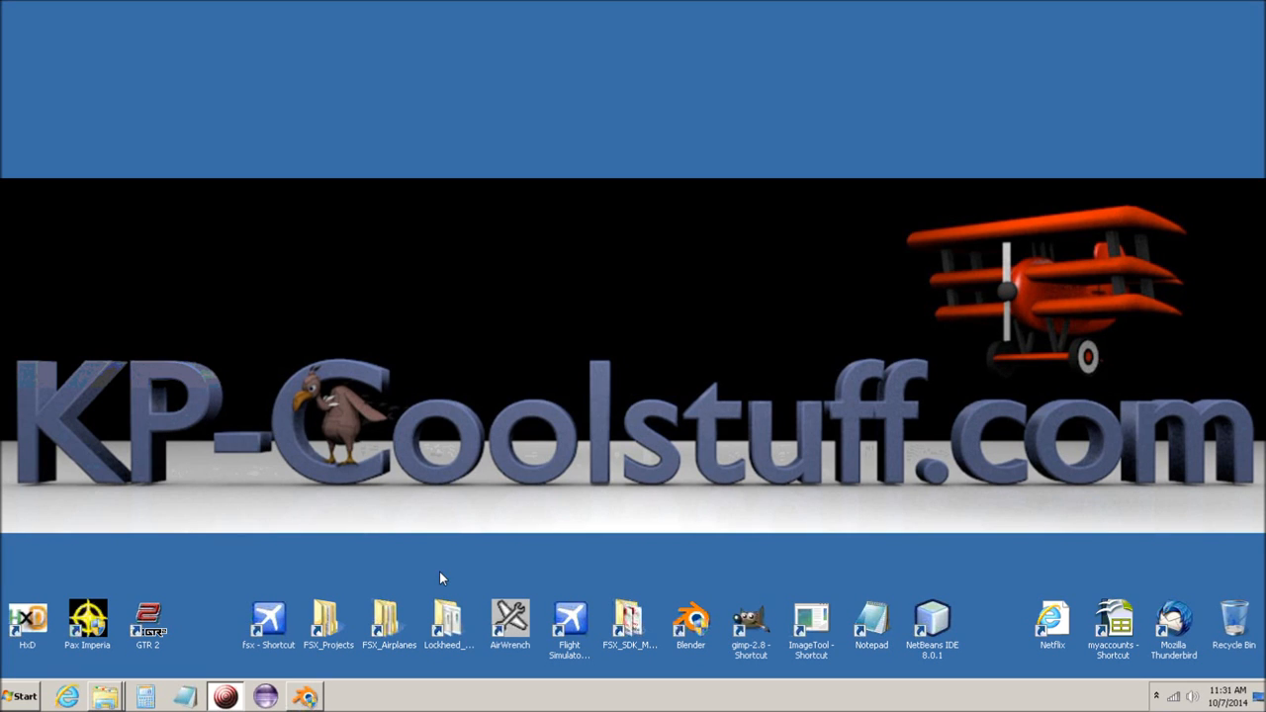
Switch to Blender with testPlane1.blend open and initialize the FSX toolset from the FSX File Properties
{"action": "left_click", "coordinate": [305, 697]}
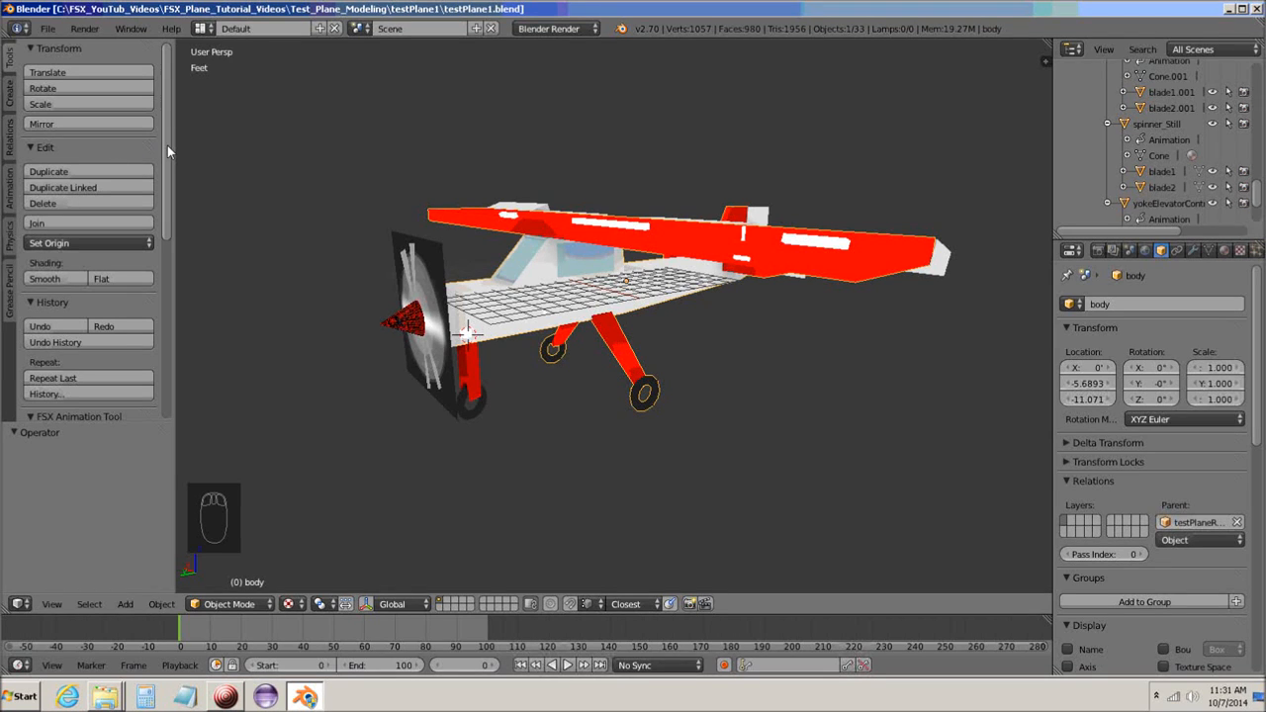
{"action": "left_click_drag", "start_coordinate": [168, 145], "coordinate": [163, 405]}
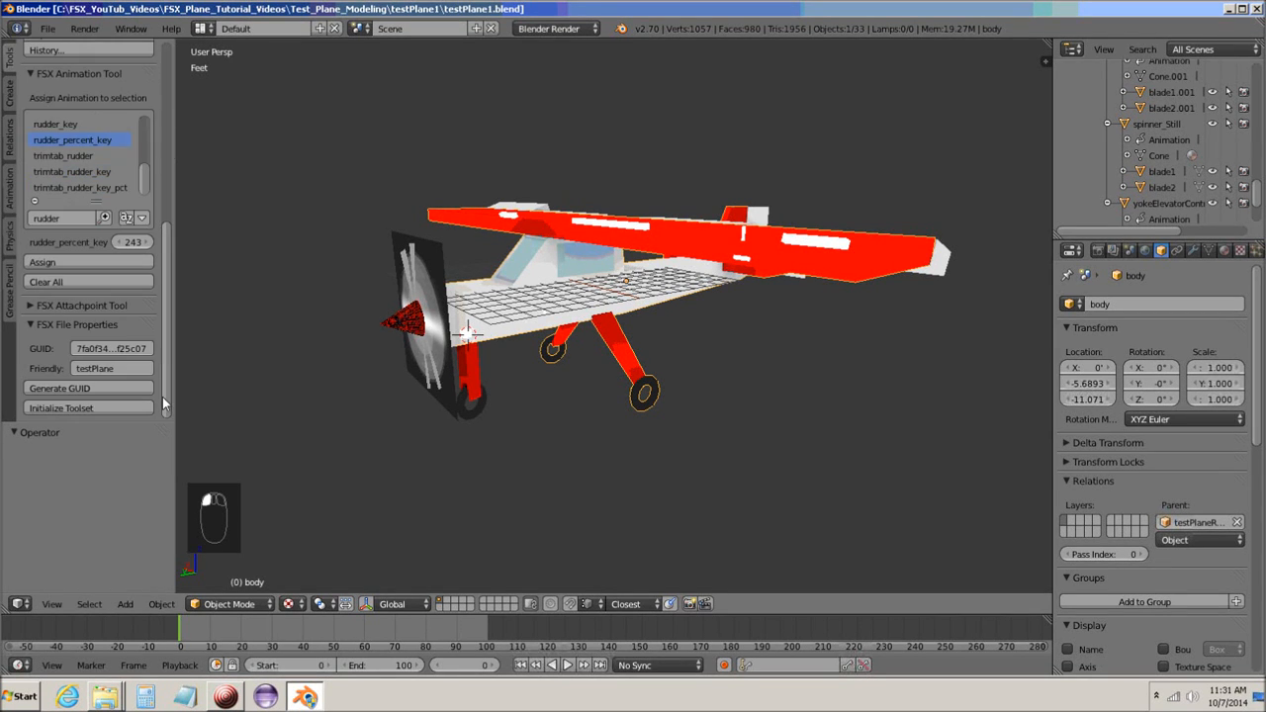
{"action": "left_click", "coordinate": [72, 409]}
{"action": "left_click_drag", "start_coordinate": [164, 368], "coordinate": [161, 205]}
Select every object of the plane and apply the Scale transform to all of them
{"action": "mouse_move", "coordinate": [698, 354]}
{"action": "middle_mouse_down"}
{"action": "mouse_move", "coordinate": [697, 380]}
{"action": "mouse_move", "coordinate": [702, 366]}
{"action": "middle_mouse_up"}
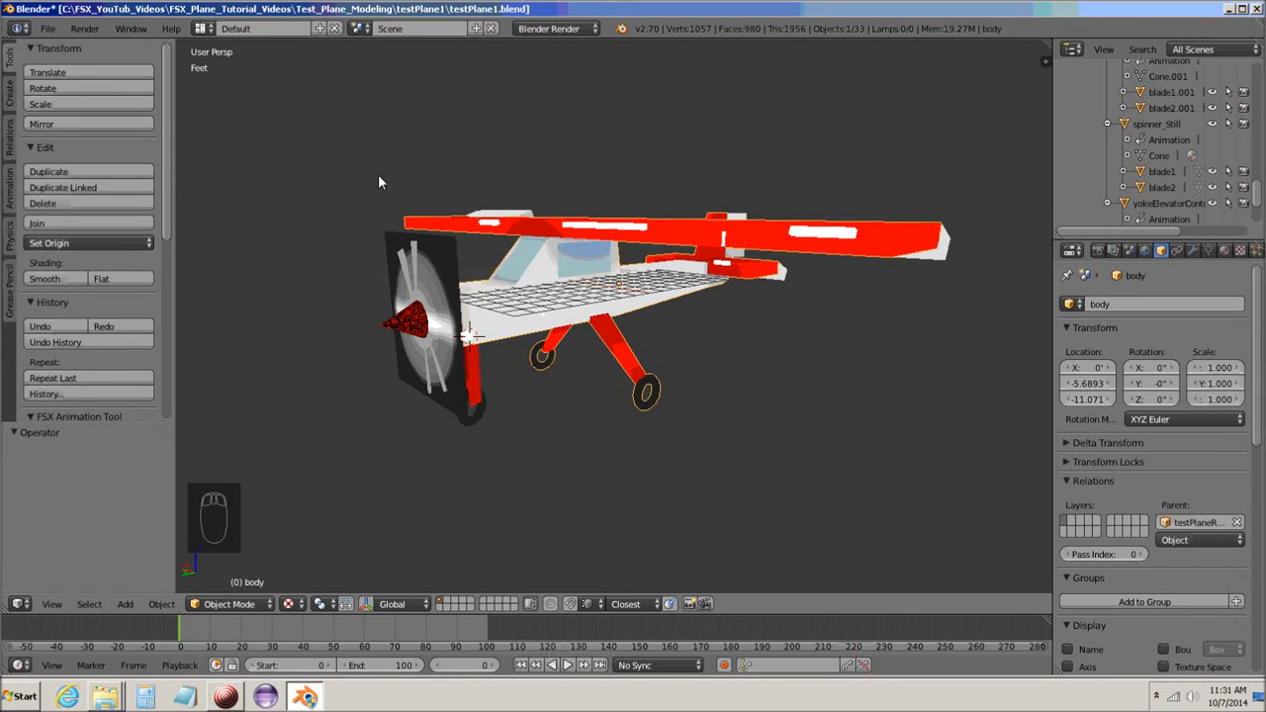
{"action": "key", "text": "a"}
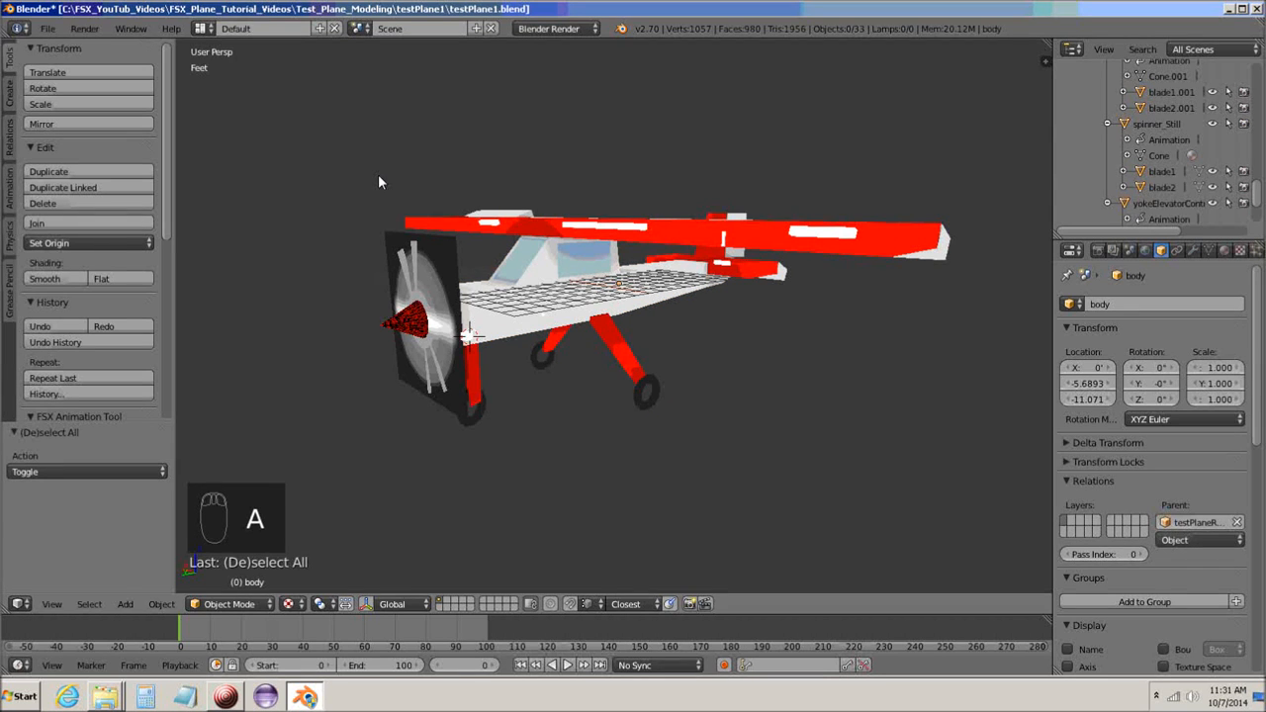
{"action": "key", "text": "a"}
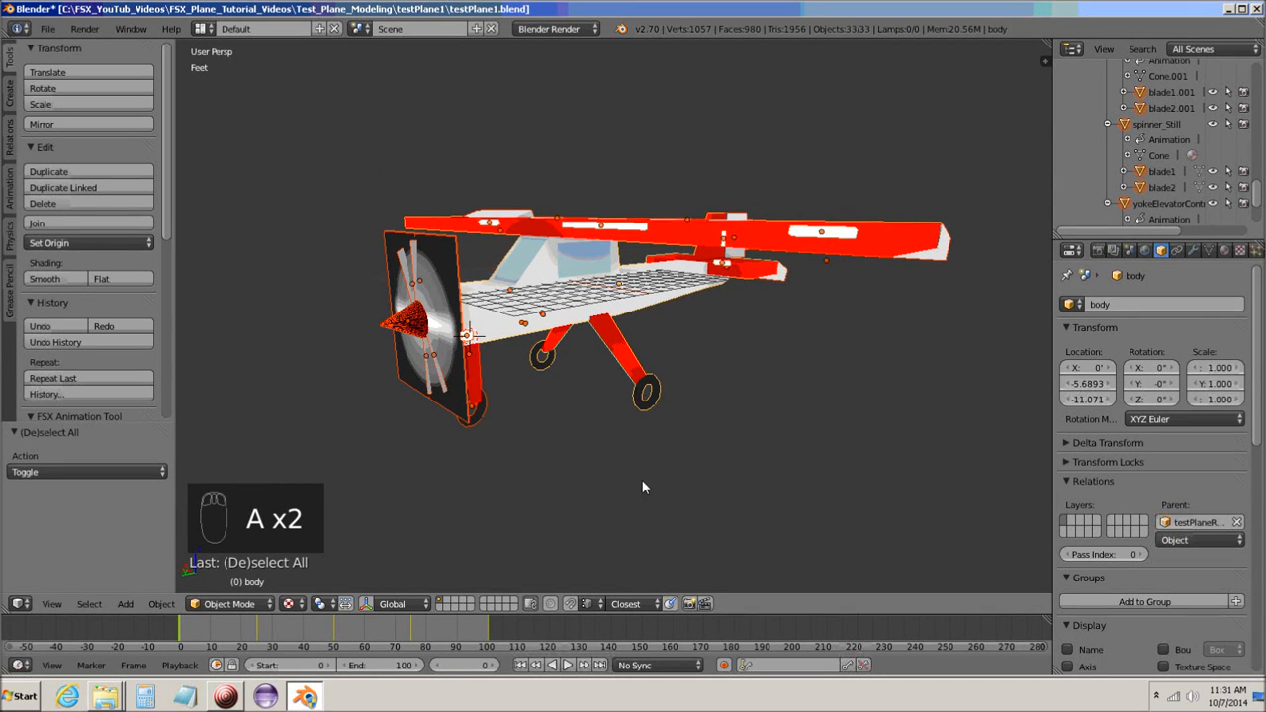
{"action": "key", "text": "ctrl+a"}
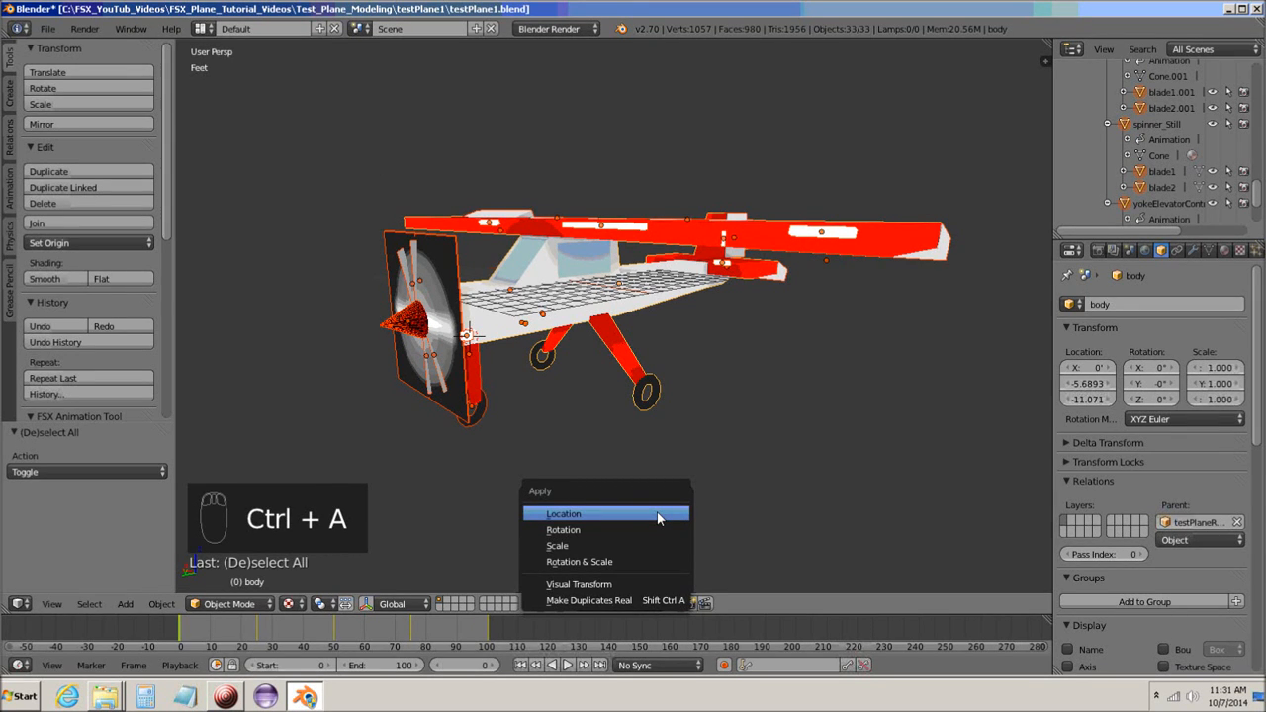
{"action": "left_click", "coordinate": [575, 547]}
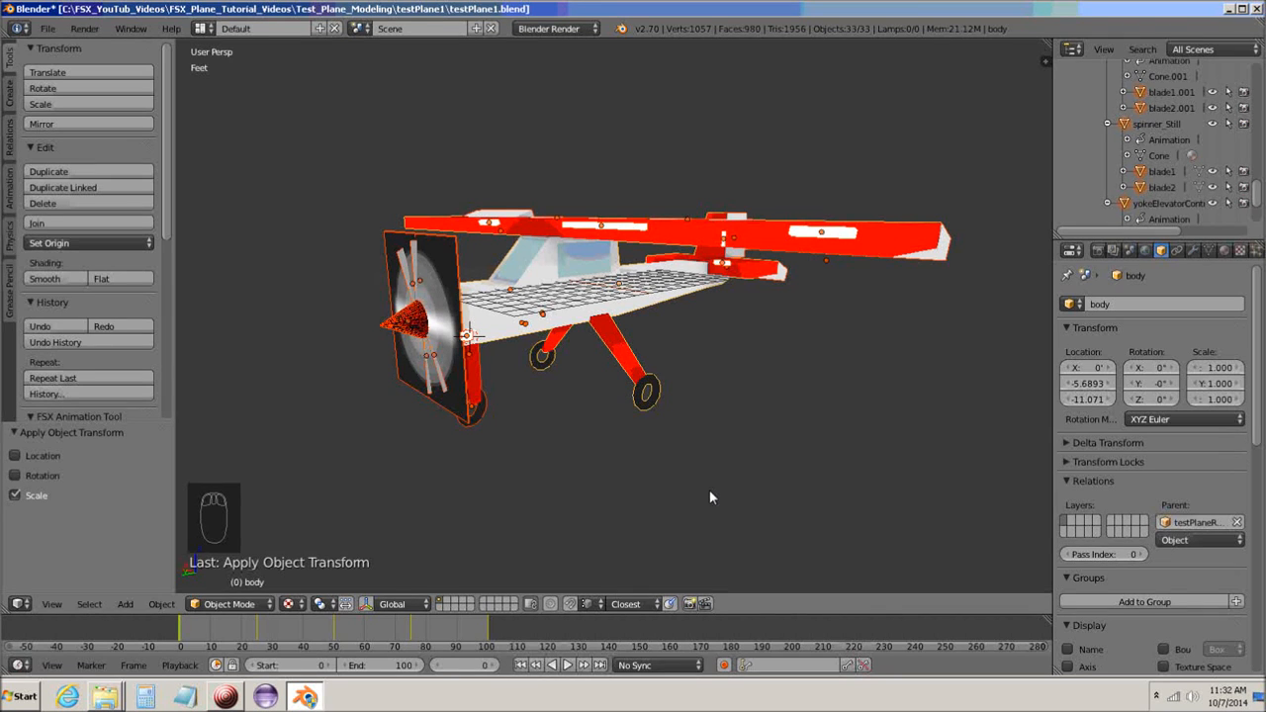
{"action": "middle_click_drag", "start_coordinate": [760, 395], "coordinate": [761, 424]}
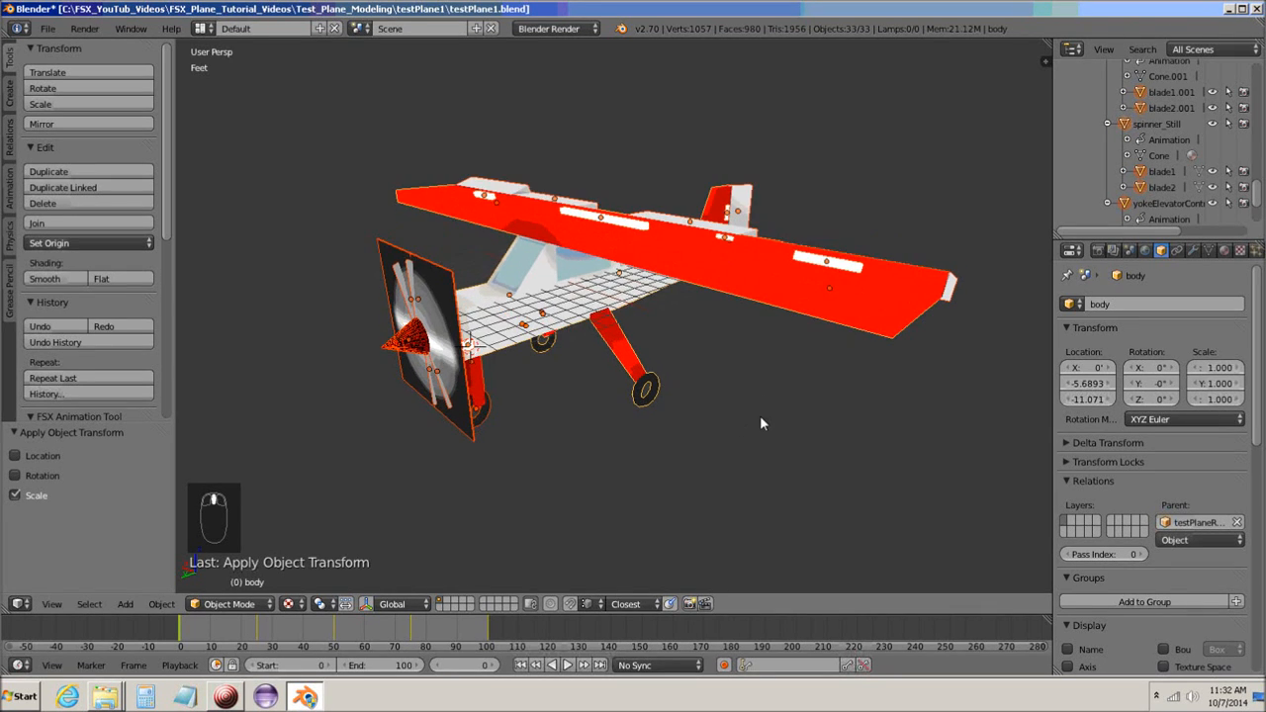
Save testPlane1.blend under its current name and deselect all objects
{"action": "left_click", "coordinate": [47, 29]}
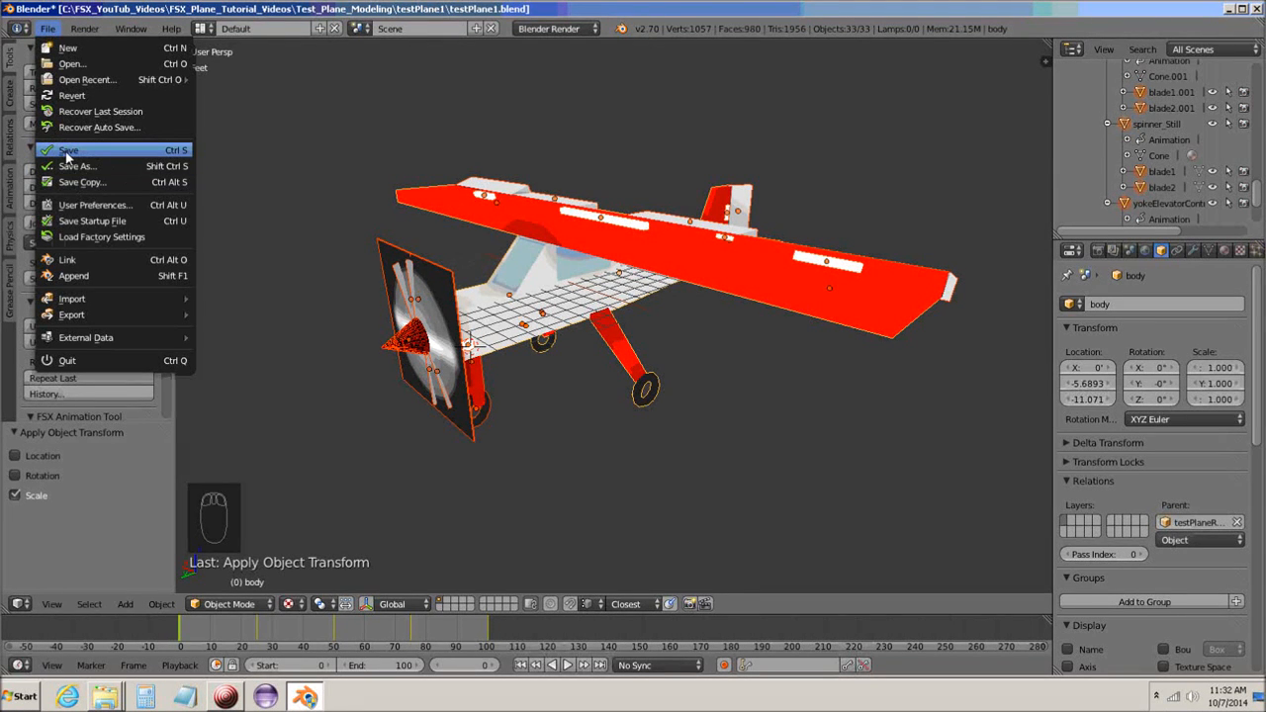
{"action": "left_click", "coordinate": [67, 151]}
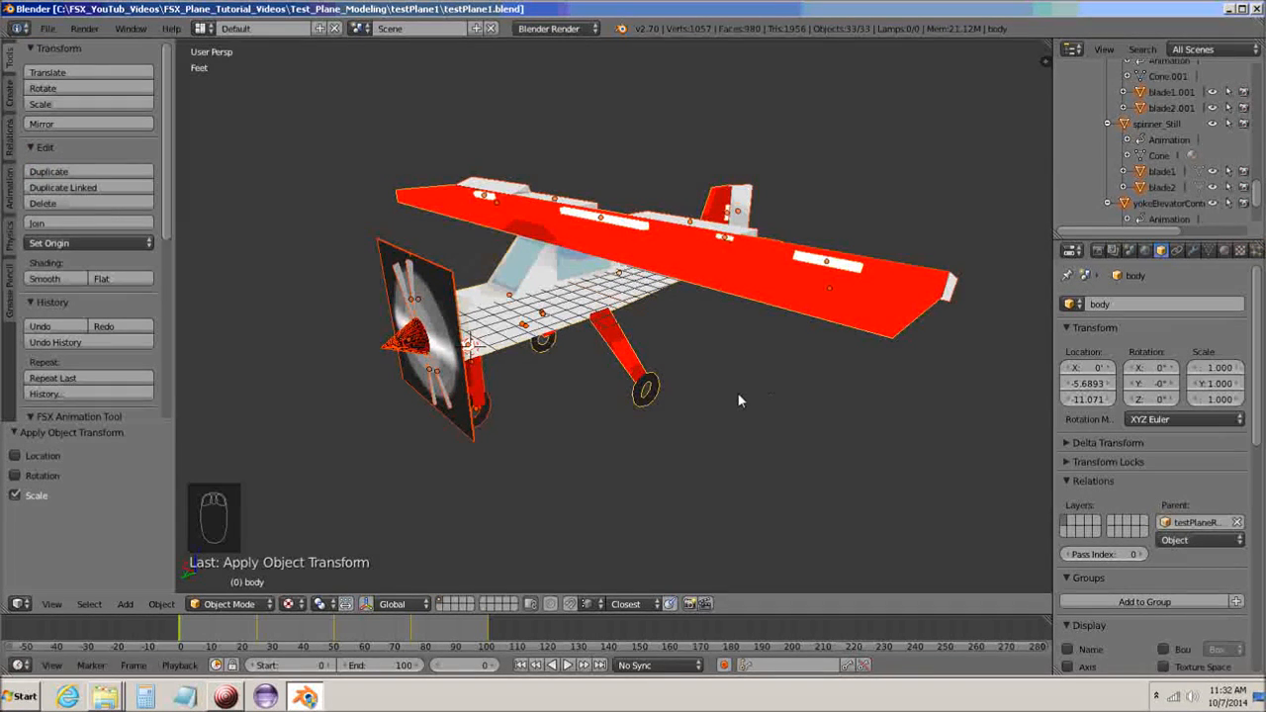
{"action": "key", "text": "a"}
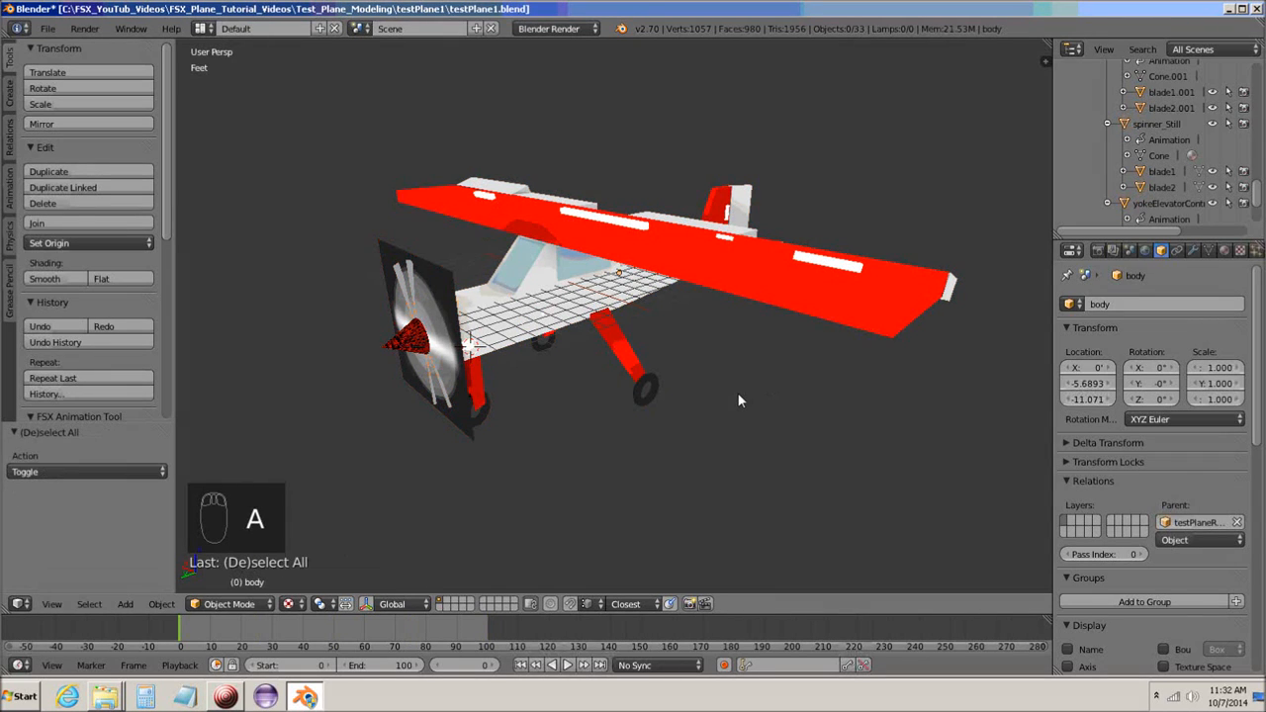
{"action": "mouse_move", "coordinate": [712, 435]}
{"action": "middle_mouse_down"}
{"action": "mouse_move", "coordinate": [743, 413]}
{"action": "mouse_move", "coordinate": [720, 433]}
{"action": "middle_mouse_up"}
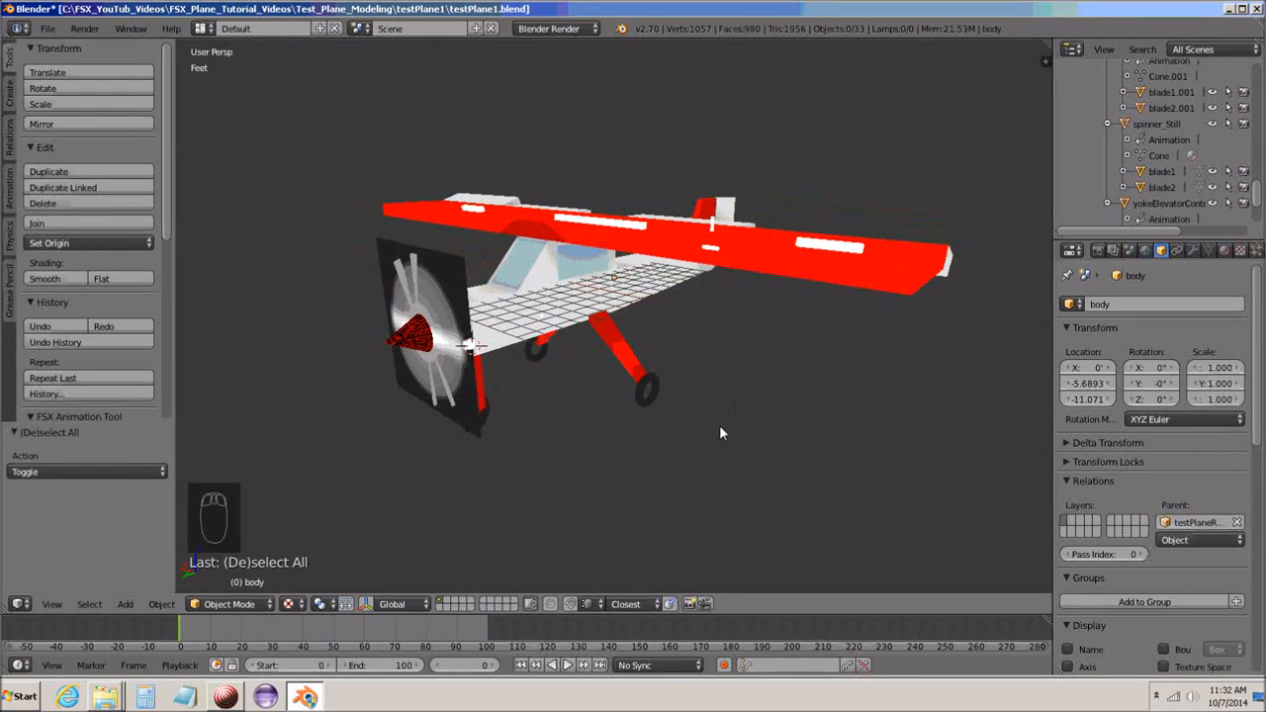
Open the plane's body mesh in Edit Mode with face selection enabled
{"action": "left_click", "coordinate": [535, 285]}
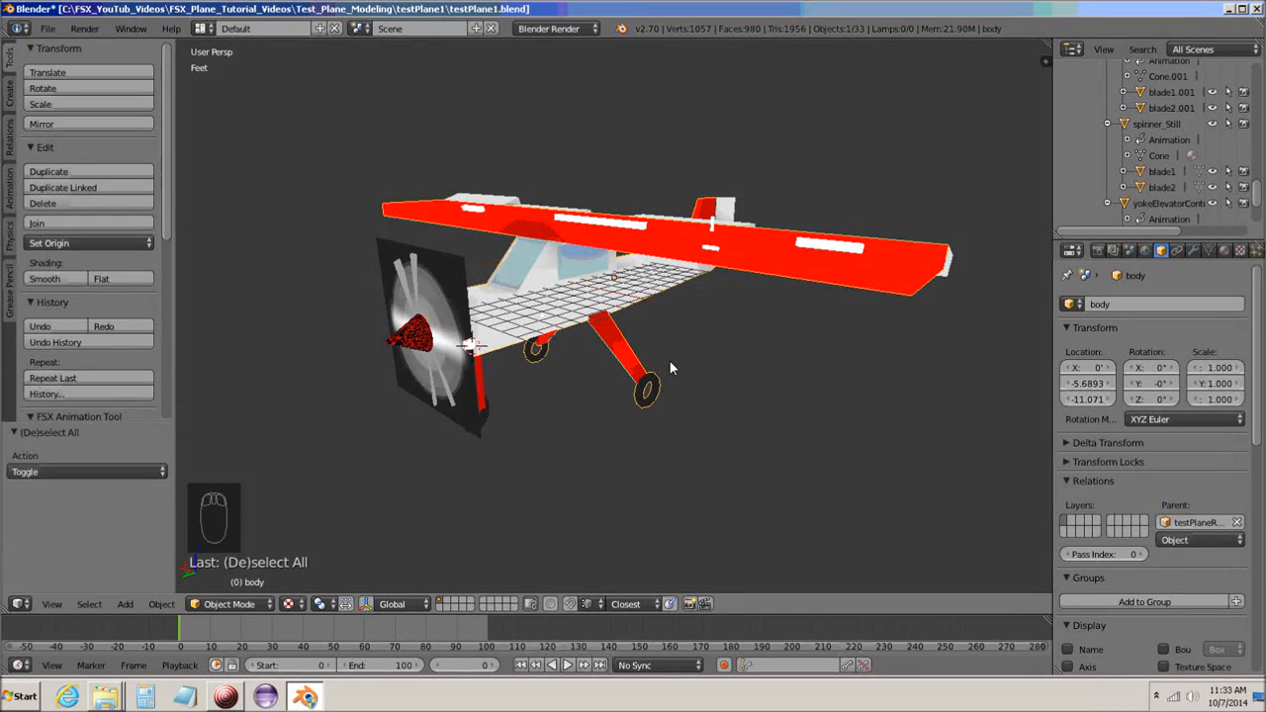
{"action": "left_click", "coordinate": [543, 314]}
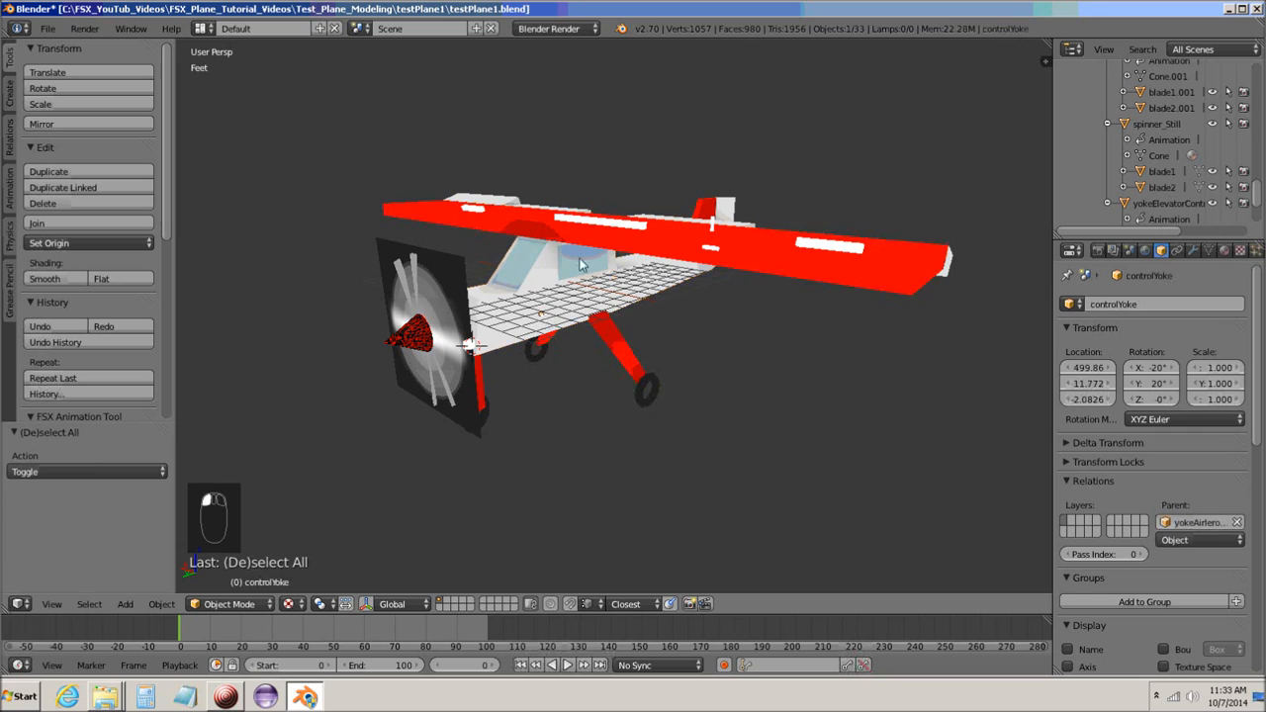
{"action": "left_click", "coordinate": [580, 260]}
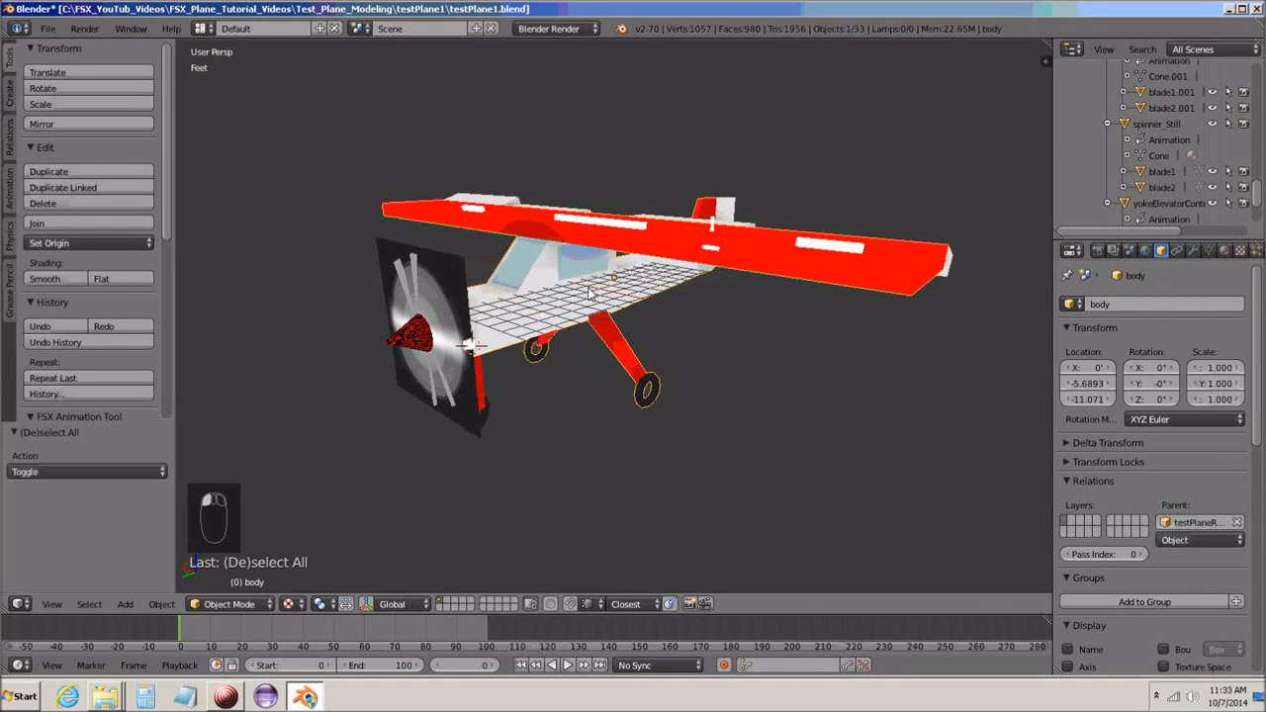
{"action": "key", "text": "Tab"}
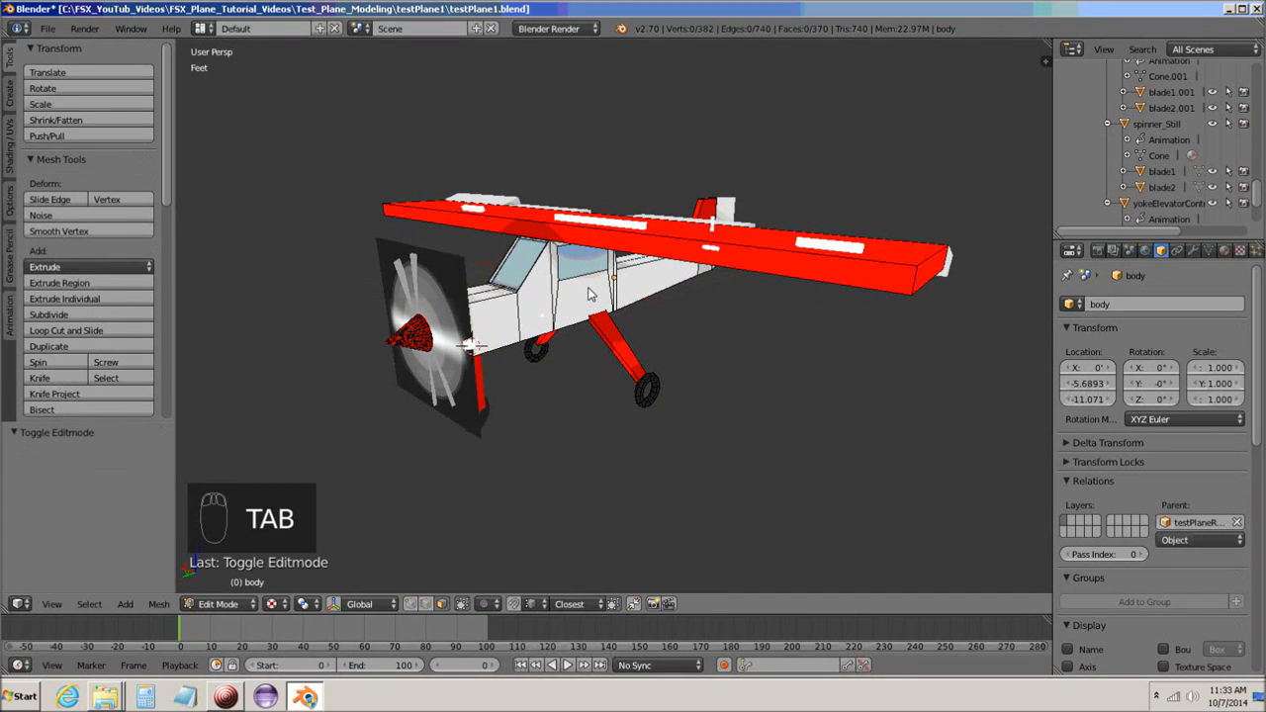
{"action": "middle_click_drag", "start_coordinate": [574, 388], "coordinate": [554, 405]}
{"action": "scroll", "coordinate": [577, 370], "scroll_direction": "up", "scroll_amount": 3}
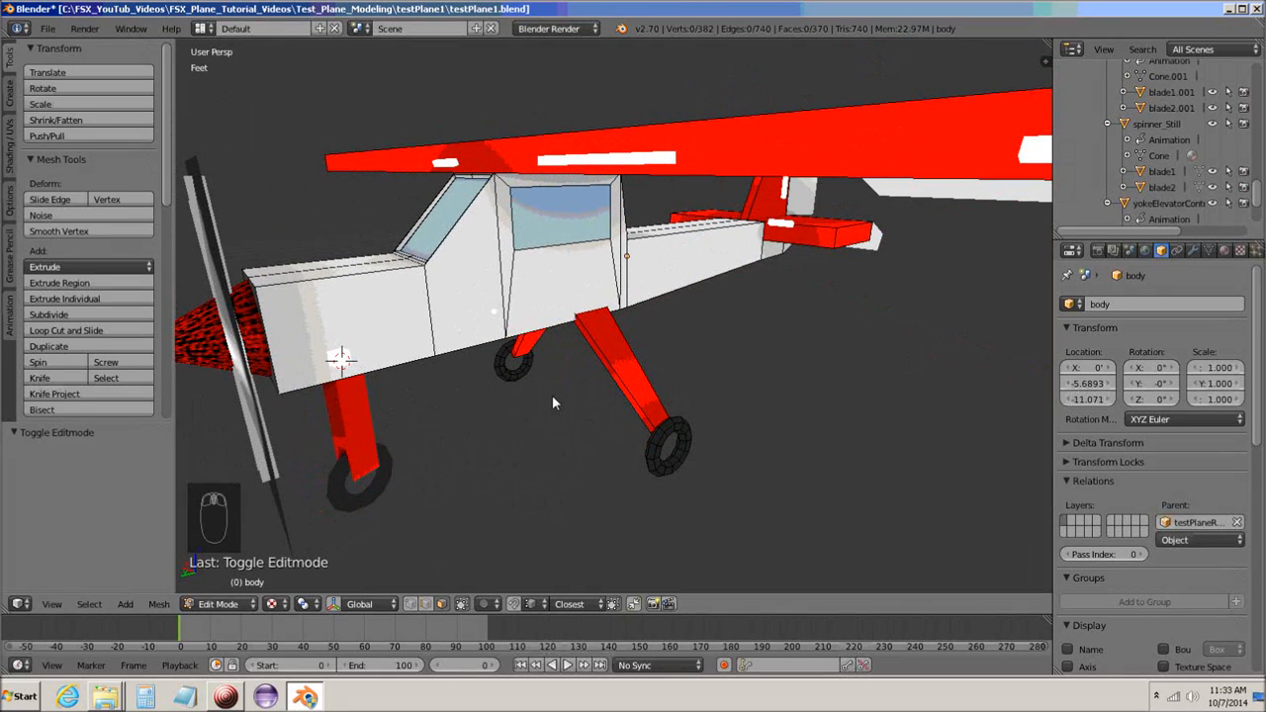
{"action": "left_click", "coordinate": [442, 605]}
Separate the windshield and both side window faces from the body into their own object, and return to Object Mode
{"action": "left_click", "coordinate": [558, 224]}
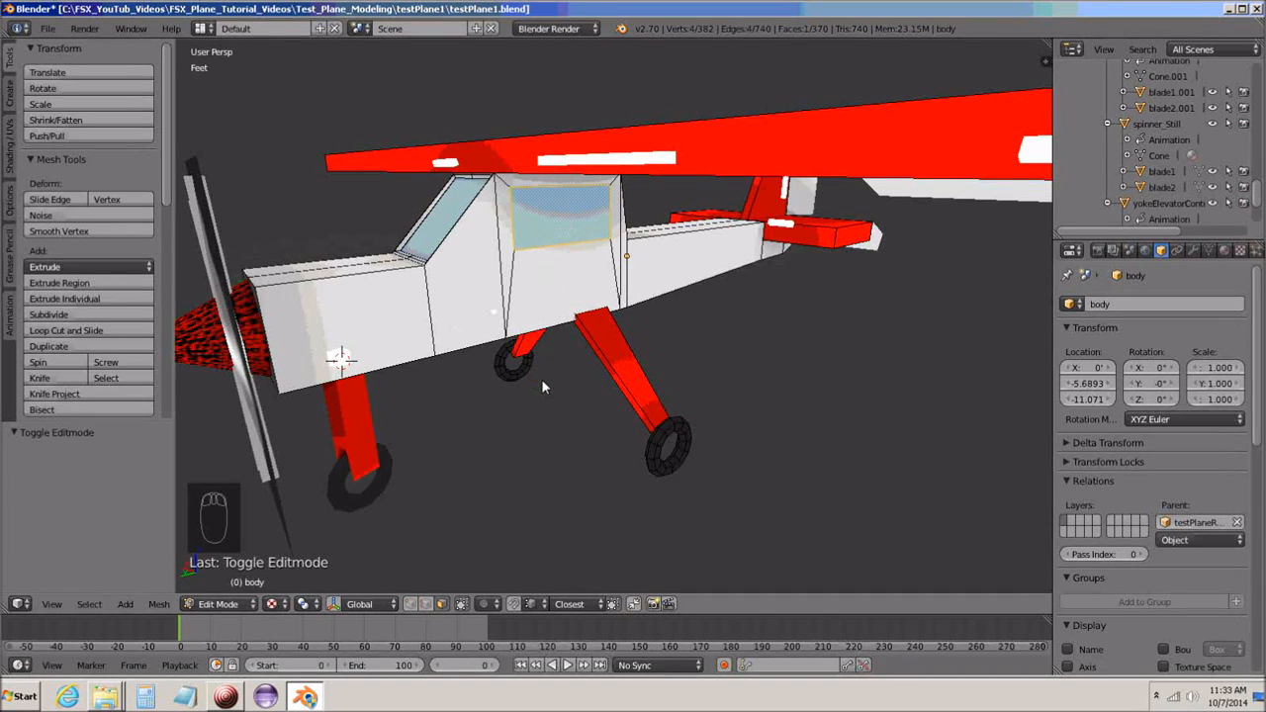
{"action": "middle_click_drag", "start_coordinate": [543, 386], "coordinate": [494, 283]}
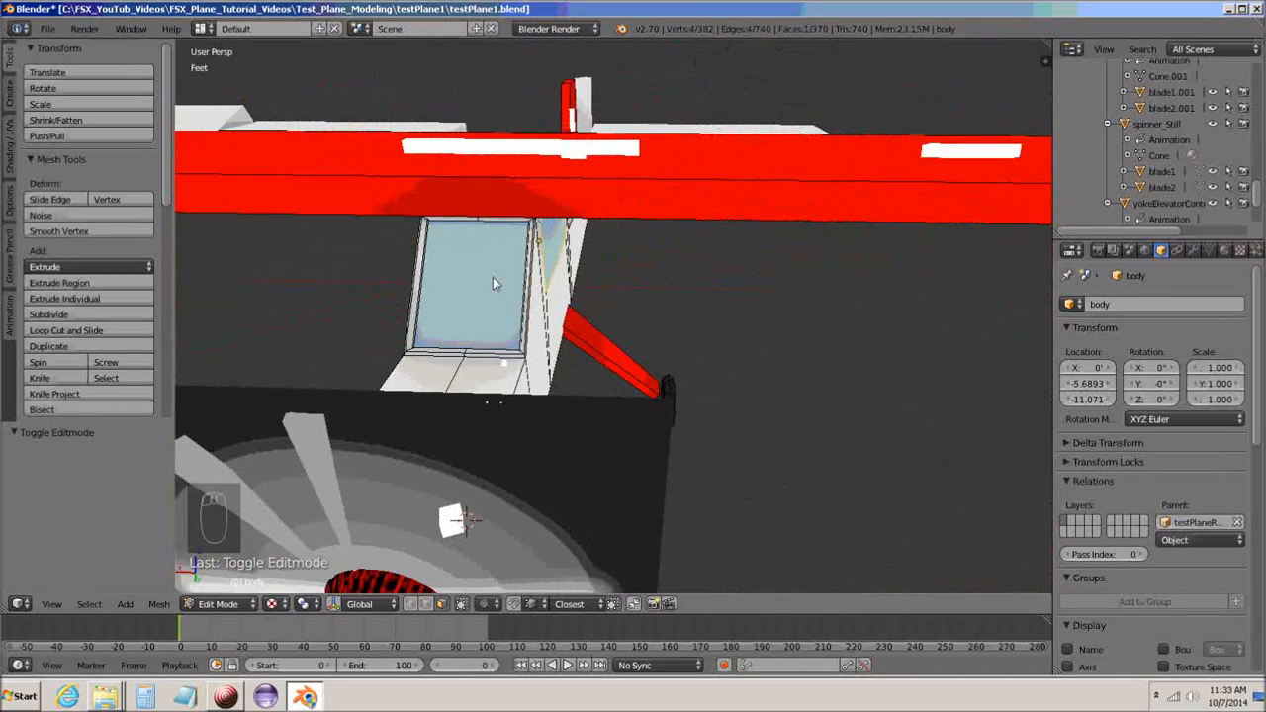
{"action": "left_click", "coordinate": [476, 273], "text": "shift"}
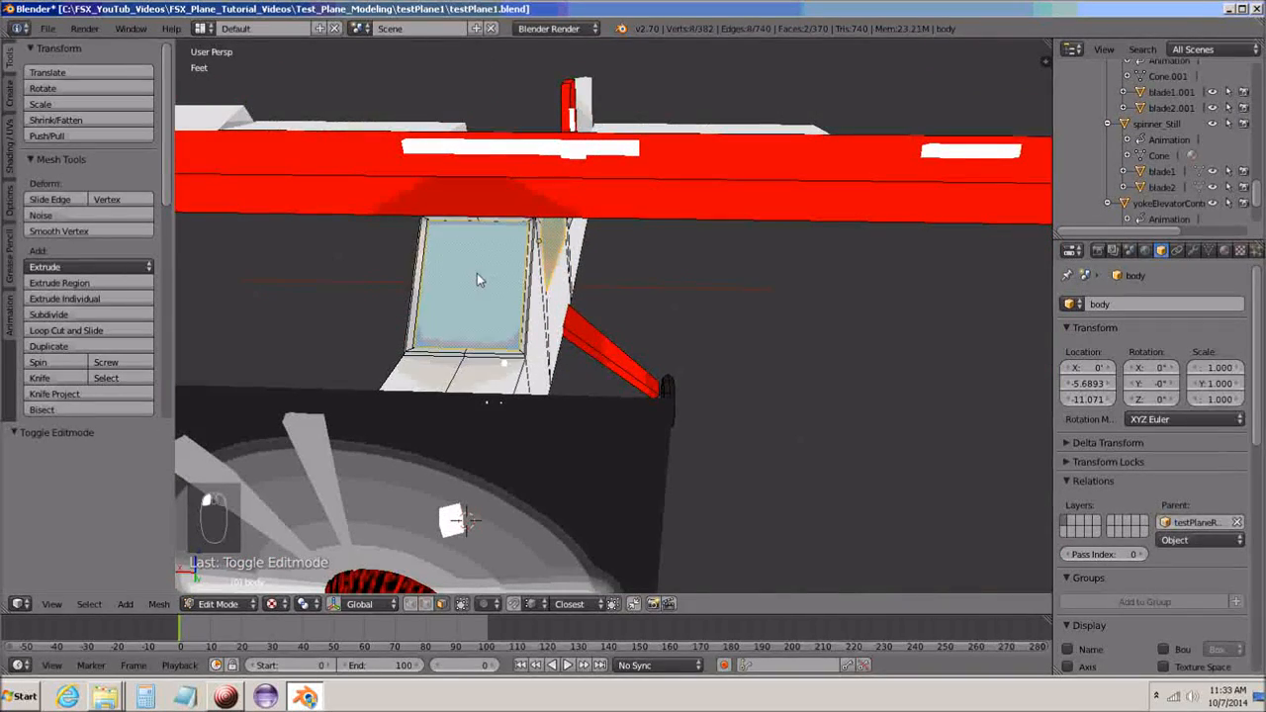
{"action": "middle_click_drag", "start_coordinate": [461, 316], "coordinate": [538, 338]}
{"action": "left_click", "coordinate": [567, 226], "text": "shift"}
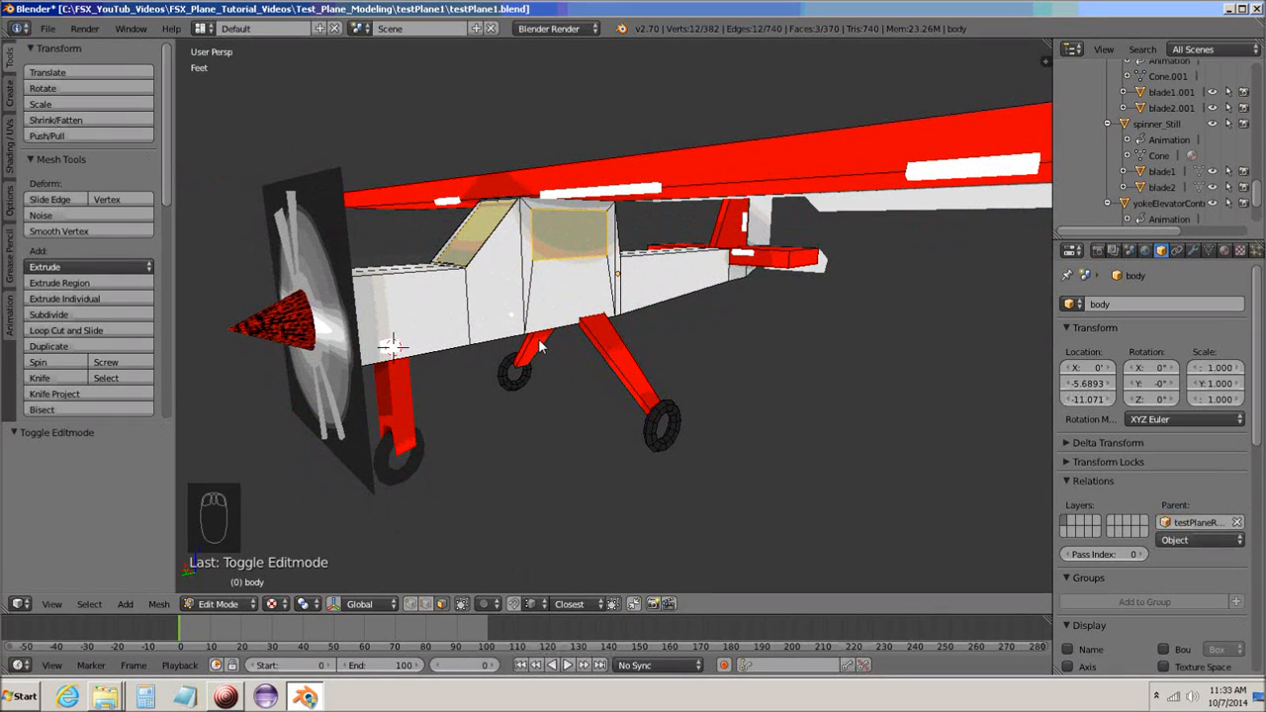
{"action": "key", "text": "p"}
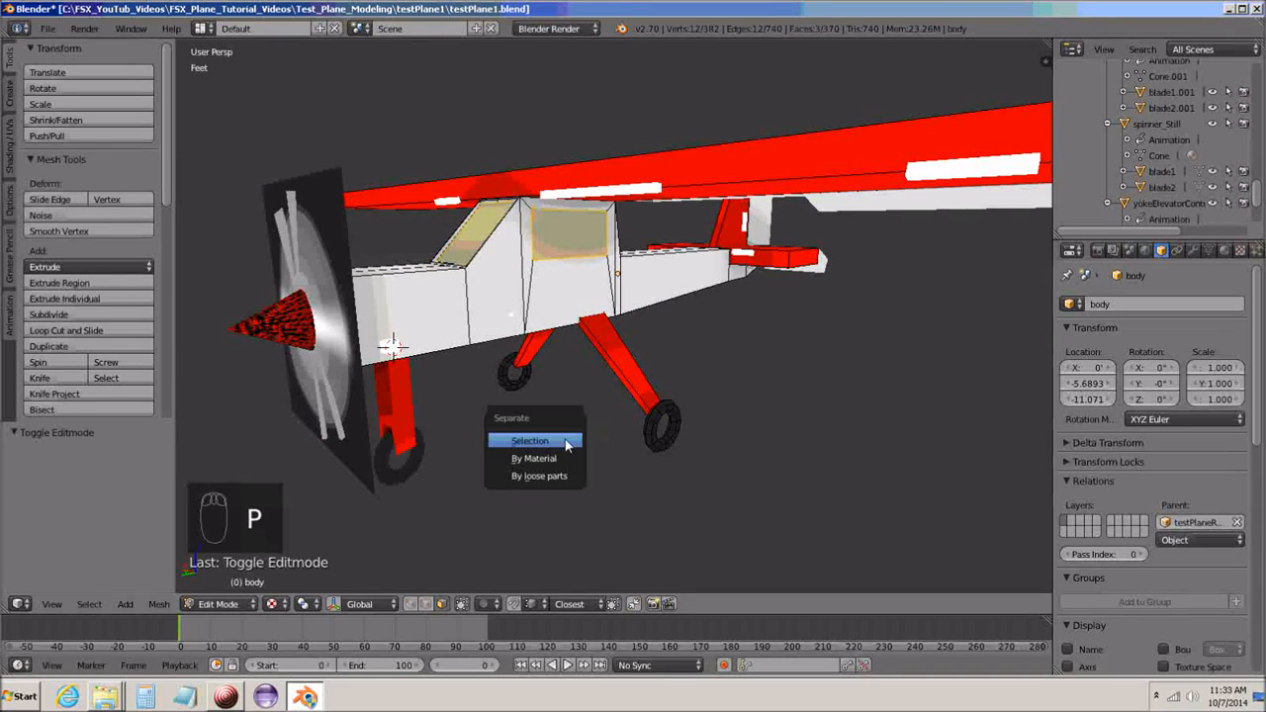
{"action": "left_click", "coordinate": [534, 445]}
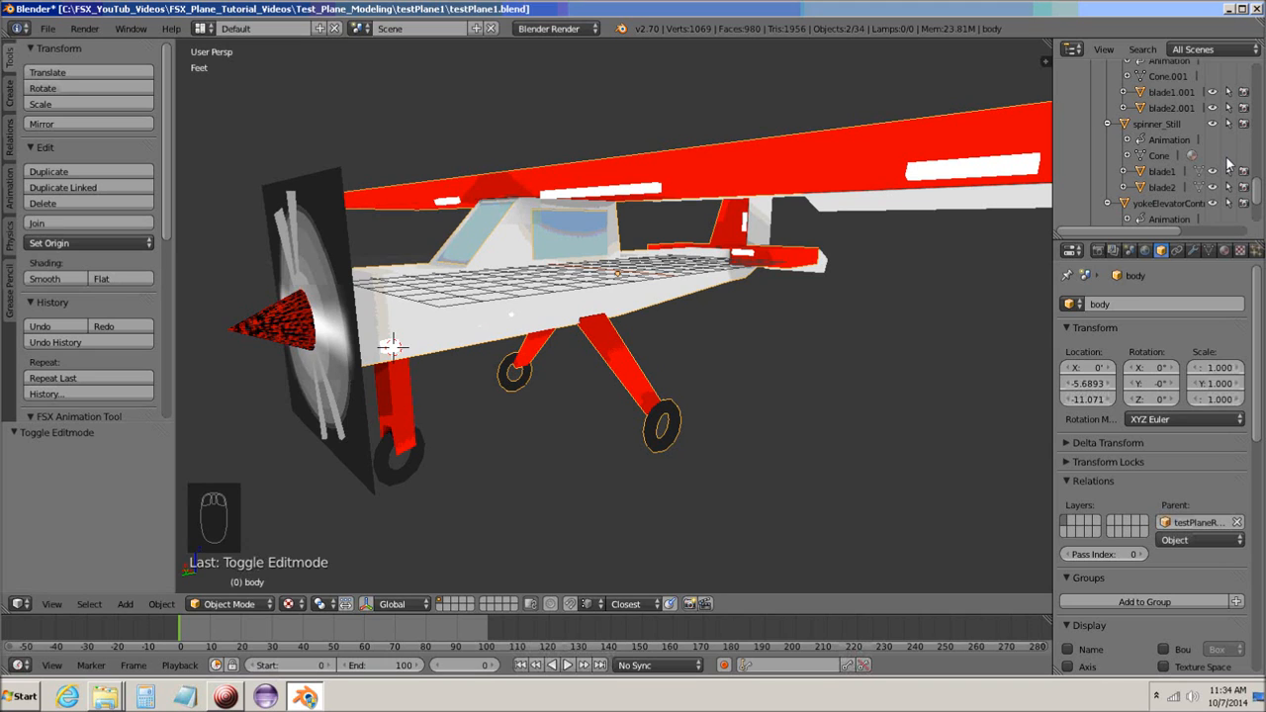
Parent the separated window object to the body using the Object parent type
{"action": "left_click_drag", "start_coordinate": [1257, 202], "coordinate": [1258, 225]}
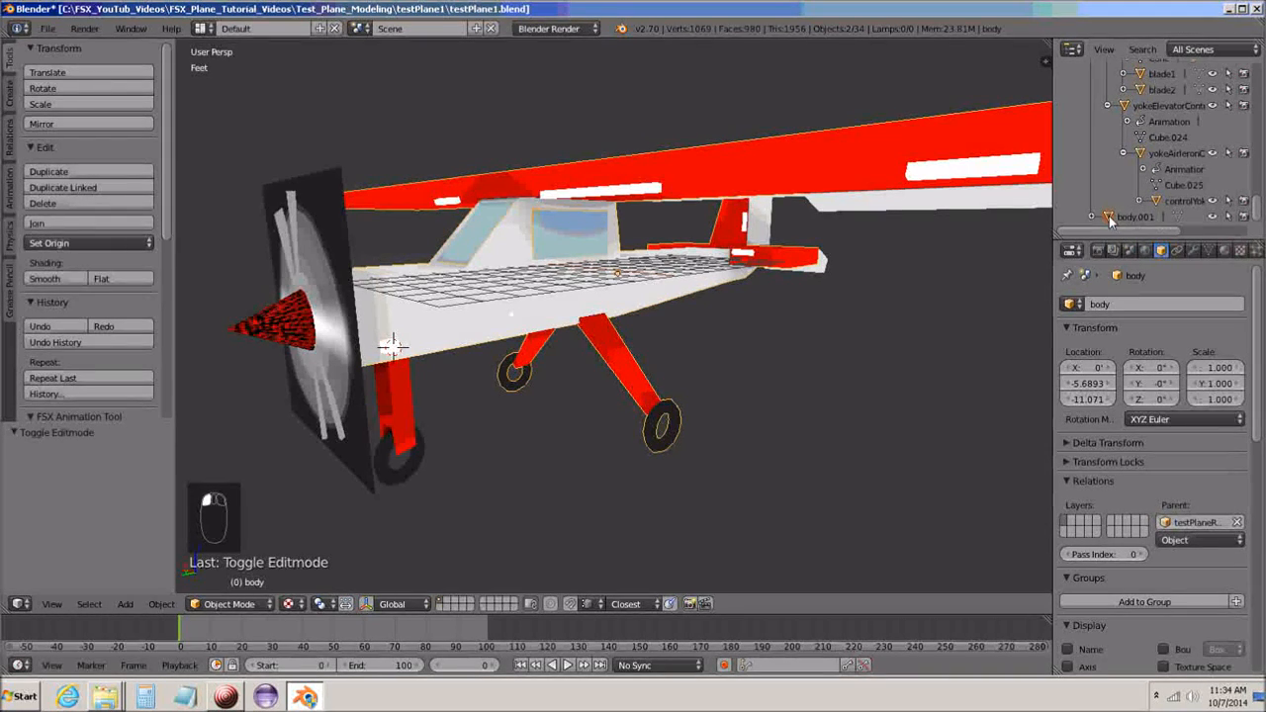
{"action": "left_click", "coordinate": [1109, 215]}
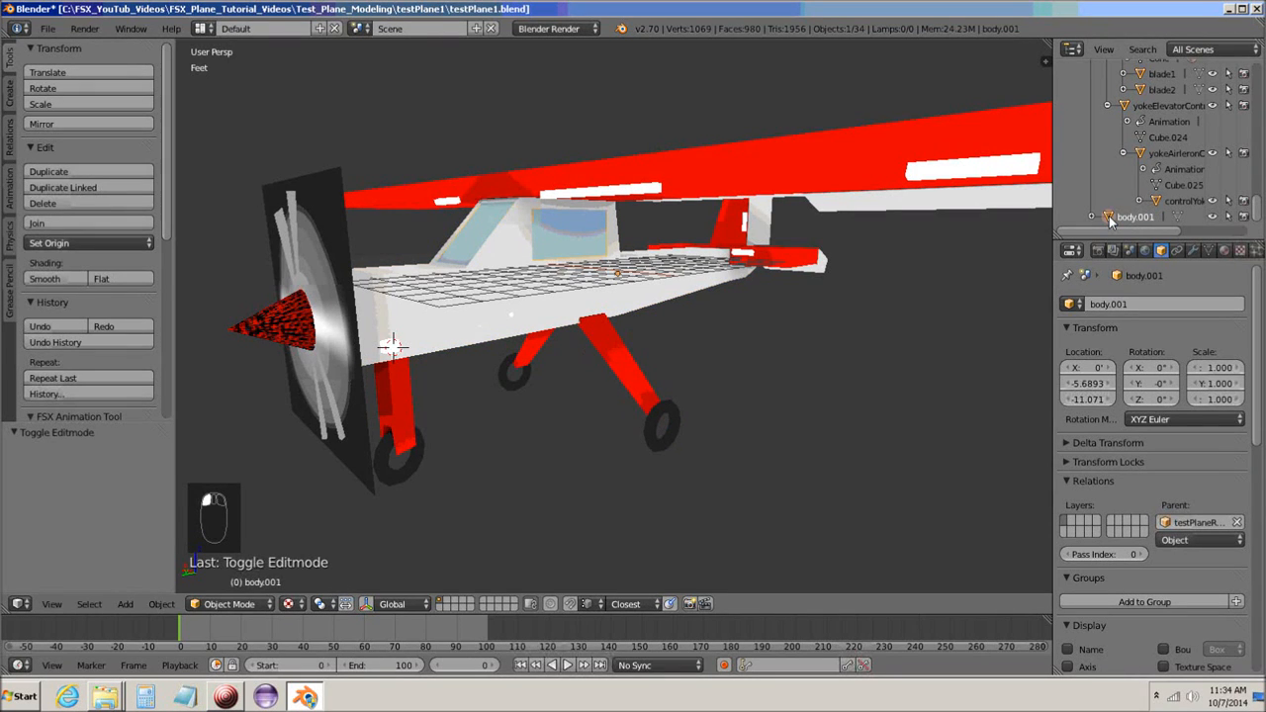
{"action": "left_click", "coordinate": [489, 317], "text": "shift"}
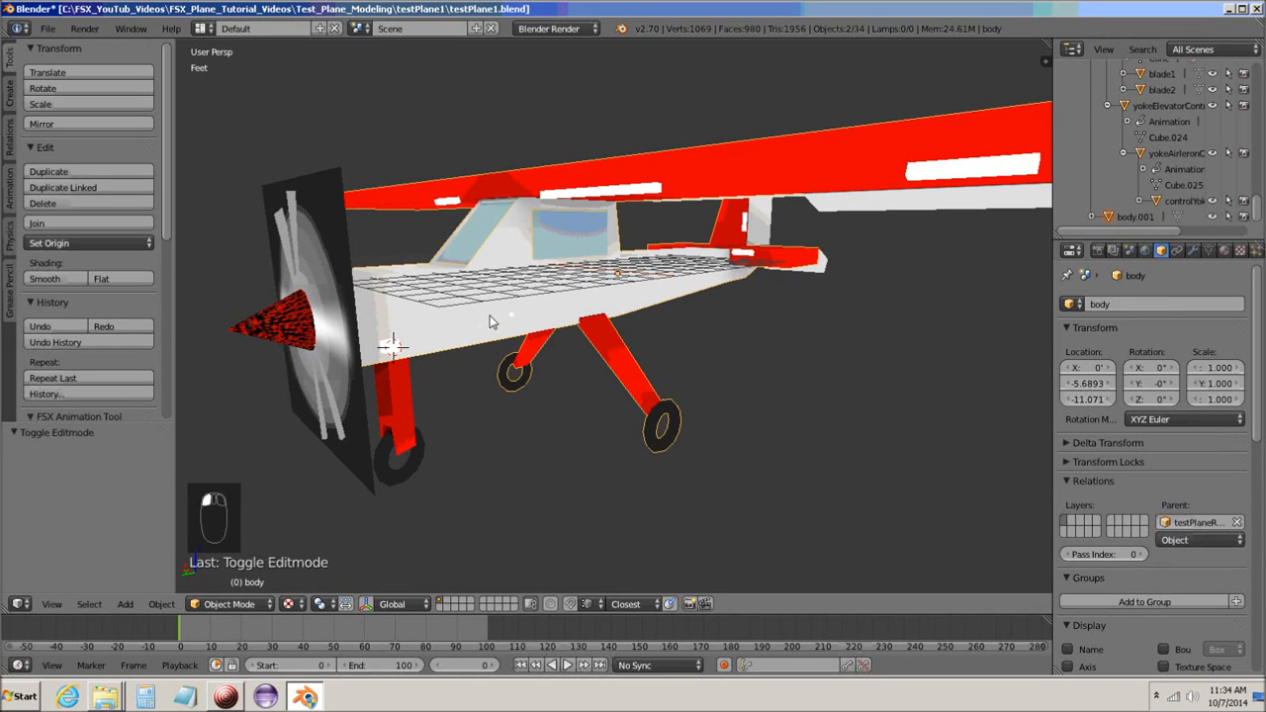
{"action": "key", "text": "ctrl+p"}
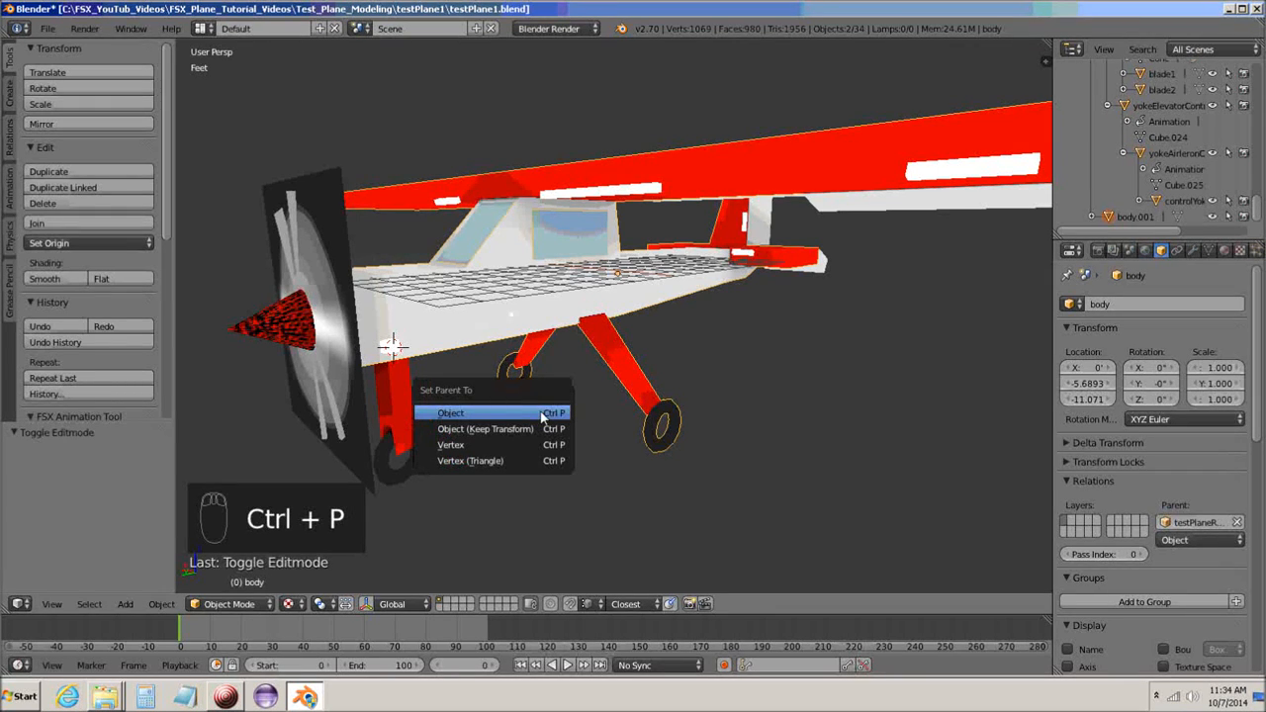
{"action": "left_click", "coordinate": [472, 414]}
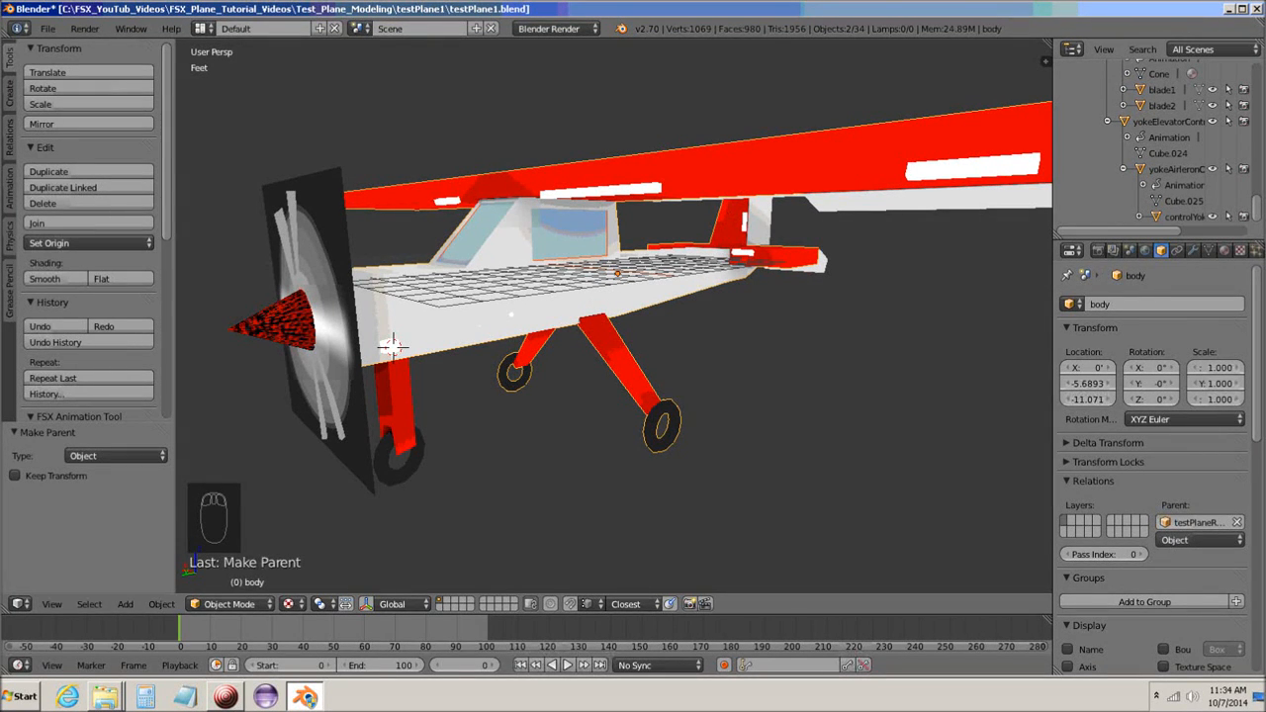
Rename the separated window object under body as "windows"
{"action": "left_click_drag", "start_coordinate": [1258, 215], "coordinate": [1256, 77]}
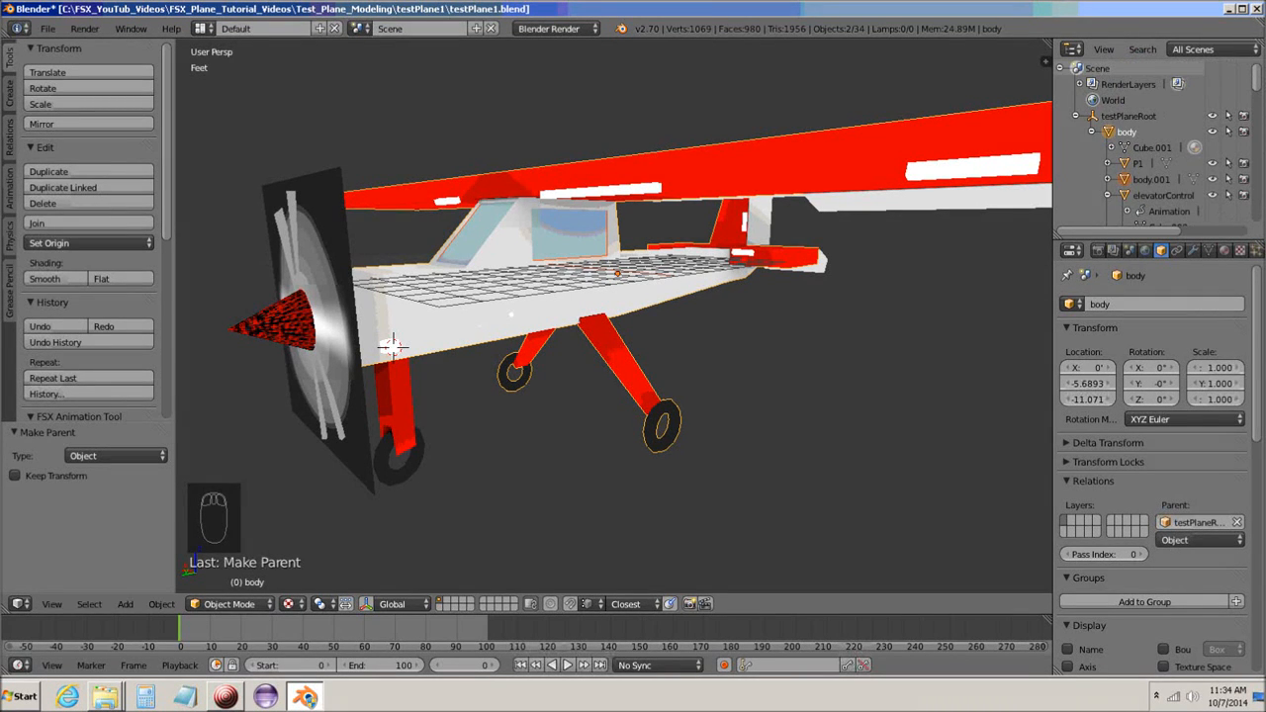
{"action": "scroll", "coordinate": [1139, 137], "scroll_direction": "down", "scroll_amount": 3}
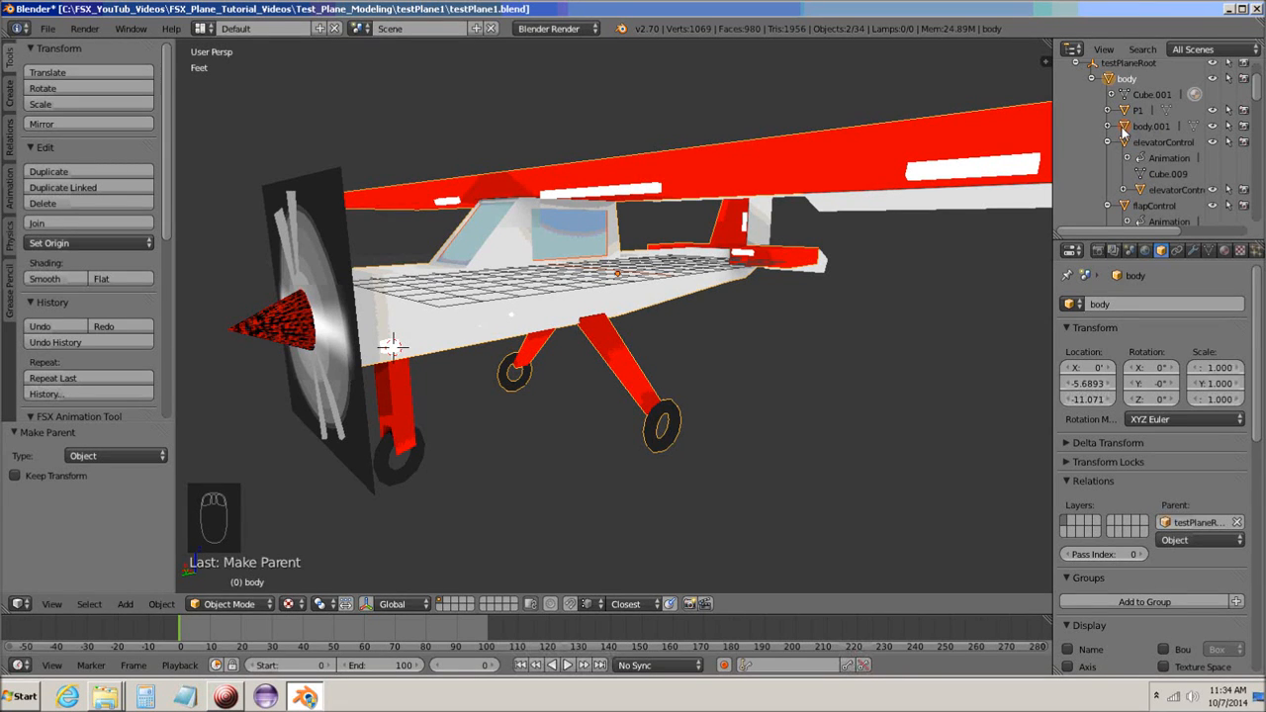
{"action": "left_click", "coordinate": [1124, 132]}
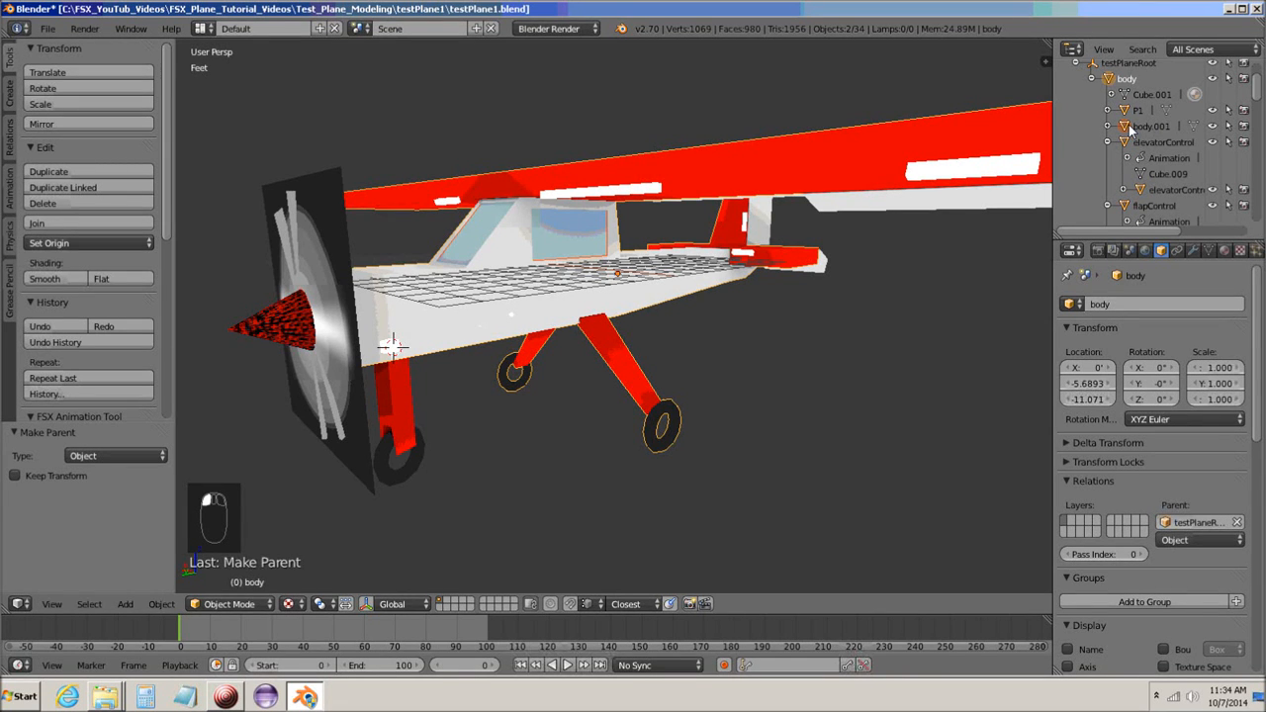
{"action": "left_click", "coordinate": [1141, 303]}
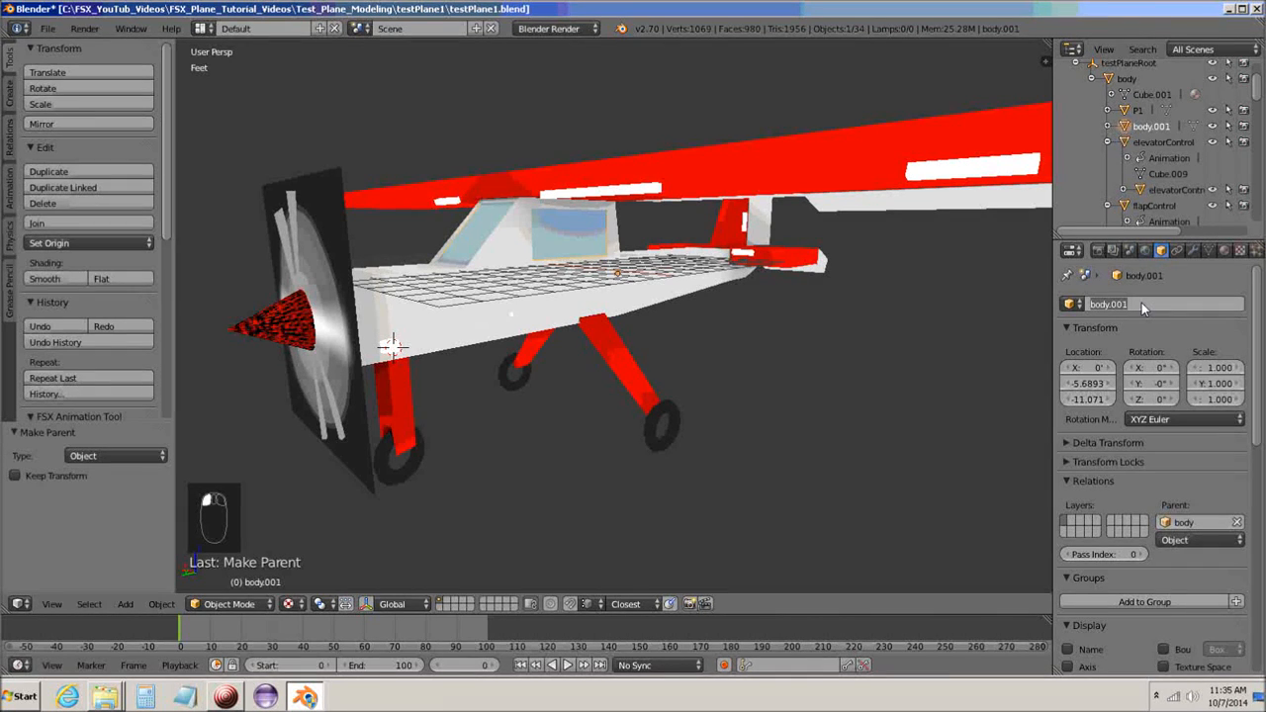
{"action": "type", "text": "windows"}
{"action": "key", "text": "Return"}
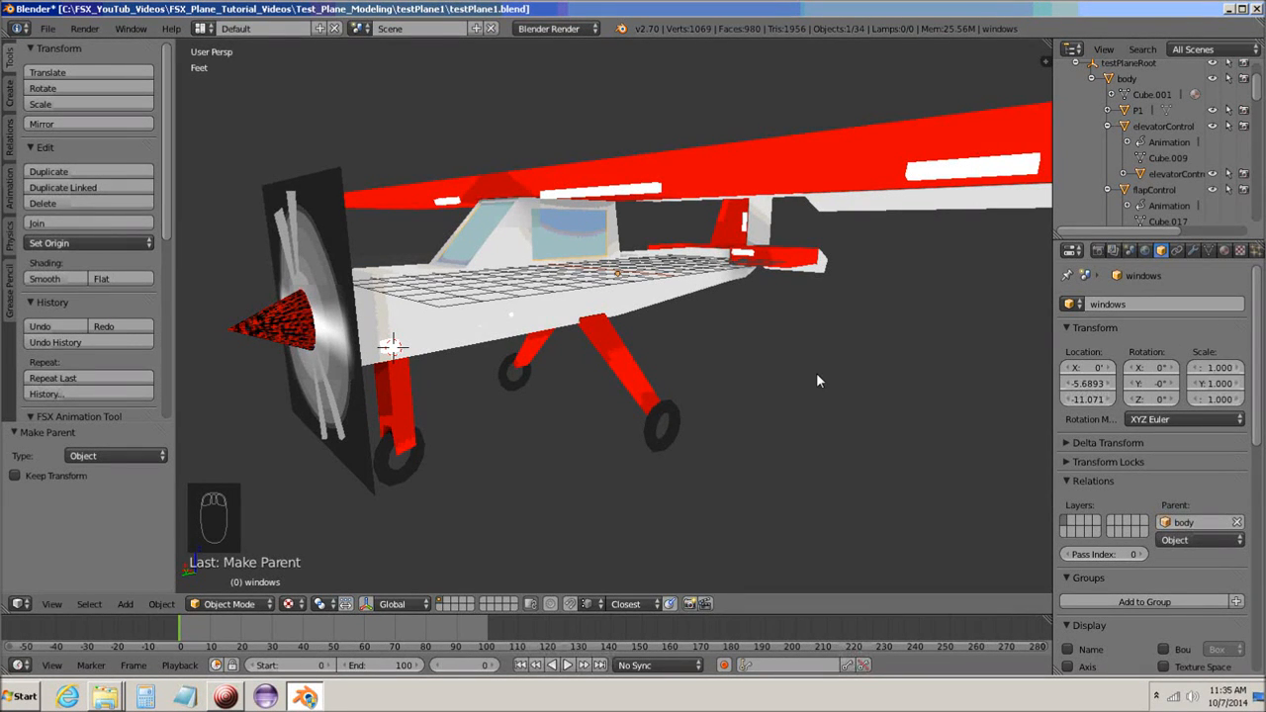
Add the front landing gear strut and the front tire to the selection alongside the windows
{"action": "mouse_move", "coordinate": [767, 428]}
{"action": "middle_mouse_down"}
{"action": "mouse_move", "coordinate": [747, 429]}
{"action": "mouse_move", "coordinate": [752, 438]}
{"action": "middle_mouse_up"}
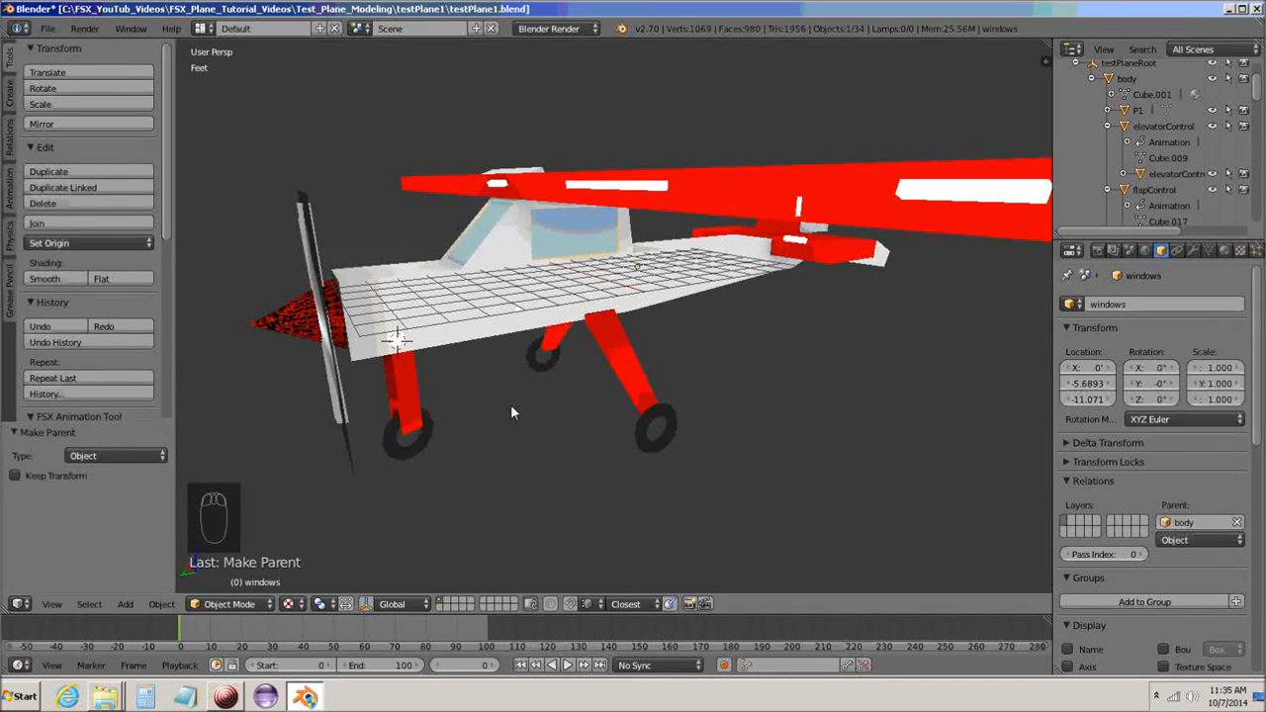
{"action": "right_click", "coordinate": [402, 370]}
{"action": "right_click", "coordinate": [417, 446]}
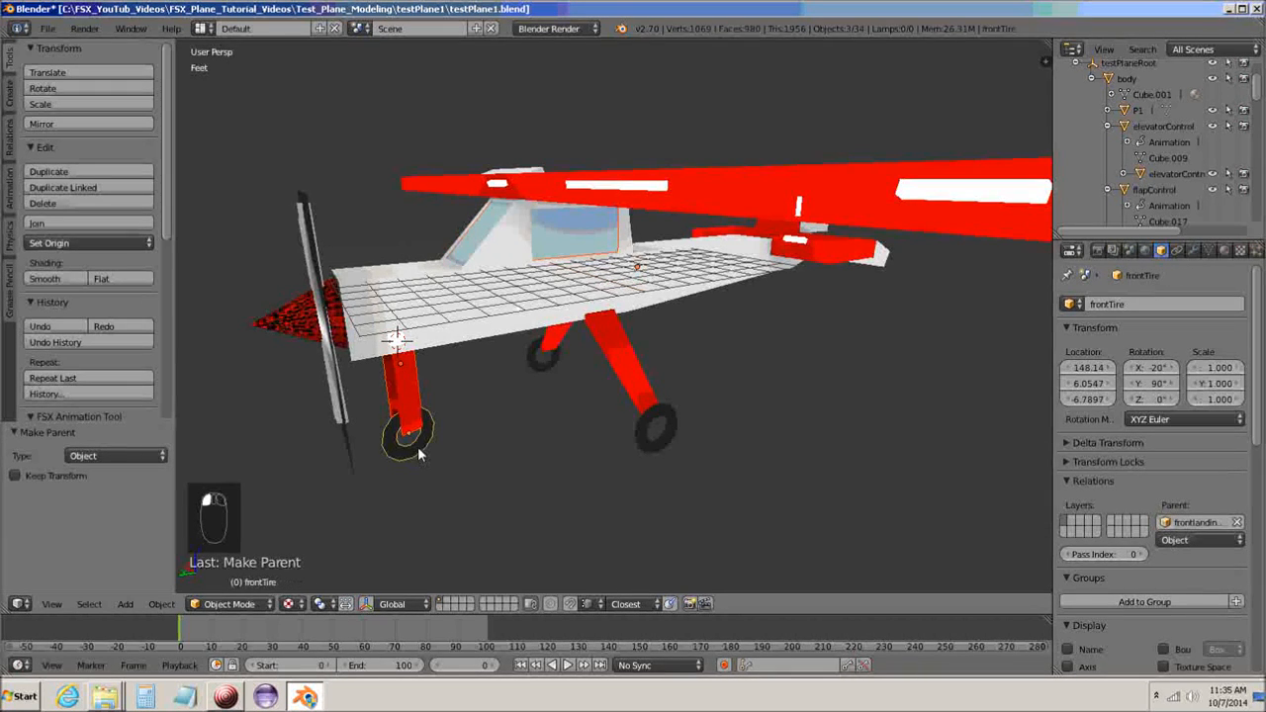
Add both ailerons, both flaps, the elevator control surface and the rudder control surface to the selection
{"action": "middle_click_drag", "start_coordinate": [417, 446], "coordinate": [632, 491]}
{"action": "scroll", "coordinate": [581, 472], "scroll_direction": "down", "scroll_amount": 3}
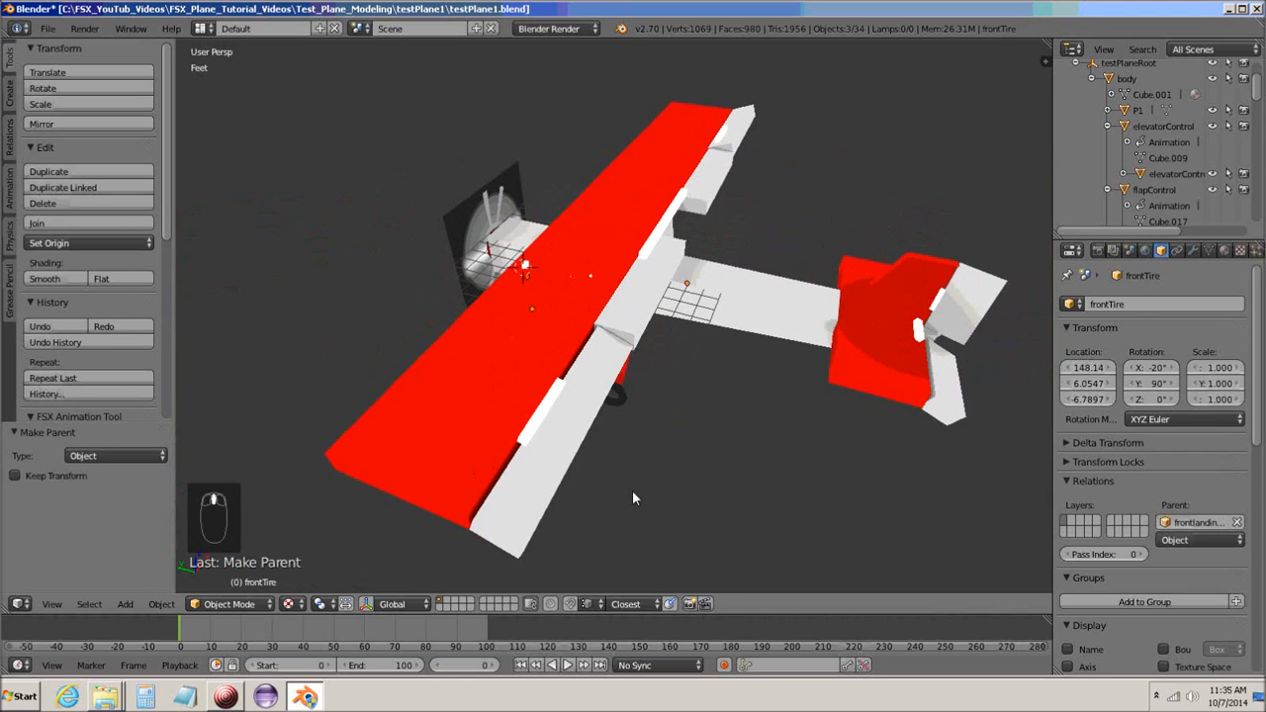
{"action": "left_click", "coordinate": [558, 447], "text": "shift"}
{"action": "left_click", "coordinate": [647, 301], "text": "shift"}
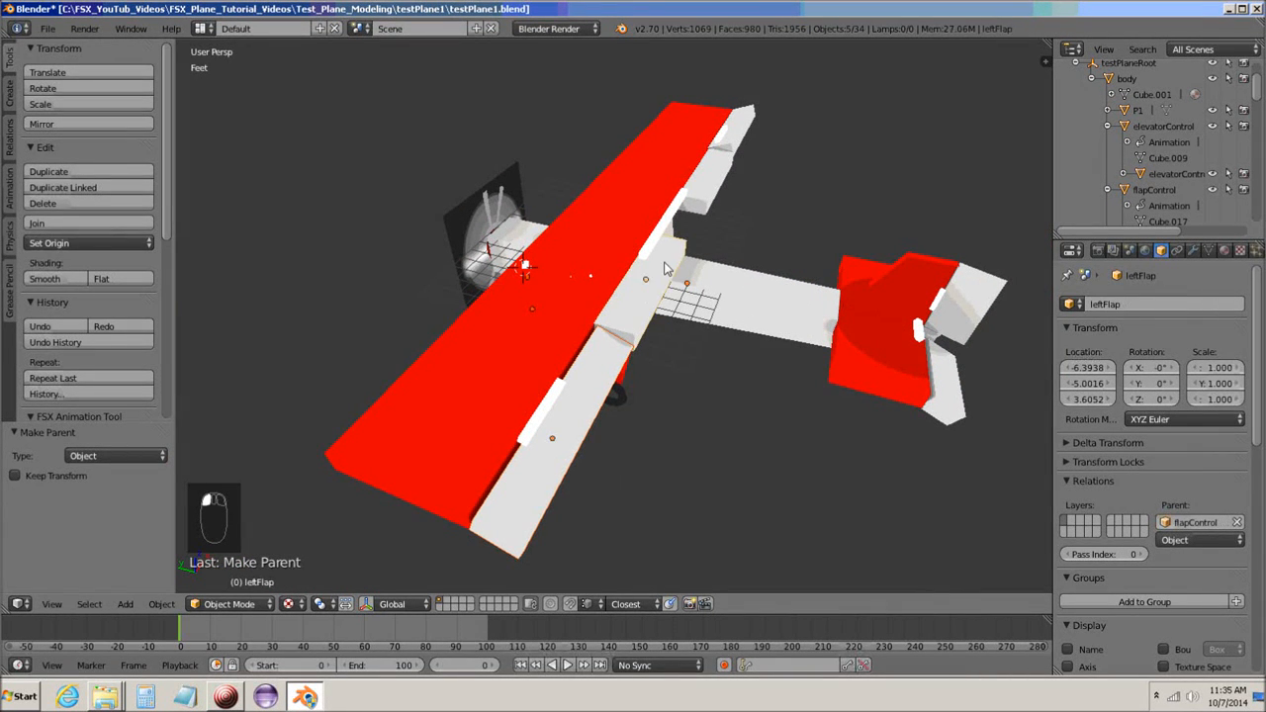
{"action": "left_click", "coordinate": [694, 205], "text": "shift"}
{"action": "left_click", "coordinate": [741, 140], "text": "shift"}
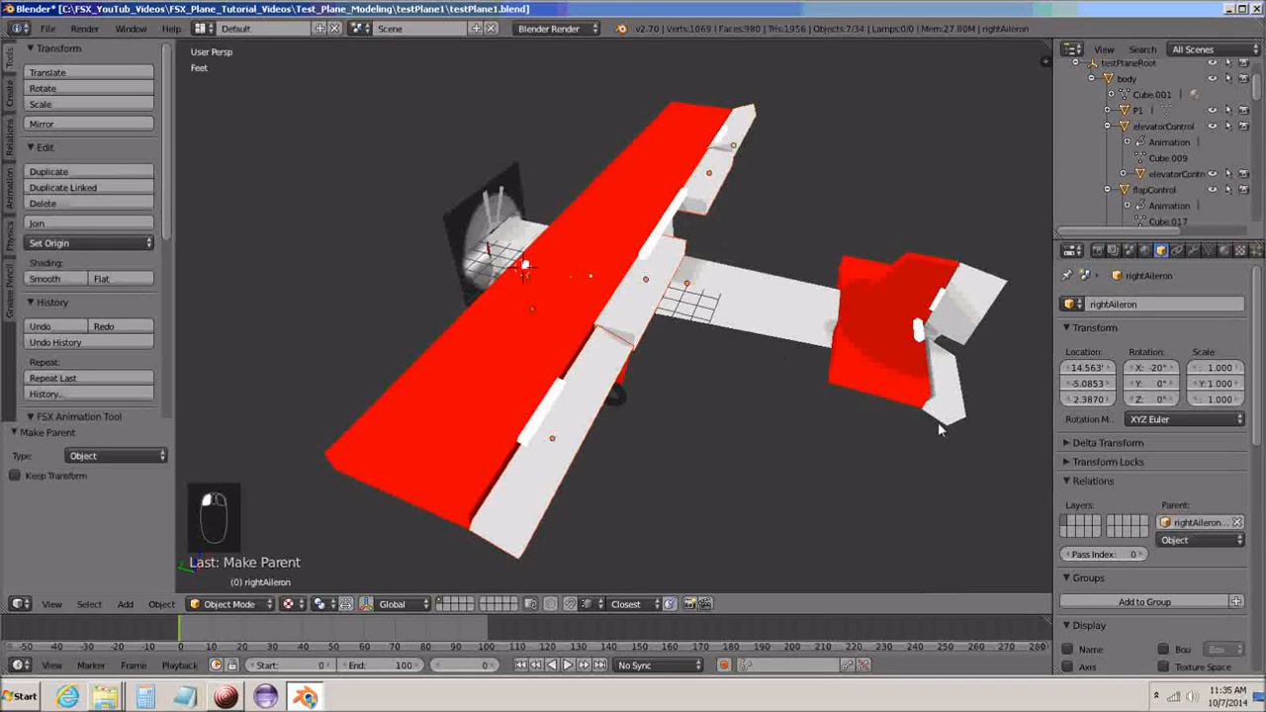
{"action": "left_click", "coordinate": [972, 339], "text": "shift"}
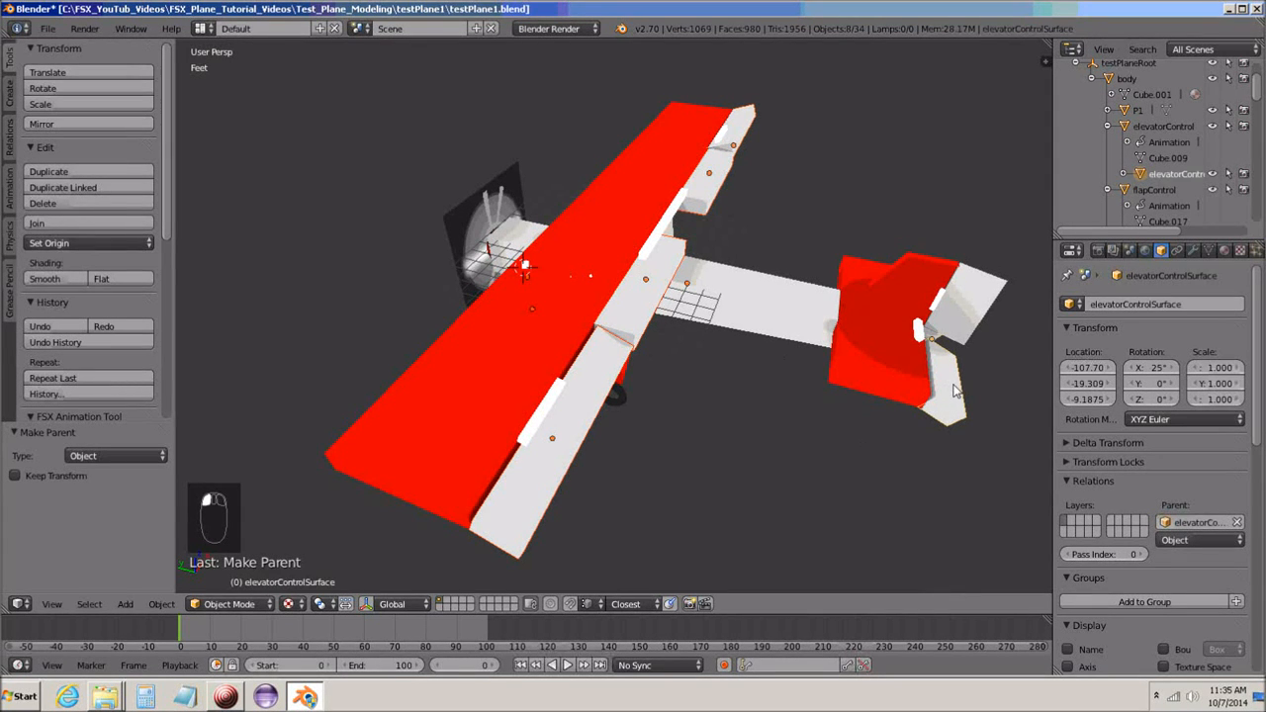
{"action": "left_click", "coordinate": [975, 306], "text": "shift"}
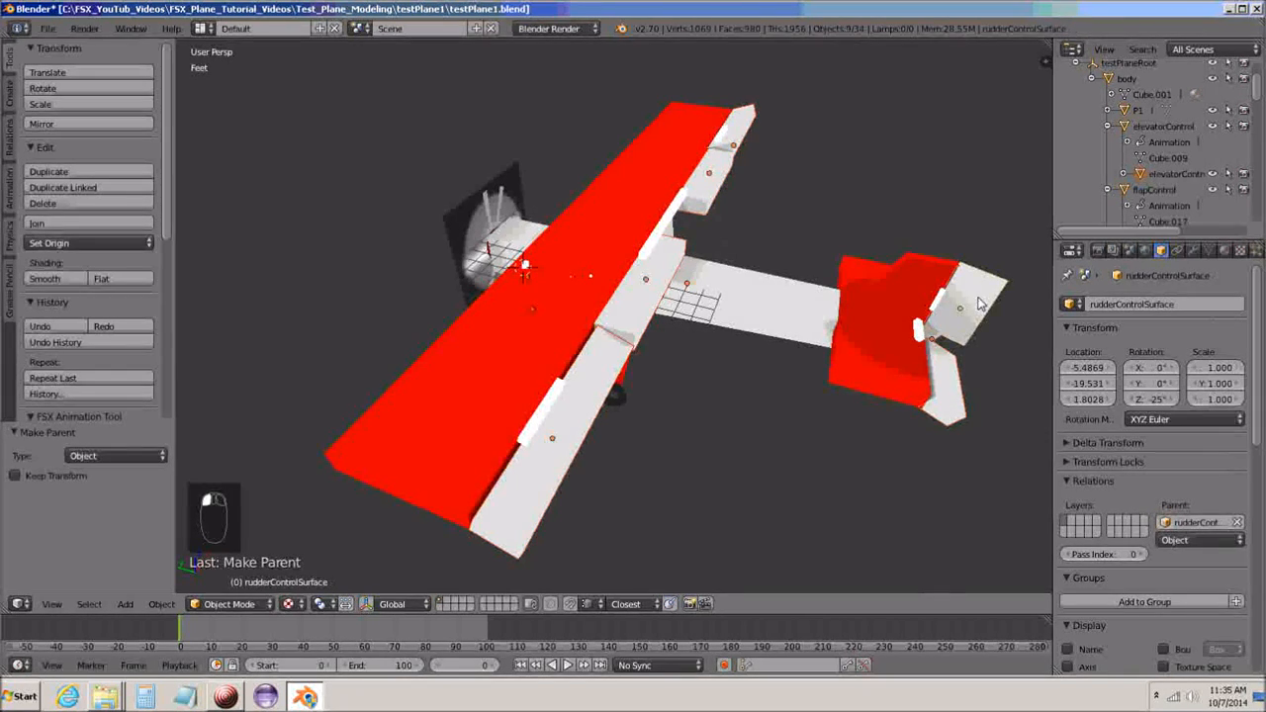
Add spinner_Blured, spinner_Slow and spinner_Still to the selection, finishing with body as the active object
{"action": "middle_click_drag", "start_coordinate": [771, 452], "coordinate": [856, 382]}
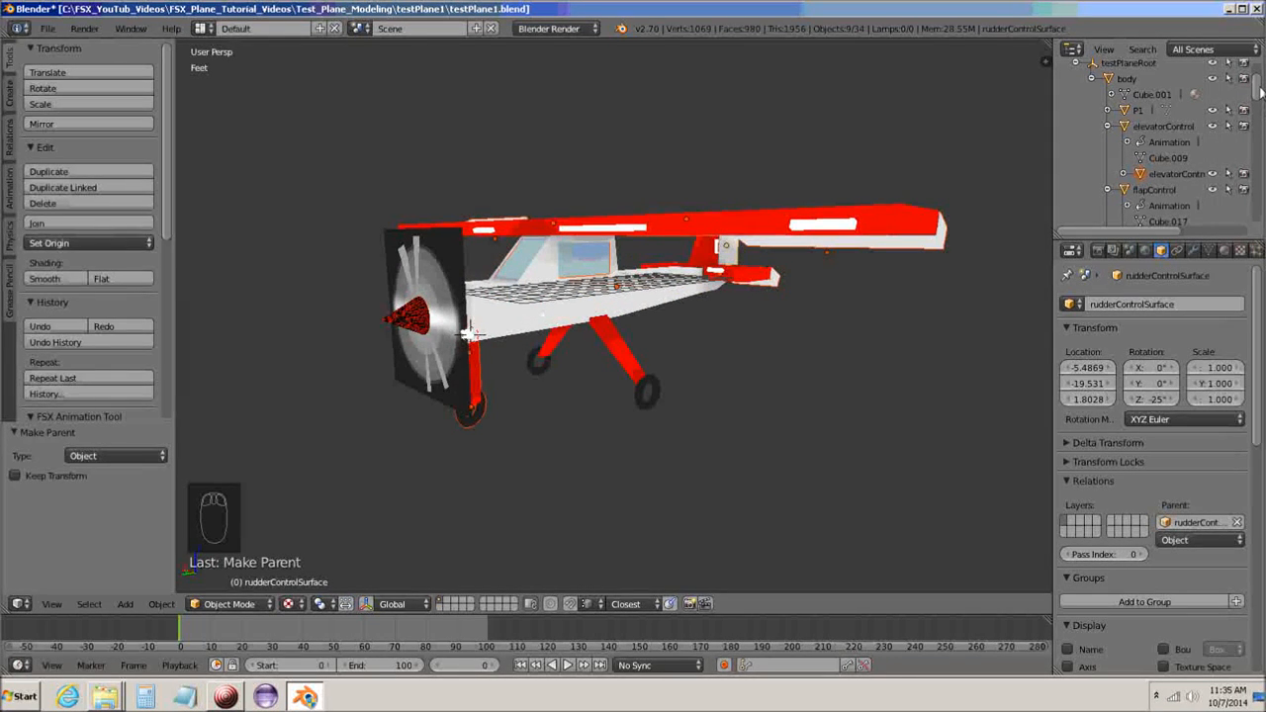
{"action": "left_click_drag", "start_coordinate": [1260, 92], "coordinate": [1261, 169]}
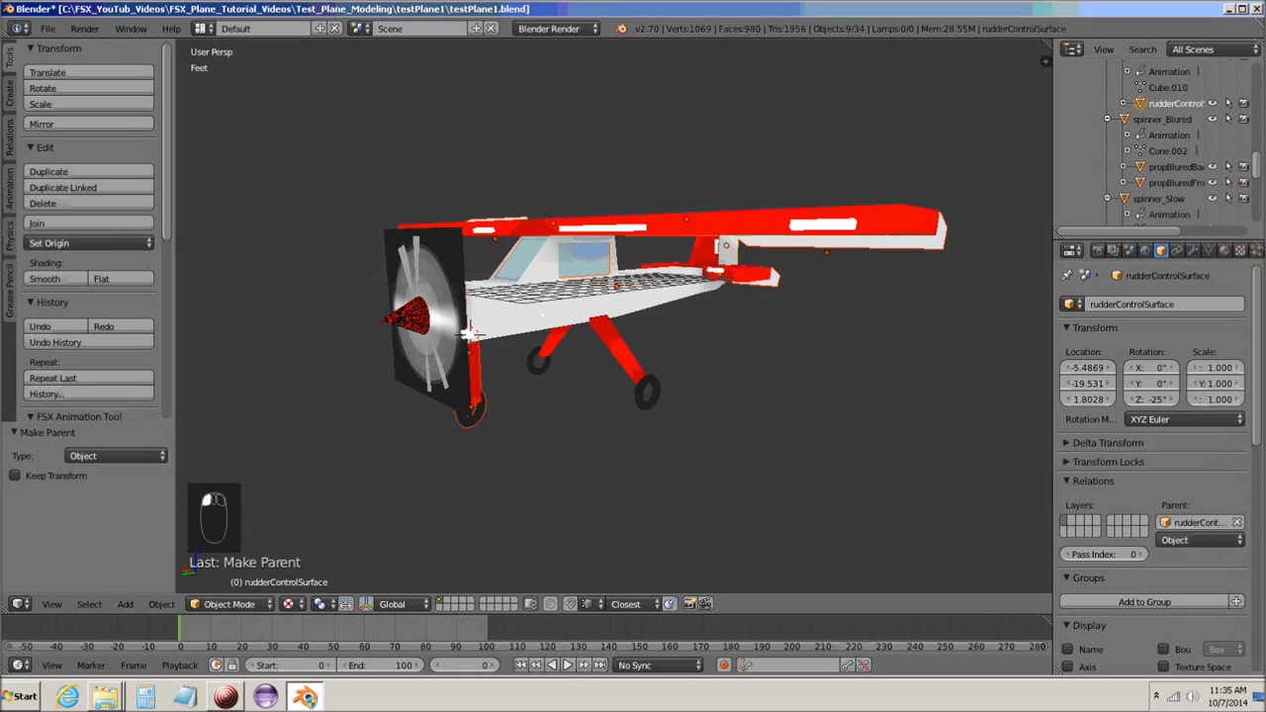
{"action": "left_click", "coordinate": [1124, 119]}
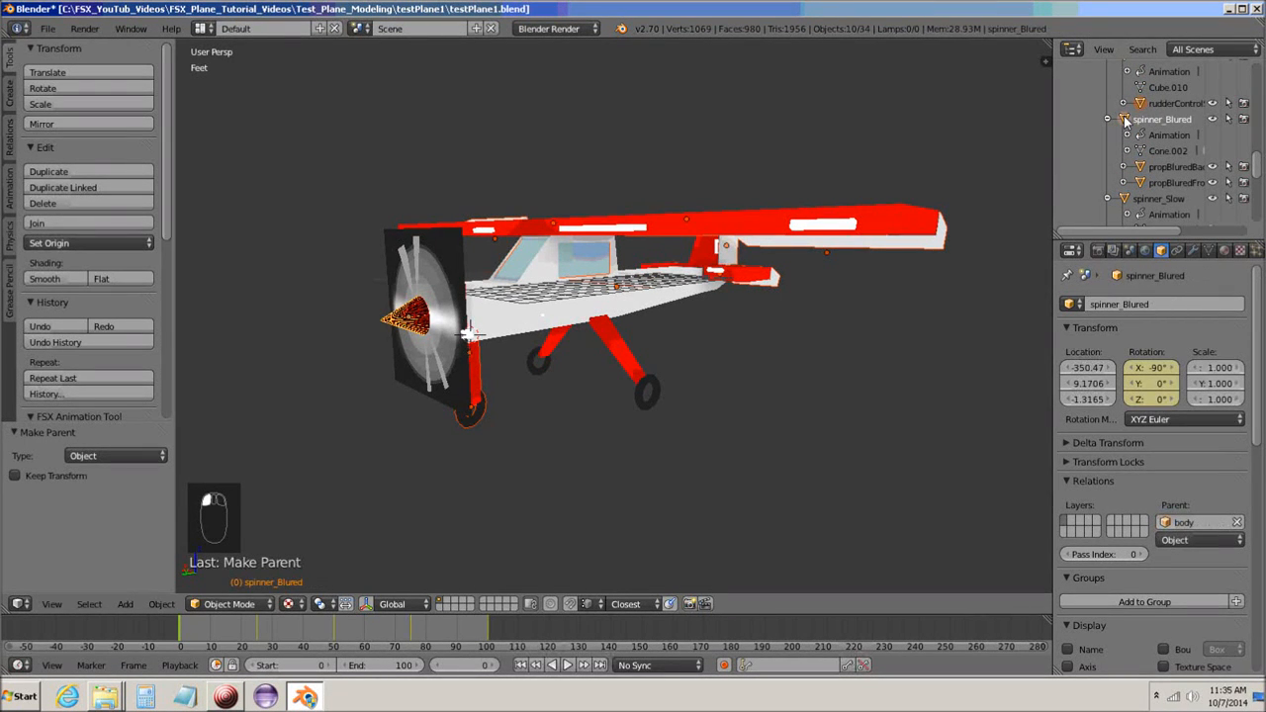
{"action": "left_click", "coordinate": [1125, 200]}
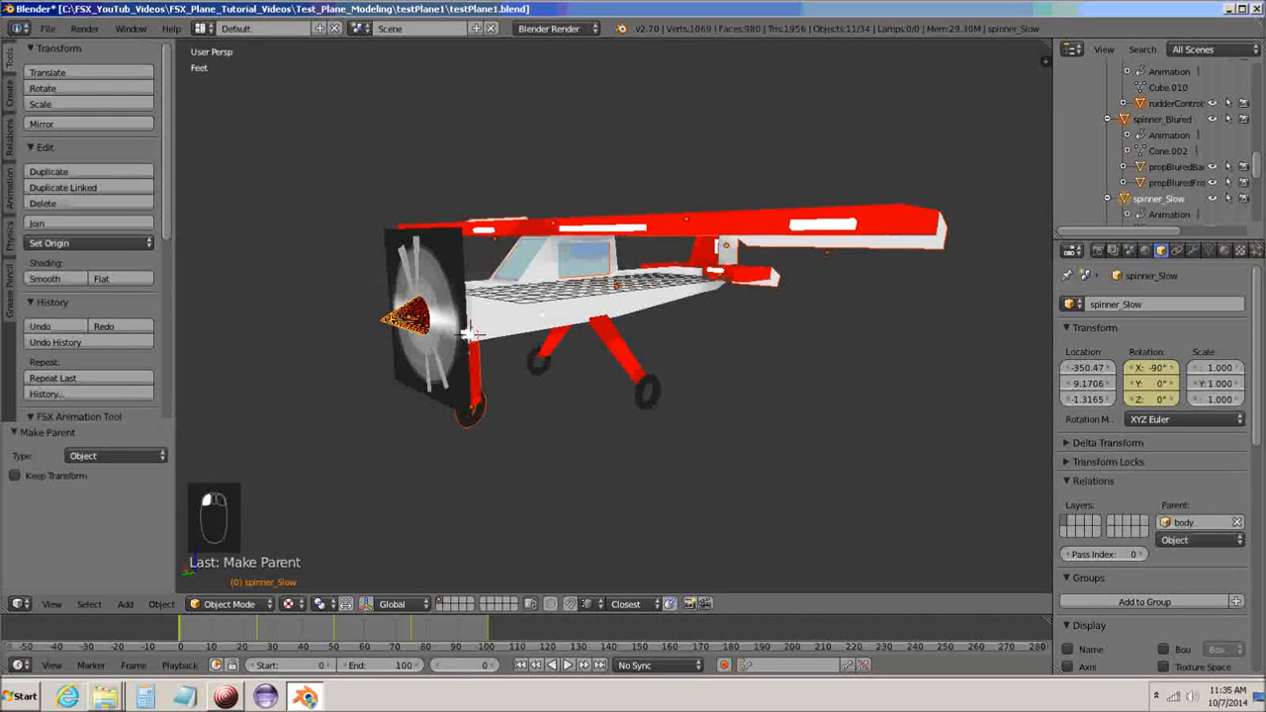
{"action": "scroll", "coordinate": [1152, 128], "scroll_direction": "down", "scroll_amount": 5}
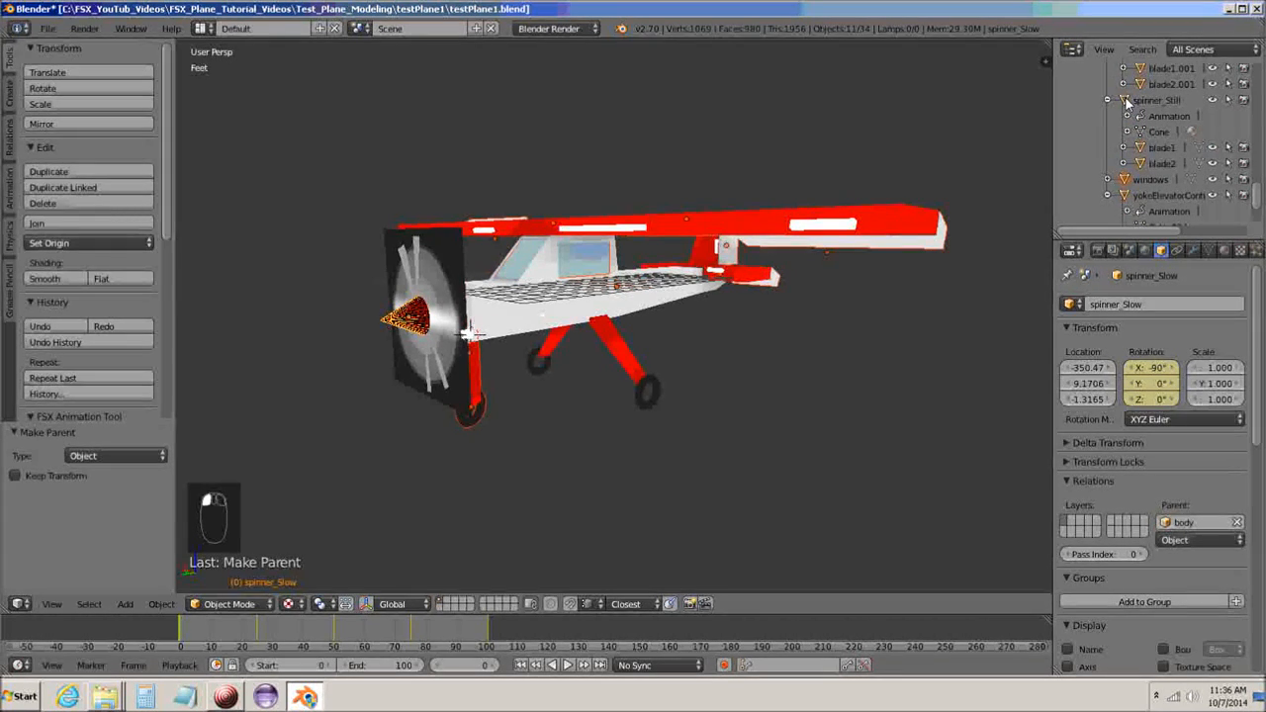
{"action": "left_click", "coordinate": [1155, 100]}
{"action": "middle_click_drag", "start_coordinate": [668, 339], "coordinate": [656, 361]}
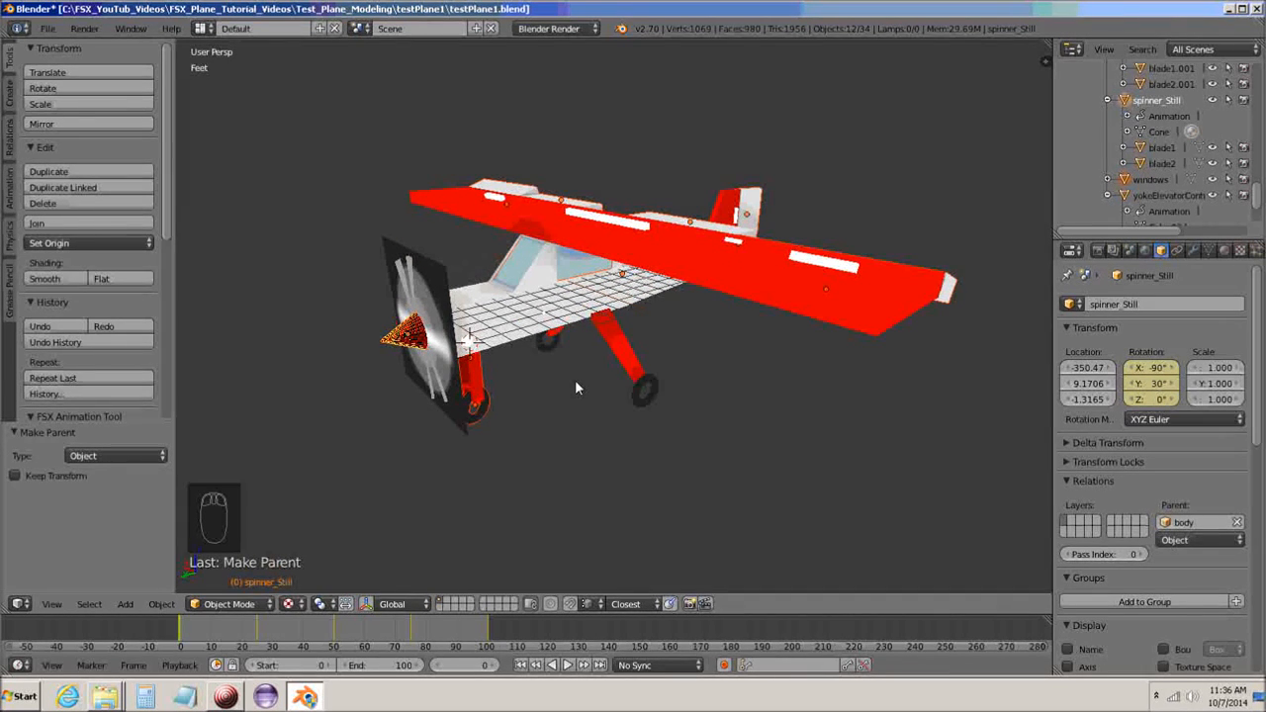
{"action": "right_click", "coordinate": [509, 327]}
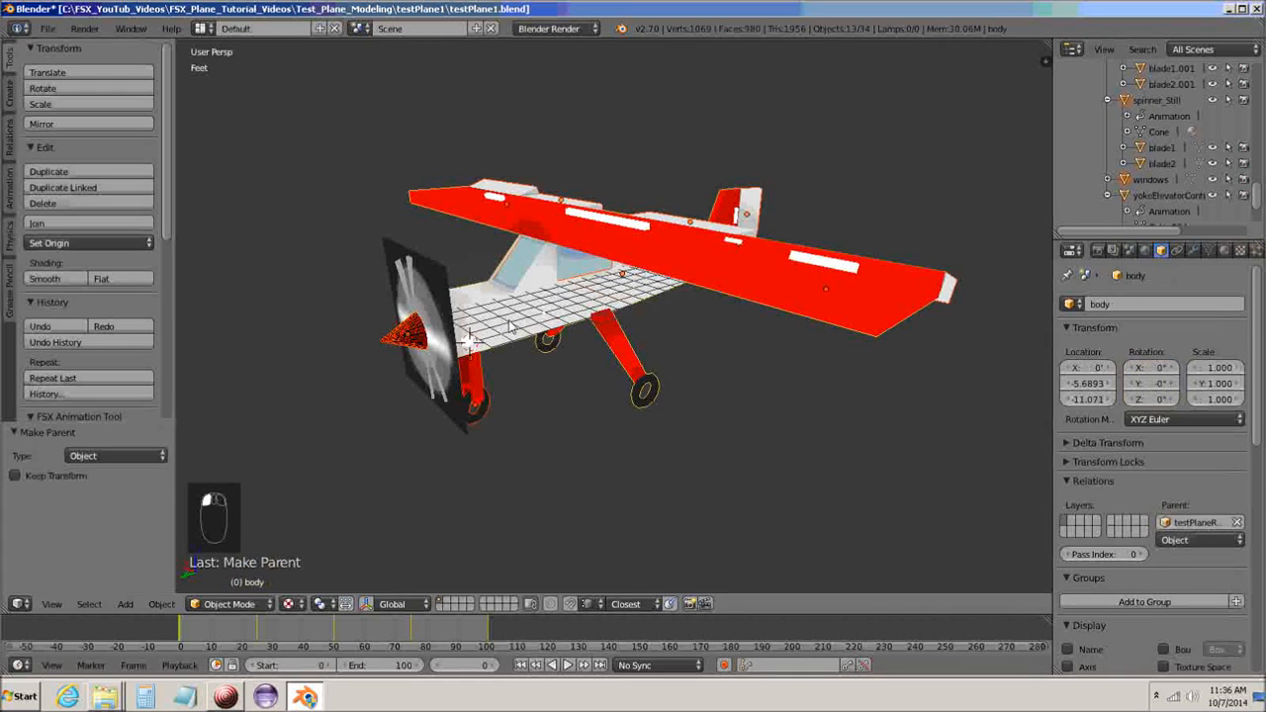
Split the 3D view vertically and change the new area to the UV/Image Editor
{"action": "middle_click_drag", "start_coordinate": [551, 444], "coordinate": [558, 413]}
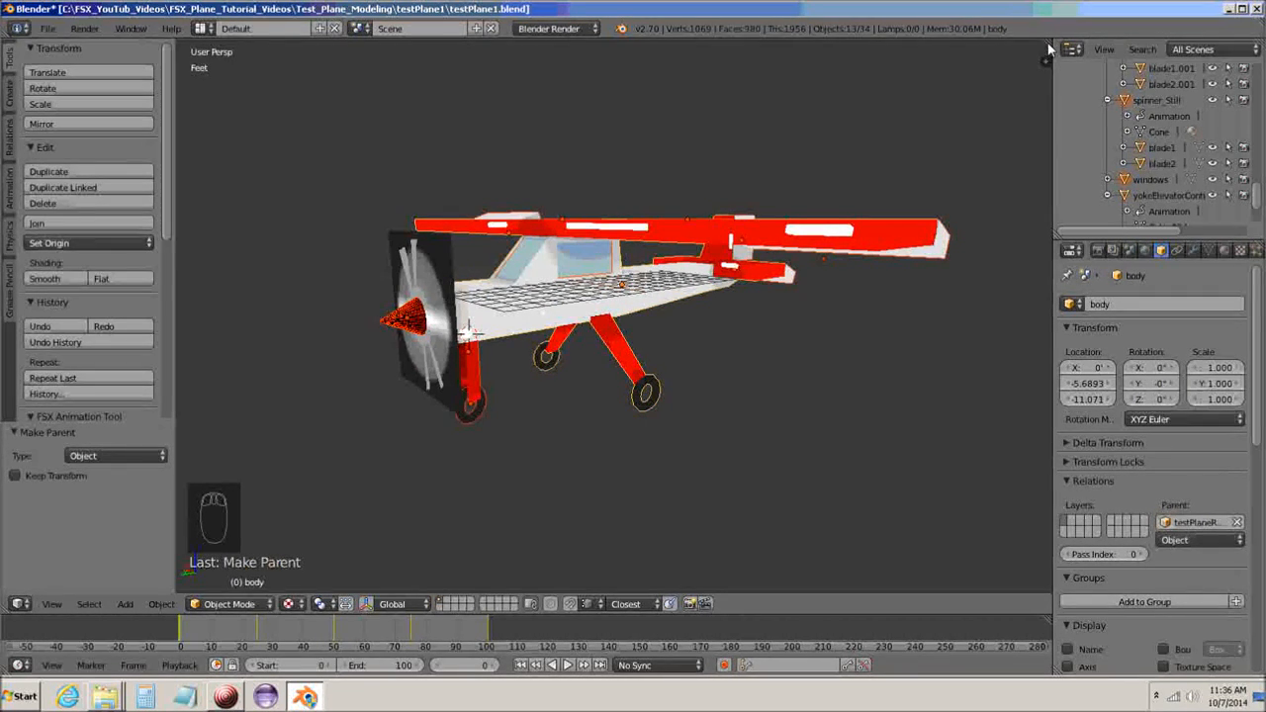
{"action": "left_click_drag", "start_coordinate": [1046, 48], "coordinate": [679, 71]}
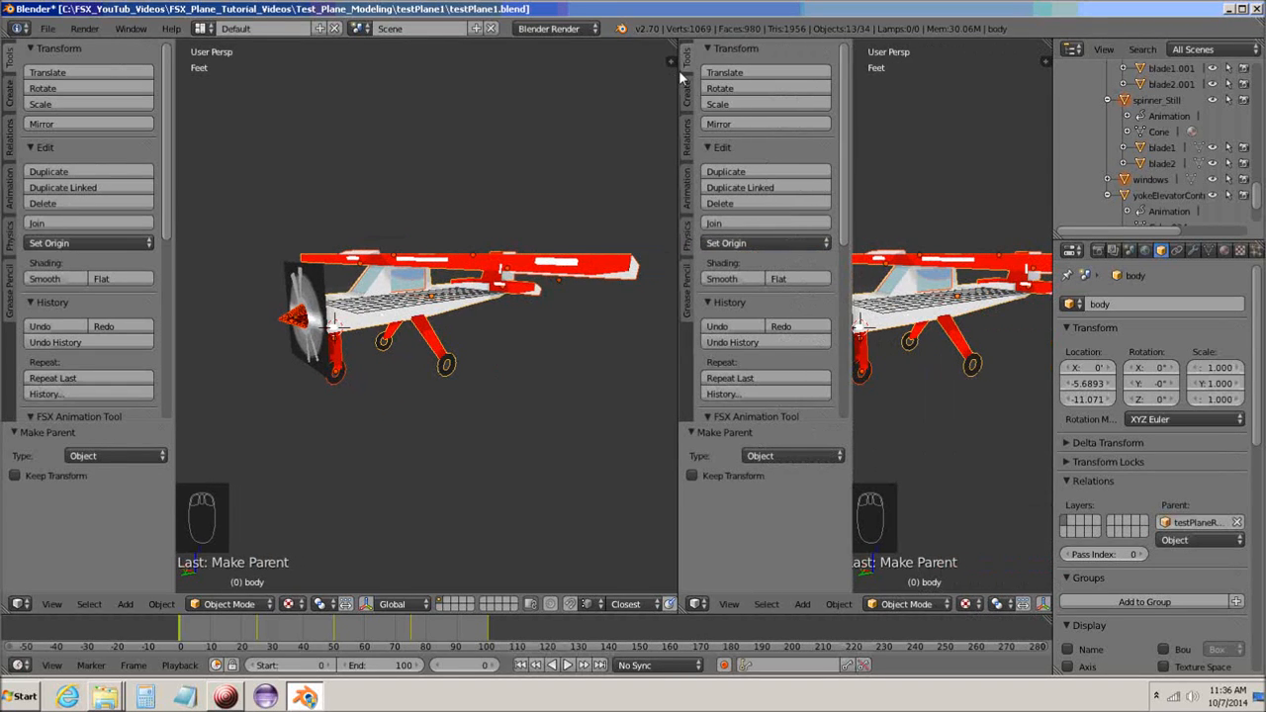
{"action": "left_click", "coordinate": [698, 603]}
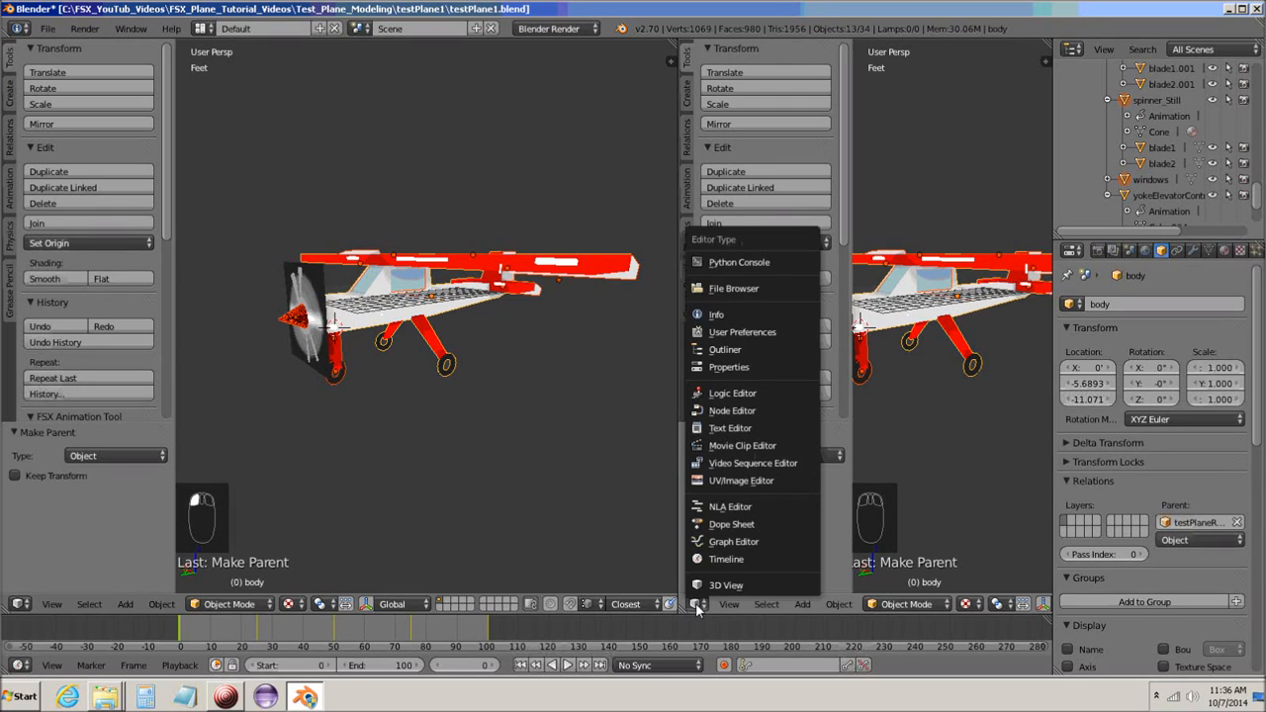
{"action": "left_click", "coordinate": [736, 481]}
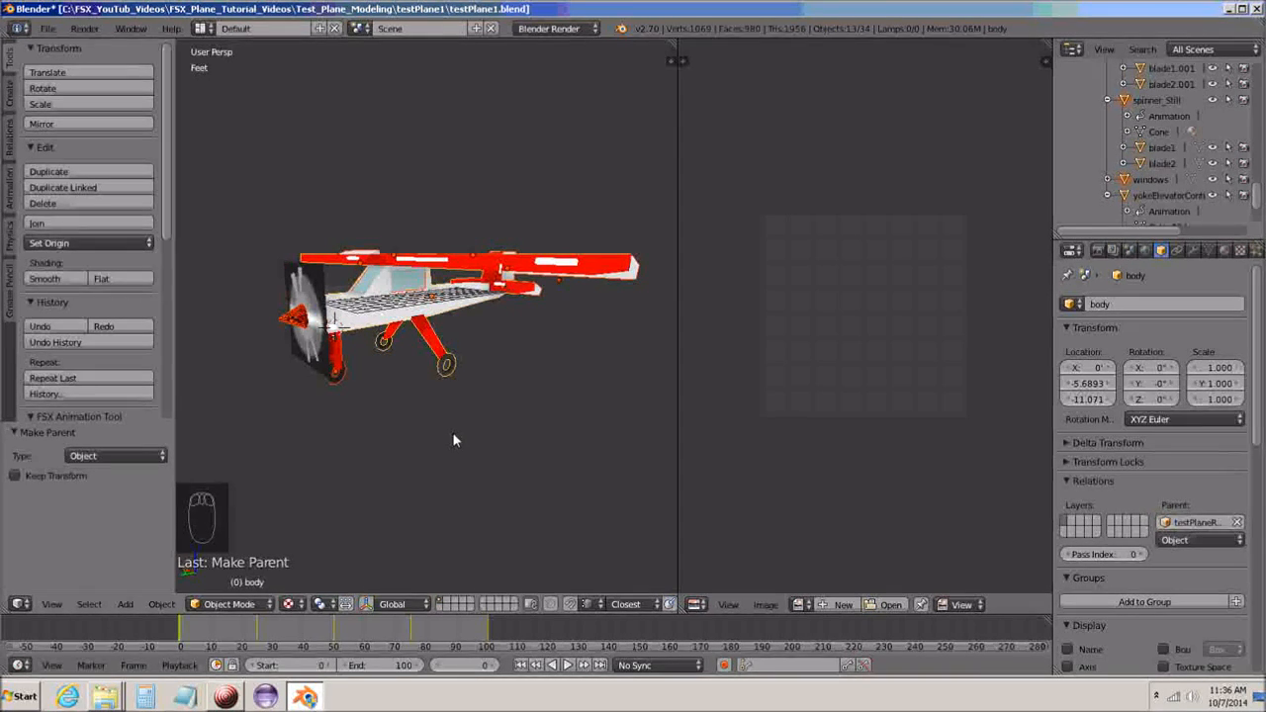
Enter Edit Mode on body, select all its geometry and examine its UV layout on the fuslage_T texture
{"action": "key", "text": "Tab"}
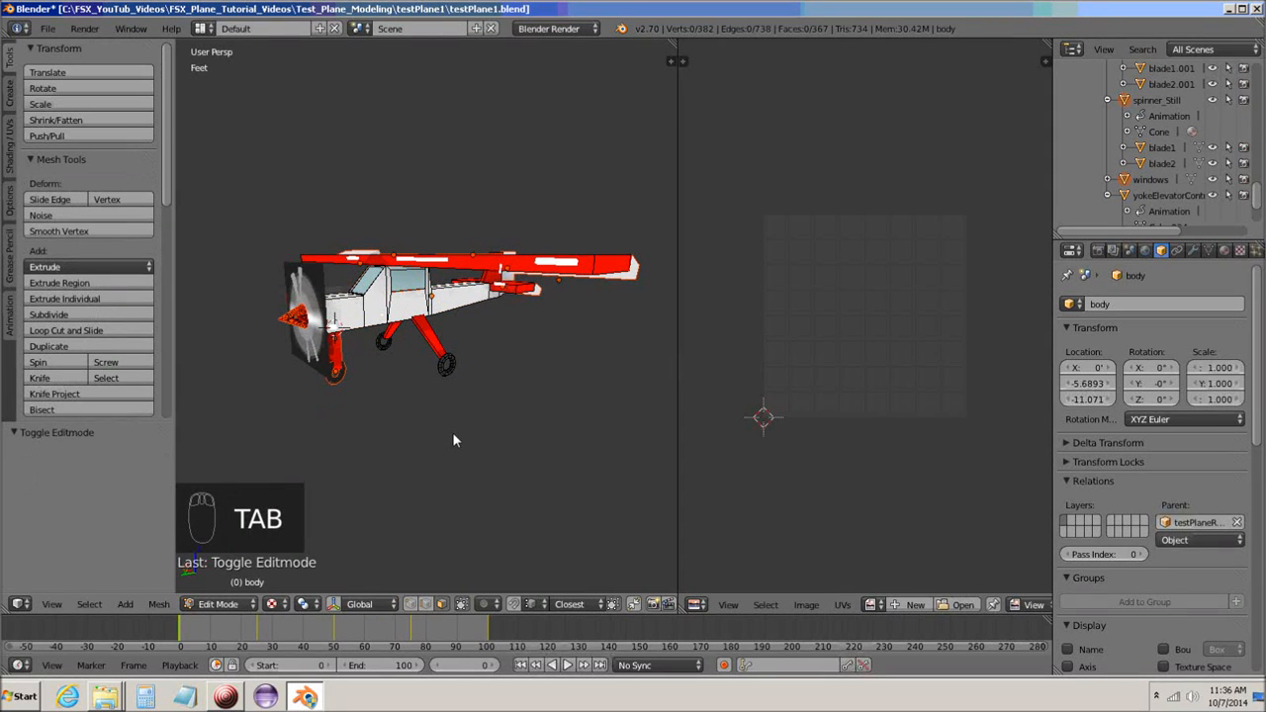
{"action": "key", "text": "a"}
{"action": "key", "text": "a"}
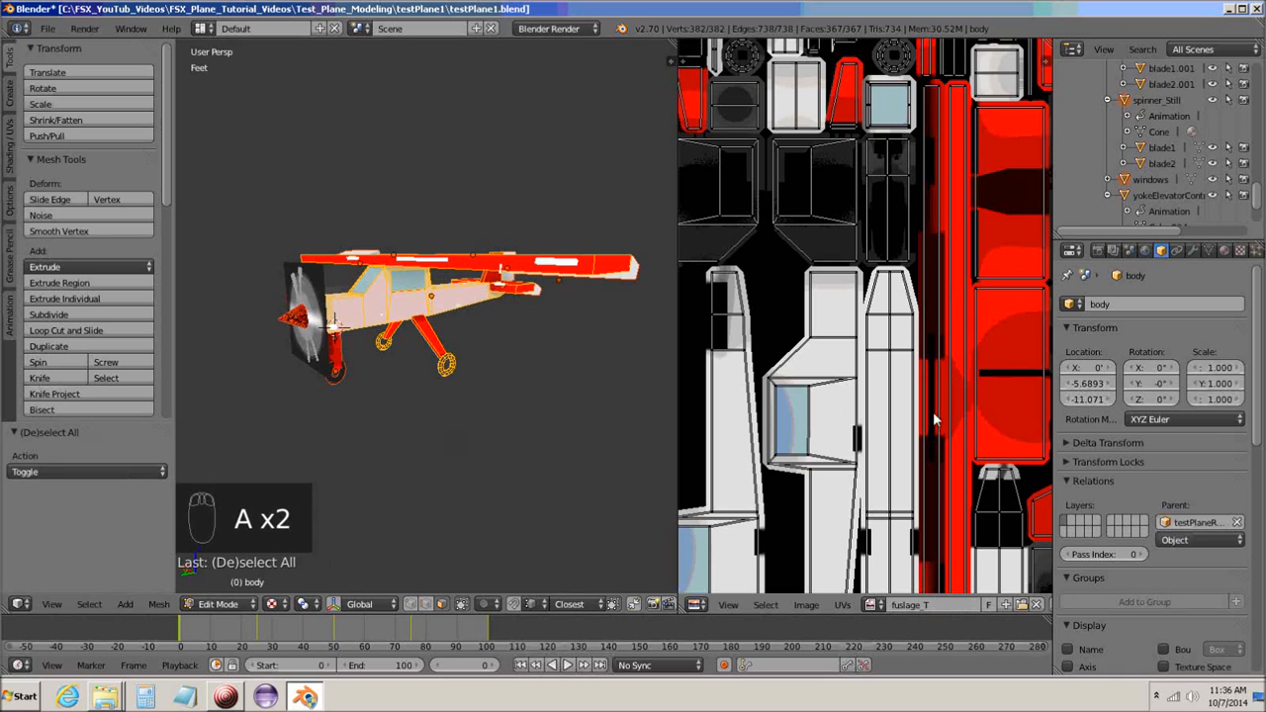
{"action": "scroll", "coordinate": [811, 413], "scroll_direction": "down", "scroll_amount": 3}
{"action": "scroll", "coordinate": [813, 414], "scroll_direction": "down", "scroll_amount": 2}
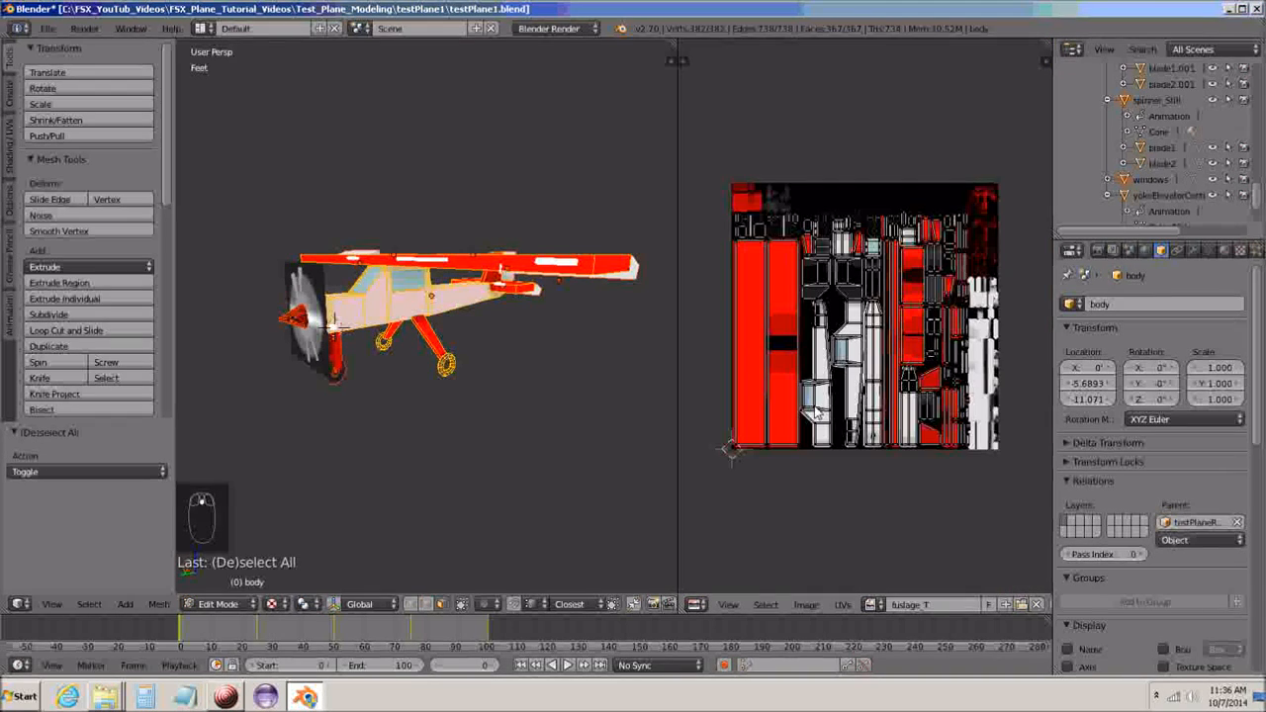
{"action": "scroll", "coordinate": [813, 413], "scroll_direction": "up", "scroll_amount": 2}
{"action": "scroll", "coordinate": [815, 413], "scroll_direction": "up", "scroll_amount": 1}
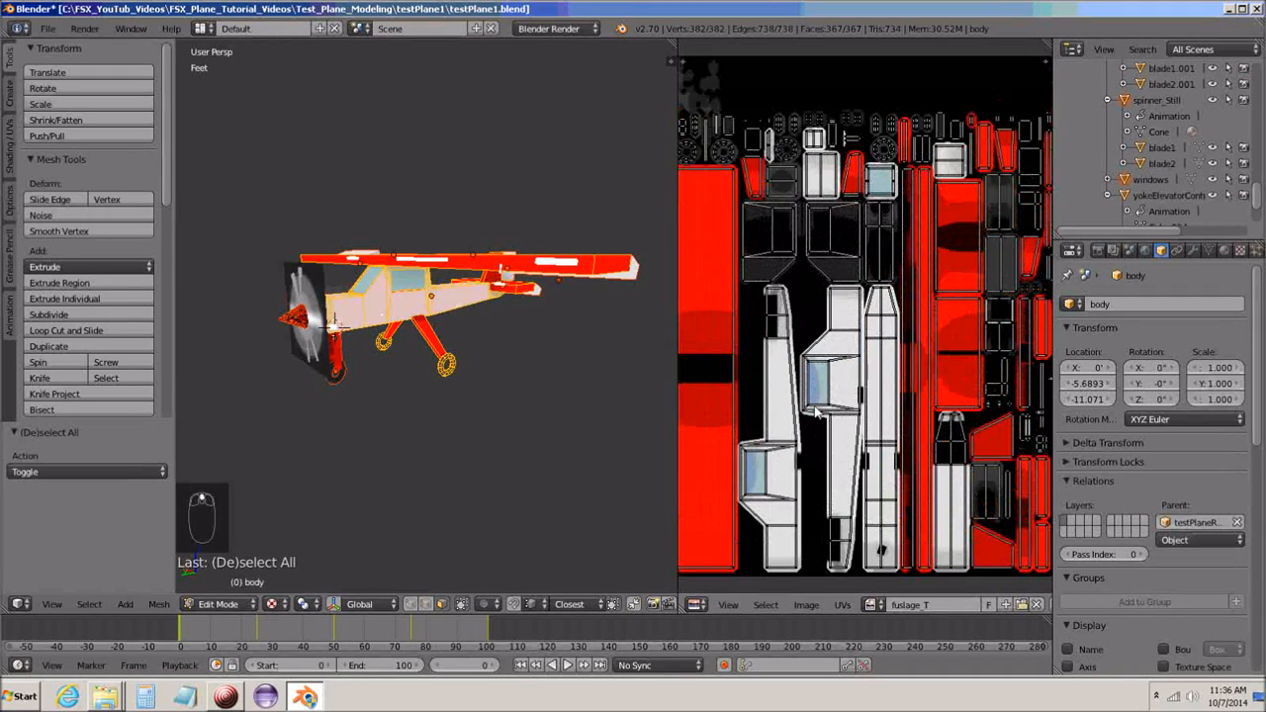
{"action": "scroll", "coordinate": [816, 414], "scroll_direction": "up", "scroll_amount": 1}
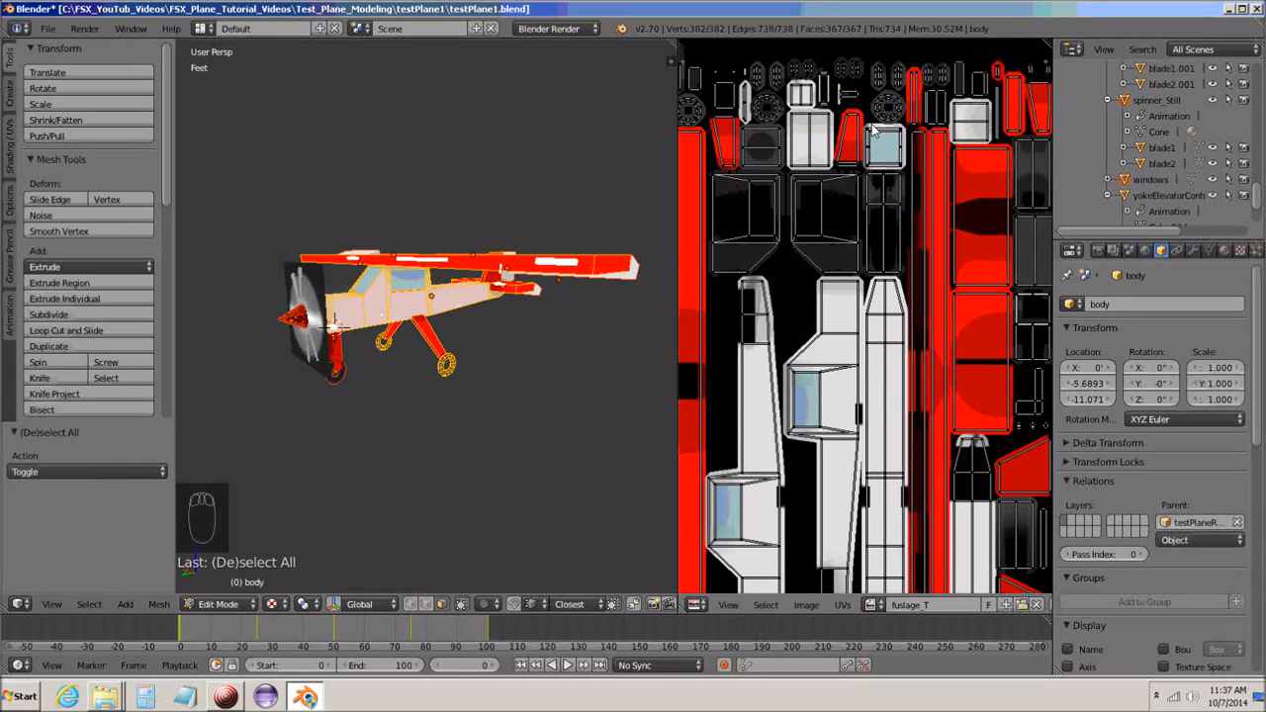
Enable Draw Other Objects in the UV editor and examine the combined UV layout of the selected parts
{"action": "left_click", "coordinate": [728, 607]}
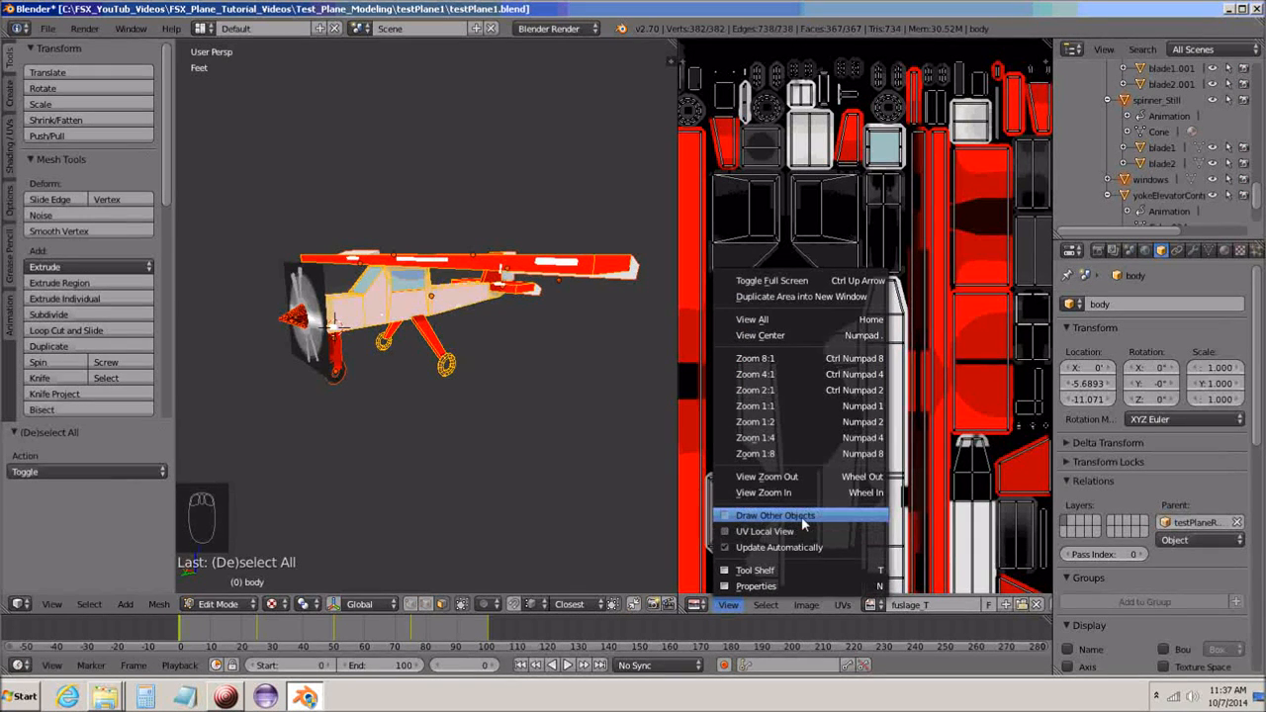
{"action": "left_click", "coordinate": [724, 516]}
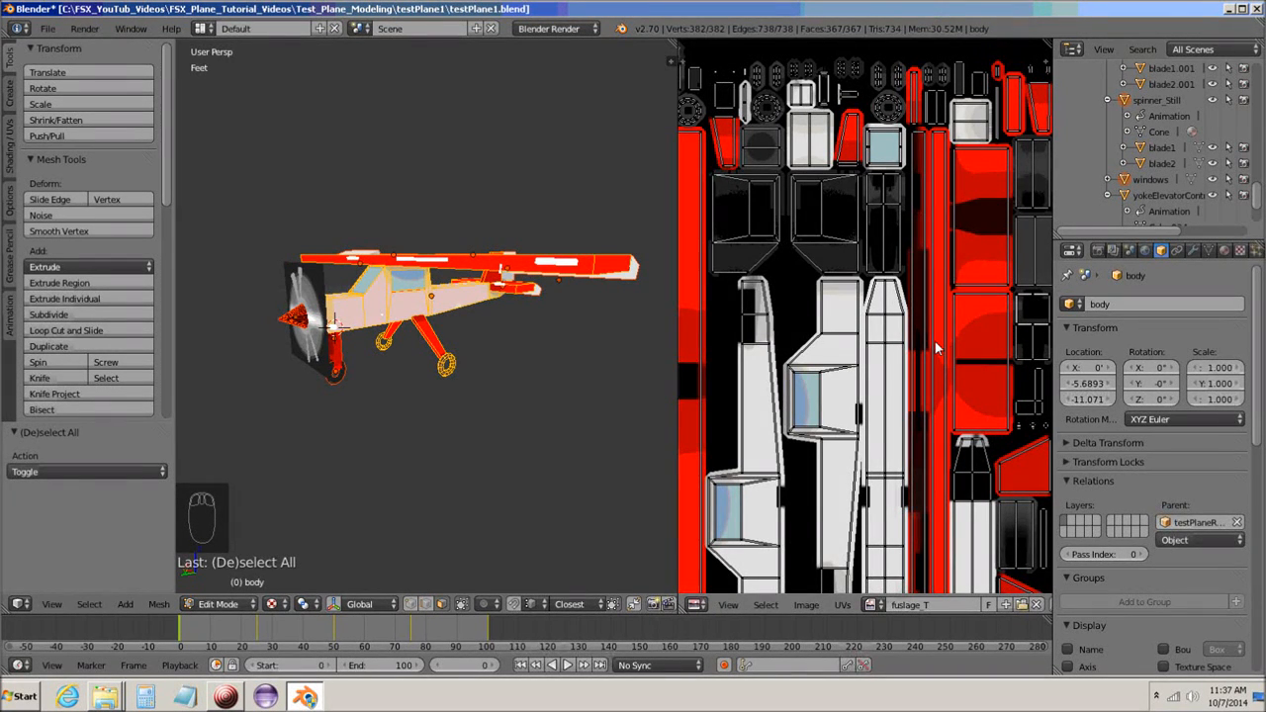
{"action": "middle_click_drag", "start_coordinate": [934, 346], "coordinate": [836, 379]}
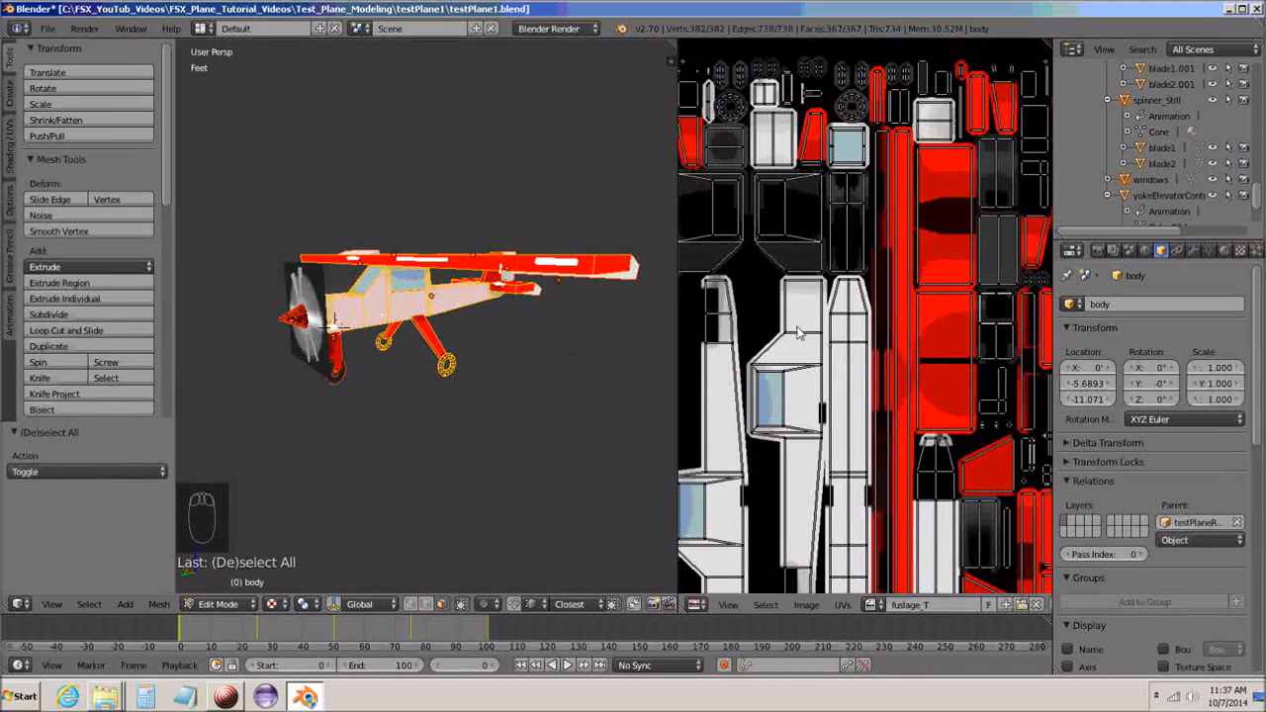
{"action": "scroll", "coordinate": [813, 331], "scroll_direction": "down", "scroll_amount": 4}
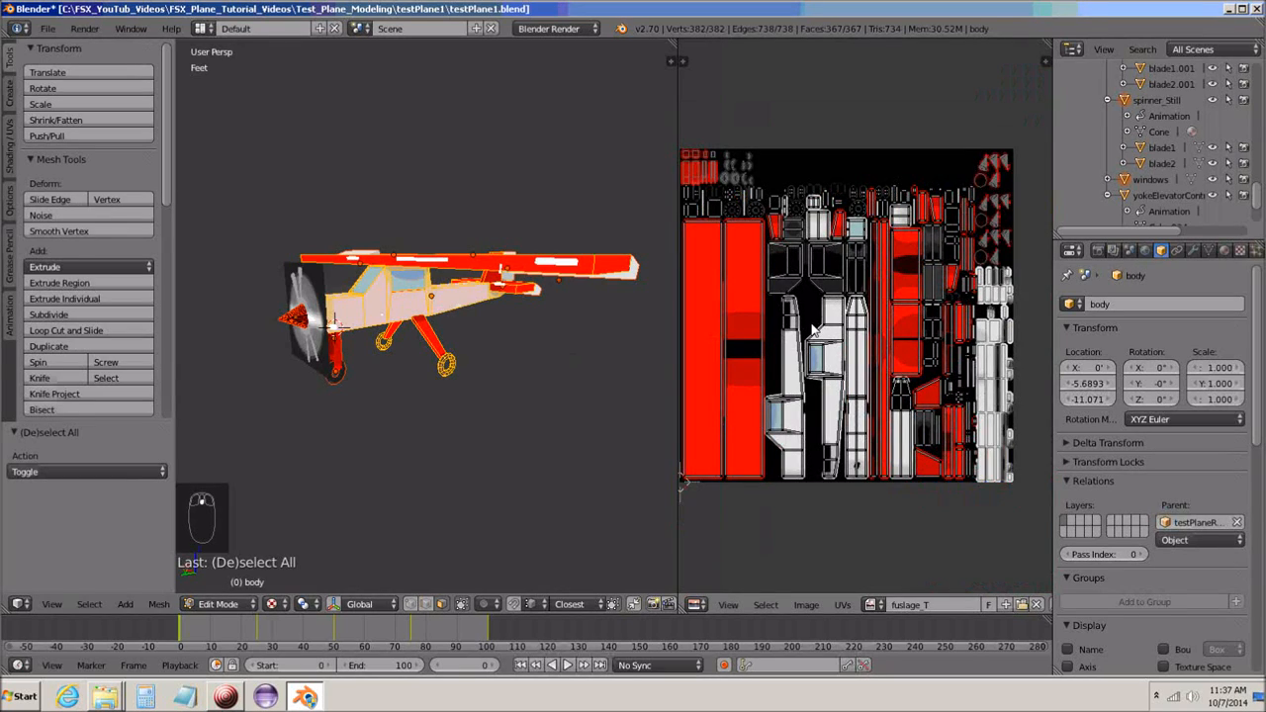
{"action": "scroll", "coordinate": [813, 331], "scroll_direction": "up", "scroll_amount": 2}
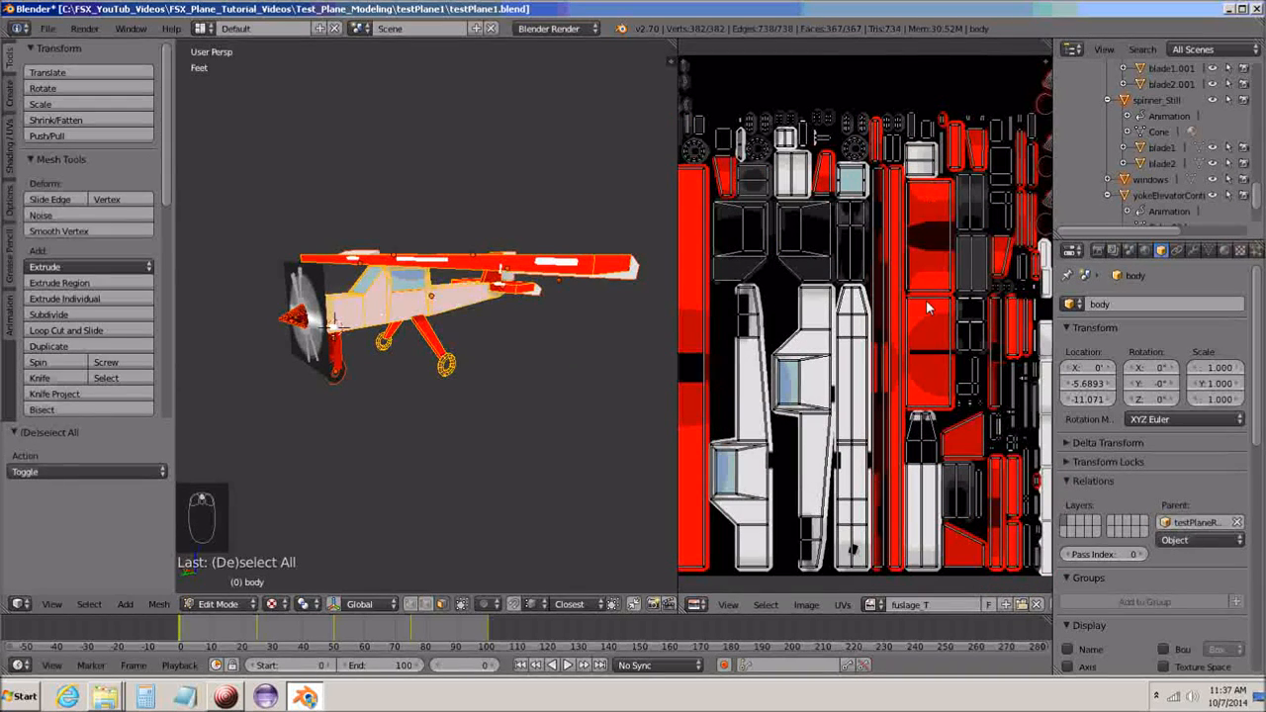
Merge the UV editor area back into the 3D view and return to Object Mode with nothing selected
{"action": "left_click", "coordinate": [675, 48]}
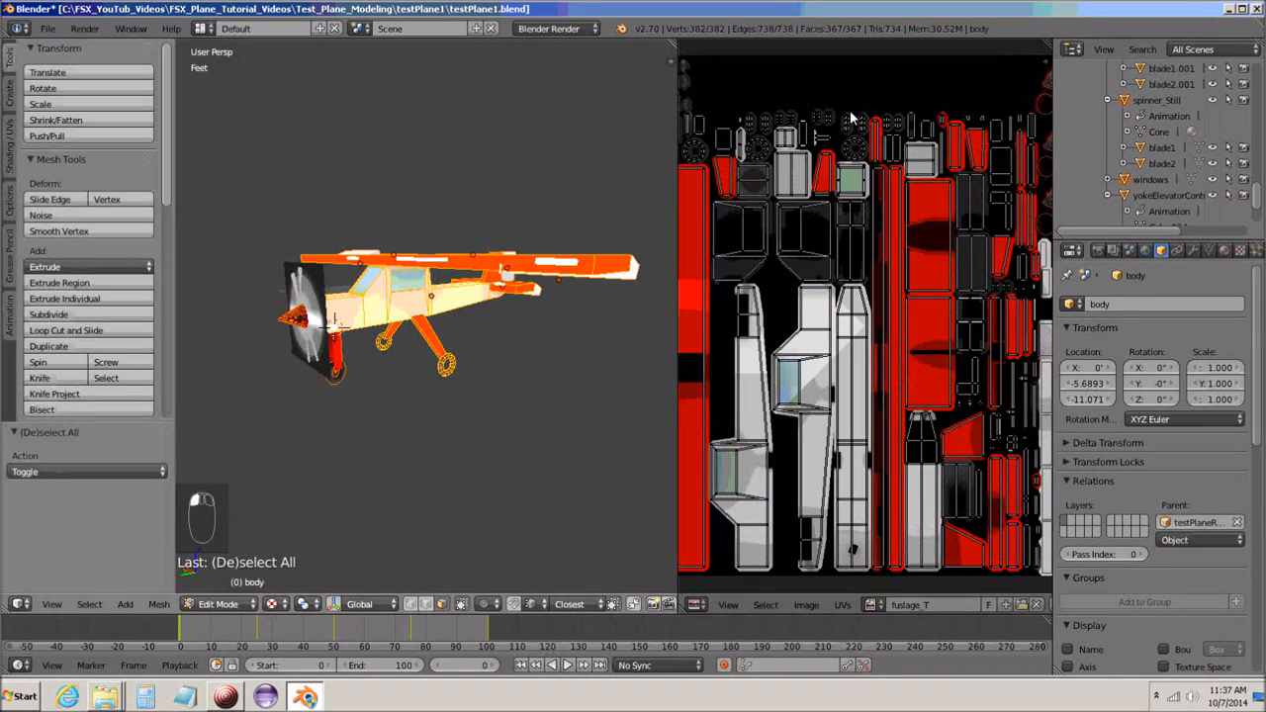
{"action": "left_click_drag", "start_coordinate": [907, 126], "coordinate": [915, 117]}
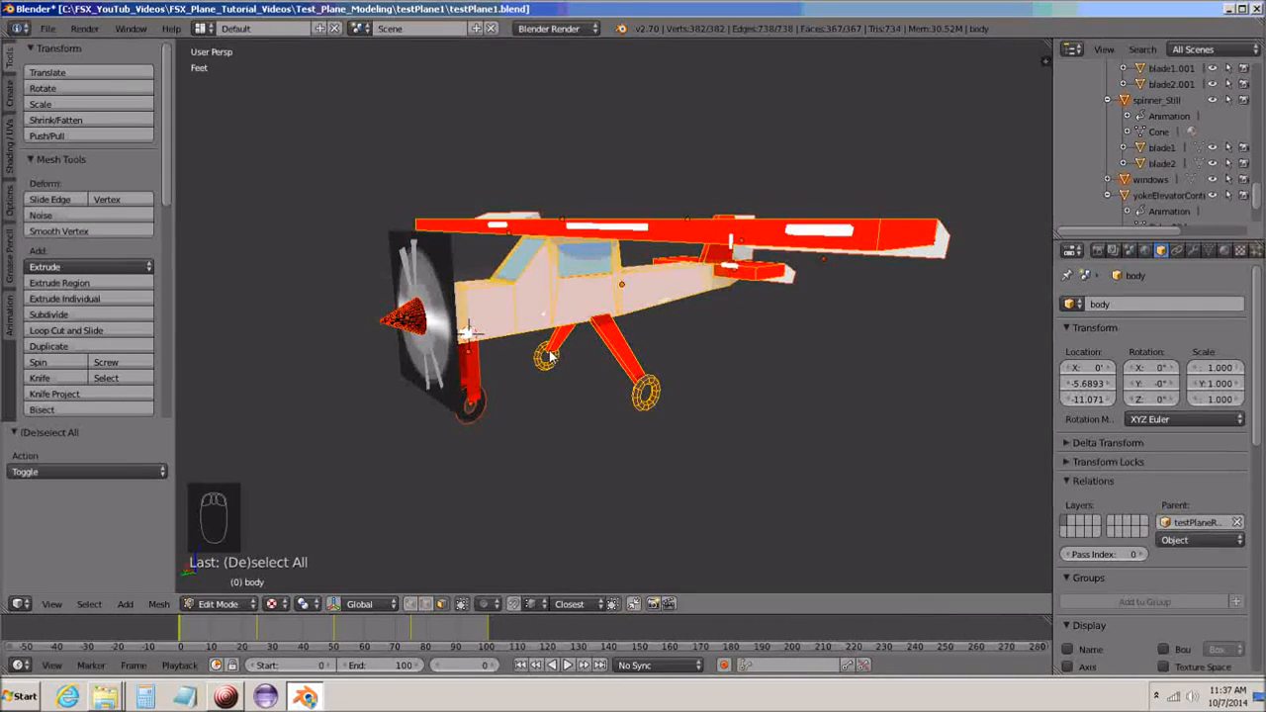
{"action": "key", "text": "a"}
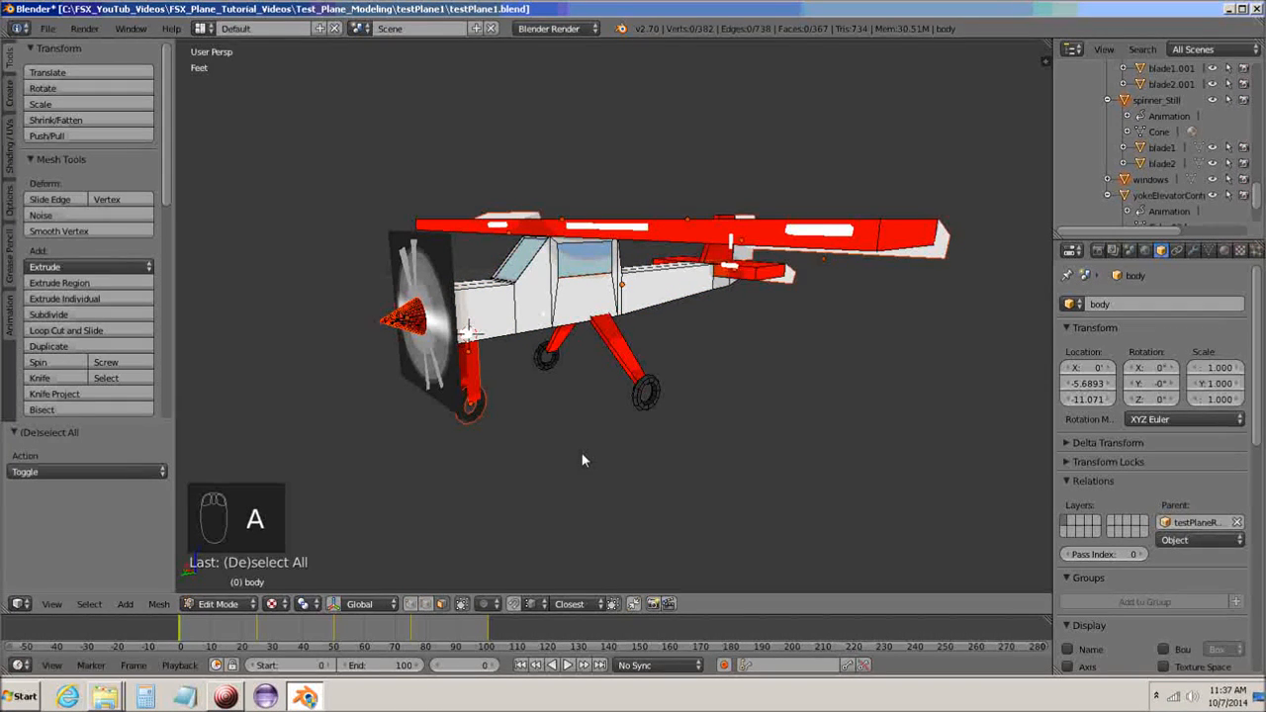
{"action": "key", "text": "Tab"}
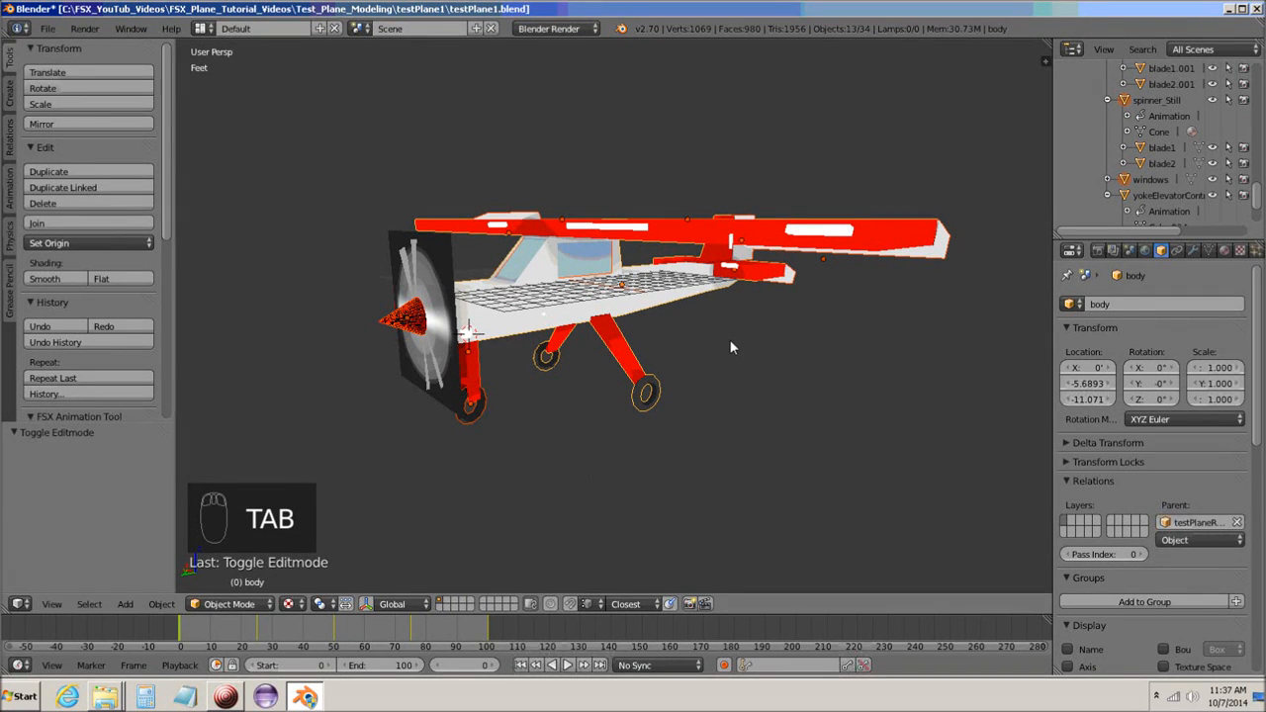
{"action": "key", "text": "a"}
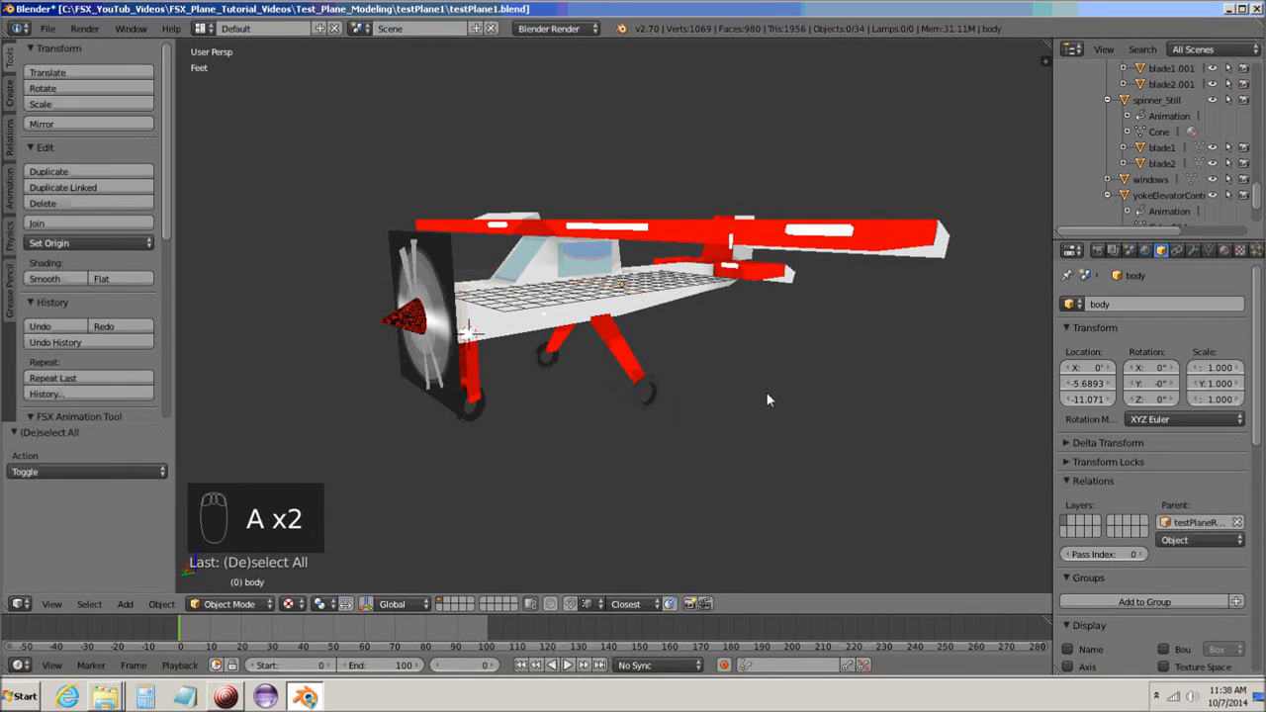
Select the windows object and remove its bodyColor material slot
{"action": "right_click", "coordinate": [582, 259]}
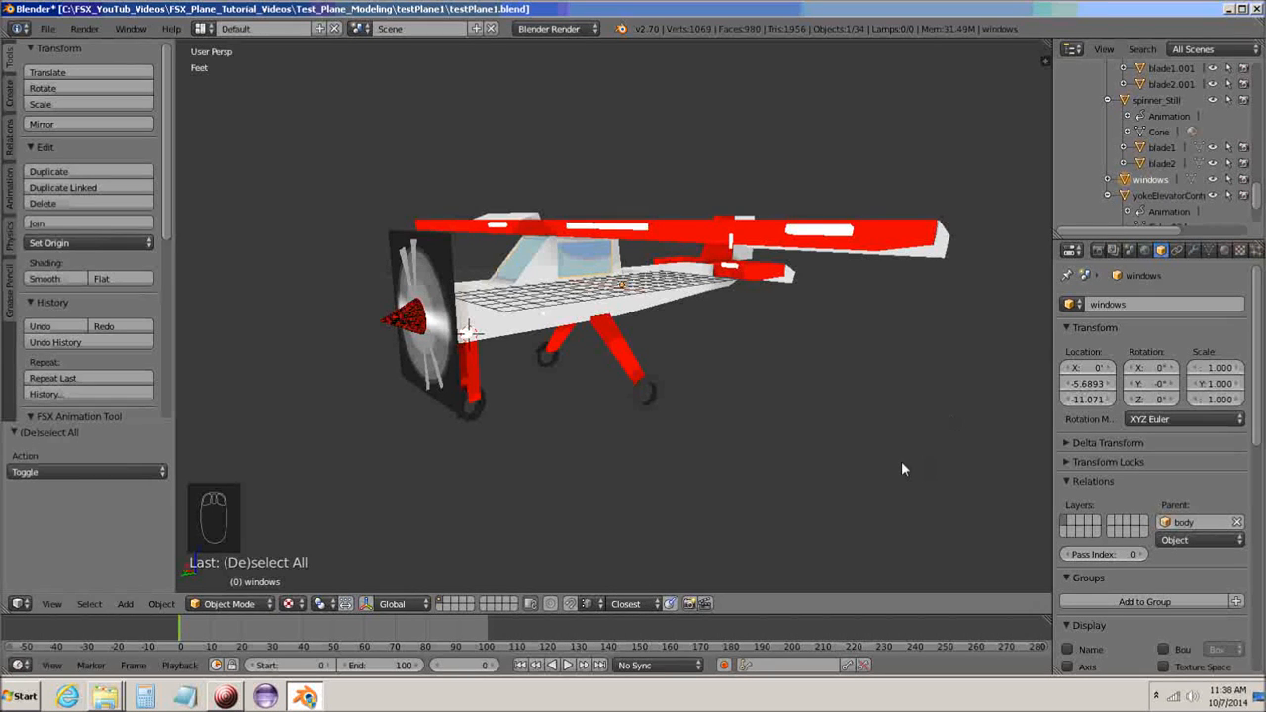
{"action": "left_click", "coordinate": [1225, 252]}
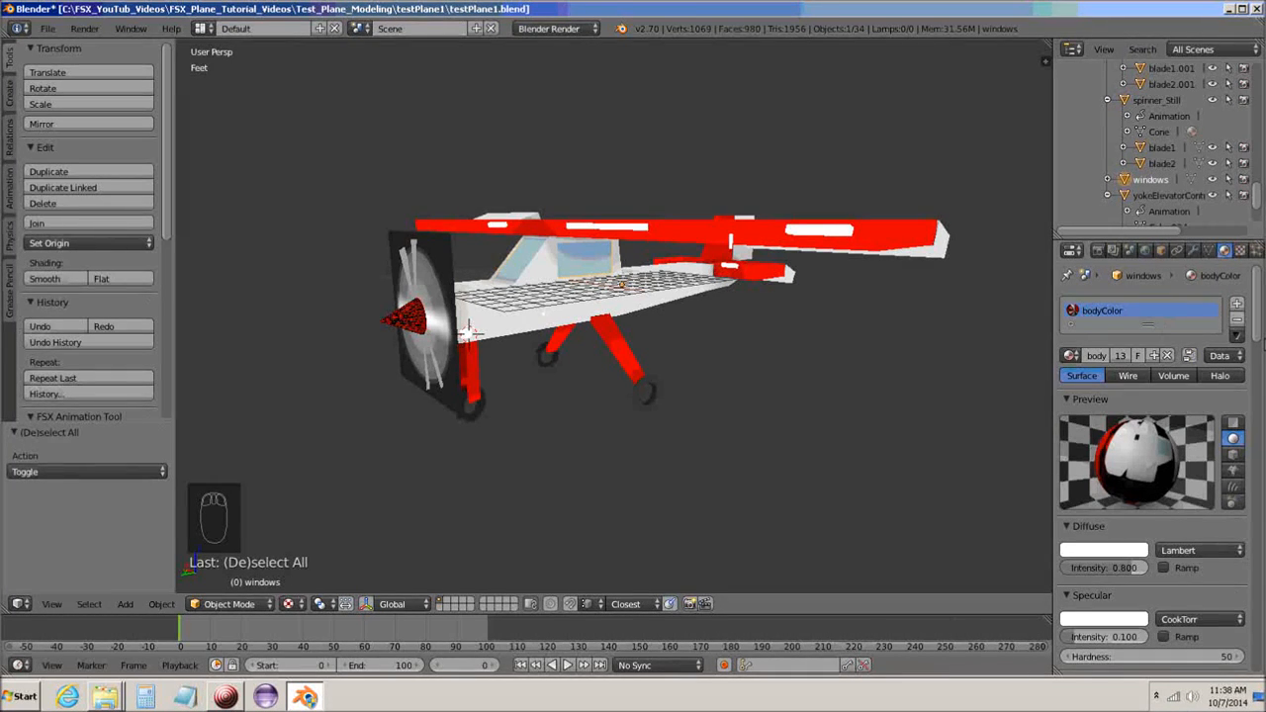
{"action": "left_click", "coordinate": [1238, 324]}
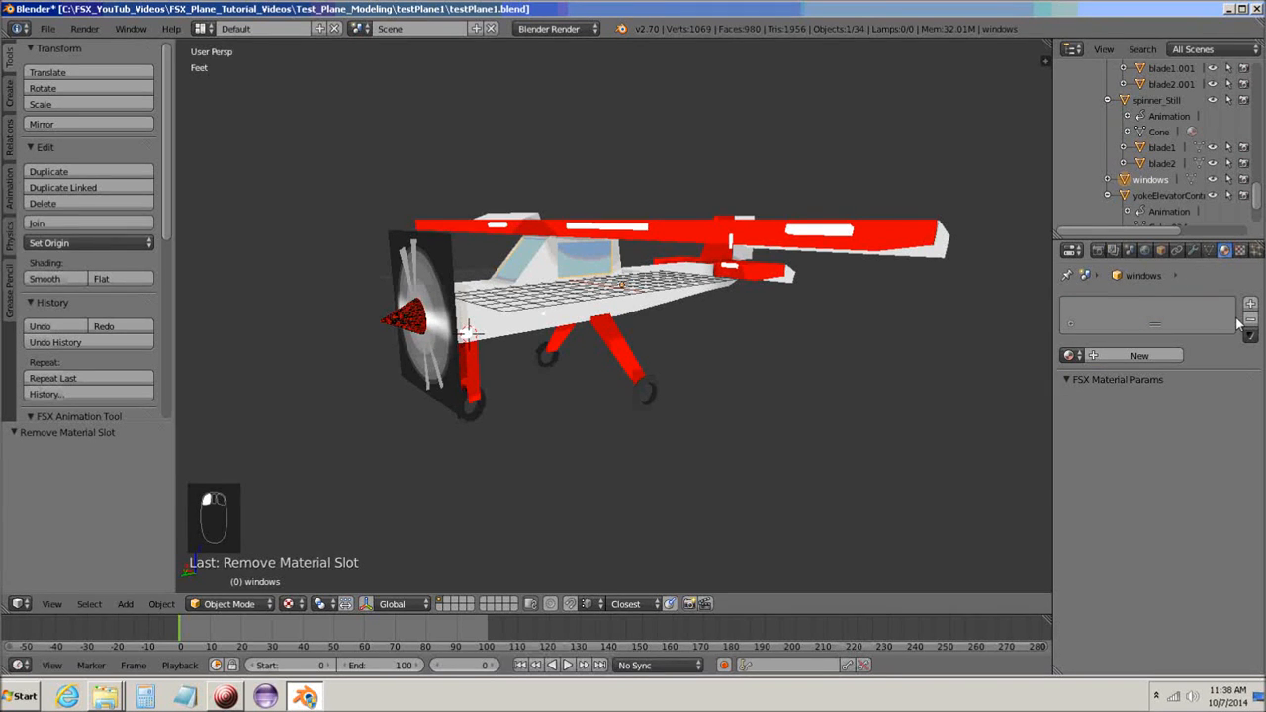
Create a new material for the windows and name it windowColor
{"action": "left_click", "coordinate": [1133, 356]}
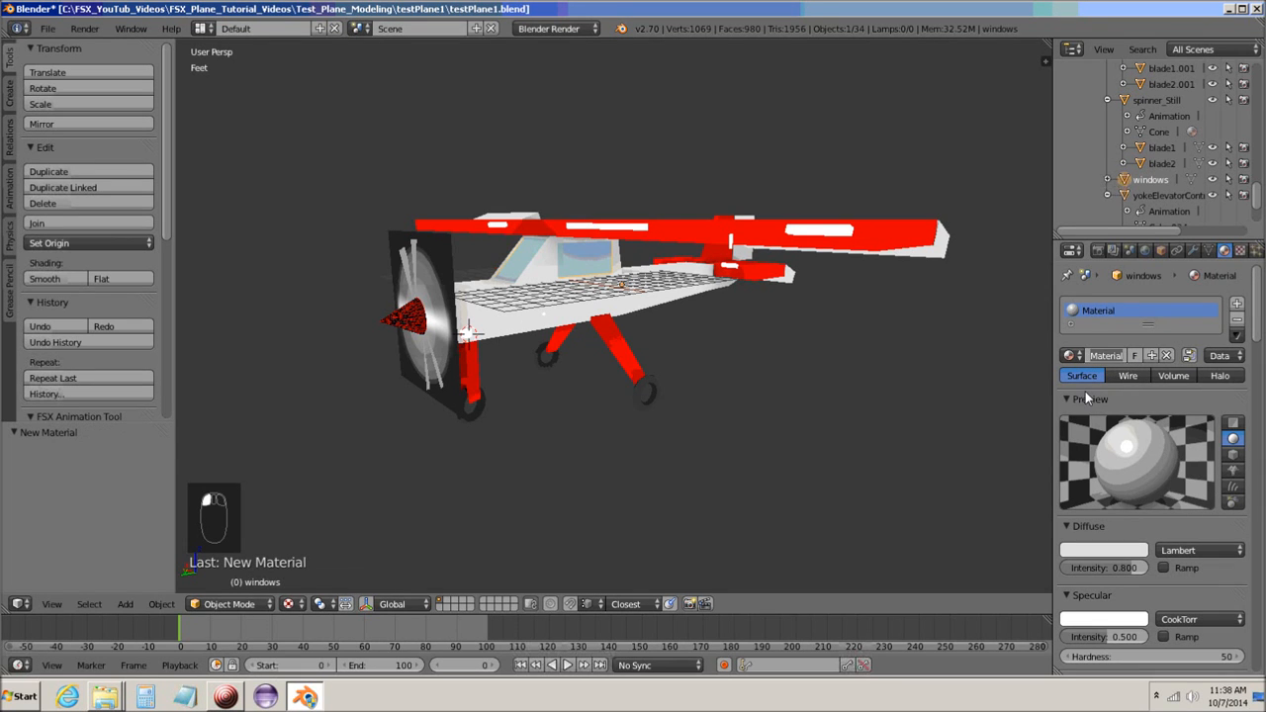
{"action": "type", "text": "w"}
{"action": "type", "text": "indowCo"}
{"action": "type", "text": "lor"}
{"action": "key", "text": "Return"}
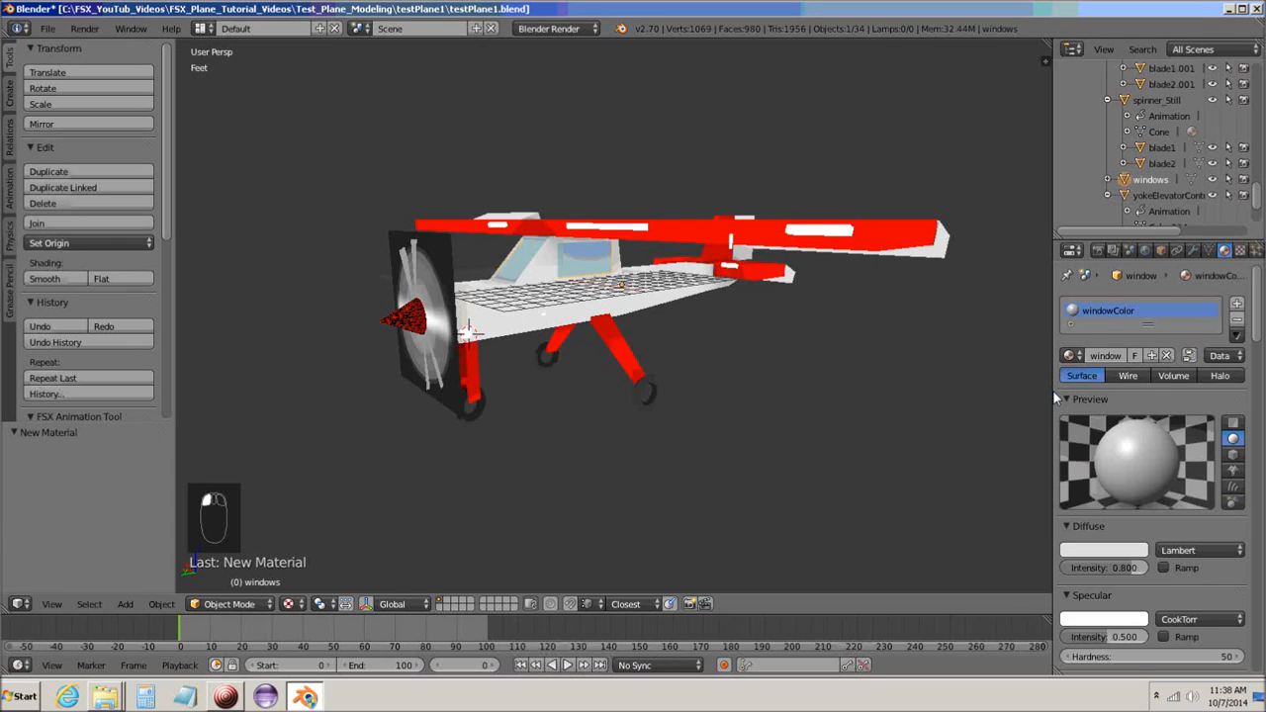
Widen the Properties editor and set the diffuse intensity of windowColor to 1
{"action": "left_click_drag", "start_coordinate": [1054, 391], "coordinate": [925, 399]}
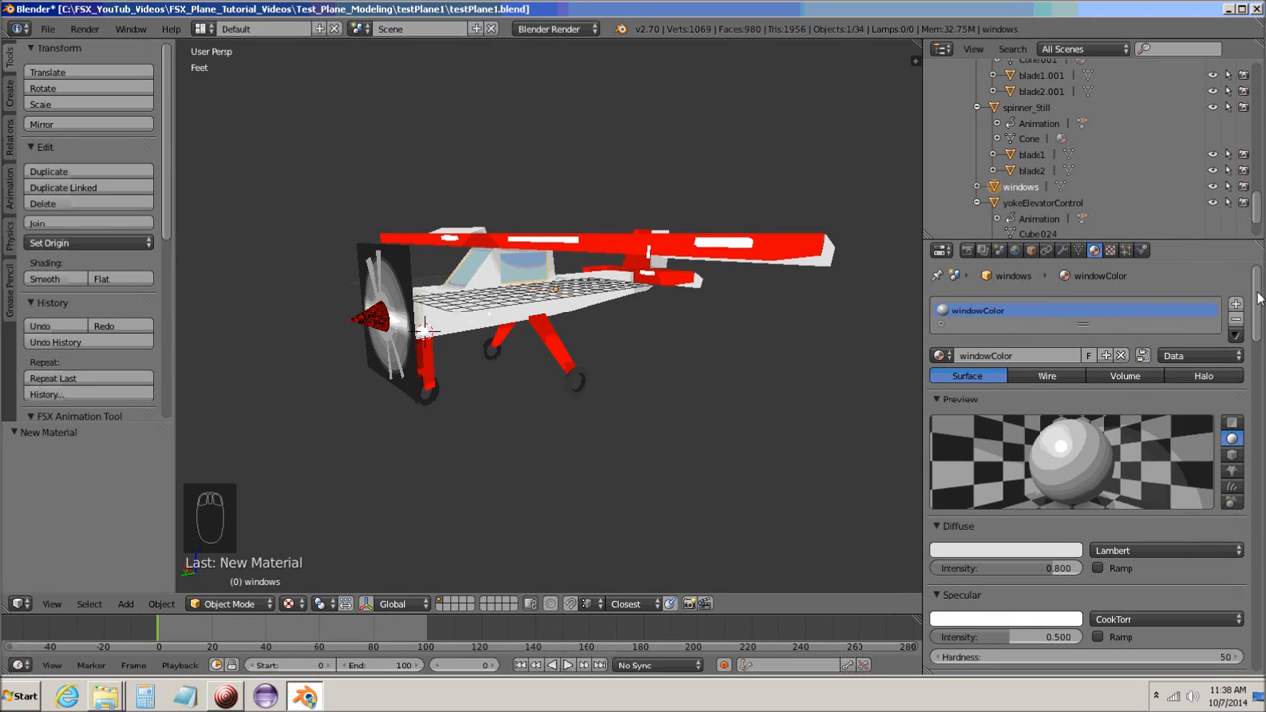
{"action": "mouse_move", "coordinate": [1260, 297]}
{"action": "left_mouse_down"}
{"action": "mouse_move", "coordinate": [1260, 356]}
{"action": "mouse_move", "coordinate": [1260, 286]}
{"action": "left_mouse_up"}
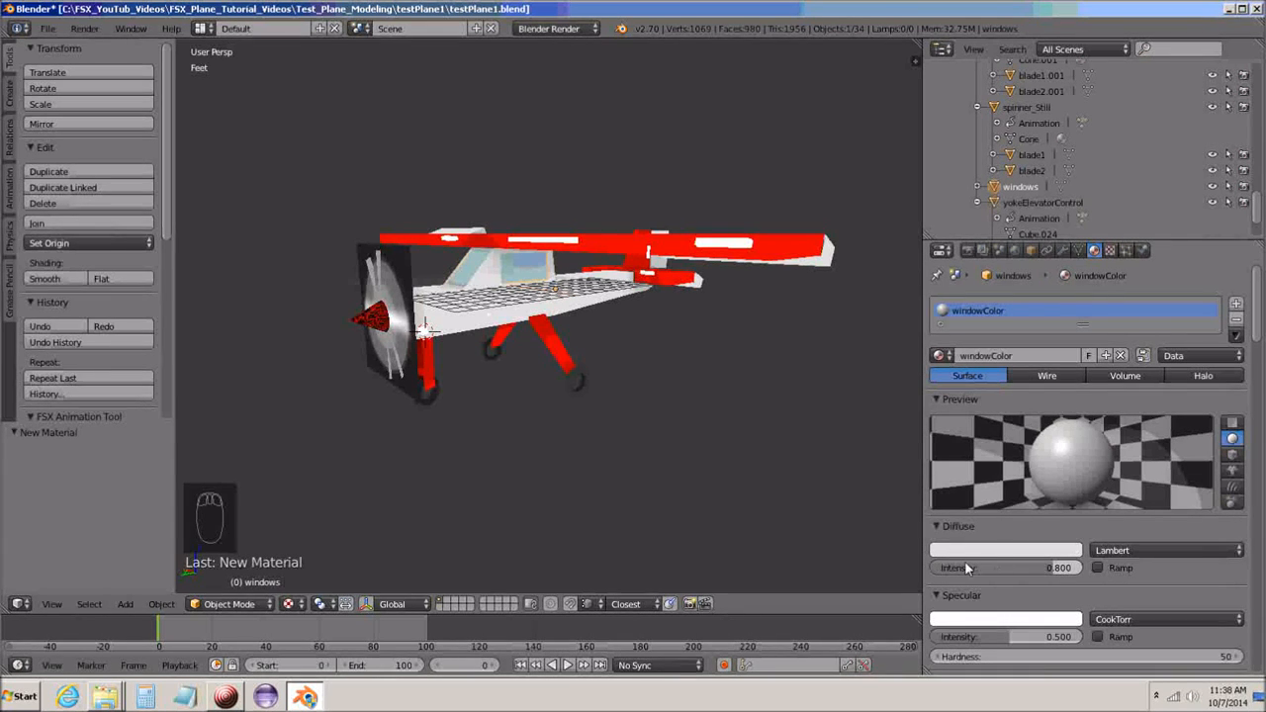
{"action": "left_click", "coordinate": [1022, 566]}
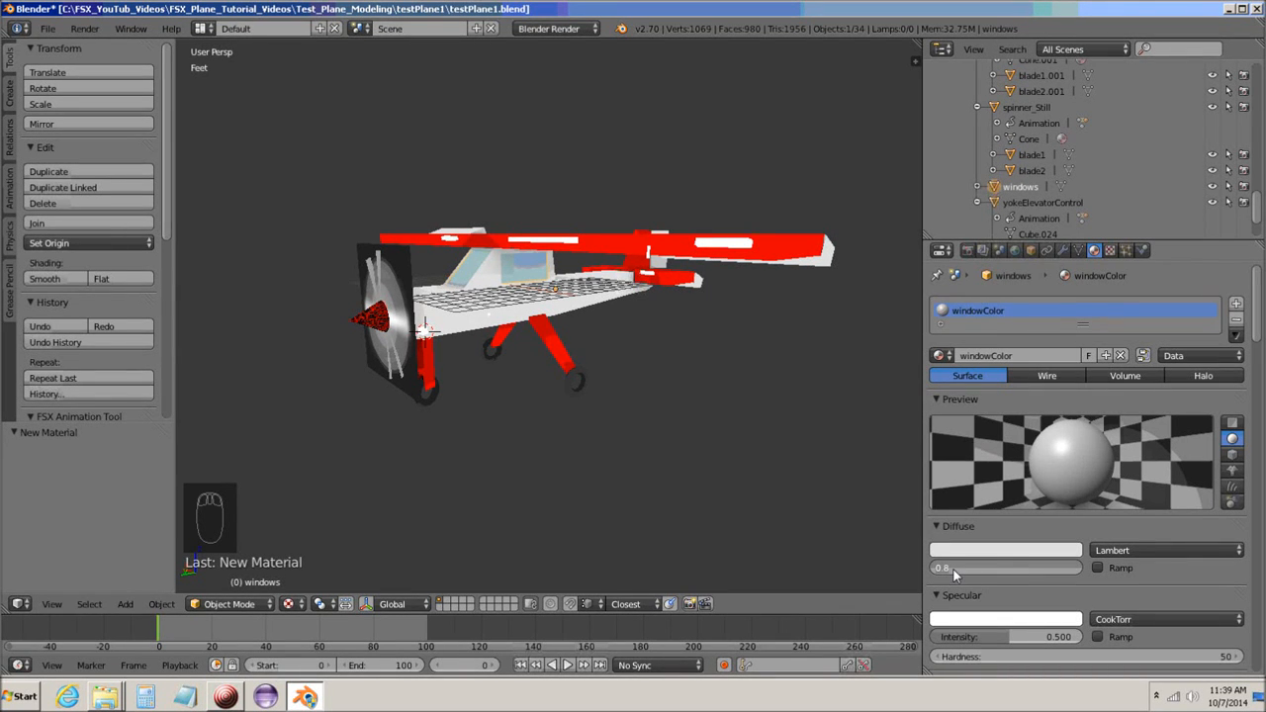
{"action": "left_click", "coordinate": [918, 568]}
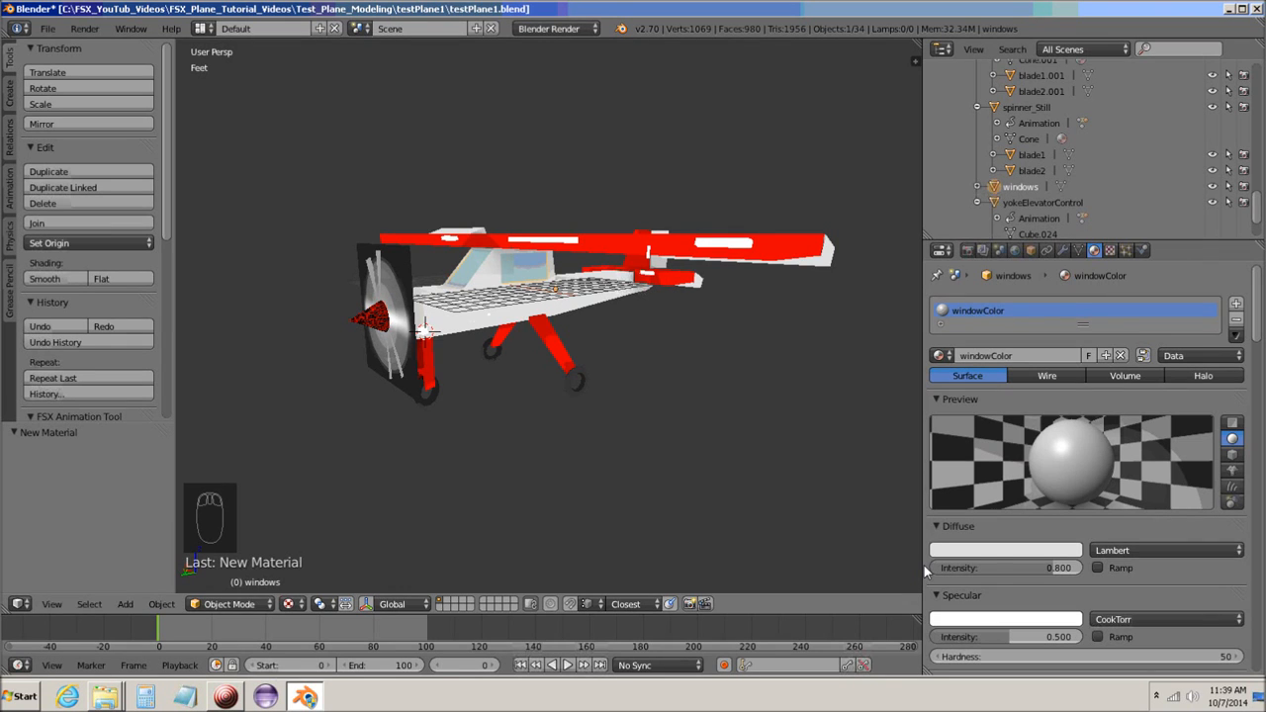
{"action": "left_click", "coordinate": [1051, 569]}
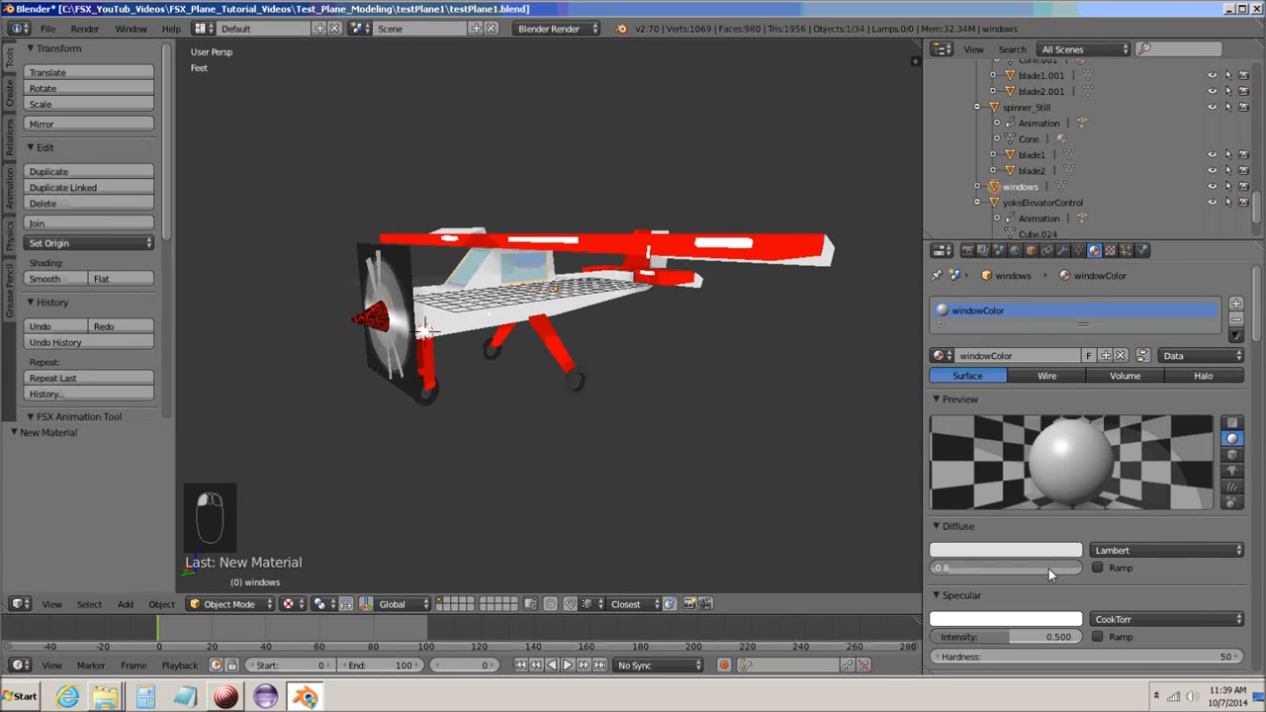
{"action": "key", "text": "Return"}
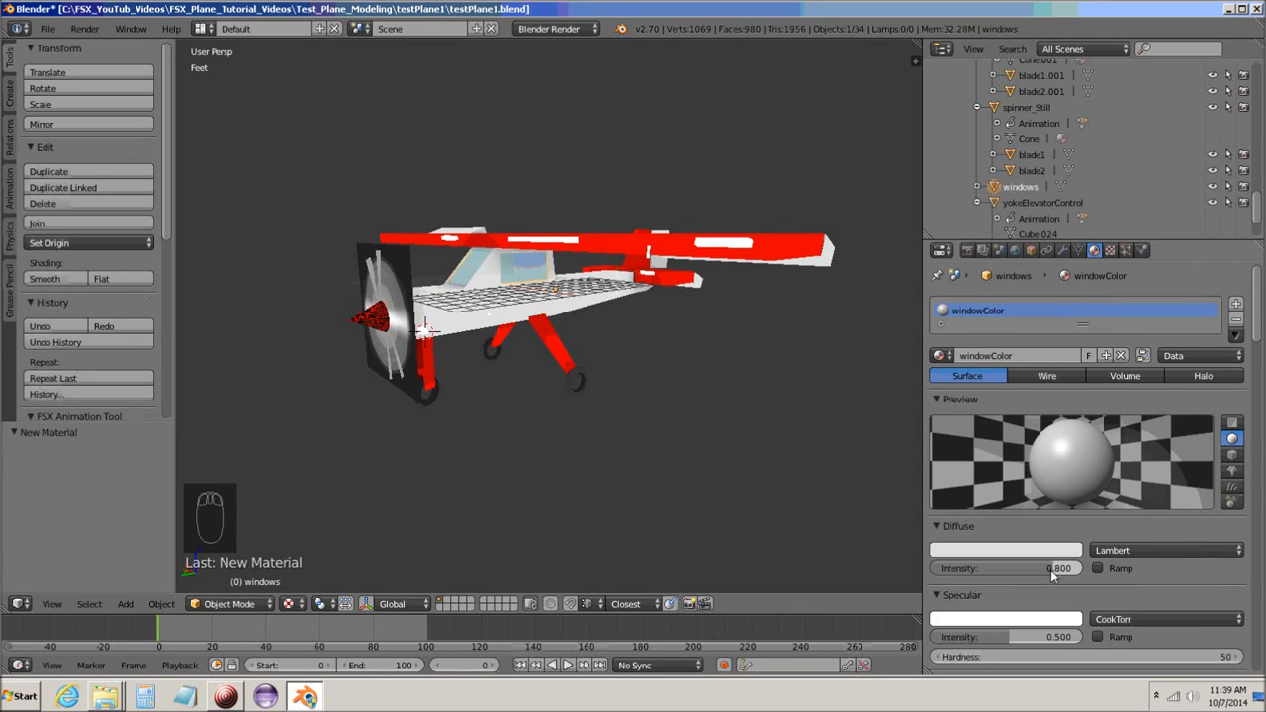
{"action": "left_click", "coordinate": [1070, 569]}
{"action": "key", "text": "Return"}
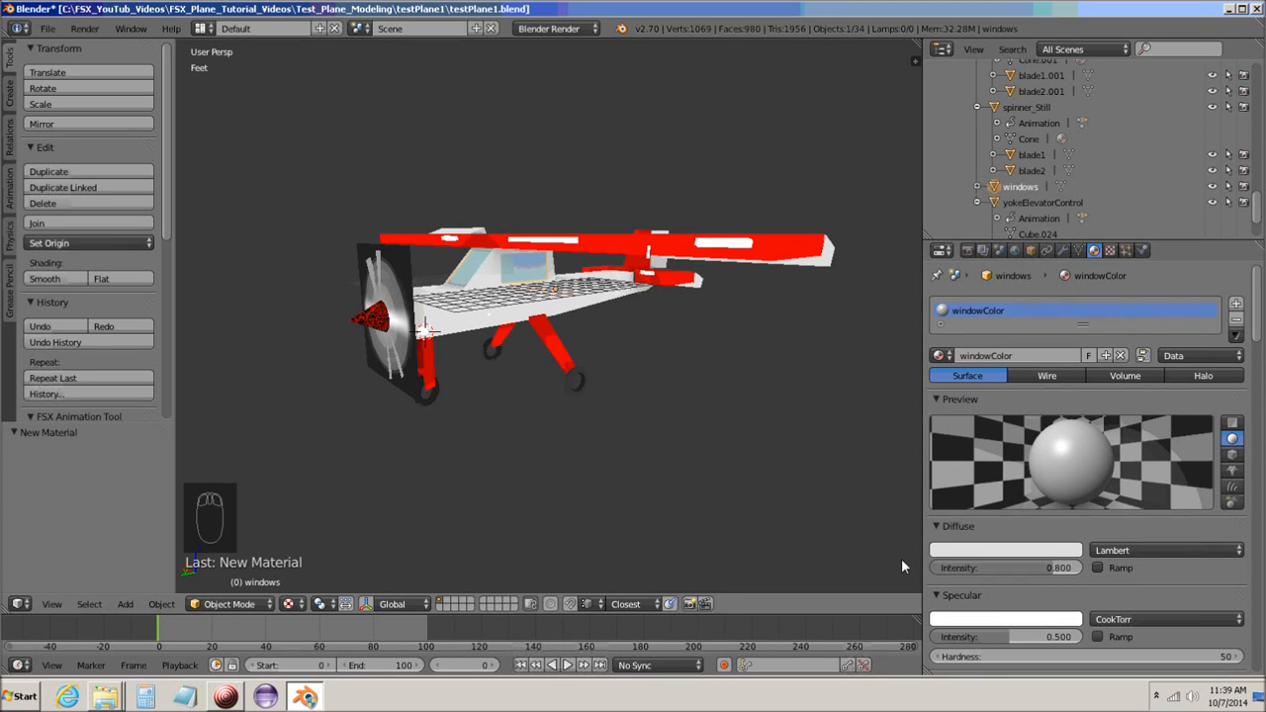
{"action": "left_click", "coordinate": [1048, 568]}
{"action": "type", "text": "1"}
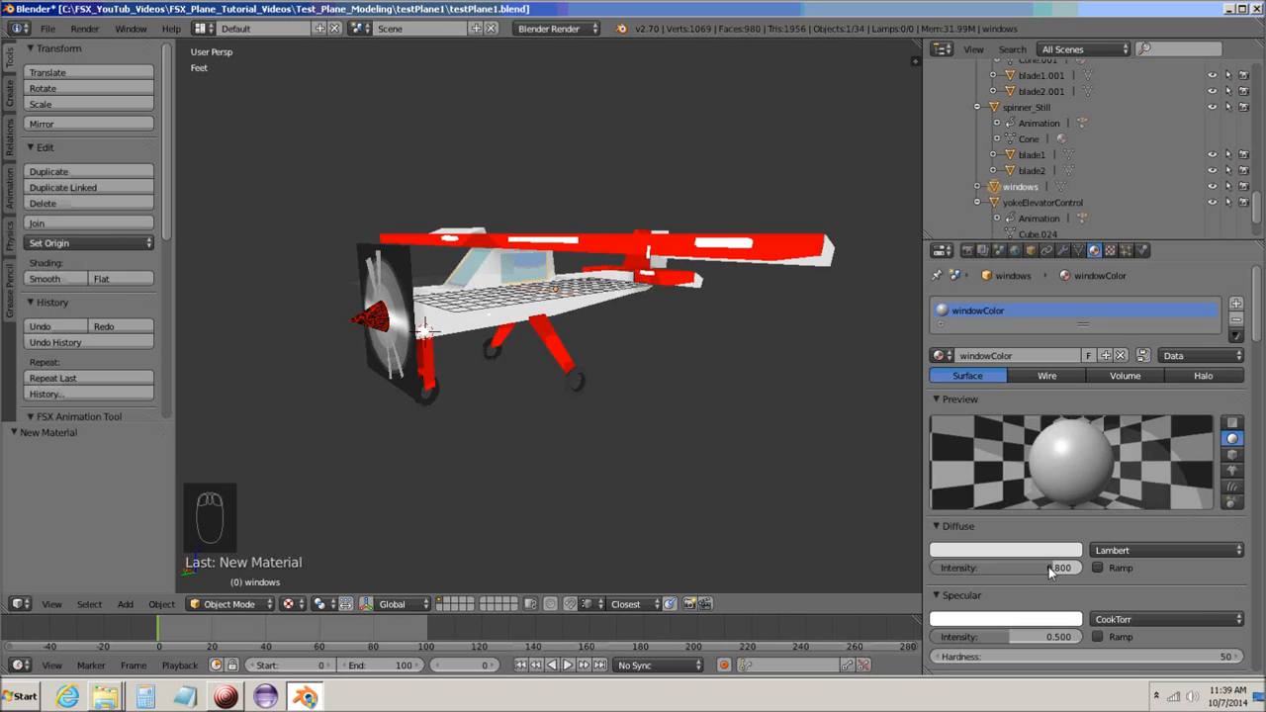
{"action": "key", "text": "Return"}
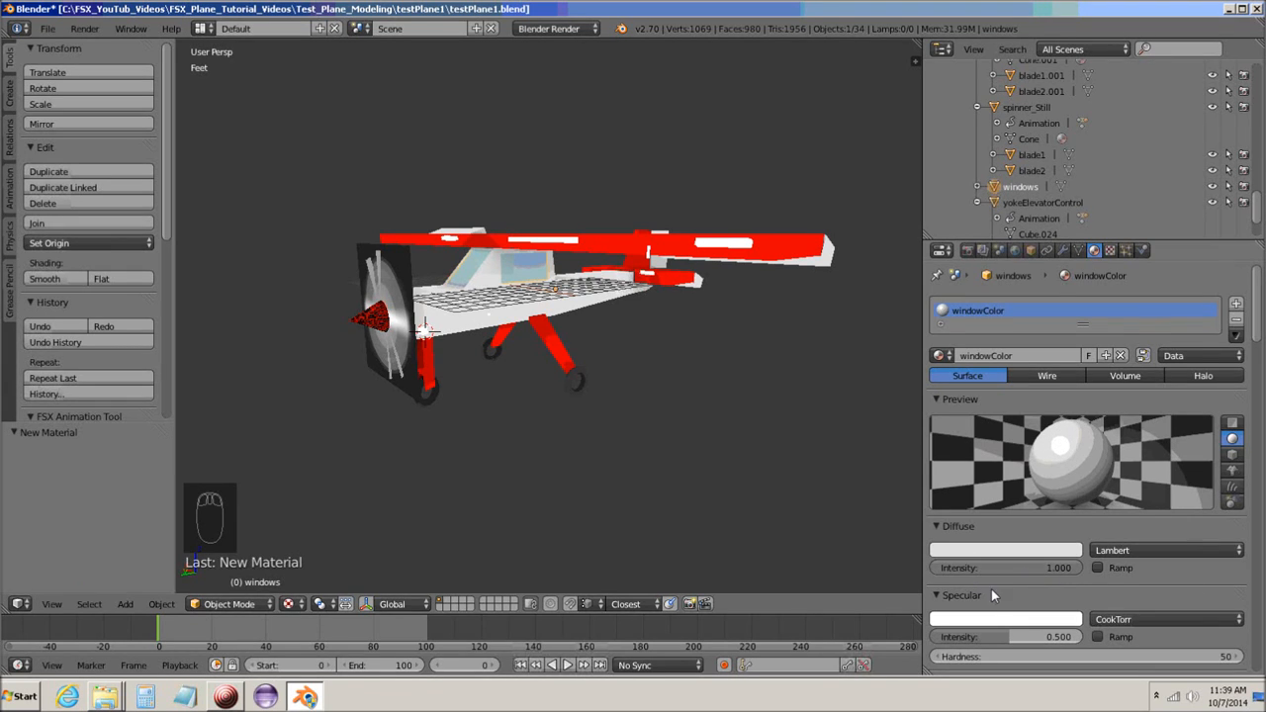
{"action": "scroll", "coordinate": [991, 591], "scroll_direction": "down", "scroll_amount": 3}
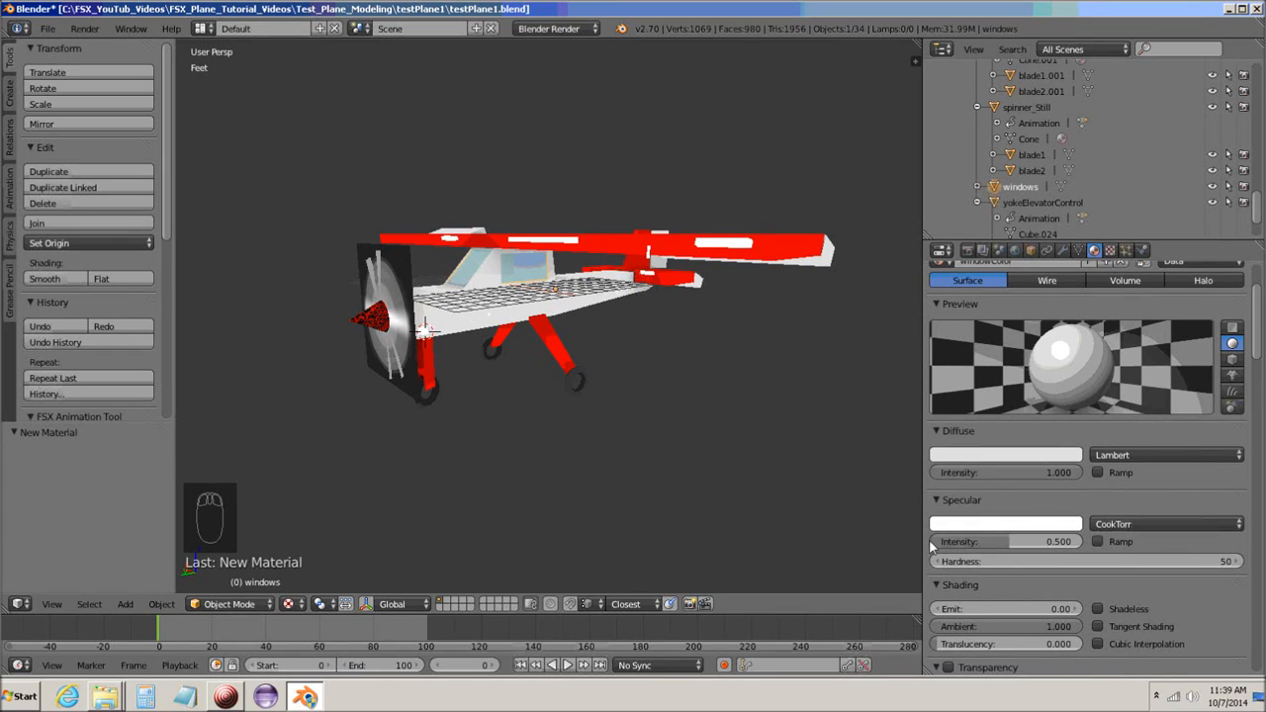
{"action": "left_click", "coordinate": [1048, 542]}
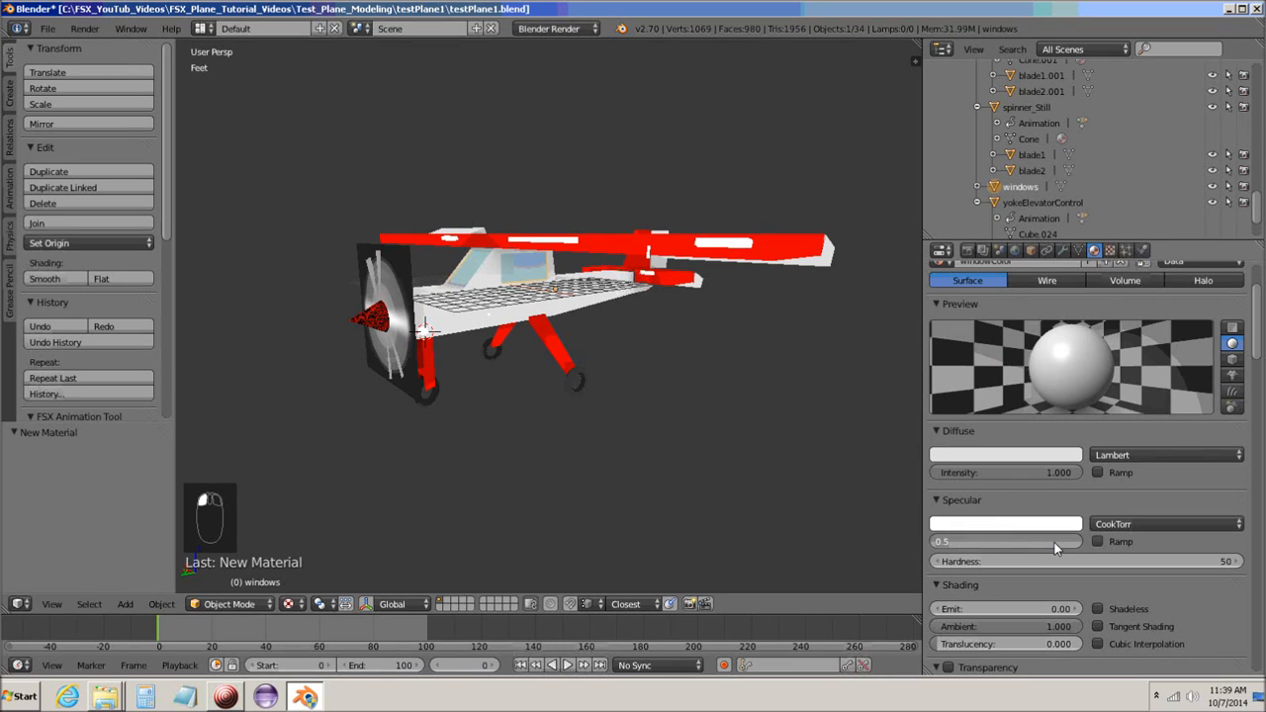
{"action": "key", "text": "Return"}
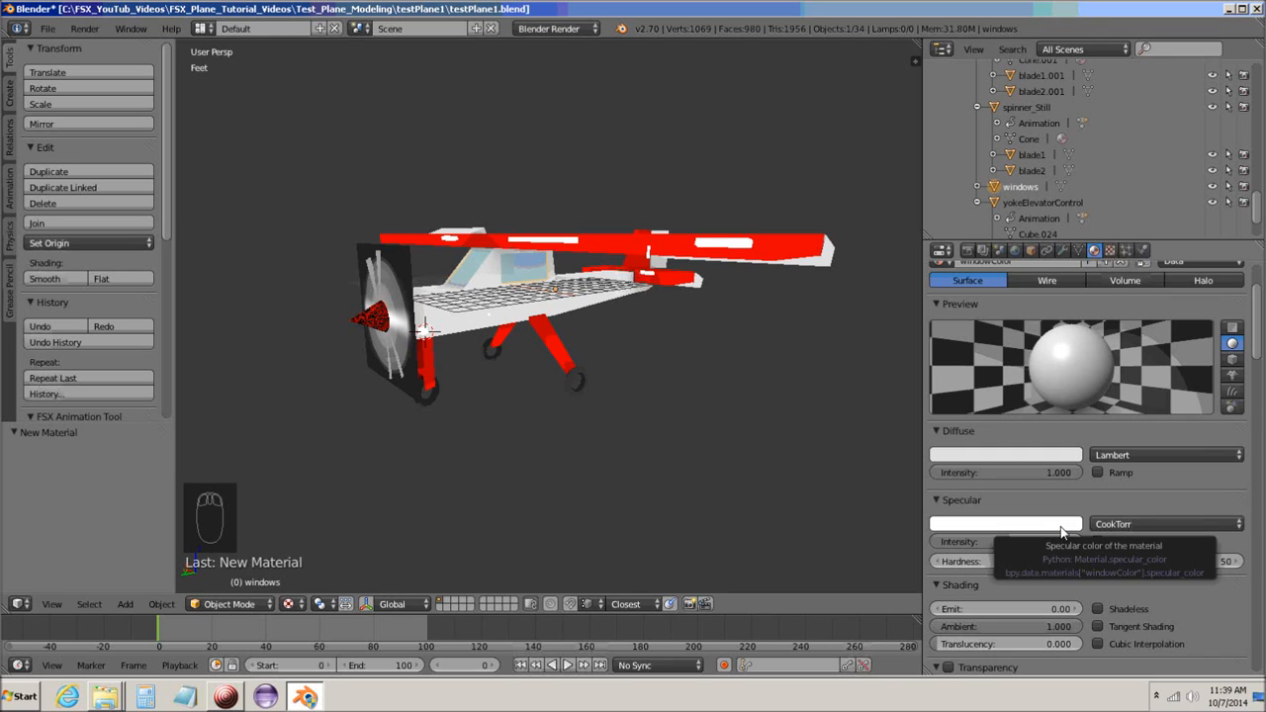
Enable transparency for the windowColor material, using the Z Transparency method
{"action": "scroll", "coordinate": [1063, 531], "scroll_direction": "down", "scroll_amount": 5}
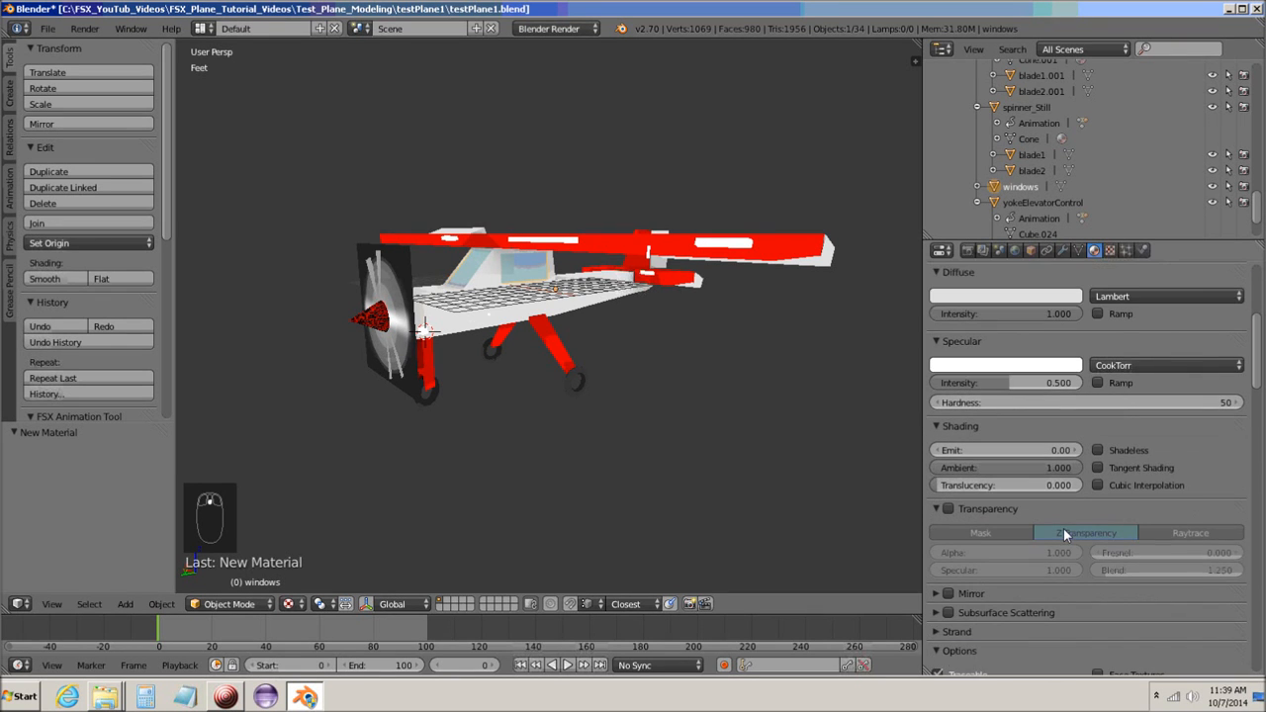
{"action": "scroll", "coordinate": [1063, 534], "scroll_direction": "down", "scroll_amount": 2}
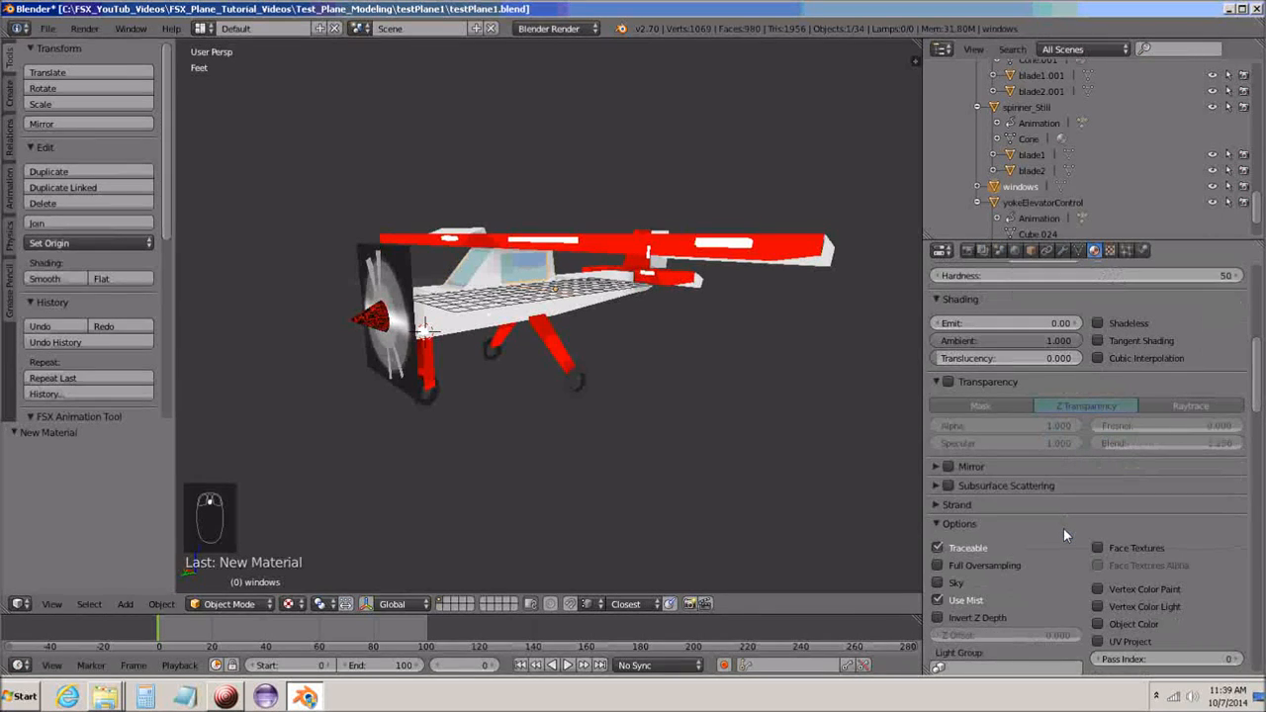
{"action": "scroll", "coordinate": [1064, 534], "scroll_direction": "down", "scroll_amount": 1}
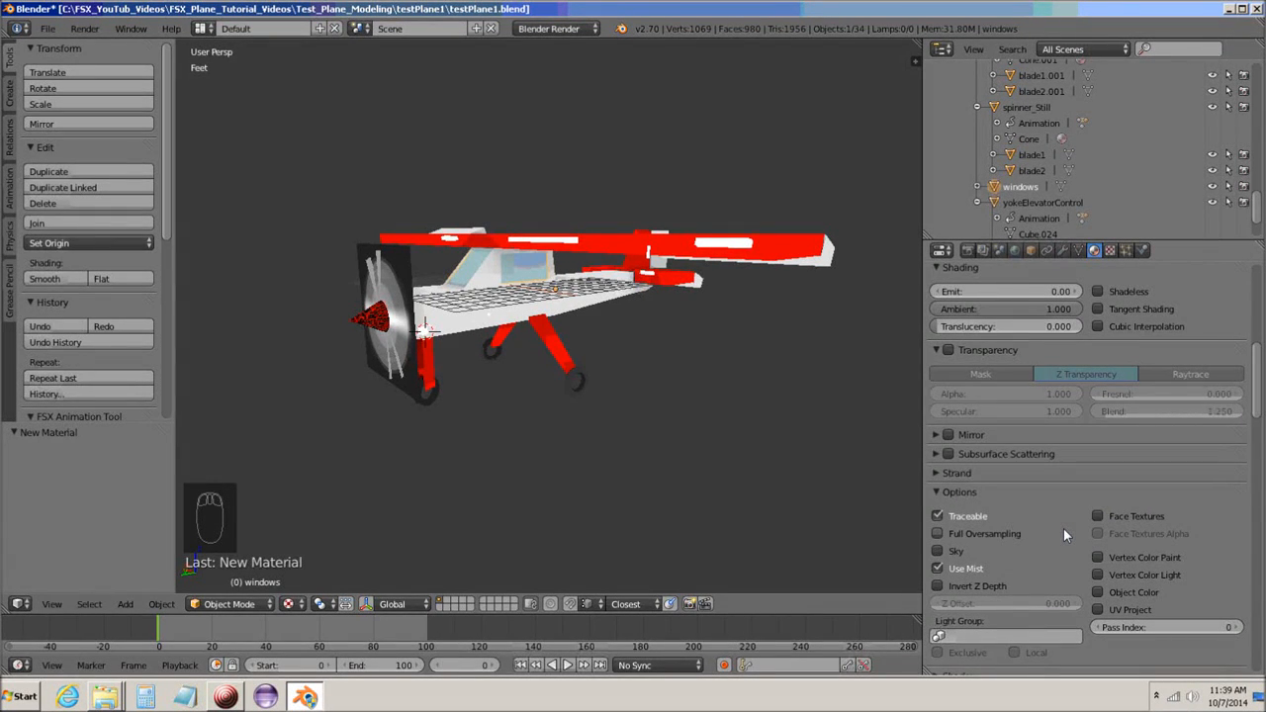
{"action": "left_click", "coordinate": [947, 352]}
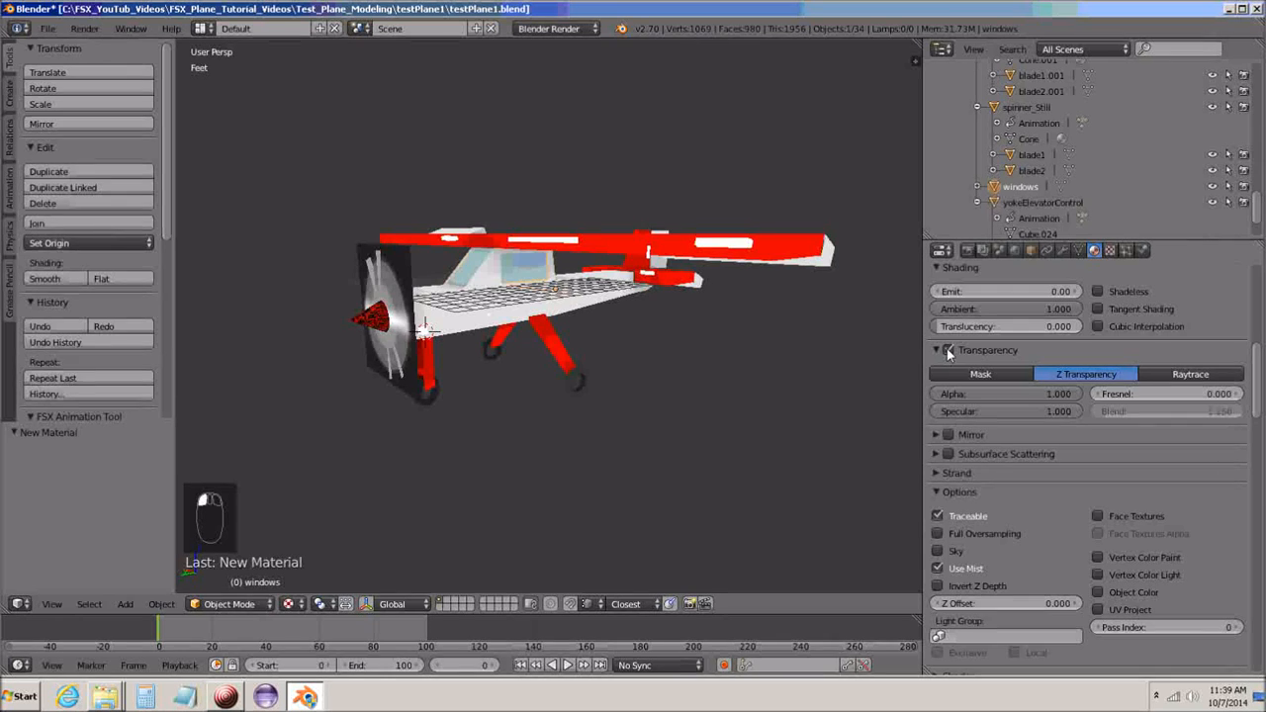
Set the transparency alpha of windowColor to 0.03
{"action": "left_click", "coordinate": [1032, 392]}
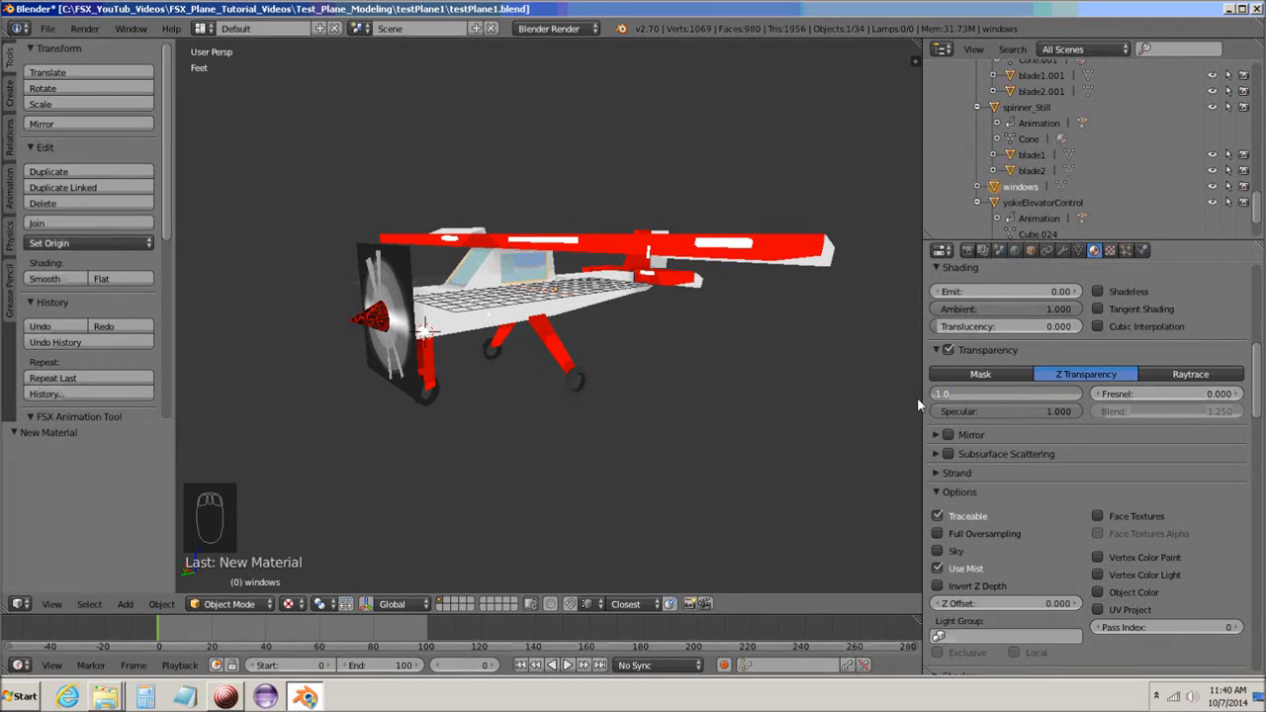
{"action": "key", "text": "Return"}
{"action": "left_click", "coordinate": [1054, 393]}
{"action": "key", "text": "BackSpace"}
{"action": "type", "text": ".03"}
{"action": "key", "text": "Return"}
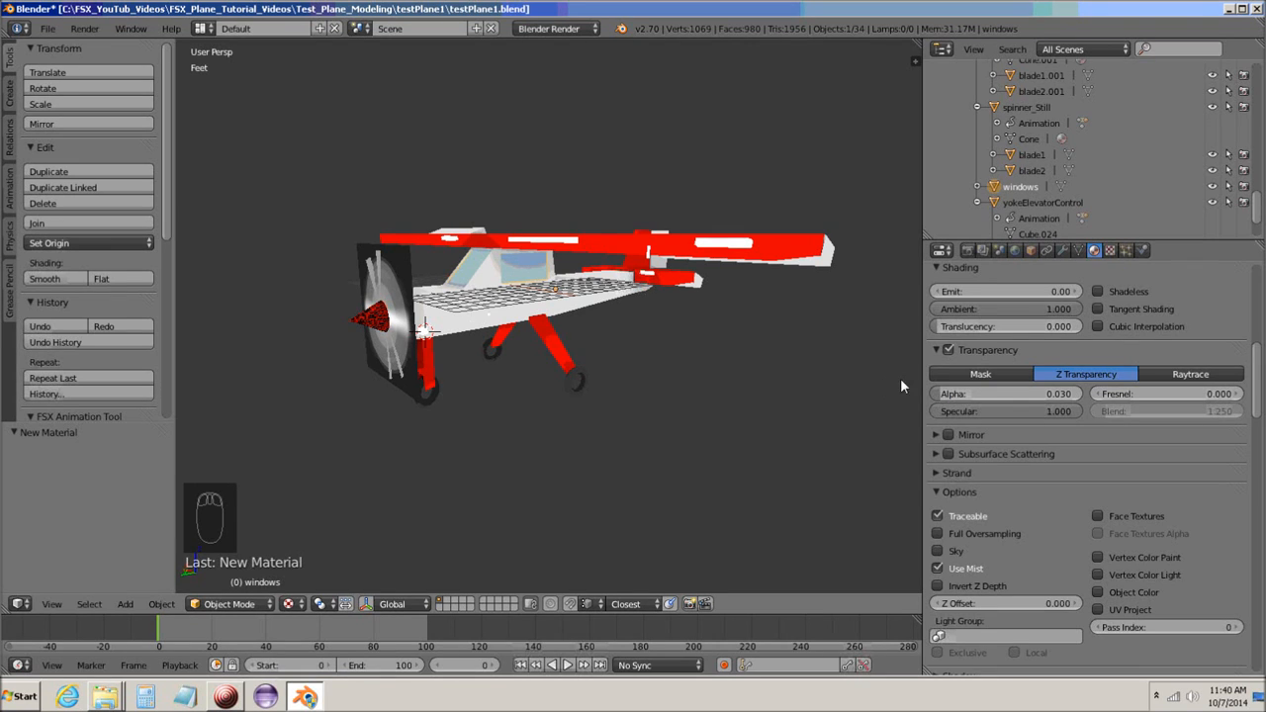
Set the transparency alpha of windowColor to 0.30
{"action": "left_click", "coordinate": [1018, 395]}
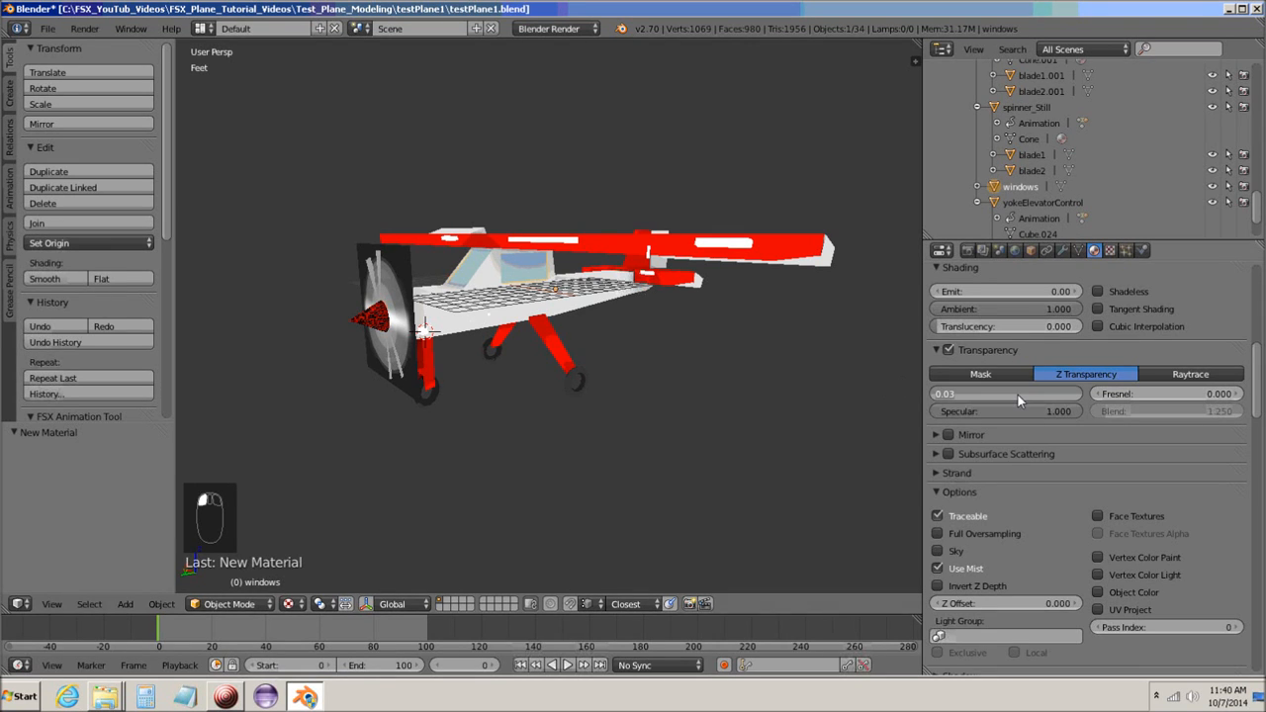
{"action": "type", "text": "0.30"}
{"action": "key", "text": "Return"}
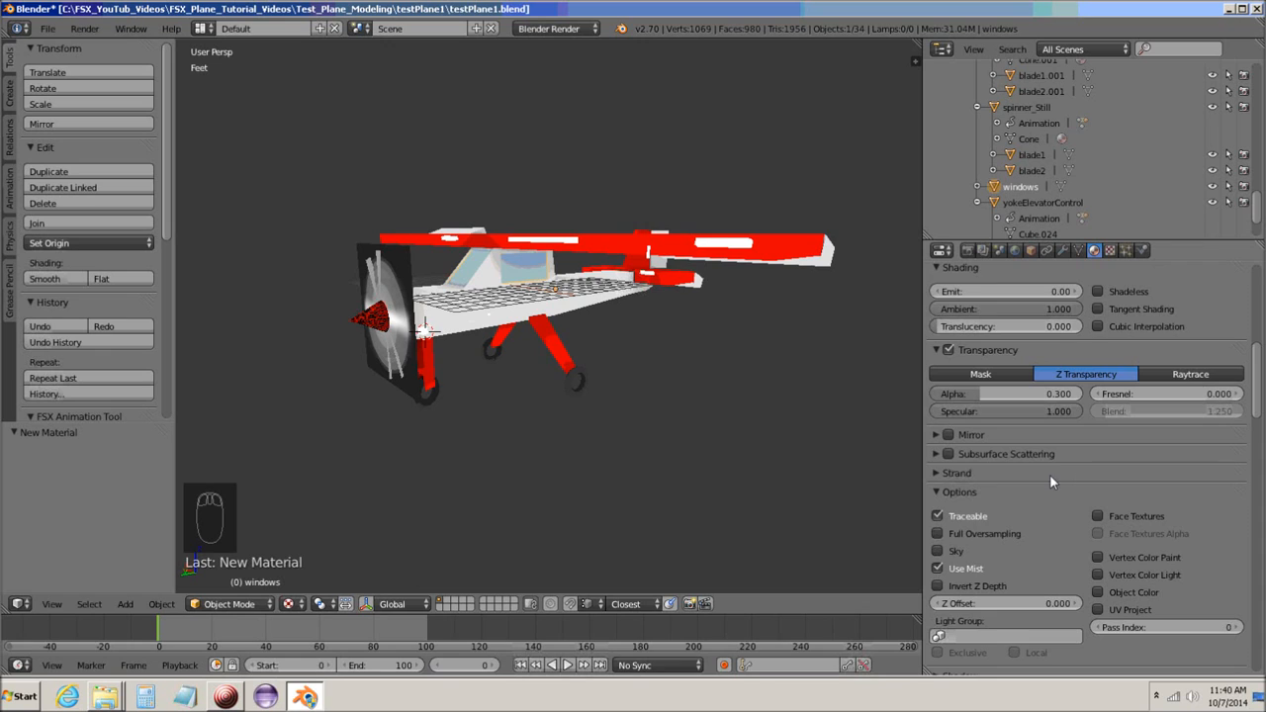
Enable FSX Material Params for the windowColor material
{"action": "scroll", "coordinate": [1014, 455], "scroll_direction": "down", "scroll_amount": 3}
{"action": "scroll", "coordinate": [1027, 480], "scroll_direction": "down", "scroll_amount": 5}
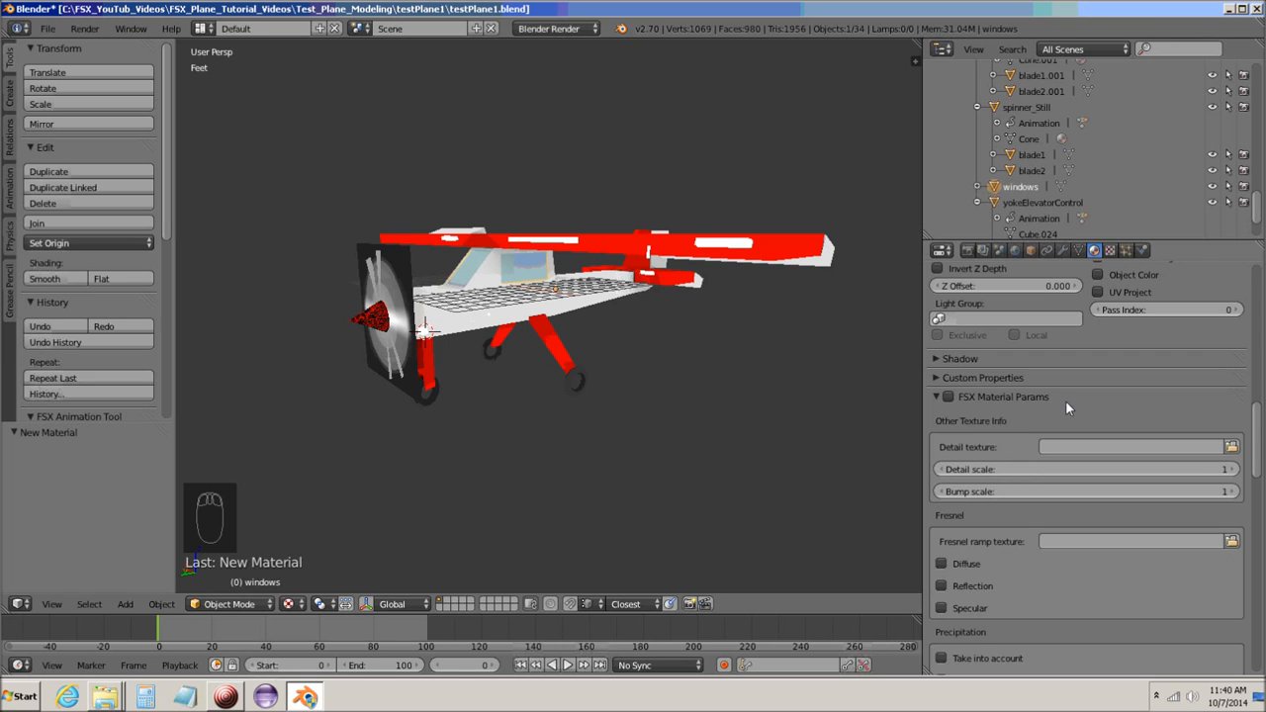
{"action": "left_click", "coordinate": [947, 396]}
Enable blending the environment by inverse of diffuse alpha and using the global environment map as reflection in the FSX special functionality
{"action": "scroll", "coordinate": [1005, 608], "scroll_direction": "down", "scroll_amount": 4}
{"action": "scroll", "coordinate": [1010, 595], "scroll_direction": "down", "scroll_amount": 3}
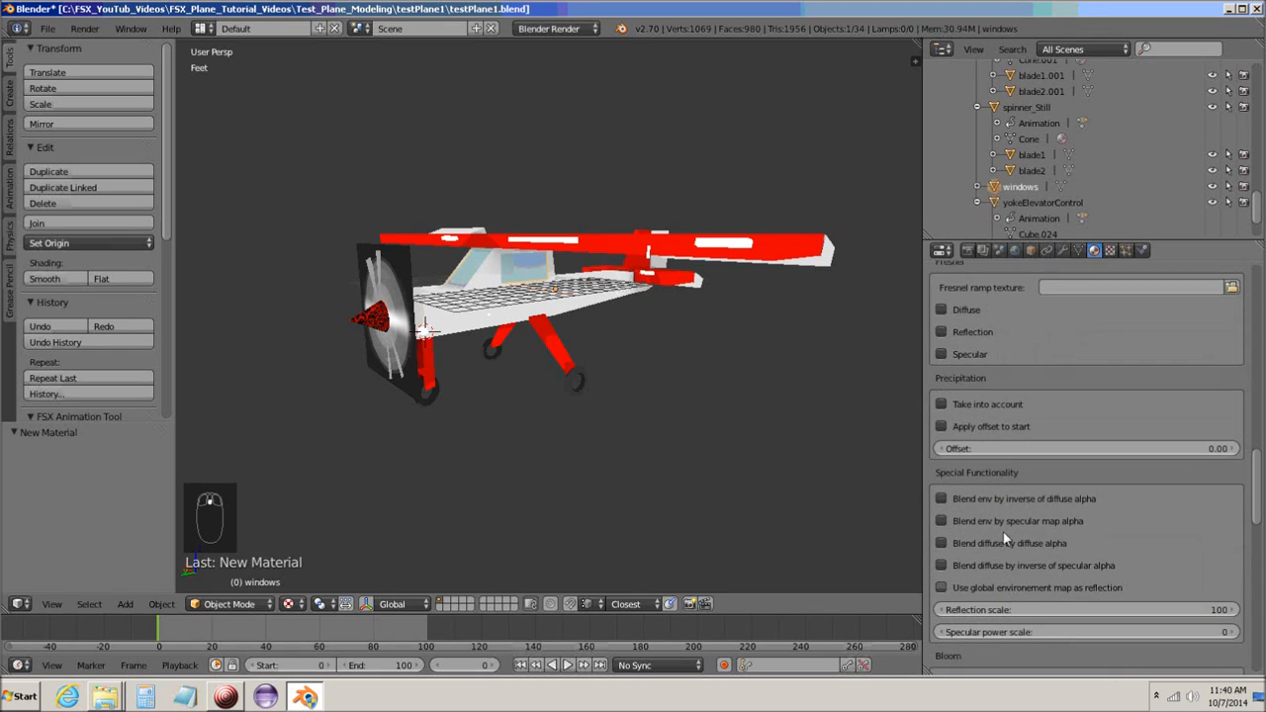
{"action": "scroll", "coordinate": [964, 470], "scroll_direction": "down", "scroll_amount": 1}
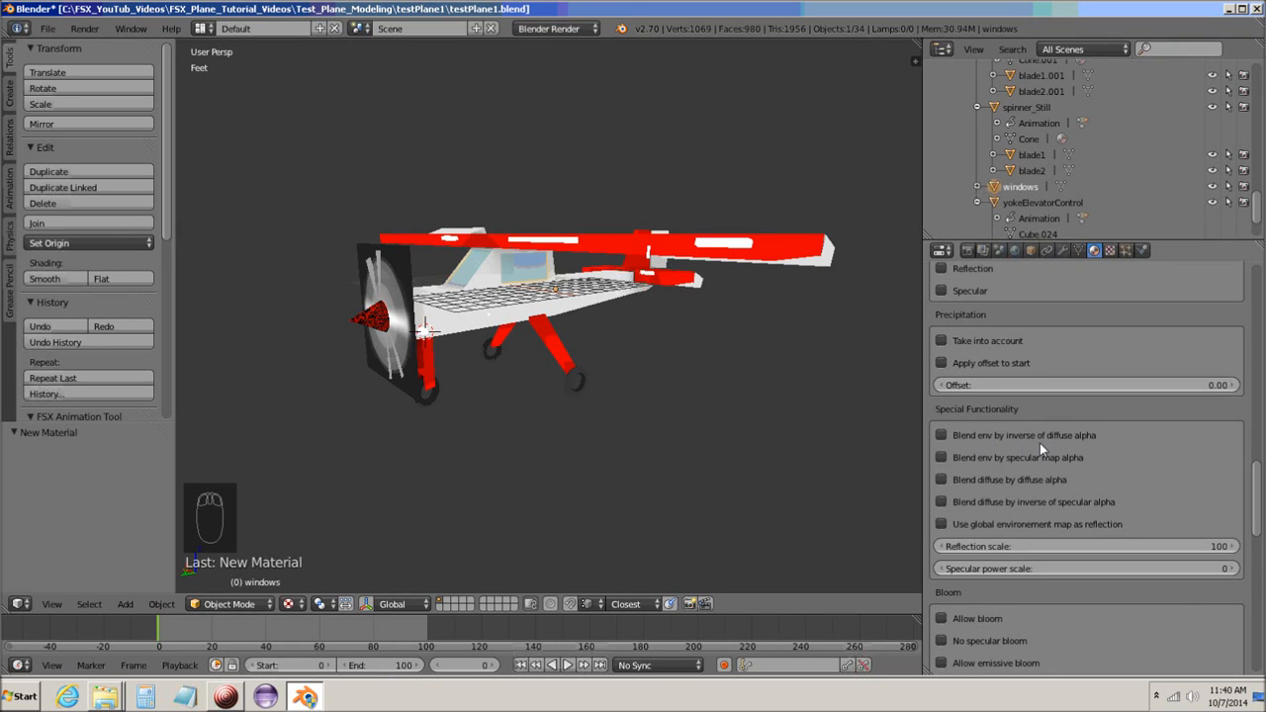
{"action": "left_click", "coordinate": [940, 436]}
{"action": "scroll", "coordinate": [1221, 477], "scroll_direction": "down", "scroll_amount": 2}
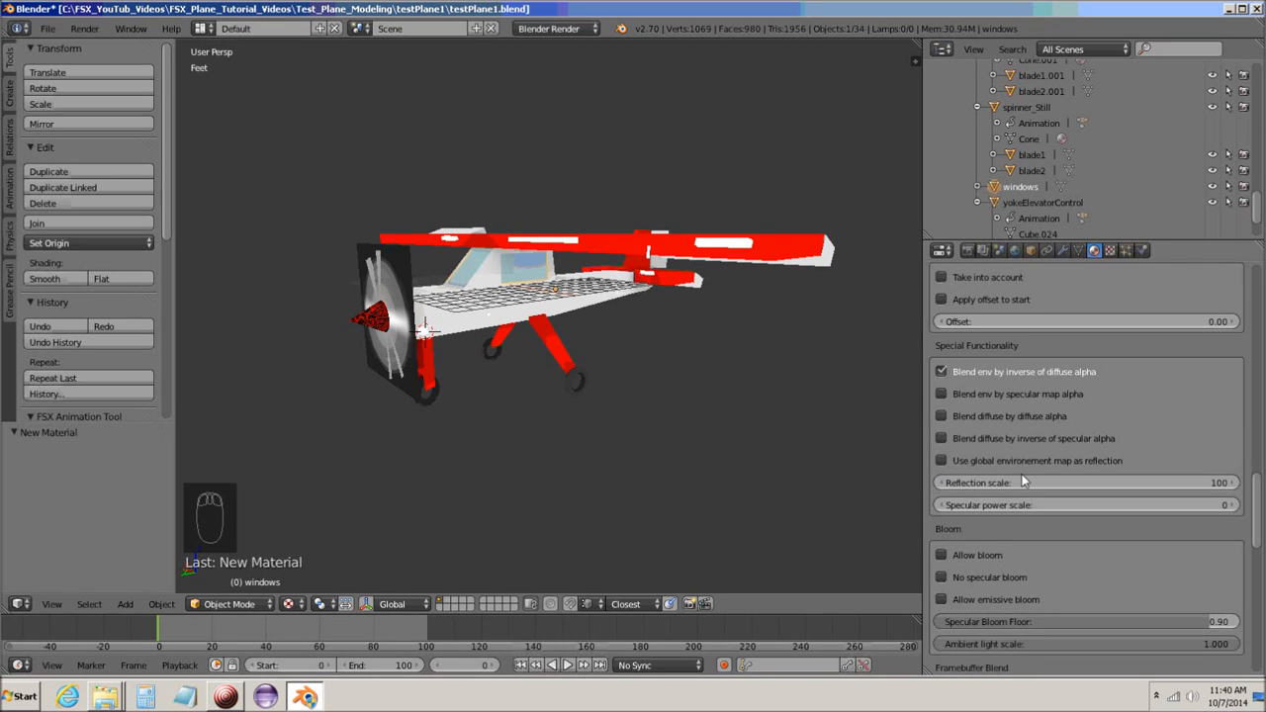
{"action": "left_click", "coordinate": [940, 458]}
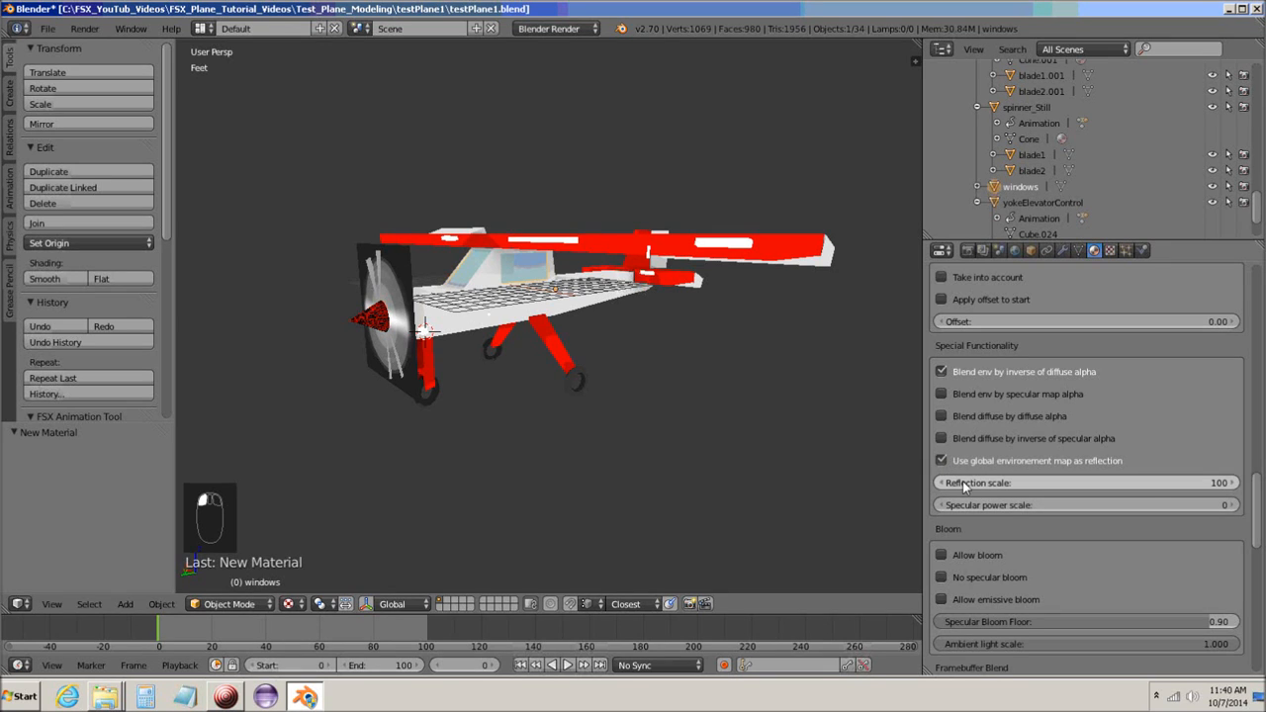
Set the FSX reflection scale to 30 and the specular power scale to 100
{"action": "left_click", "coordinate": [1120, 480]}
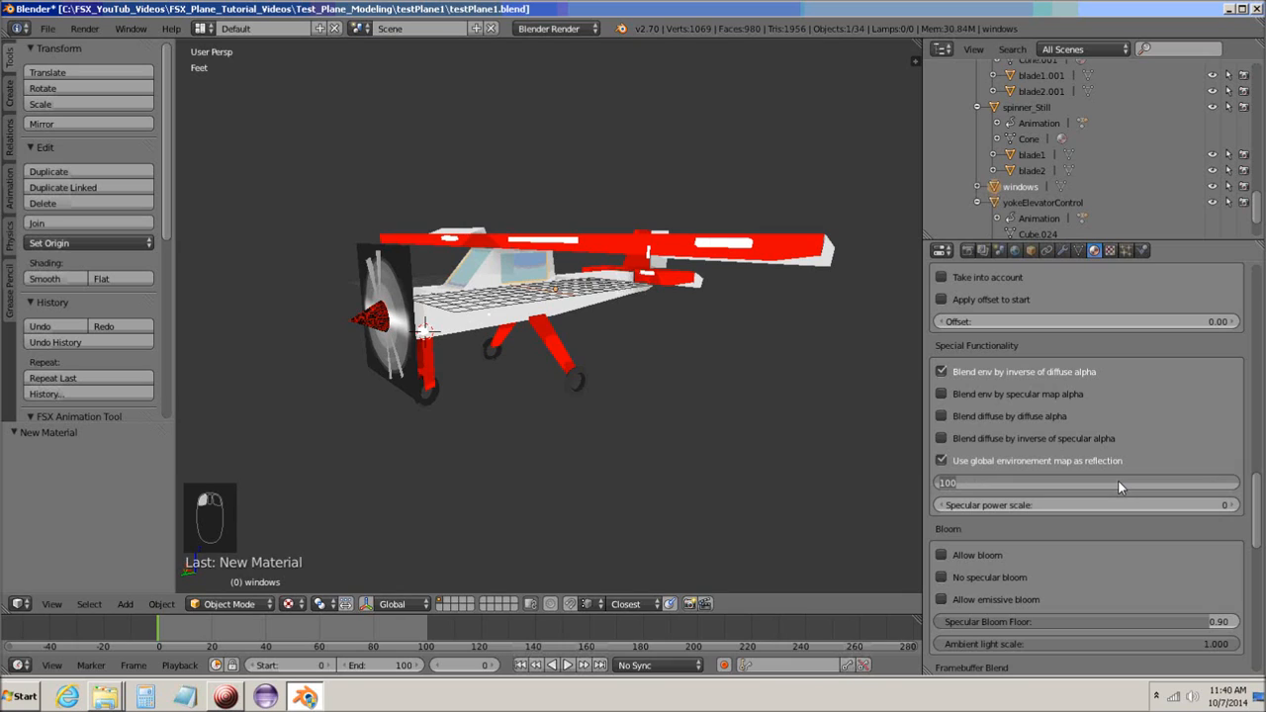
{"action": "type", "text": "30"}
{"action": "key", "text": "Return"}
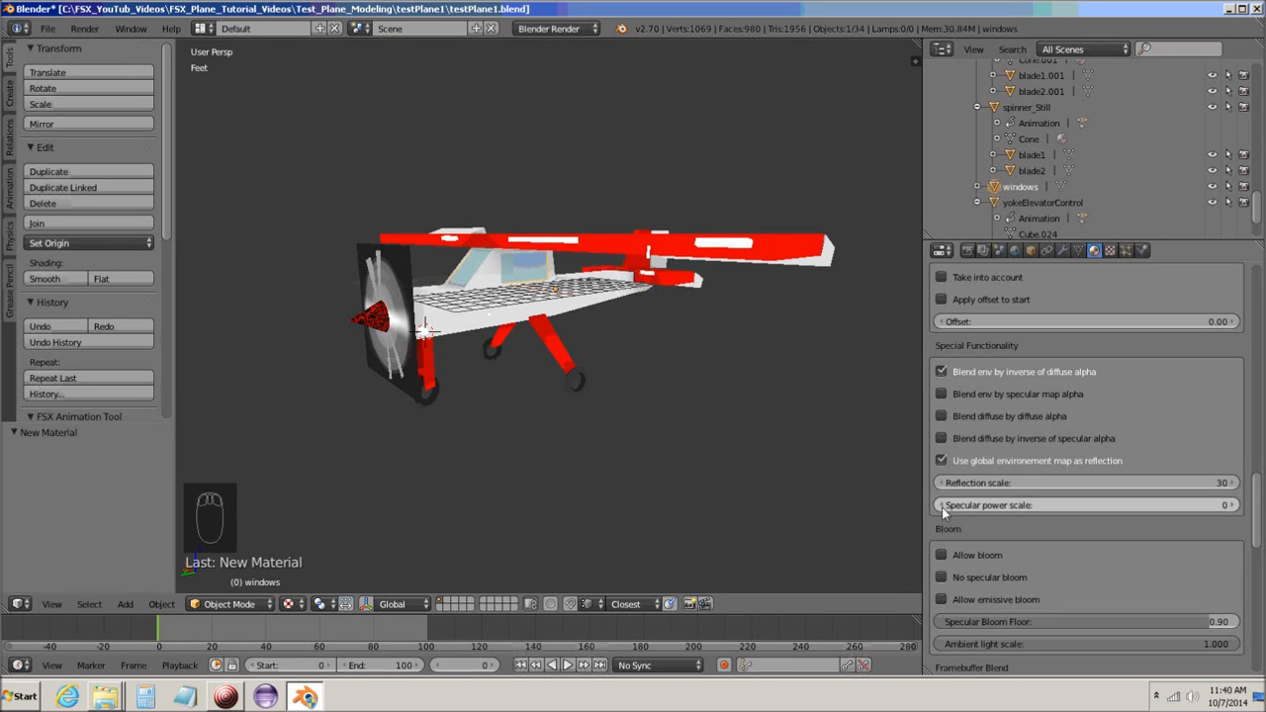
{"action": "left_click", "coordinate": [1098, 507]}
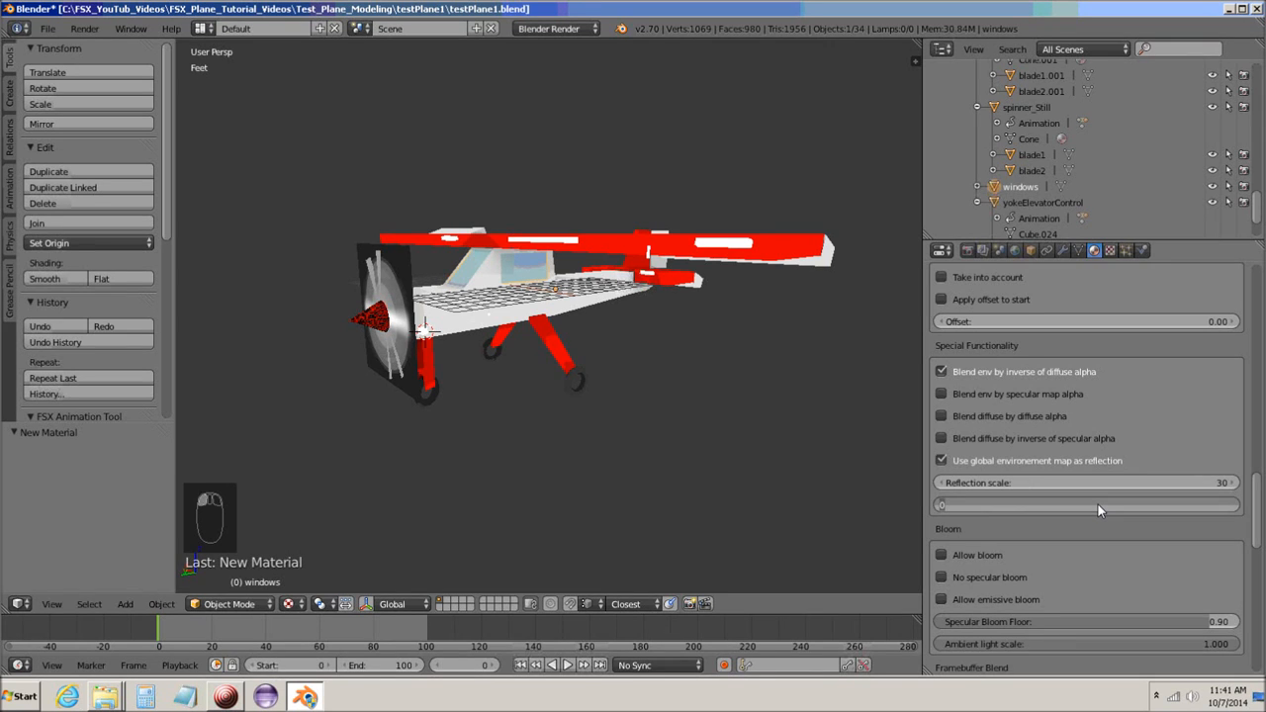
{"action": "type", "text": "100"}
{"action": "key", "text": "Return"}
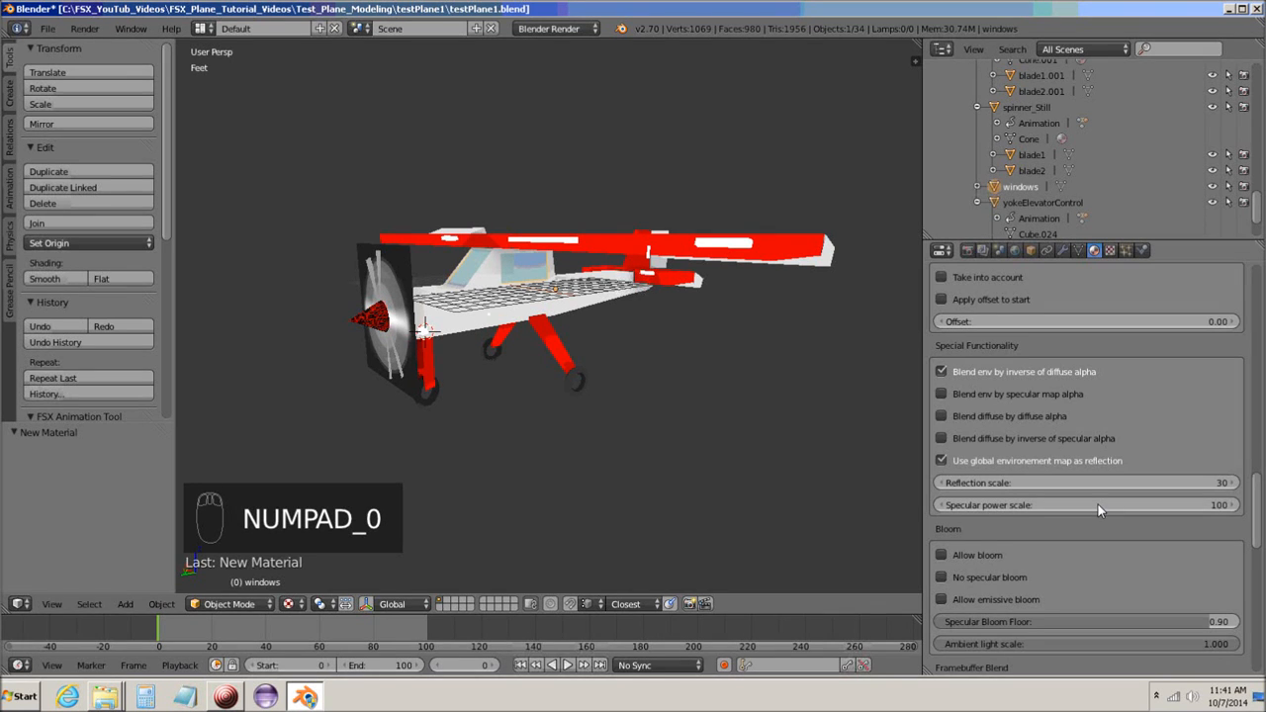
{"action": "scroll", "coordinate": [1098, 508], "scroll_direction": "down", "scroll_amount": 1}
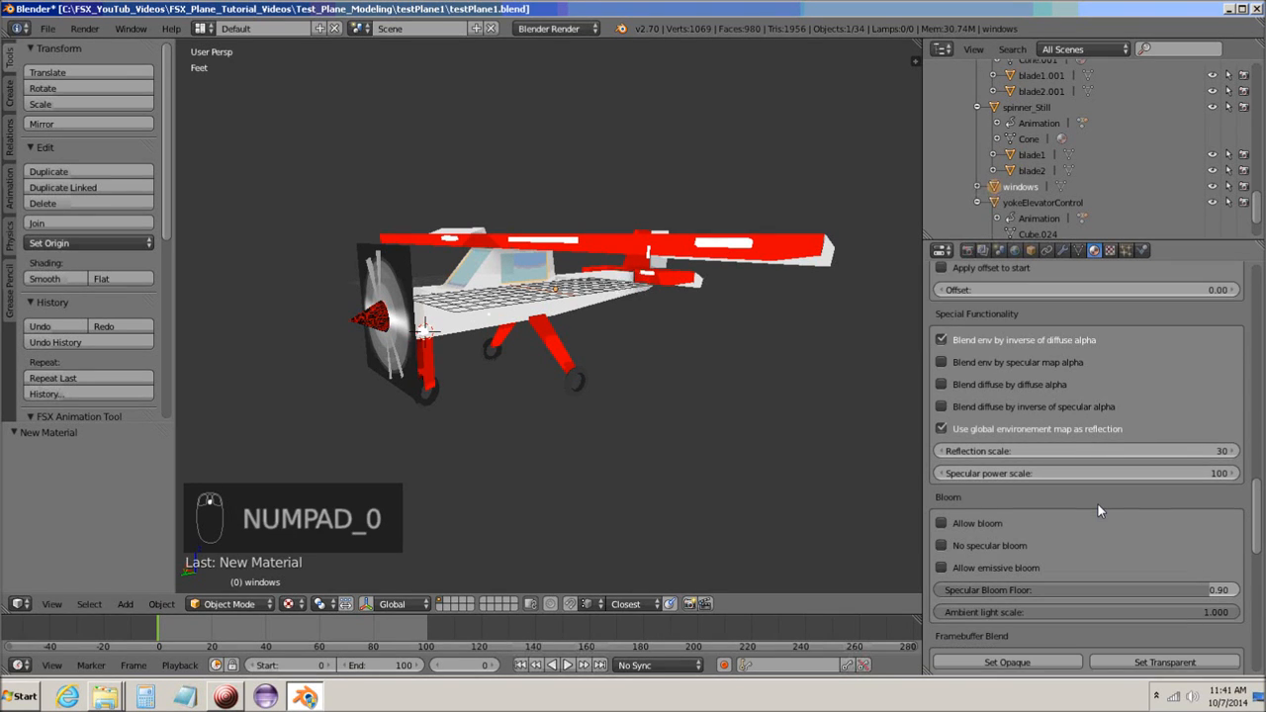
Allow bloom and set the framebuffer blend to transparent in the windowColor material's FSX parameters
{"action": "scroll", "coordinate": [1097, 502], "scroll_direction": "down", "scroll_amount": 3}
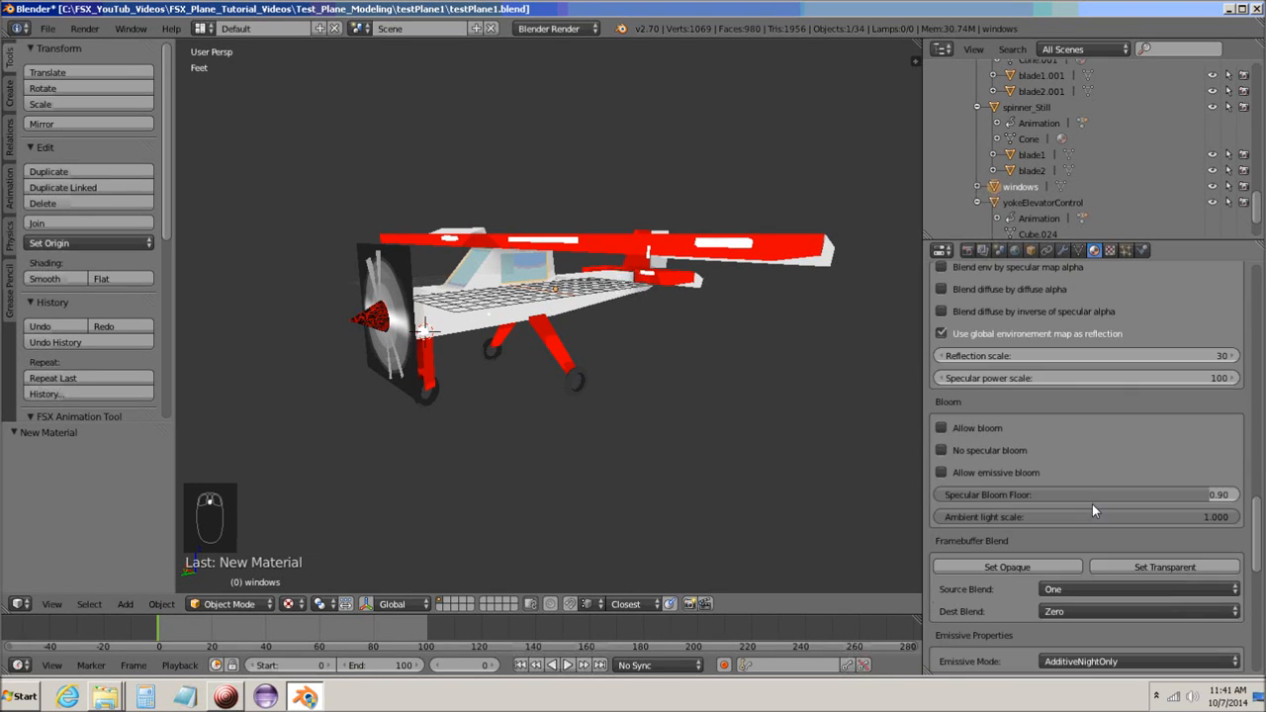
{"action": "left_click", "coordinate": [941, 427]}
{"action": "scroll", "coordinate": [1093, 448], "scroll_direction": "down", "scroll_amount": 4}
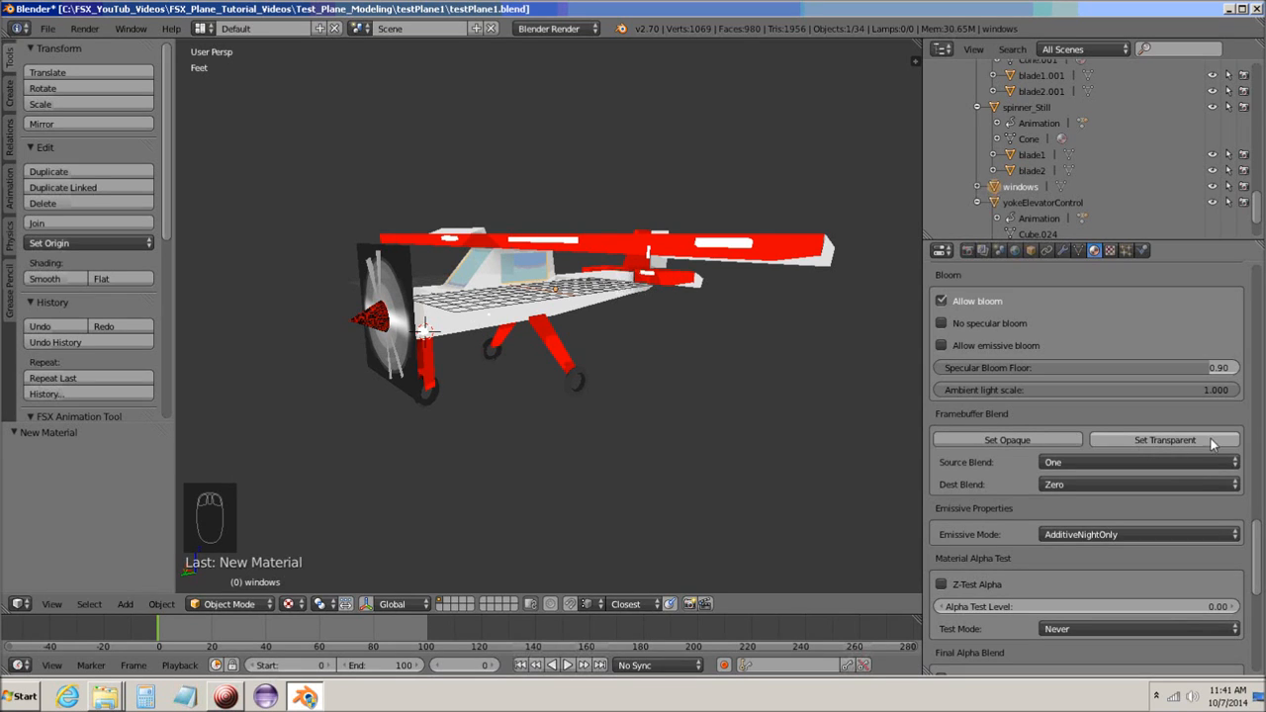
{"action": "left_click", "coordinate": [1167, 440]}
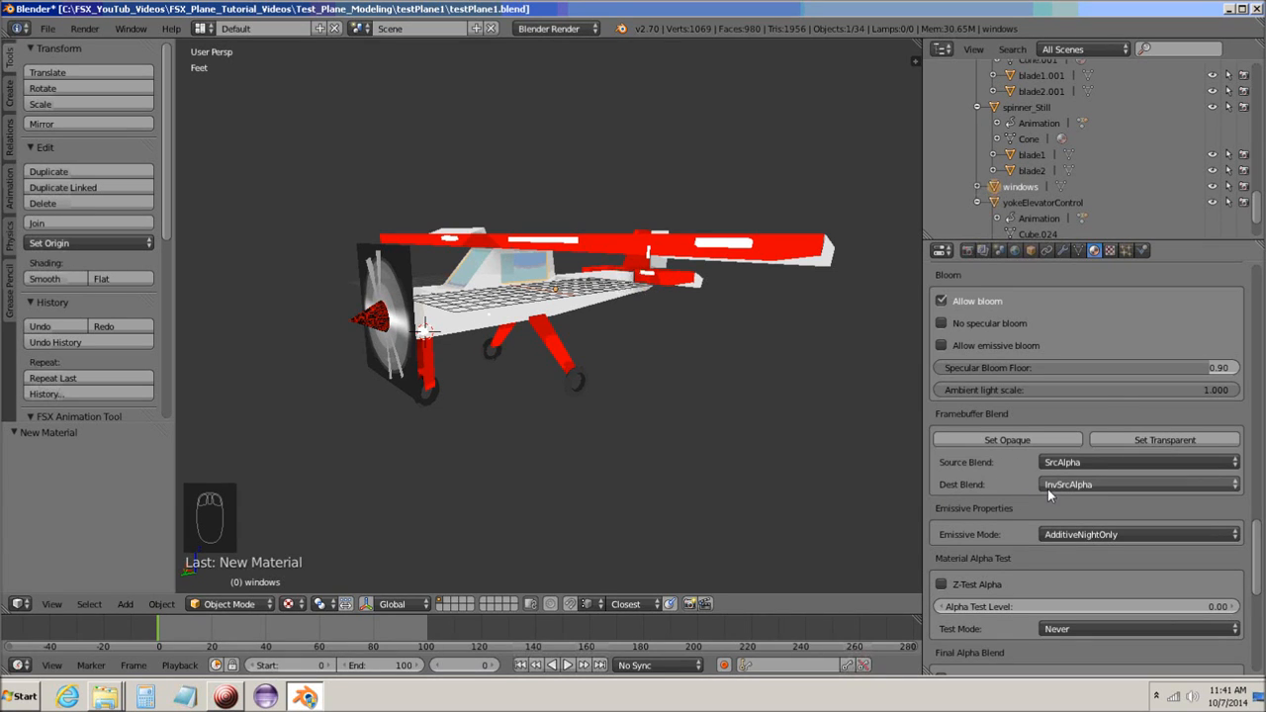
Enable No shadow in the enhanced parameters of the windowColor material
{"action": "scroll", "coordinate": [1126, 486], "scroll_direction": "down", "scroll_amount": 4}
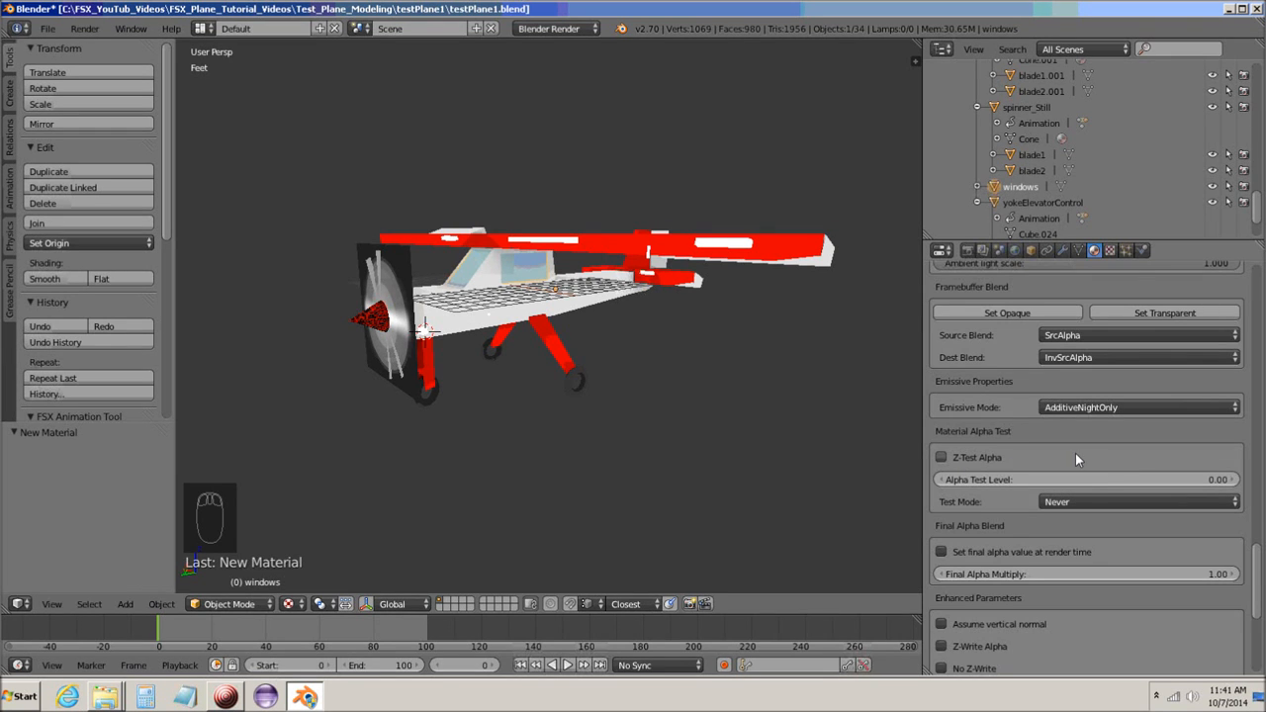
{"action": "scroll", "coordinate": [1076, 456], "scroll_direction": "down", "scroll_amount": 4}
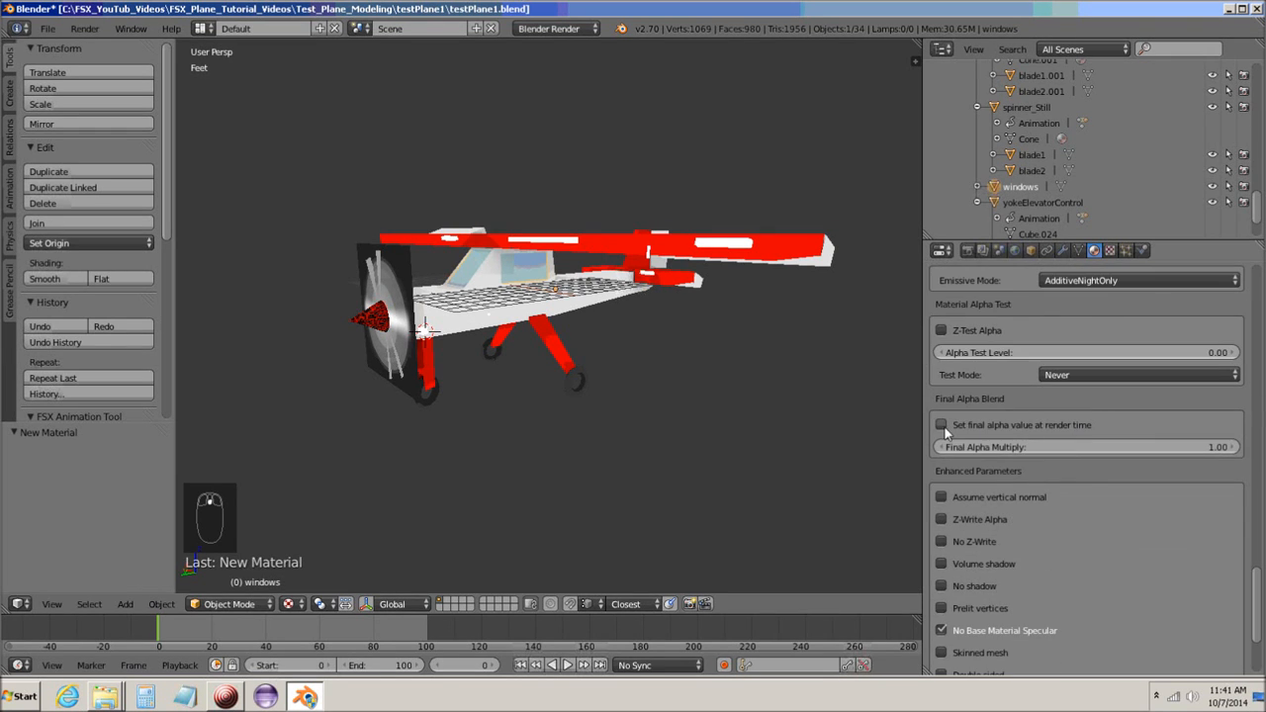
{"action": "scroll", "coordinate": [1075, 508], "scroll_direction": "down", "scroll_amount": 1}
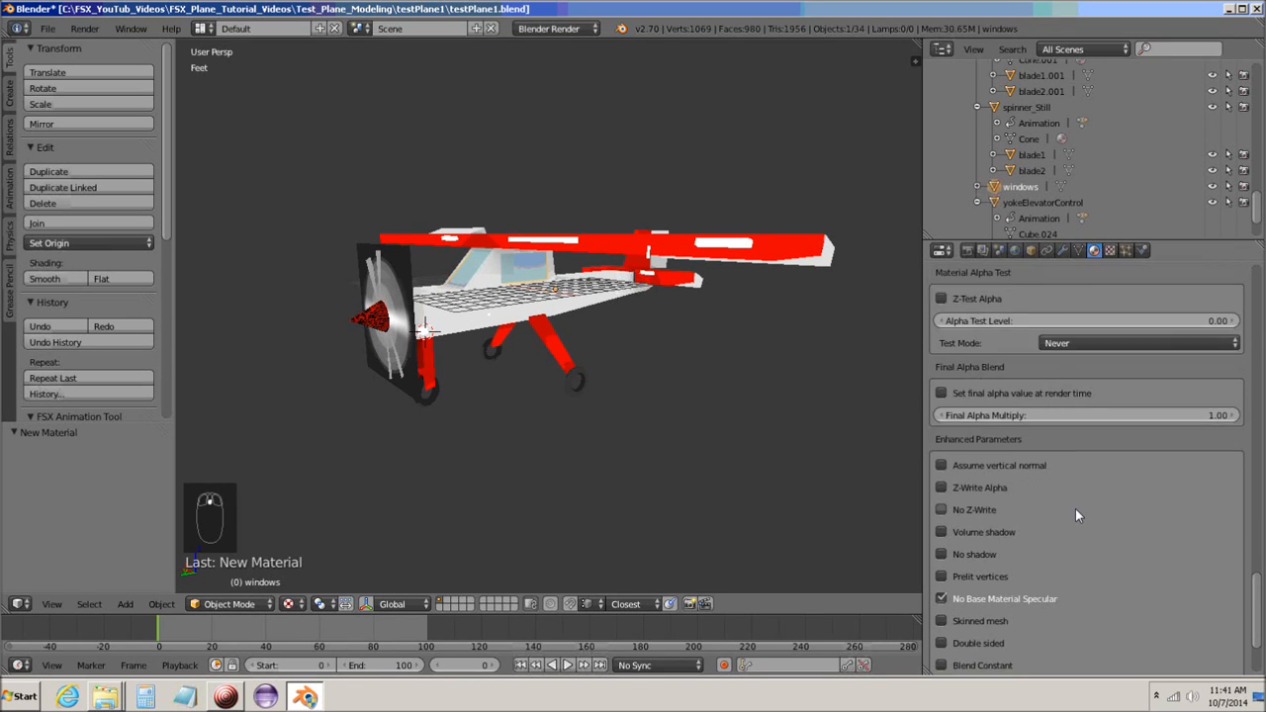
{"action": "scroll", "coordinate": [1075, 508], "scroll_direction": "down", "scroll_amount": 2}
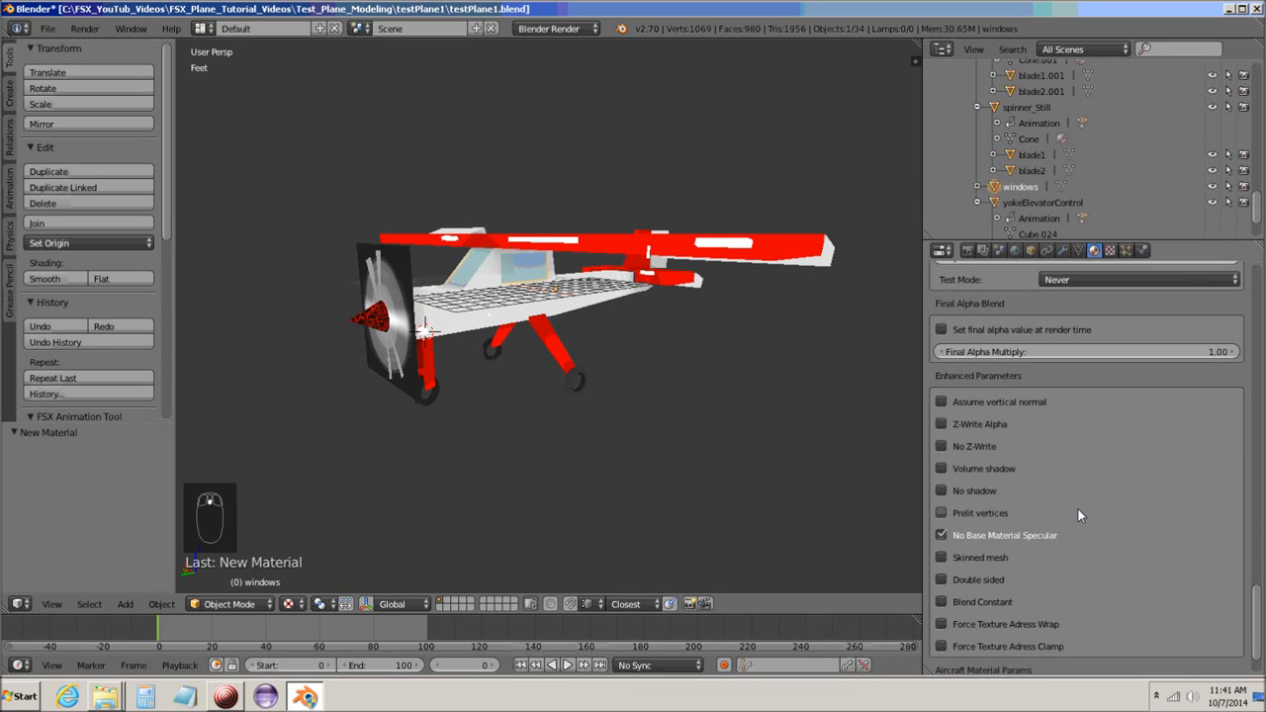
{"action": "left_click", "coordinate": [939, 490]}
{"action": "scroll", "coordinate": [1098, 497], "scroll_direction": "down", "scroll_amount": 2}
{"action": "scroll", "coordinate": [1098, 502], "scroll_direction": "up", "scroll_amount": 1}
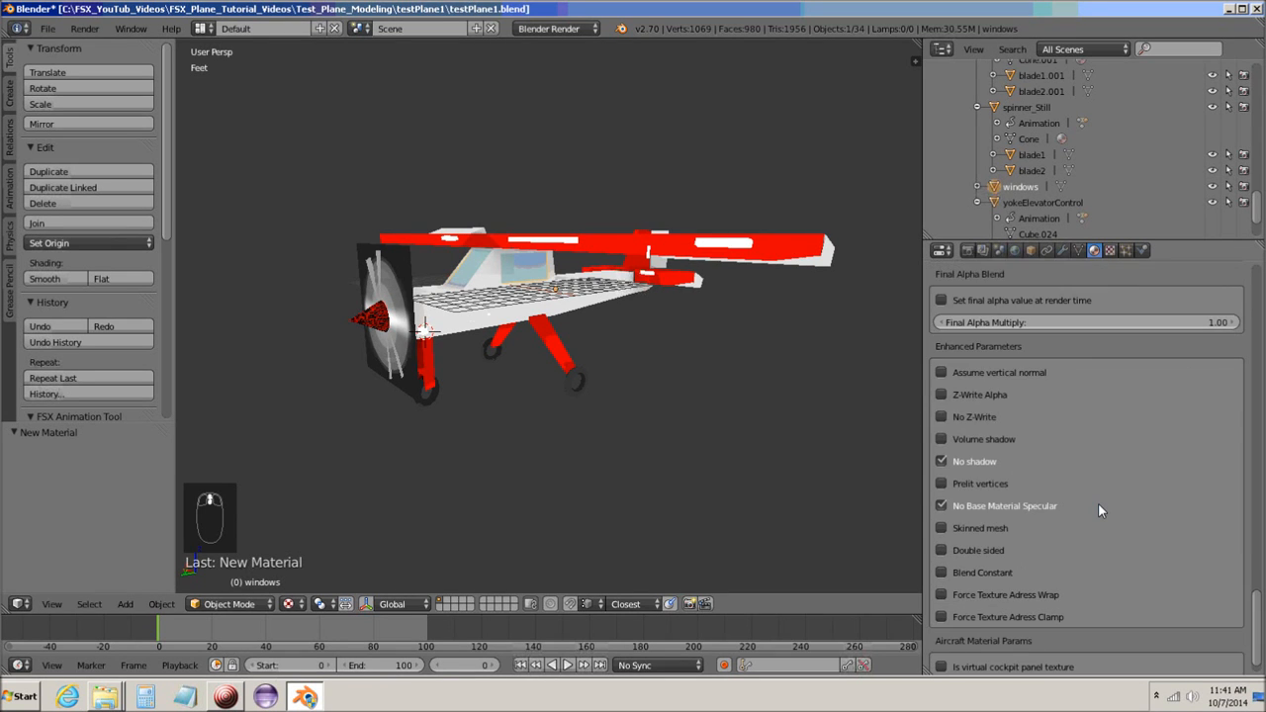
Assign the existing mainTexture to the first texture slot of the windowColor material
{"action": "scroll", "coordinate": [1097, 509], "scroll_direction": "up", "scroll_amount": 15}
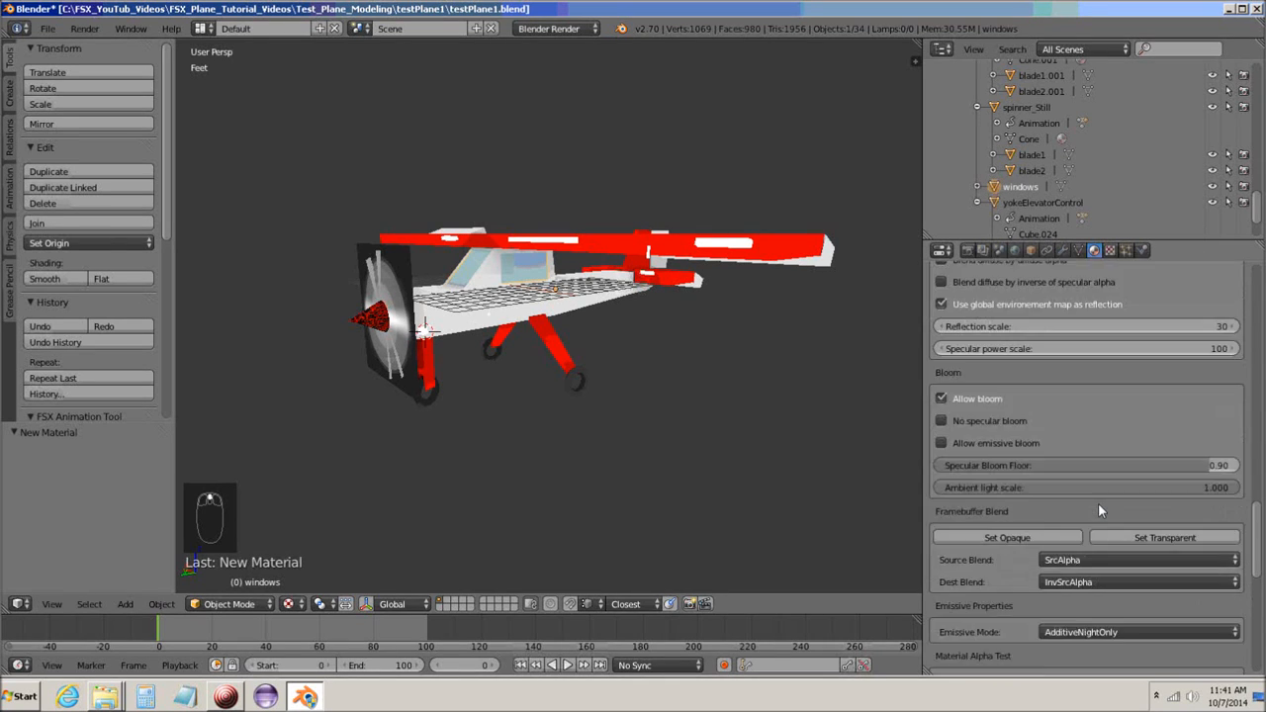
{"action": "scroll", "coordinate": [1098, 503], "scroll_direction": "up", "scroll_amount": 5}
{"action": "left_click_drag", "start_coordinate": [1257, 539], "coordinate": [1261, 271]}
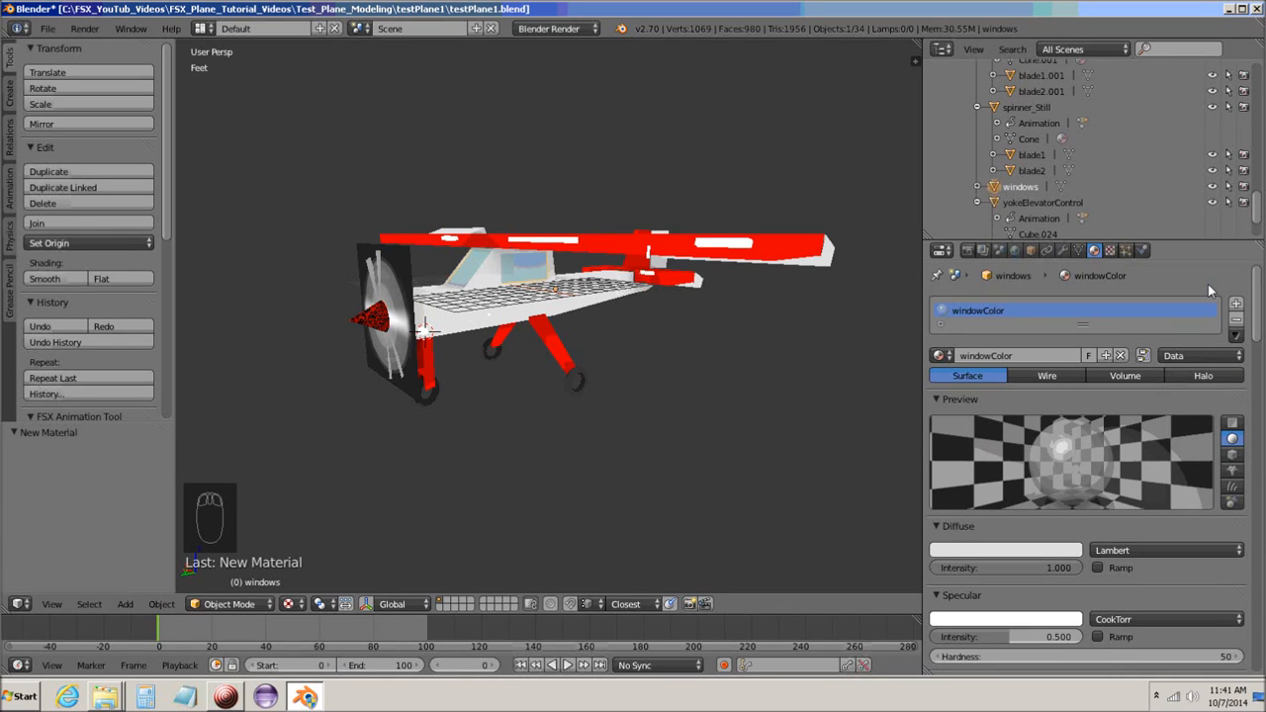
{"action": "left_click", "coordinate": [1108, 250]}
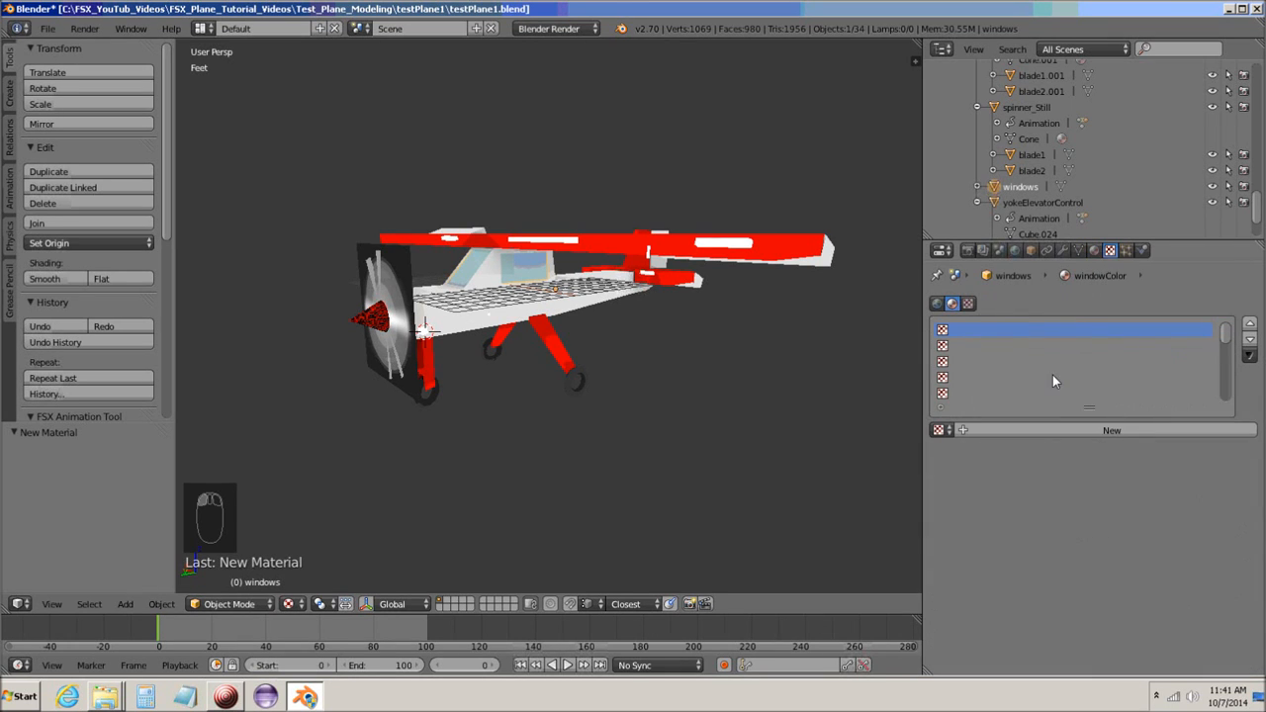
{"action": "left_click", "coordinate": [939, 431]}
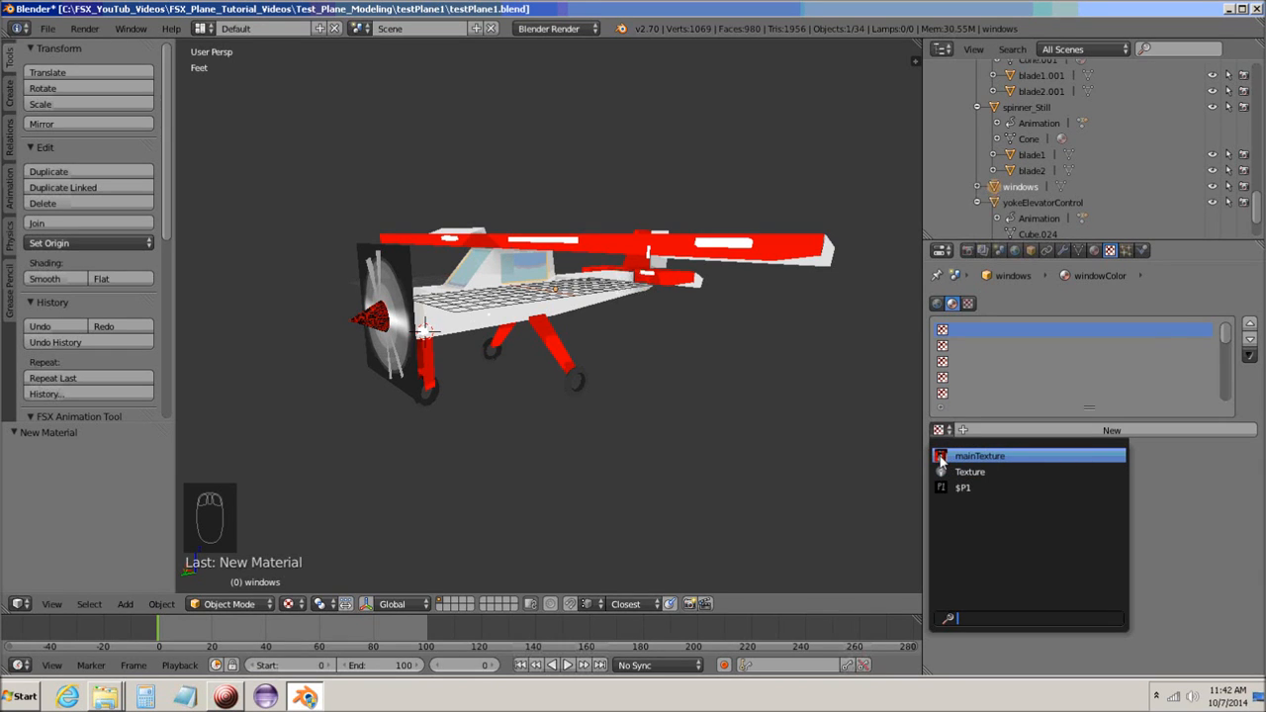
{"action": "left_click", "coordinate": [941, 456]}
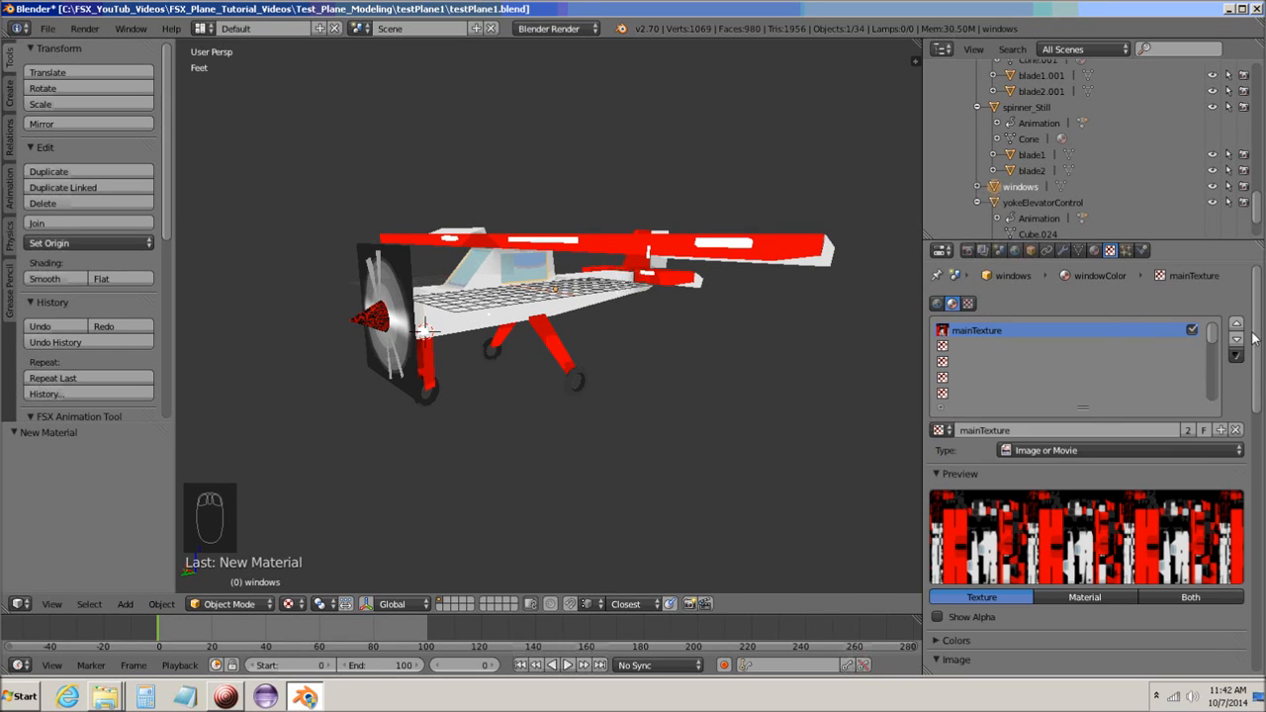
Set mainTexture's mapping coordinates to UV and choose the windows mesh's UV map
{"action": "left_click_drag", "start_coordinate": [1257, 340], "coordinate": [1262, 565]}
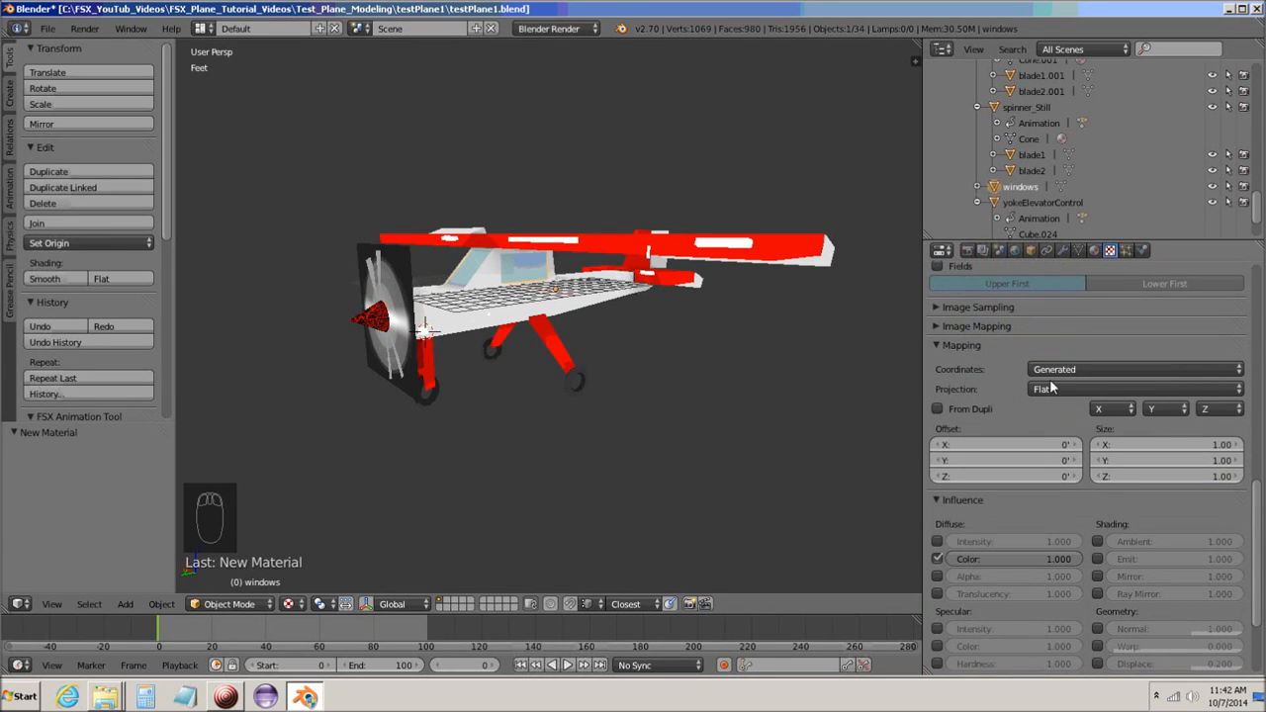
{"action": "left_click", "coordinate": [1126, 368]}
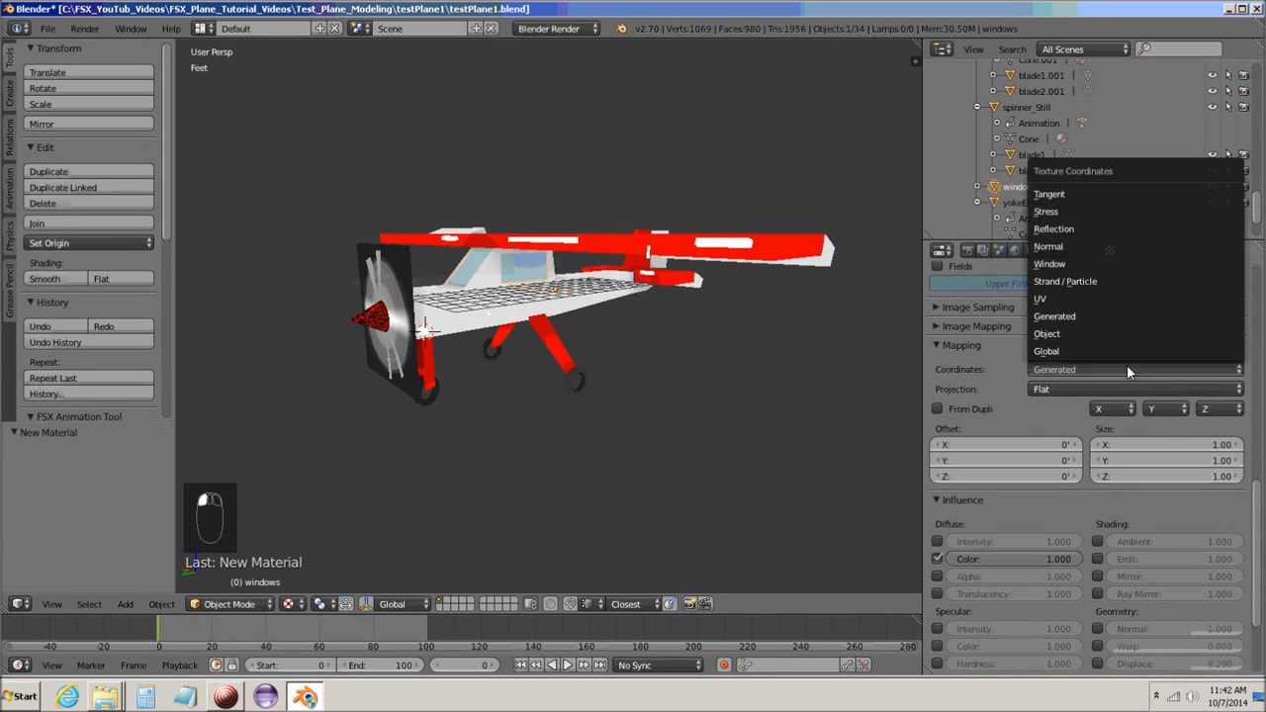
{"action": "left_click", "coordinate": [1057, 299]}
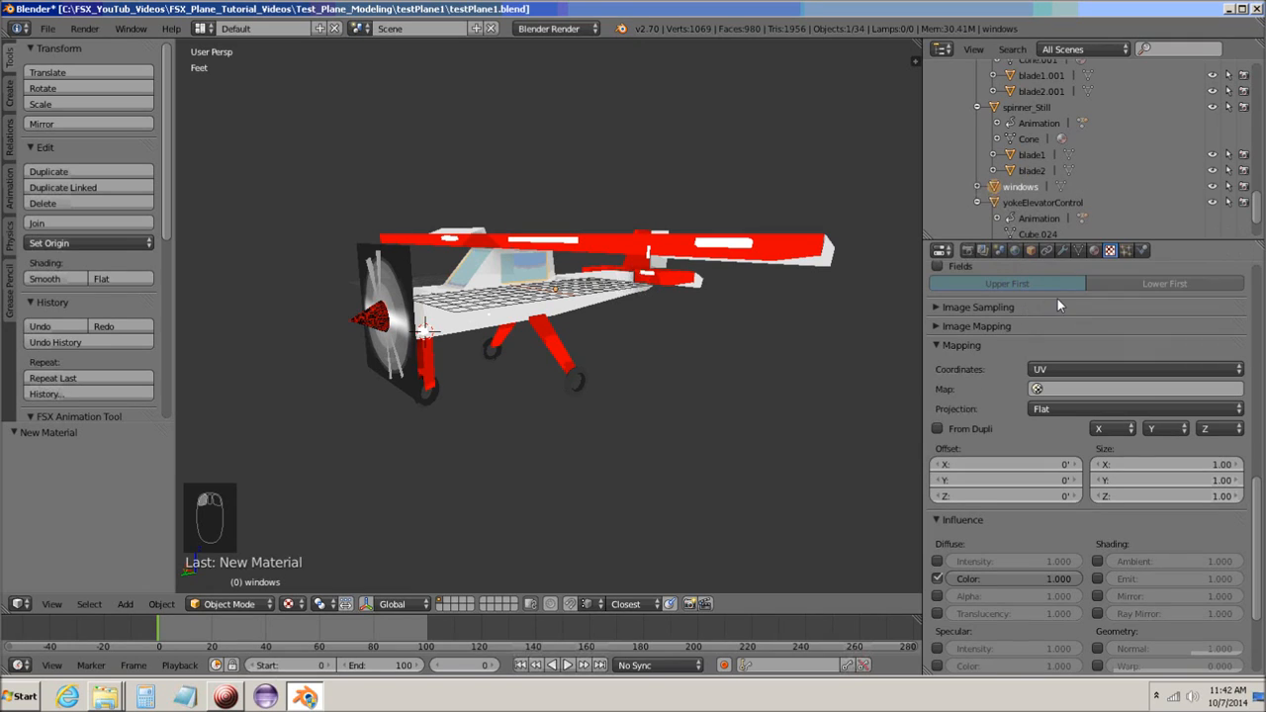
{"action": "left_click", "coordinate": [1088, 391]}
{"action": "left_click", "coordinate": [1077, 410]}
{"action": "scroll", "coordinate": [1254, 519], "scroll_direction": "up", "scroll_amount": 3}
{"action": "left_click_drag", "start_coordinate": [1254, 519], "coordinate": [1262, 310]}
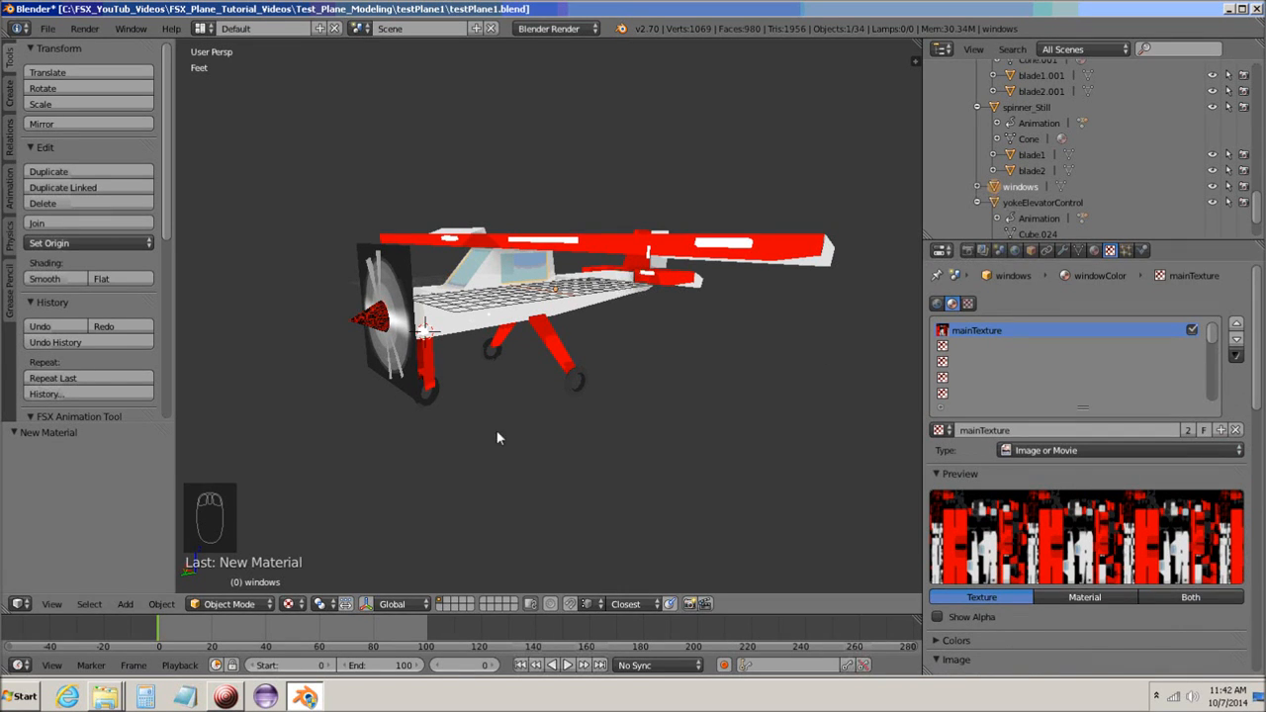
Save the testPlane1.blend file
{"action": "middle_click_drag", "start_coordinate": [497, 438], "coordinate": [520, 425]}
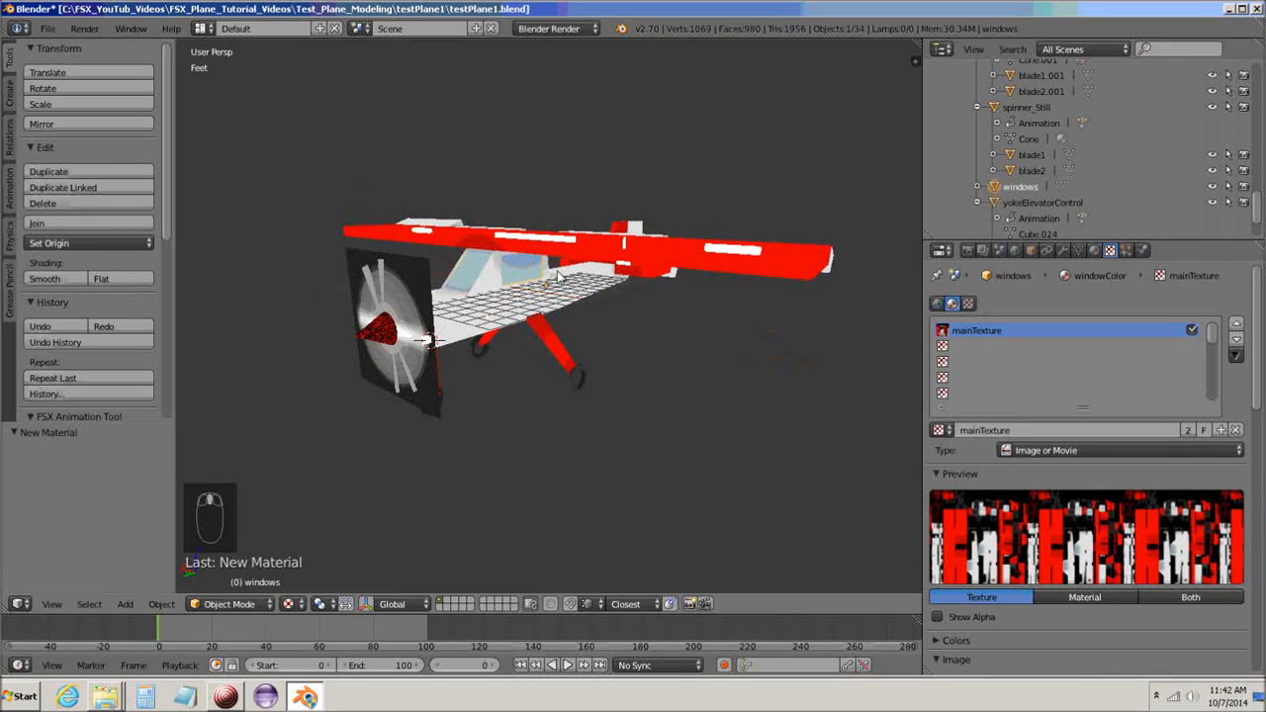
{"action": "left_click", "coordinate": [48, 29]}
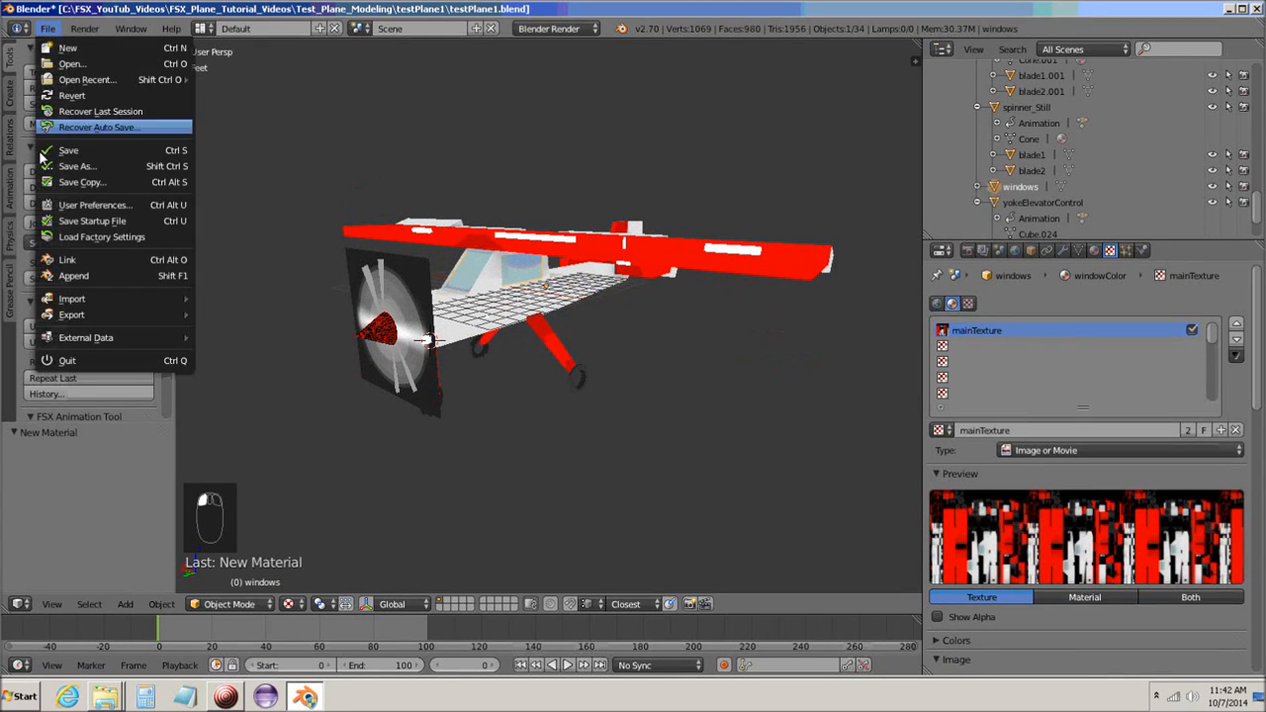
{"action": "left_click", "coordinate": [66, 150]}
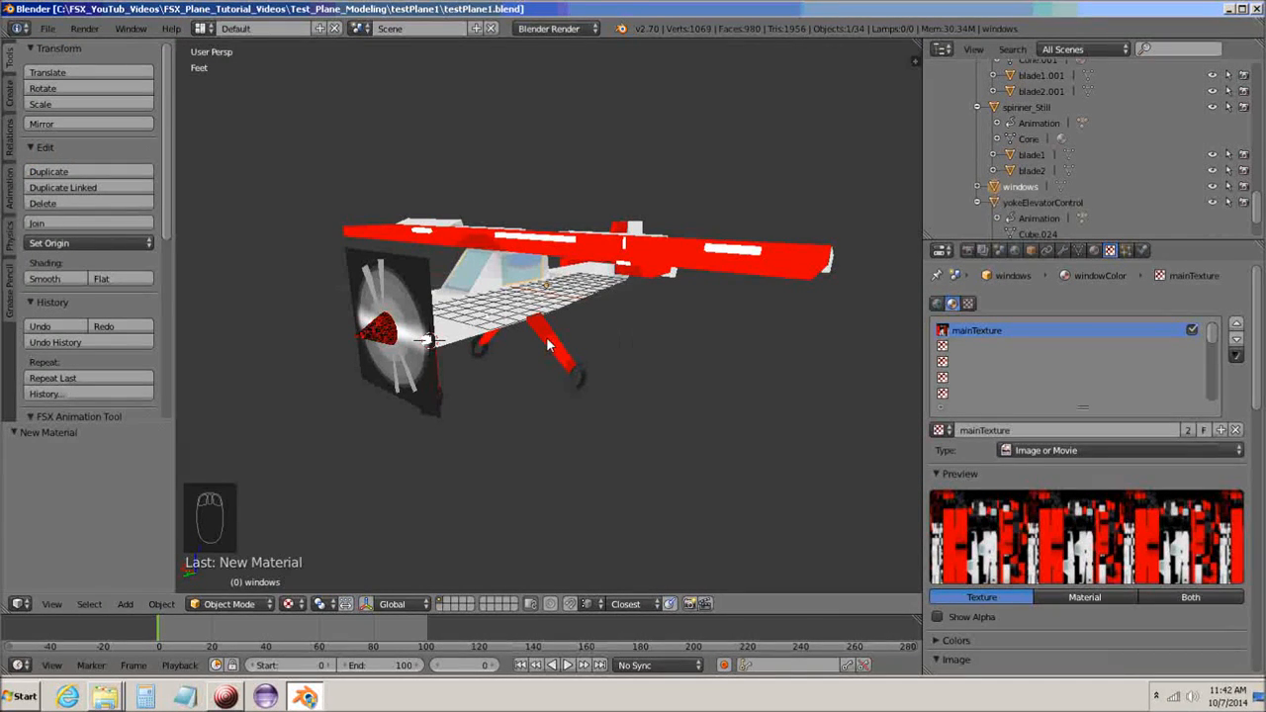
Export the plane in DirectX for FSX (.x) format with Export MDL enabled, overwriting testPlane1.x in the MDL folder
{"action": "left_click", "coordinate": [47, 29]}
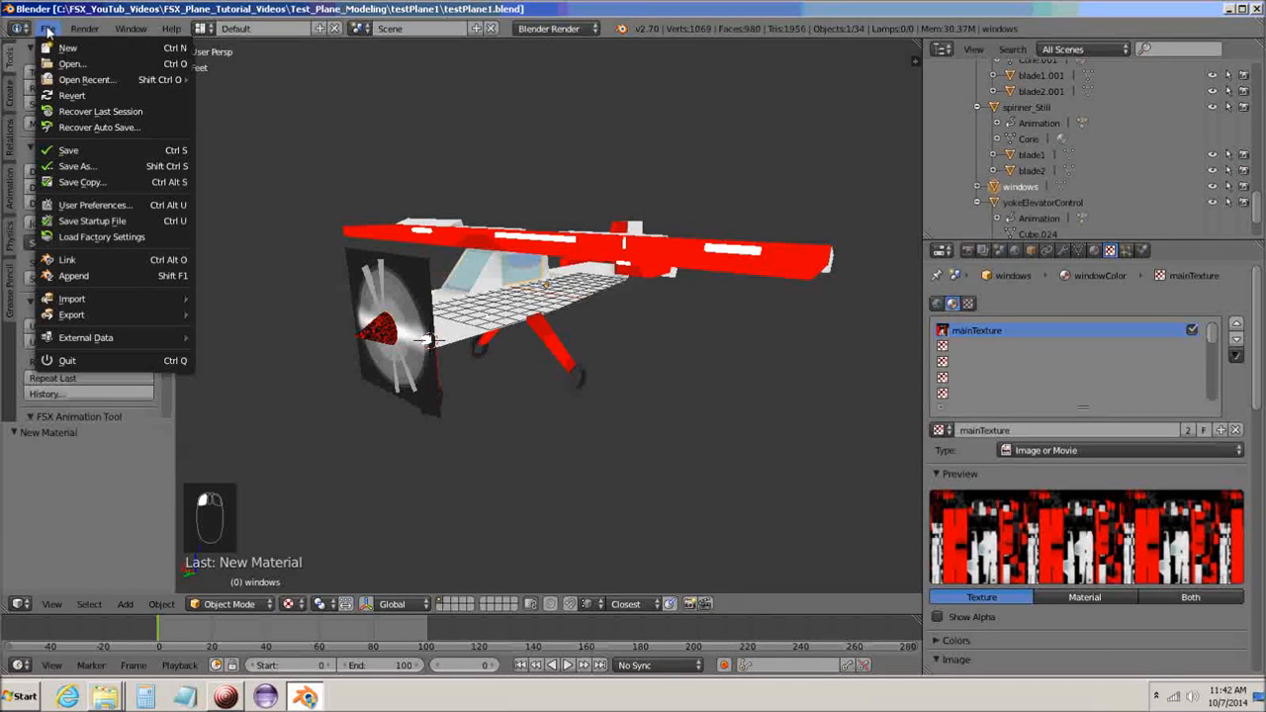
{"action": "mouse_move", "coordinate": [77, 316]}
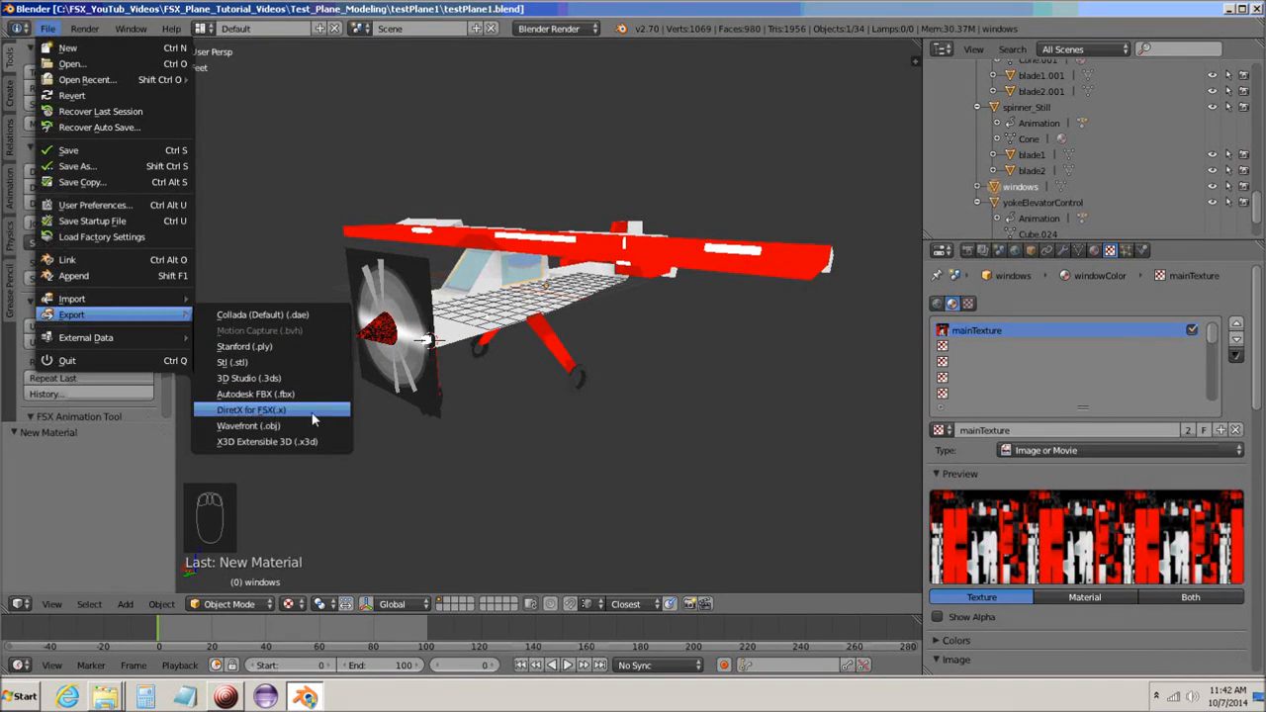
{"action": "left_click", "coordinate": [243, 410]}
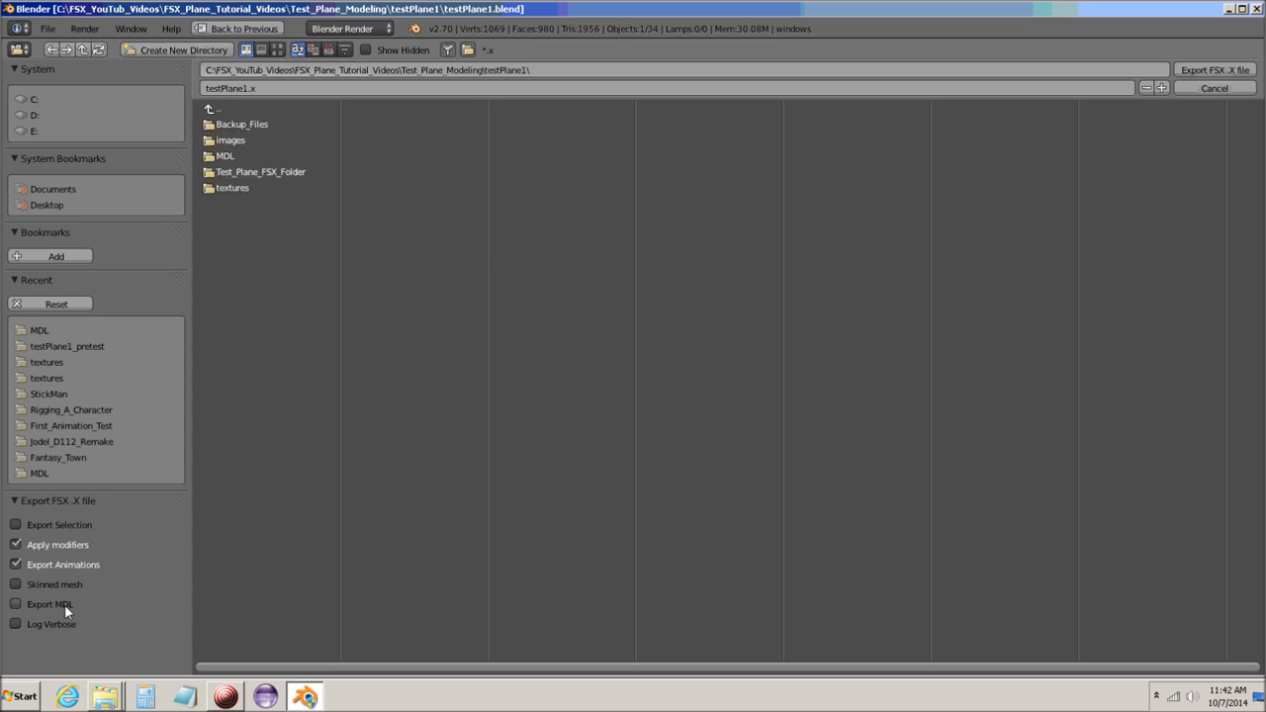
{"action": "left_click", "coordinate": [15, 604]}
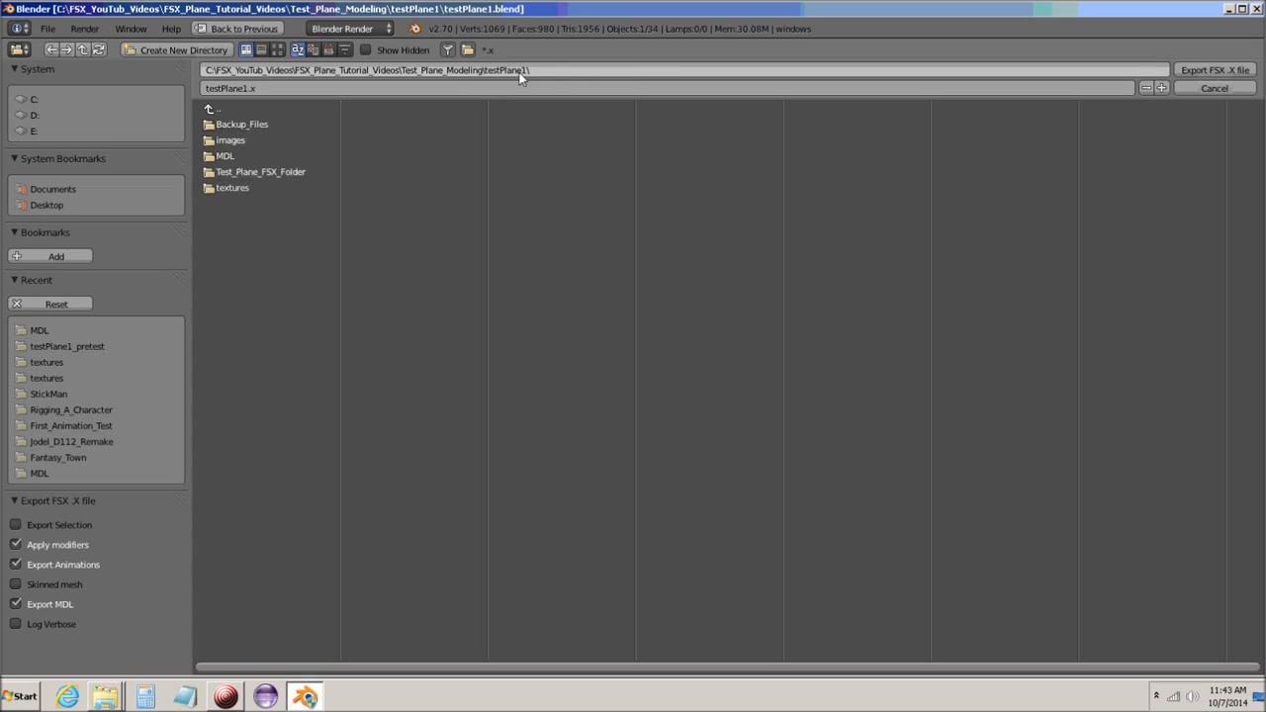
{"action": "left_click", "coordinate": [208, 158]}
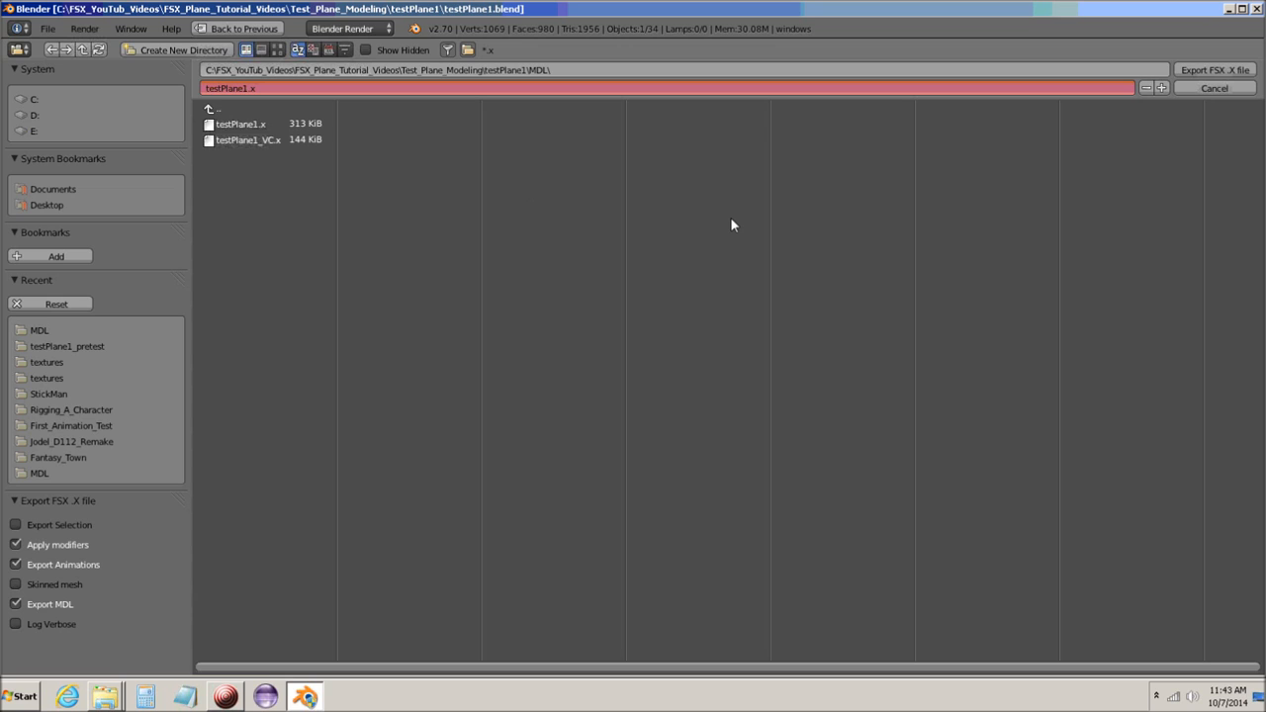
{"action": "left_click", "coordinate": [1223, 70]}
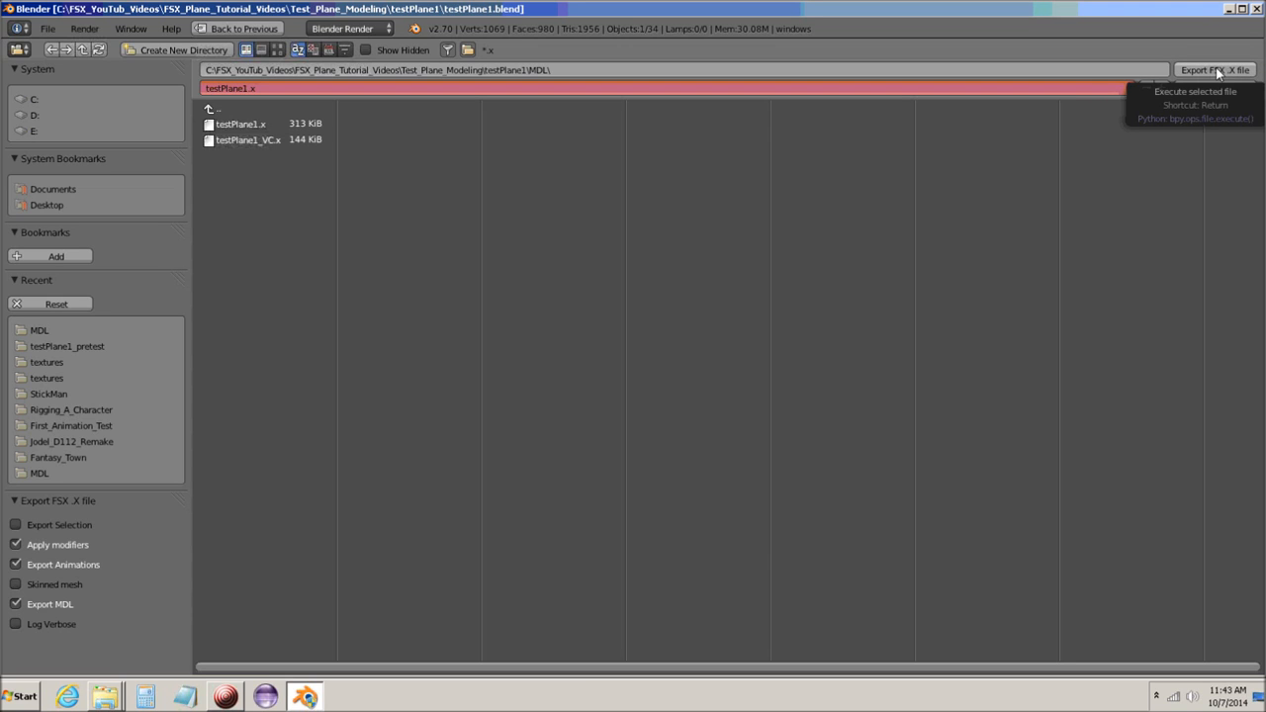
{"action": "left_click", "coordinate": [1218, 71]}
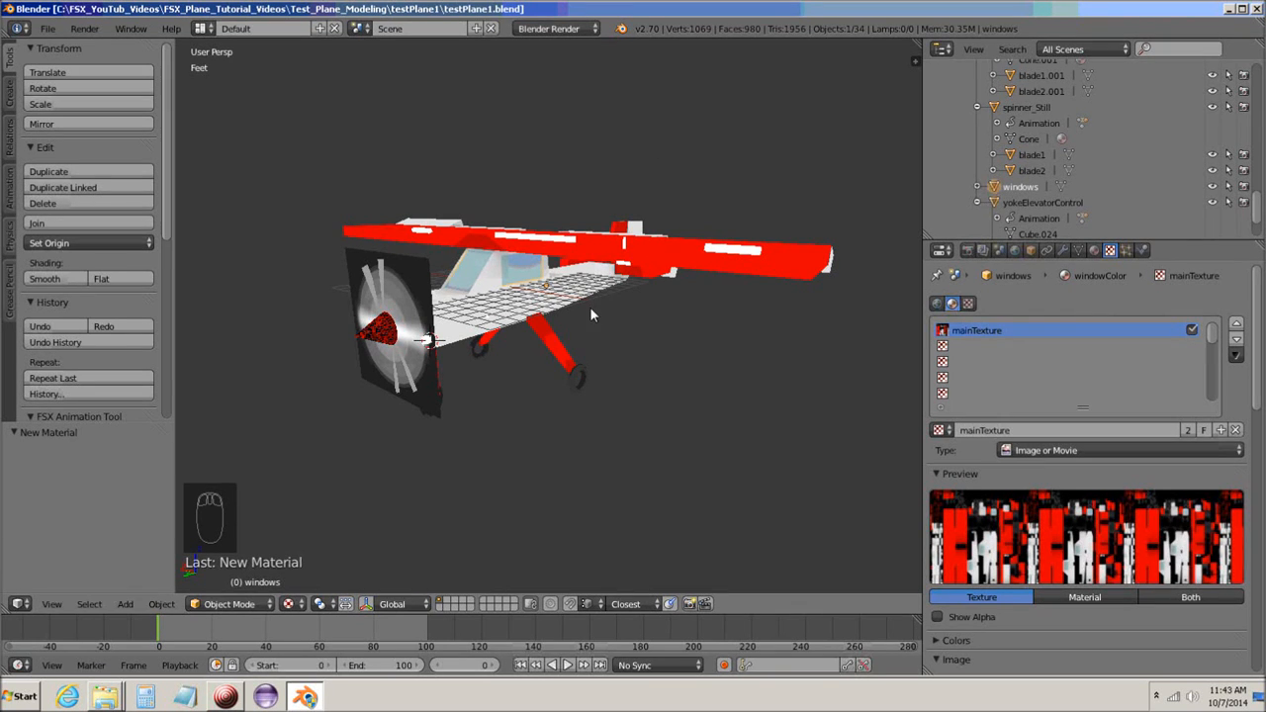
Close Blender and look through the testPlane1 project's textures folder in Windows Explorer
{"action": "left_click", "coordinate": [1257, 9]}
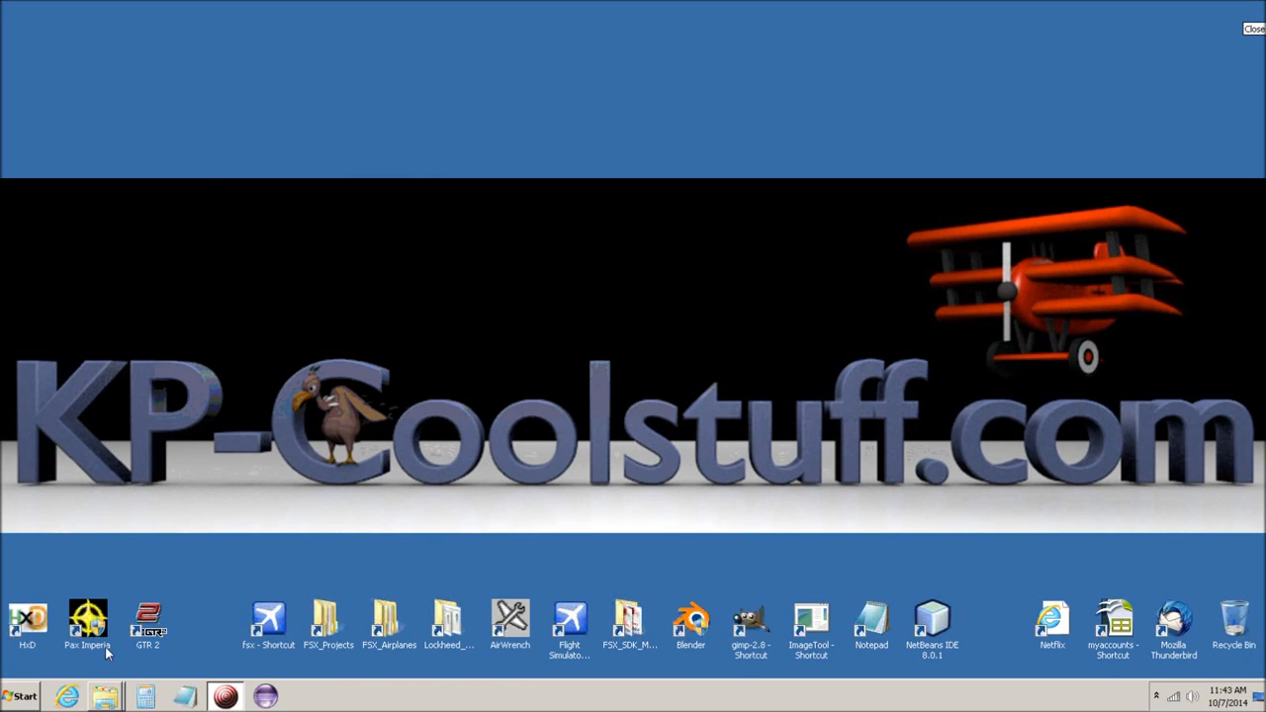
{"action": "left_click", "coordinate": [101, 700]}
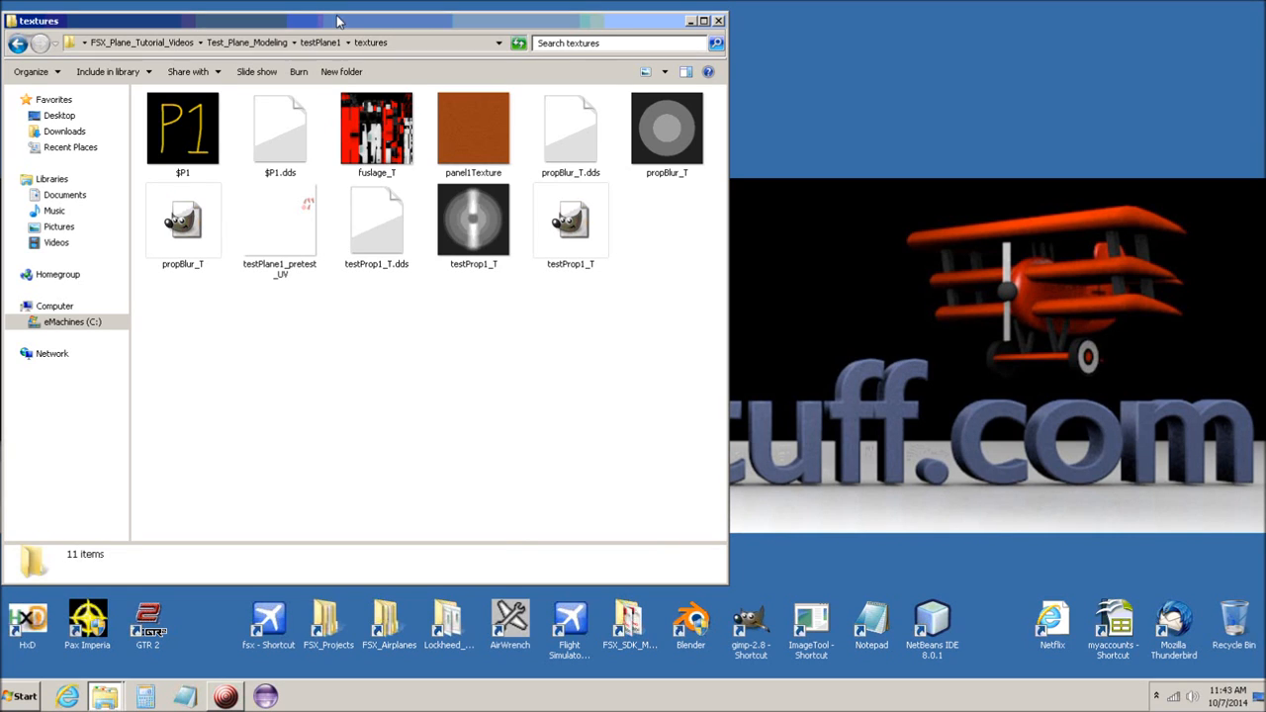
{"action": "left_click", "coordinate": [319, 42]}
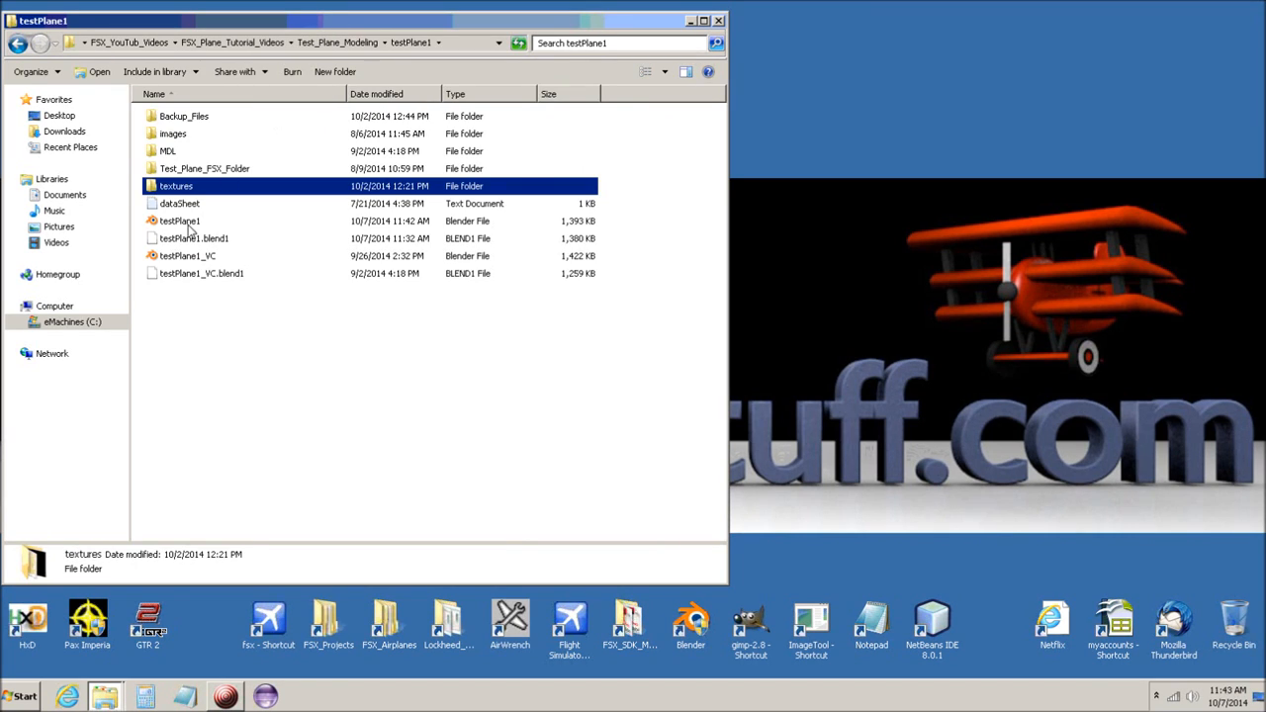
{"action": "double_click", "coordinate": [155, 188]}
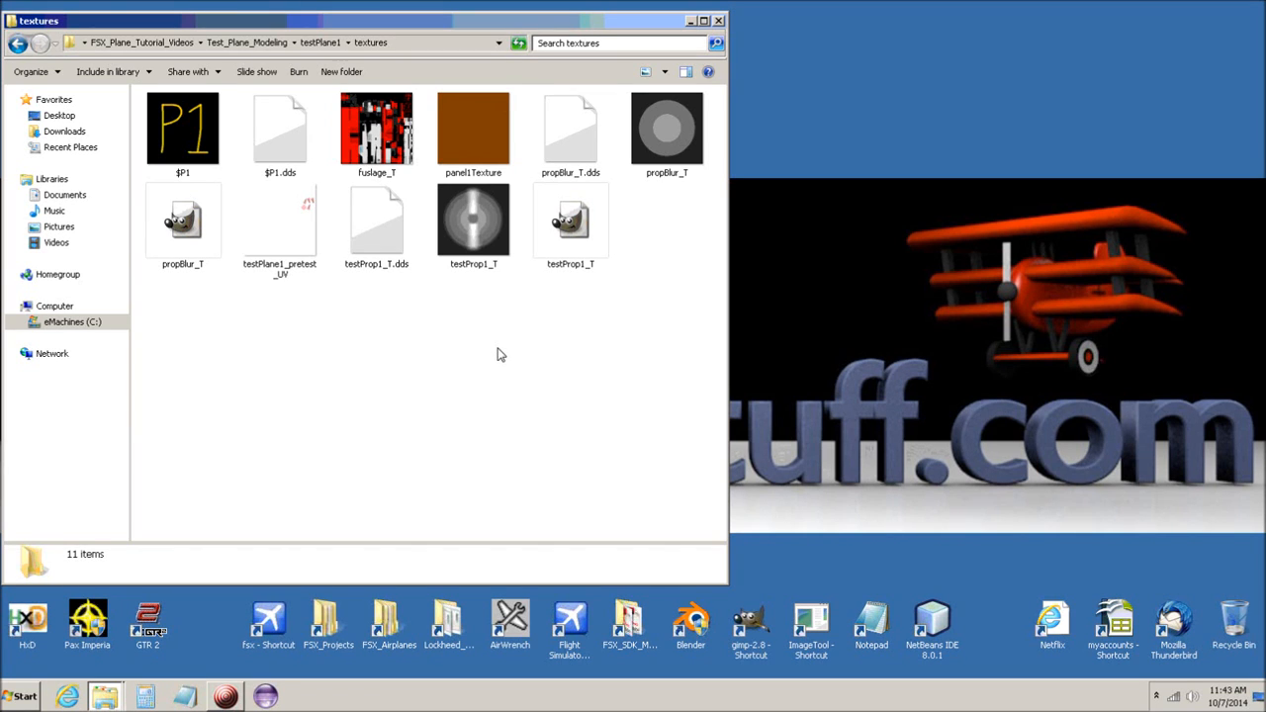
{"action": "left_click", "coordinate": [690, 21]}
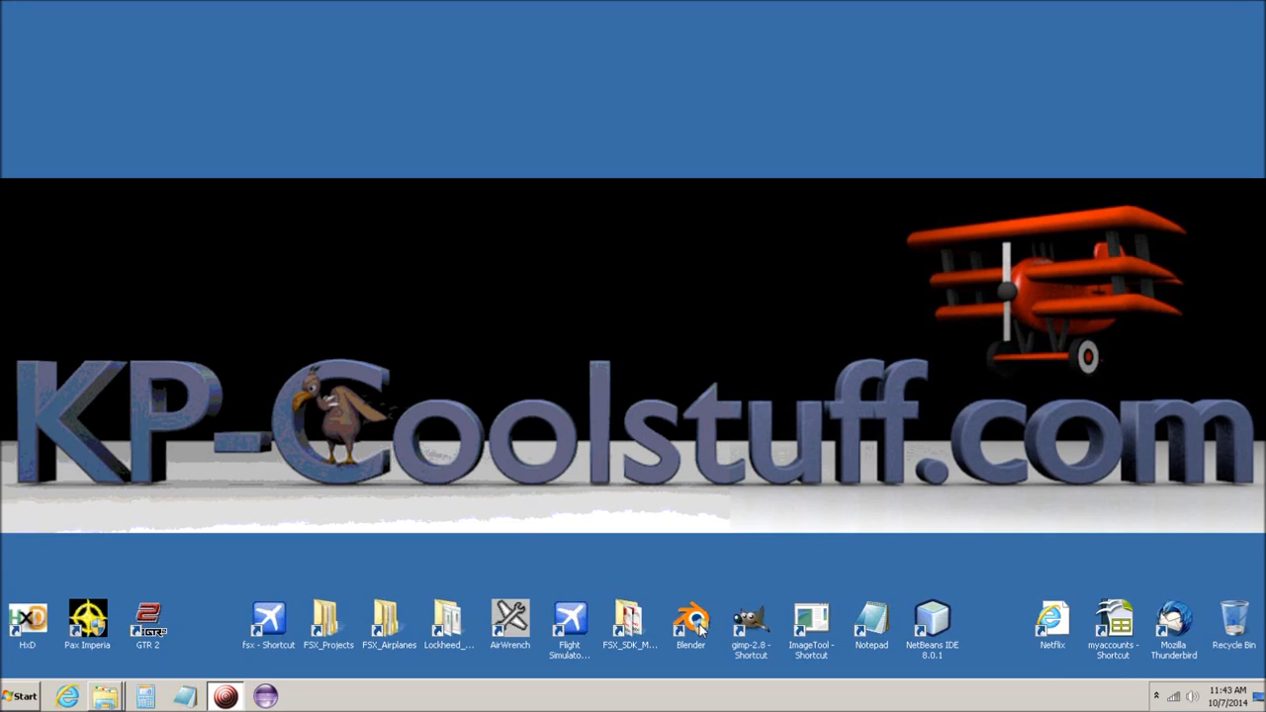
Launch Blender again and open the recent file testPlane1.blend
{"action": "left_click", "coordinate": [698, 623]}
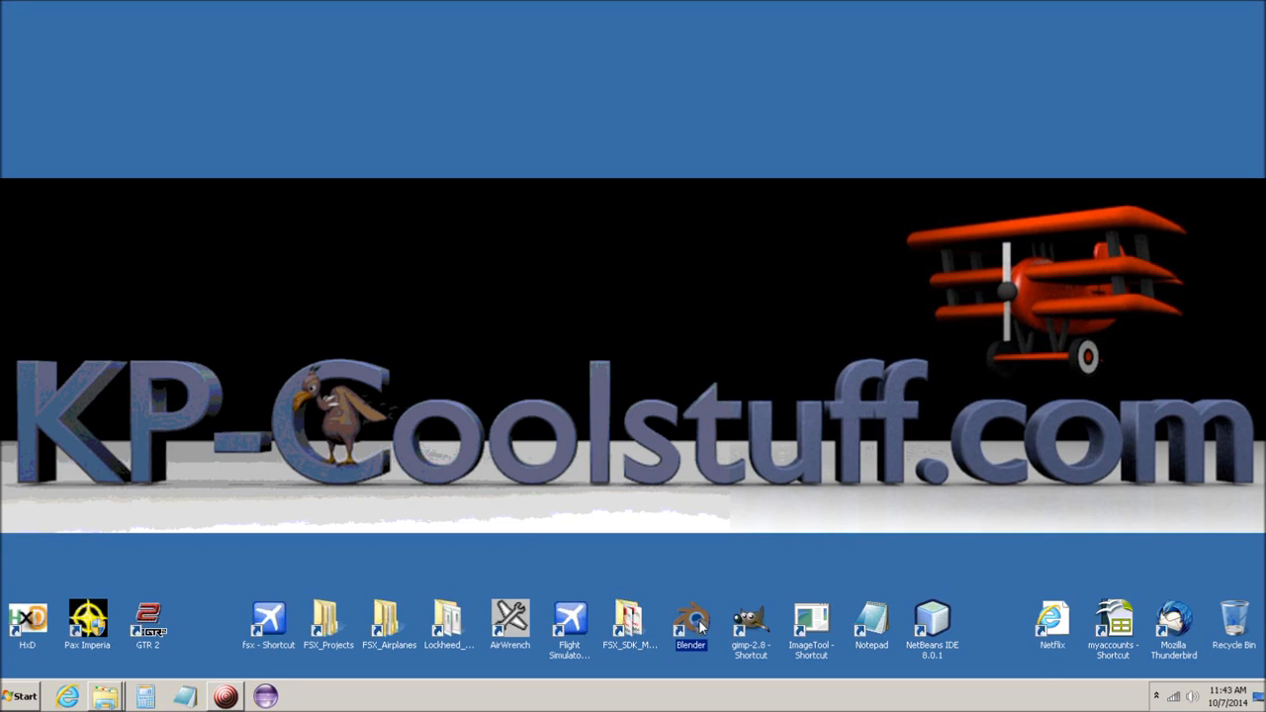
{"action": "double_click", "coordinate": [700, 624]}
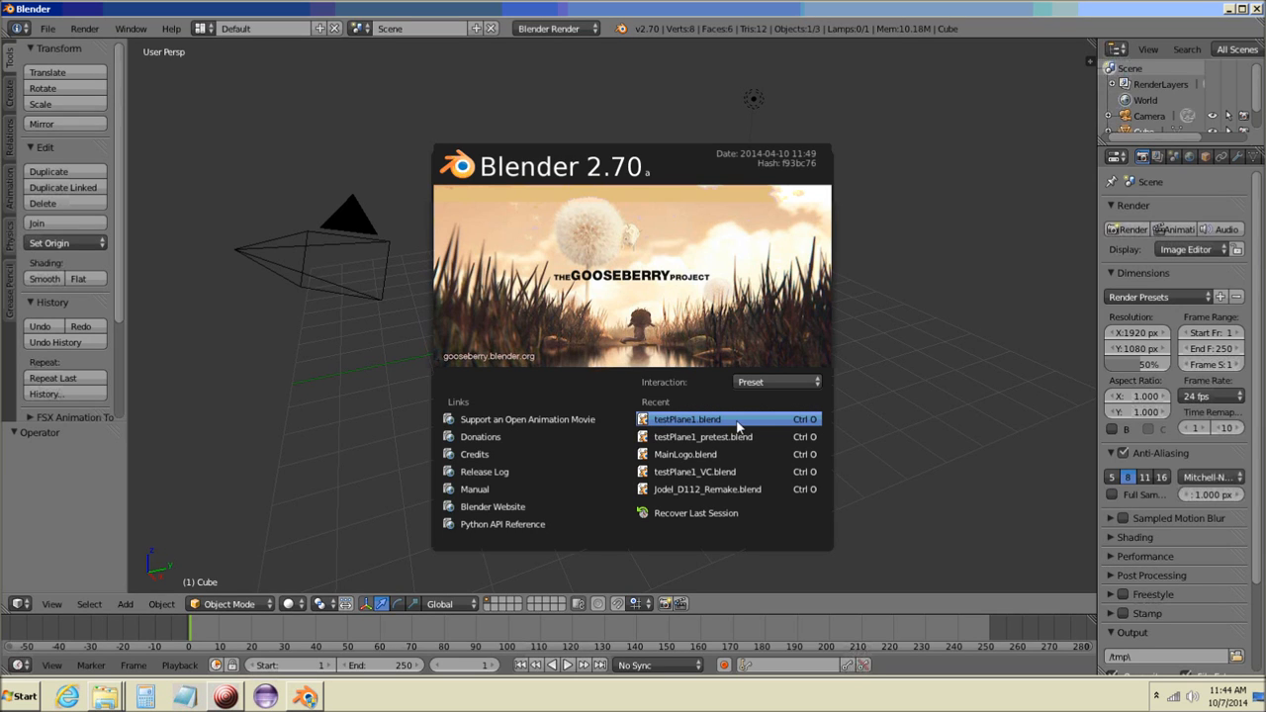
{"action": "left_click", "coordinate": [645, 422]}
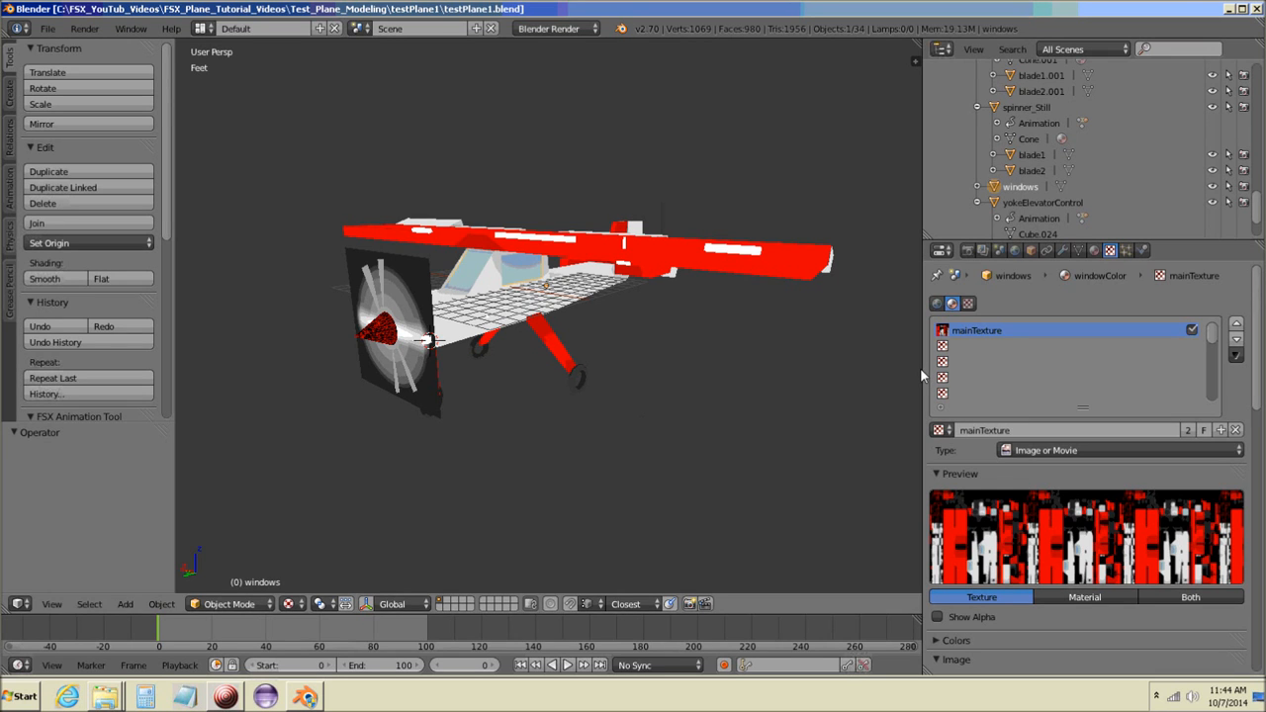
Widen the 3D view and select the plane's body together with the windows, keeping the windows as the active object
{"action": "left_click_drag", "start_coordinate": [922, 370], "coordinate": [1036, 360]}
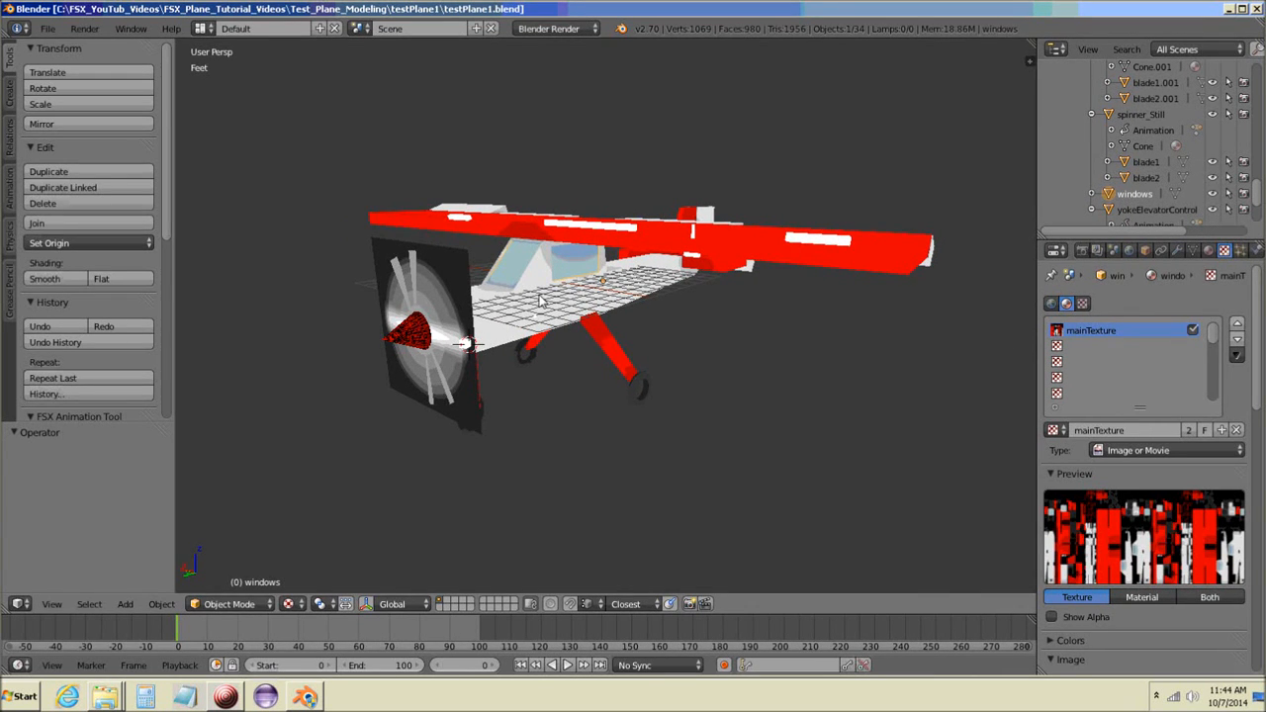
{"action": "right_click", "coordinate": [509, 334]}
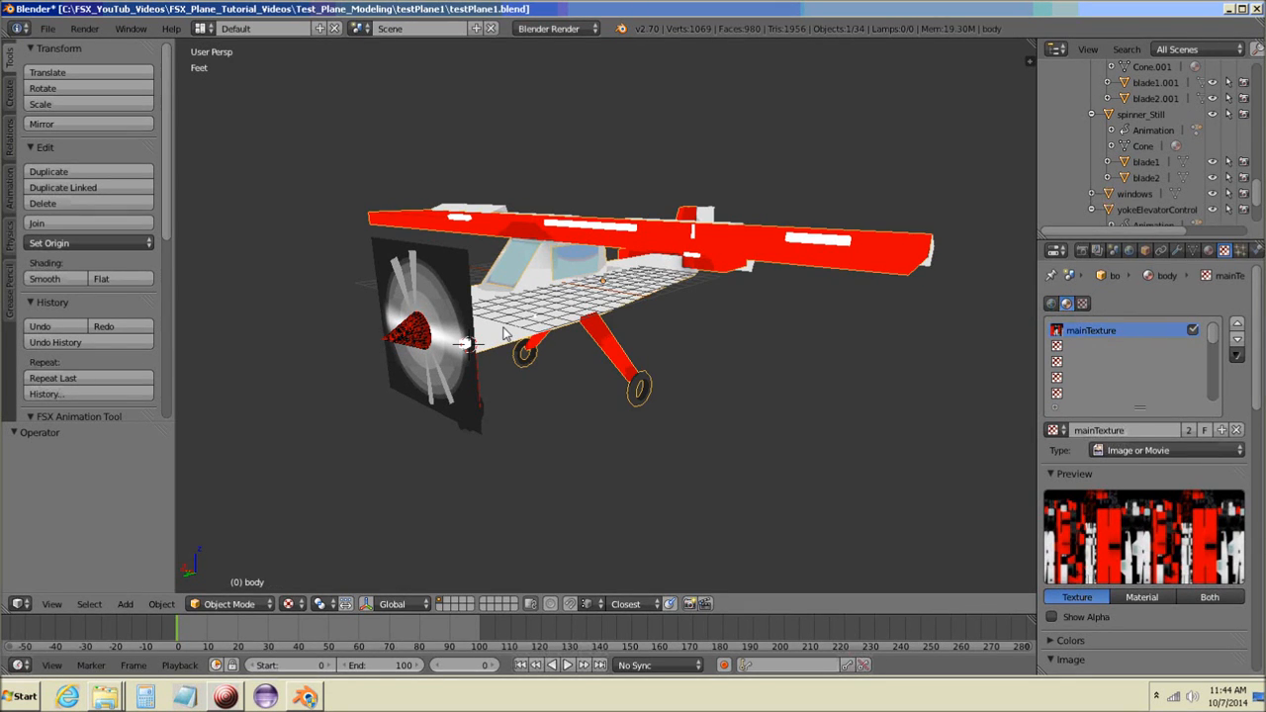
{"action": "right_click", "coordinate": [567, 261], "text": "shift"}
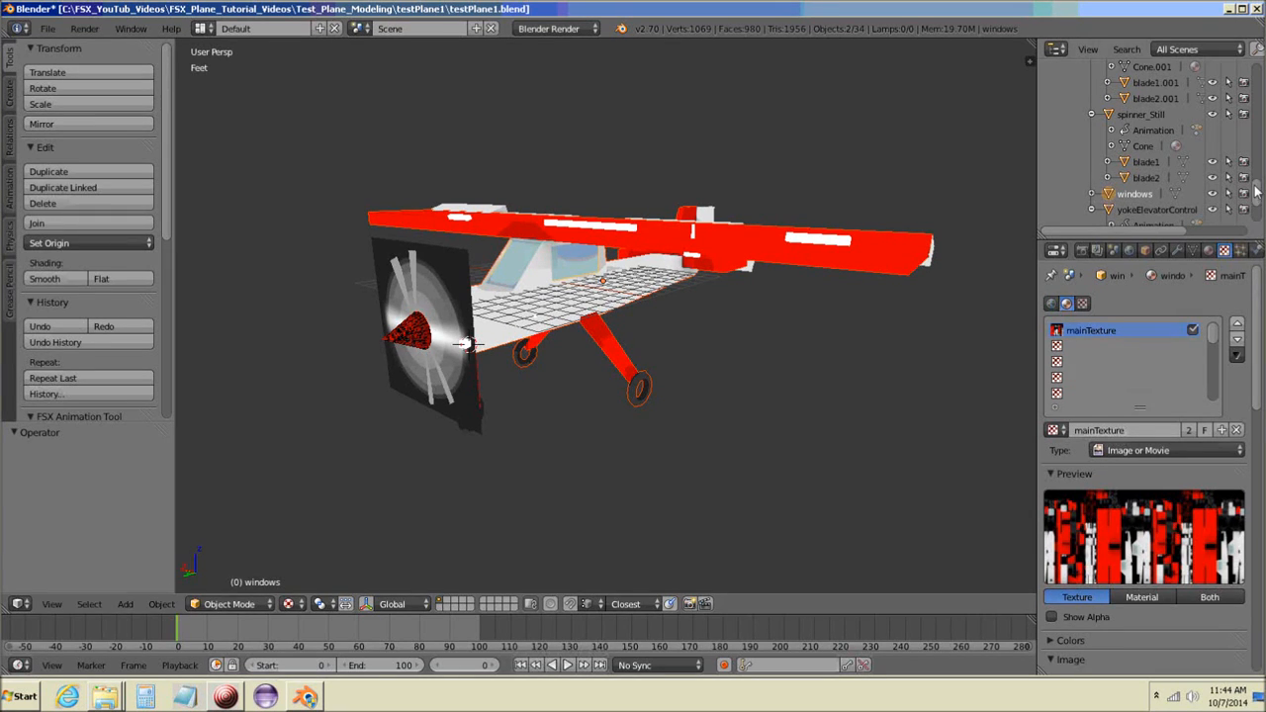
{"action": "left_click_drag", "start_coordinate": [1254, 187], "coordinate": [1248, 65]}
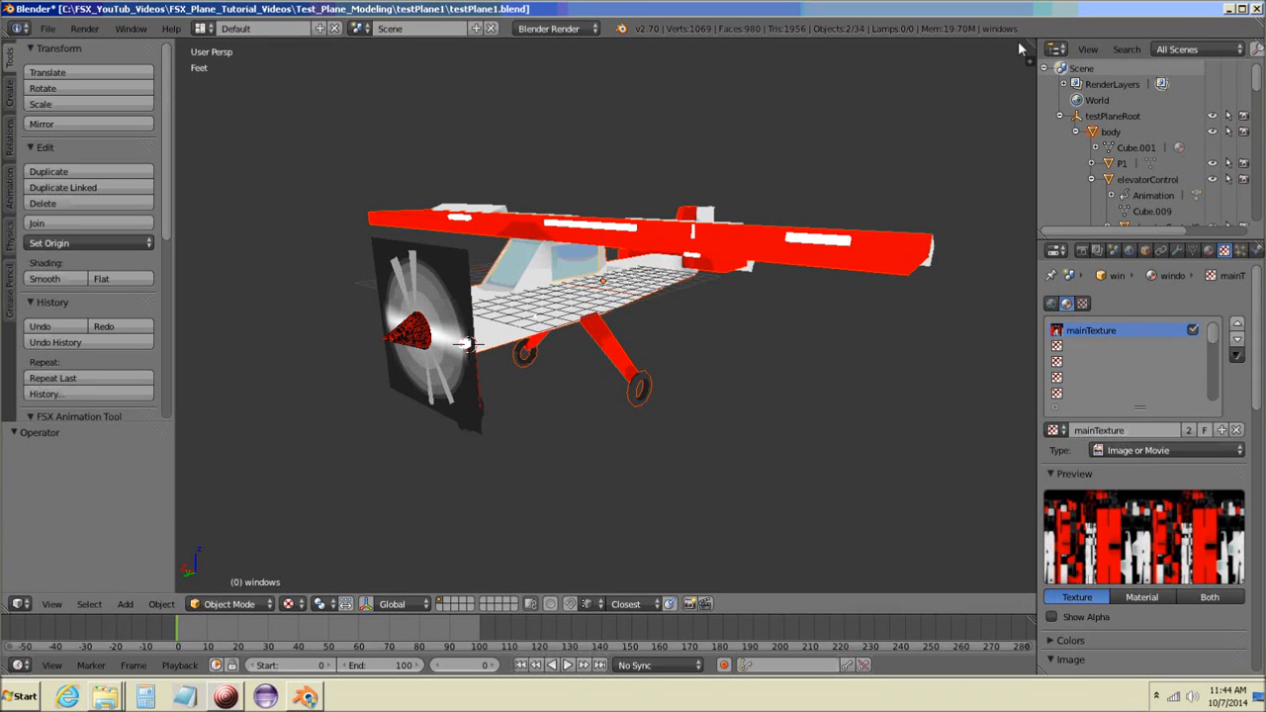
Split the 3D view into two side-by-side areas and turn the new area into a UV/Image Editor
{"action": "left_click_drag", "start_coordinate": [1029, 61], "coordinate": [890, 64]}
{"action": "left_click_drag", "start_coordinate": [812, 64], "coordinate": [587, 89]}
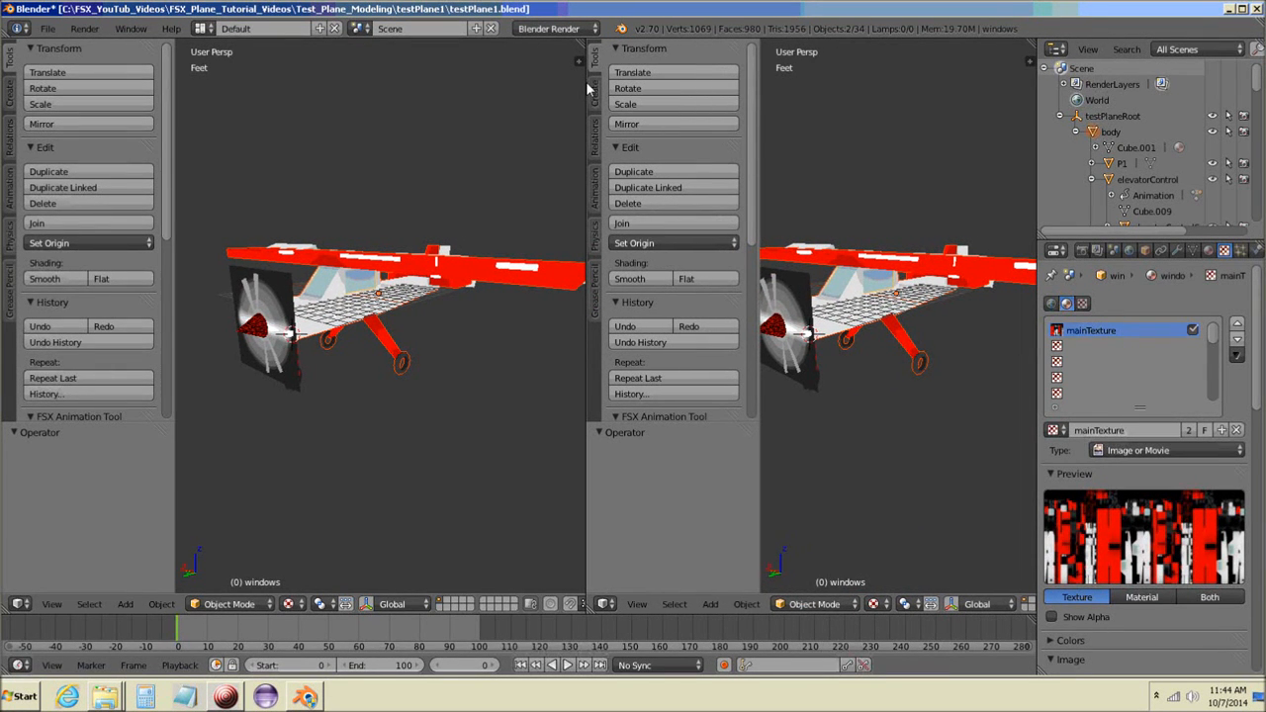
{"action": "left_click", "coordinate": [602, 605]}
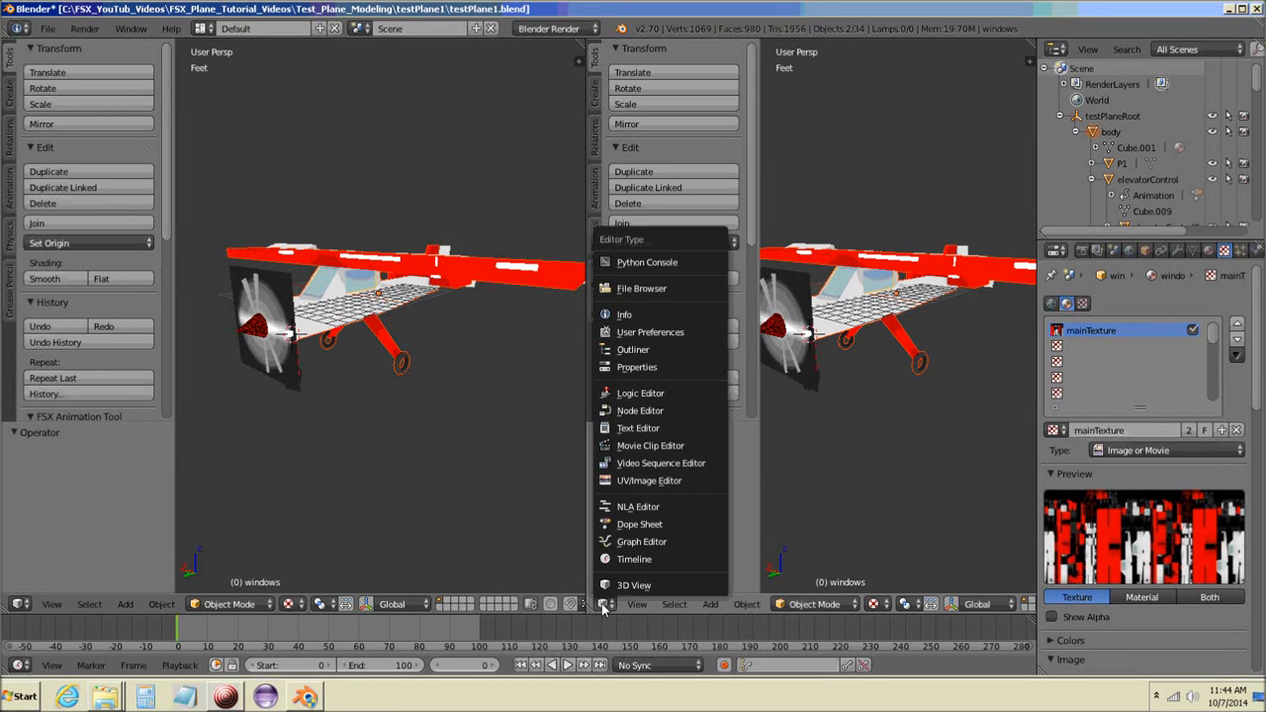
{"action": "left_click", "coordinate": [626, 481]}
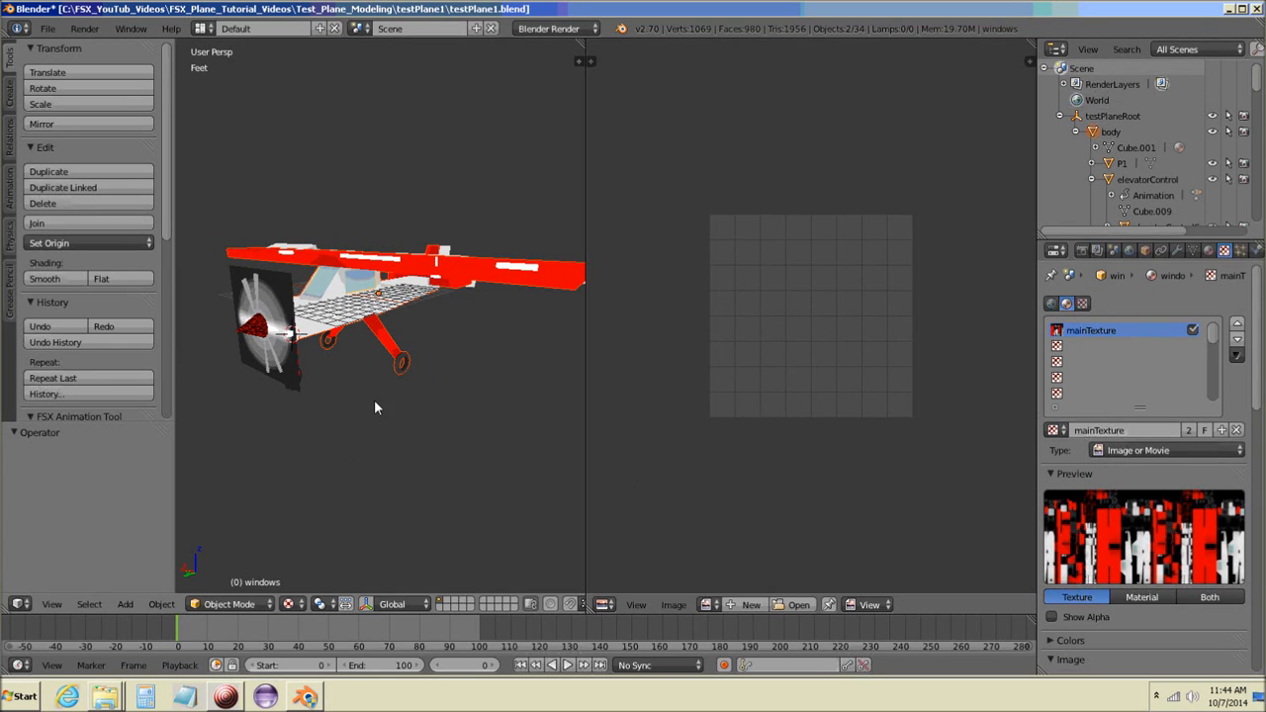
Select all the windows' geometry in Edit Mode and enable Draw Other Objects in the UV/Image Editor
{"action": "key", "text": "Tab"}
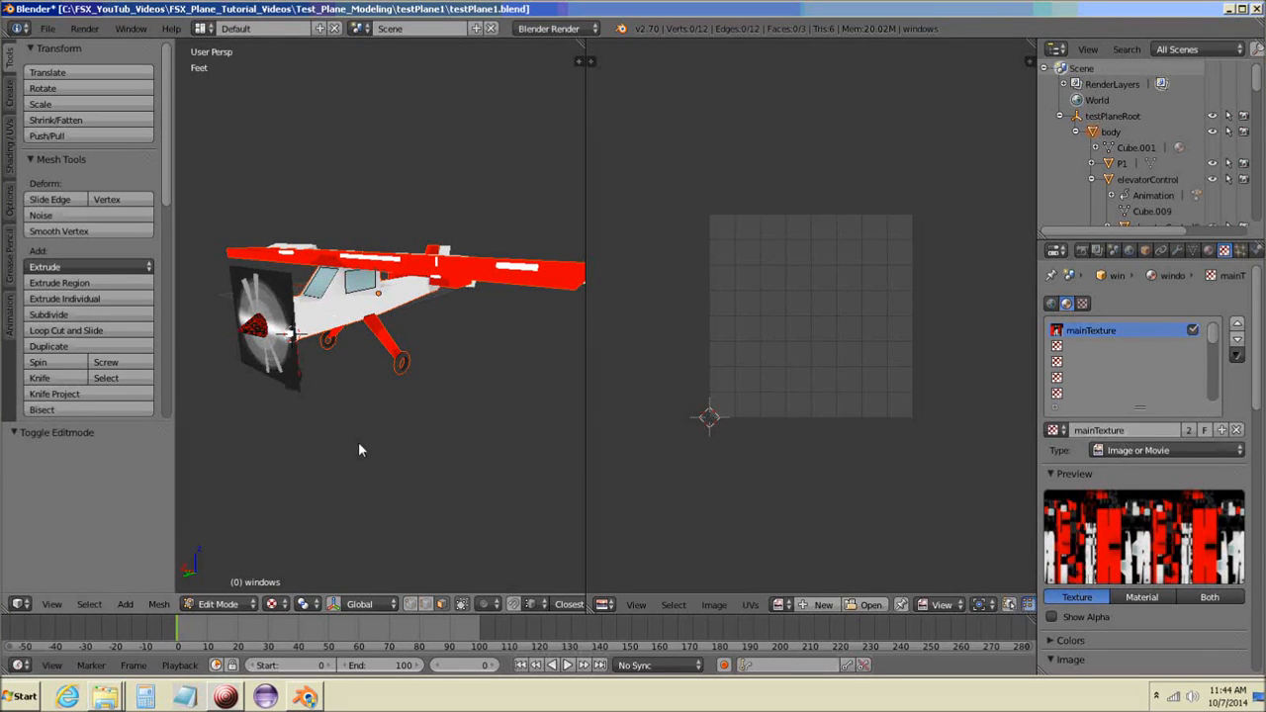
{"action": "key", "text": "a"}
{"action": "scroll", "coordinate": [856, 452], "scroll_direction": "down", "scroll_amount": 1}
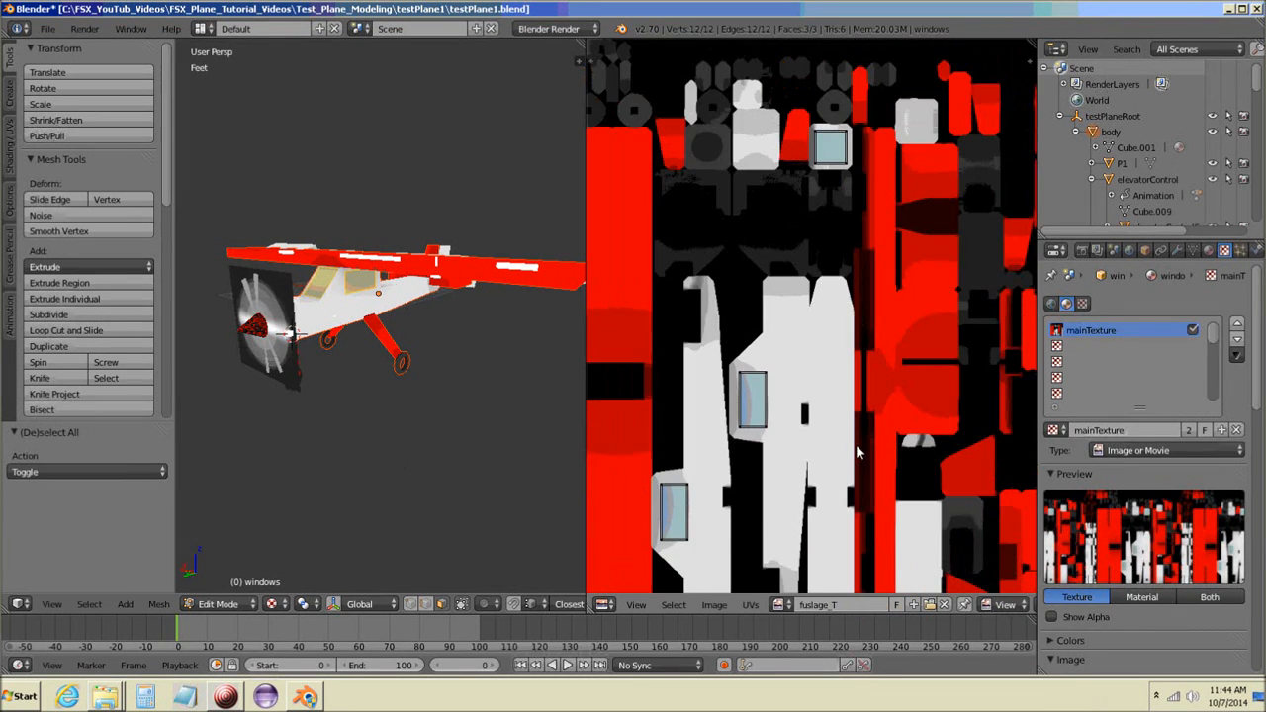
{"action": "scroll", "coordinate": [856, 444], "scroll_direction": "down", "scroll_amount": 2}
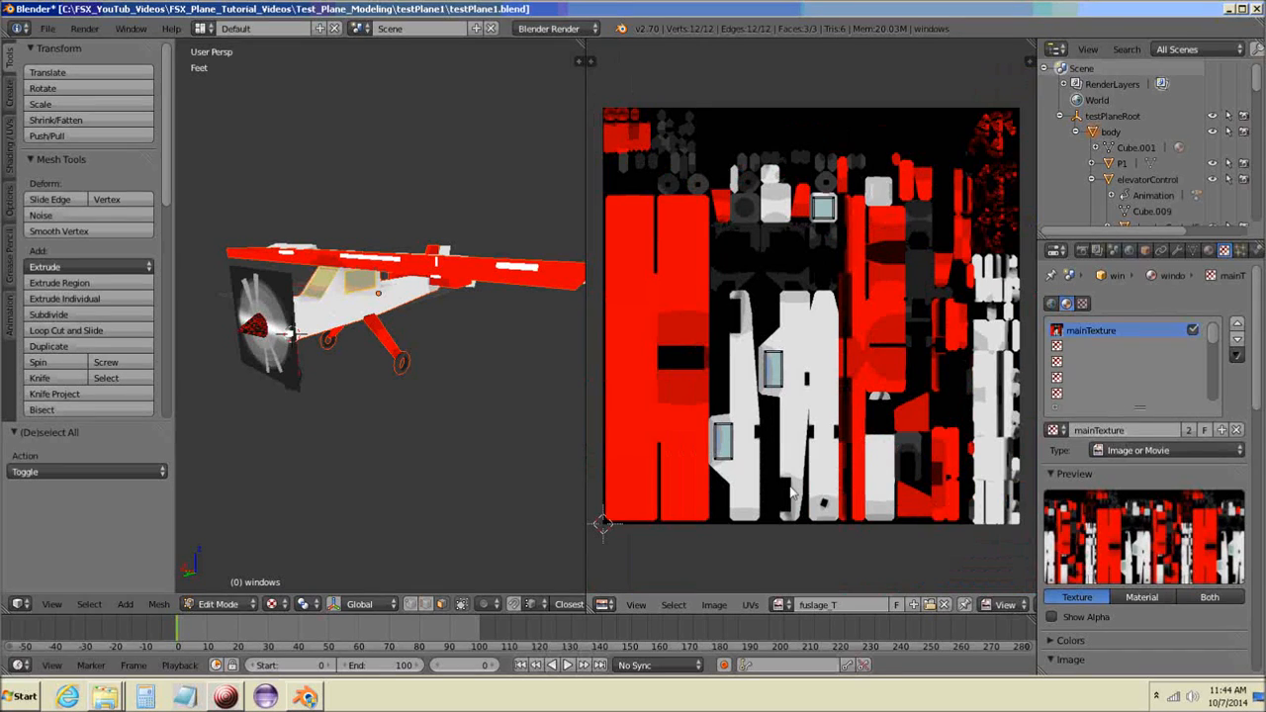
{"action": "left_click", "coordinate": [635, 604]}
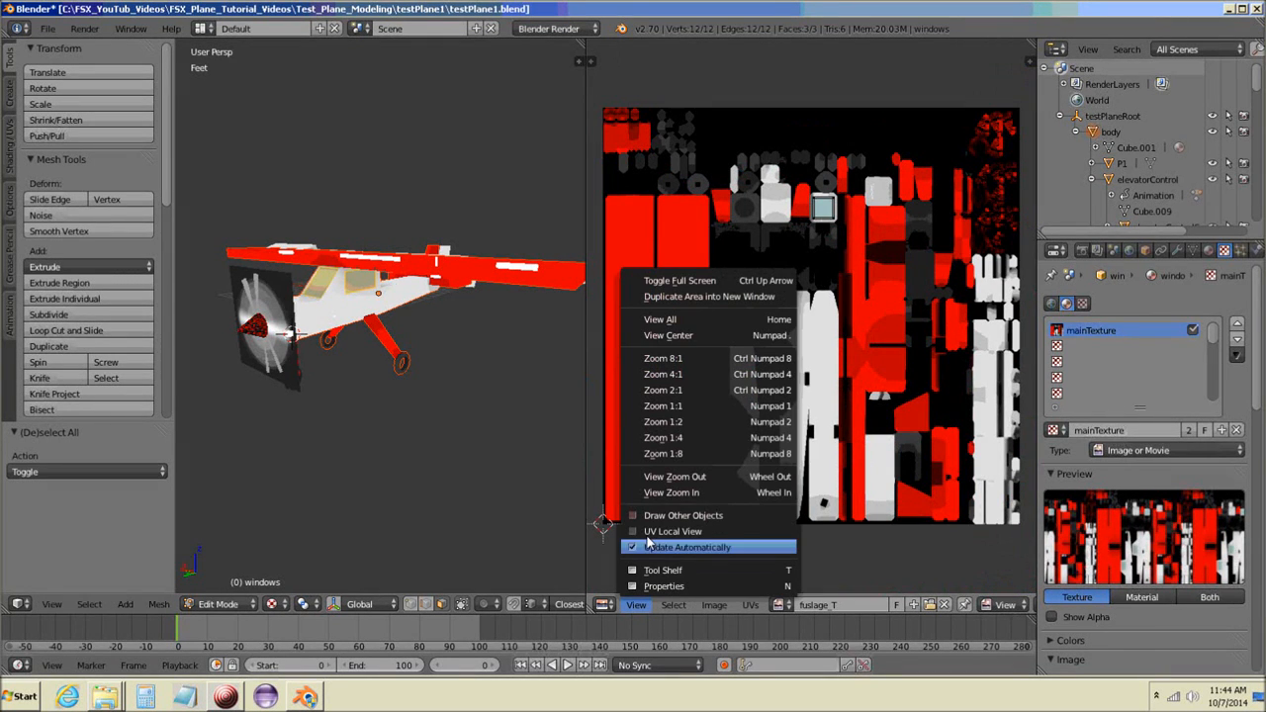
{"action": "left_click", "coordinate": [635, 516]}
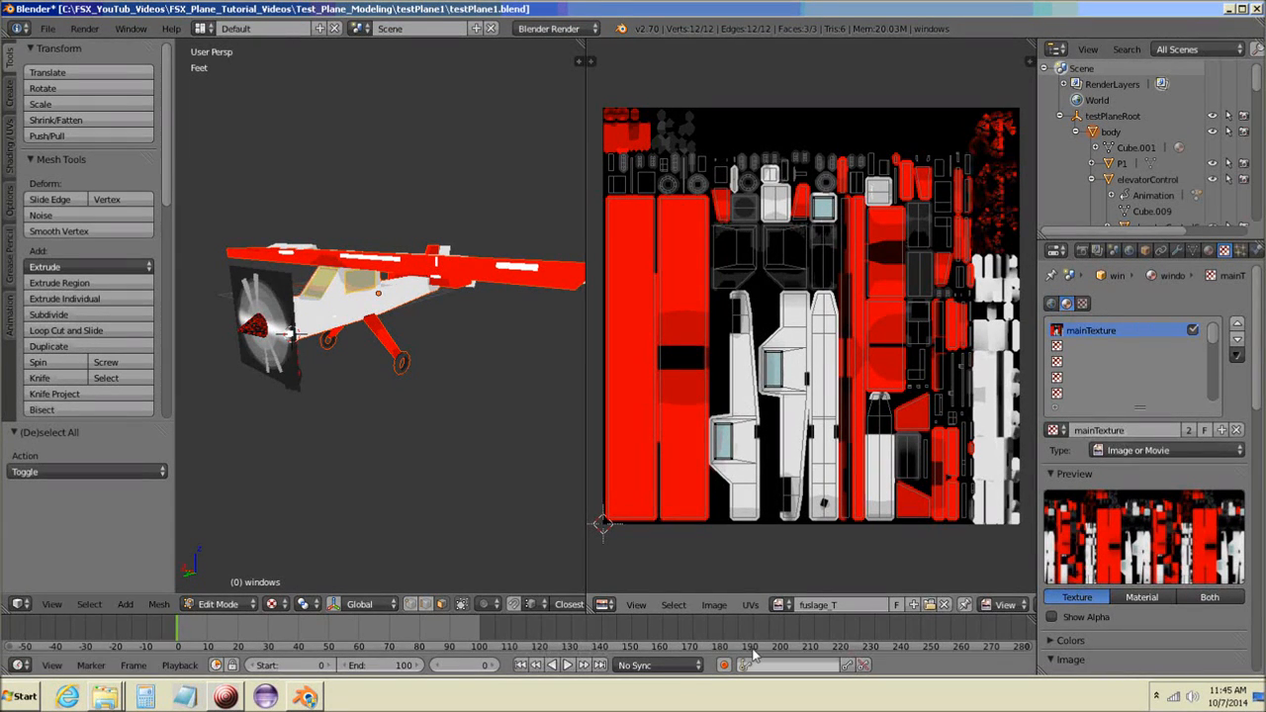
Export the windows' UV layout as testPlane1_UV.png into the testPlane1 project's textures folder
{"action": "left_click", "coordinate": [749, 605]}
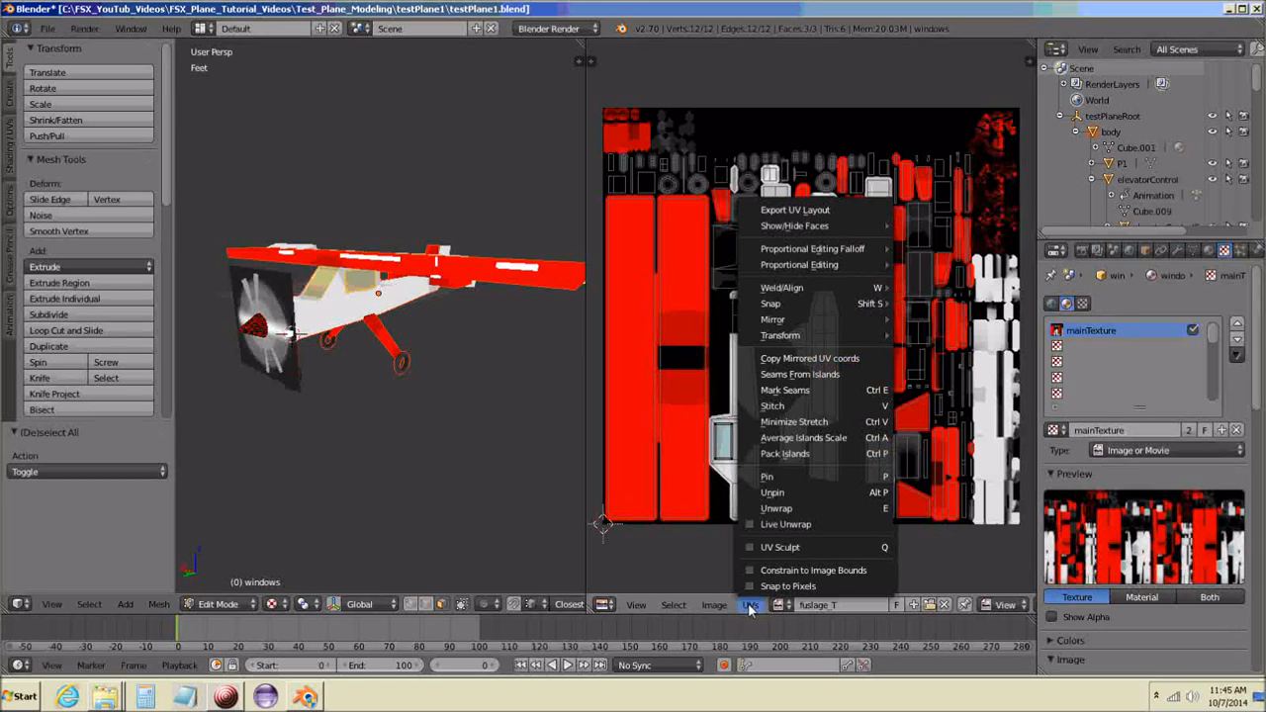
{"action": "left_click", "coordinate": [796, 211]}
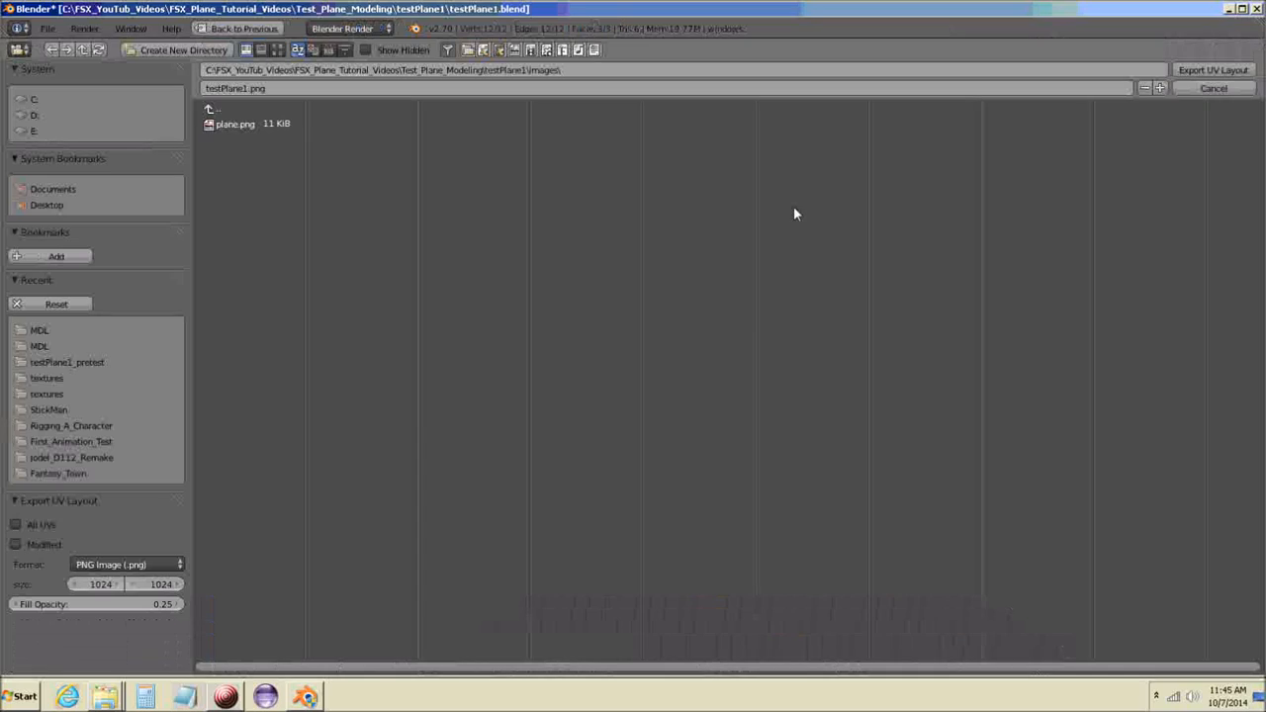
{"action": "left_click", "coordinate": [240, 109]}
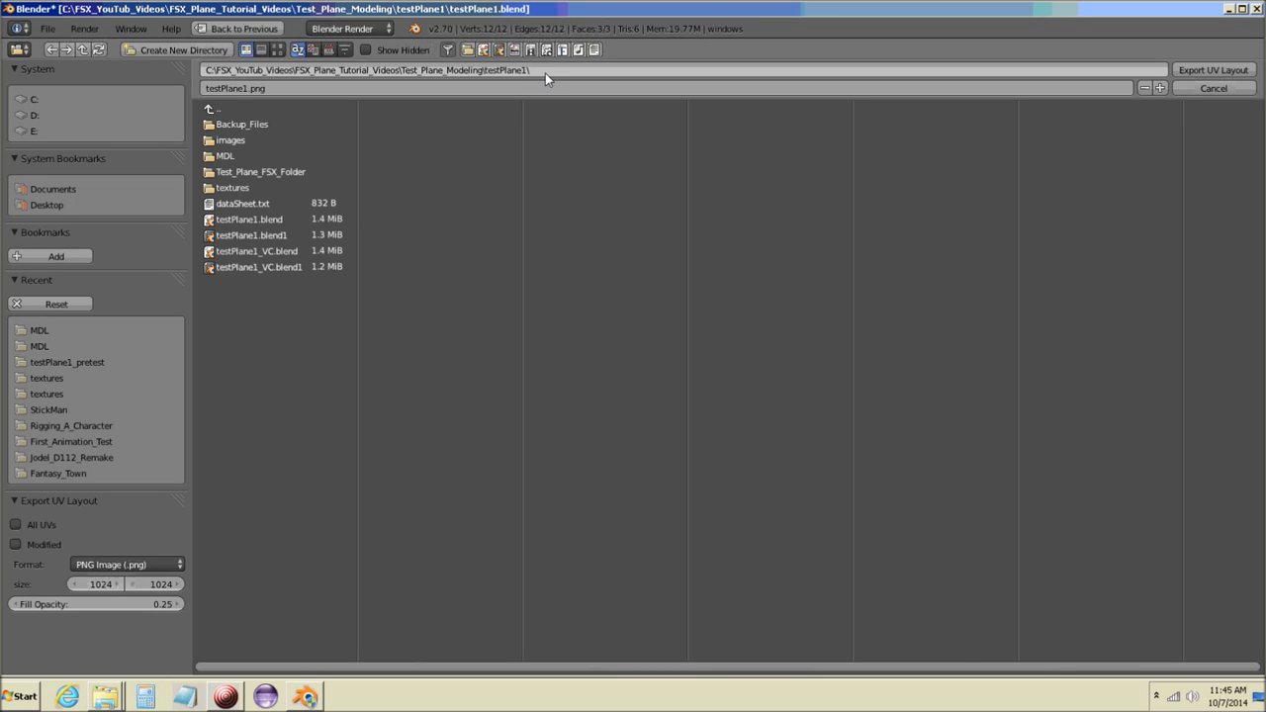
{"action": "left_click", "coordinate": [210, 188]}
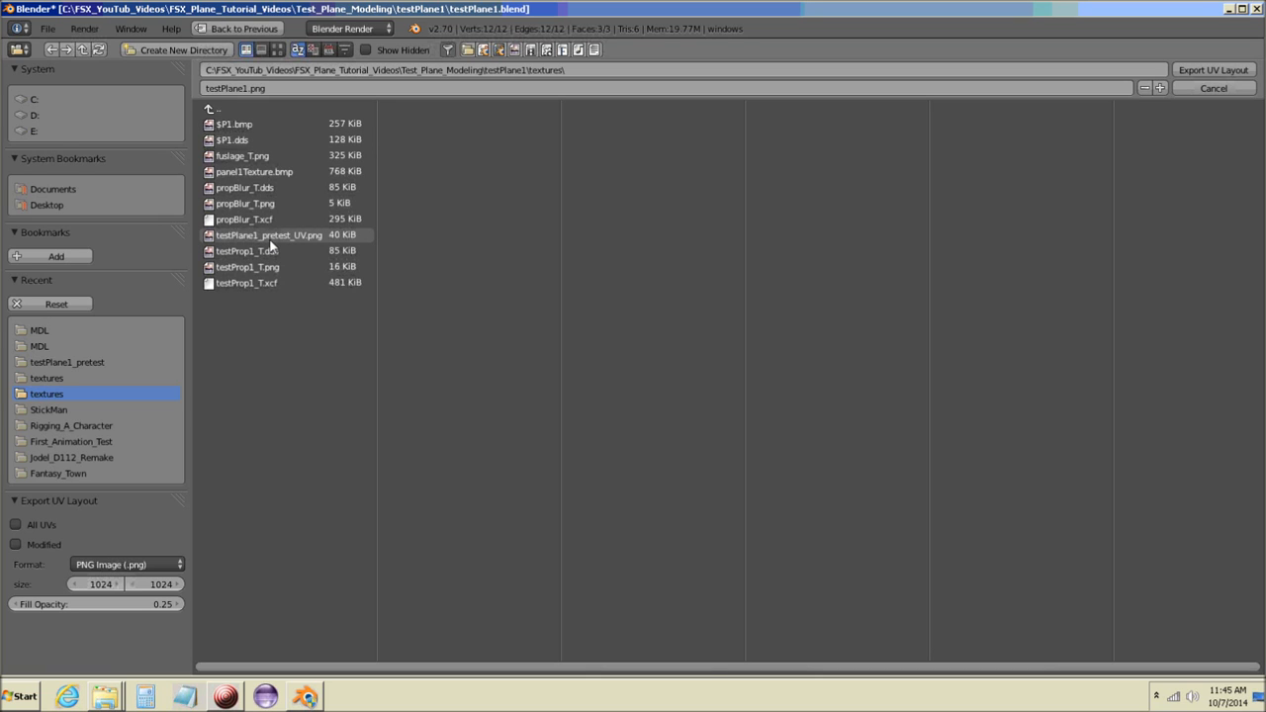
{"action": "left_click", "coordinate": [250, 89]}
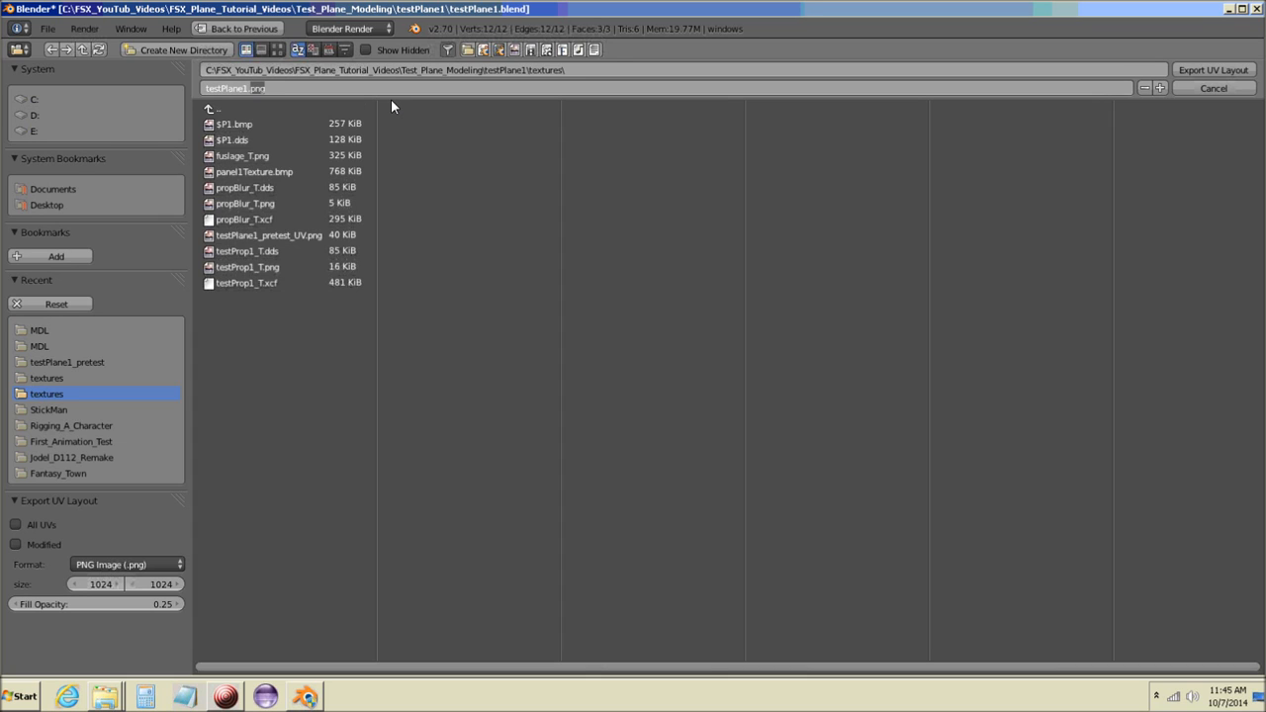
{"action": "key", "text": "BackSpace"}
{"action": "type", "text": "_UV"}
{"action": "key", "text": "Return"}
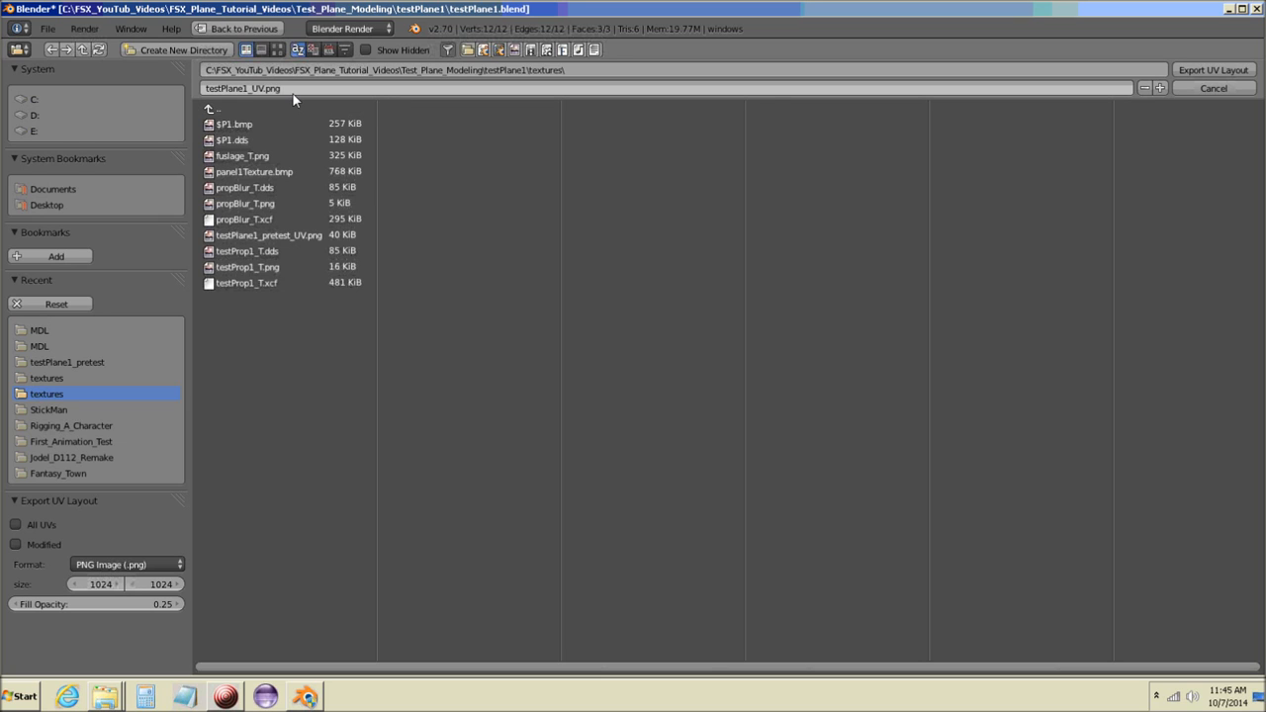
{"action": "left_click", "coordinate": [1226, 72]}
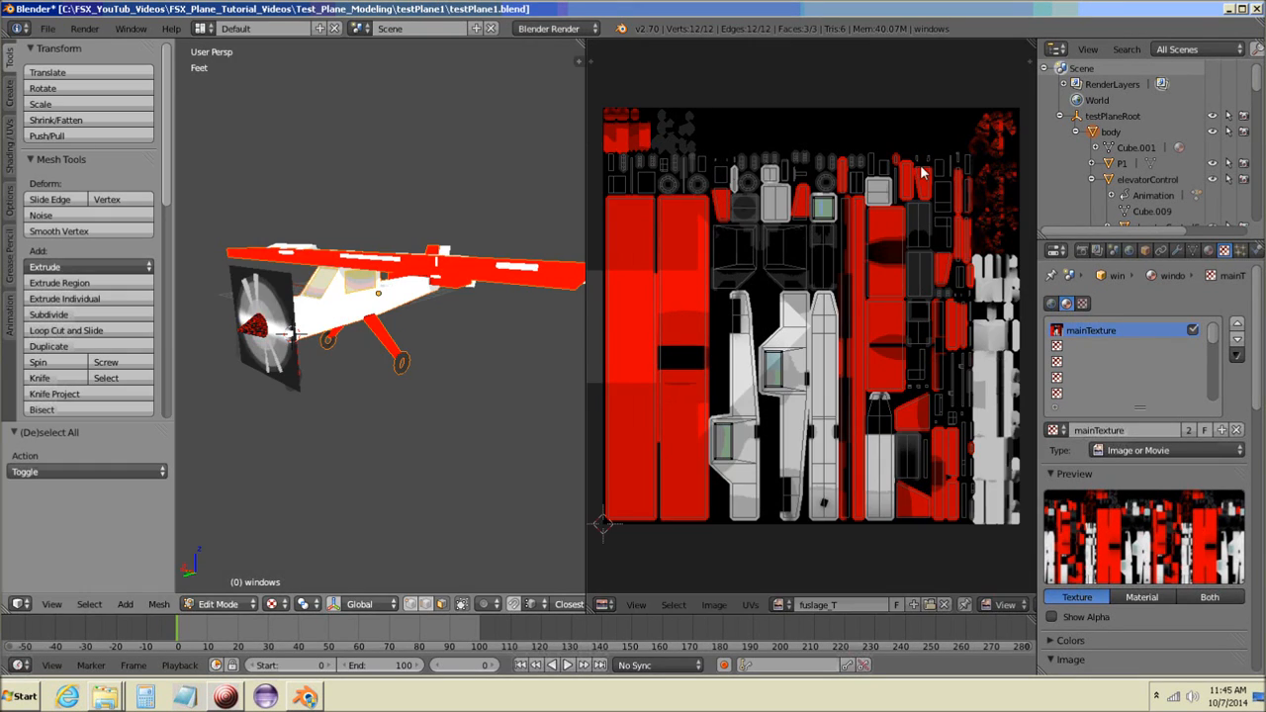
Merge the UV/Image Editor area back into the 3D view, return to Object Mode and deselect everything
{"action": "left_click_drag", "start_coordinate": [921, 167], "coordinate": [911, 182]}
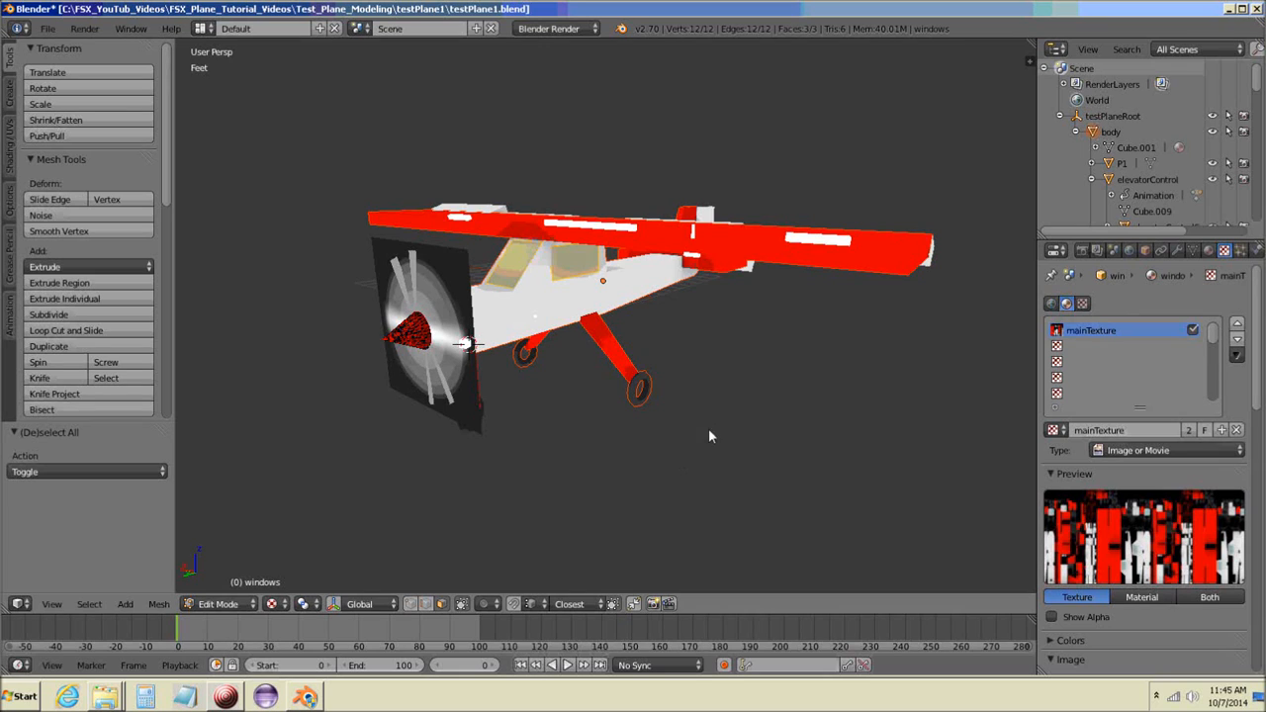
{"action": "key", "text": "a"}
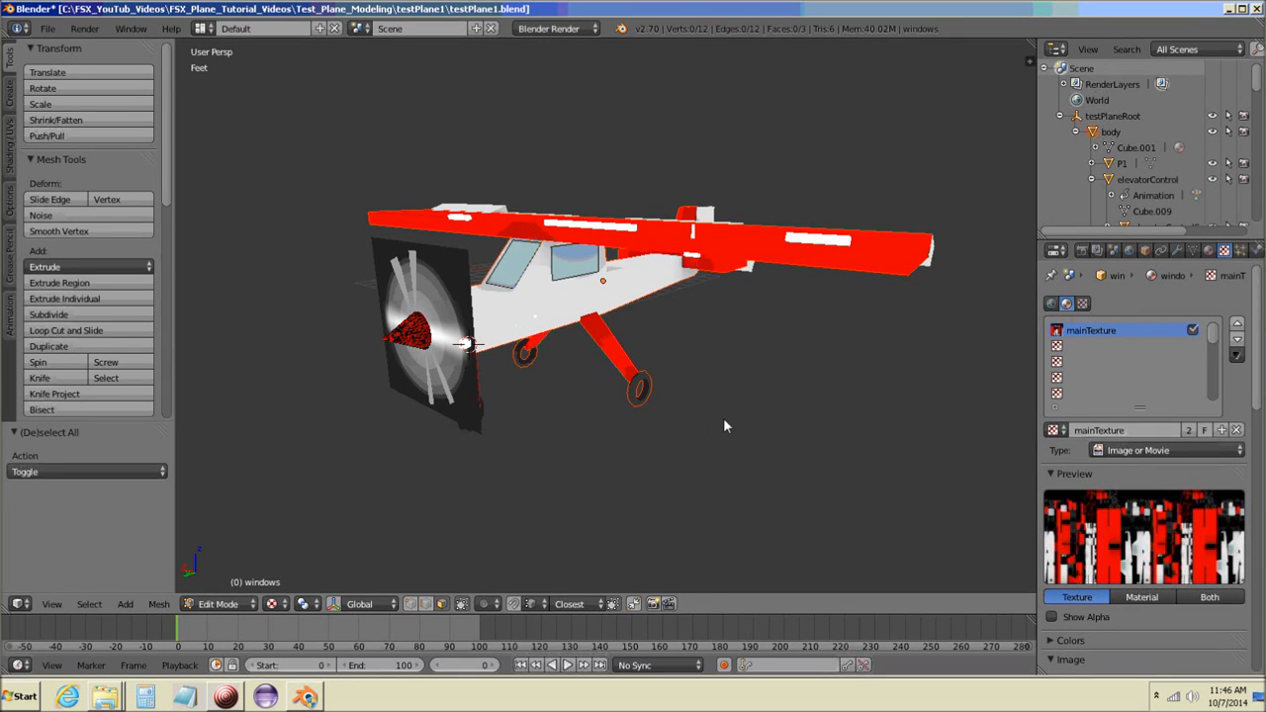
{"action": "key", "text": "Tab"}
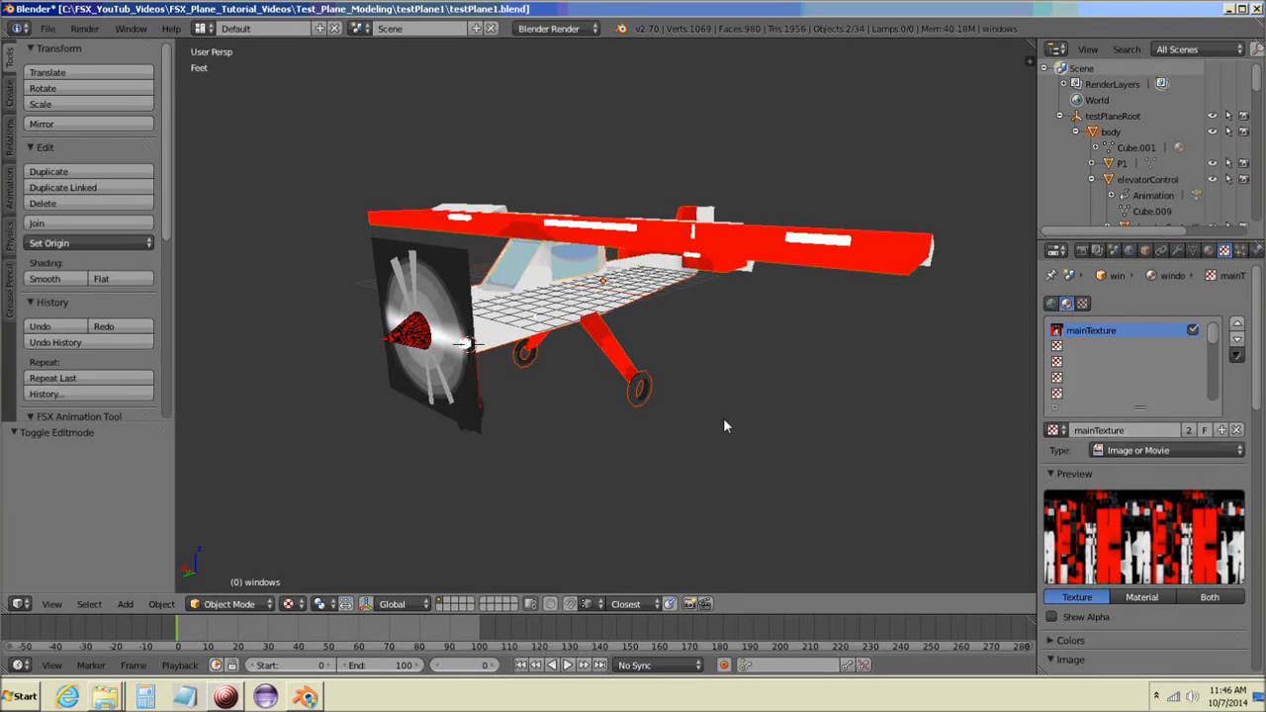
{"action": "key", "text": "a"}
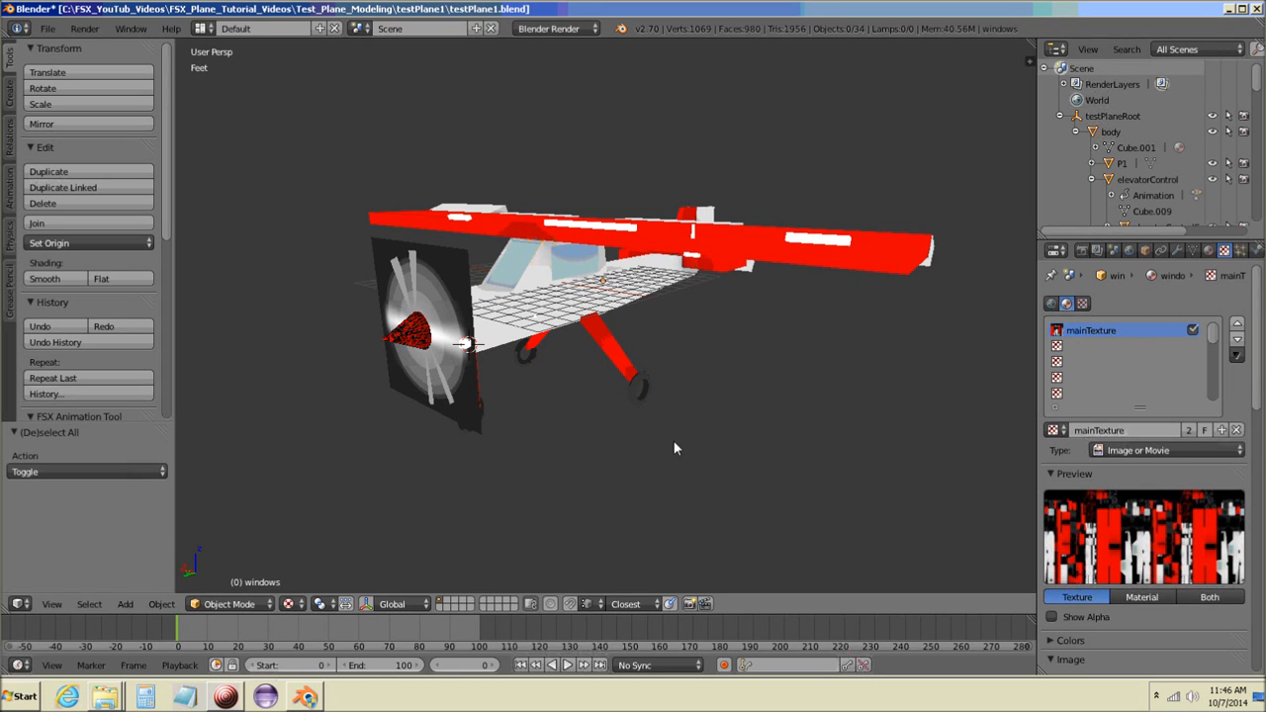
Save the testPlane1.blend file and close Blender
{"action": "left_click", "coordinate": [47, 28]}
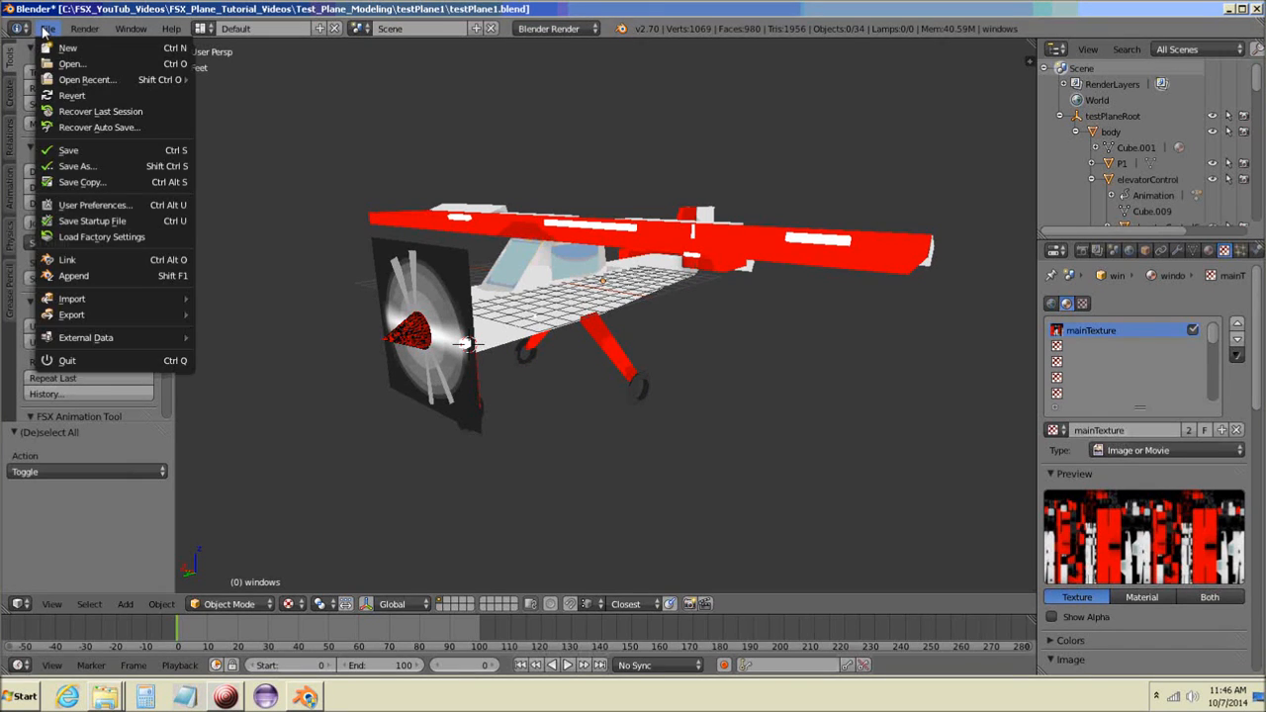
{"action": "left_click", "coordinate": [74, 152]}
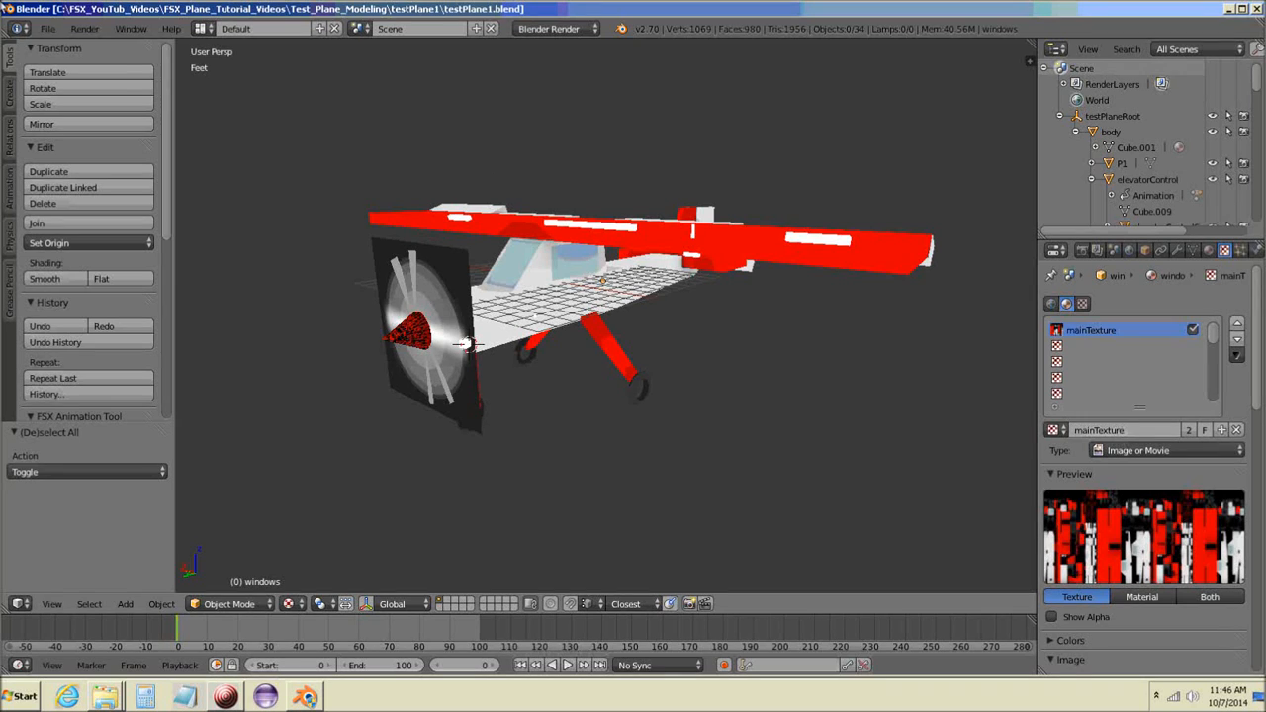
{"action": "left_click", "coordinate": [1257, 9]}
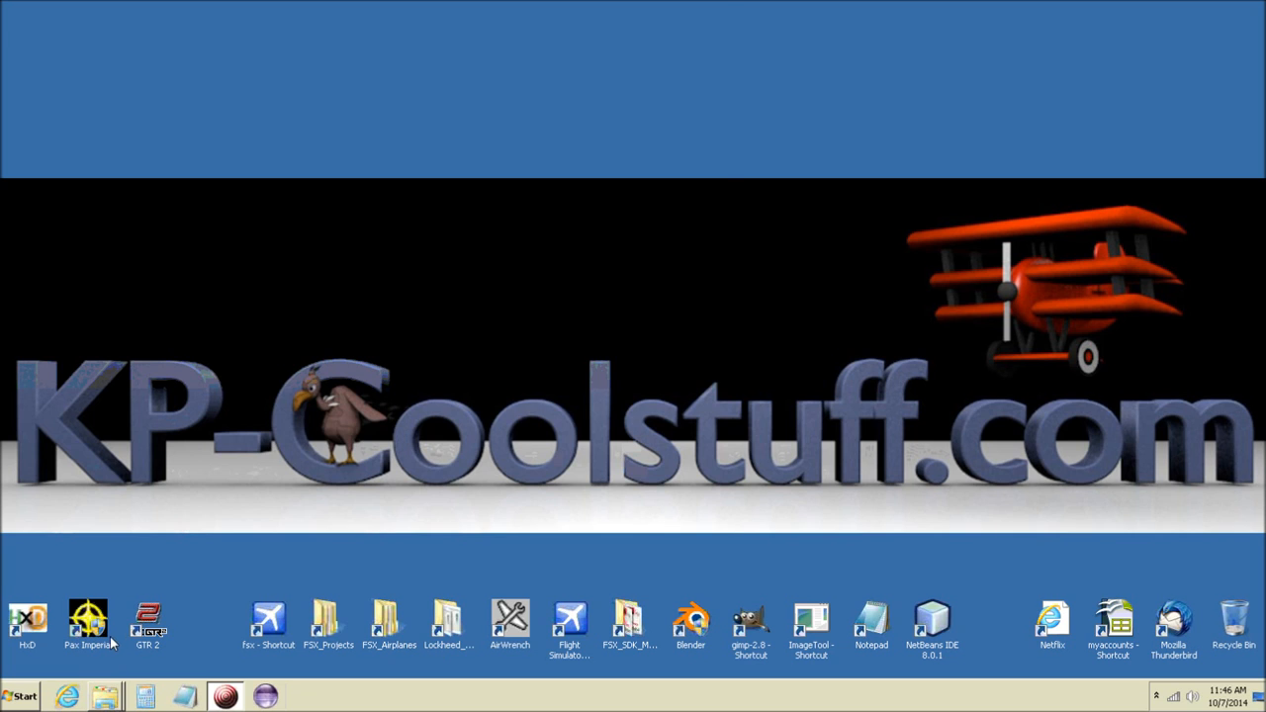
Permanently delete the testPlane1_pretest_UV image from the textures folder in Windows Explorer
{"action": "left_click", "coordinate": [107, 698]}
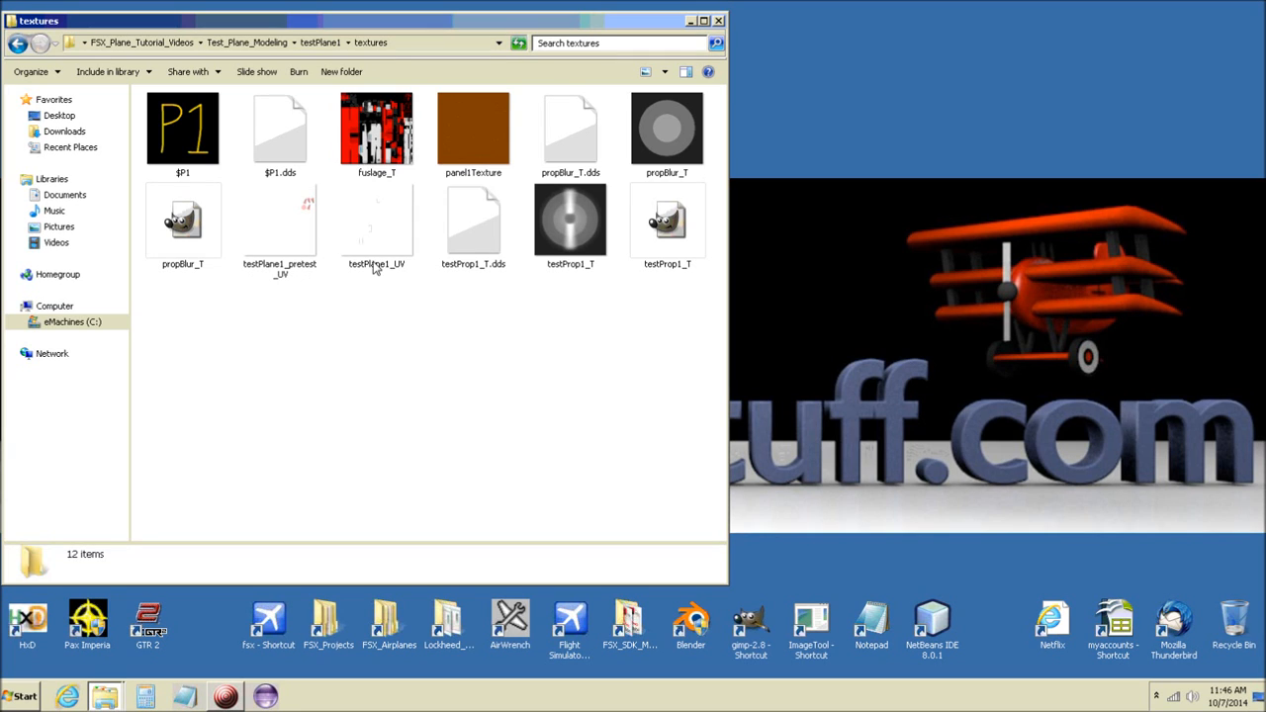
{"action": "left_click", "coordinate": [272, 227]}
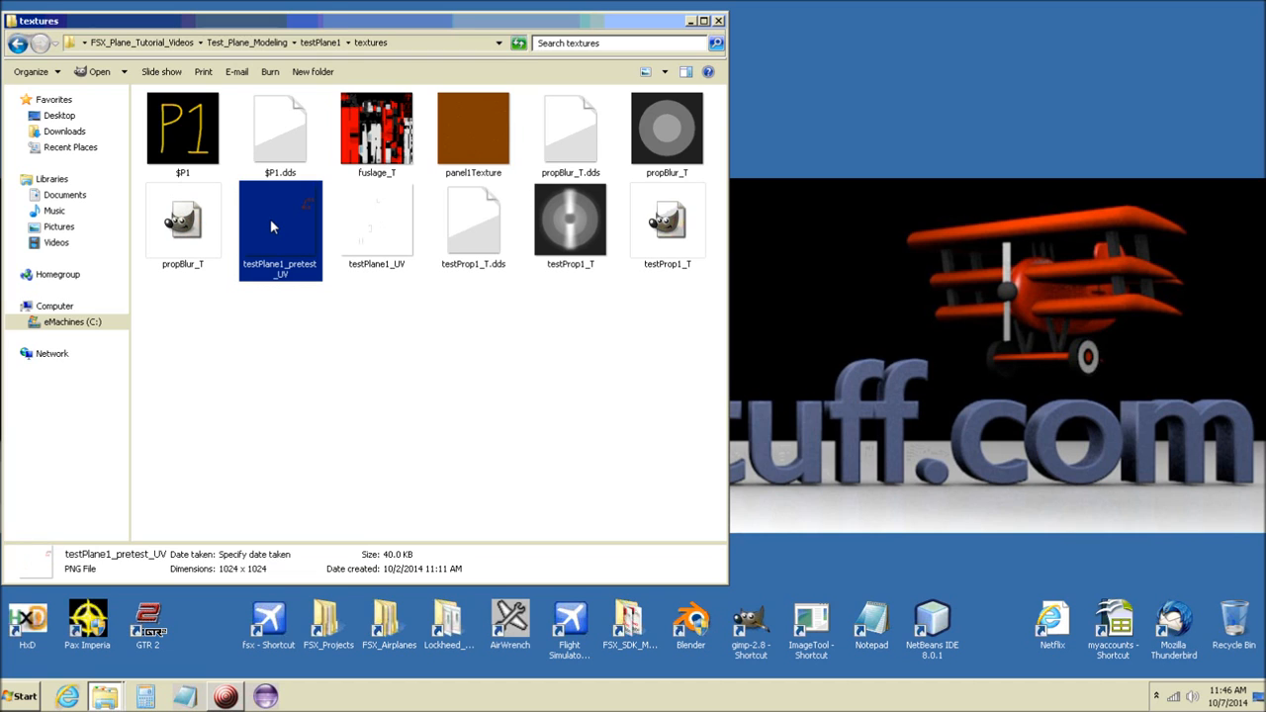
{"action": "key", "text": "shift+Delete"}
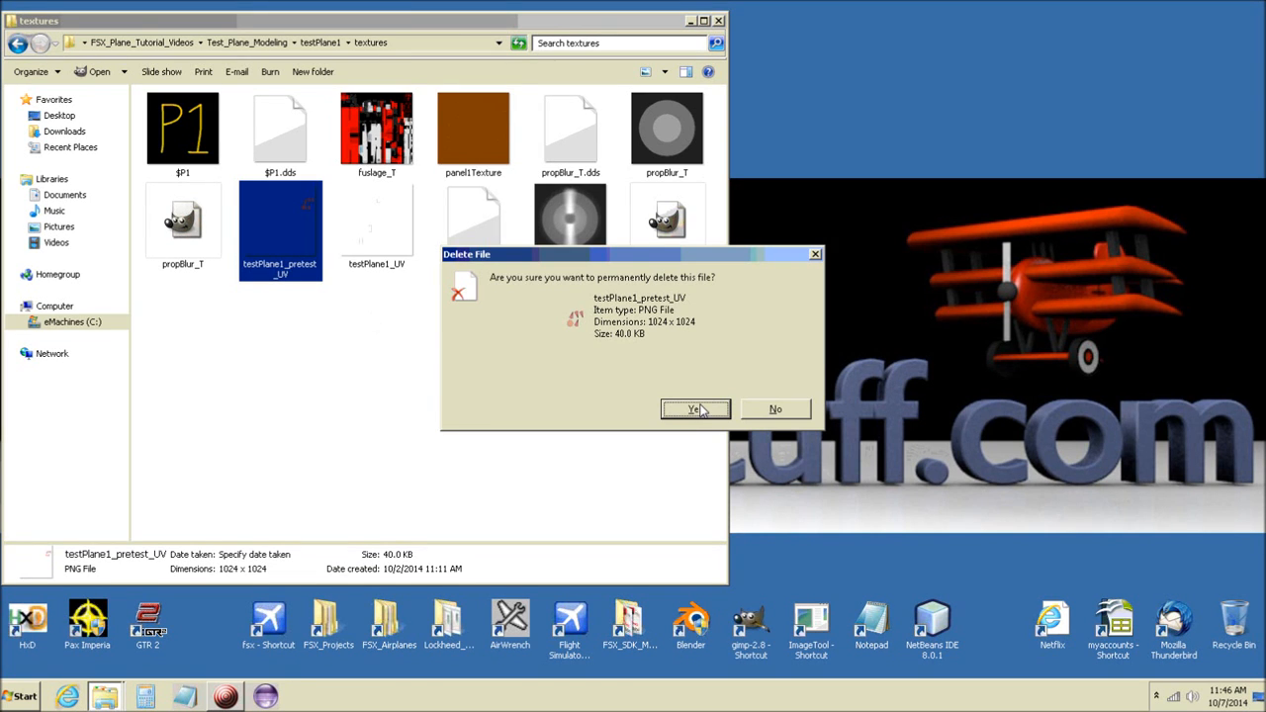
{"action": "left_click", "coordinate": [698, 409]}
Locate testPlane1_UV and fuslage_T in the textures folder, minimize Windows Explorer and open fuslage_T.png in GIMP
{"action": "left_click", "coordinate": [278, 225]}
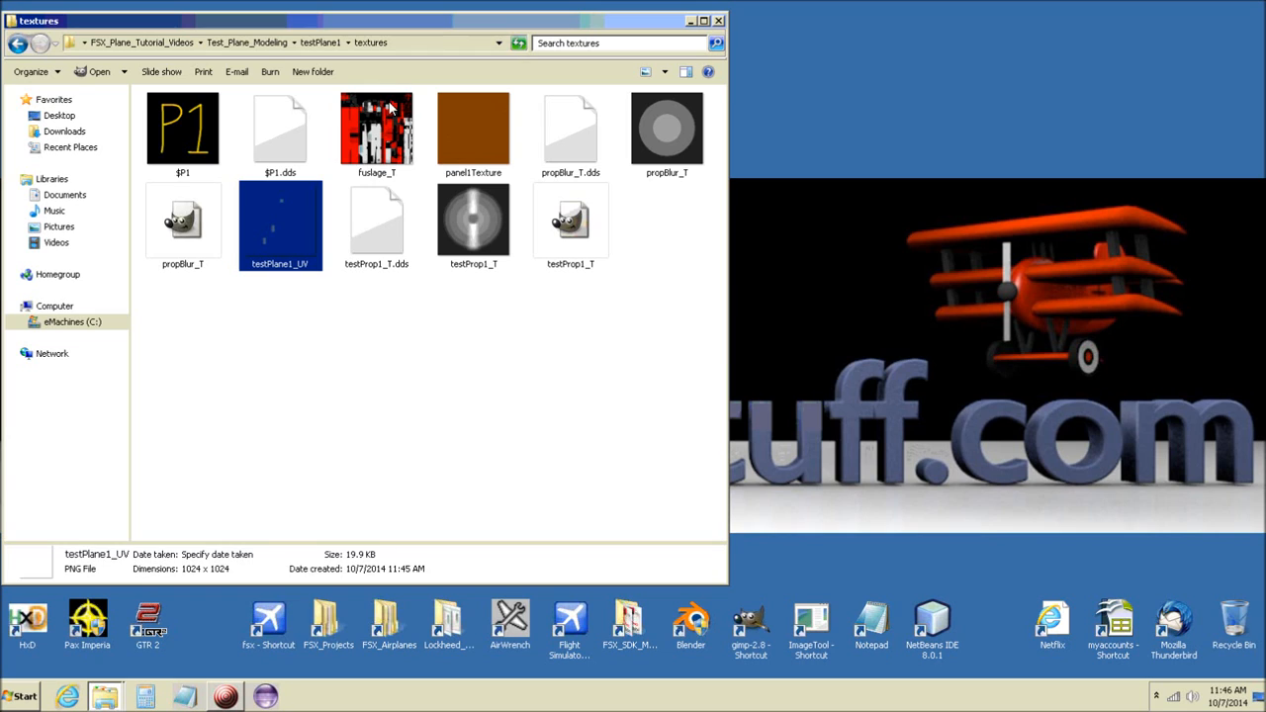
{"action": "left_click", "coordinate": [380, 137]}
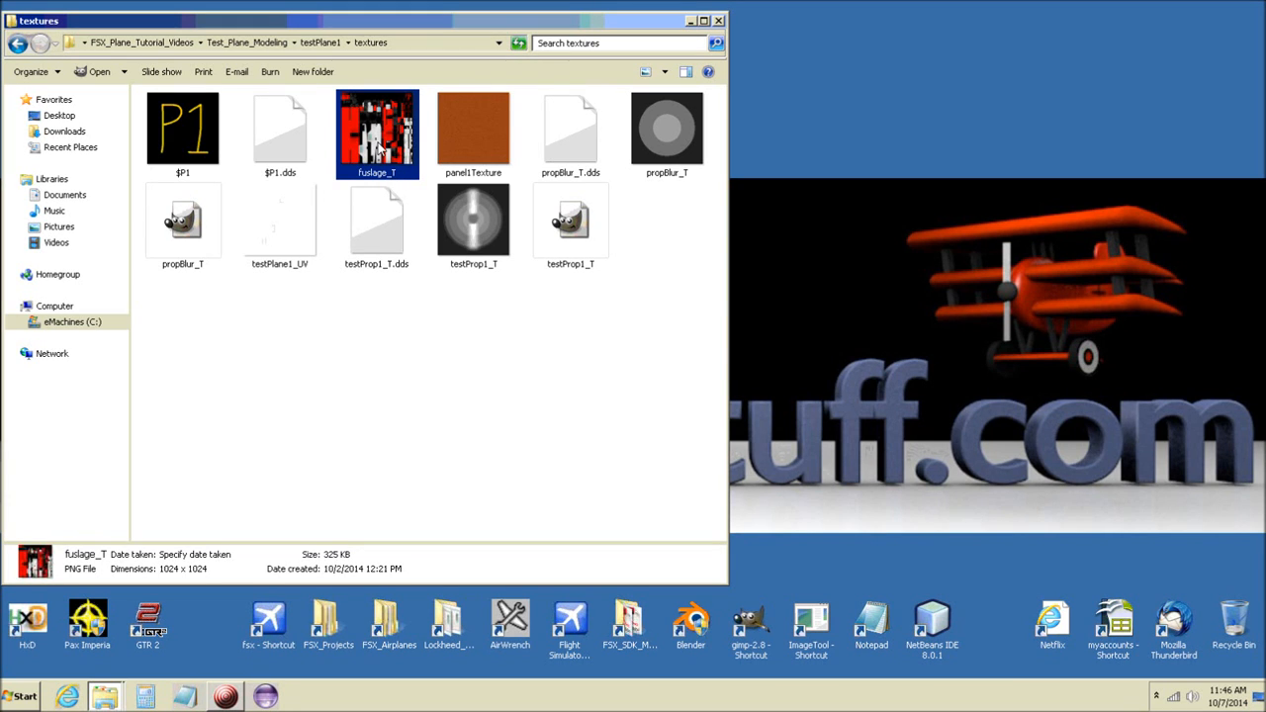
{"action": "left_click", "coordinate": [691, 21]}
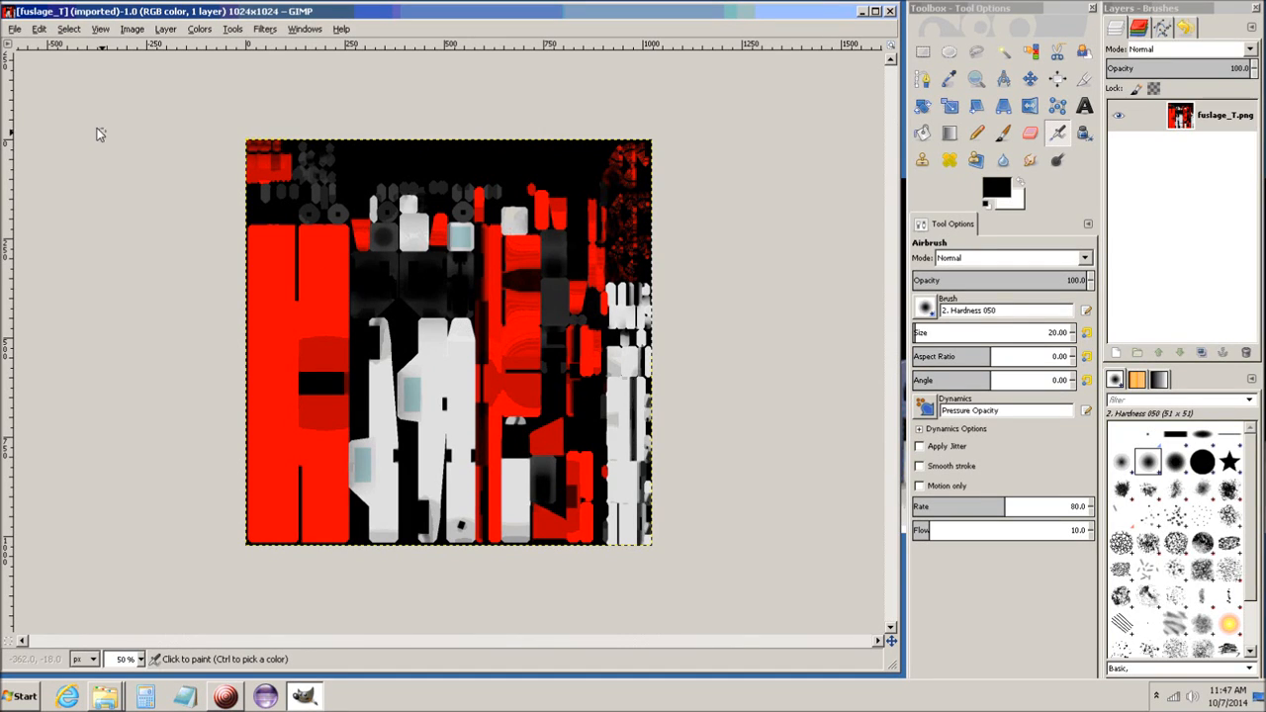
Add testPlane1_UV.png as a layer above the fuselage texture and check its window outlines with the fuslage_T.png layer temporarily hidden
{"action": "left_click", "coordinate": [15, 29]}
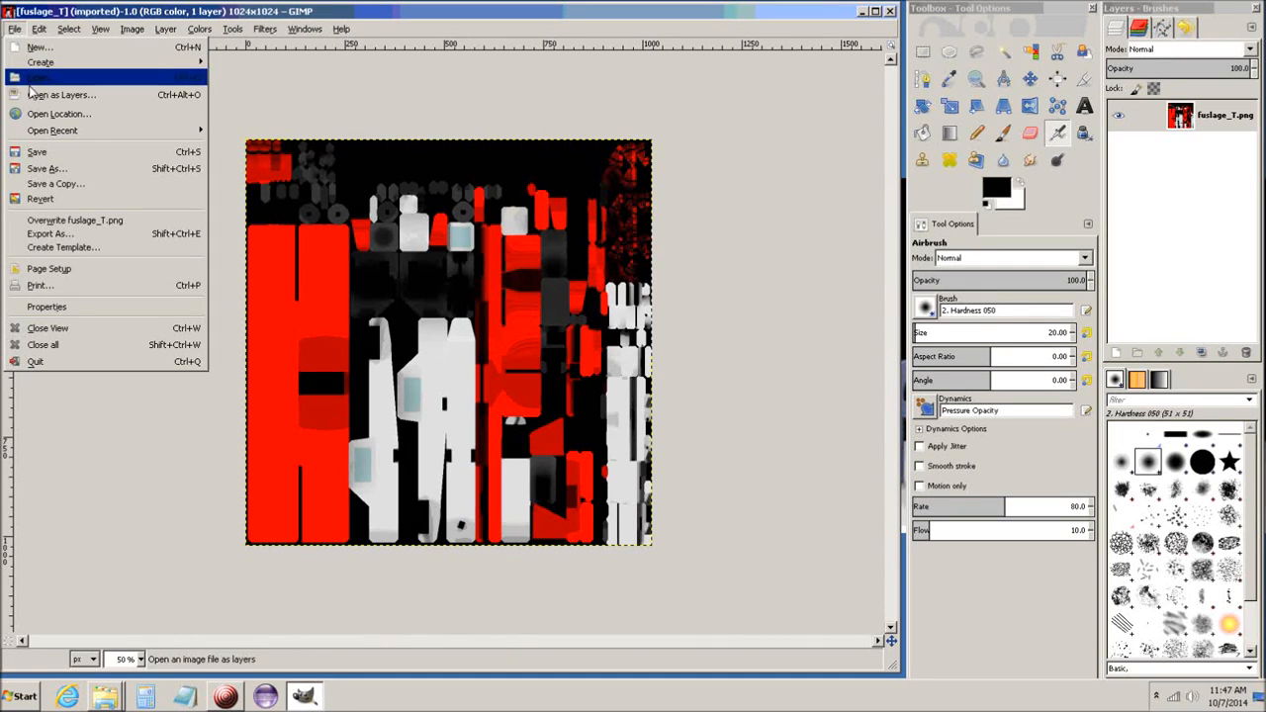
{"action": "left_click", "coordinate": [81, 96]}
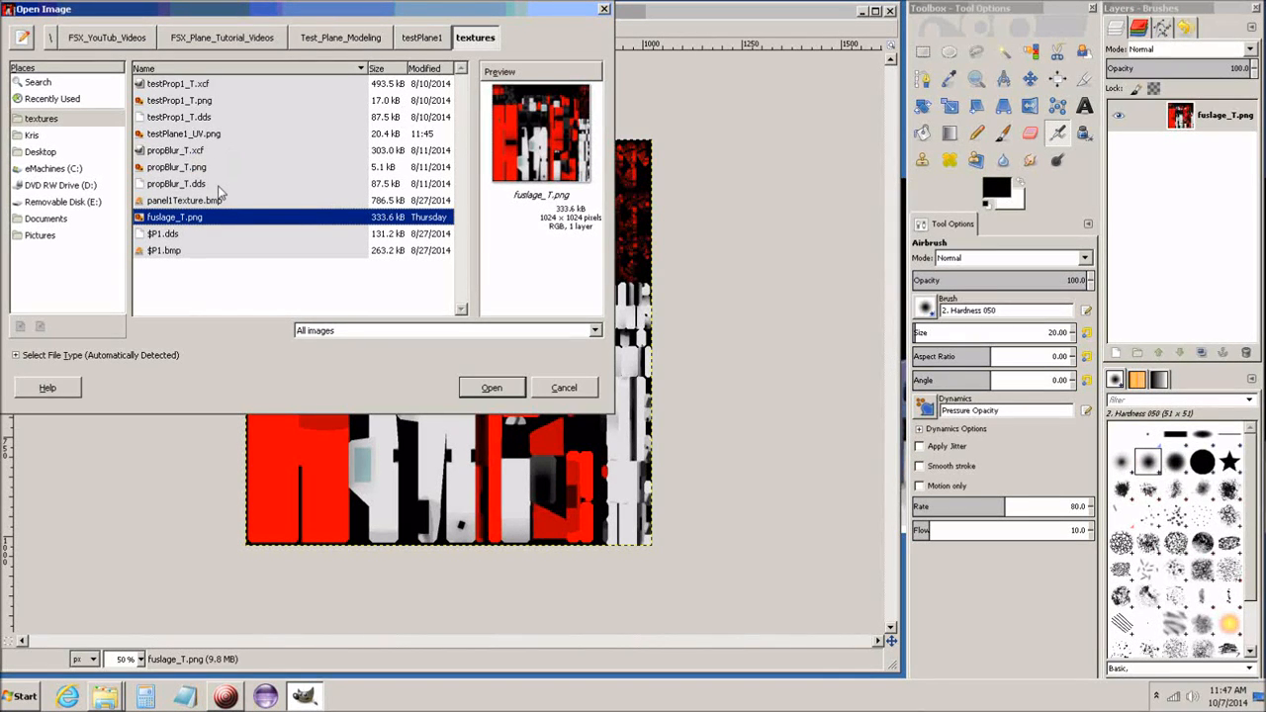
{"action": "left_click", "coordinate": [145, 136]}
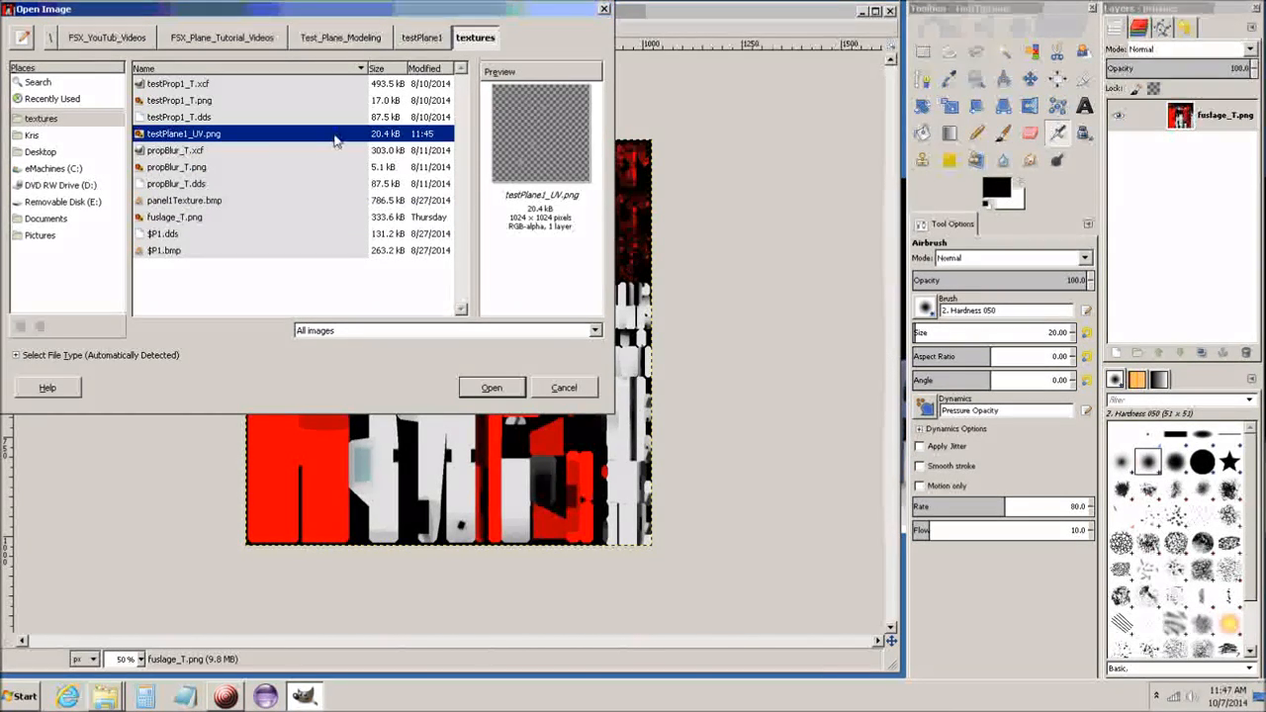
{"action": "left_click", "coordinate": [491, 387]}
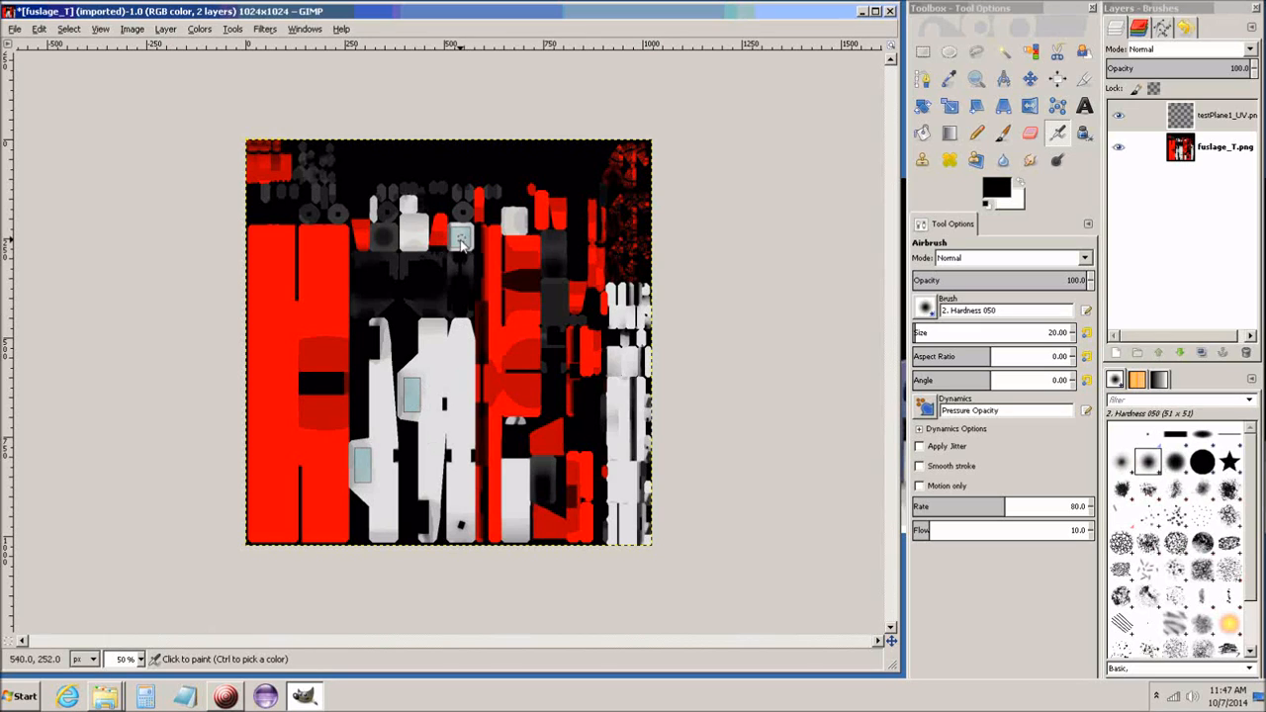
{"action": "left_click", "coordinate": [1120, 147]}
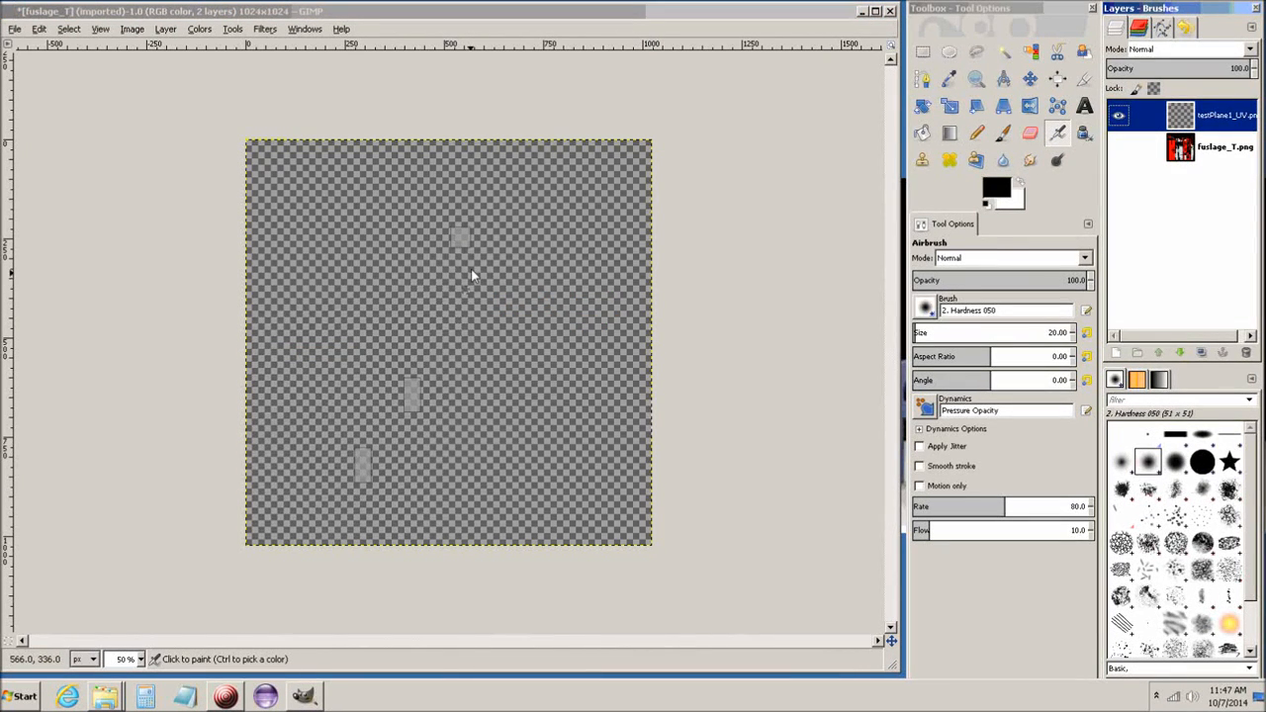
{"action": "left_click", "coordinate": [1118, 147]}
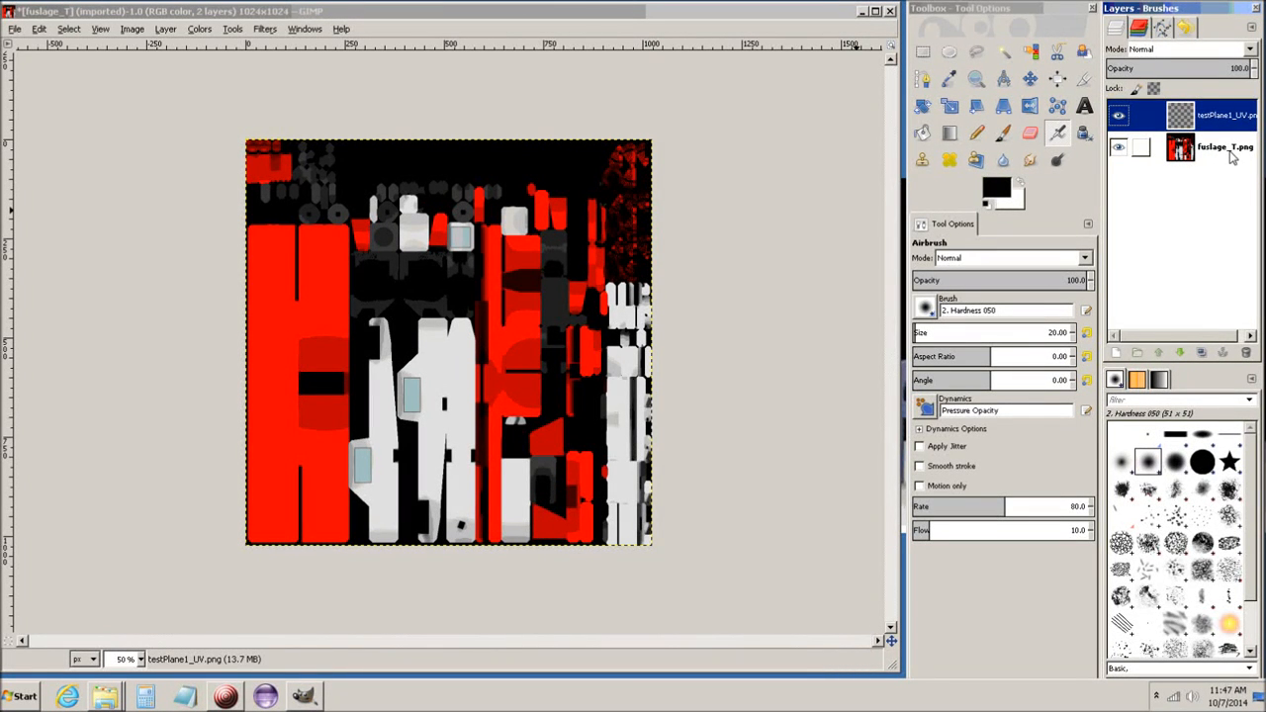
Add an alpha channel to the fuslage_T.png layer
{"action": "left_click", "coordinate": [1216, 148]}
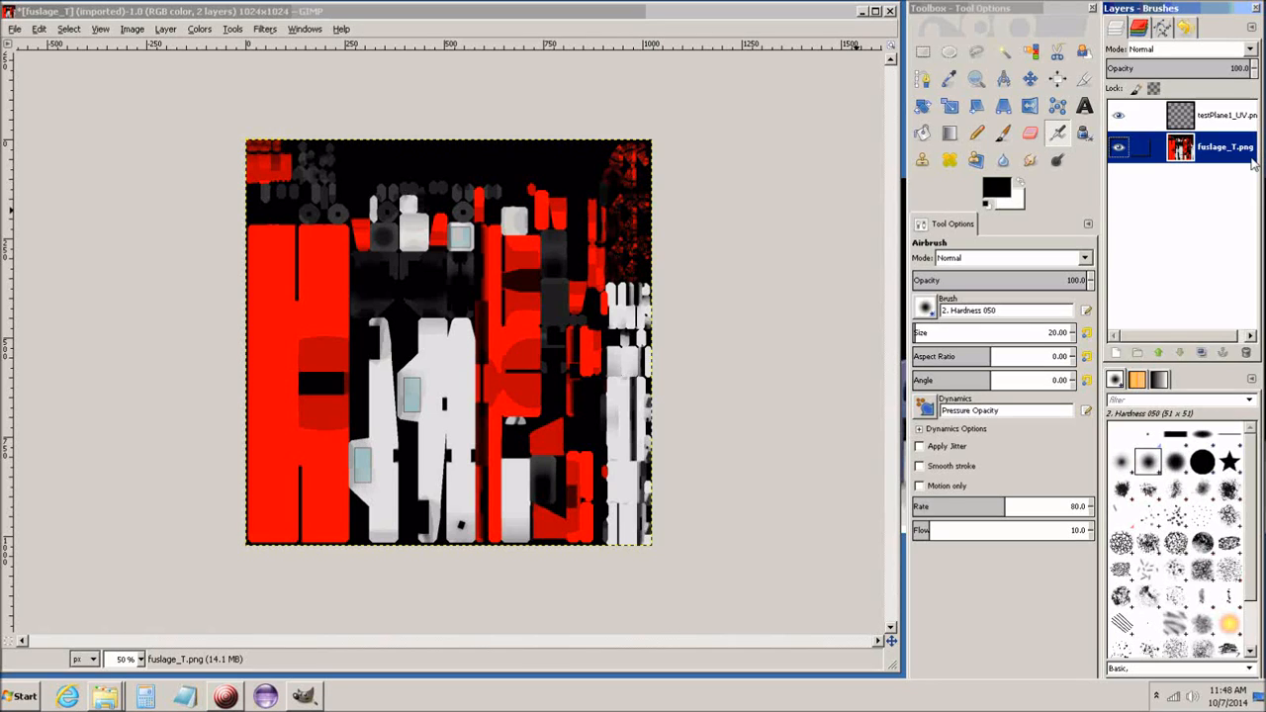
{"action": "left_click", "coordinate": [471, 14]}
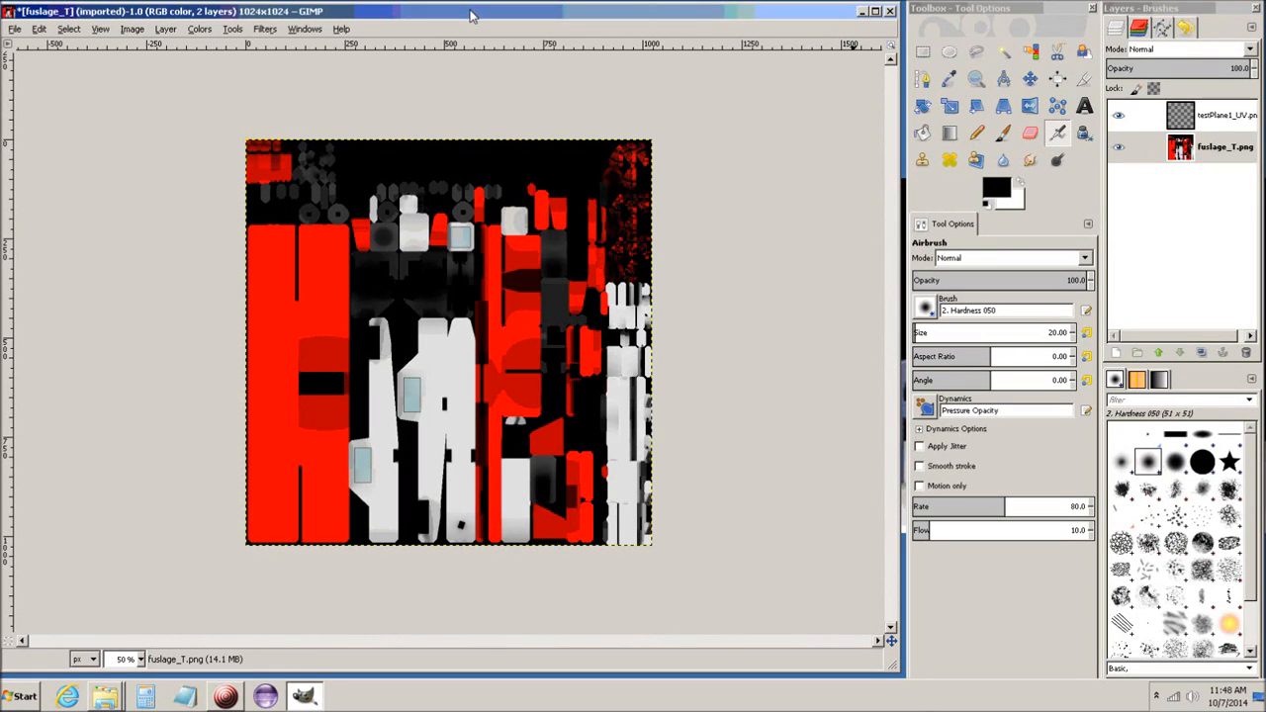
{"action": "left_click", "coordinate": [165, 30]}
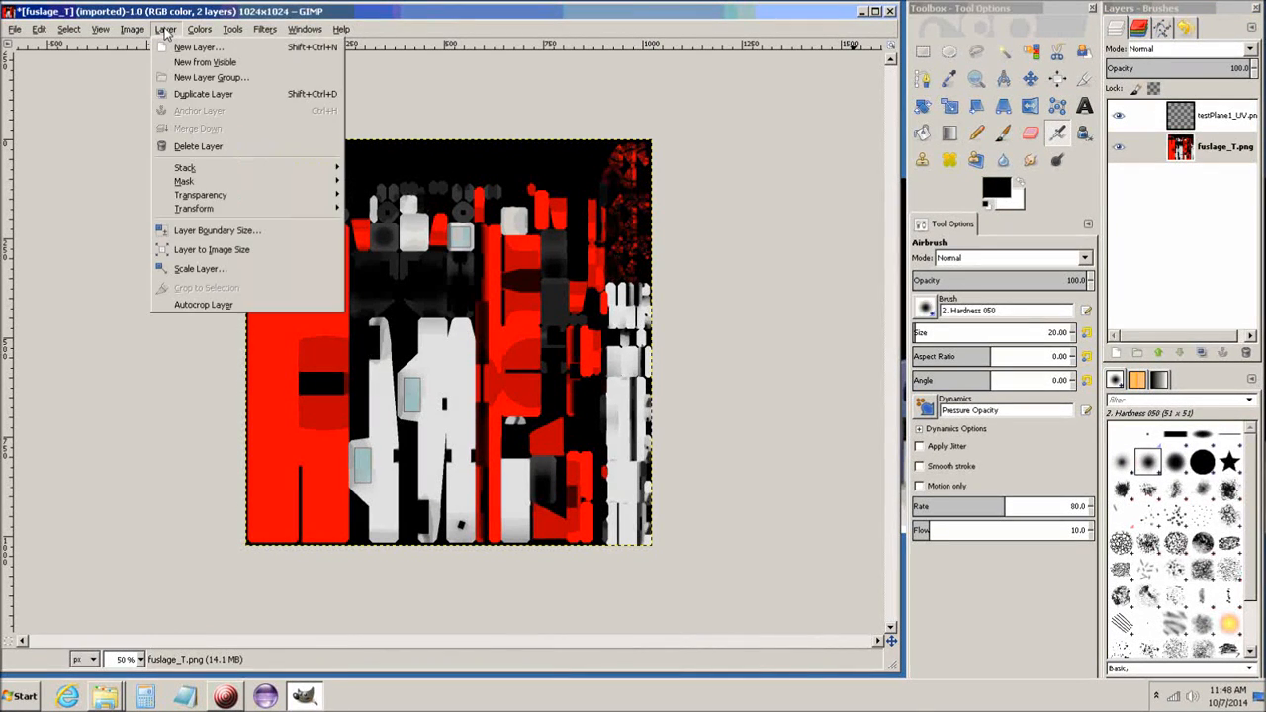
{"action": "mouse_move", "coordinate": [208, 197]}
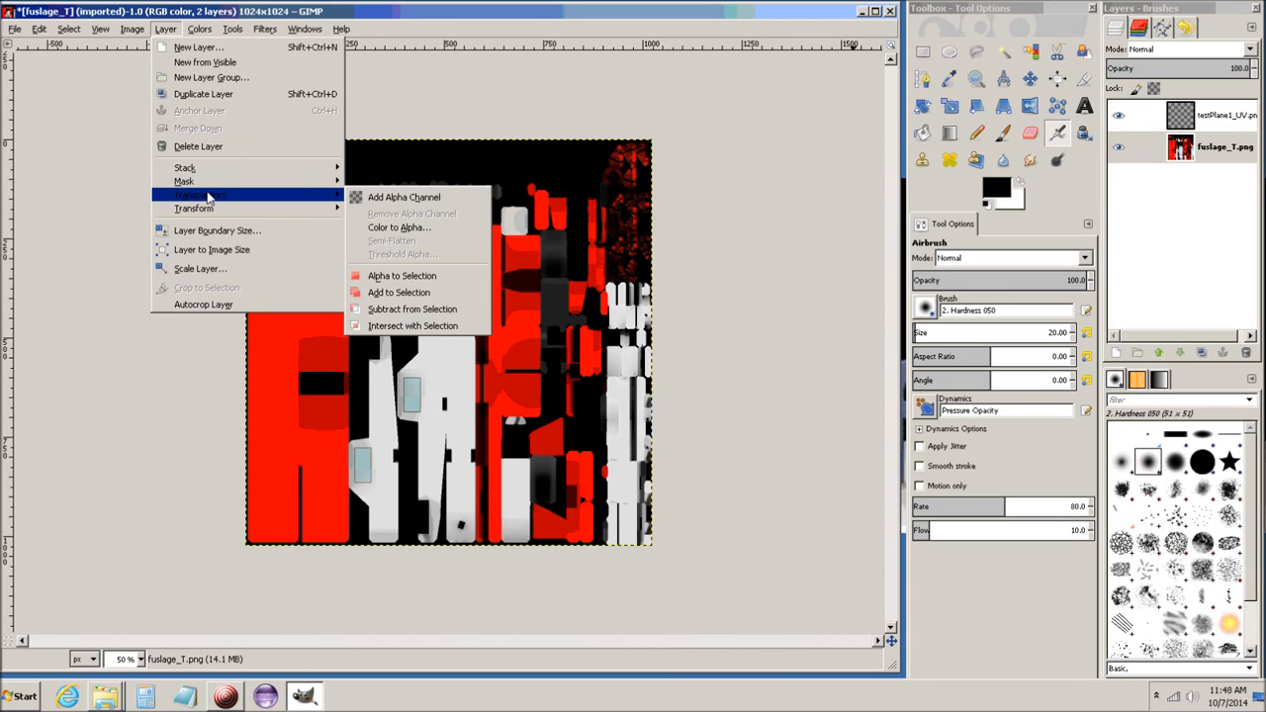
{"action": "left_click", "coordinate": [433, 202]}
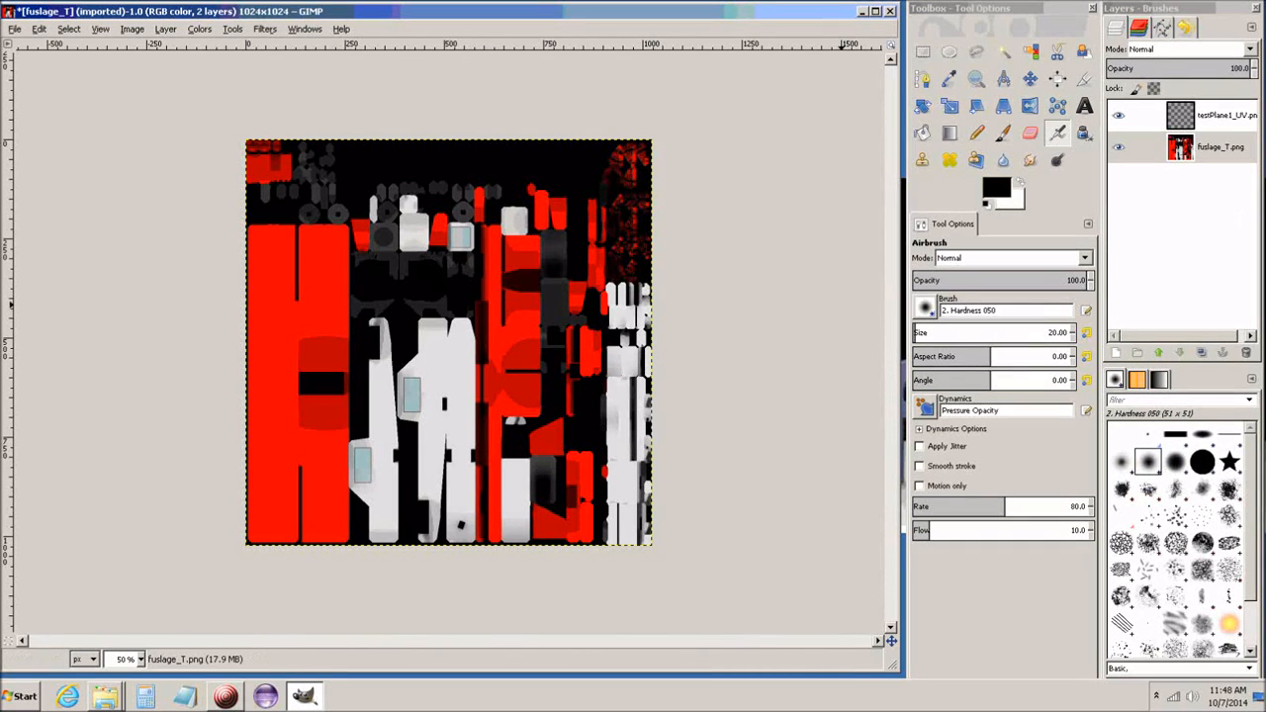
Add a layer mask to the fuslage_T.png layer, initialized to White (full opacity)
{"action": "left_click", "coordinate": [1196, 154]}
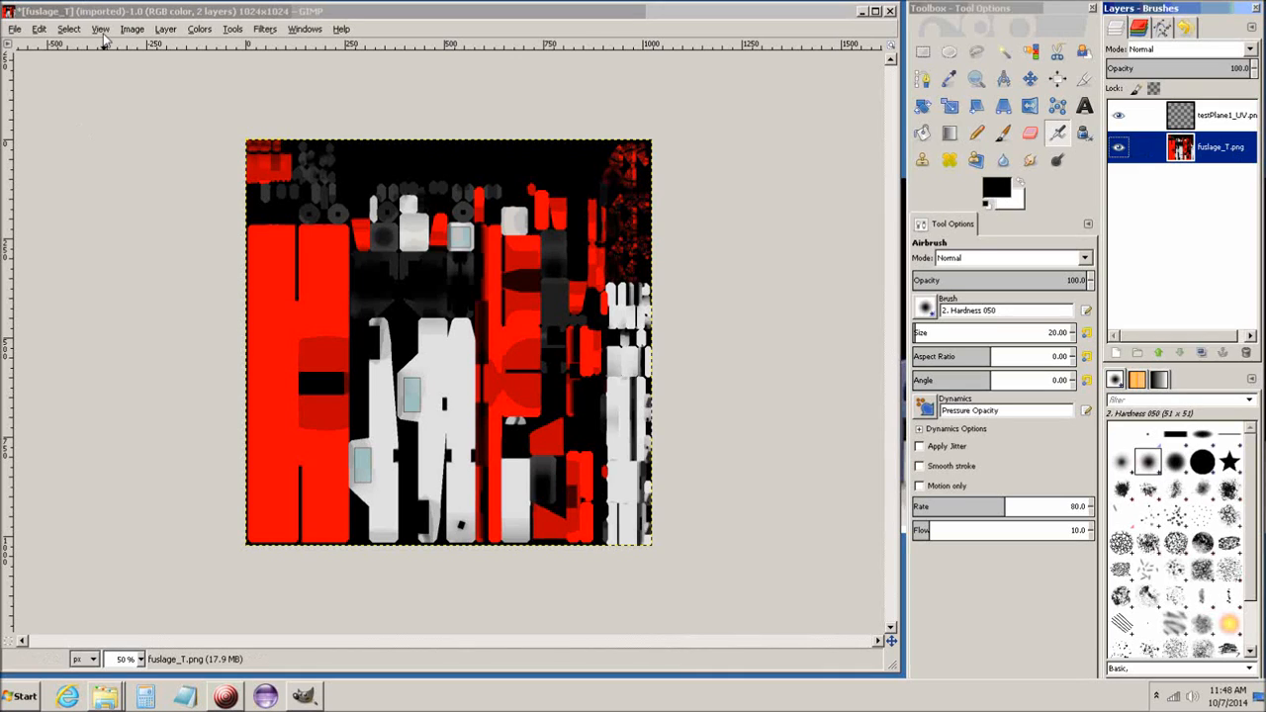
{"action": "left_click", "coordinate": [165, 30]}
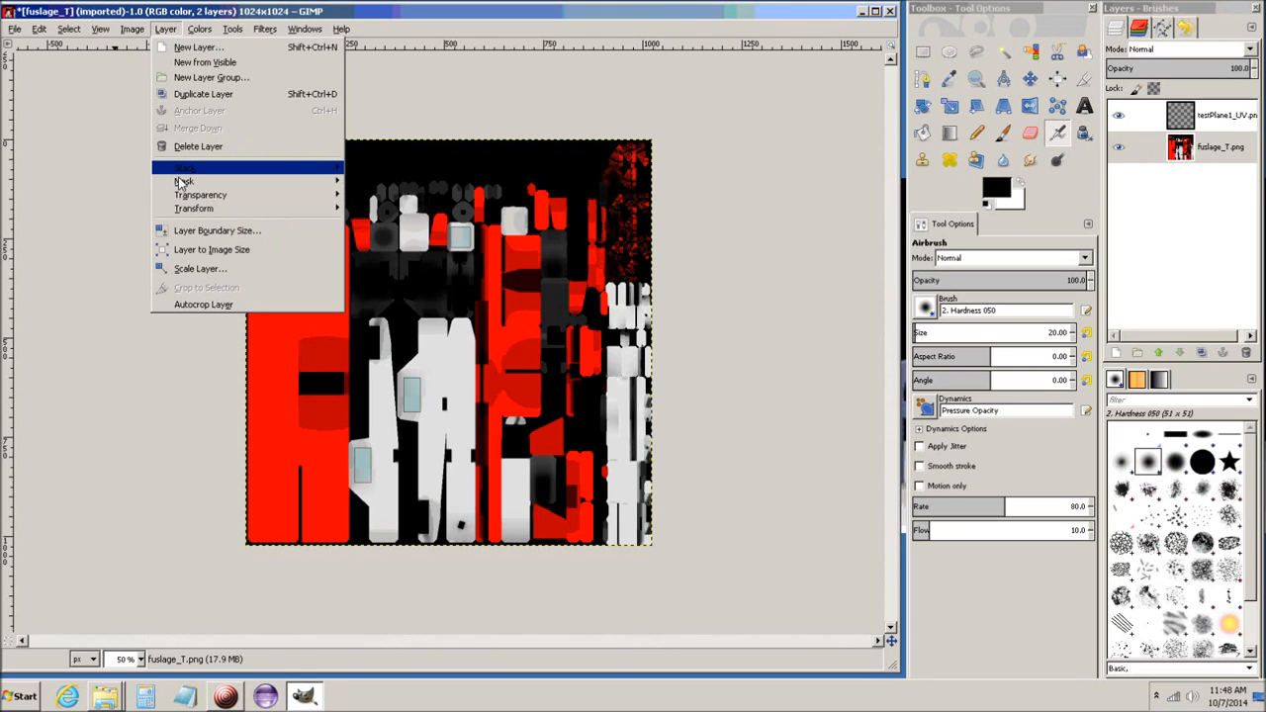
{"action": "mouse_move", "coordinate": [247, 182]}
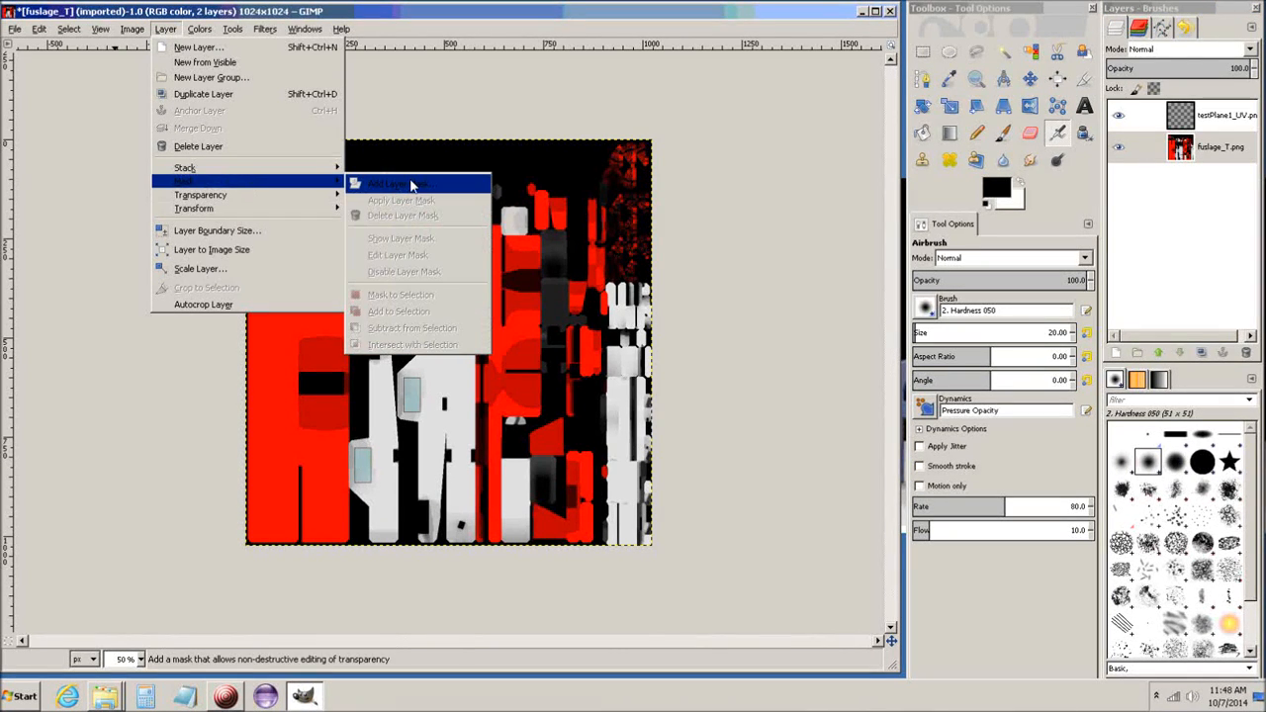
{"action": "left_click", "coordinate": [412, 185]}
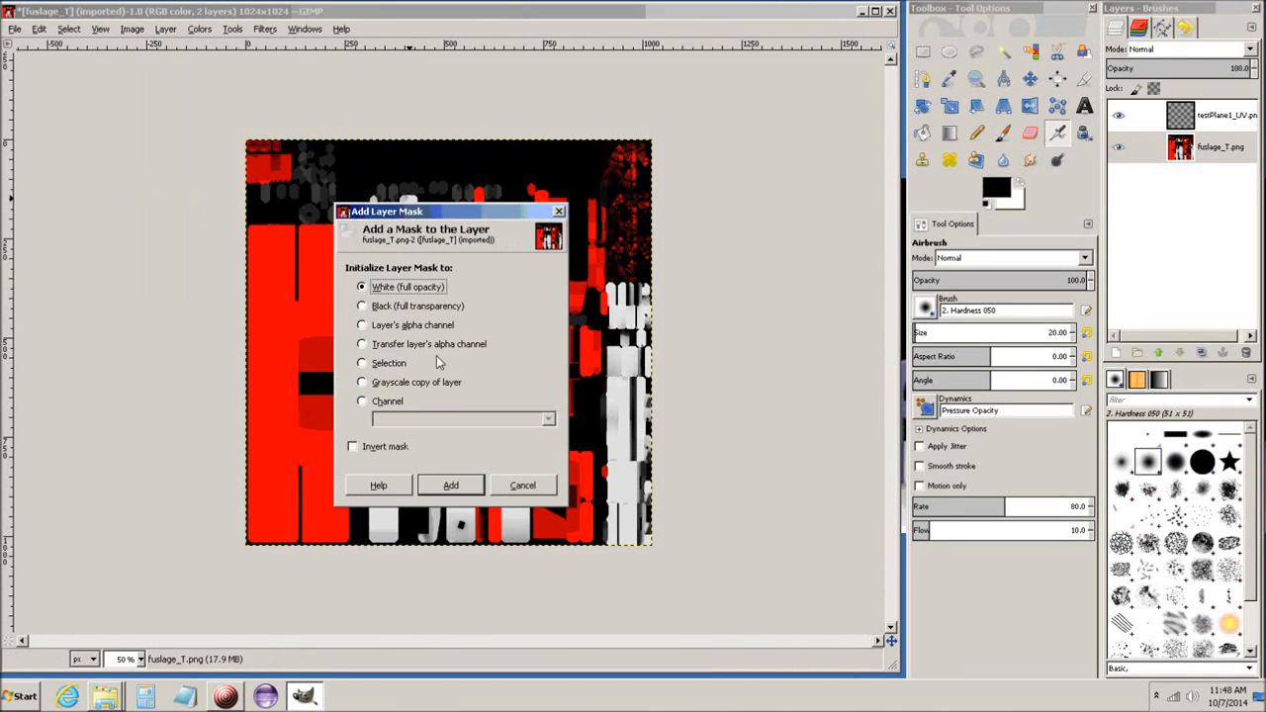
{"action": "left_click", "coordinate": [451, 487]}
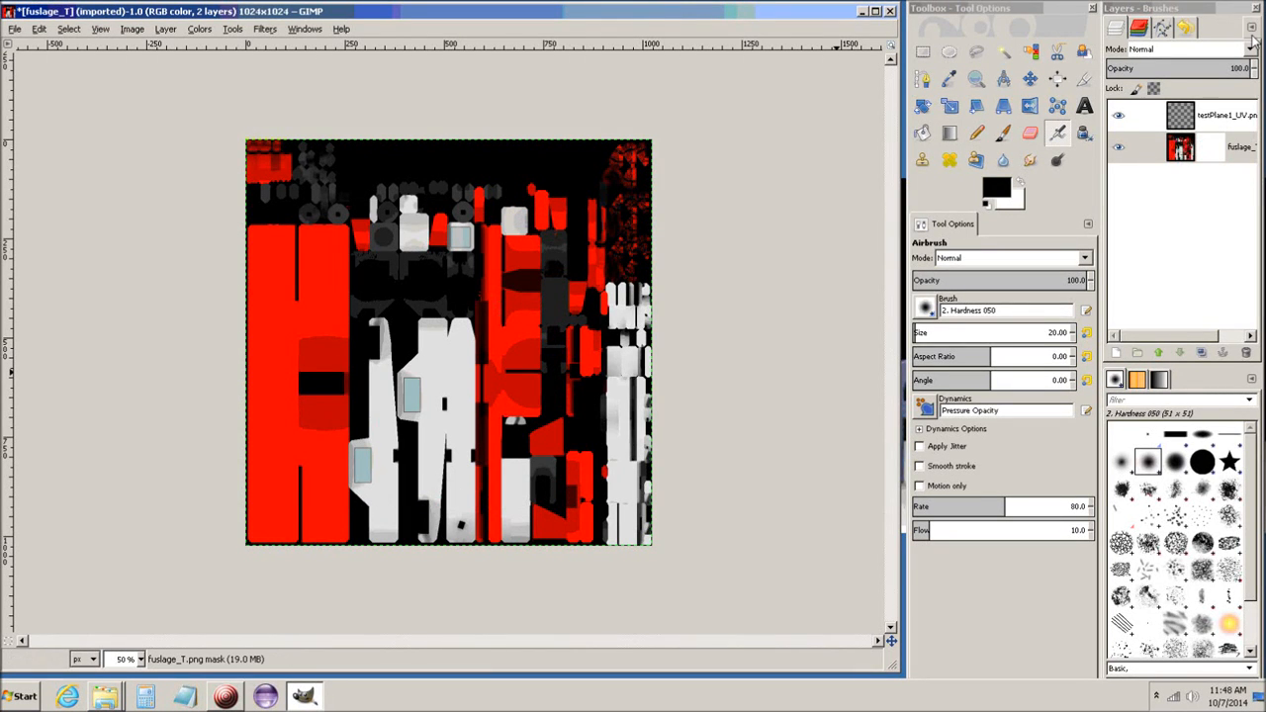
Show the fuslage_T.png layer's mask on the canvas in place of the texture
{"action": "left_click", "coordinate": [1162, 148]}
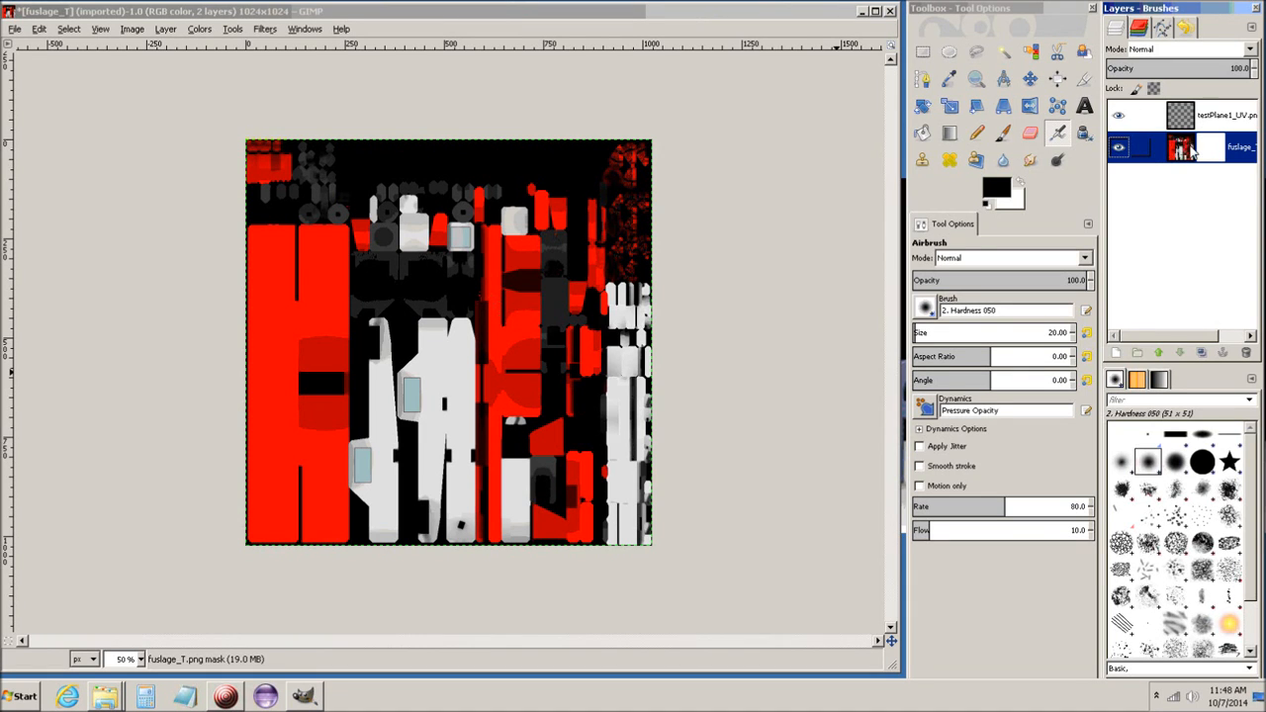
{"action": "right_click", "coordinate": [1162, 148]}
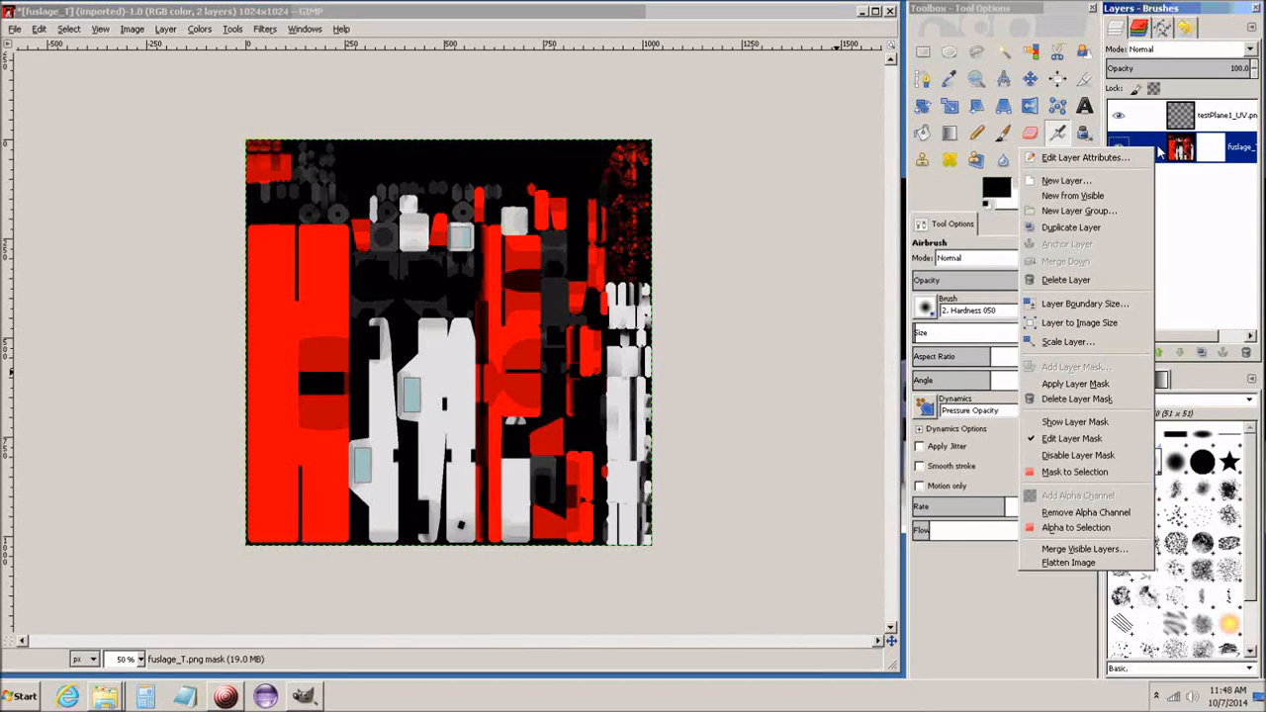
{"action": "left_click", "coordinate": [1109, 423]}
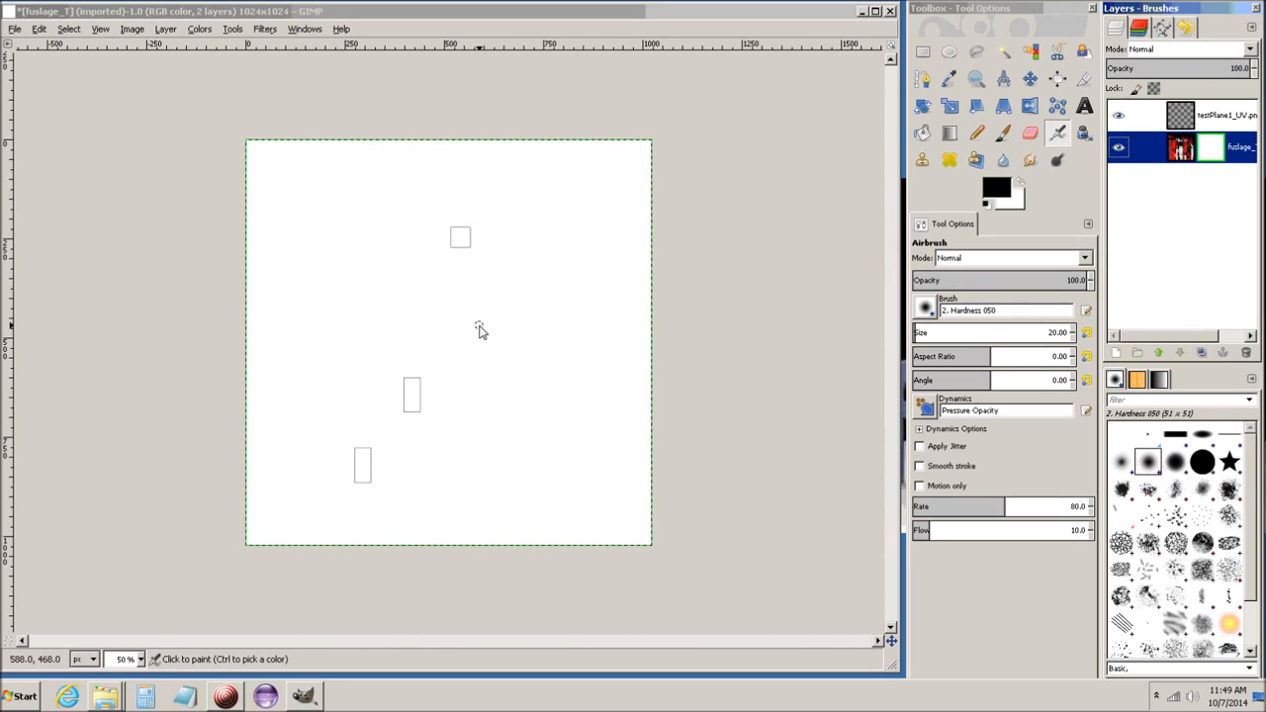
Set the brush size to 1 for working on the mask around the uppermost window outline
{"action": "key", "text": "plus"}
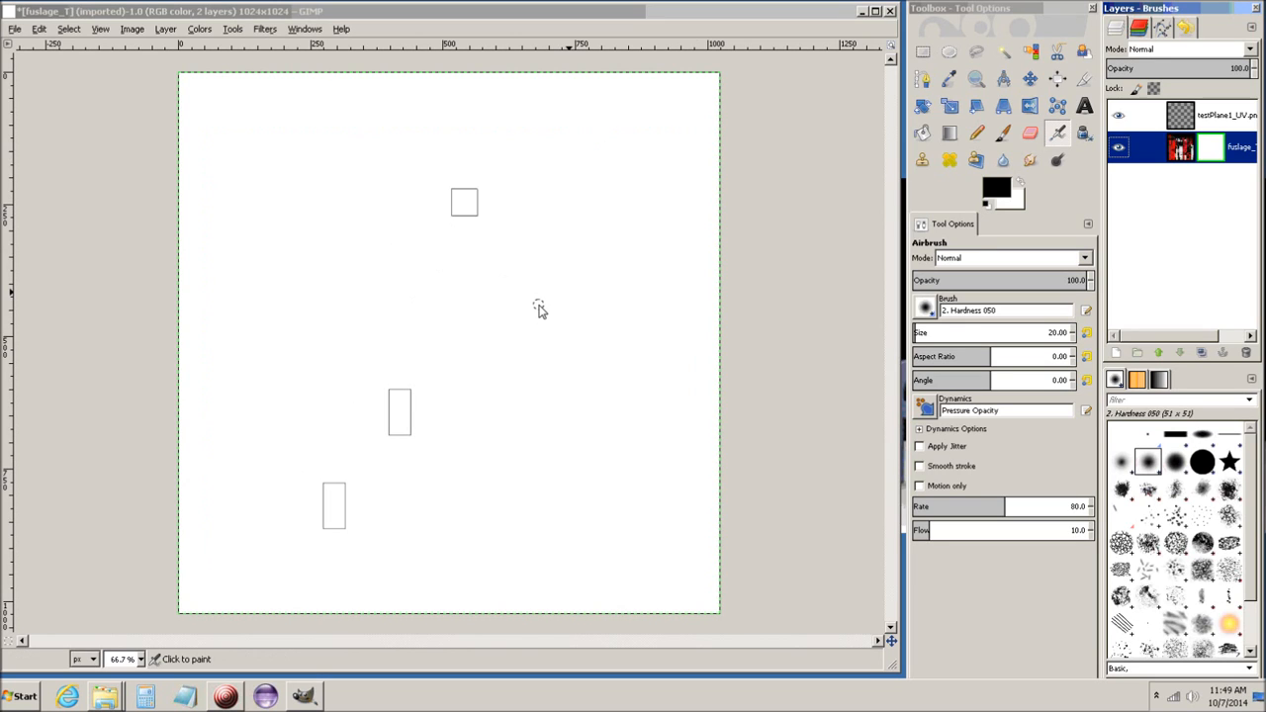
{"action": "scroll", "coordinate": [539, 306], "scroll_direction": "up", "scroll_amount": 3, "text": "ctrl"}
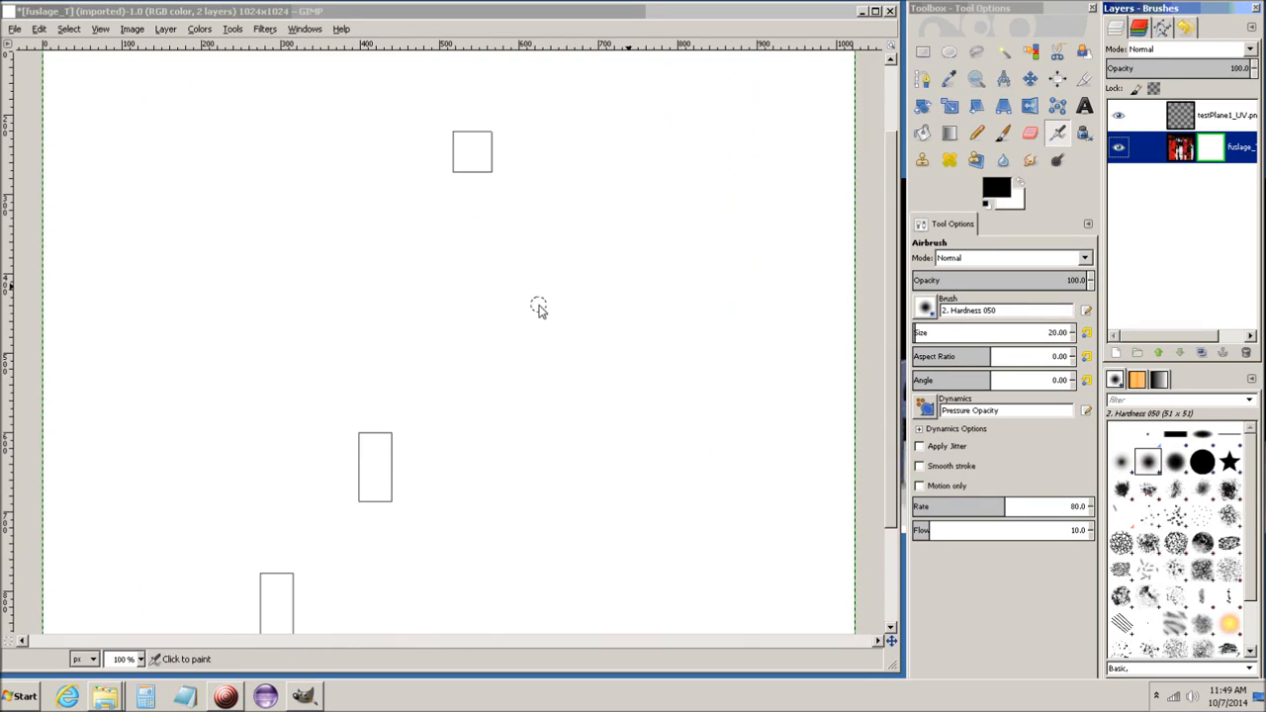
{"action": "left_click", "coordinate": [476, 145]}
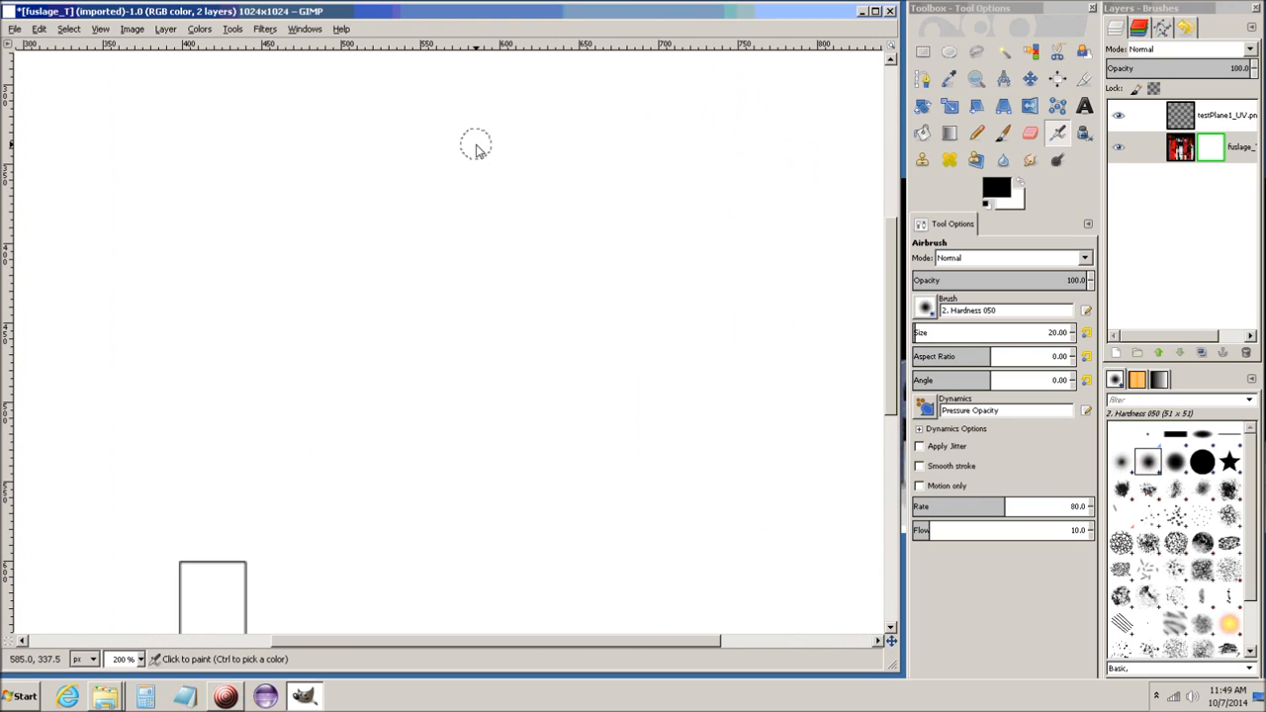
{"action": "middle_click_drag", "start_coordinate": [475, 145], "coordinate": [479, 522]}
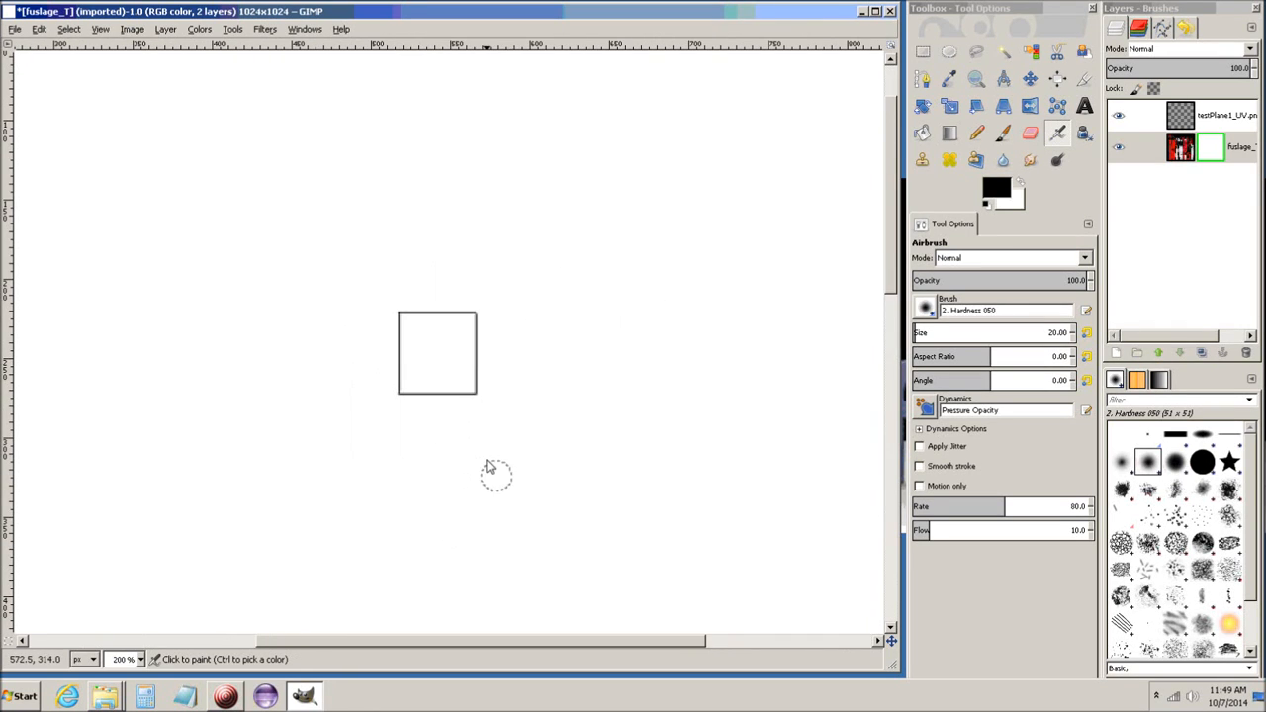
{"action": "scroll", "coordinate": [521, 470], "scroll_direction": "up", "scroll_amount": 1, "text": "ctrl"}
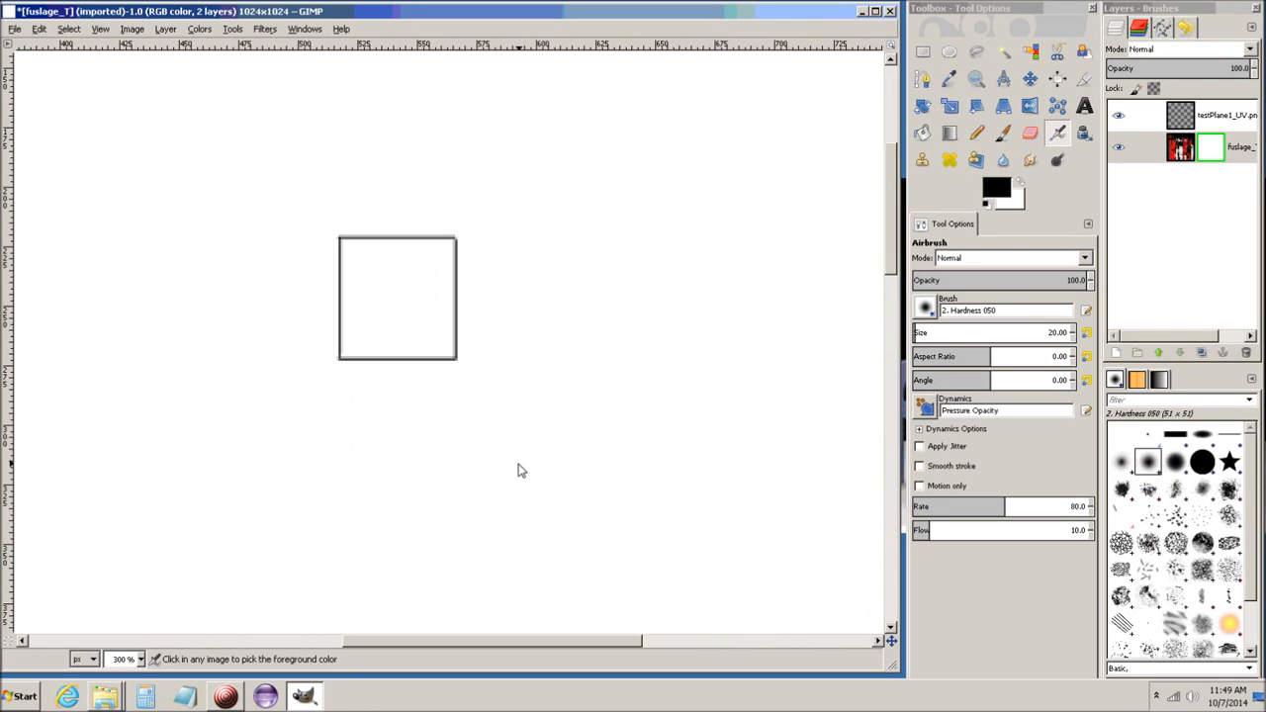
{"action": "scroll", "coordinate": [521, 471], "scroll_direction": "up", "scroll_amount": 1, "text": "ctrl"}
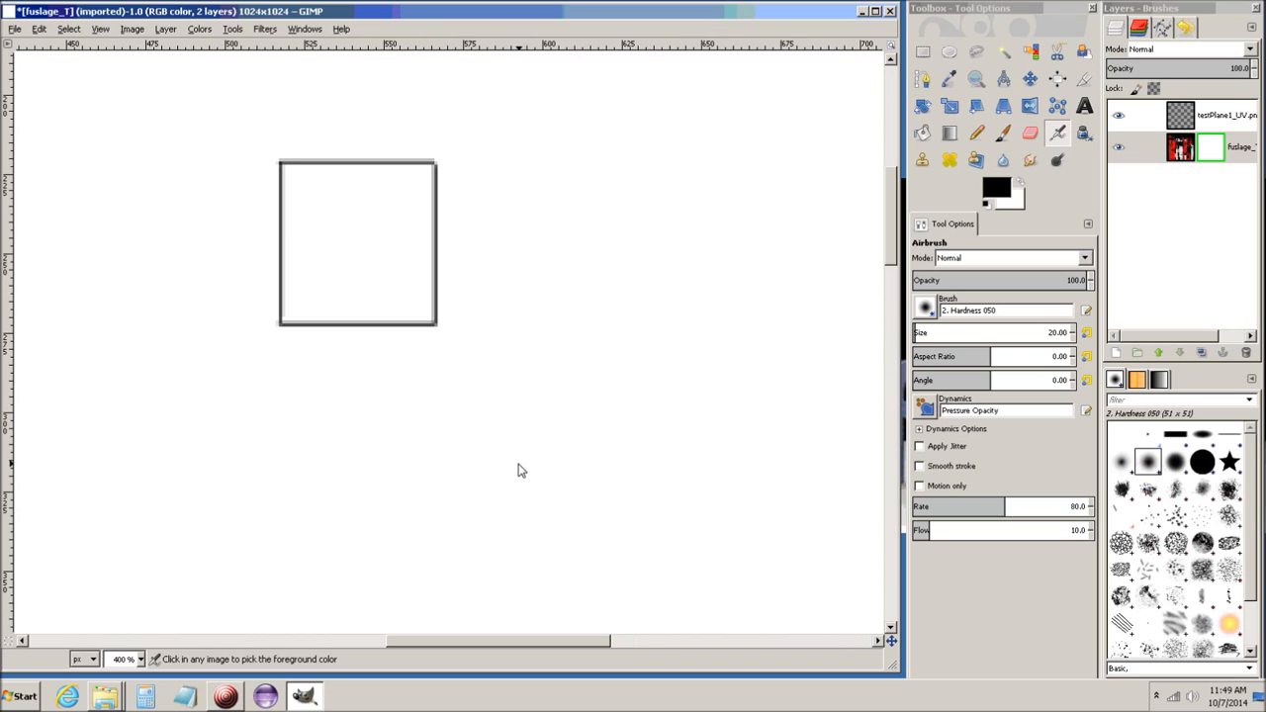
{"action": "middle_click_drag", "start_coordinate": [517, 310], "coordinate": [653, 469]}
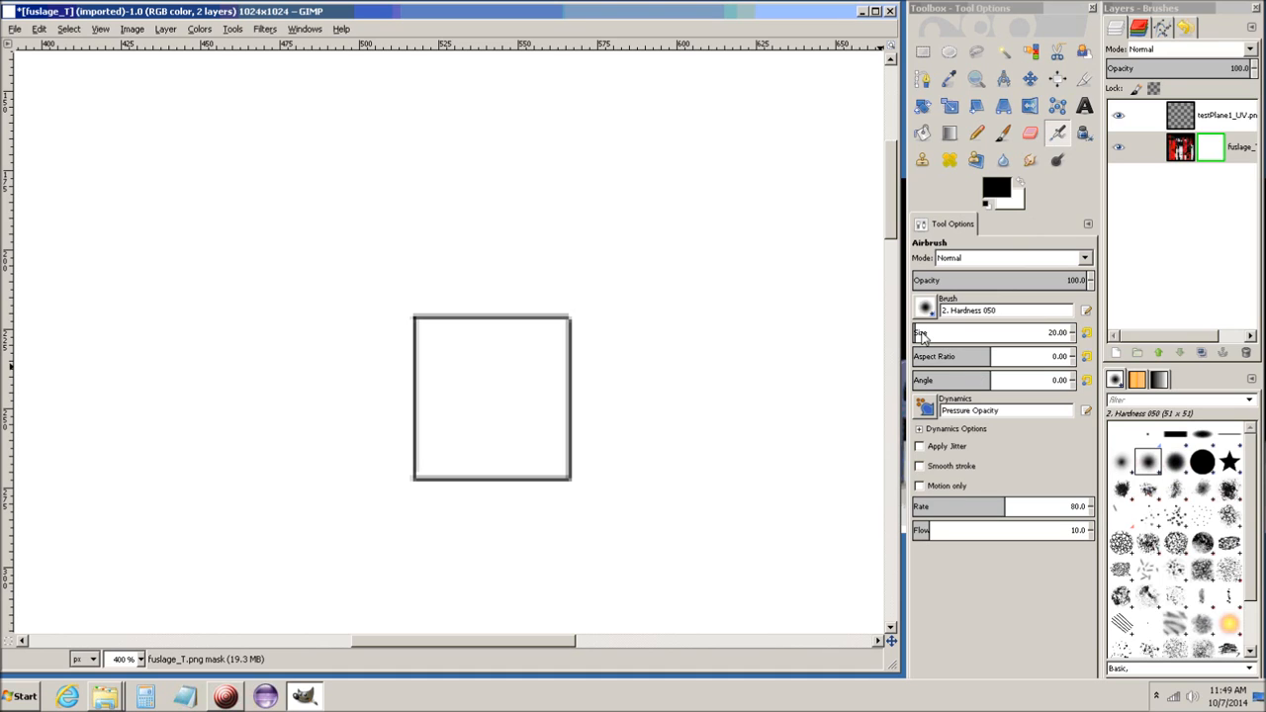
{"action": "left_click_drag", "start_coordinate": [986, 331], "coordinate": [847, 331]}
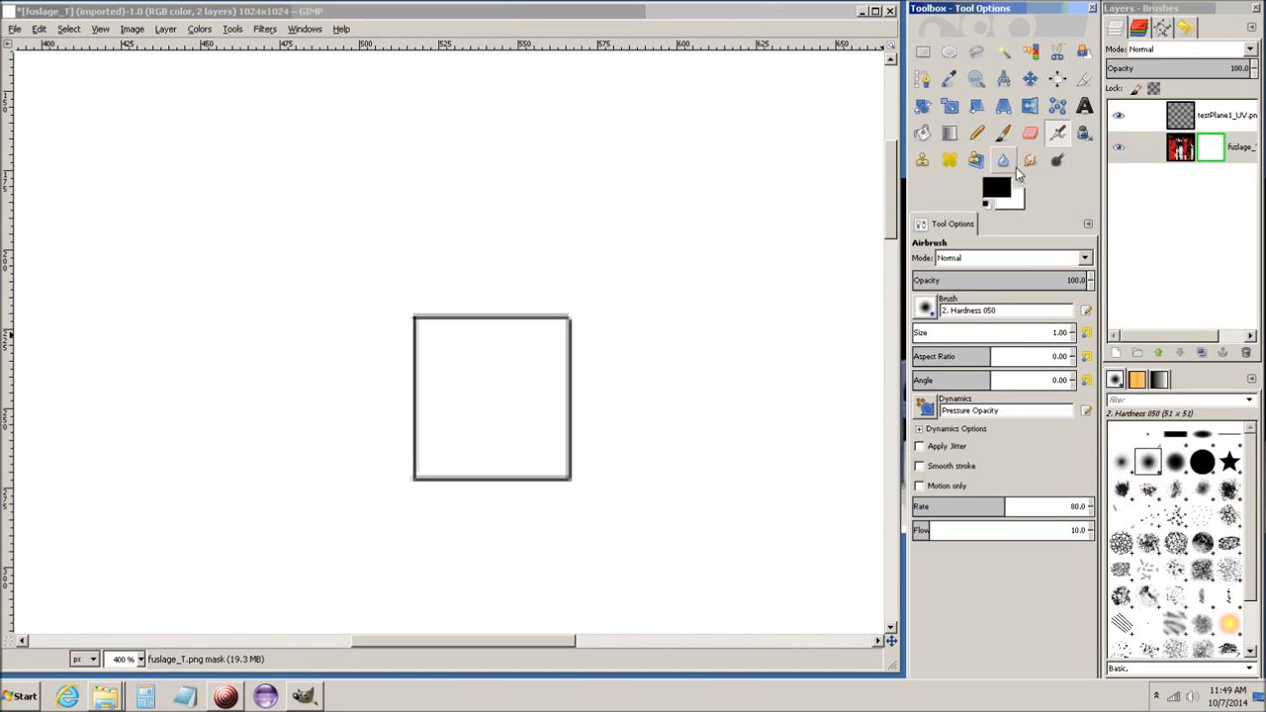
Set the foreground color to black with HTML notation 000000
{"action": "left_click", "coordinate": [996, 191]}
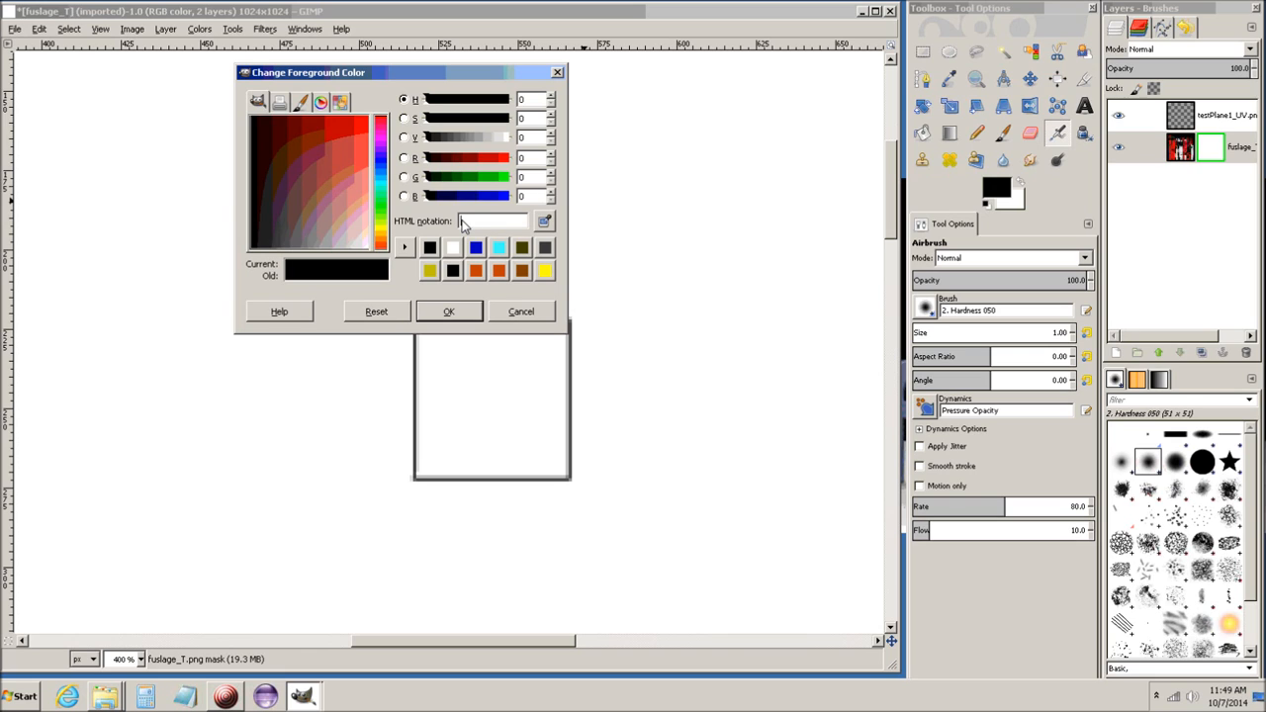
{"action": "type", "text": "800"}
{"action": "type", "text": "000000"}
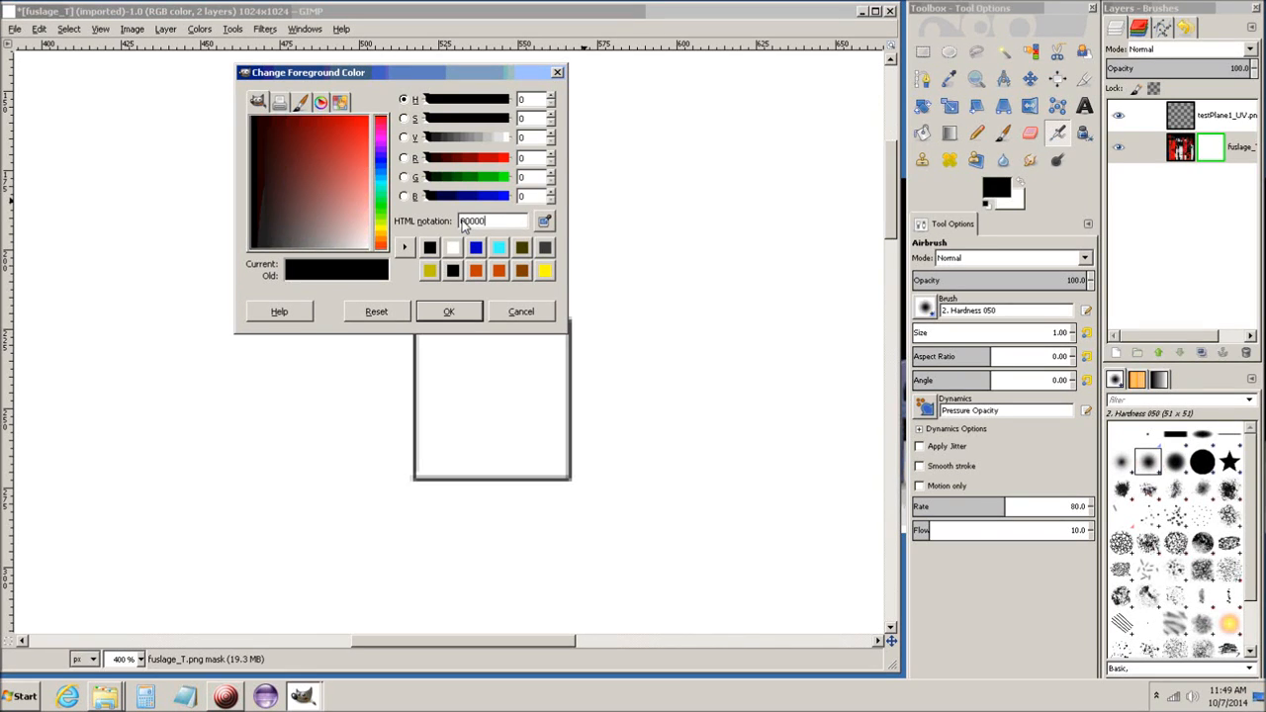
{"action": "left_click", "coordinate": [449, 311]}
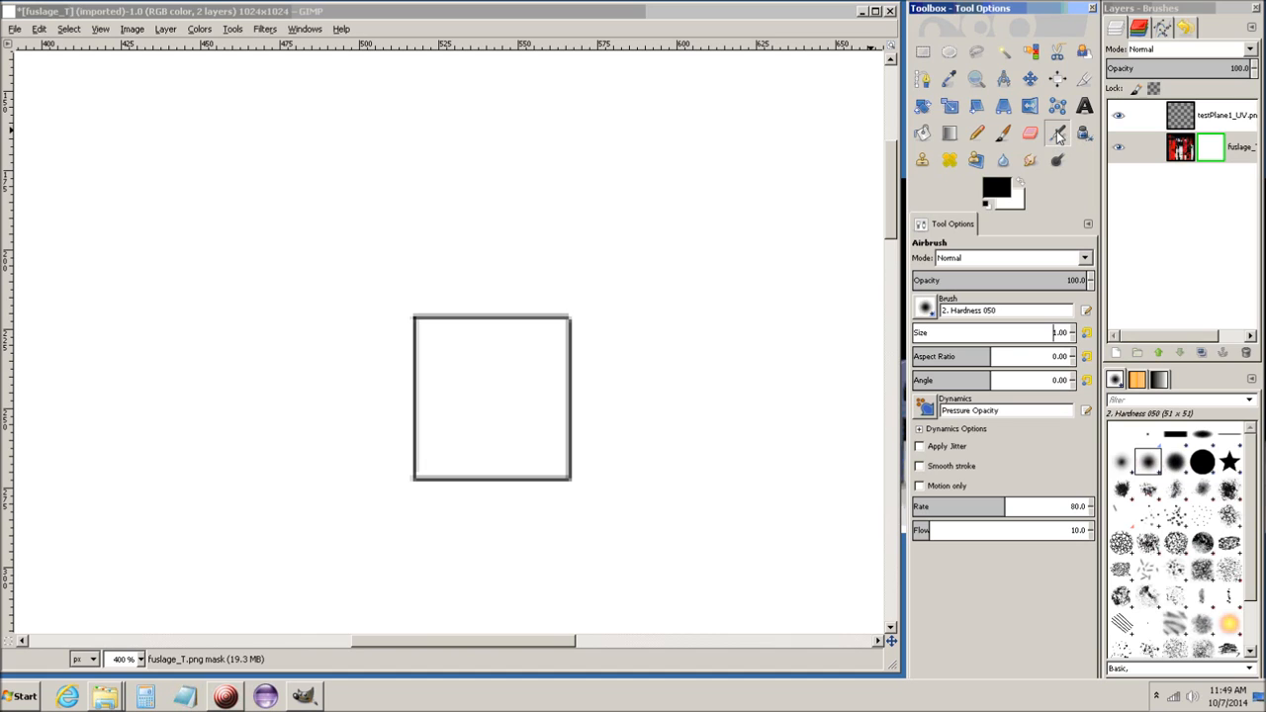
With the Pencil, draw a straight black line down the left inner edge of the uppermost window outline, from its top corner to its bottom corner
{"action": "left_click", "coordinate": [977, 134]}
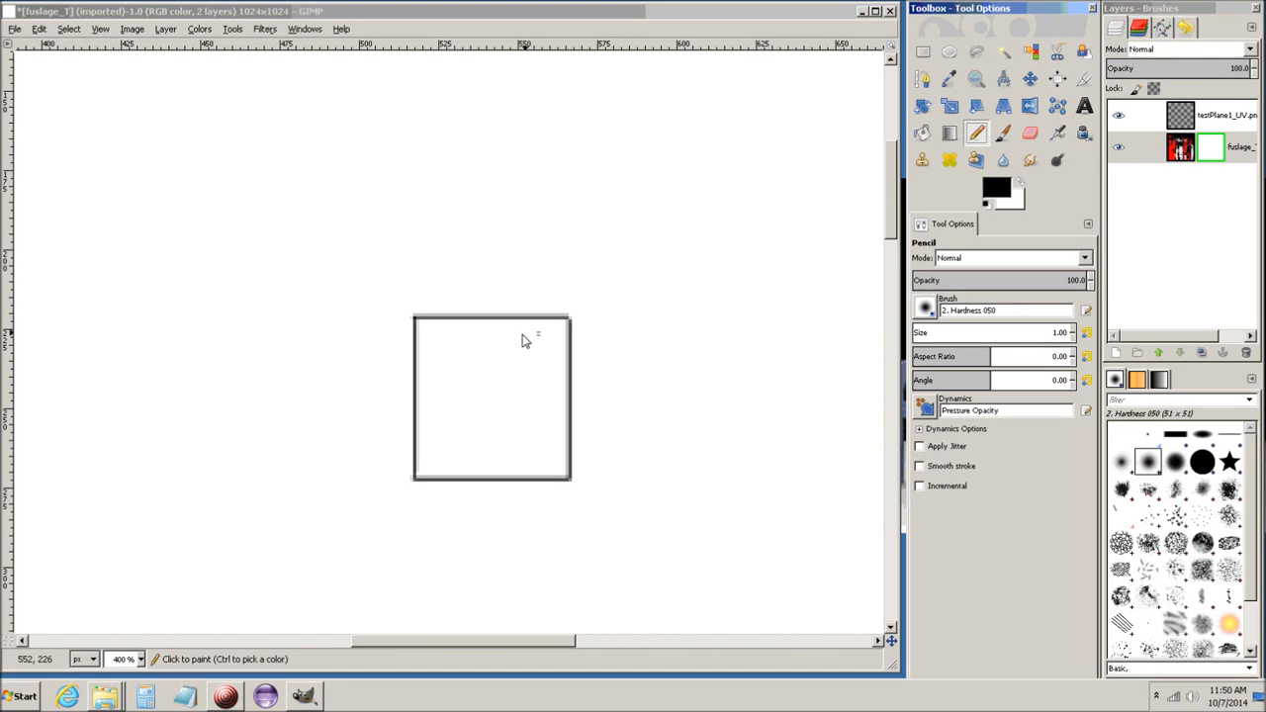
{"action": "scroll", "coordinate": [427, 346], "scroll_direction": "up", "scroll_amount": 2, "text": "ctrl"}
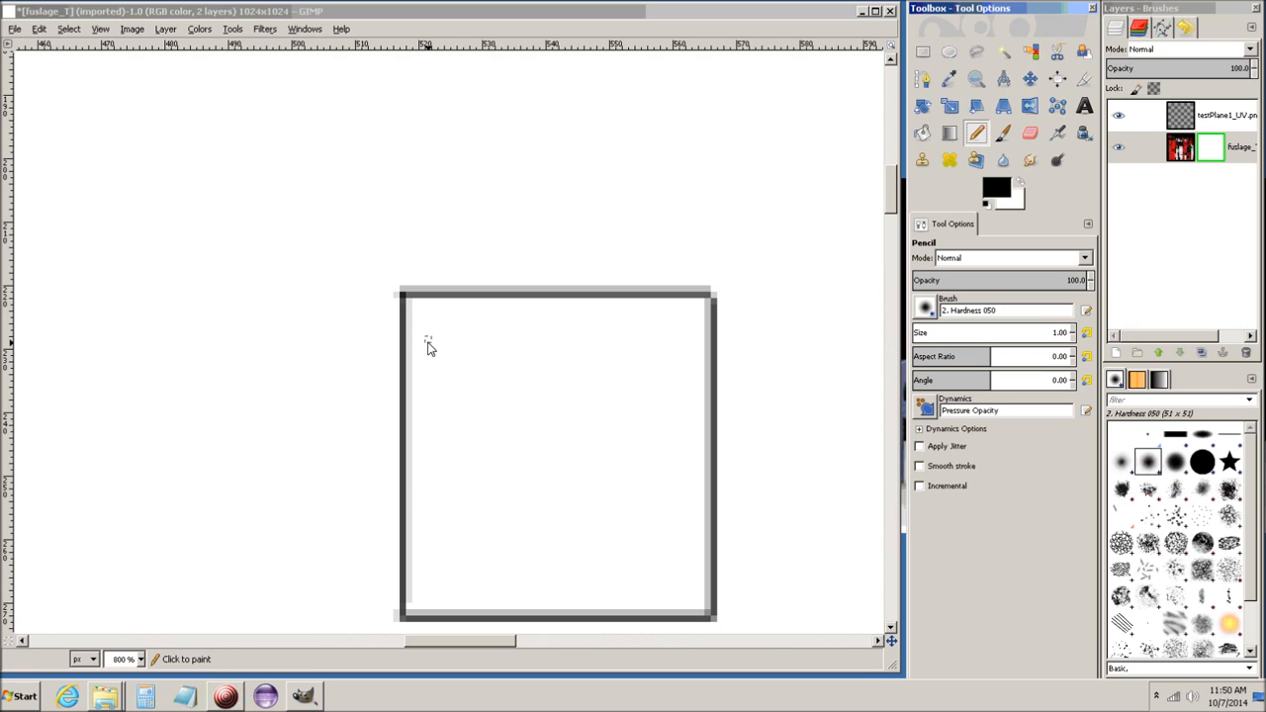
{"action": "scroll", "coordinate": [428, 346], "scroll_direction": "up", "scroll_amount": 3, "text": "ctrl"}
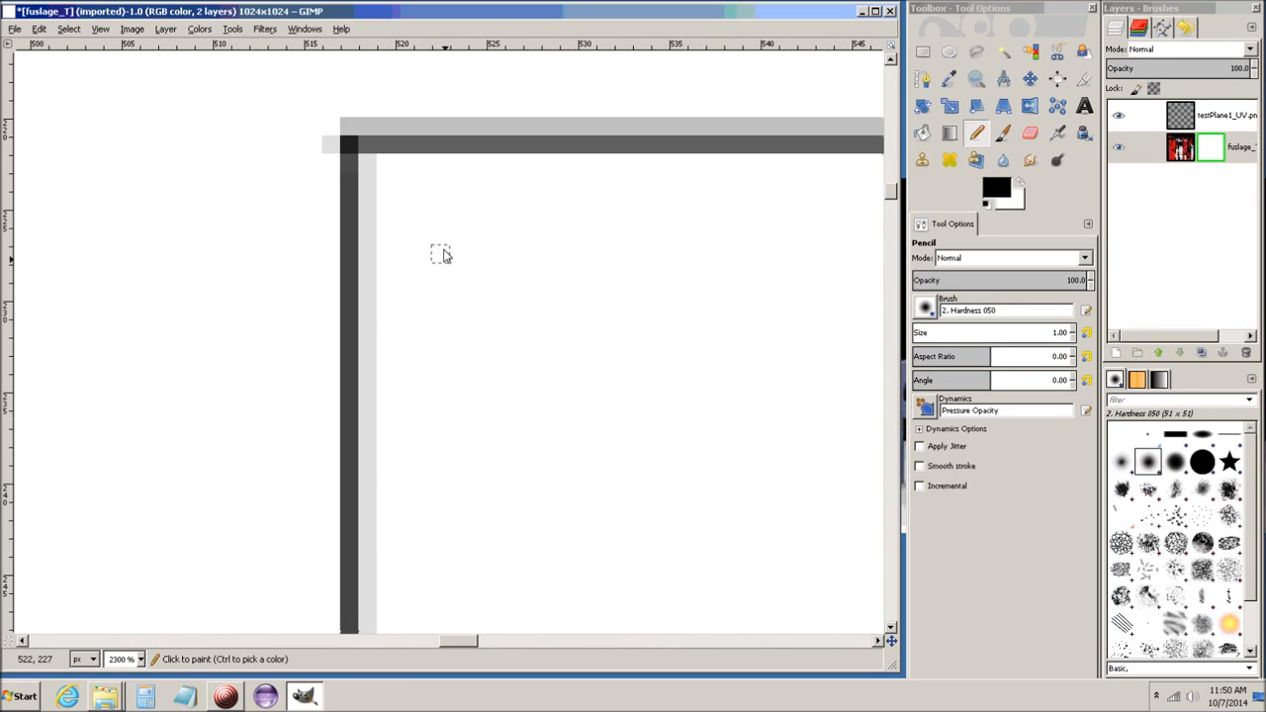
{"action": "scroll", "coordinate": [433, 193], "scroll_direction": "down", "scroll_amount": 2, "text": "ctrl"}
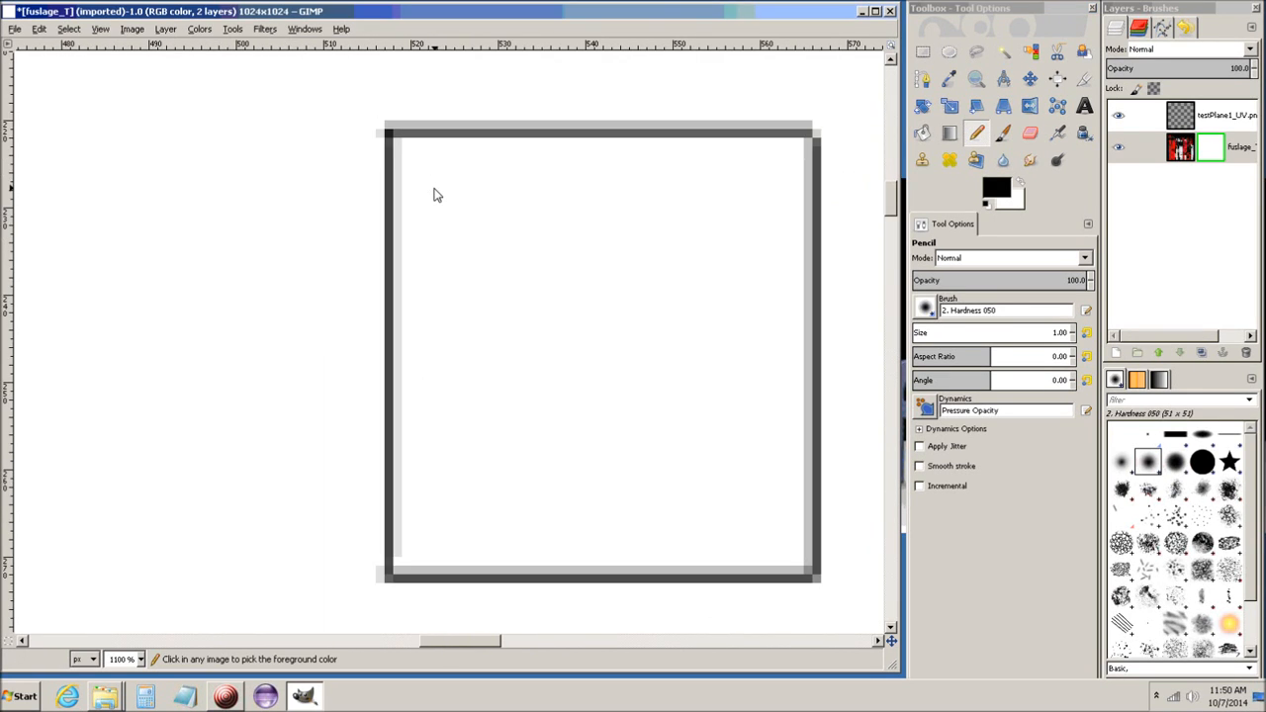
{"action": "scroll", "coordinate": [432, 193], "scroll_direction": "up", "scroll_amount": 1, "text": "ctrl"}
{"action": "middle_click_drag", "start_coordinate": [461, 263], "coordinate": [390, 254]}
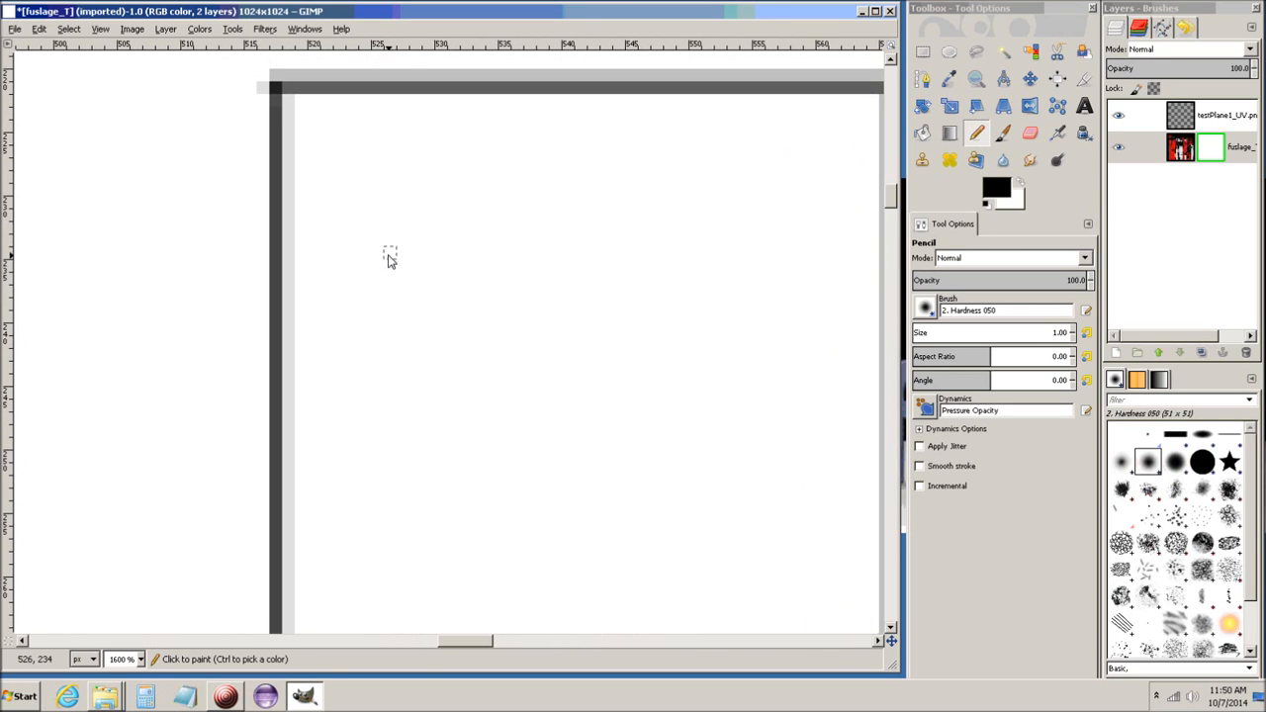
{"action": "left_click", "coordinate": [287, 102]}
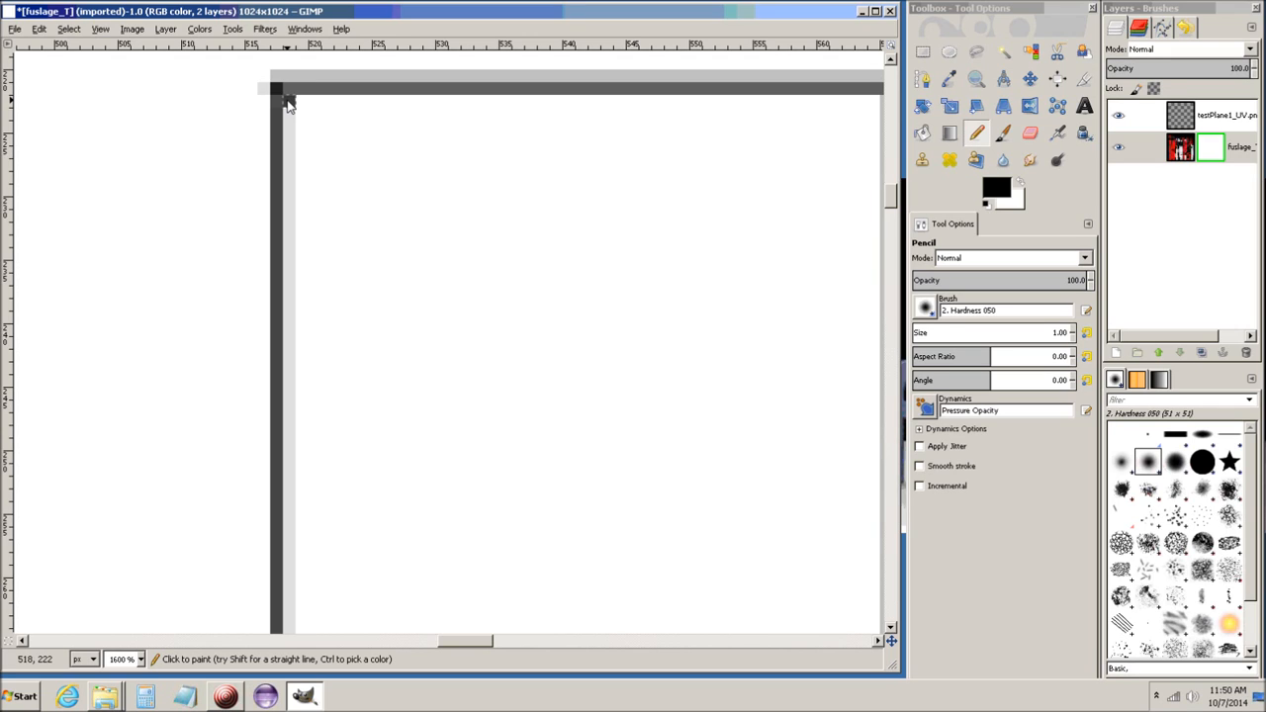
{"action": "left_click", "coordinate": [288, 101]}
{"action": "middle_click_drag", "start_coordinate": [371, 565], "coordinate": [345, 402]}
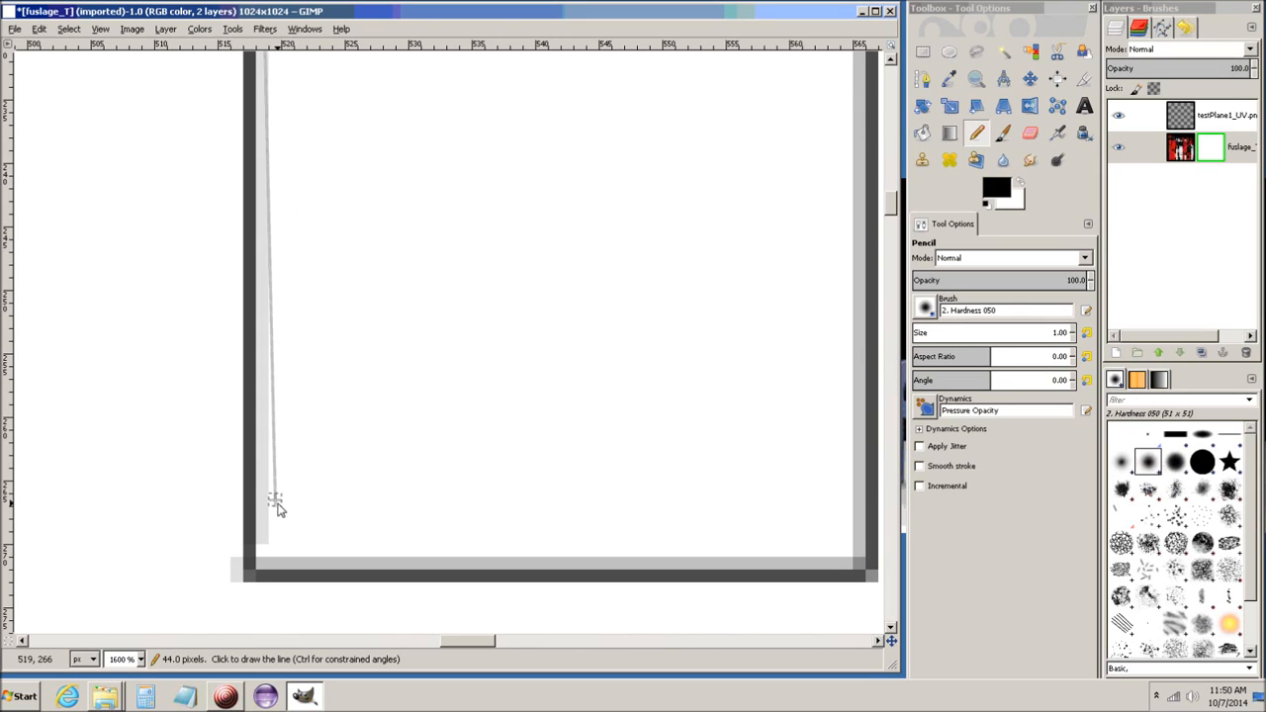
{"action": "left_click", "coordinate": [262, 565], "text": "shift"}
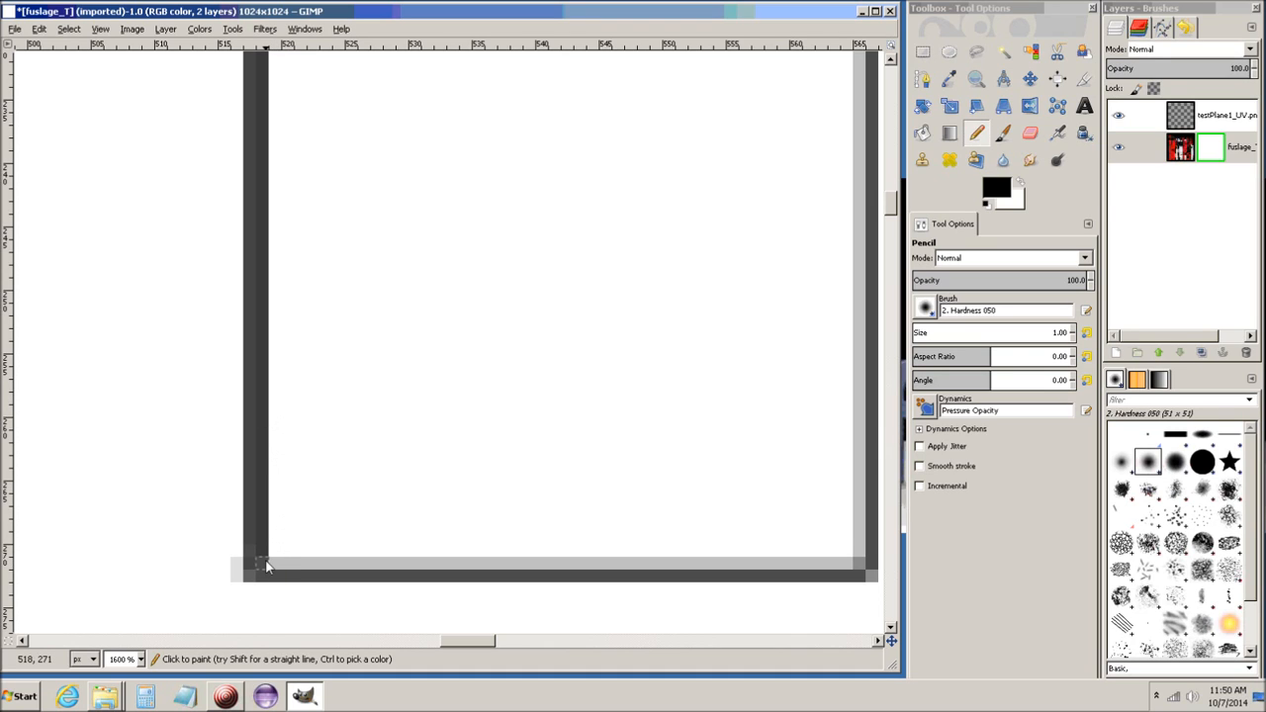
Continue the straight black Pencil lines along the bottom, right and top inner edges of the uppermost window outline, closing the frame
{"action": "key", "text": "shift"}
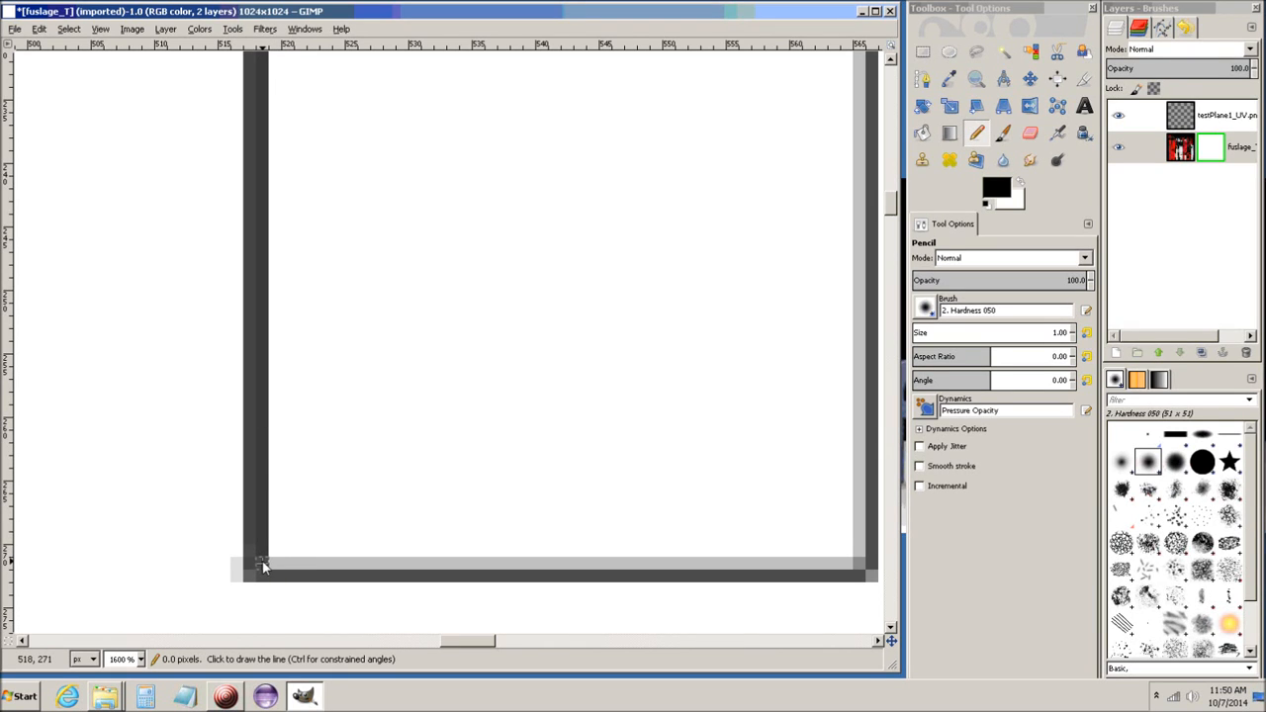
{"action": "left_click", "coordinate": [859, 568], "text": "shift"}
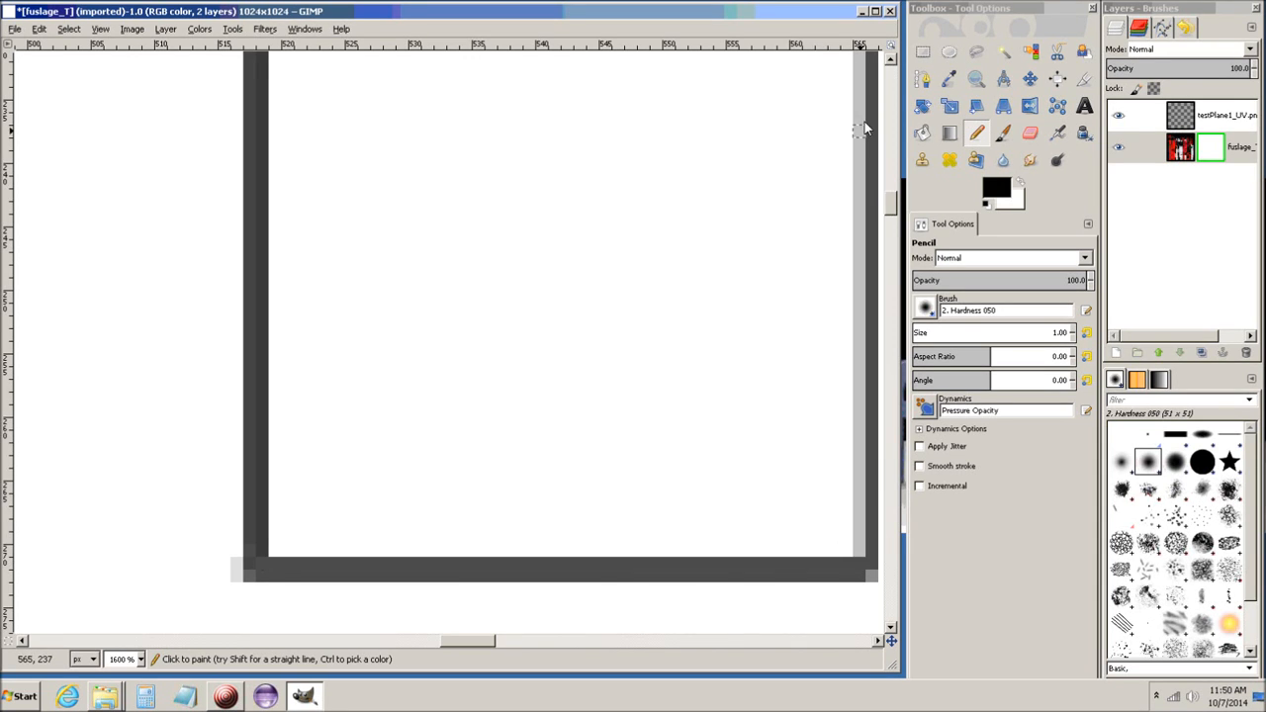
{"action": "scroll", "coordinate": [858, 187], "scroll_direction": "up", "scroll_amount": 5}
{"action": "scroll", "coordinate": [860, 185], "scroll_direction": "up", "scroll_amount": 5}
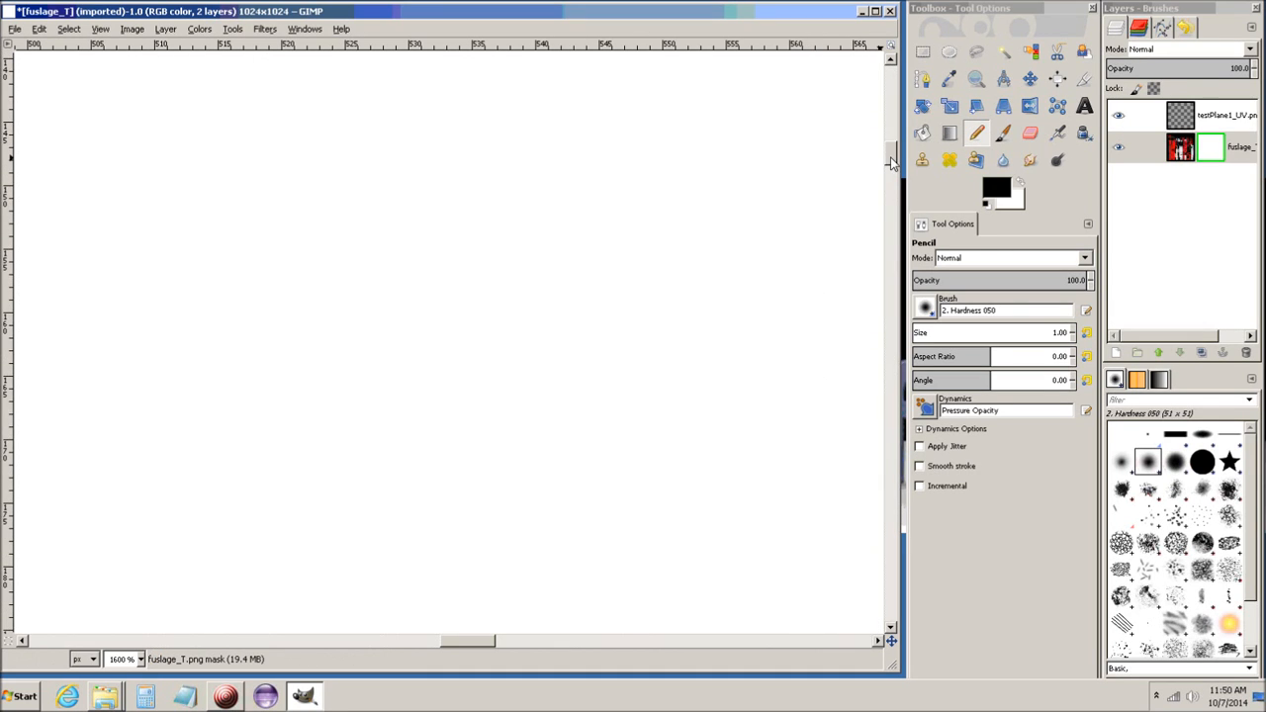
{"action": "left_click_drag", "start_coordinate": [891, 159], "coordinate": [896, 192]}
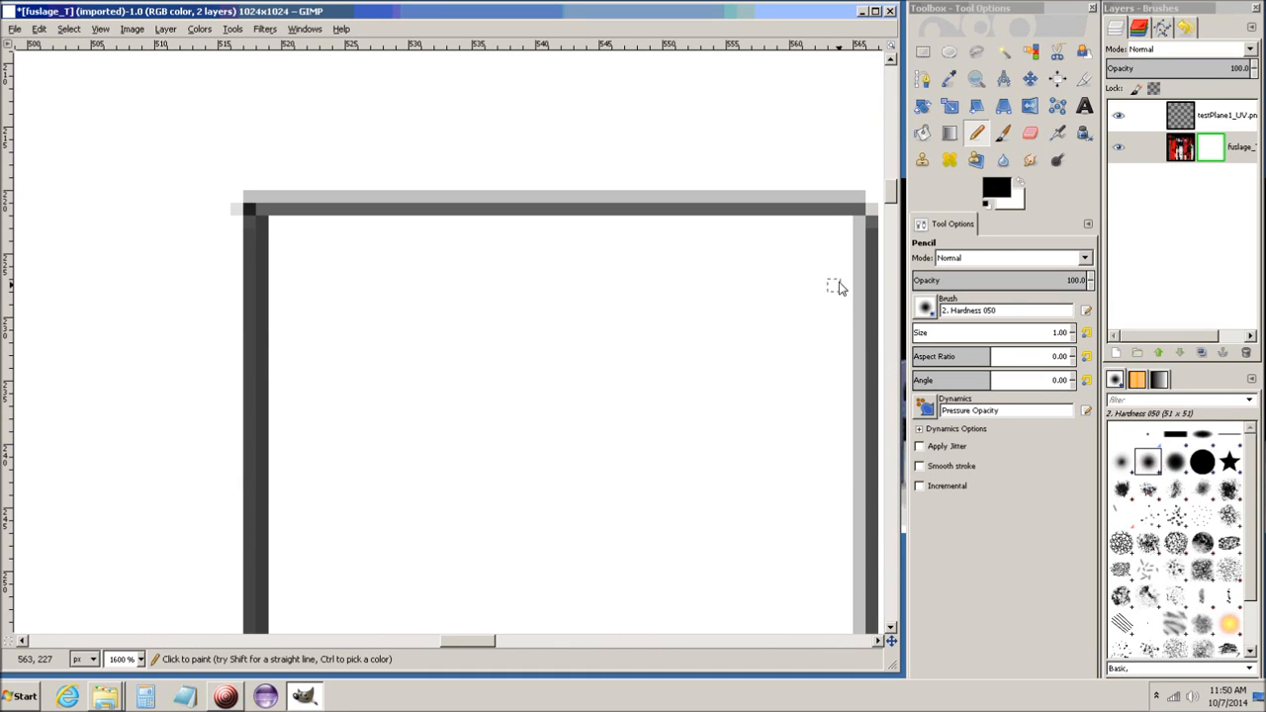
{"action": "left_click", "coordinate": [859, 226], "text": "shift"}
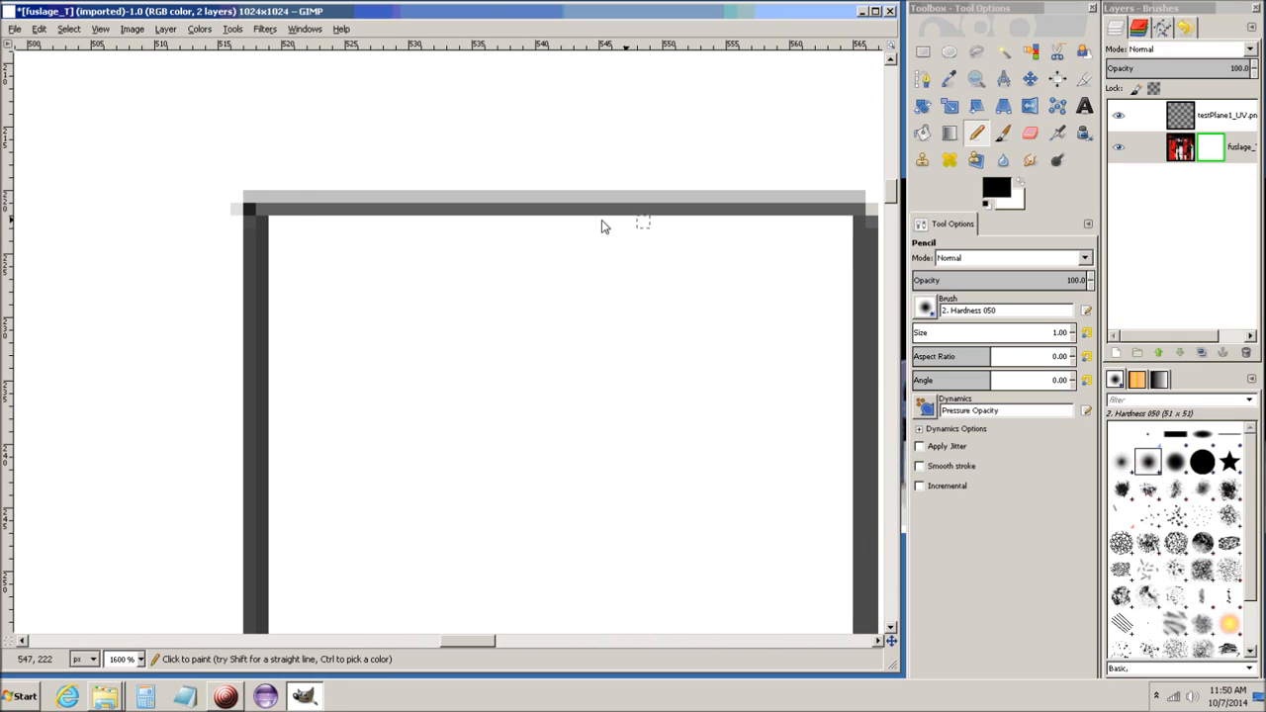
{"action": "left_click", "coordinate": [261, 222], "text": "shift"}
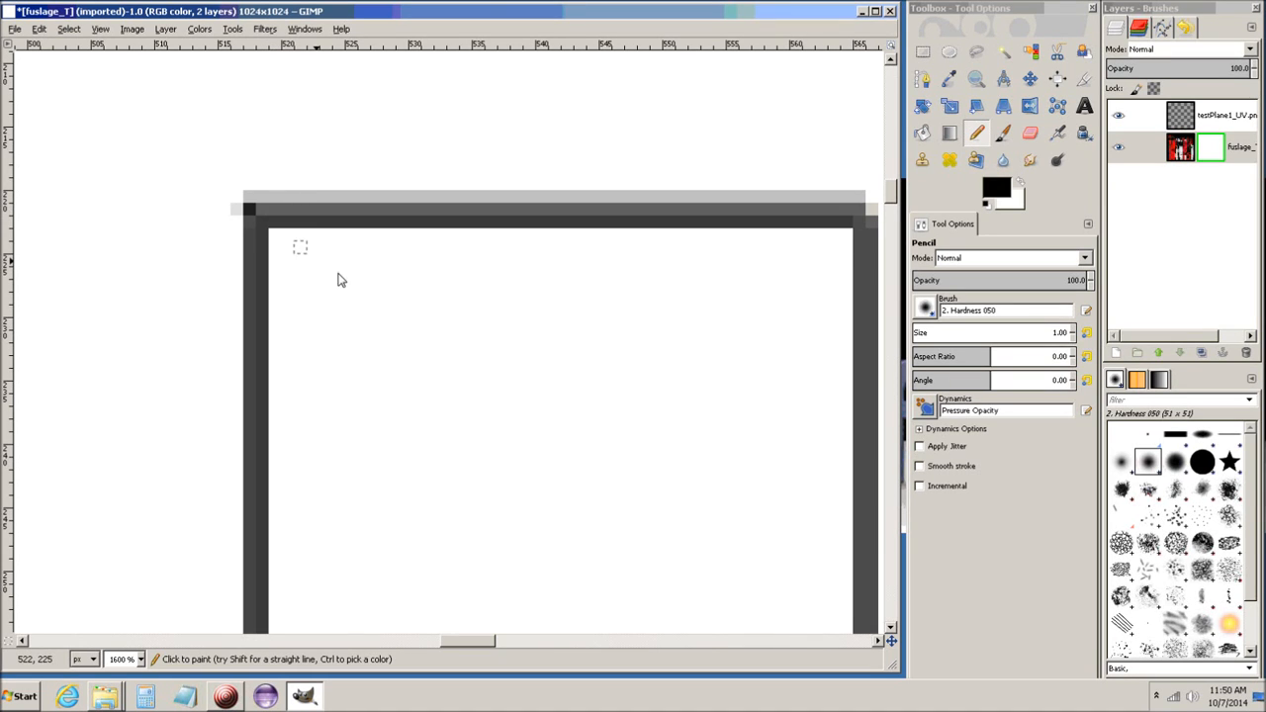
Bucket-fill the inside of the uppermost window outline on the mask with the black foreground color
{"action": "scroll", "coordinate": [337, 277], "scroll_direction": "down", "scroll_amount": 3}
{"action": "scroll", "coordinate": [336, 276], "scroll_direction": "right", "scroll_amount": 2}
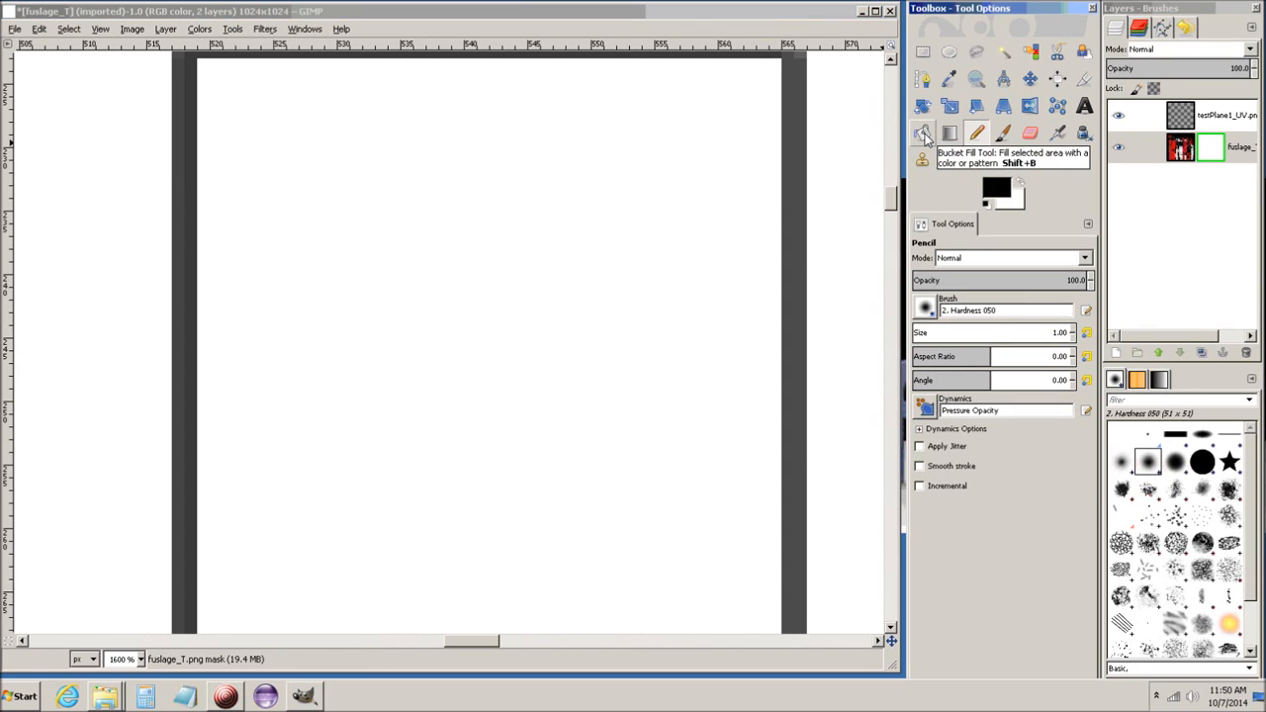
{"action": "left_click", "coordinate": [923, 135]}
{"action": "left_click", "coordinate": [440, 341]}
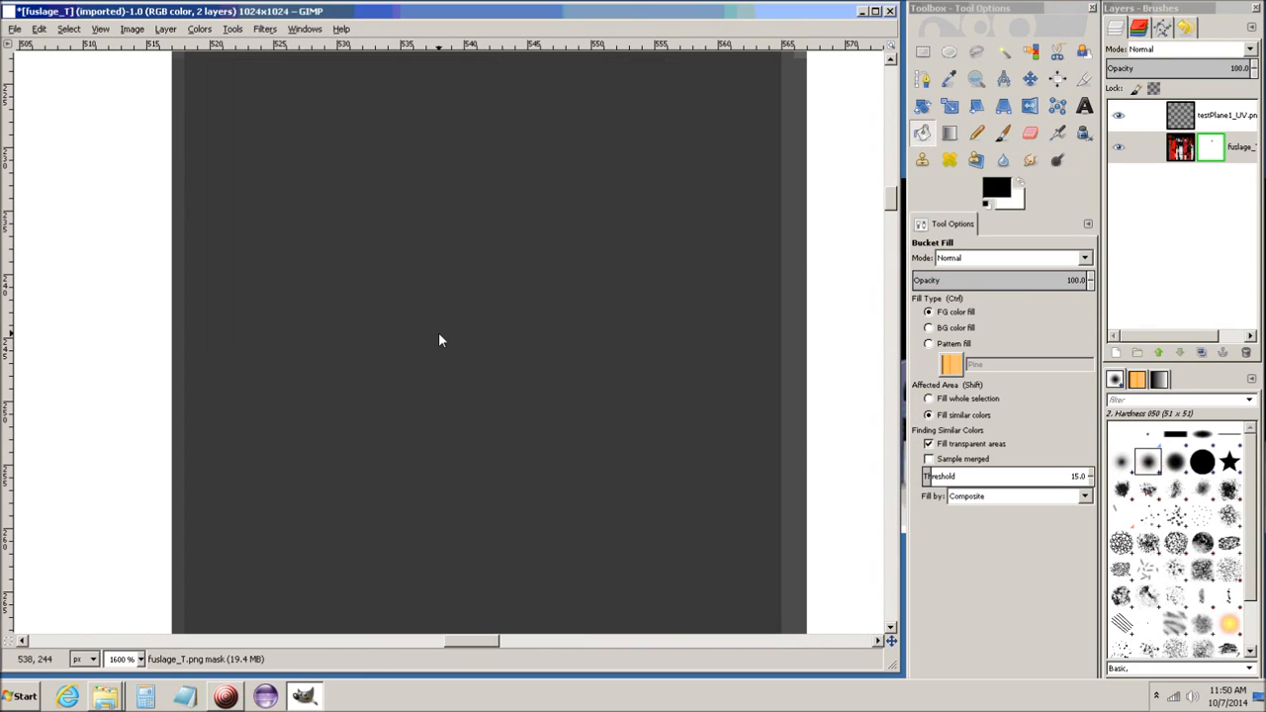
{"action": "scroll", "coordinate": [442, 334], "scroll_direction": "down", "scroll_amount": 8}
{"action": "scroll", "coordinate": [442, 333], "scroll_direction": "up", "scroll_amount": 6}
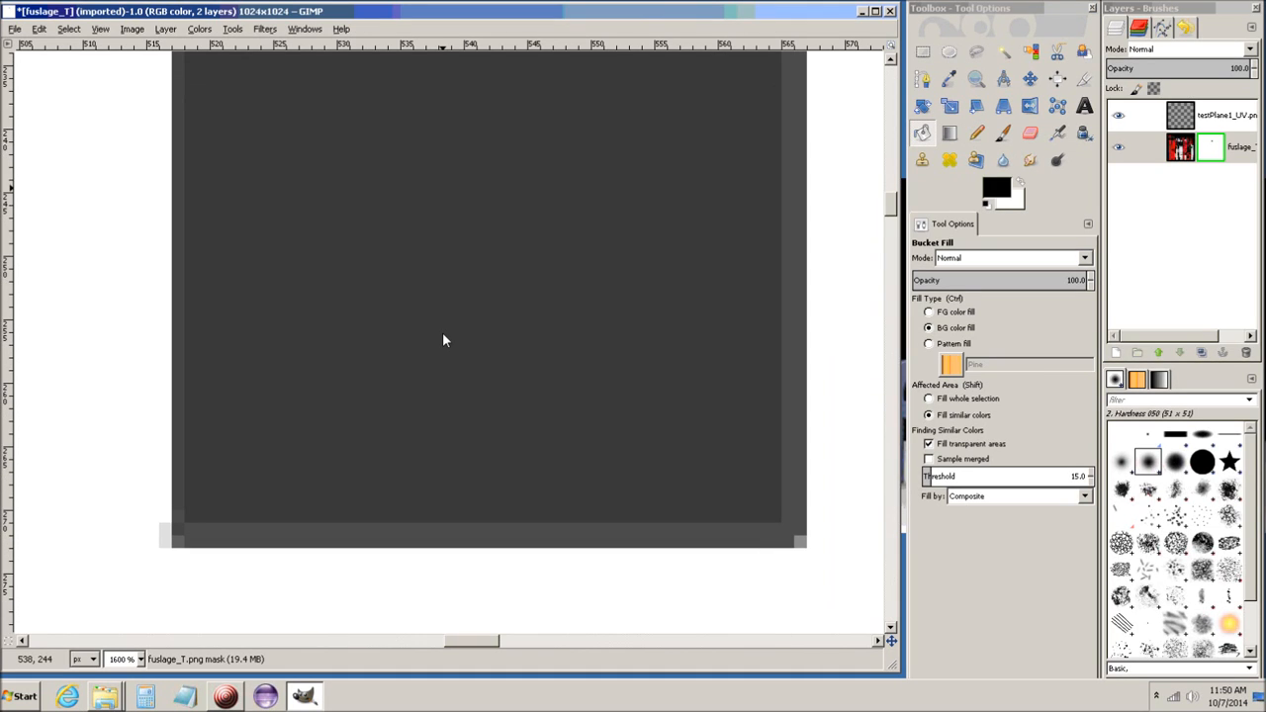
With the Pencil, draw a straight black line down the left inner edge of the middle window outline, from top corner to bottom corner
{"action": "scroll", "coordinate": [443, 338], "scroll_direction": "down", "scroll_amount": 8, "text": "ctrl"}
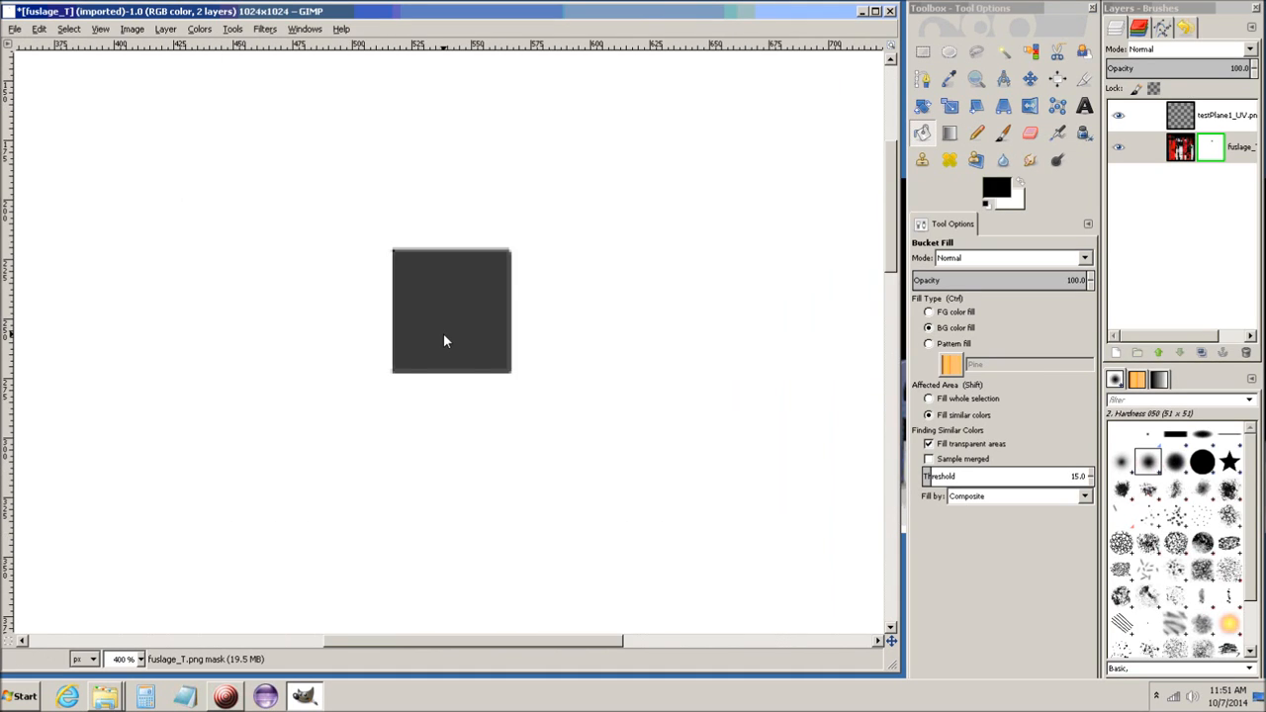
{"action": "scroll", "coordinate": [442, 360], "scroll_direction": "down", "scroll_amount": 4, "text": "ctrl"}
{"action": "scroll", "coordinate": [441, 359], "scroll_direction": "up", "scroll_amount": 2, "text": "ctrl"}
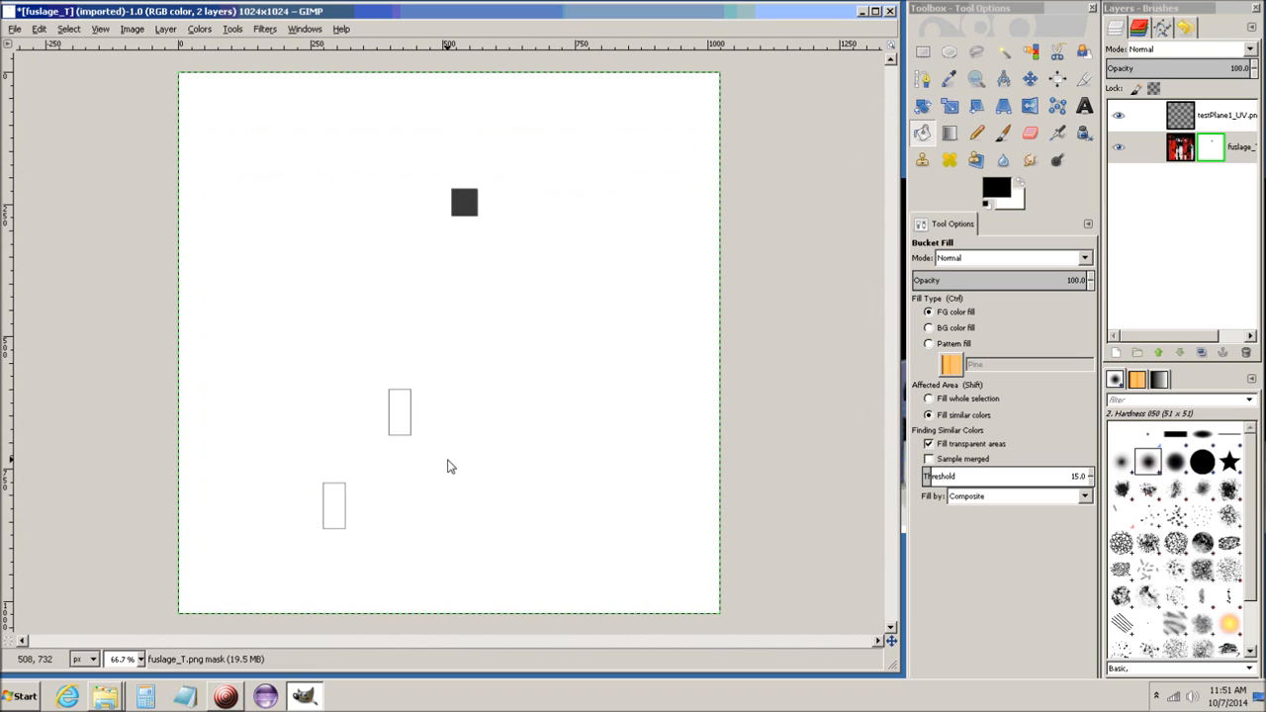
{"action": "middle_click_drag", "start_coordinate": [446, 466], "coordinate": [559, 410]}
{"action": "scroll", "coordinate": [514, 353], "scroll_direction": "up", "scroll_amount": 7, "text": "ctrl"}
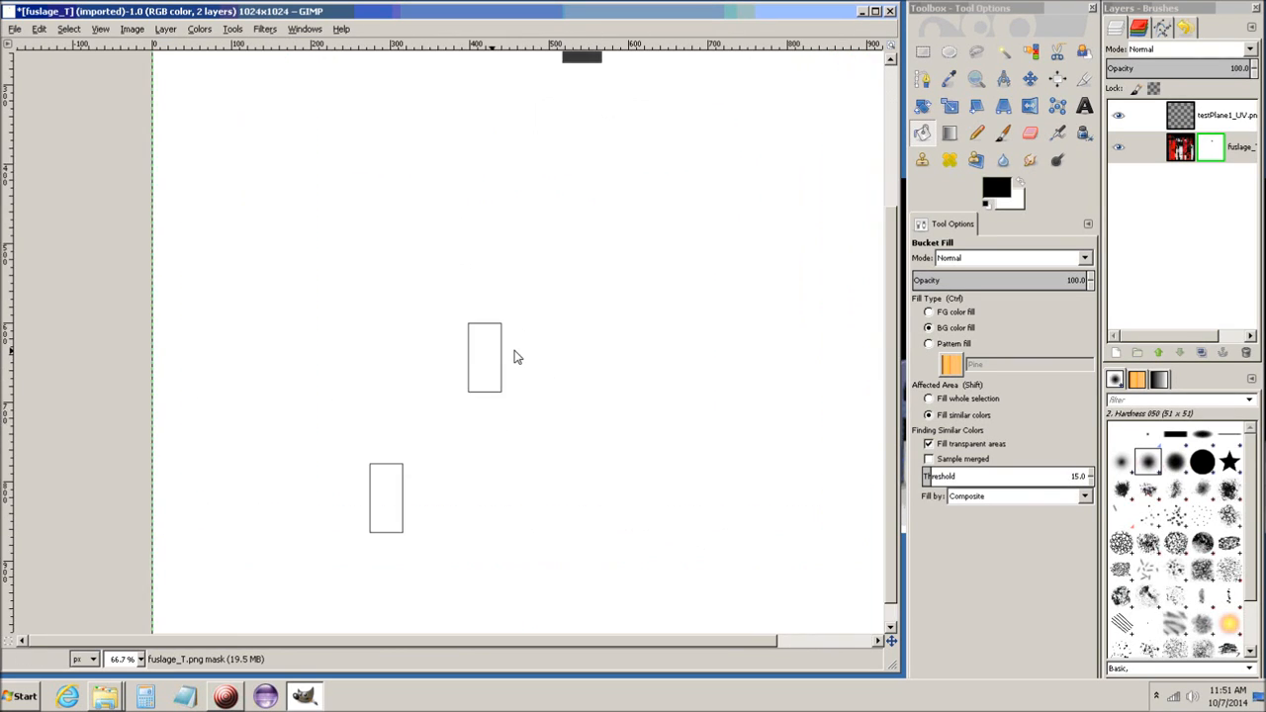
{"action": "scroll", "coordinate": [682, 307], "scroll_direction": "down", "scroll_amount": 3, "text": "ctrl"}
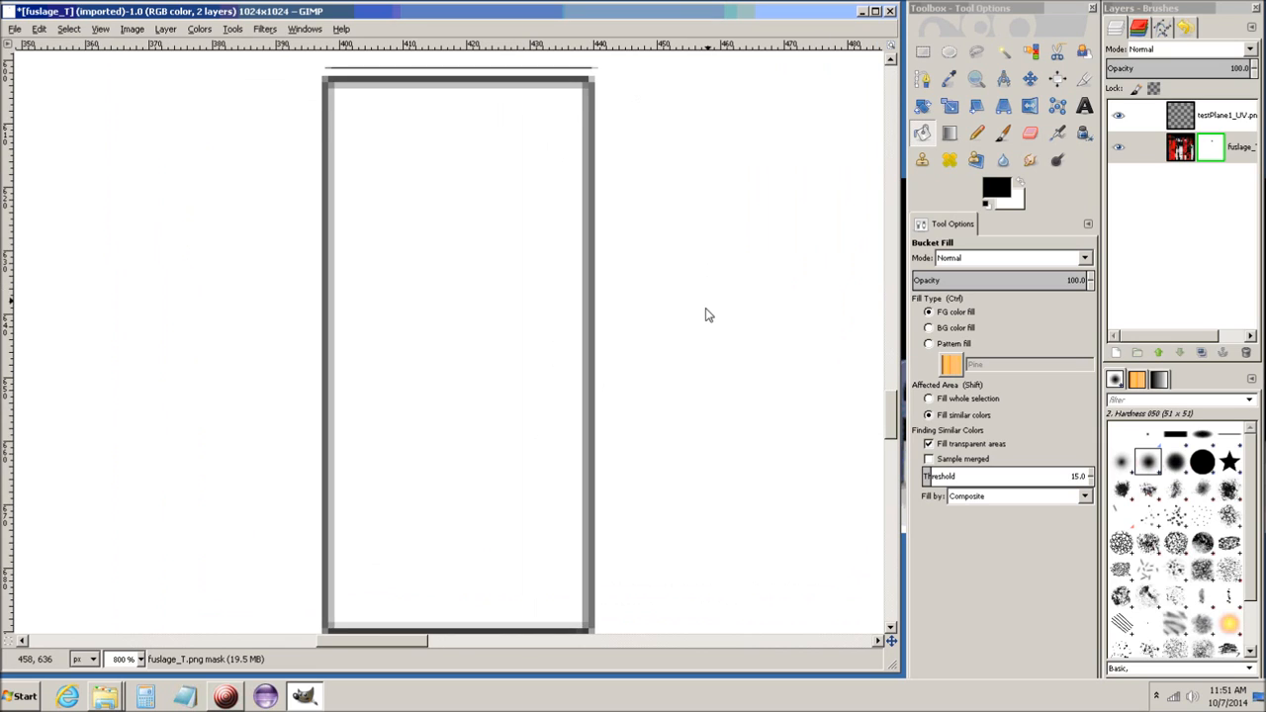
{"action": "scroll", "coordinate": [554, 257], "scroll_direction": "down", "scroll_amount": 8, "text": "ctrl"}
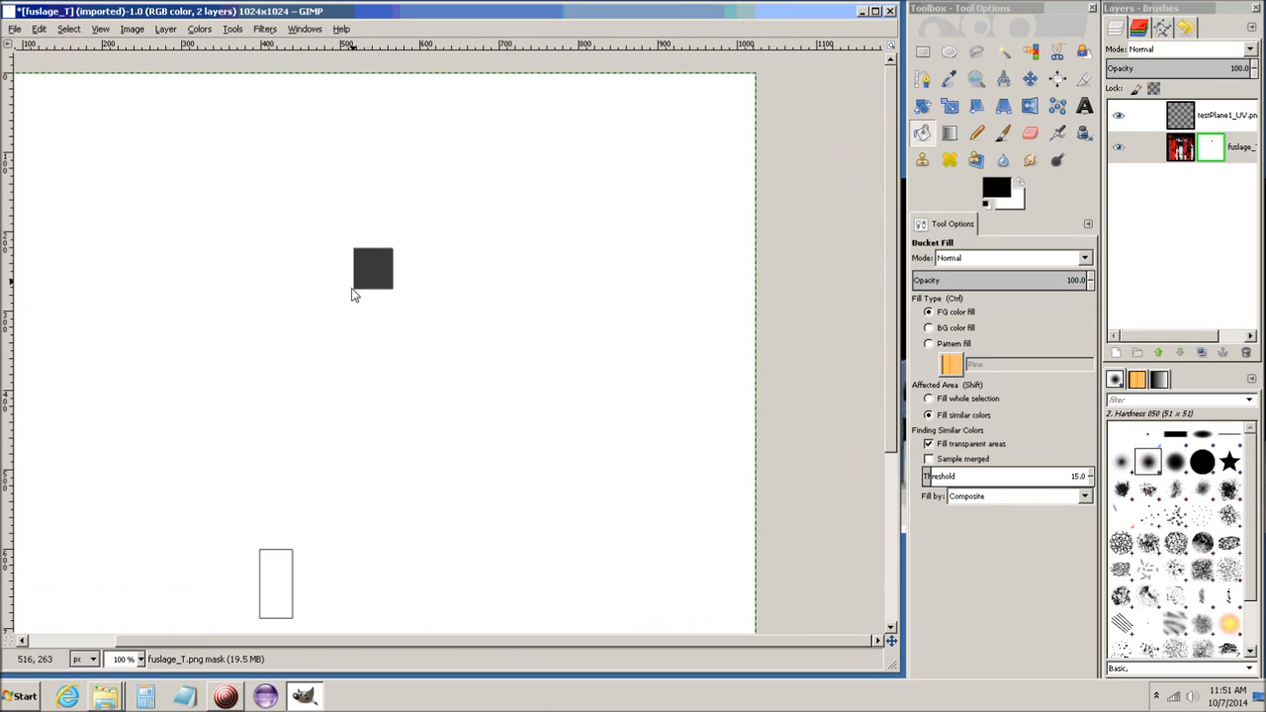
{"action": "middle_click_drag", "start_coordinate": [367, 490], "coordinate": [597, 228]}
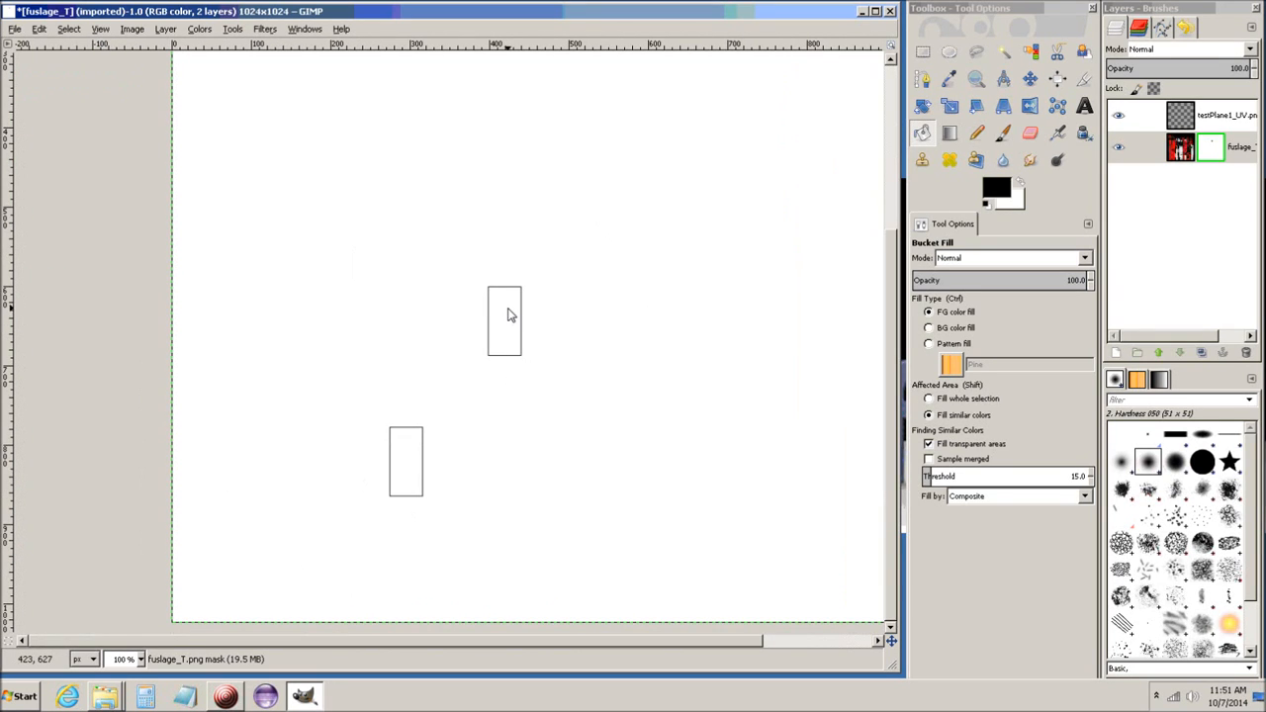
{"action": "scroll", "coordinate": [519, 310], "scroll_direction": "up", "scroll_amount": 7, "text": "ctrl"}
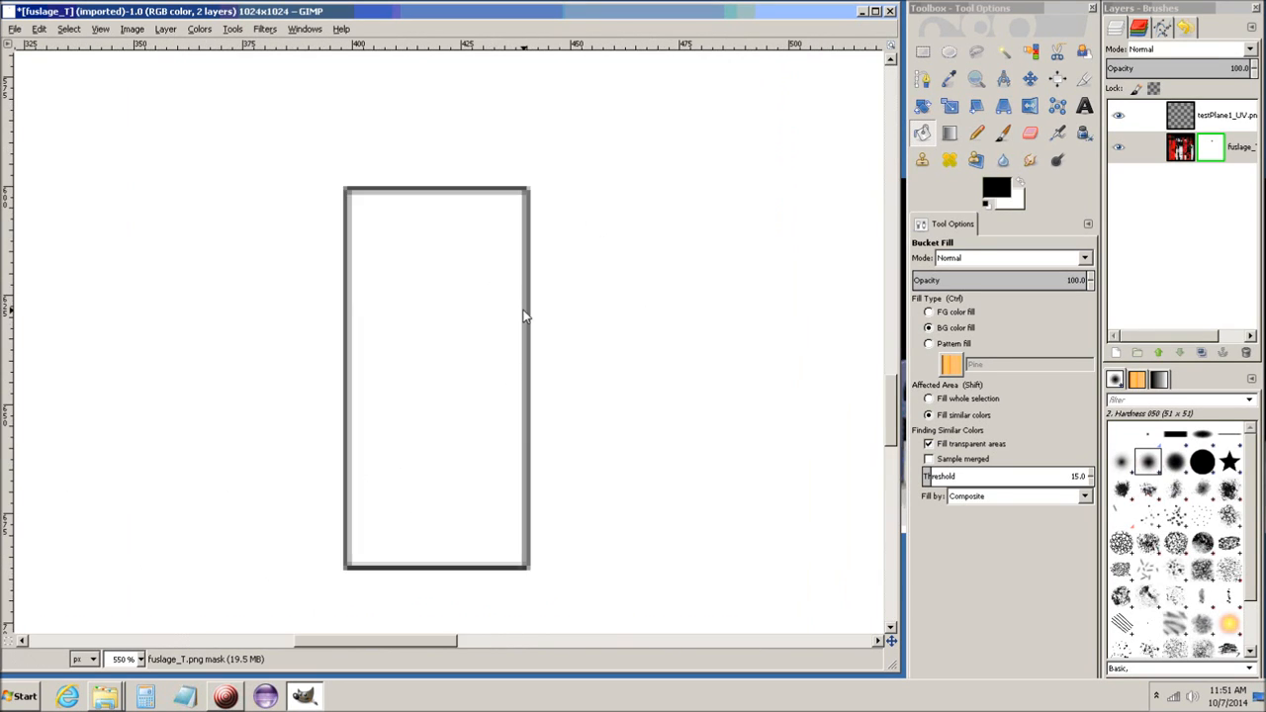
{"action": "middle_click_drag", "start_coordinate": [345, 229], "coordinate": [565, 387]}
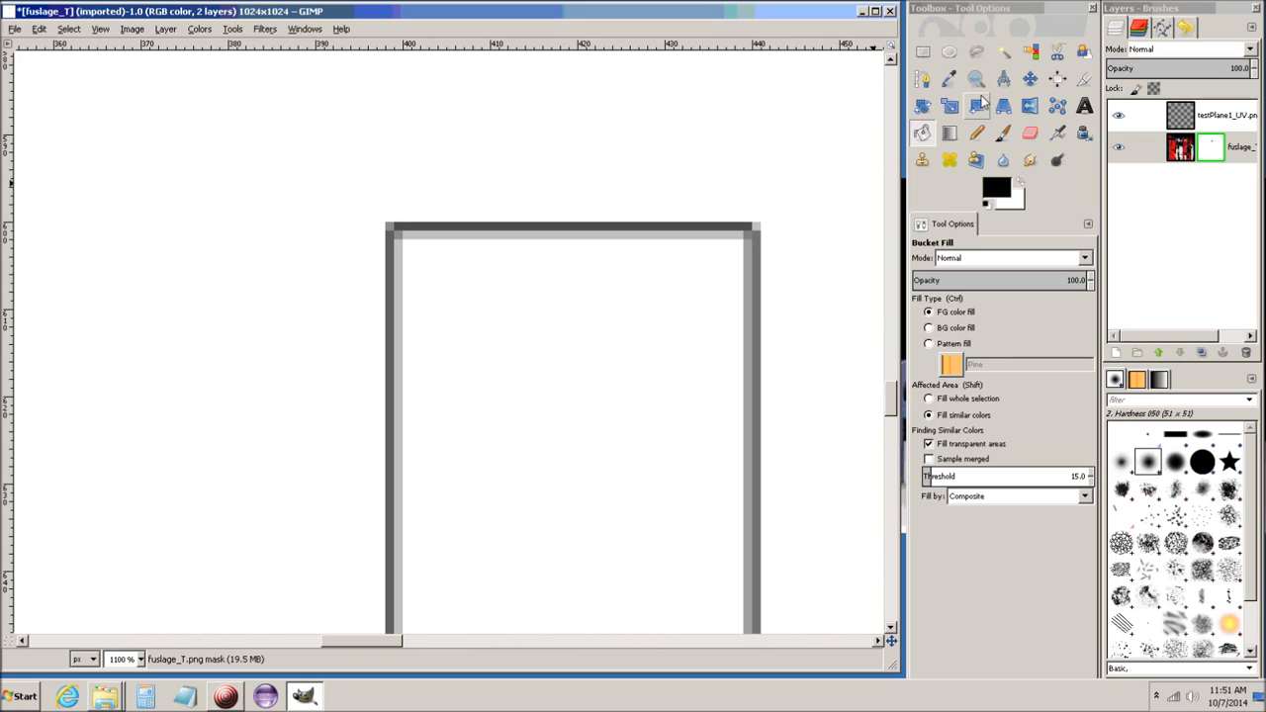
{"action": "left_click", "coordinate": [976, 132]}
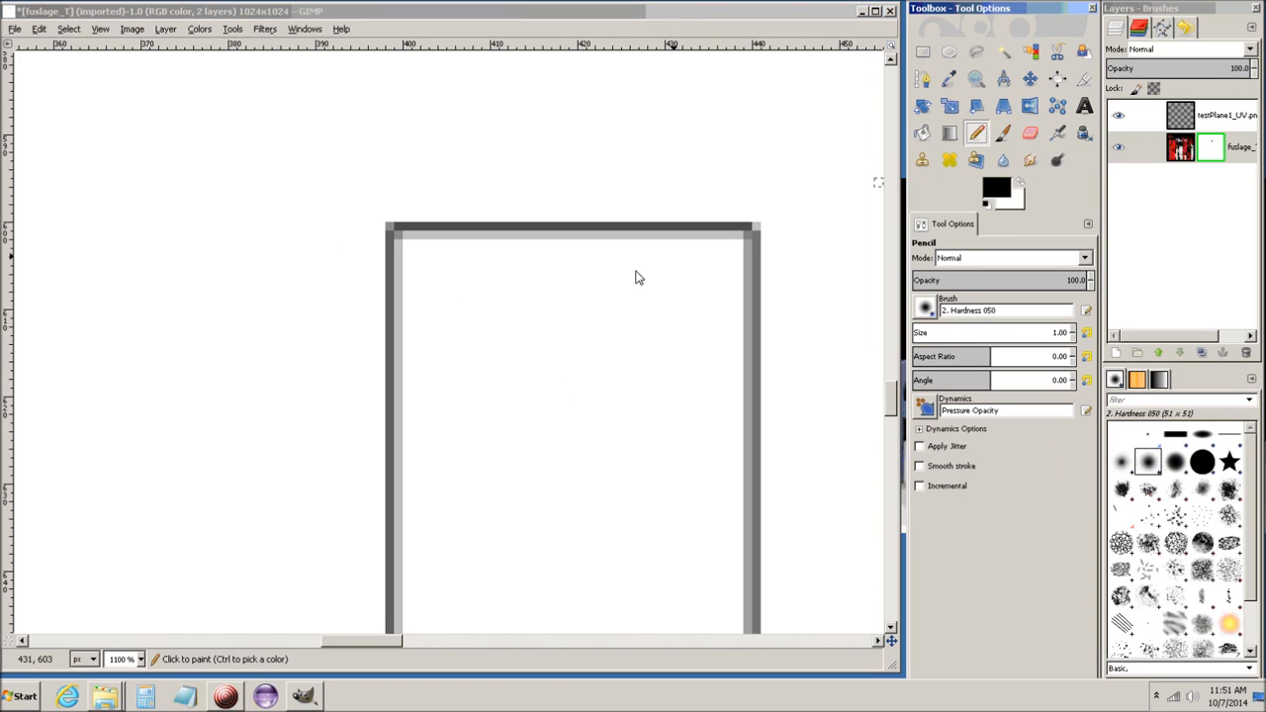
{"action": "left_click", "coordinate": [397, 237]}
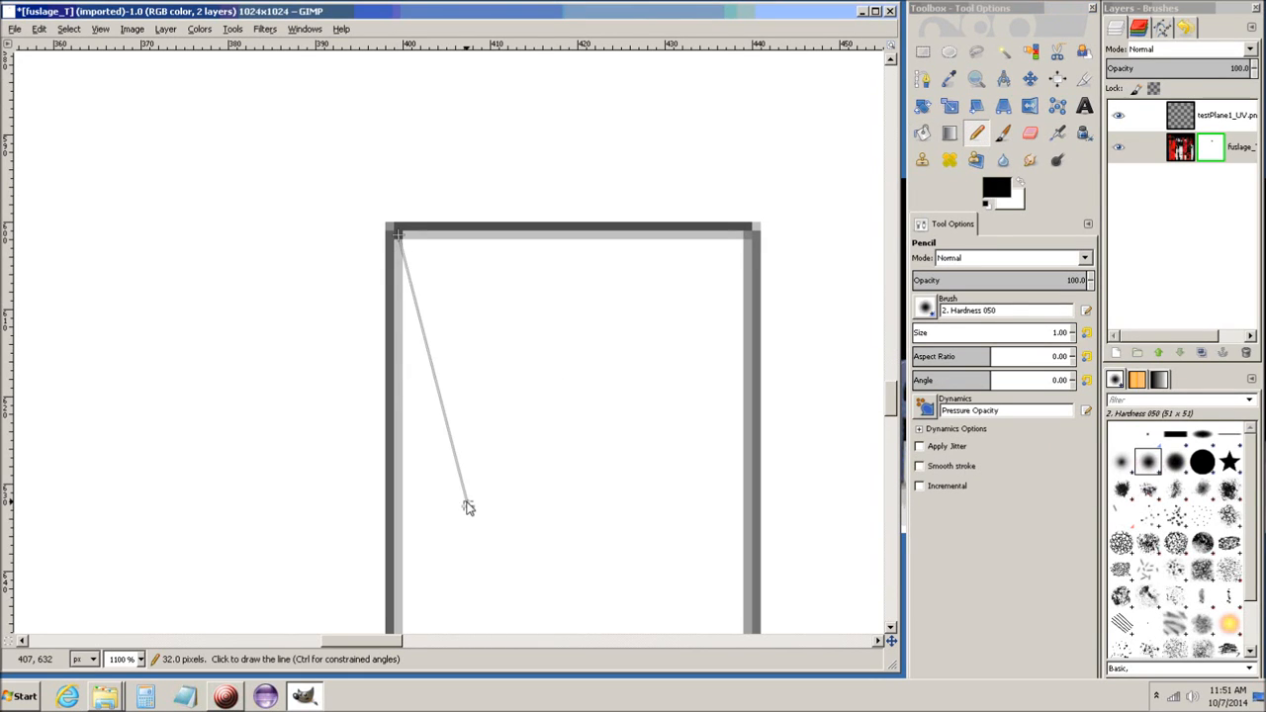
{"action": "scroll", "coordinate": [461, 139], "scroll_direction": "down", "scroll_amount": 5}
{"action": "left_click", "coordinate": [389, 615], "text": "shift"}
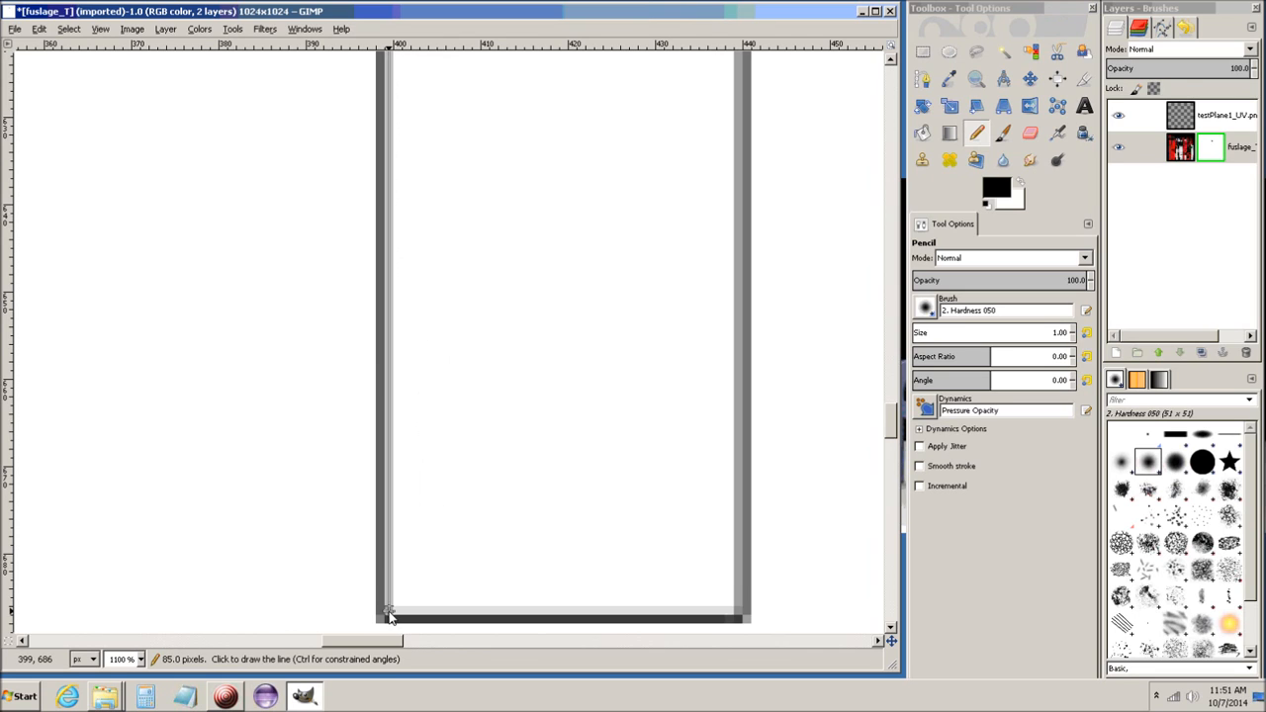
Continue the straight black Pencil lines along the bottom, right and top inner edges of the middle window outline, closing the frame
{"action": "left_click", "coordinate": [736, 615], "text": "shift"}
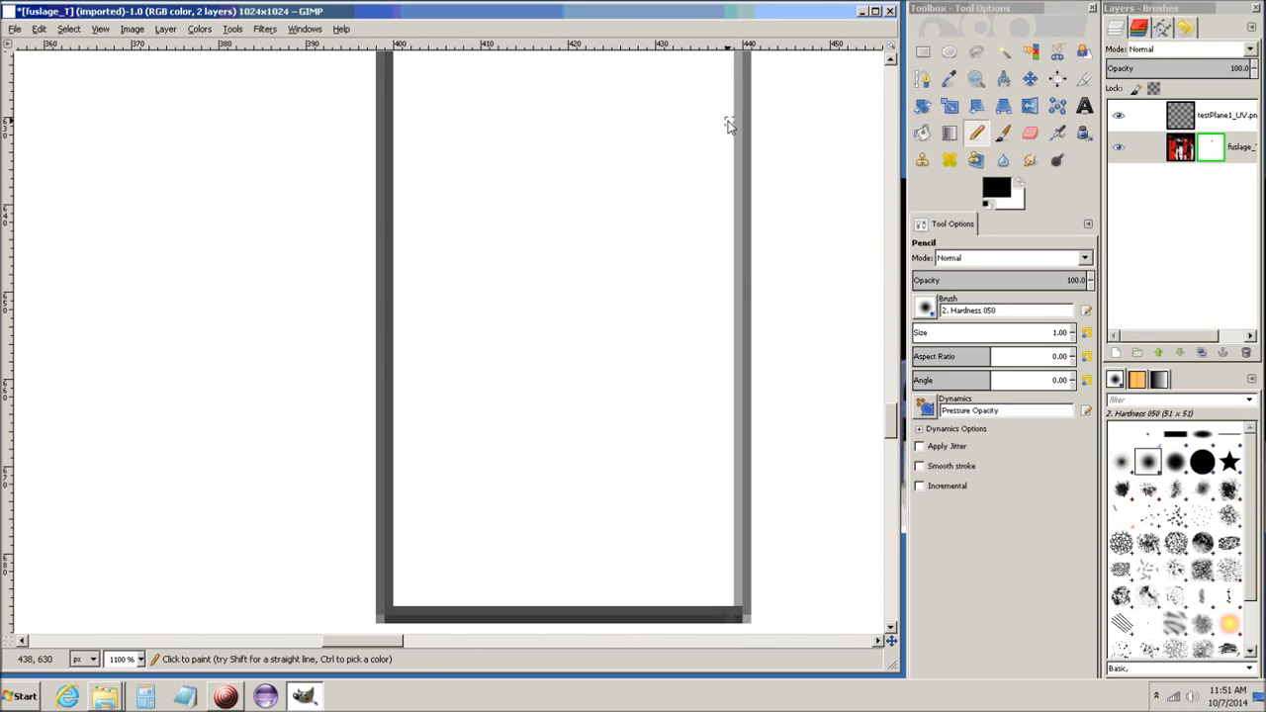
{"action": "middle_click_drag", "start_coordinate": [728, 122], "coordinate": [654, 420]}
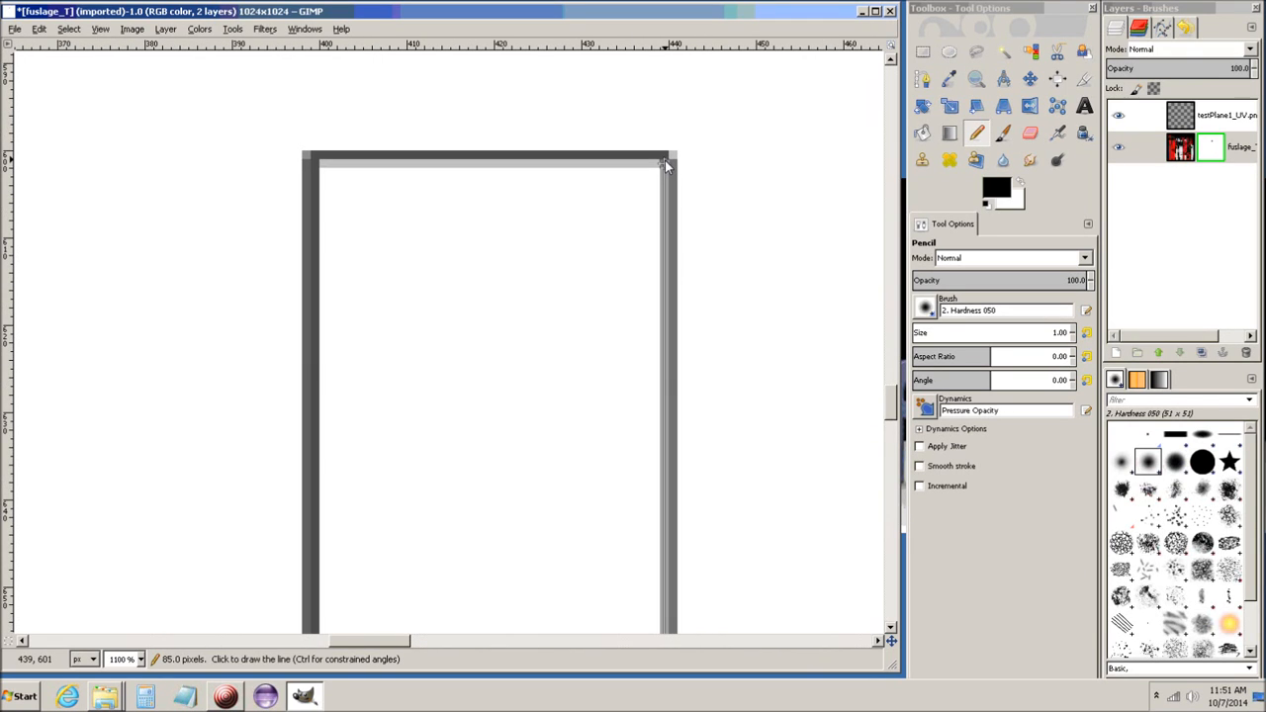
{"action": "left_click", "coordinate": [664, 169], "text": "shift"}
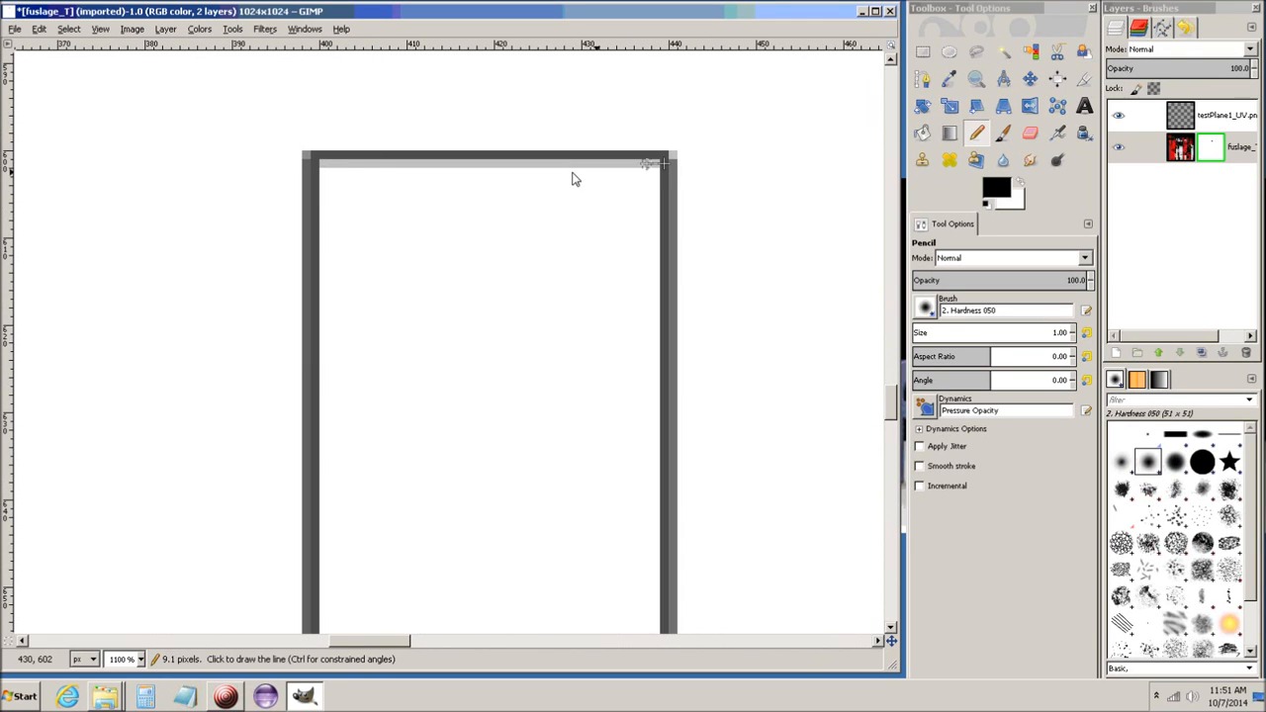
{"action": "left_click", "coordinate": [319, 168], "text": "shift"}
Bucket-fill the inside of the middle window outline on the mask with the black foreground color
{"action": "mouse_move", "coordinate": [414, 442]}
{"action": "middle_mouse_down"}
{"action": "mouse_move", "coordinate": [480, 189]}
{"action": "mouse_move", "coordinate": [356, 501]}
{"action": "mouse_move", "coordinate": [328, 446]}
{"action": "mouse_move", "coordinate": [333, 427]}
{"action": "mouse_move", "coordinate": [511, 260]}
{"action": "mouse_move", "coordinate": [531, 221]}
{"action": "mouse_move", "coordinate": [395, 398]}
{"action": "mouse_move", "coordinate": [427, 295]}
{"action": "mouse_move", "coordinate": [404, 332]}
{"action": "mouse_move", "coordinate": [452, 356]}
{"action": "mouse_move", "coordinate": [559, 240]}
{"action": "mouse_move", "coordinate": [497, 291]}
{"action": "middle_mouse_up"}
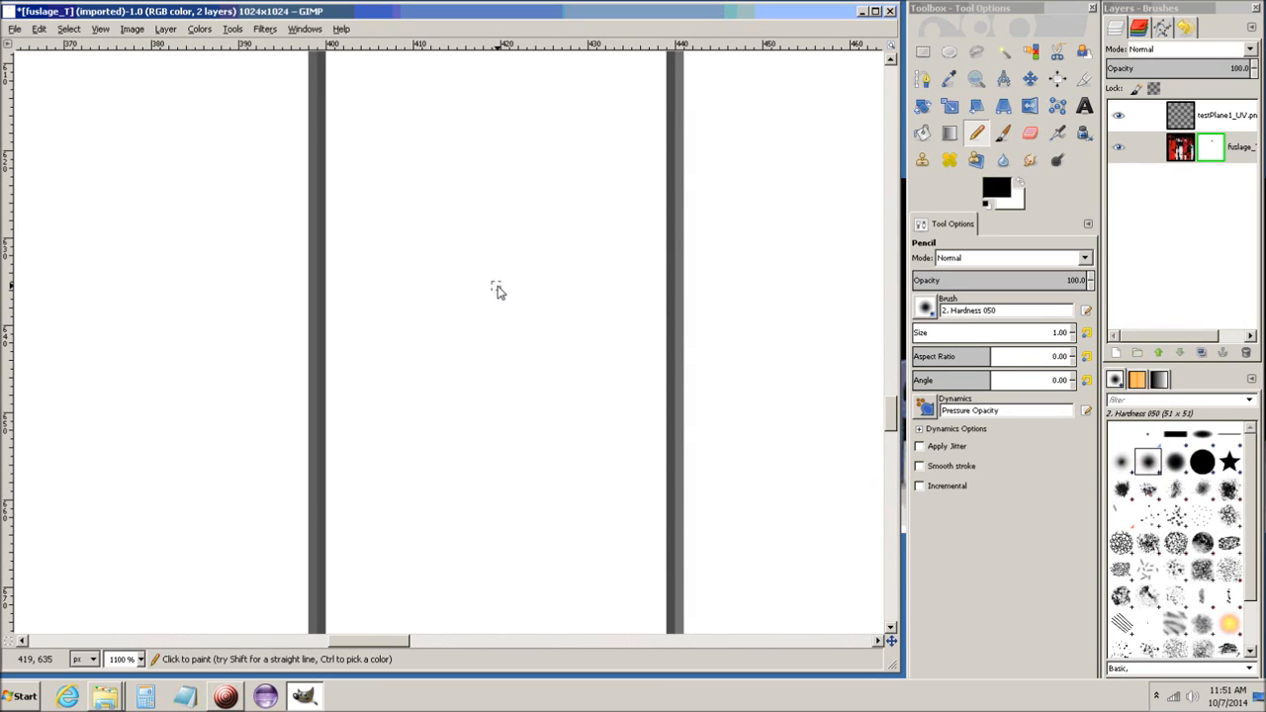
{"action": "mouse_move", "coordinate": [498, 291]}
{"action": "middle_mouse_down"}
{"action": "mouse_move", "coordinate": [485, 265]}
{"action": "mouse_move", "coordinate": [446, 320]}
{"action": "mouse_move", "coordinate": [477, 403]}
{"action": "mouse_move", "coordinate": [477, 486]}
{"action": "mouse_move", "coordinate": [478, 475]}
{"action": "middle_mouse_up"}
{"action": "middle_click_drag", "start_coordinate": [435, 515], "coordinate": [452, 334]}
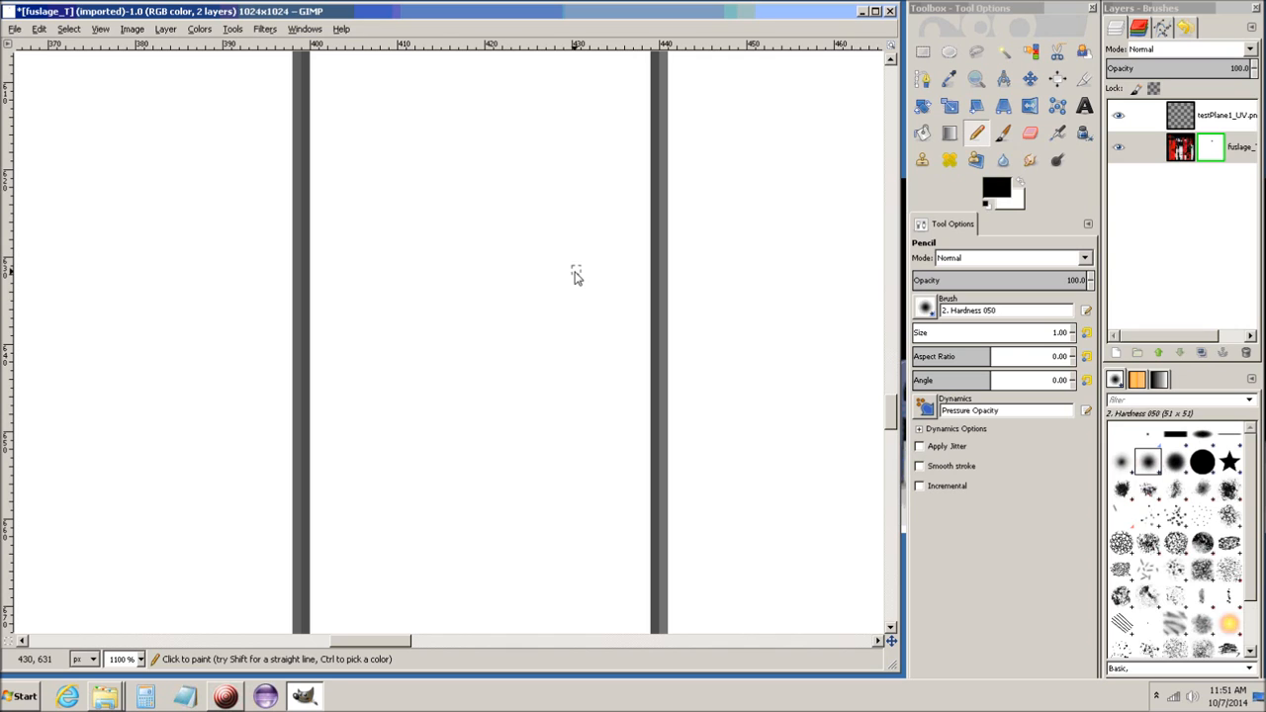
{"action": "left_click", "coordinate": [921, 132]}
{"action": "left_click", "coordinate": [456, 280]}
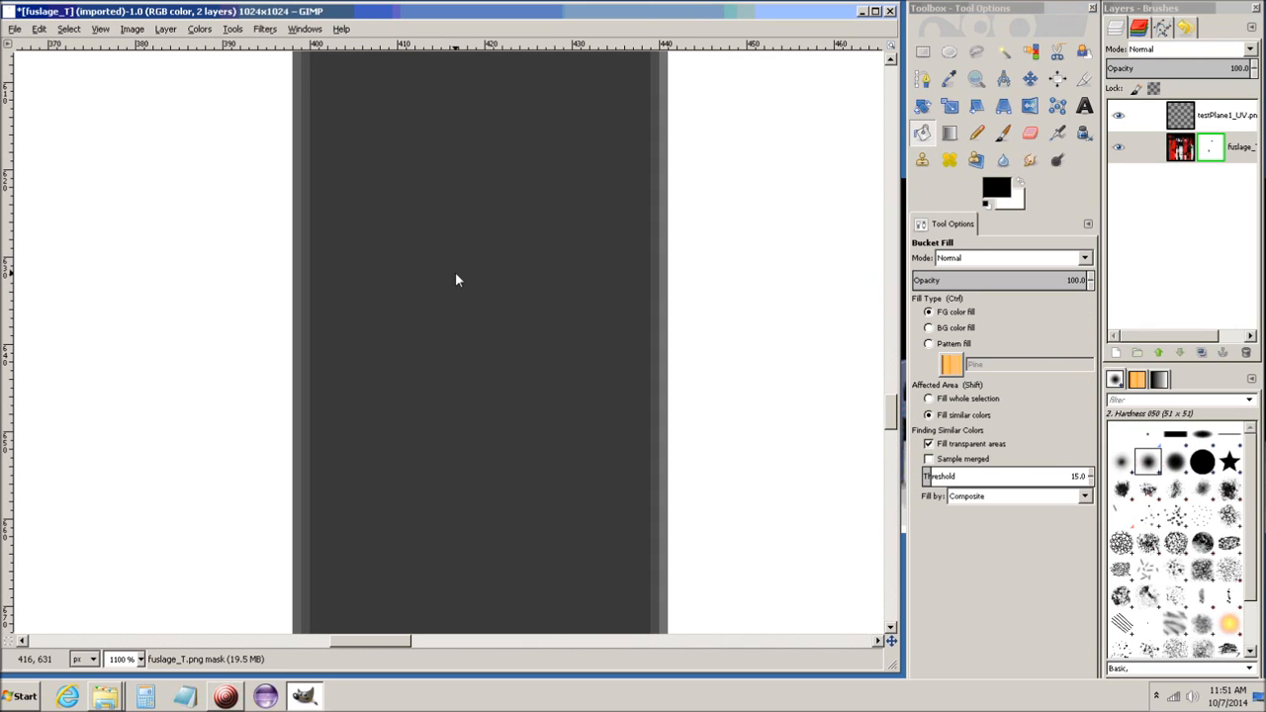
With the Pencil, draw a straight black line down the left inner edge of the lowest window outline, from top corner to bottom corner
{"action": "left_click", "coordinate": [976, 133]}
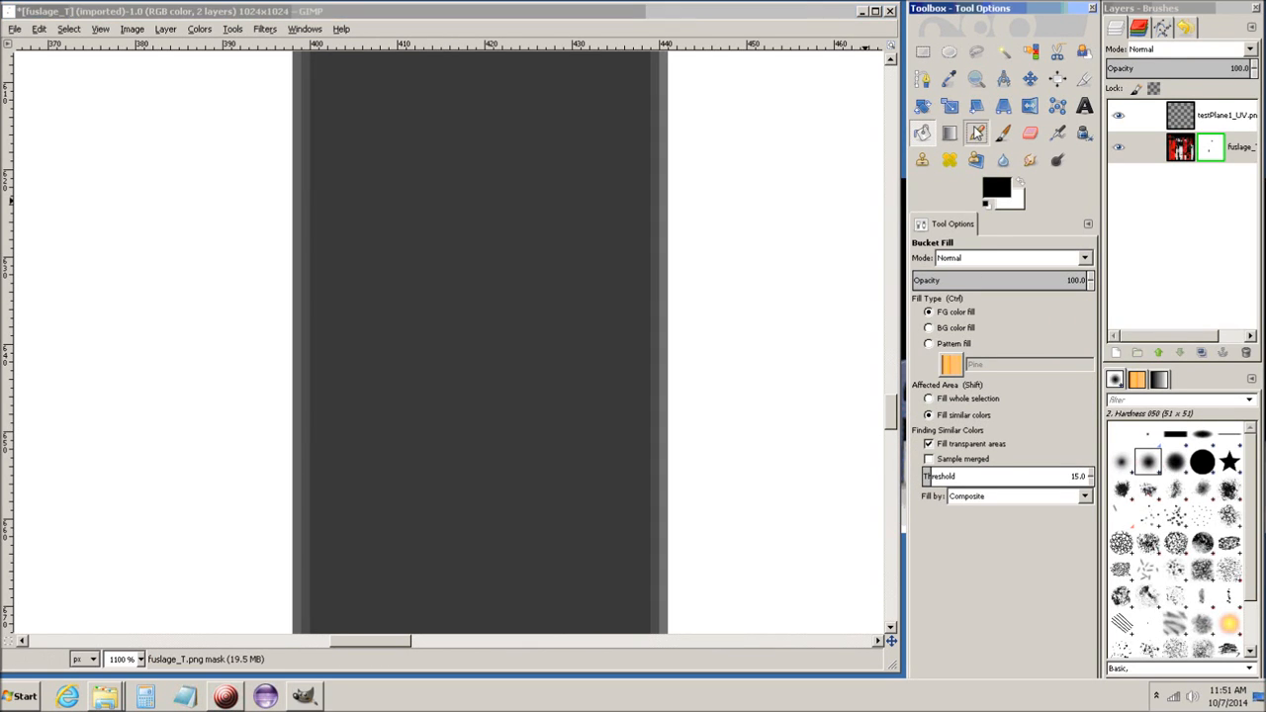
{"action": "middle_click_drag", "start_coordinate": [400, 462], "coordinate": [578, 54]}
{"action": "middle_click_drag", "start_coordinate": [434, 422], "coordinate": [574, 99]}
{"action": "middle_click_drag", "start_coordinate": [401, 464], "coordinate": [709, 126]}
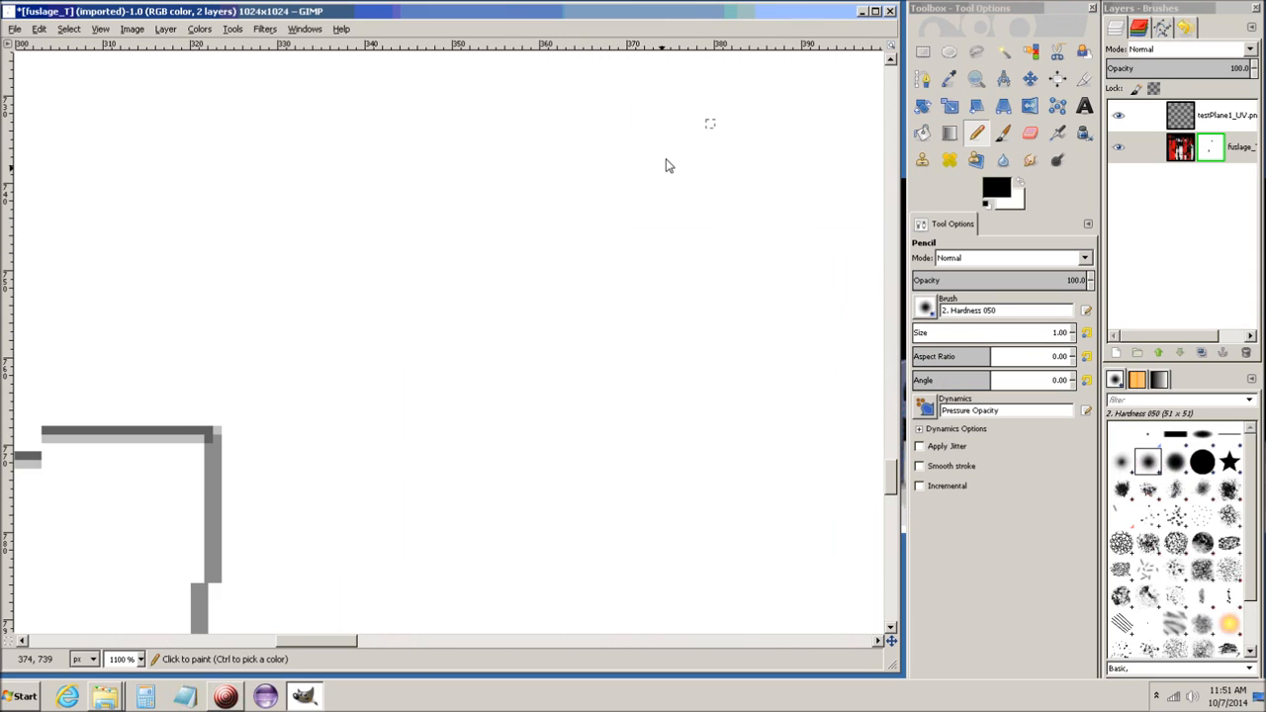
{"action": "middle_click_drag", "start_coordinate": [226, 583], "coordinate": [594, 341]}
{"action": "middle_click_drag", "start_coordinate": [385, 432], "coordinate": [522, 371]}
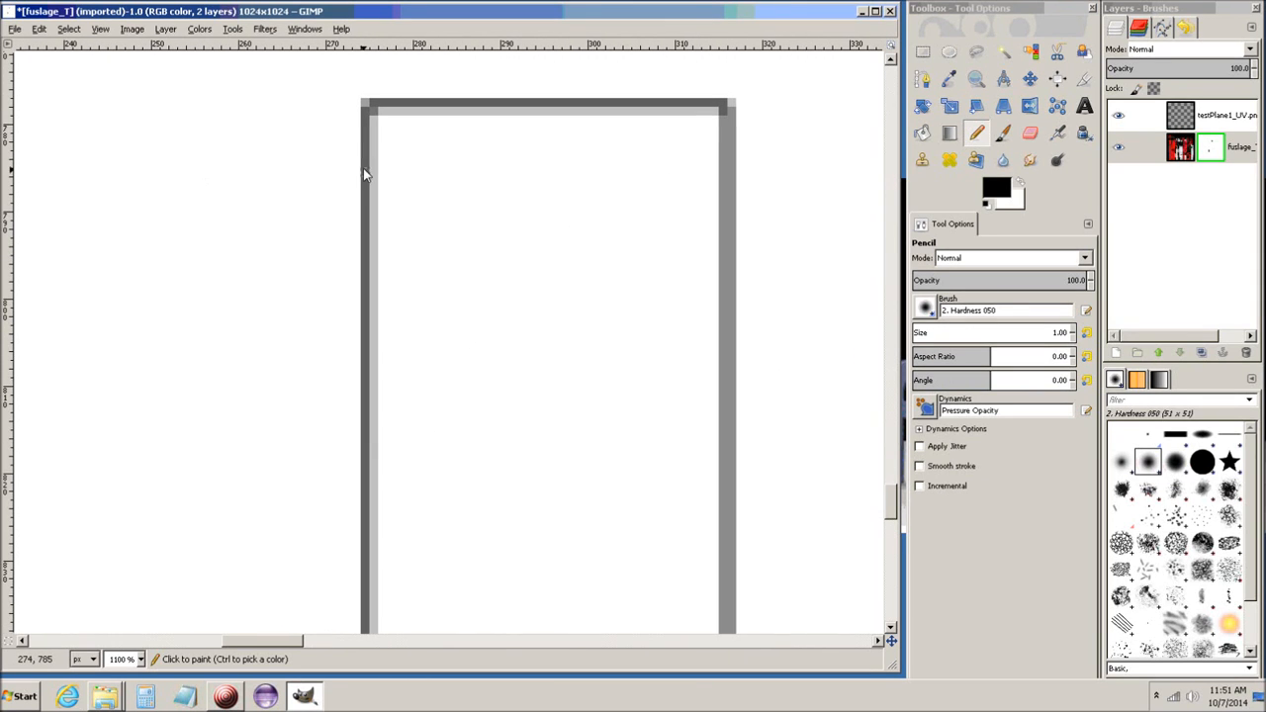
{"action": "left_click", "coordinate": [373, 111]}
{"action": "middle_click_drag", "start_coordinate": [462, 529], "coordinate": [459, 193], "text": "shift"}
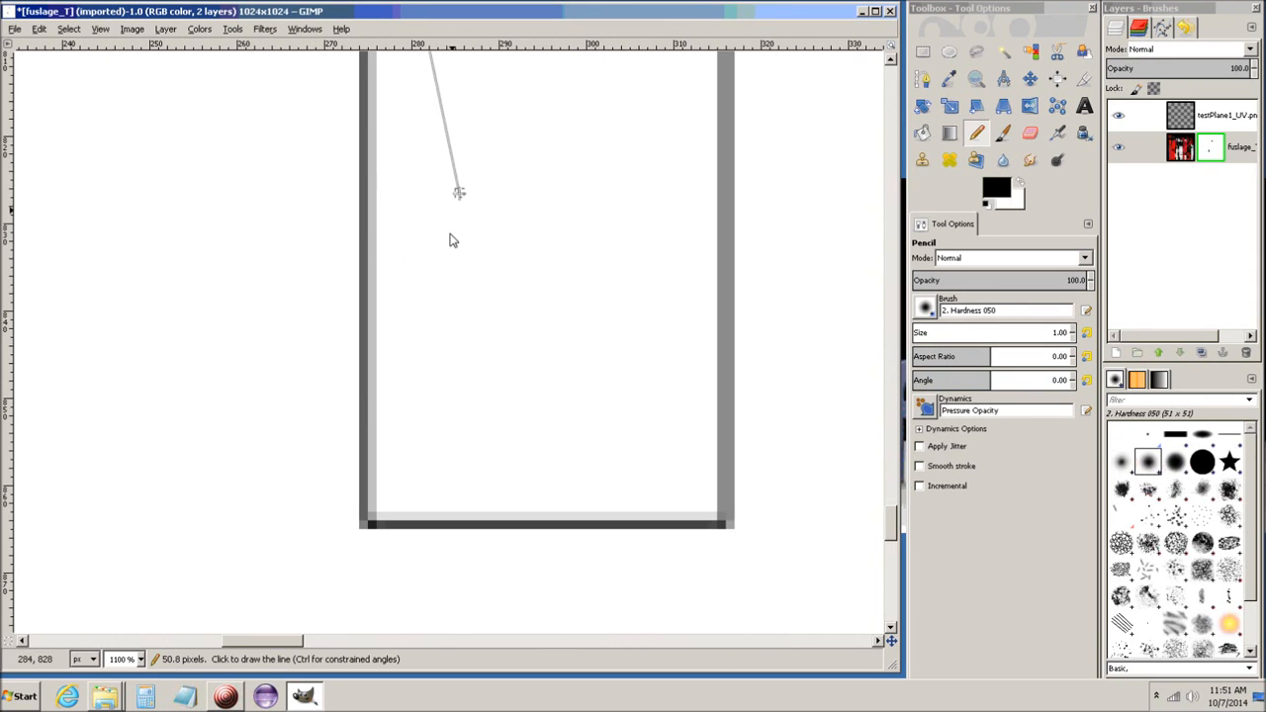
{"action": "left_click", "coordinate": [372, 515], "text": "shift"}
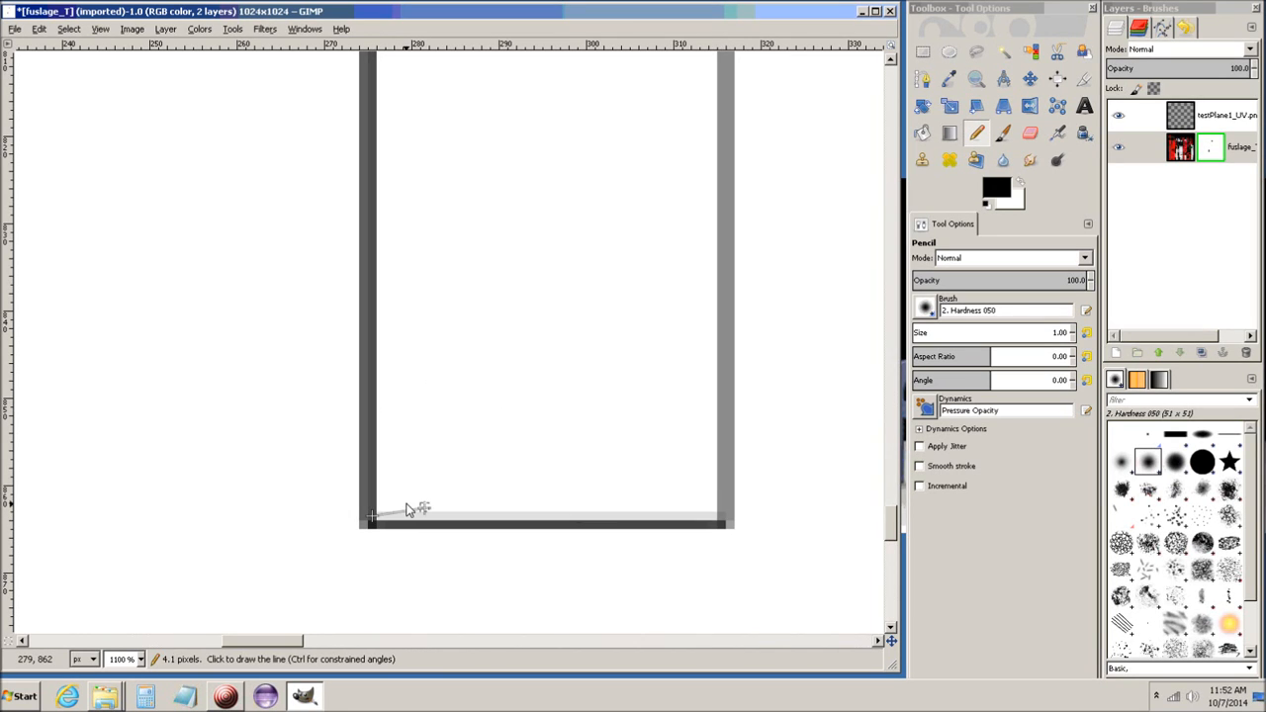
Continue the straight black Pencil lines along the bottom, right and top inner edges of the lowest window outline, closing the frame
{"action": "left_click", "coordinate": [718, 516], "text": "shift"}
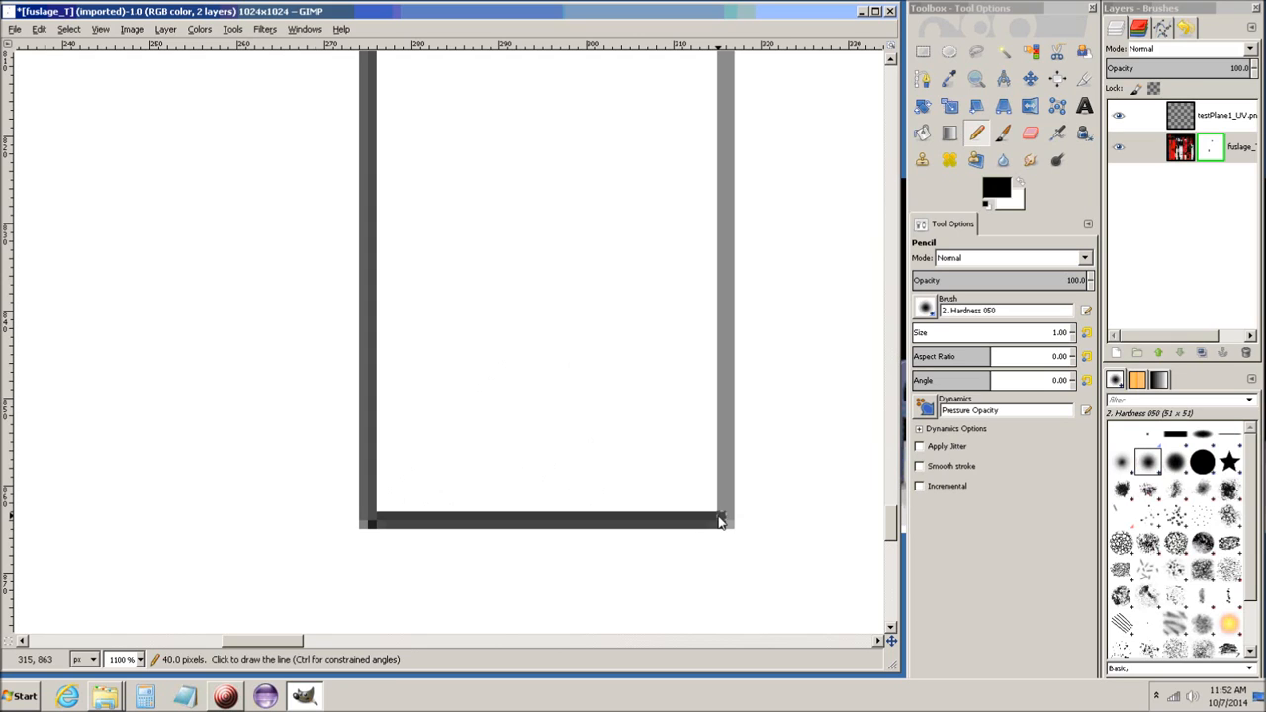
{"action": "scroll", "coordinate": [664, 419], "scroll_direction": "up", "scroll_amount": 5}
{"action": "left_click", "coordinate": [659, 114], "text": "shift"}
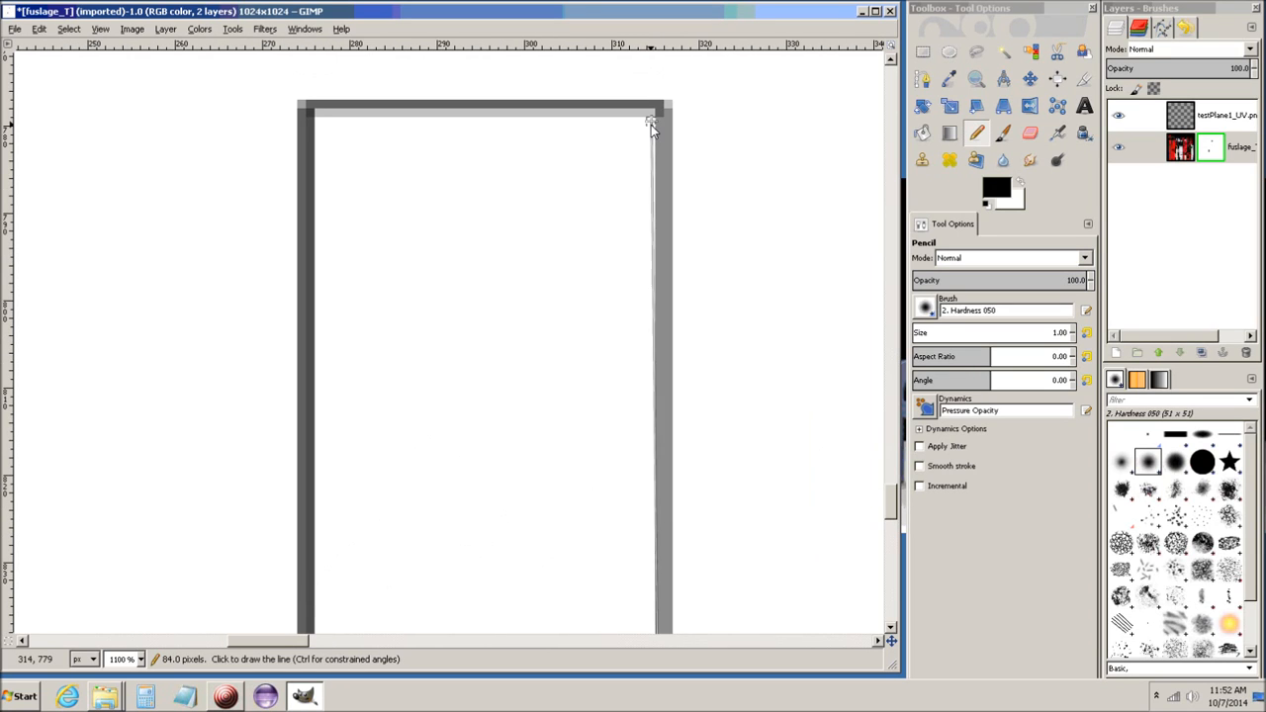
{"action": "left_click", "coordinate": [311, 111], "text": "shift"}
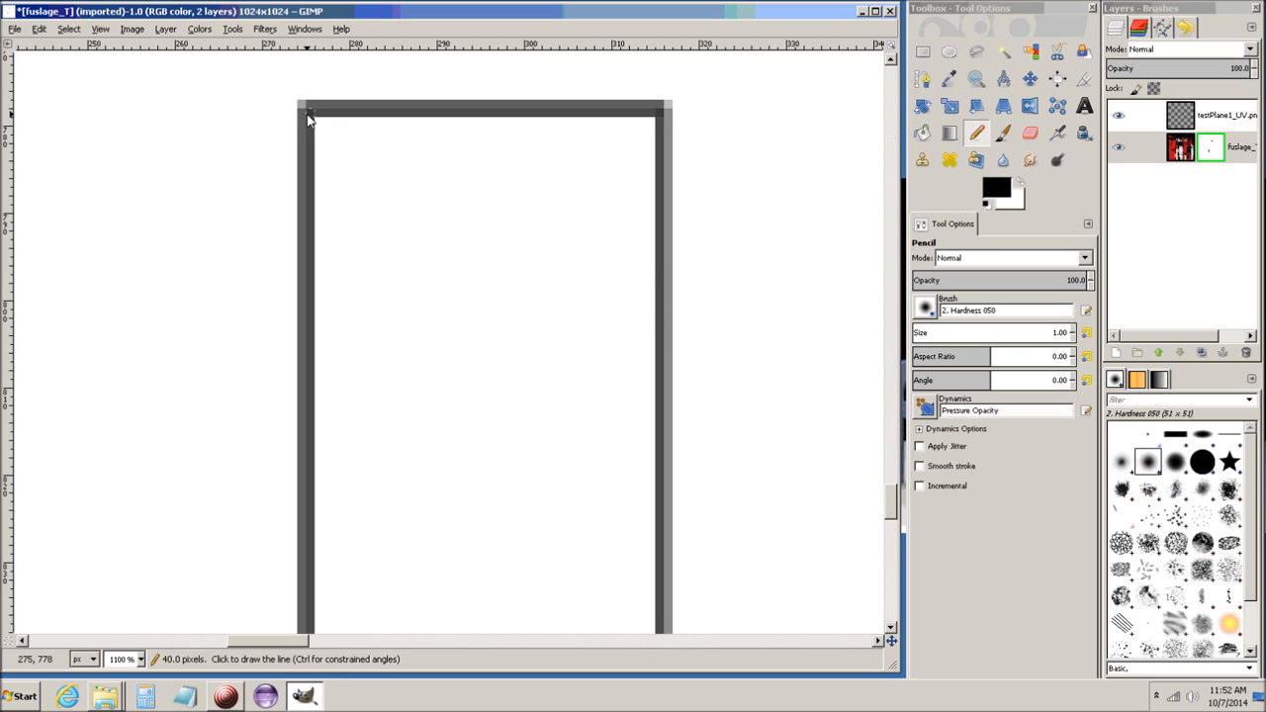
Bucket-fill the inside of the lowest window outline on the mask with the black foreground color and view the whole mask
{"action": "left_click", "coordinate": [922, 132]}
{"action": "left_click", "coordinate": [506, 289]}
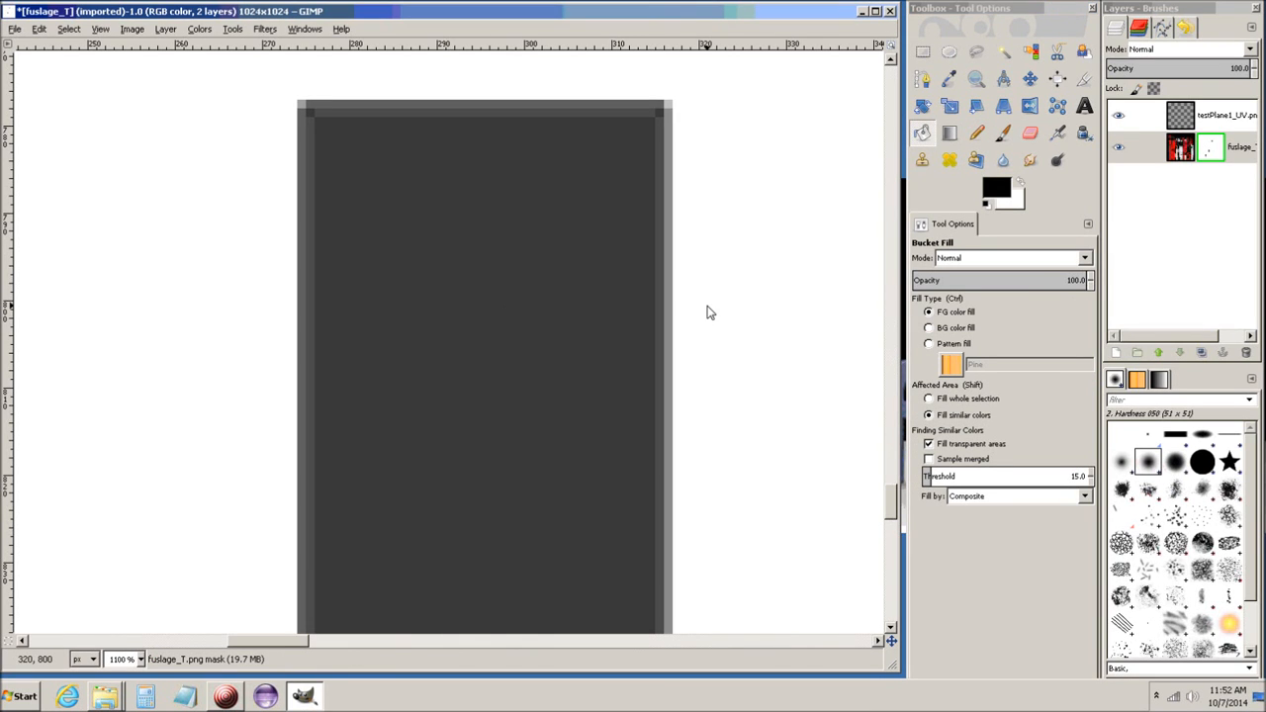
{"action": "scroll", "coordinate": [707, 317], "scroll_direction": "down", "scroll_amount": 8, "text": "ctrl"}
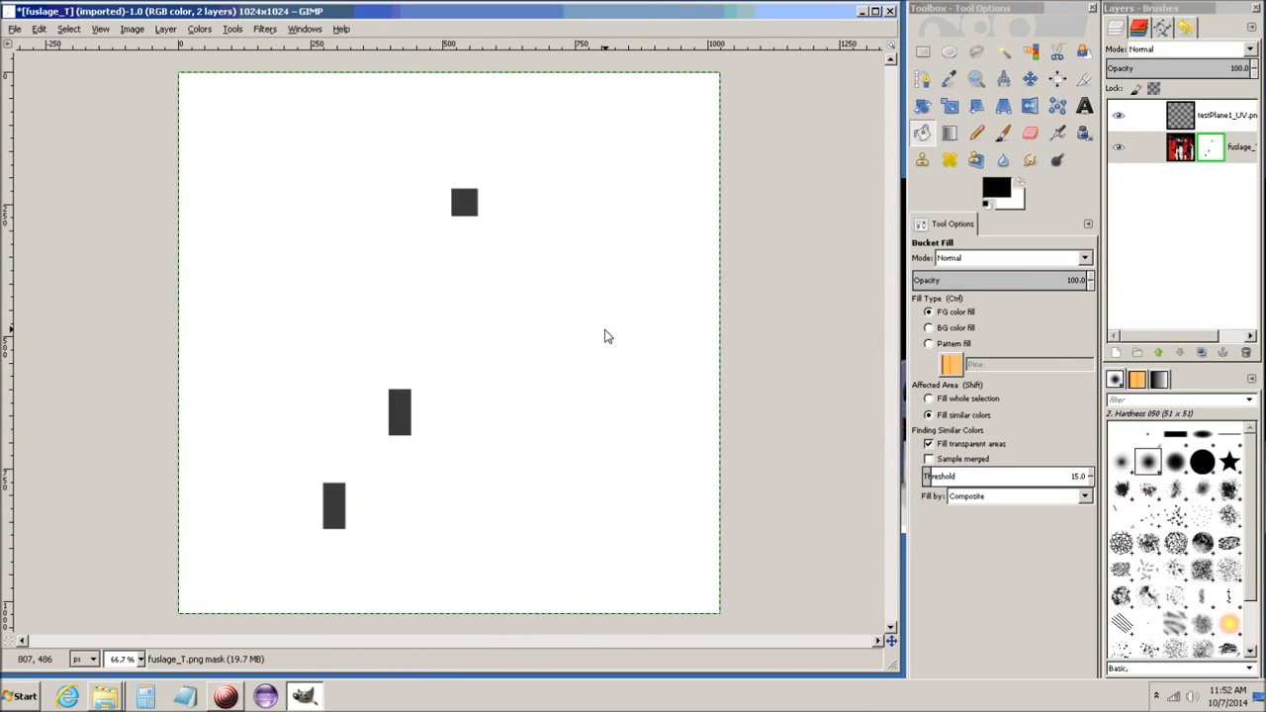
Save the image as fuslage_T.xcf in the textures folder
{"action": "middle_click_drag", "start_coordinate": [604, 333], "coordinate": [669, 356]}
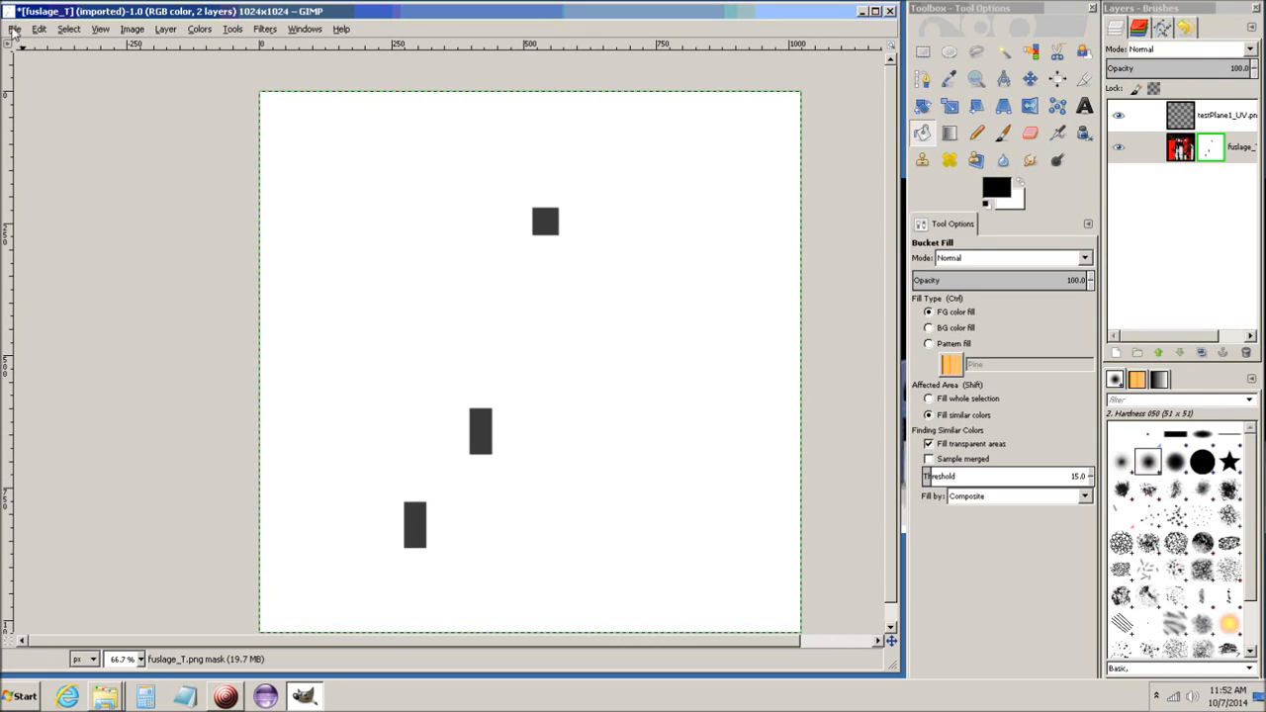
{"action": "left_click", "coordinate": [13, 30]}
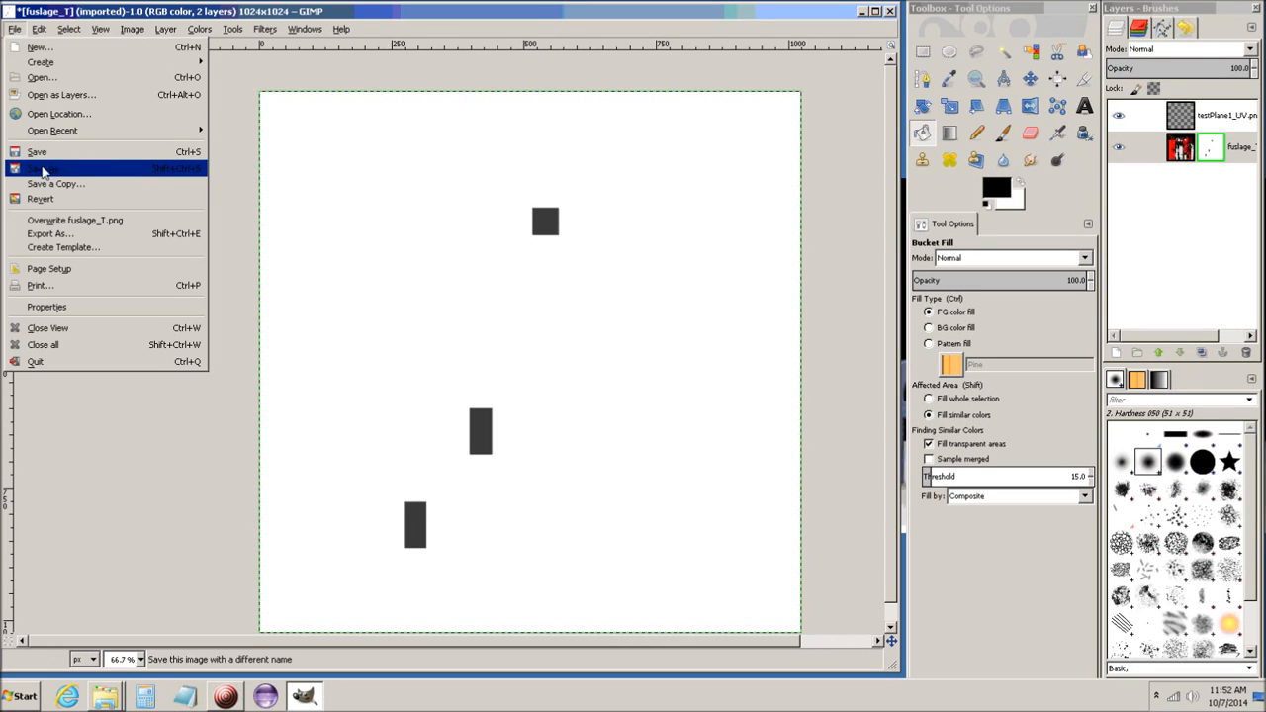
{"action": "left_click", "coordinate": [44, 173]}
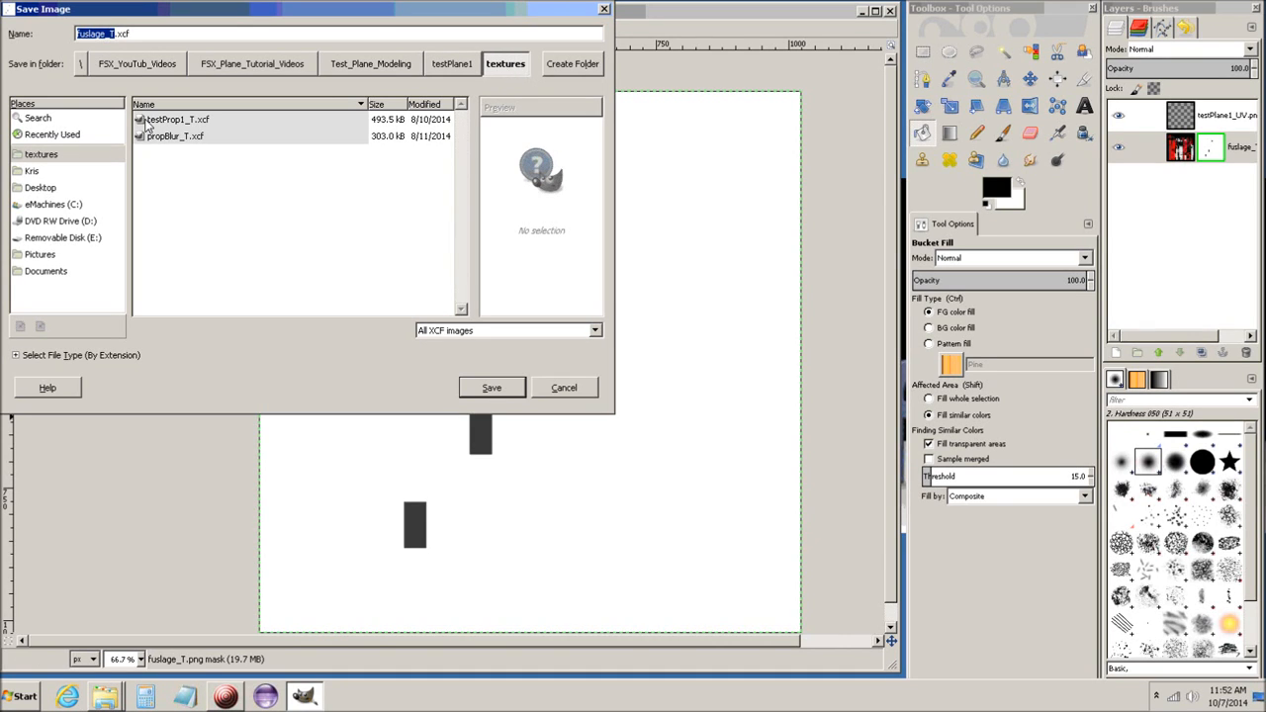
{"action": "left_click", "coordinate": [490, 387]}
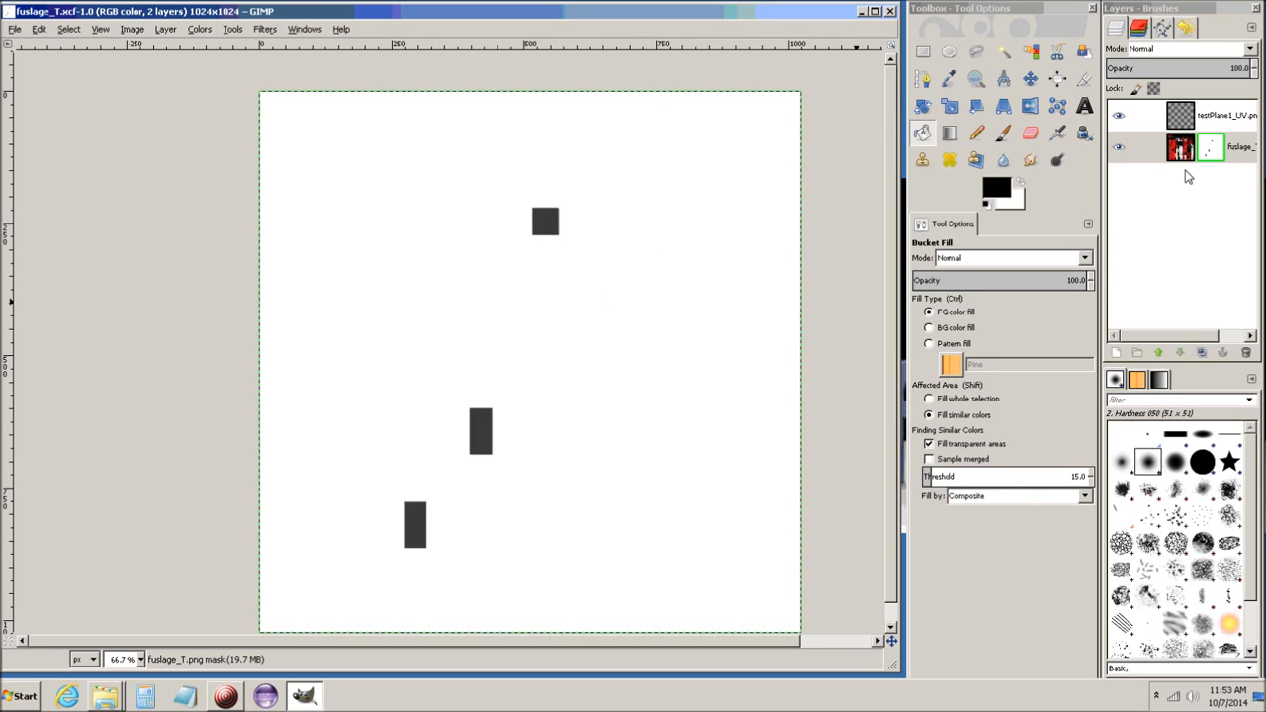
Turn off showing and editing the layer mask on the fuslage_T layer, and hide the testPlane1_UV layer
{"action": "left_click", "coordinate": [1161, 154]}
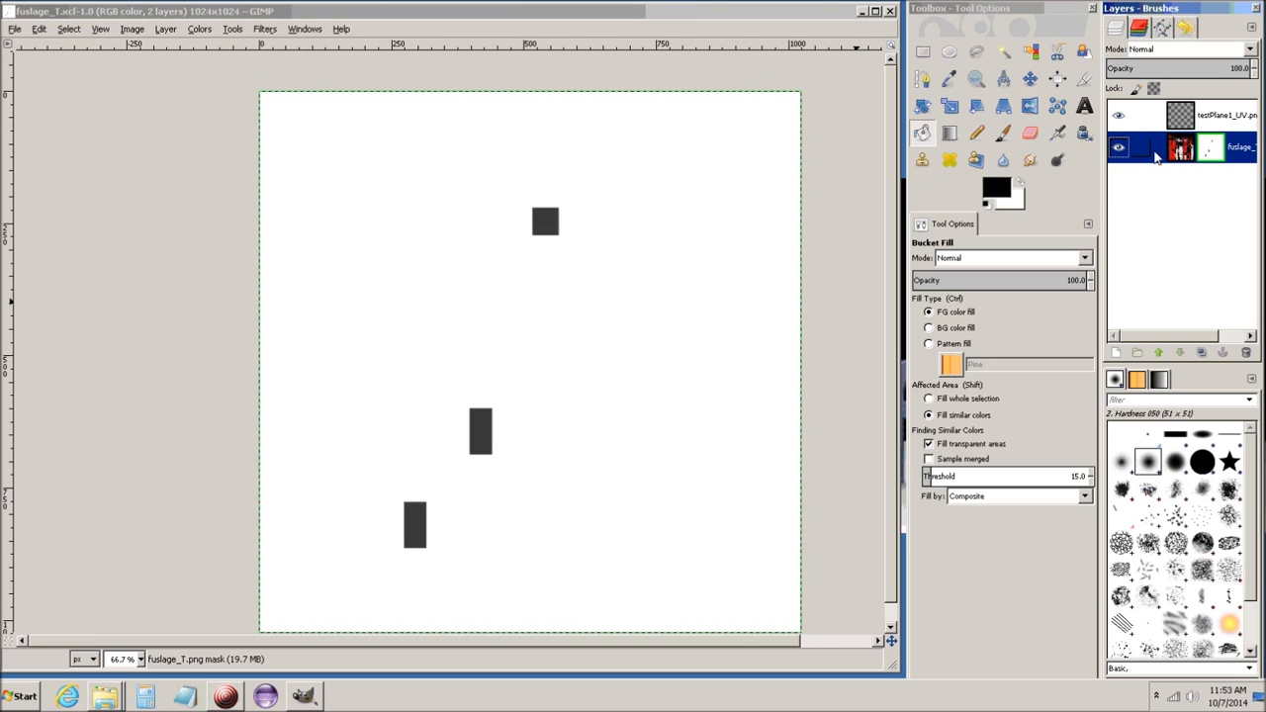
{"action": "right_click", "coordinate": [1161, 154]}
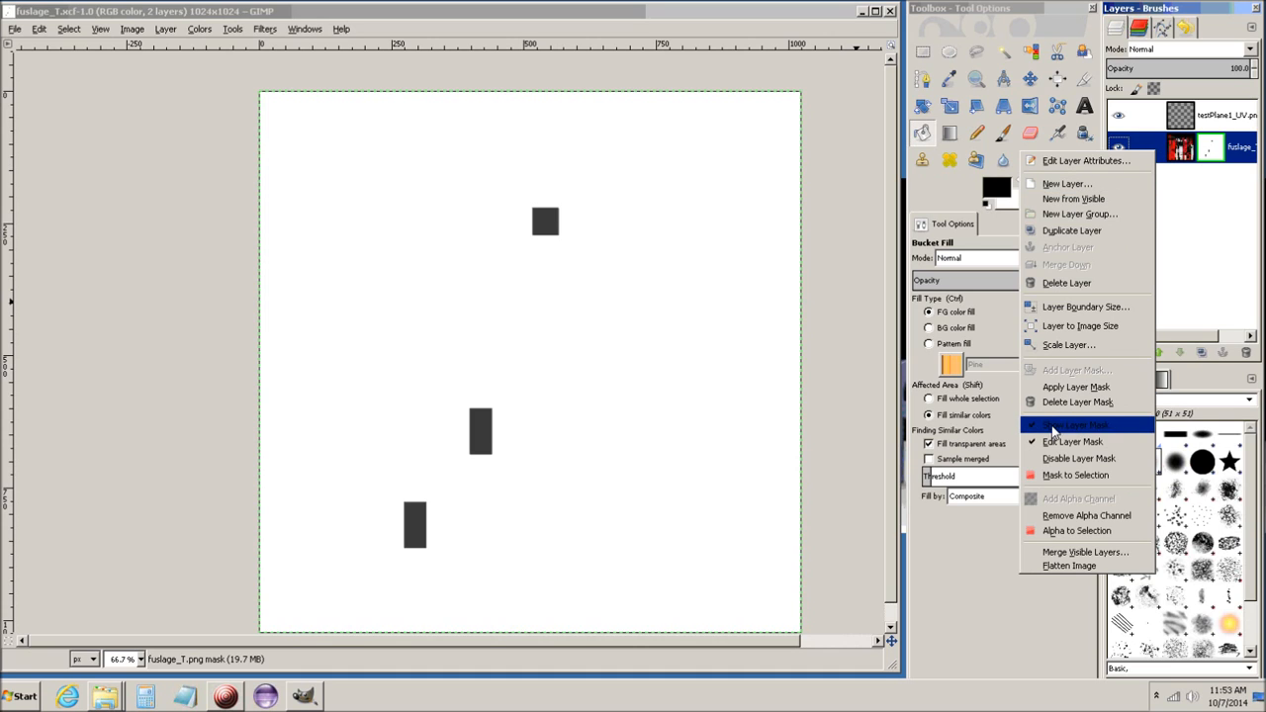
{"action": "left_click", "coordinate": [1096, 425]}
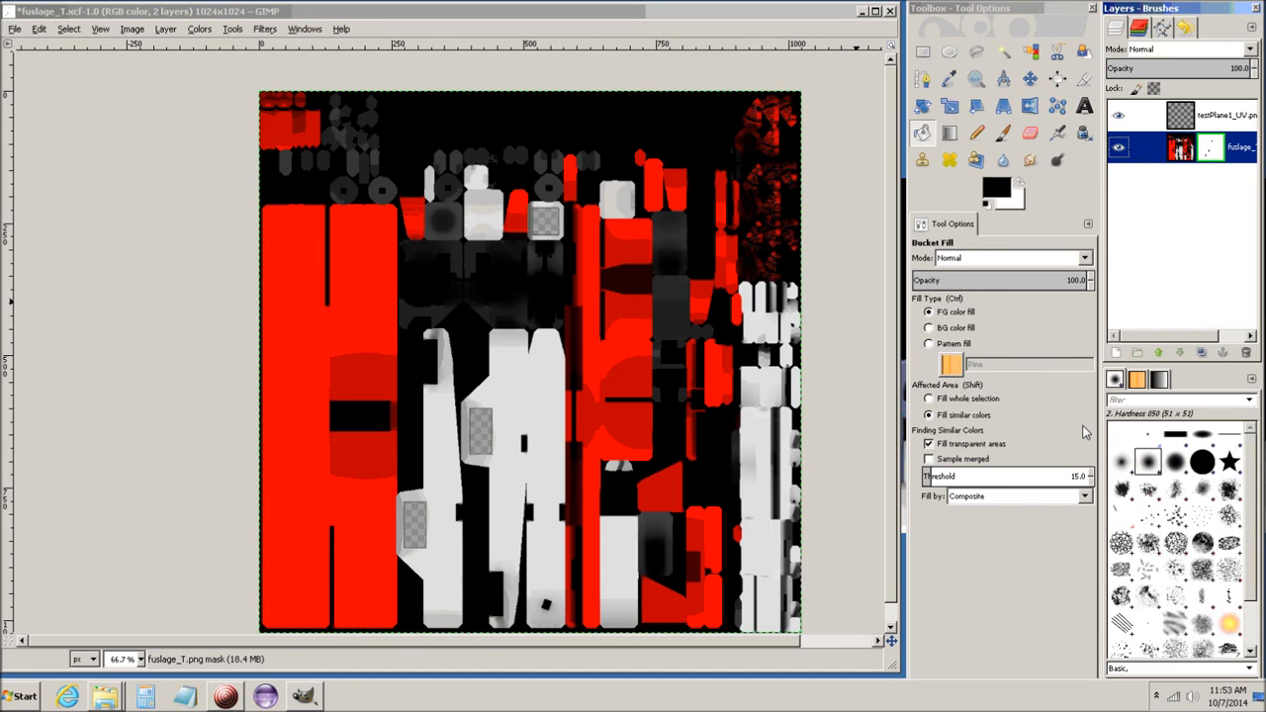
{"action": "right_click", "coordinate": [1160, 153]}
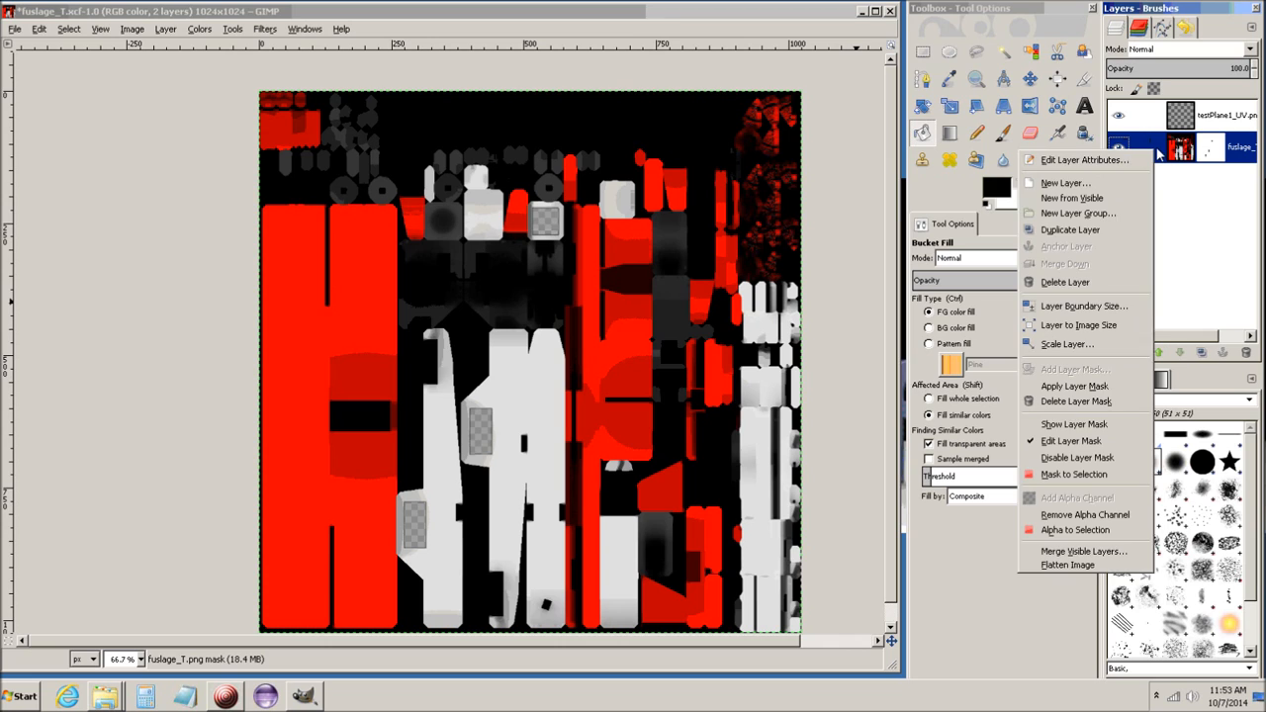
{"action": "left_click", "coordinate": [1088, 443]}
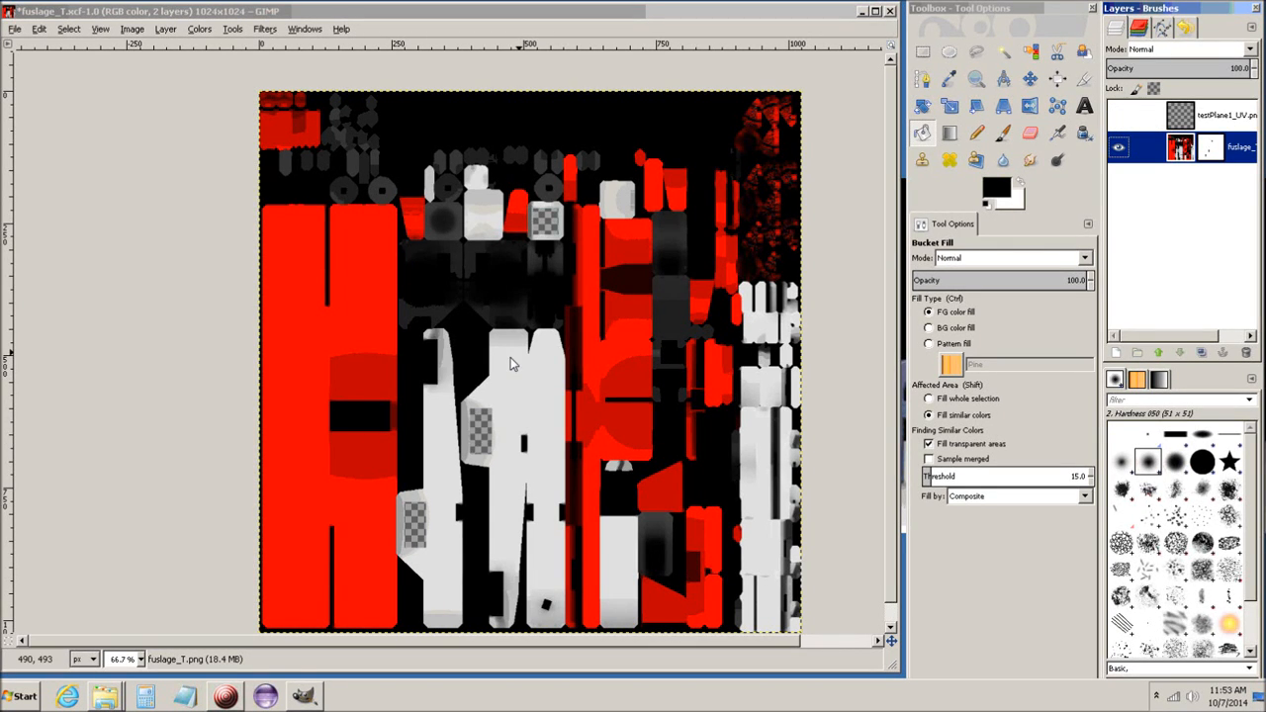
Open the export dialog for the fuslage_T image
{"action": "left_click", "coordinate": [116, 11]}
{"action": "left_click", "coordinate": [14, 29]}
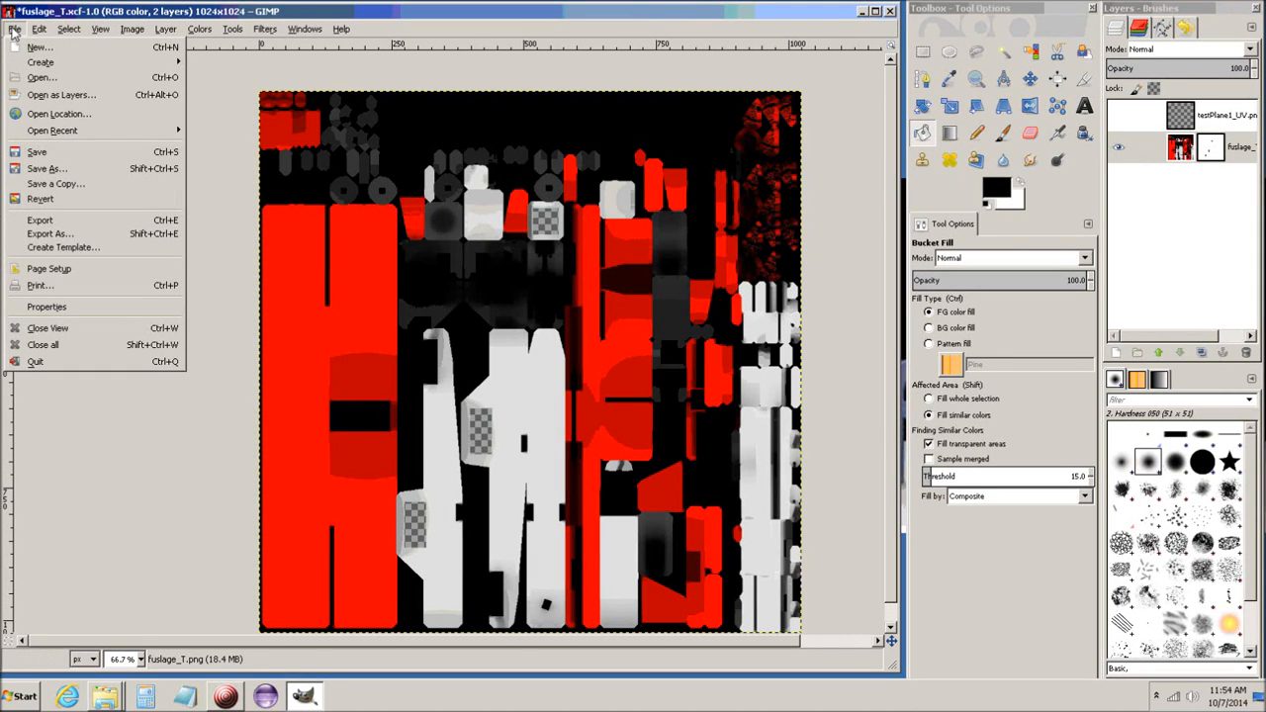
{"action": "left_click", "coordinate": [77, 236]}
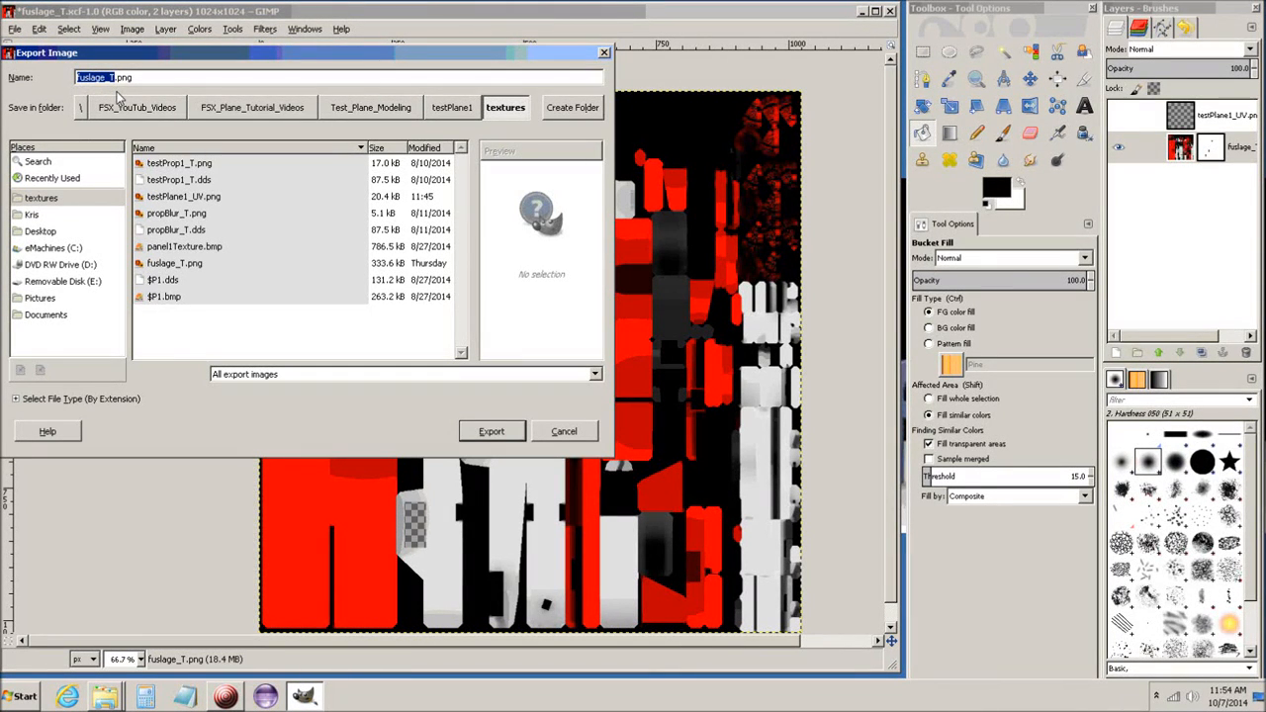
Try to export the image under the name fuslage_T.pds
{"action": "left_click", "coordinate": [157, 79]}
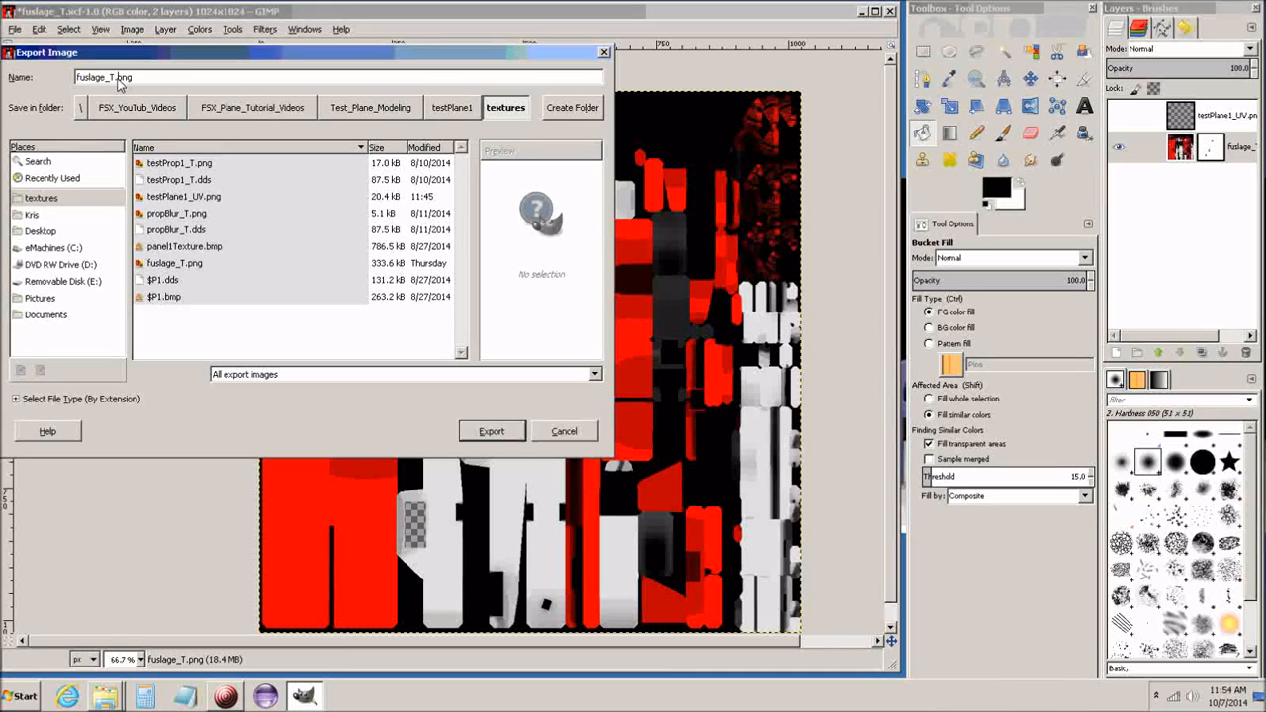
{"action": "key", "text": "BackSpace"}
{"action": "key", "text": "BackSpace"}
{"action": "type", "text": "ds"}
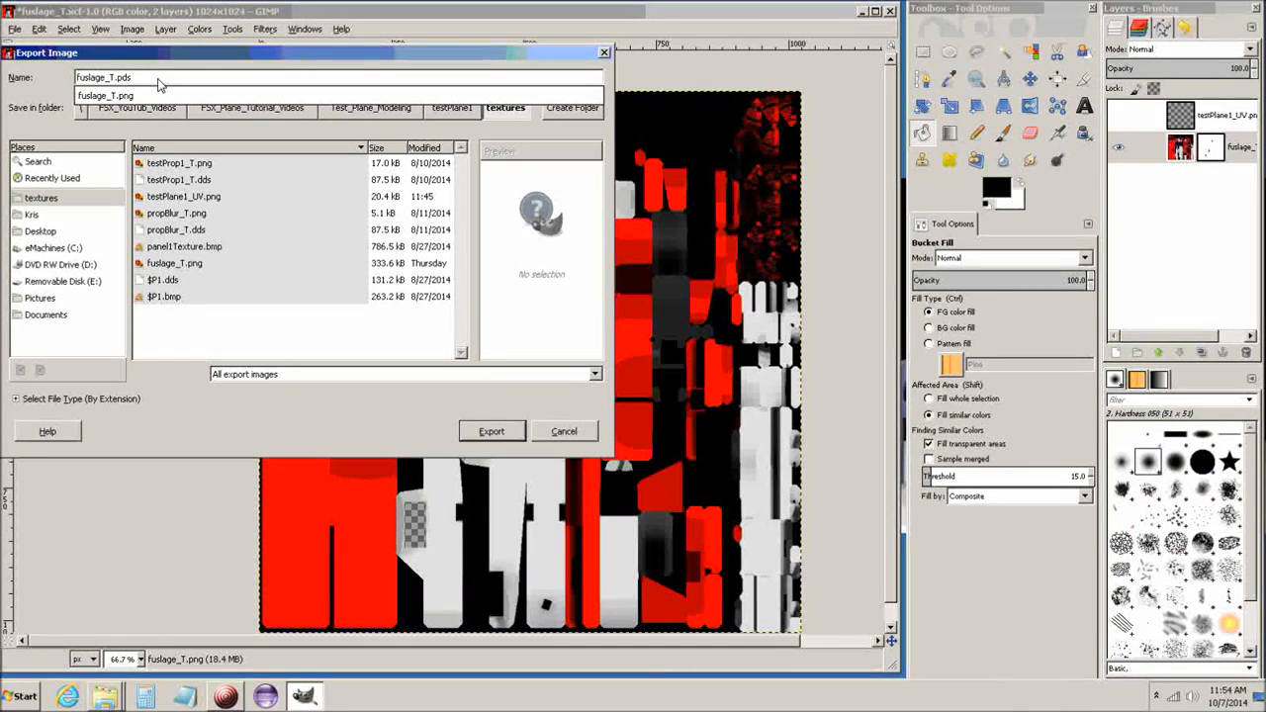
{"action": "key", "text": "Return"}
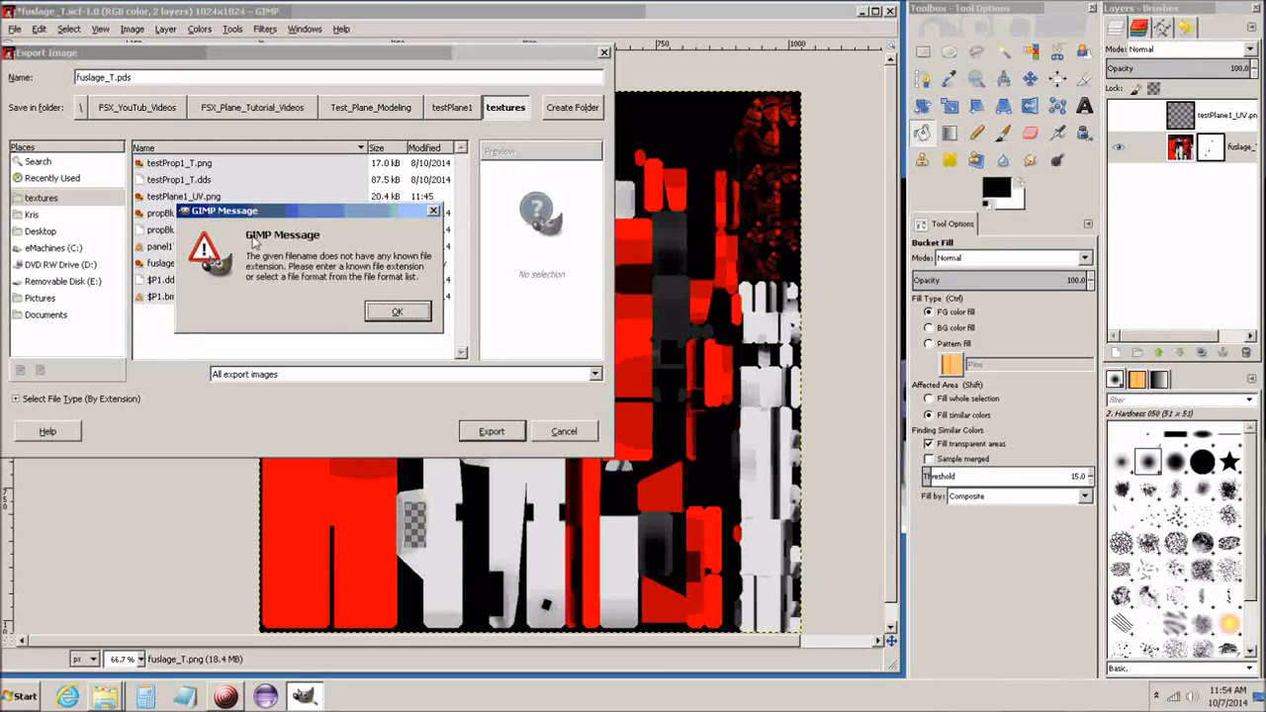
{"action": "left_click", "coordinate": [397, 317]}
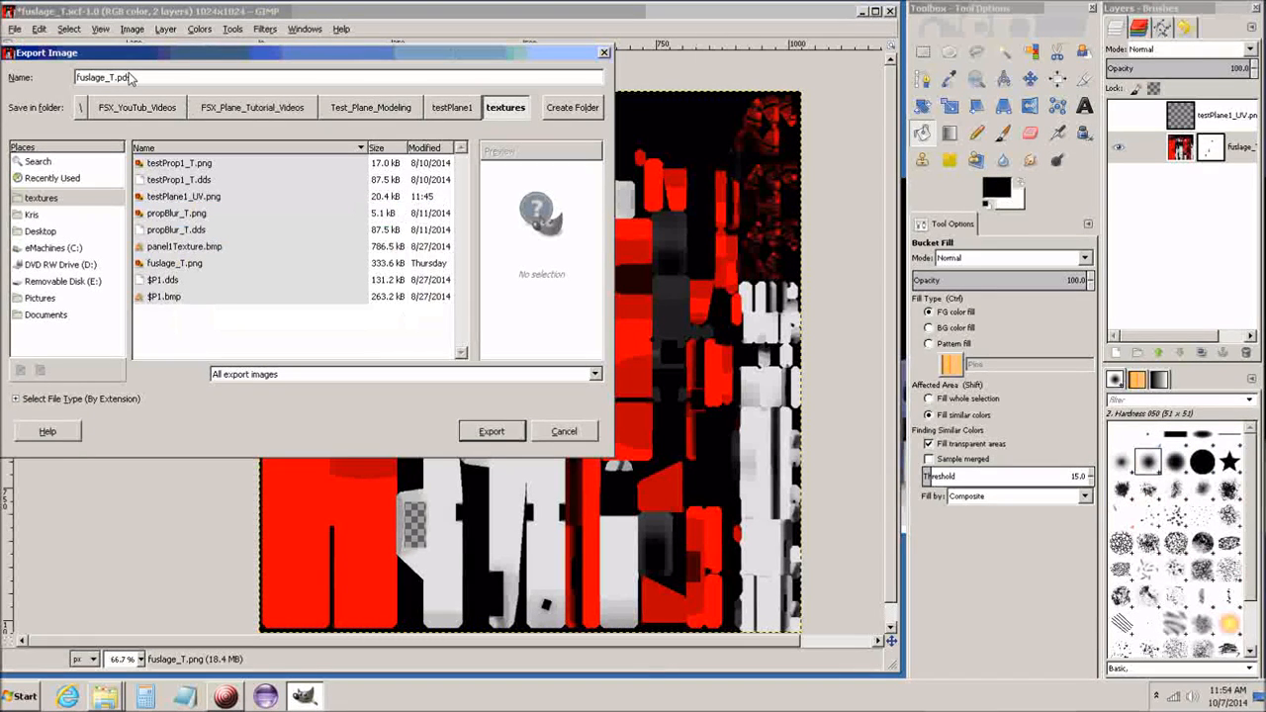
Correct the file name to fuslage_T.psd and export the image to the textures folder
{"action": "key", "text": "BackSpace"}
{"action": "key", "text": "BackSpace"}
{"action": "key", "text": "BackSpace"}
{"action": "type", "text": "ps"}
{"action": "key", "text": "Return"}
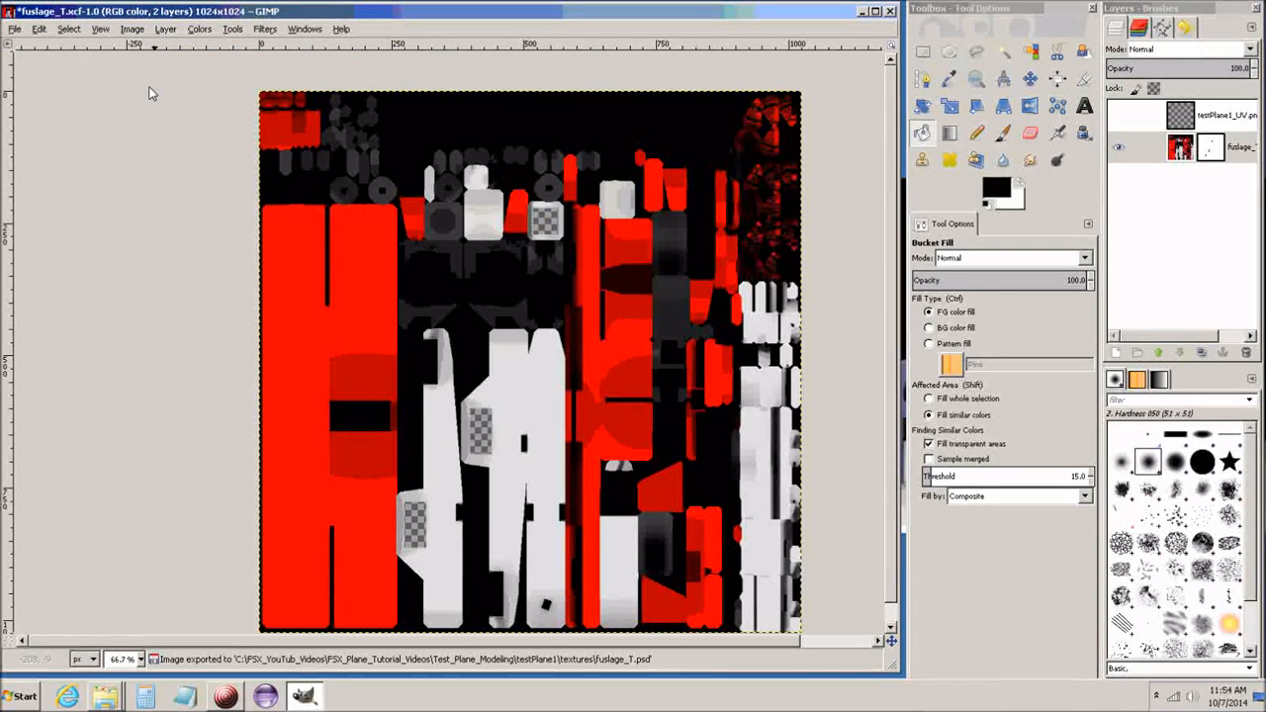
Close the fuslage_T.xcf image without saving its changes and quit GIMP
{"action": "left_click", "coordinate": [890, 11]}
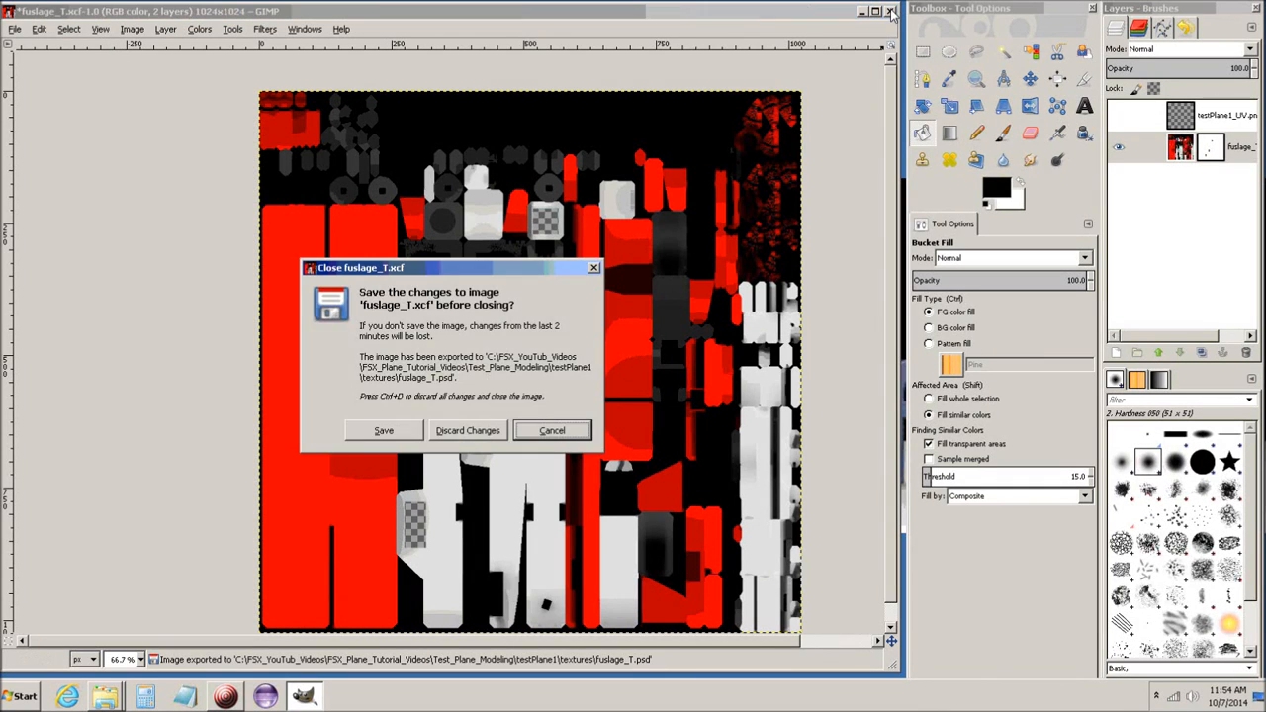
{"action": "left_click", "coordinate": [470, 435]}
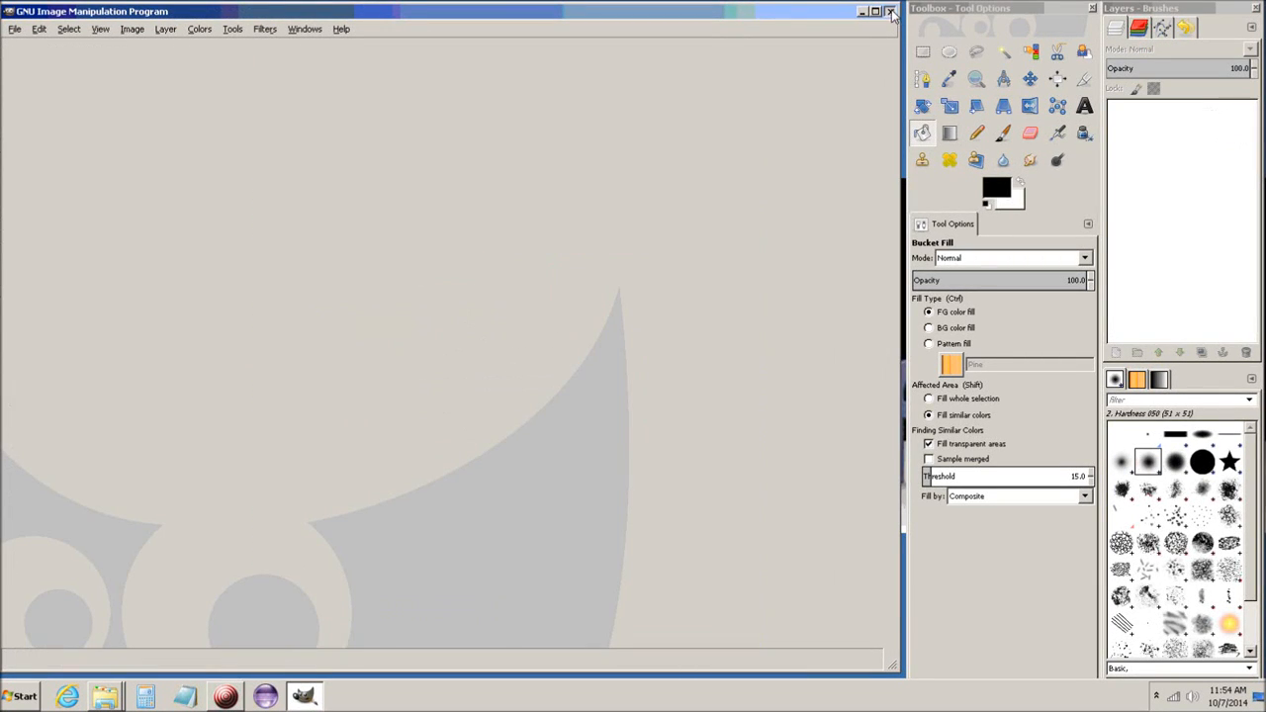
{"action": "left_click", "coordinate": [889, 12]}
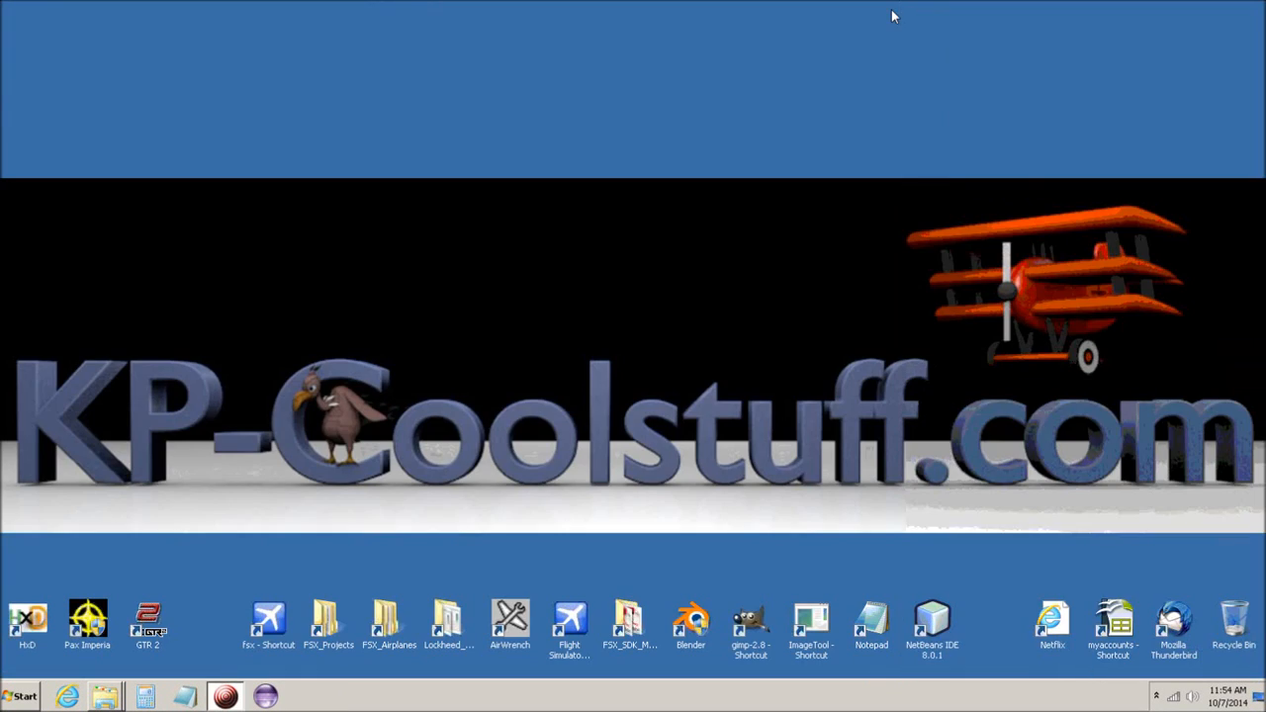
Switch to the textures folder in Windows Explorer, preview the fuslage_T PNG in Windows Photo Viewer, and close the preview
{"action": "left_click", "coordinate": [105, 696]}
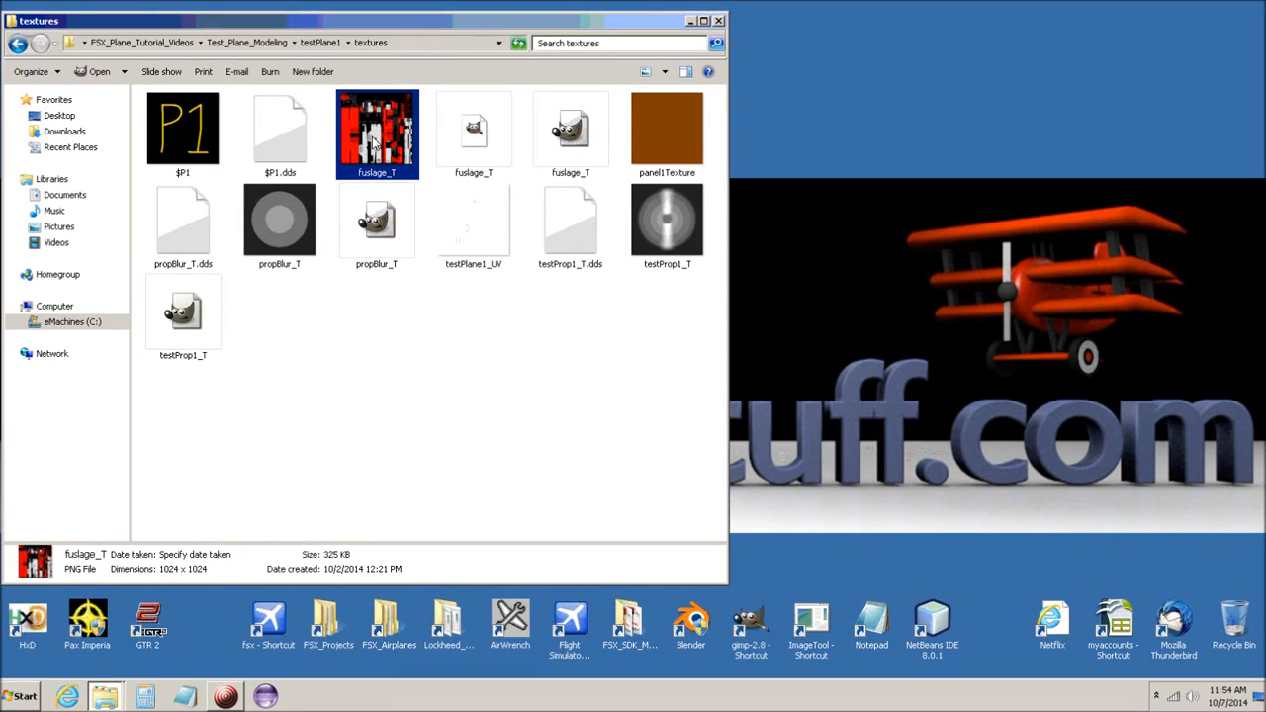
{"action": "right_click", "coordinate": [370, 138]}
{"action": "left_click", "coordinate": [411, 203]}
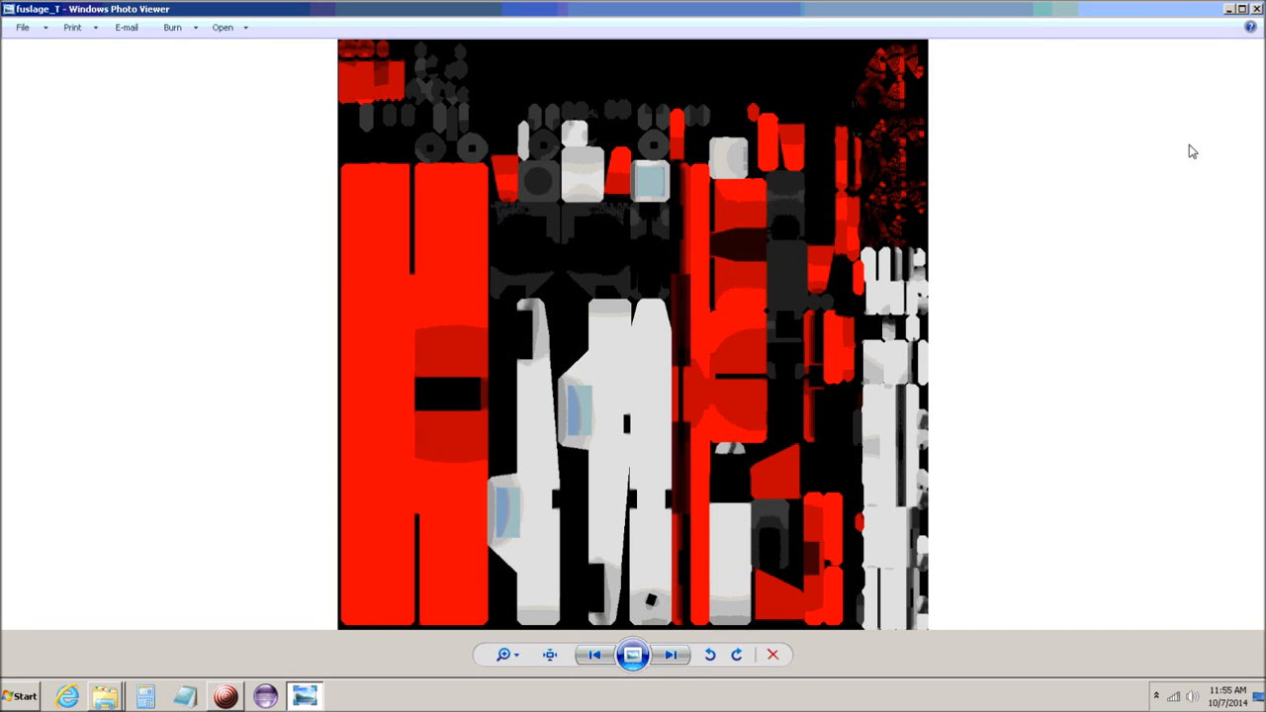
{"action": "left_click", "coordinate": [1256, 9]}
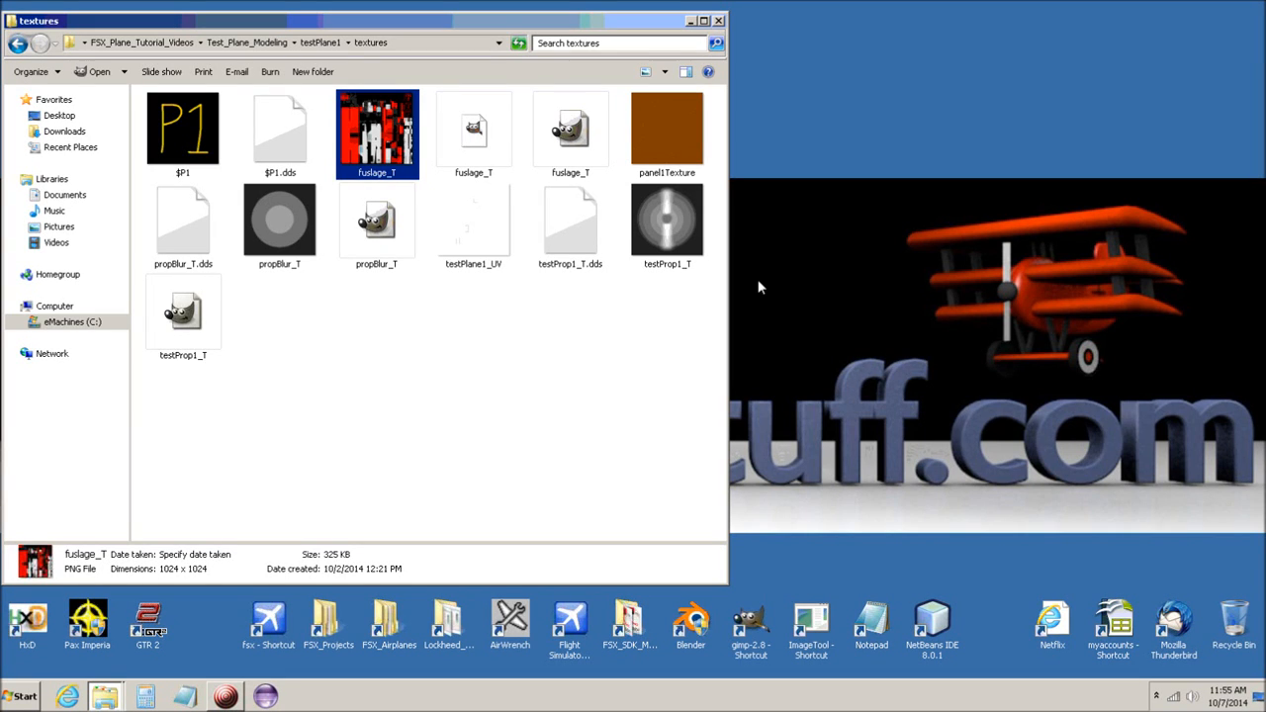
Examine the ImageTool shortcut's properties, the folder holding its program file, and the program's send-to options for creating a desktop shortcut
{"action": "double_click", "coordinate": [815, 621]}
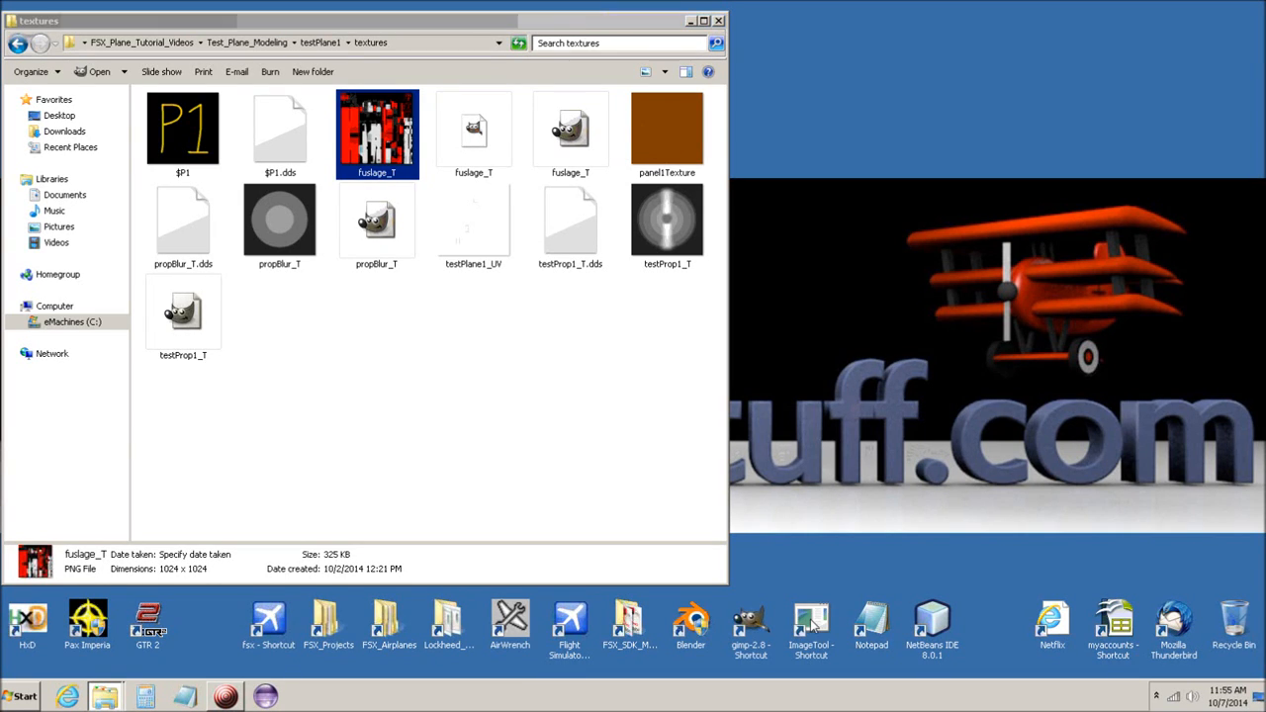
{"action": "right_click", "coordinate": [811, 620]}
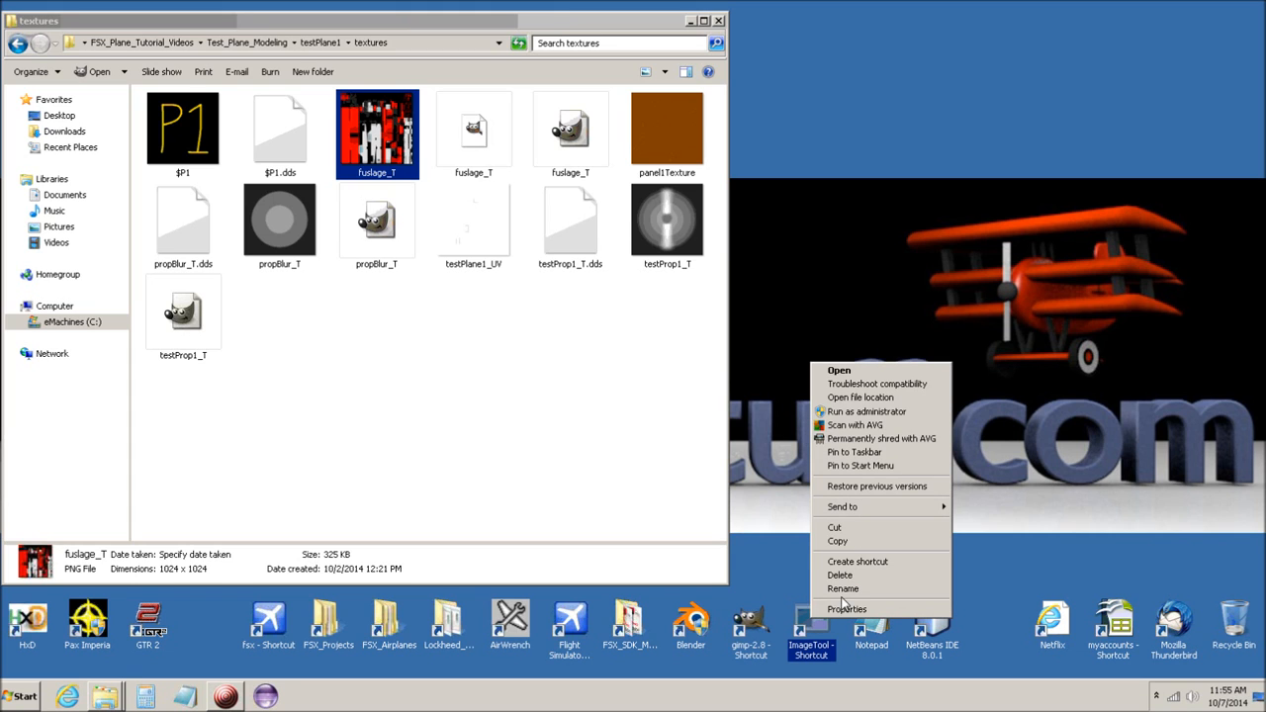
{"action": "left_click", "coordinate": [847, 609]}
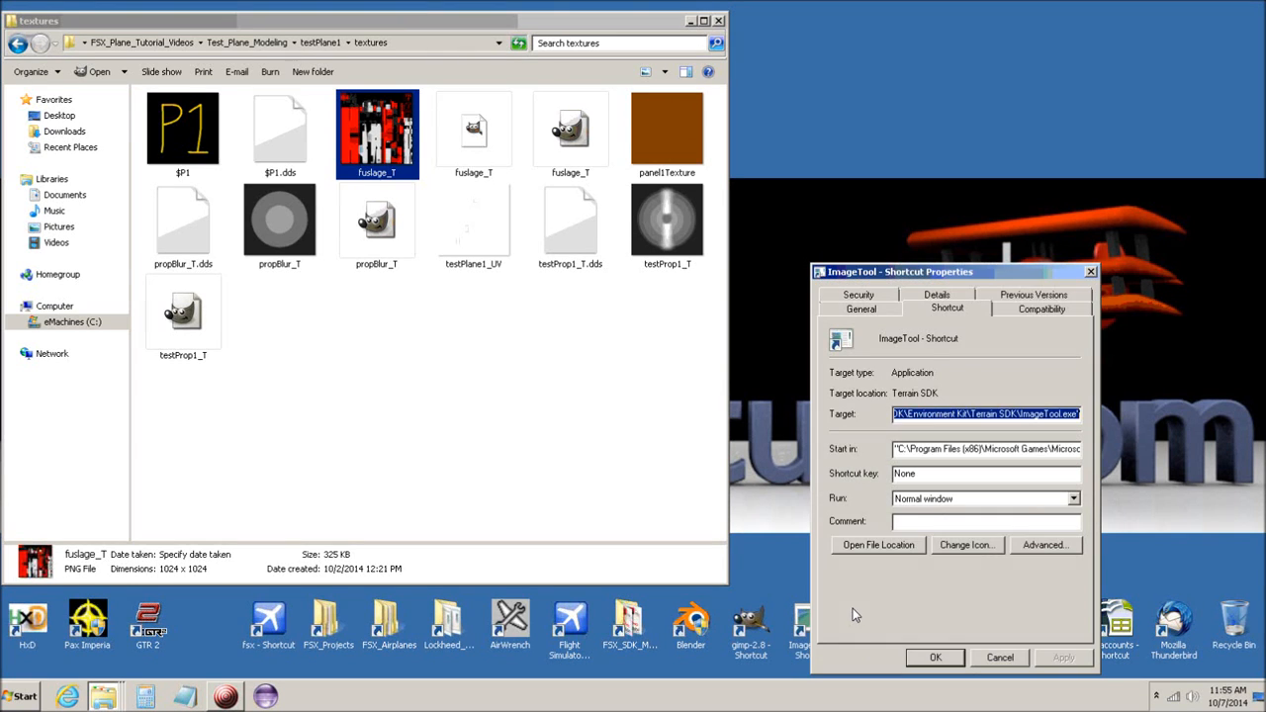
{"action": "left_click_drag", "start_coordinate": [964, 278], "coordinate": [920, 83]}
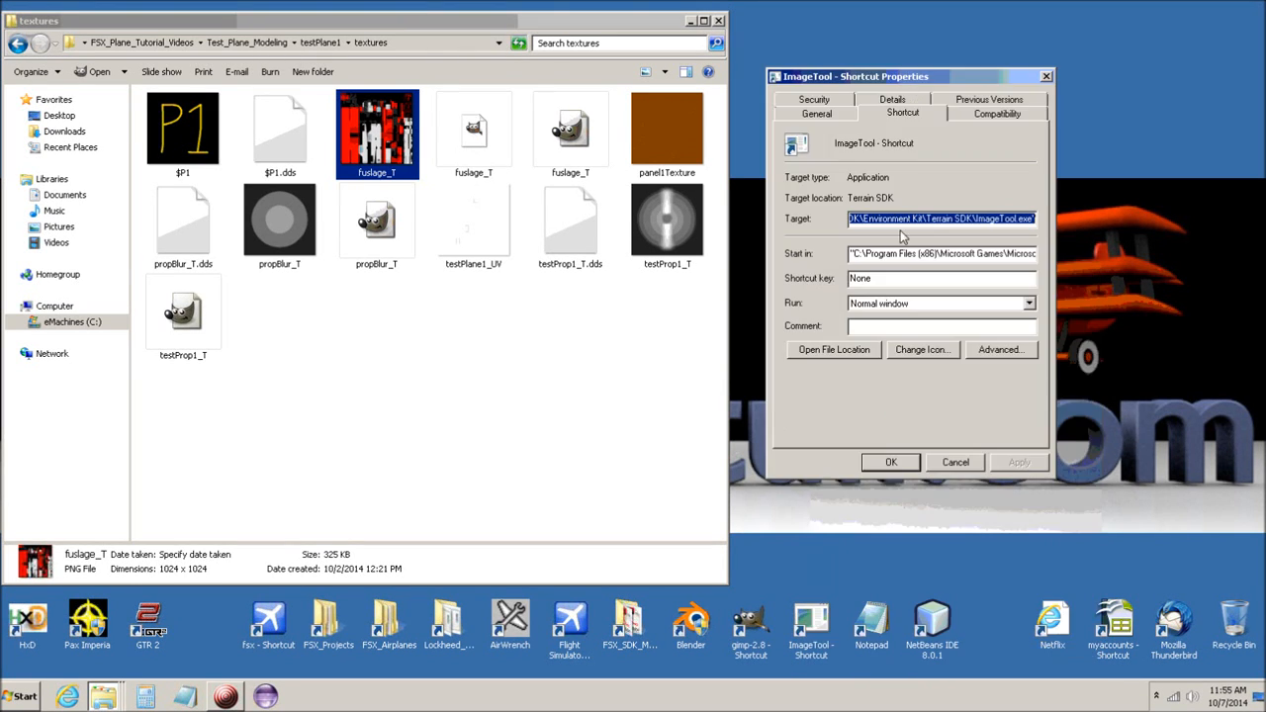
{"action": "left_click", "coordinate": [844, 349]}
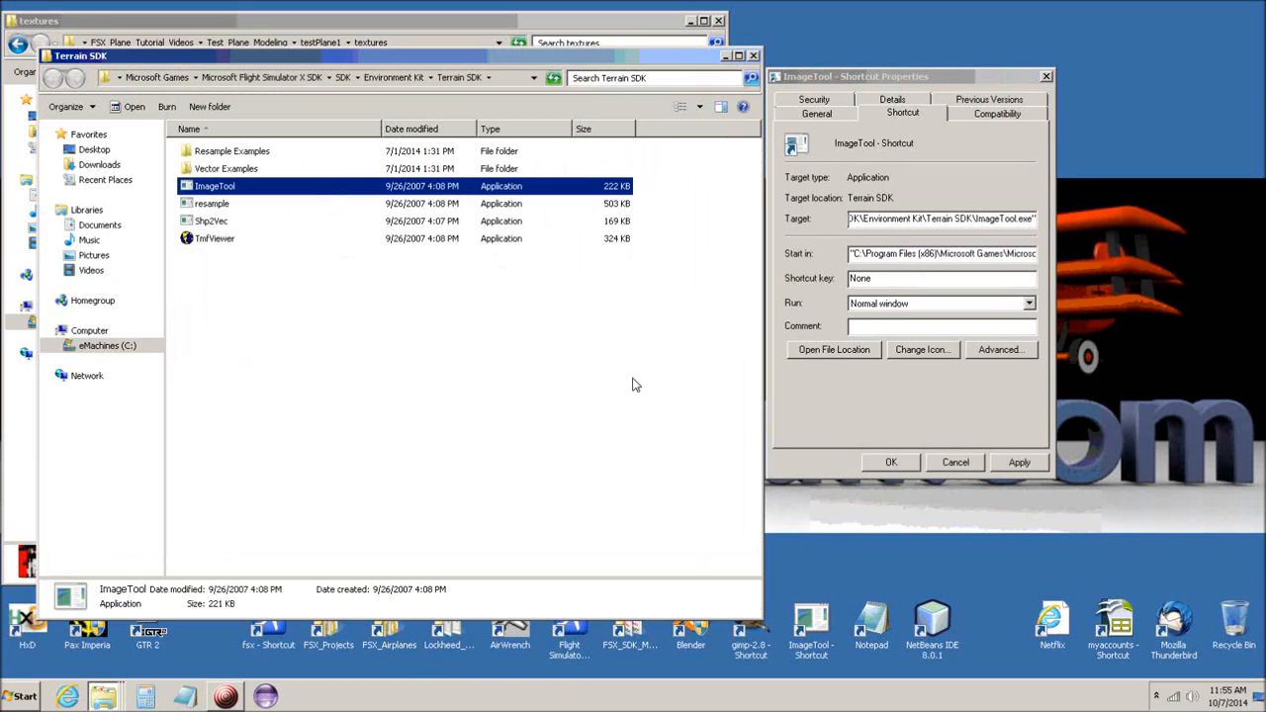
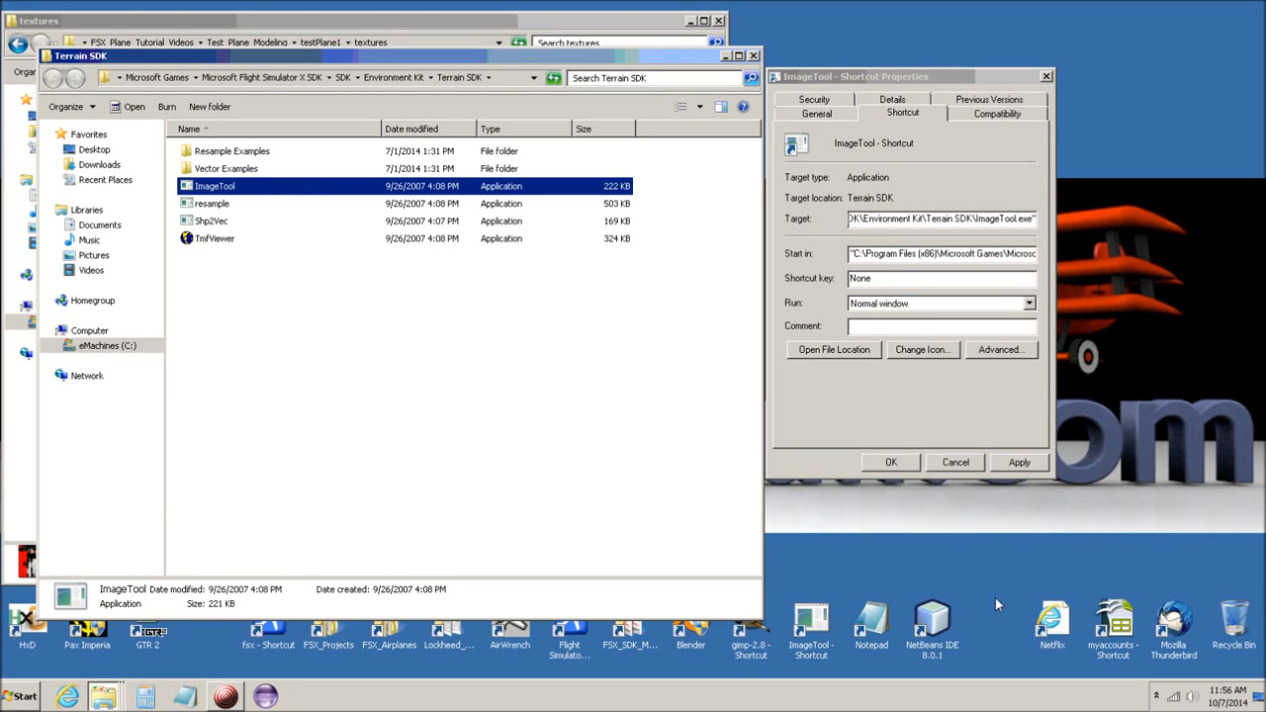
{"action": "right_click", "coordinate": [187, 187]}
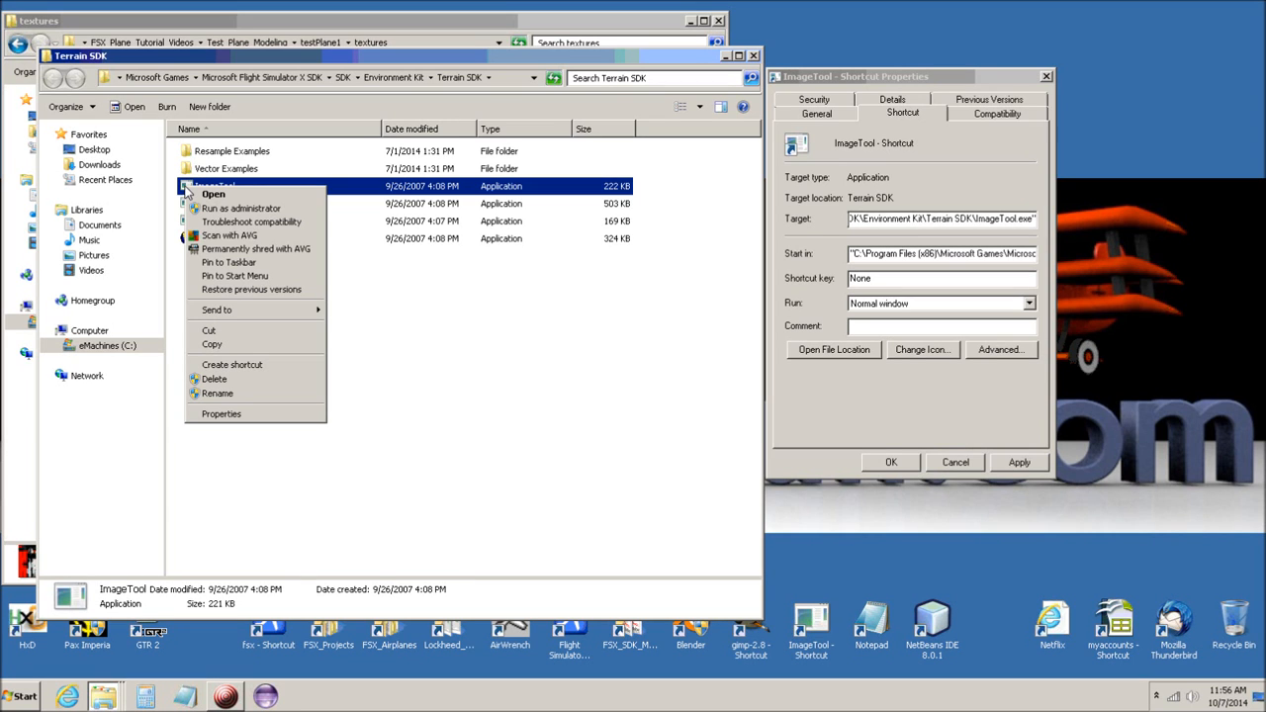
{"action": "mouse_move", "coordinate": [209, 314]}
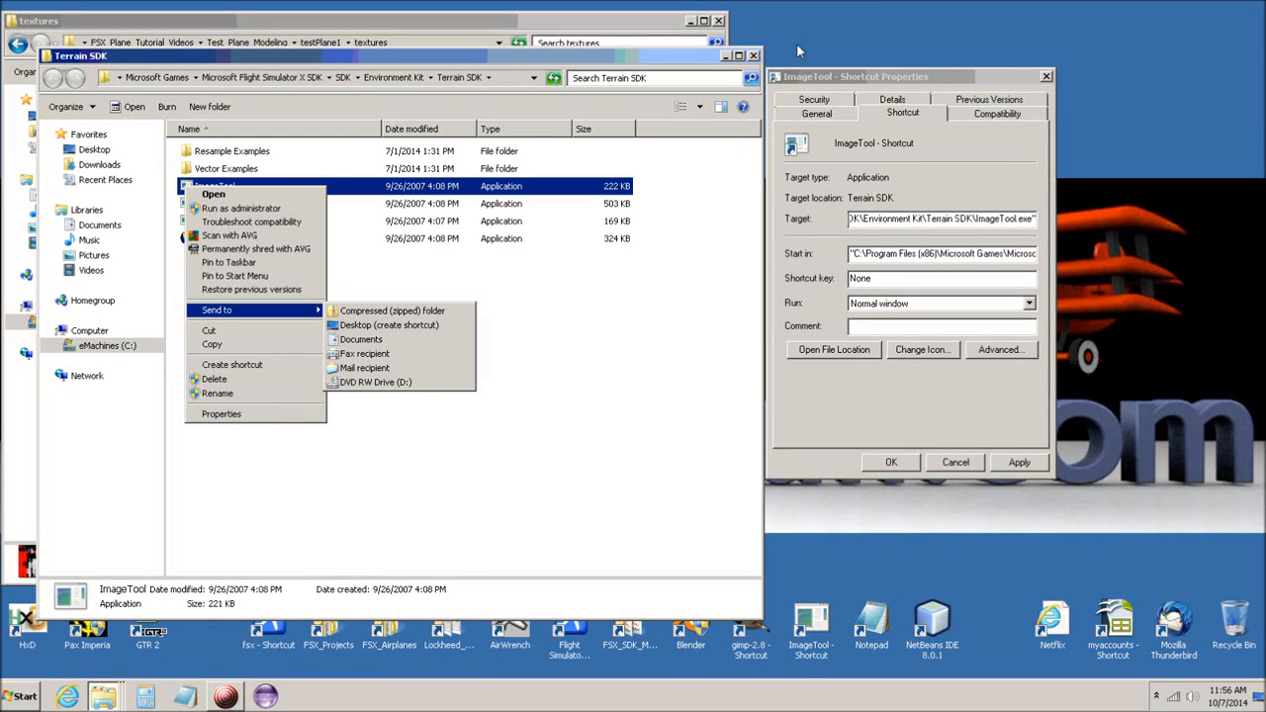
Clear the open folder windows, cancel the shortcut properties, and launch ImageTool from the desktop
{"action": "left_click", "coordinate": [753, 57]}
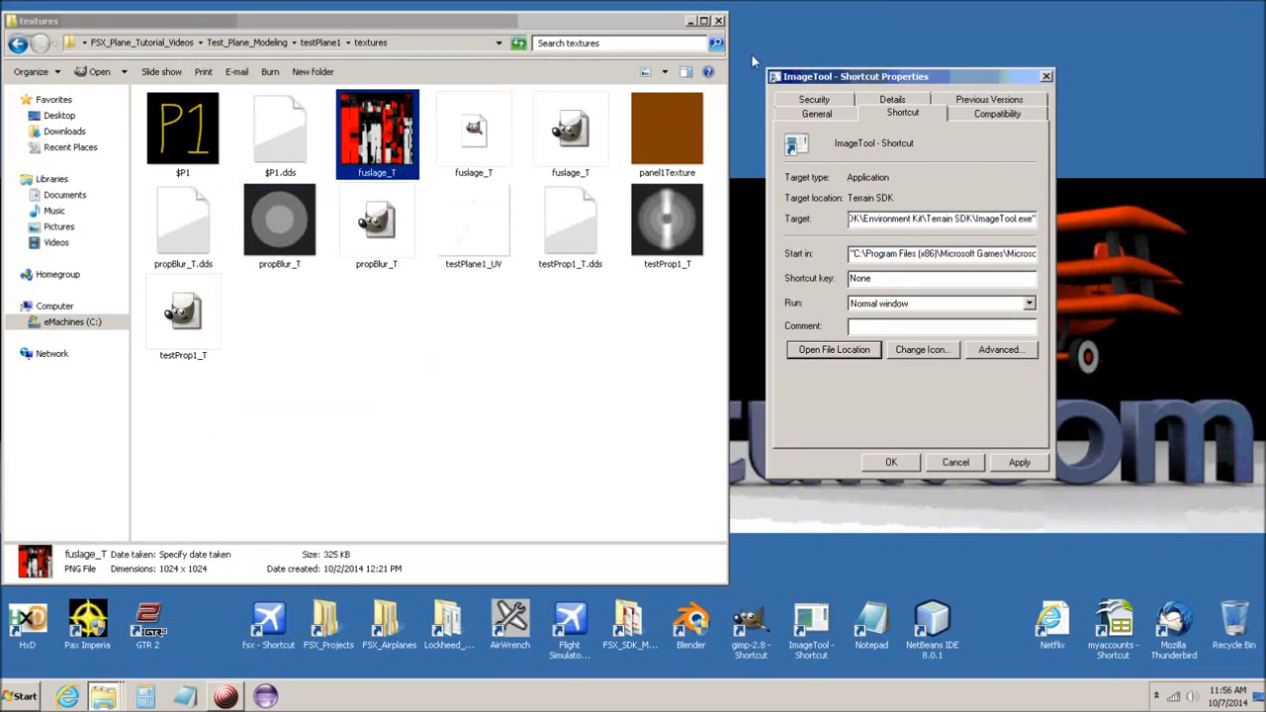
{"action": "left_click", "coordinate": [690, 21]}
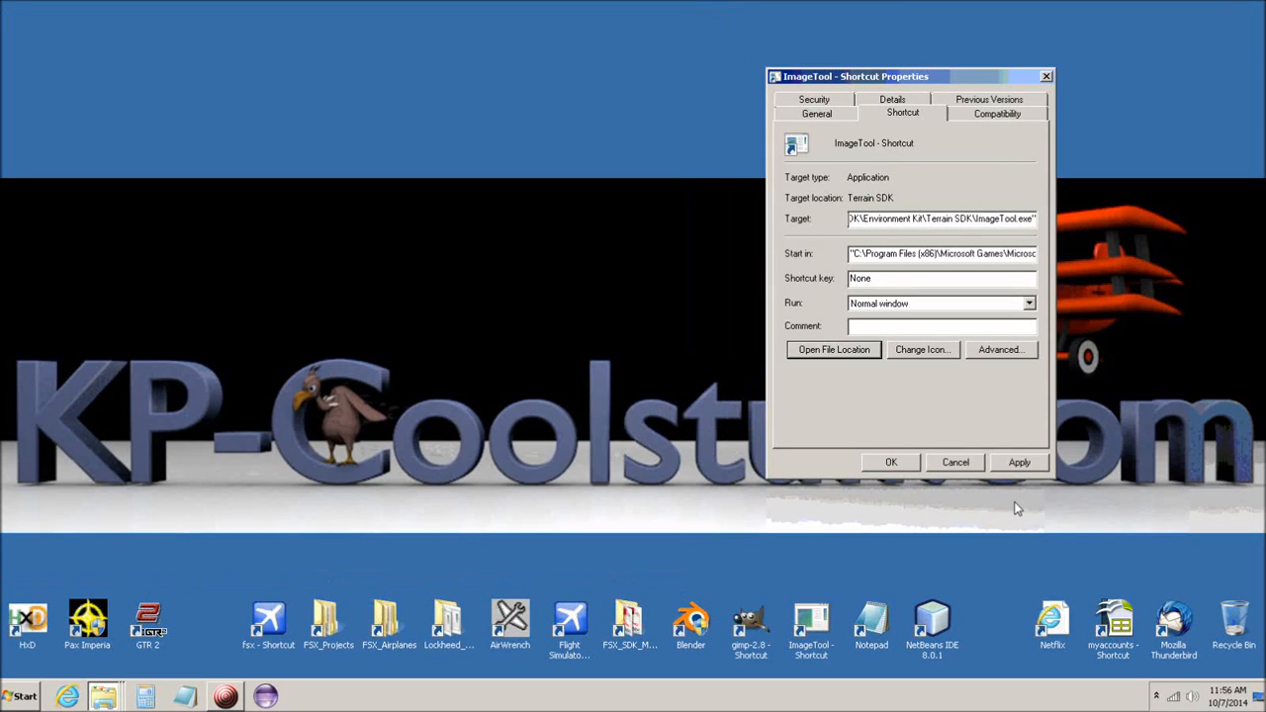
{"action": "left_click", "coordinate": [955, 462]}
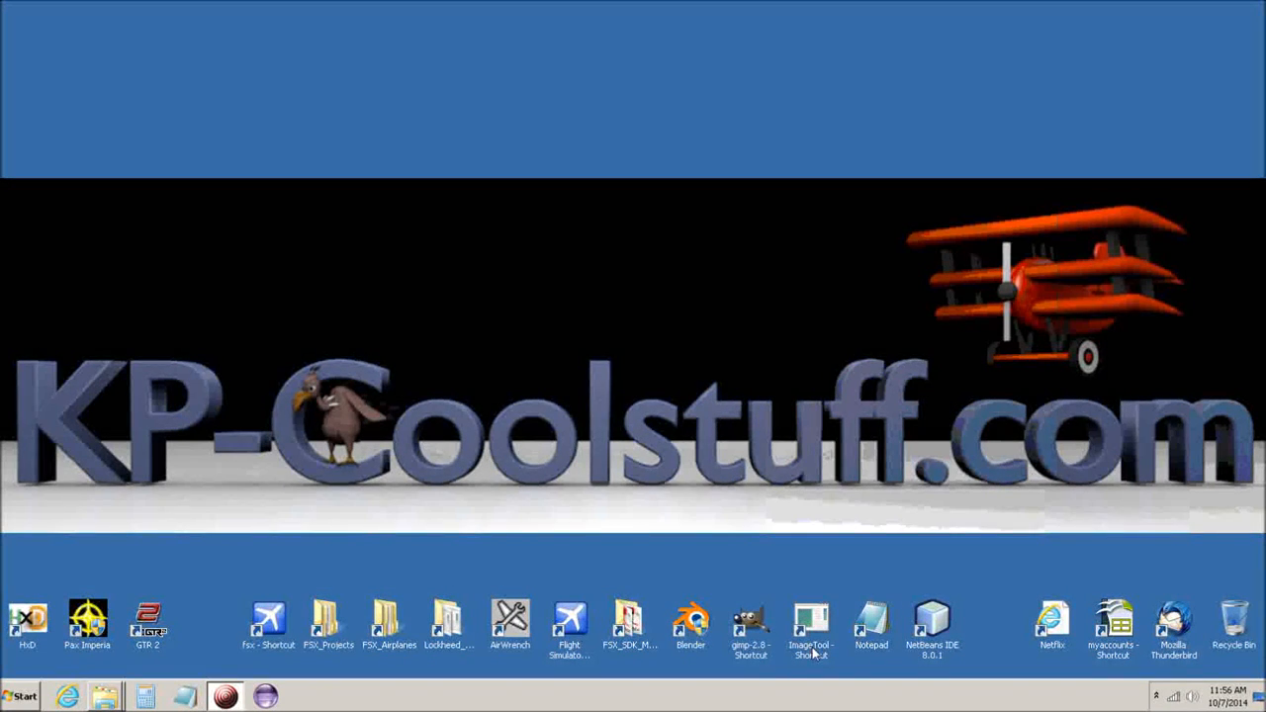
{"action": "left_click", "coordinate": [817, 625]}
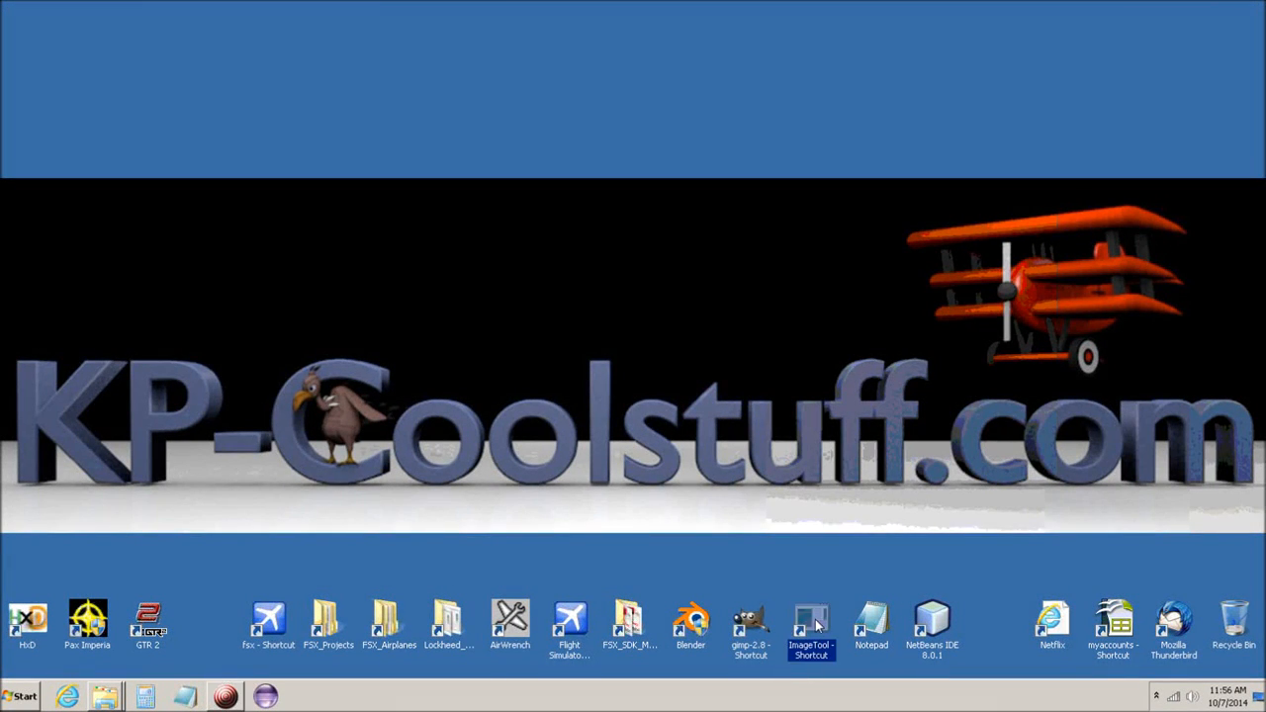
{"action": "double_click", "coordinate": [817, 625]}
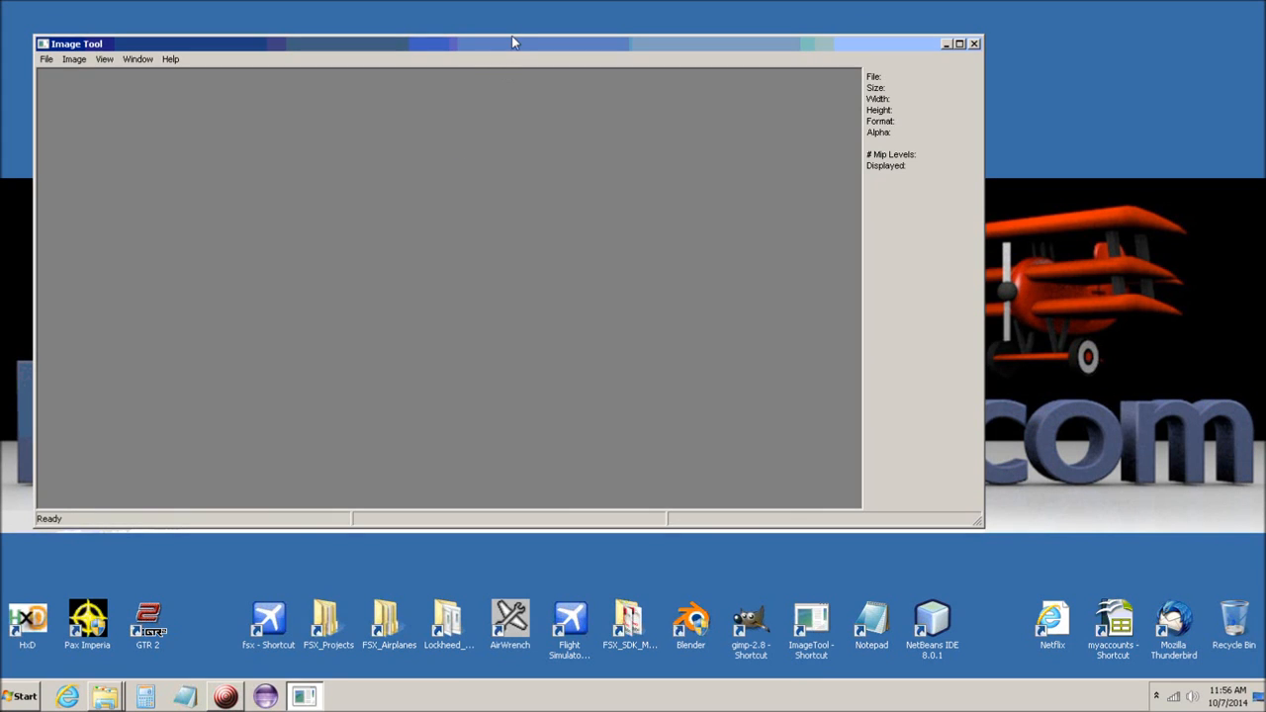
Open the fuslage_T PSD image from the Test_Plane_Modeling\testPlane1\textures folder in ImageTool
{"action": "left_click_drag", "start_coordinate": [515, 49], "coordinate": [782, 22]}
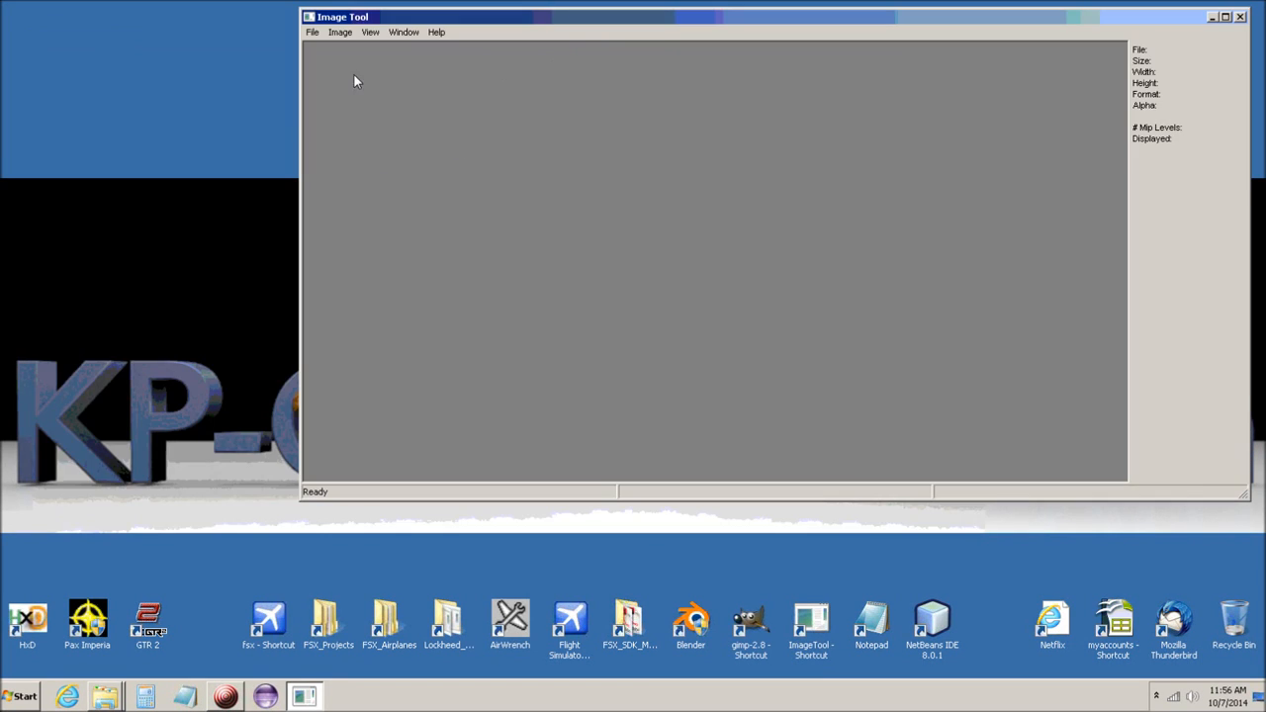
{"action": "left_click", "coordinate": [313, 33]}
{"action": "left_click", "coordinate": [321, 50]}
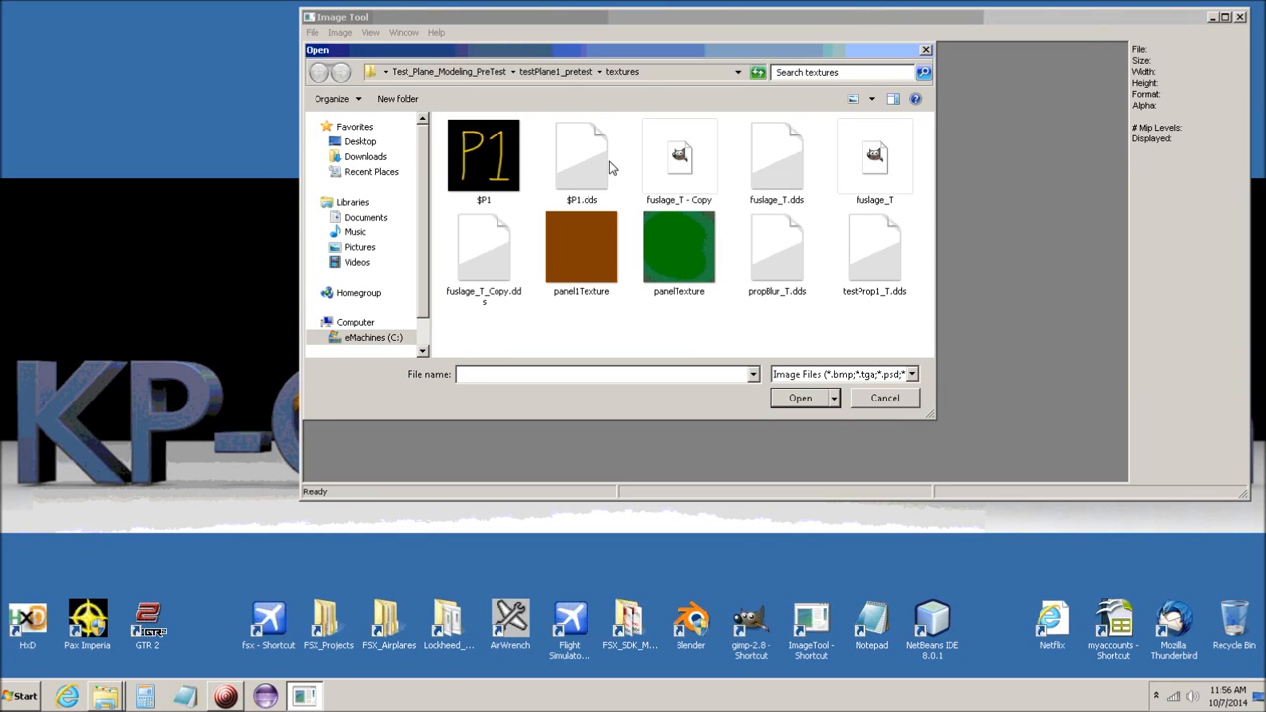
{"action": "left_click", "coordinate": [437, 73]}
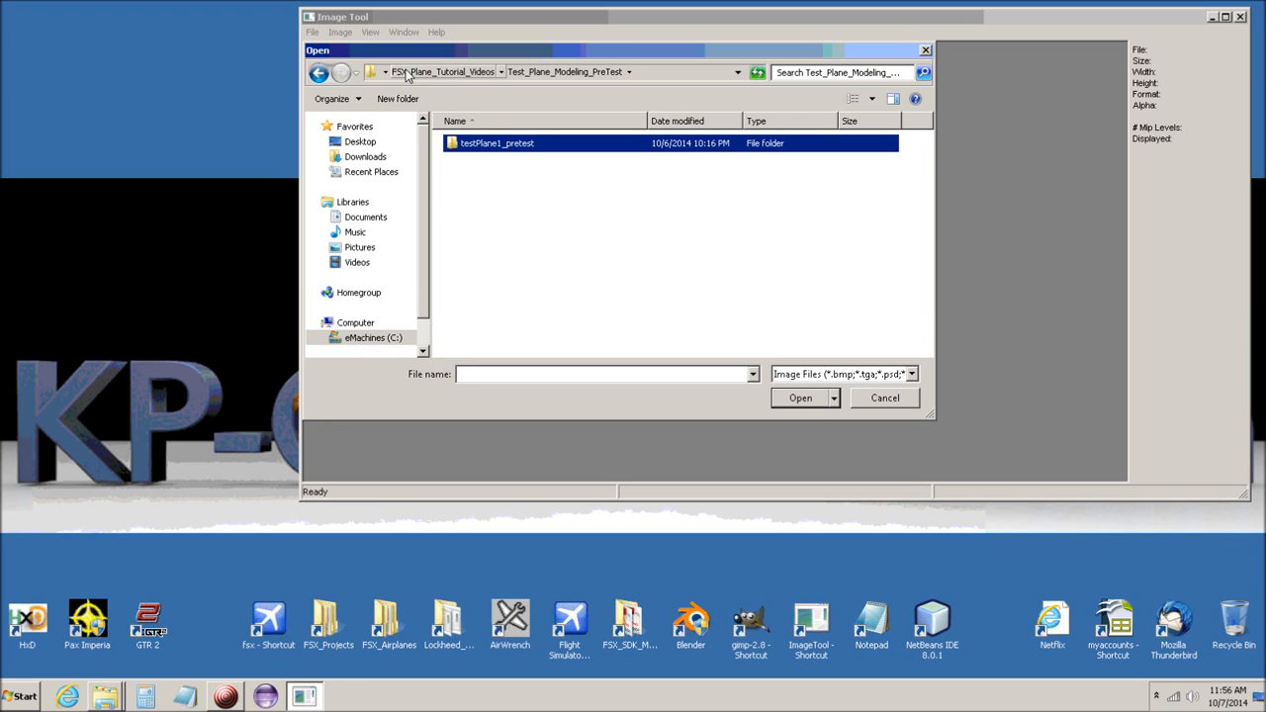
{"action": "left_click", "coordinate": [441, 76]}
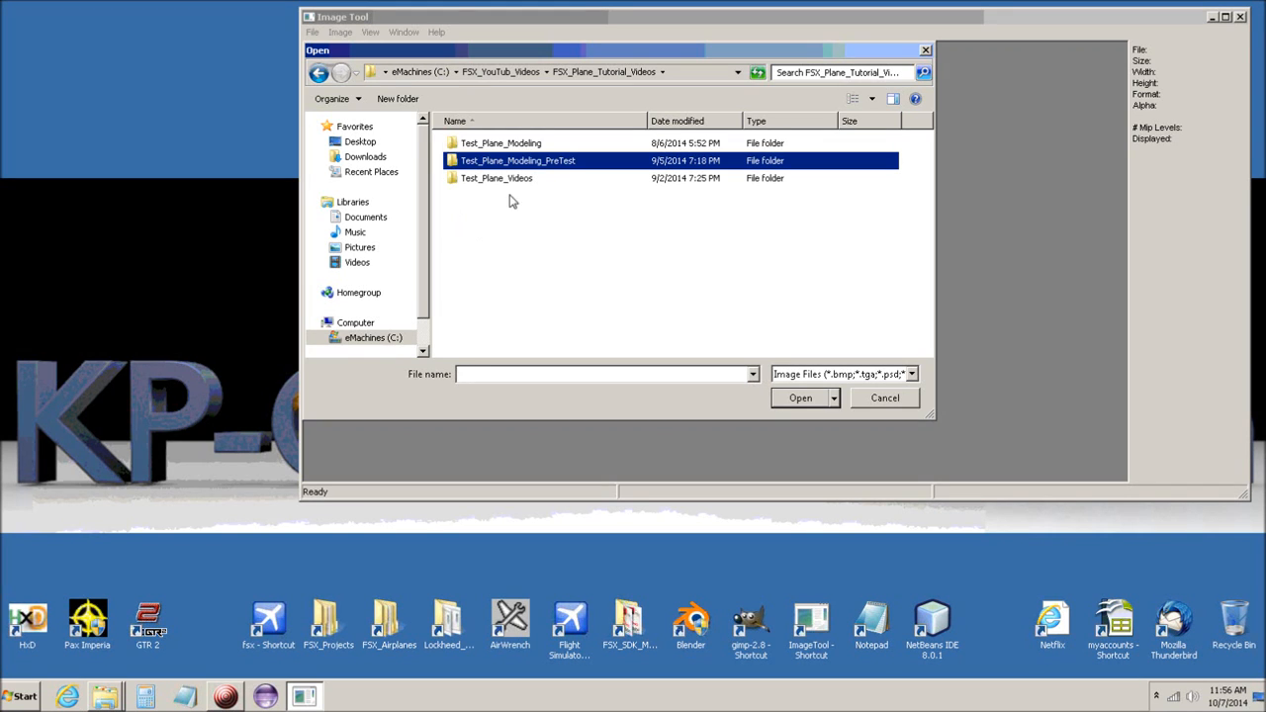
{"action": "double_click", "coordinate": [457, 143]}
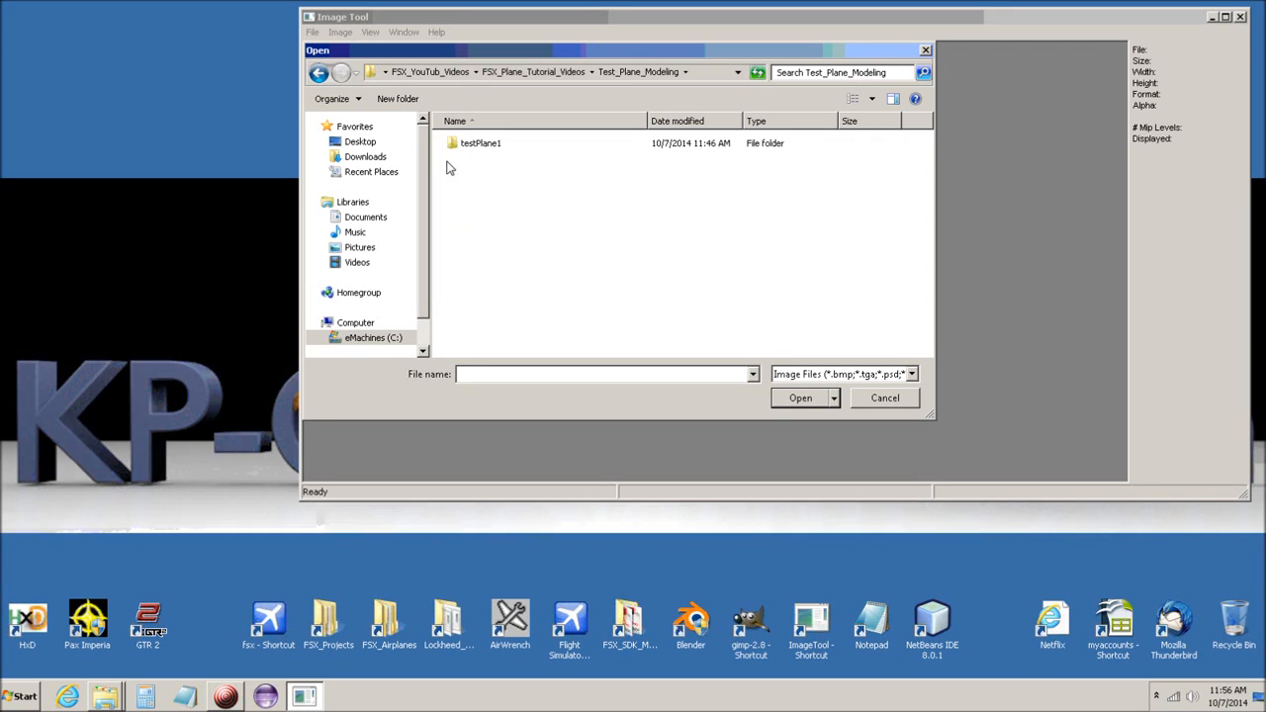
{"action": "double_click", "coordinate": [457, 144]}
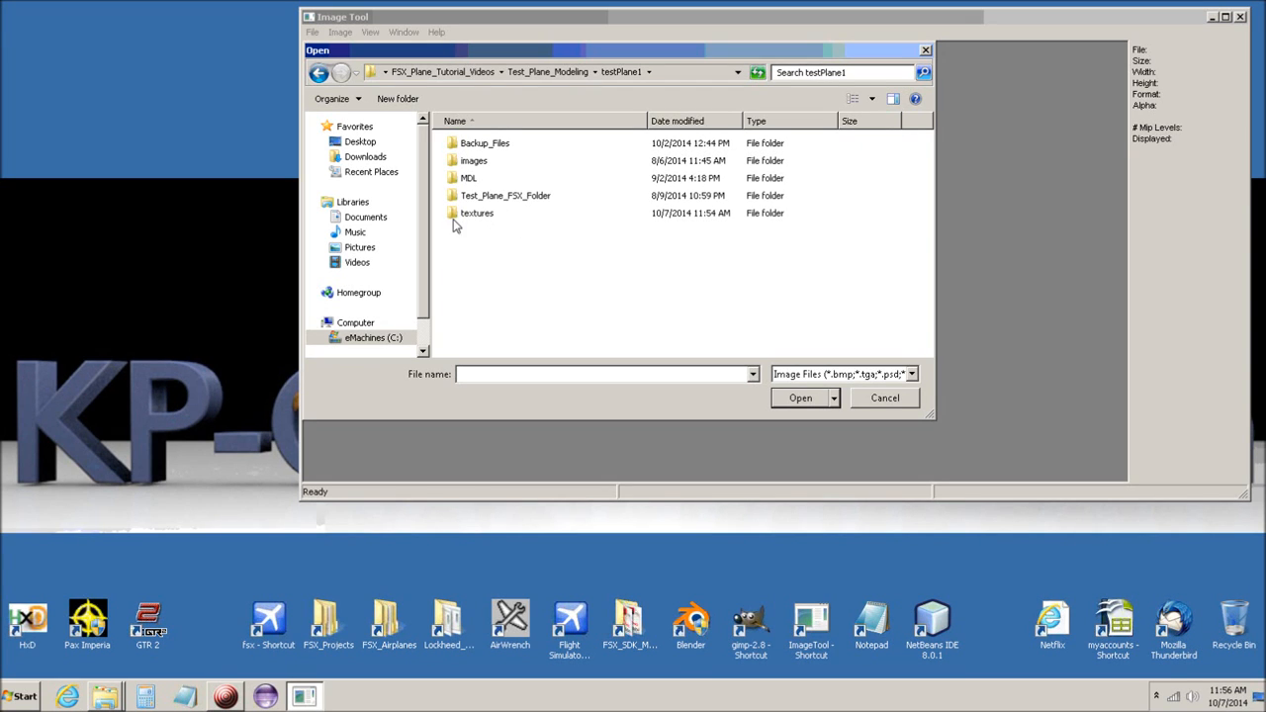
{"action": "double_click", "coordinate": [457, 215]}
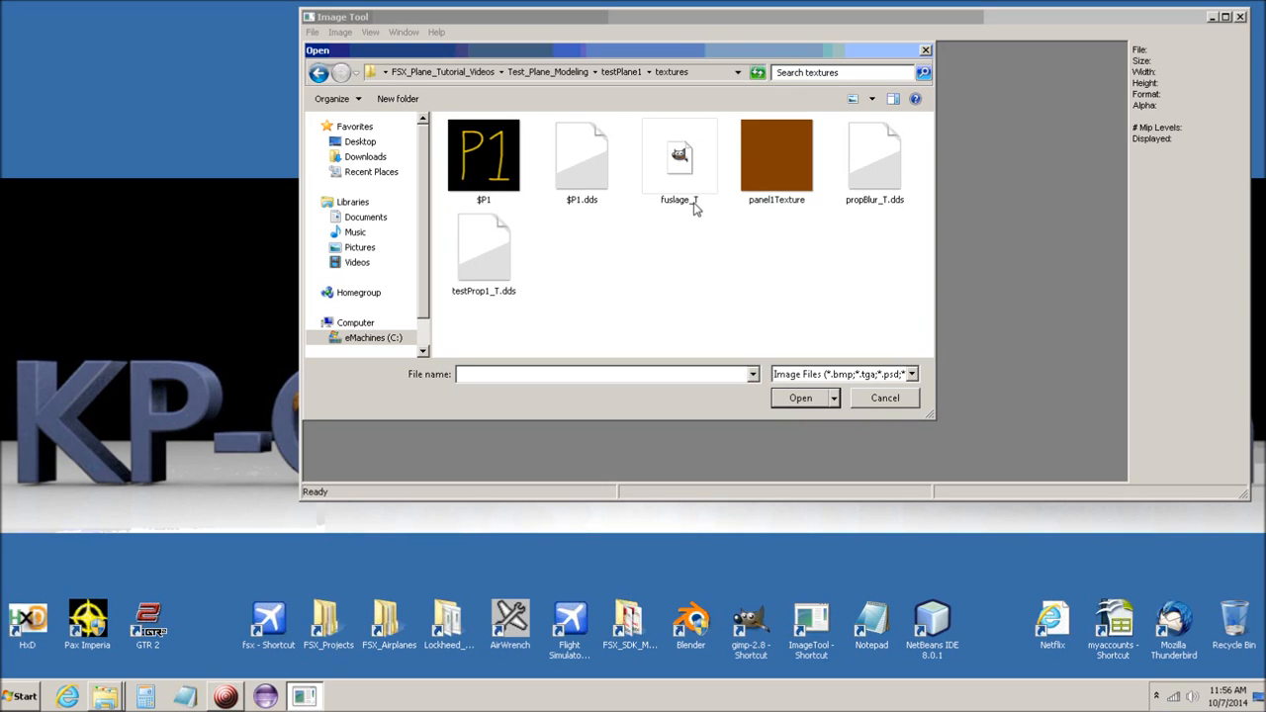
{"action": "left_click", "coordinate": [665, 178]}
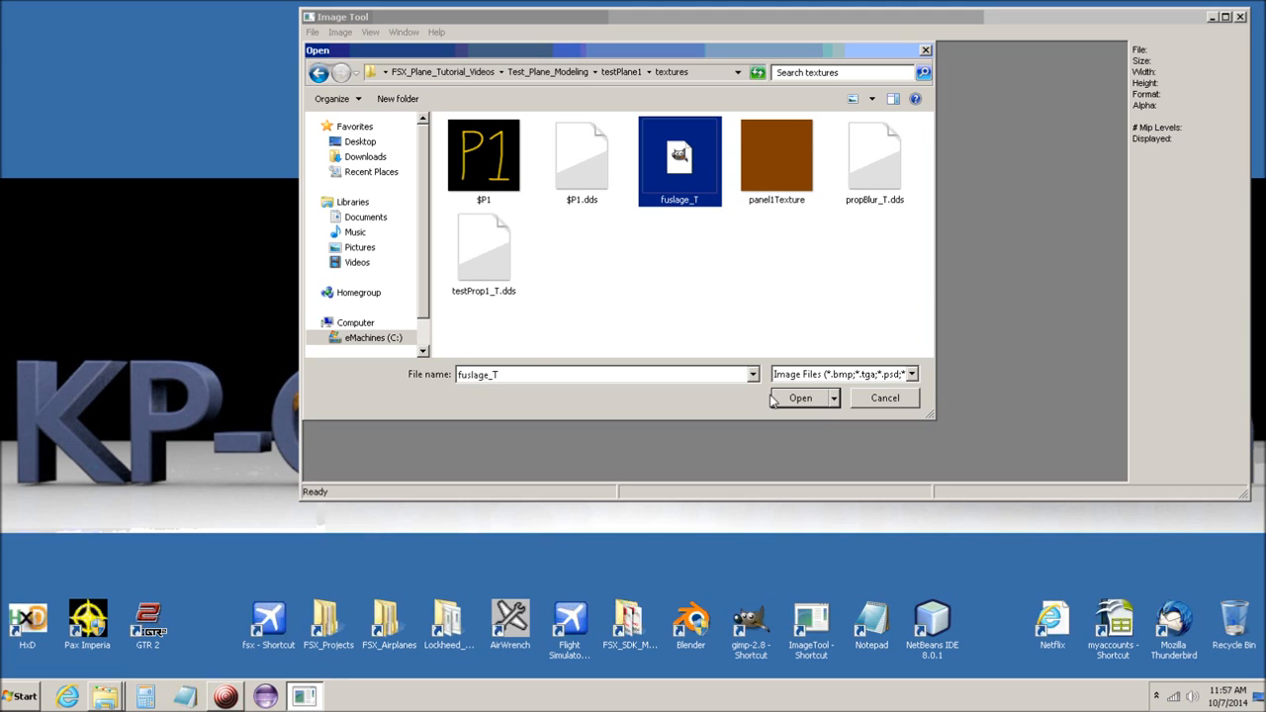
{"action": "left_click", "coordinate": [802, 399]}
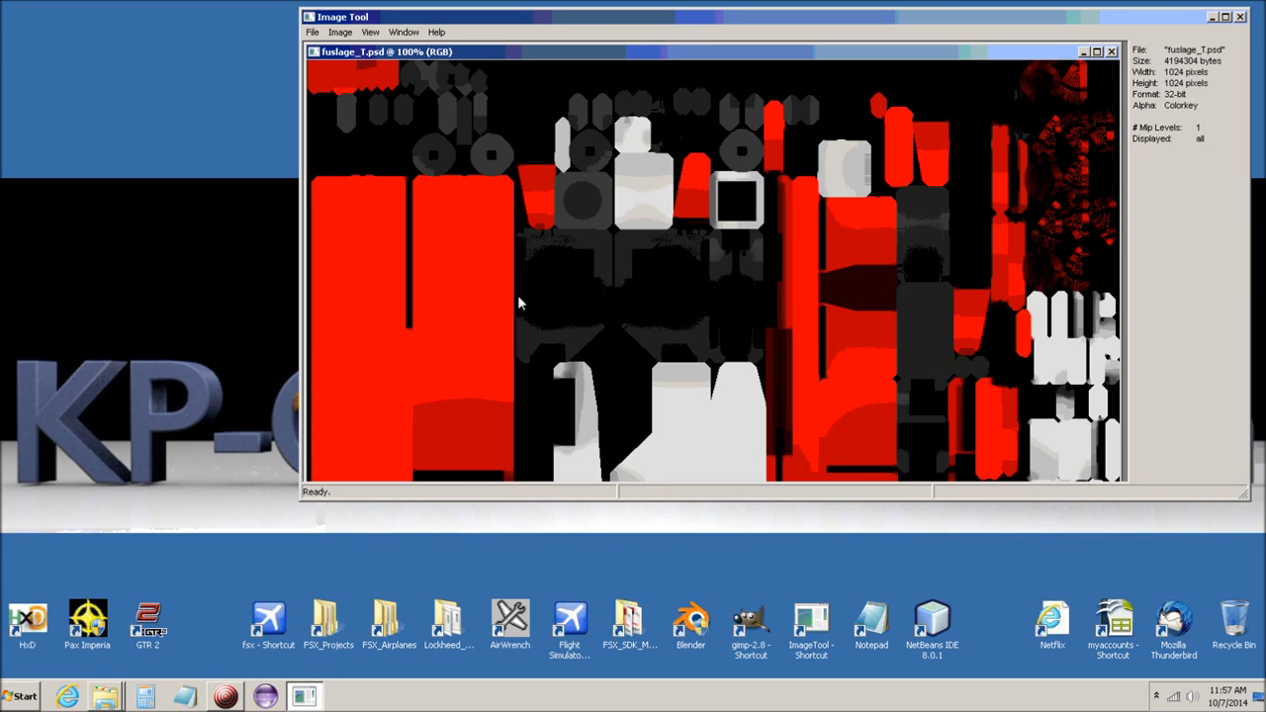
Convert the fuselage image's format to DXT 1
{"action": "left_click", "coordinate": [340, 32]}
{"action": "mouse_move", "coordinate": [345, 52]}
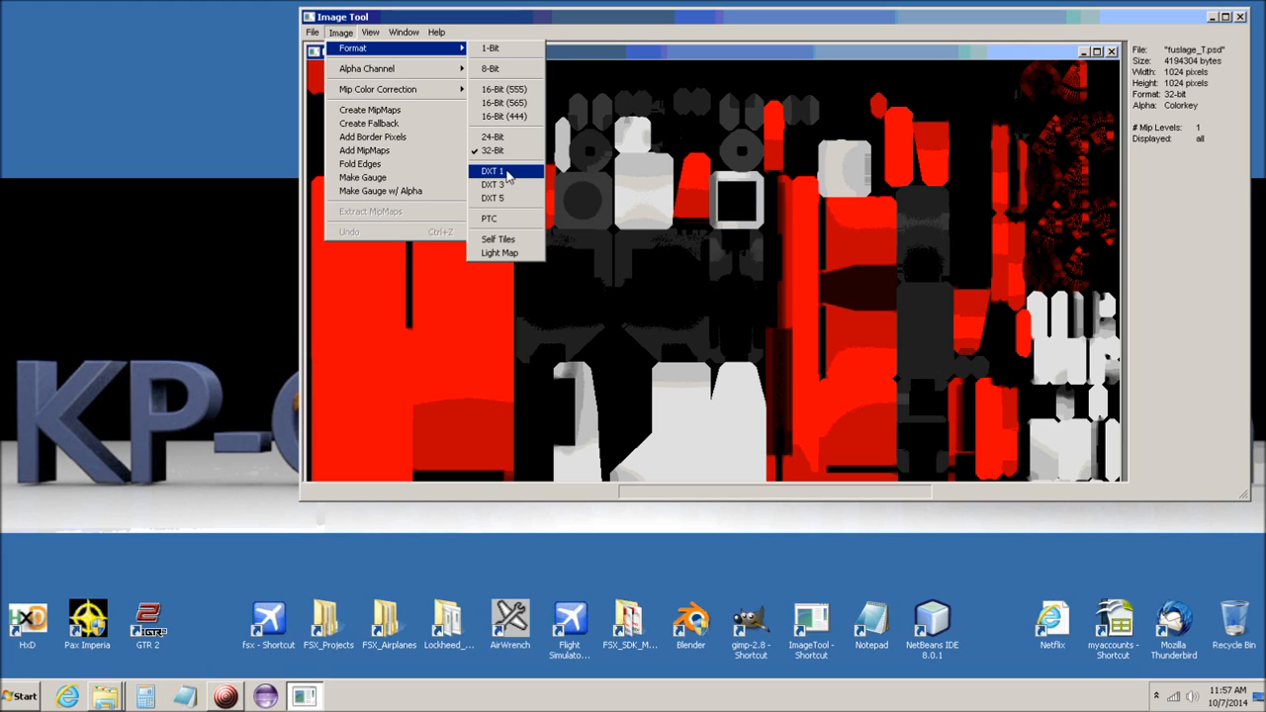
{"action": "left_click", "coordinate": [492, 171]}
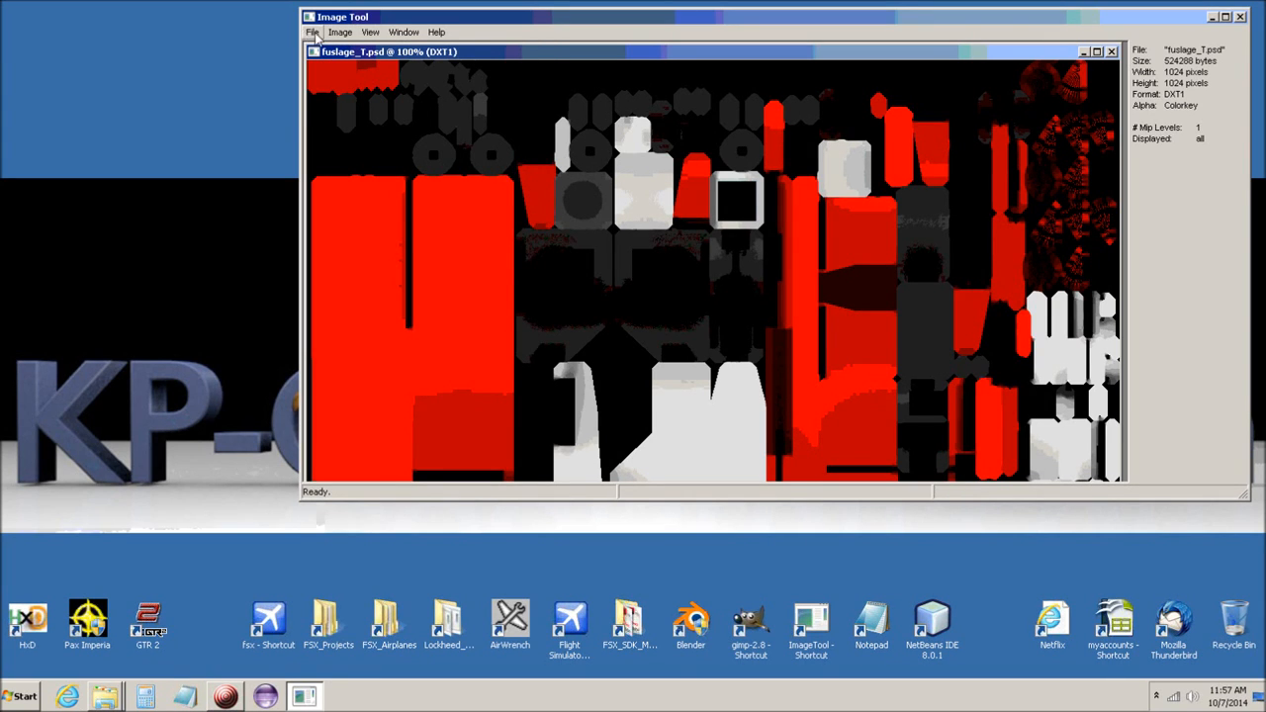
Save the converted image as fuslage_T.dds in the testPlane1 textures folder, close it, and quit ImageTool
{"action": "left_click", "coordinate": [312, 34]}
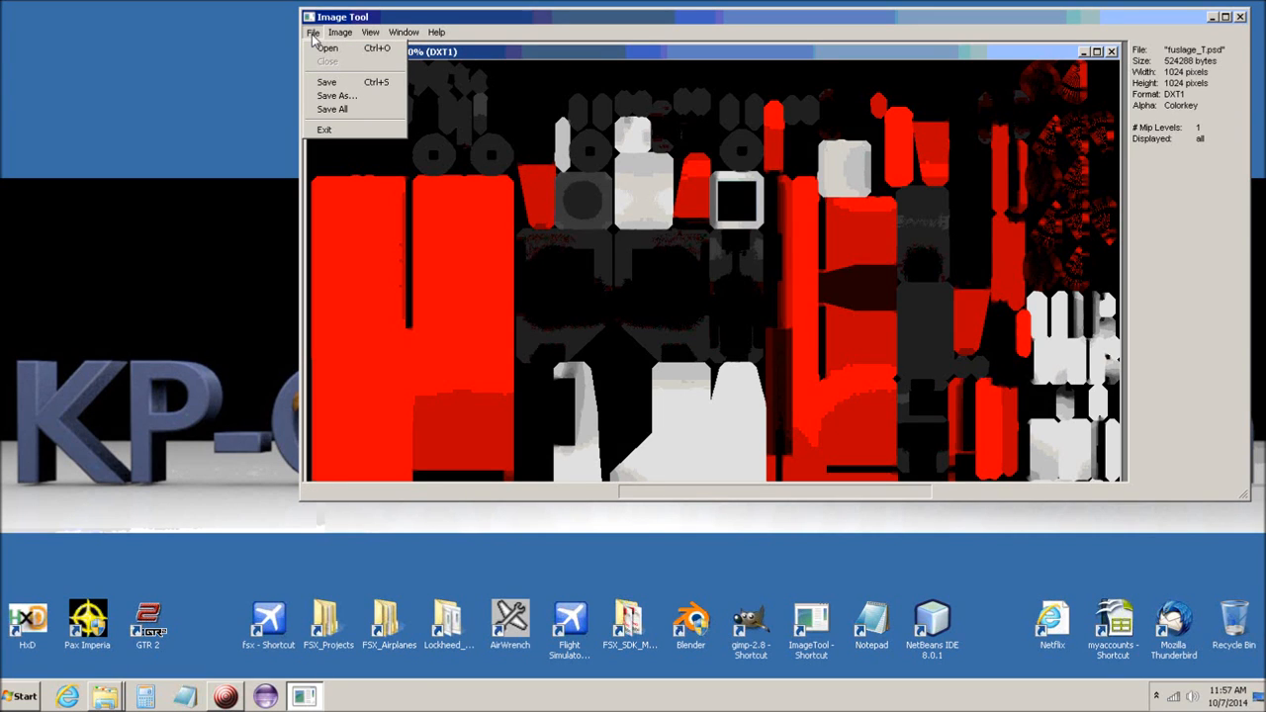
{"action": "left_click", "coordinate": [334, 95]}
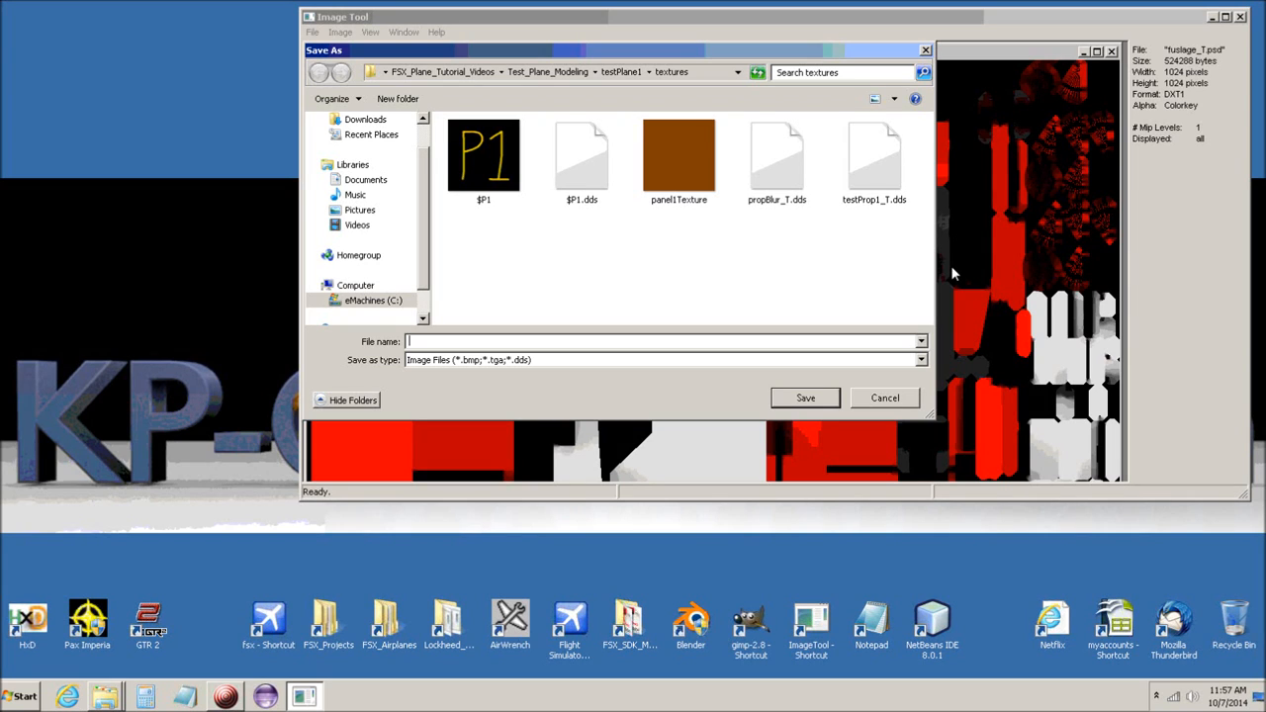
{"action": "type", "text": "fusl"}
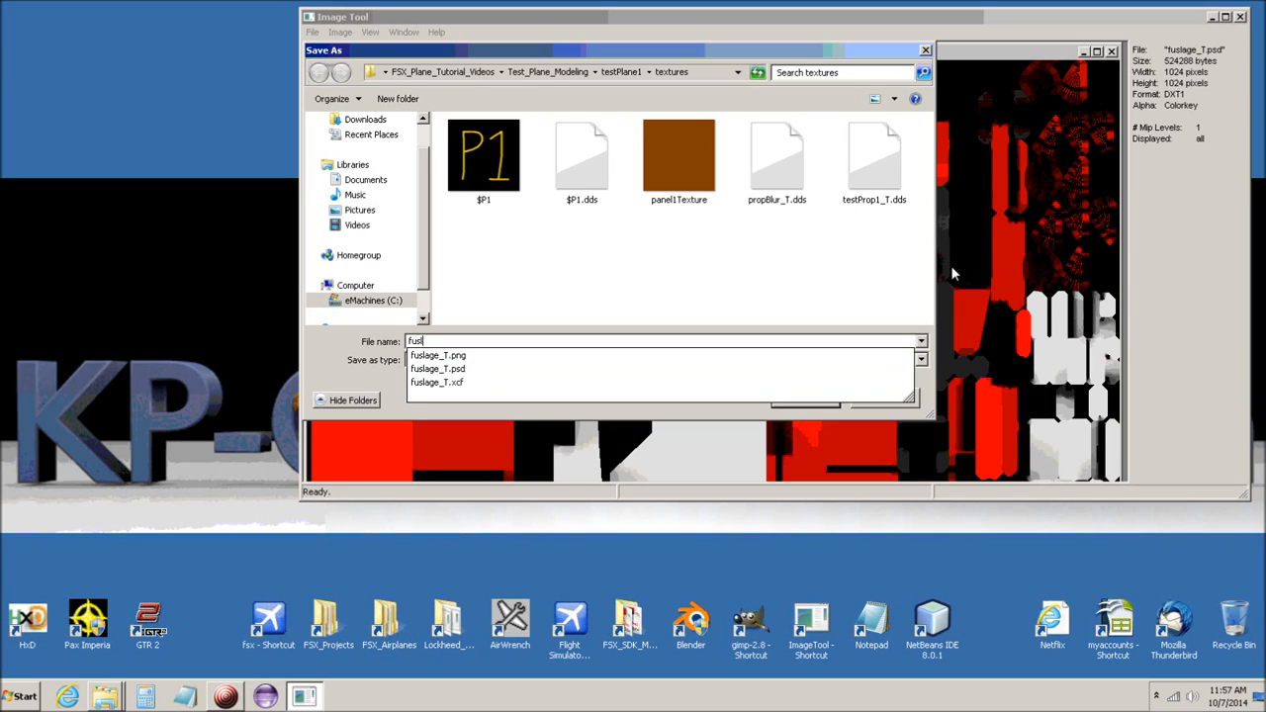
{"action": "type", "text": "age_T.dd"}
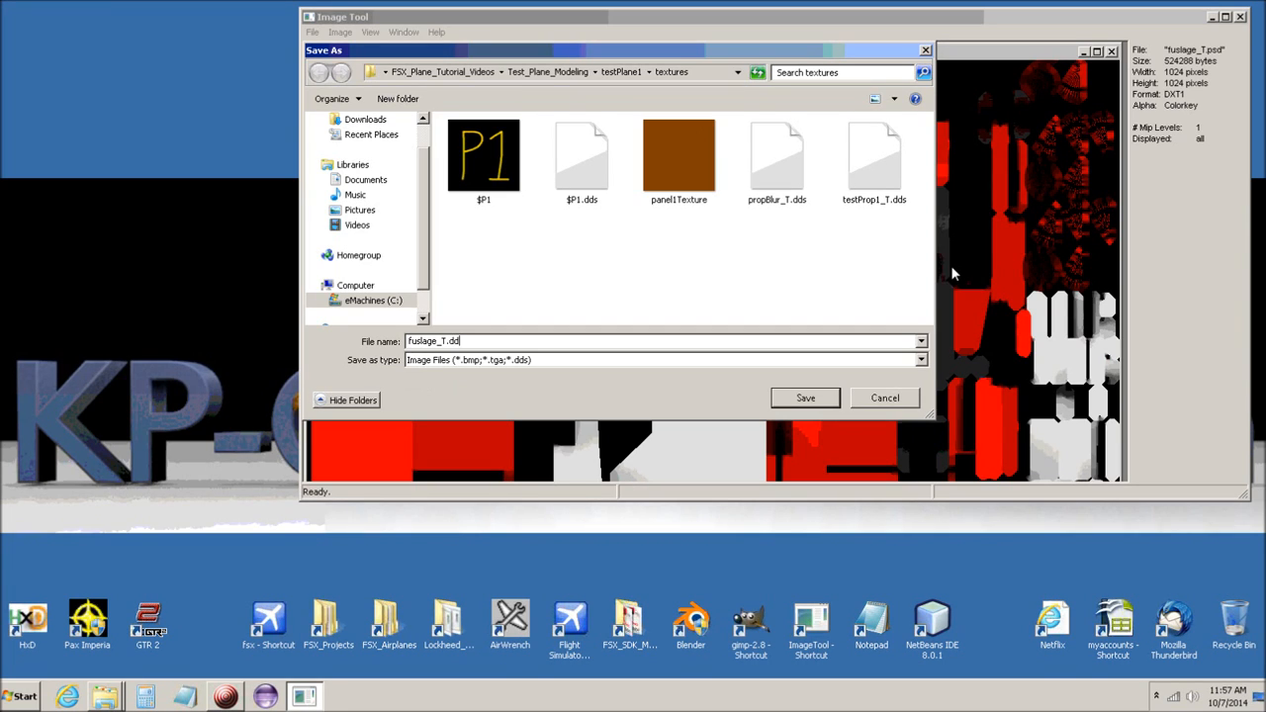
{"action": "type", "text": "s"}
{"action": "key", "text": "Return"}
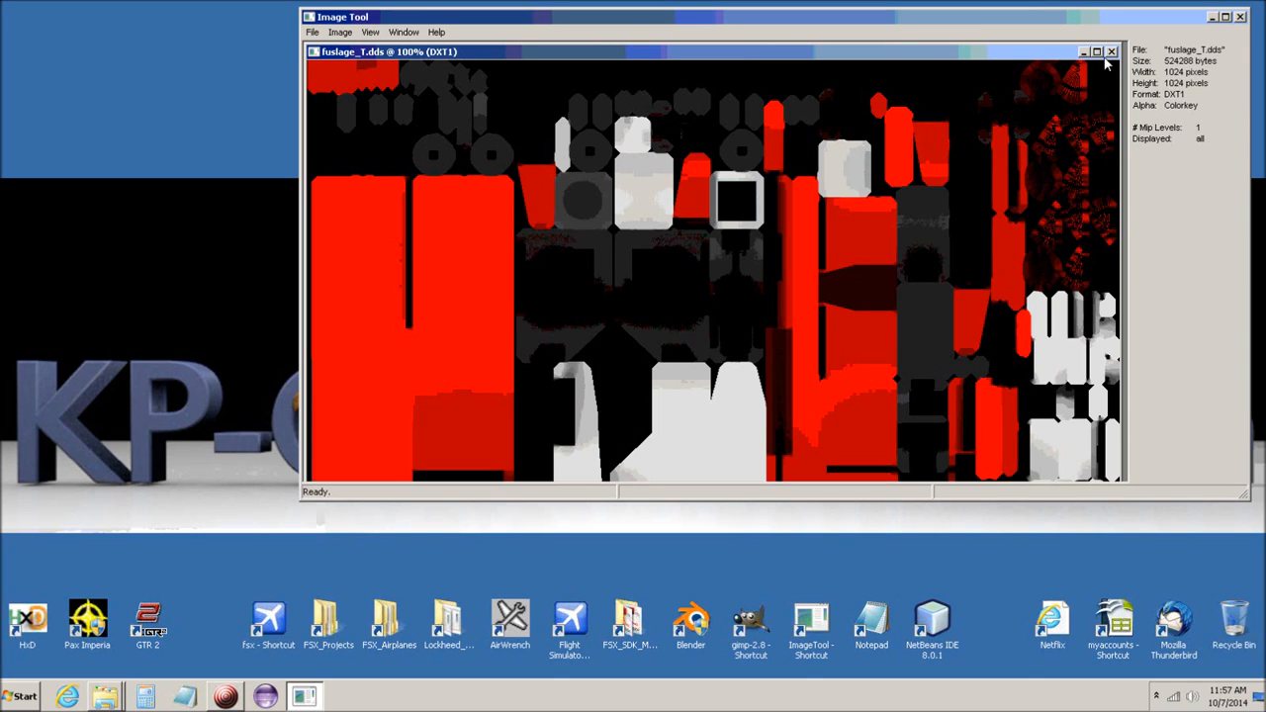
{"action": "left_click", "coordinate": [1111, 52]}
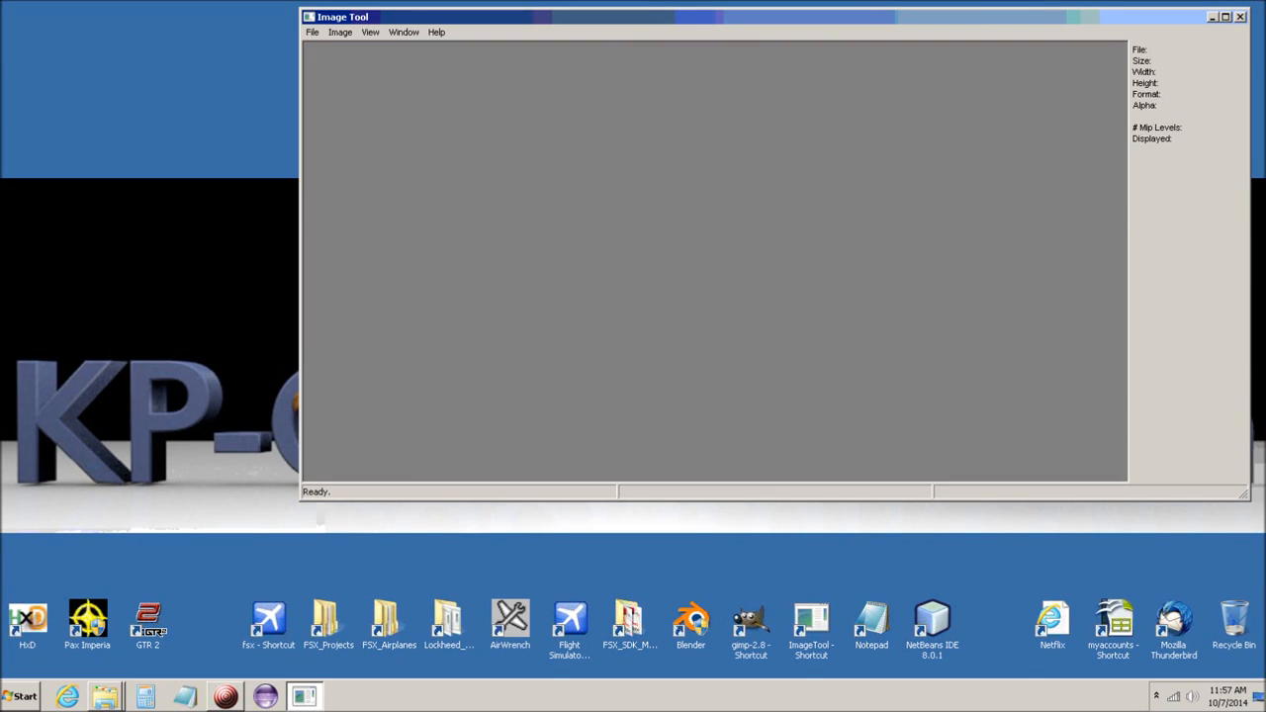
{"action": "left_click", "coordinate": [1240, 17]}
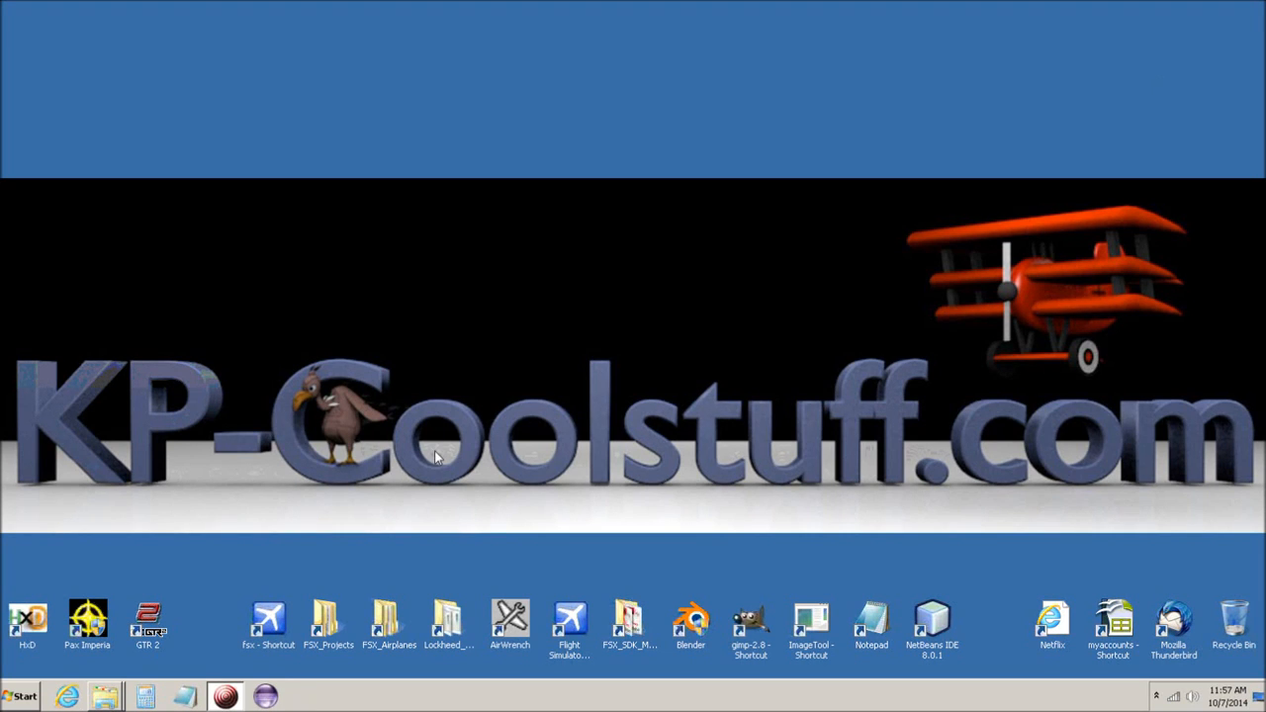
Switch to the textures folder in Windows Explorer and copy the fuslage_T.dds file
{"action": "left_click", "coordinate": [104, 698]}
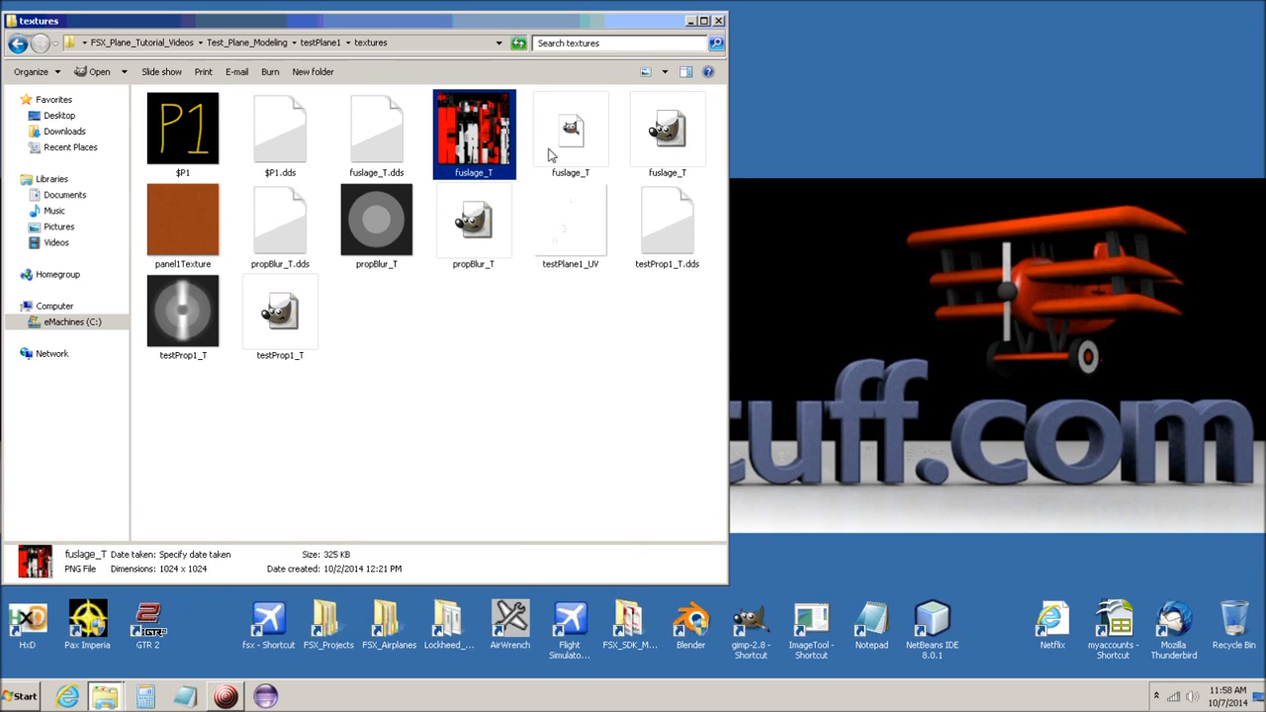
{"action": "left_click", "coordinate": [440, 394]}
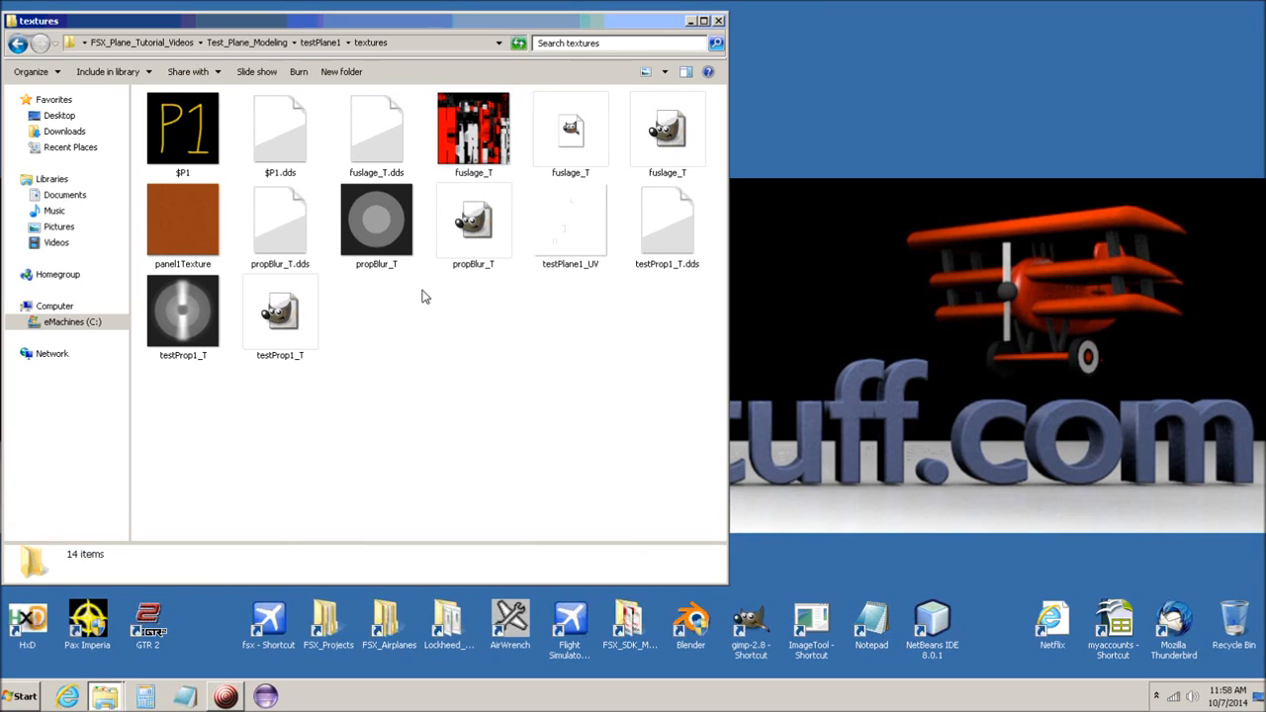
{"action": "left_click", "coordinate": [382, 139]}
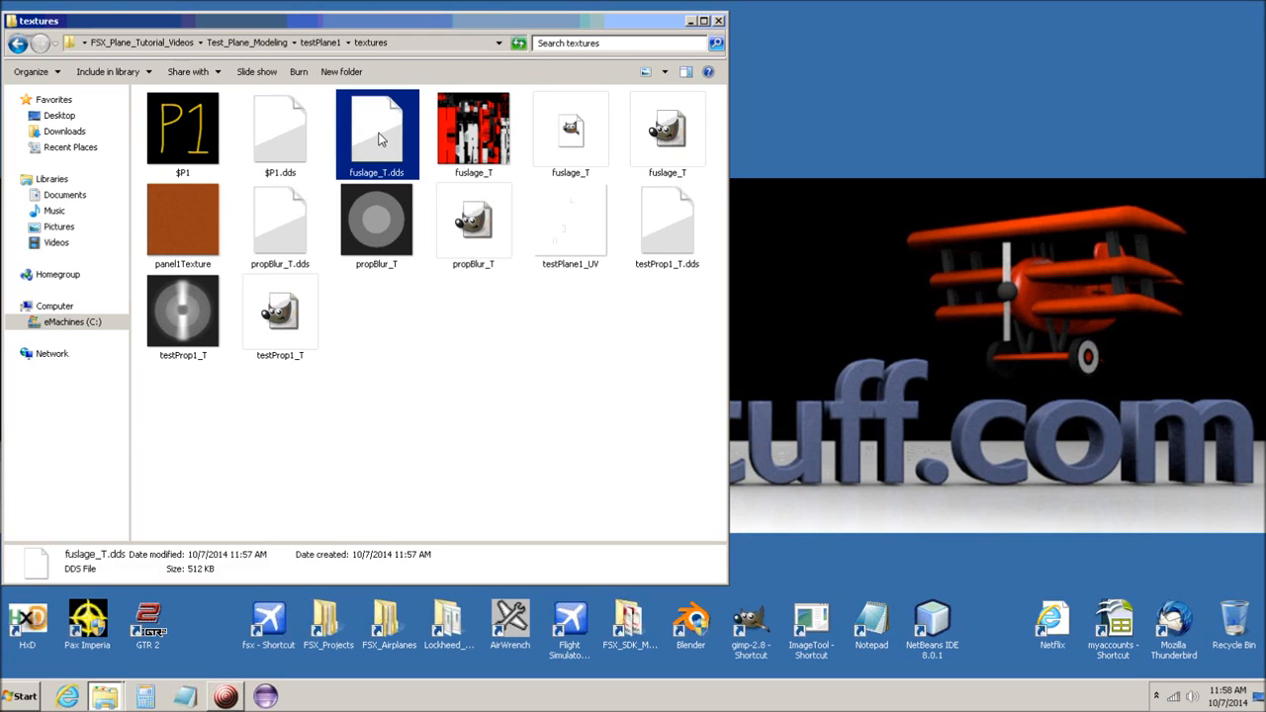
{"action": "right_click", "coordinate": [382, 138]}
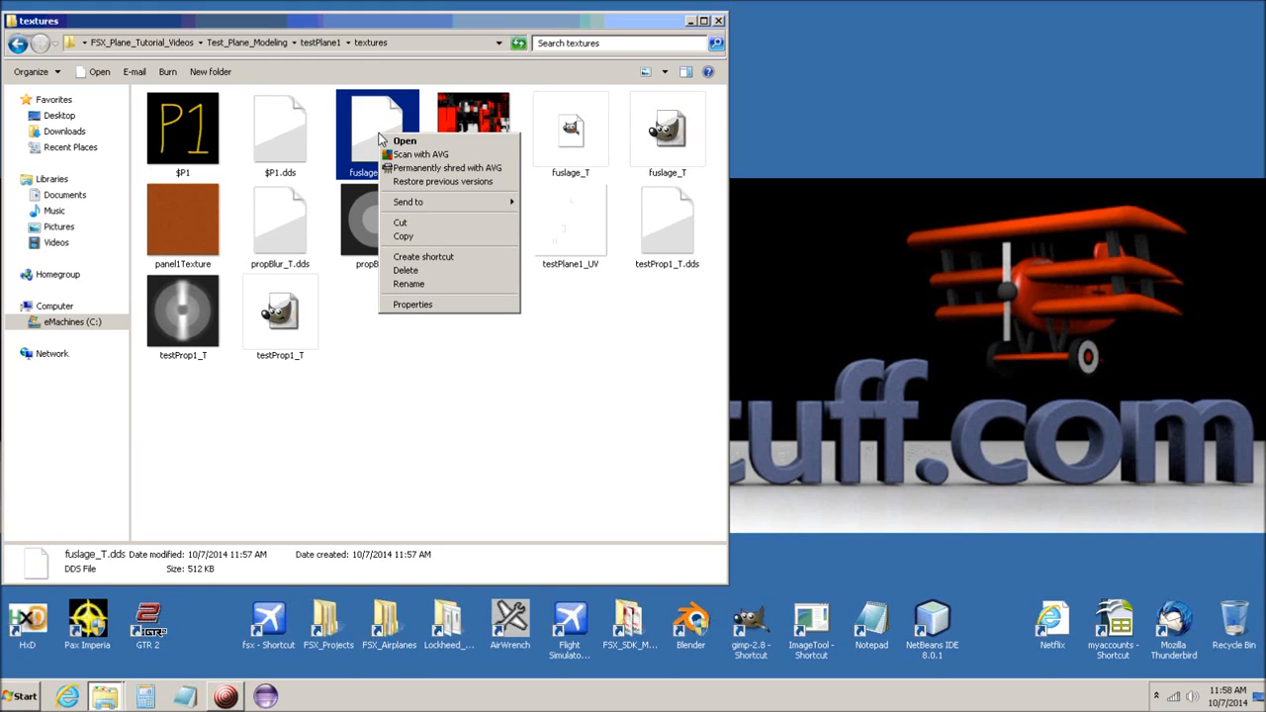
{"action": "left_click", "coordinate": [420, 236]}
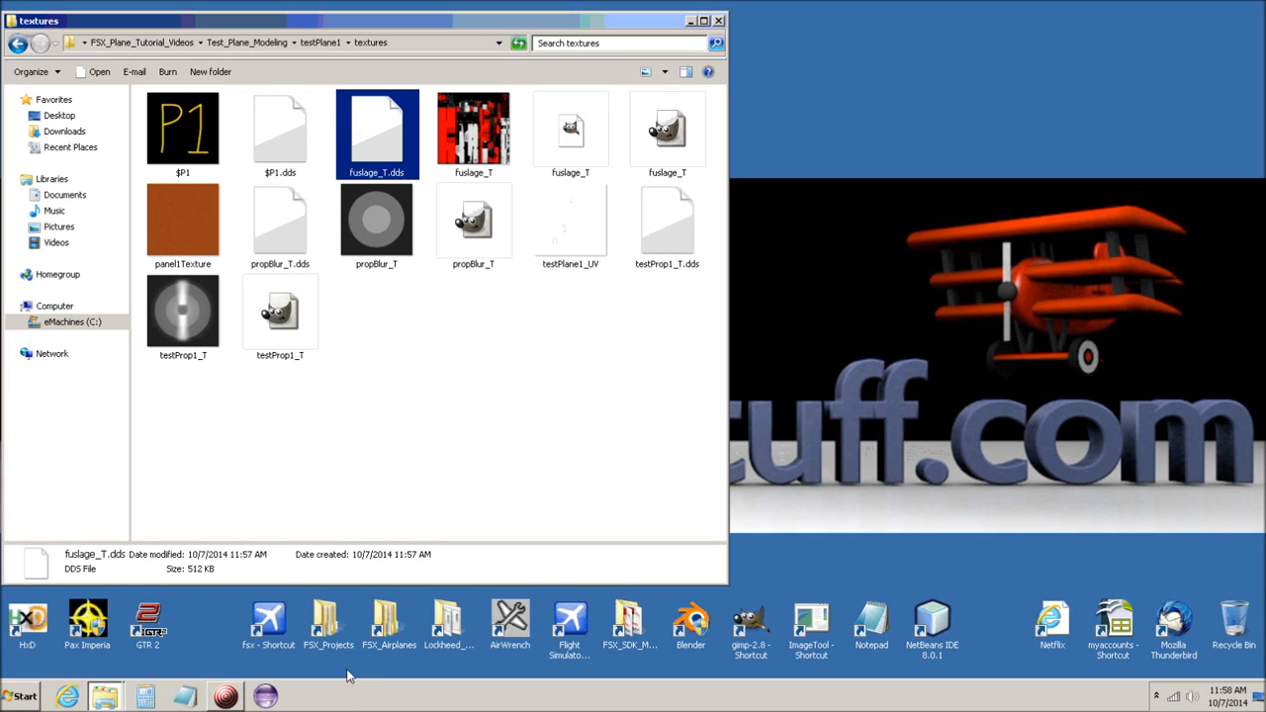
Open the FSX_Airplanes shortcut's file location through its properties and browse to Airplanes\testPlane1
{"action": "right_click", "coordinate": [386, 623]}
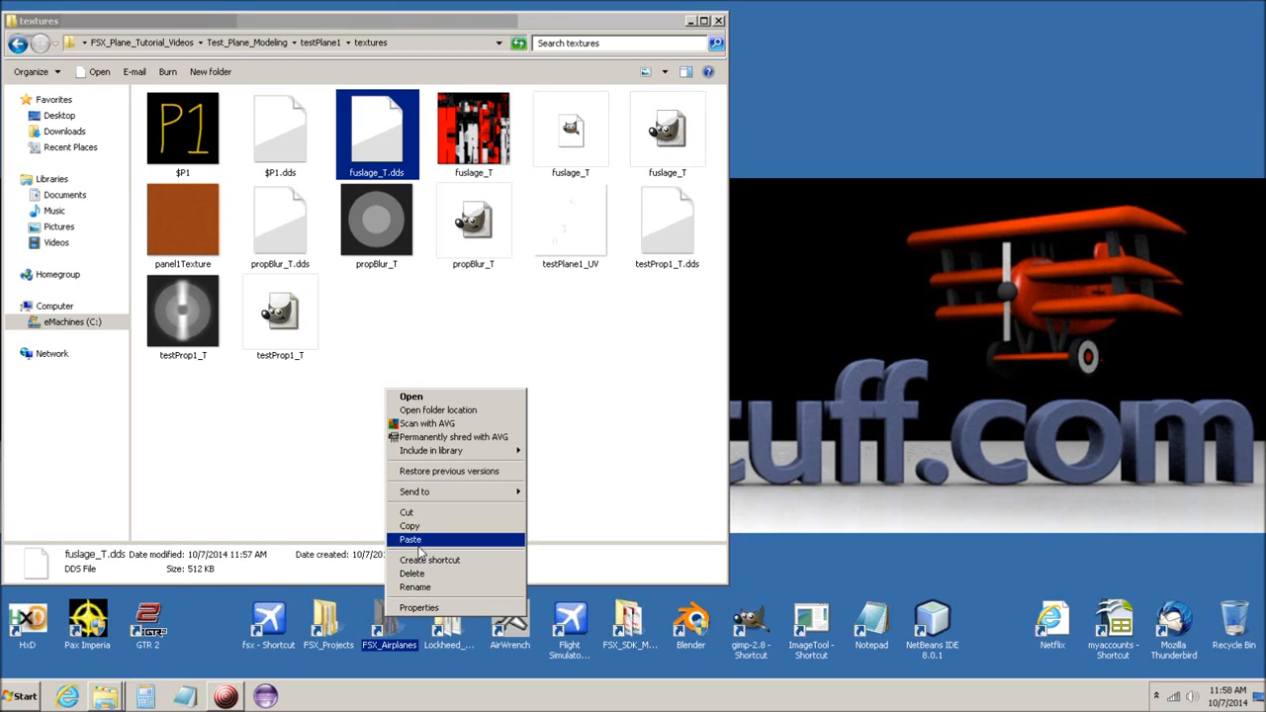
{"action": "left_click", "coordinate": [418, 607]}
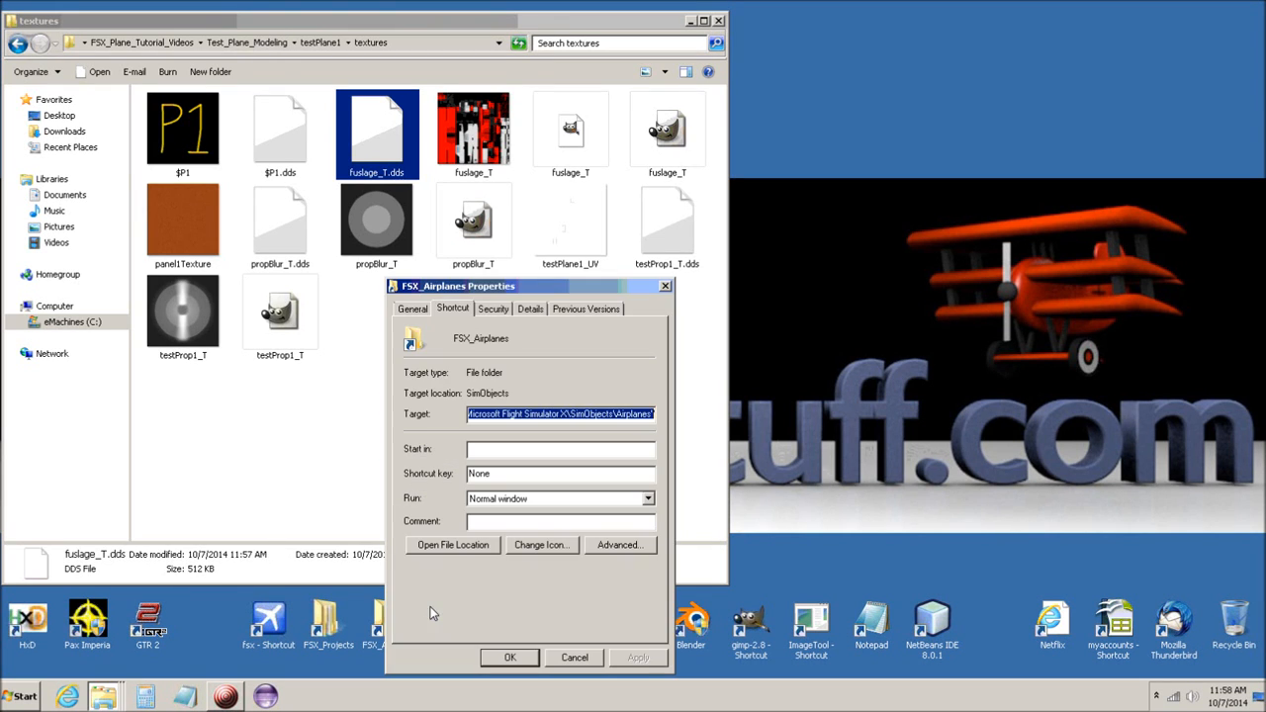
{"action": "left_click", "coordinate": [453, 548]}
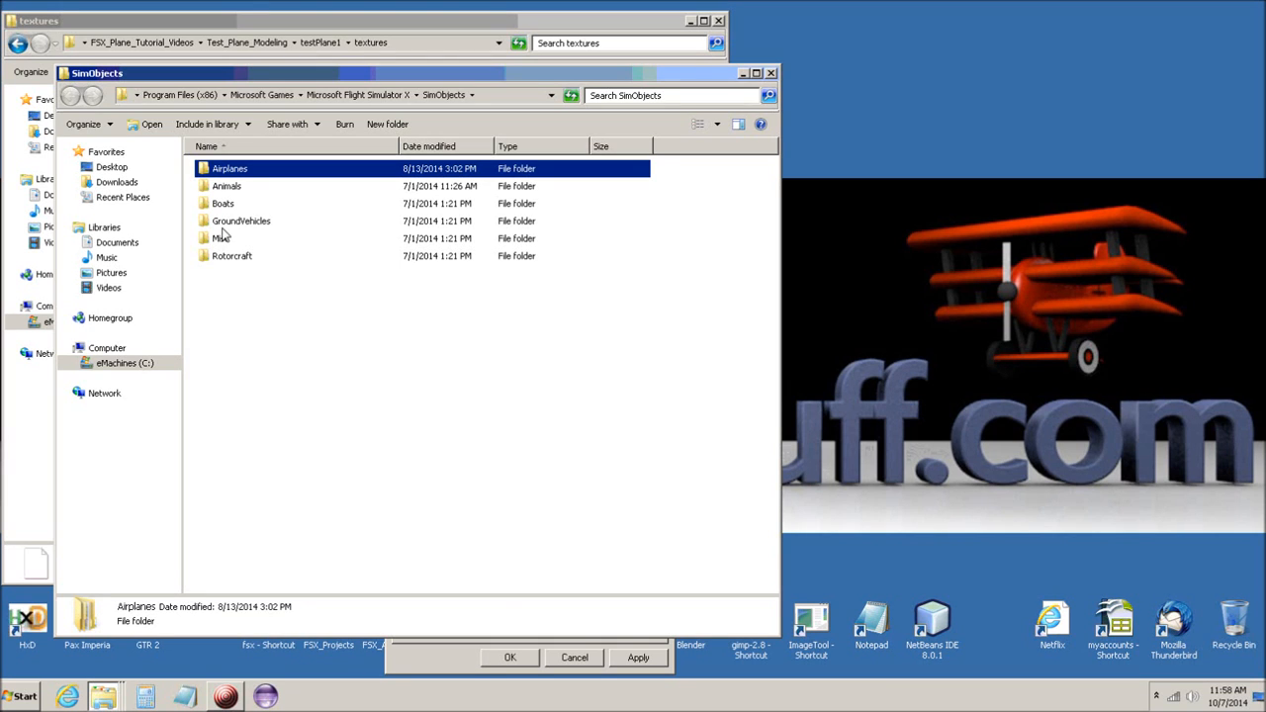
{"action": "double_click", "coordinate": [209, 175]}
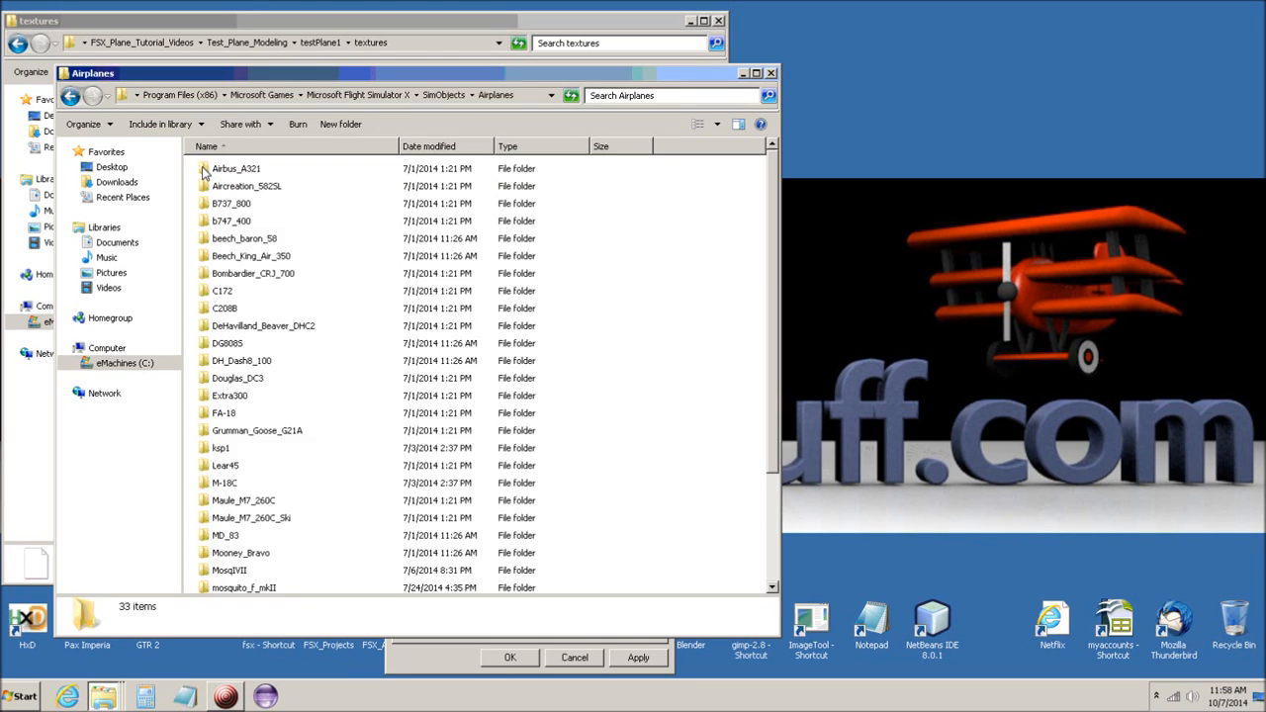
{"action": "scroll", "coordinate": [375, 371], "scroll_direction": "down", "scroll_amount": 3}
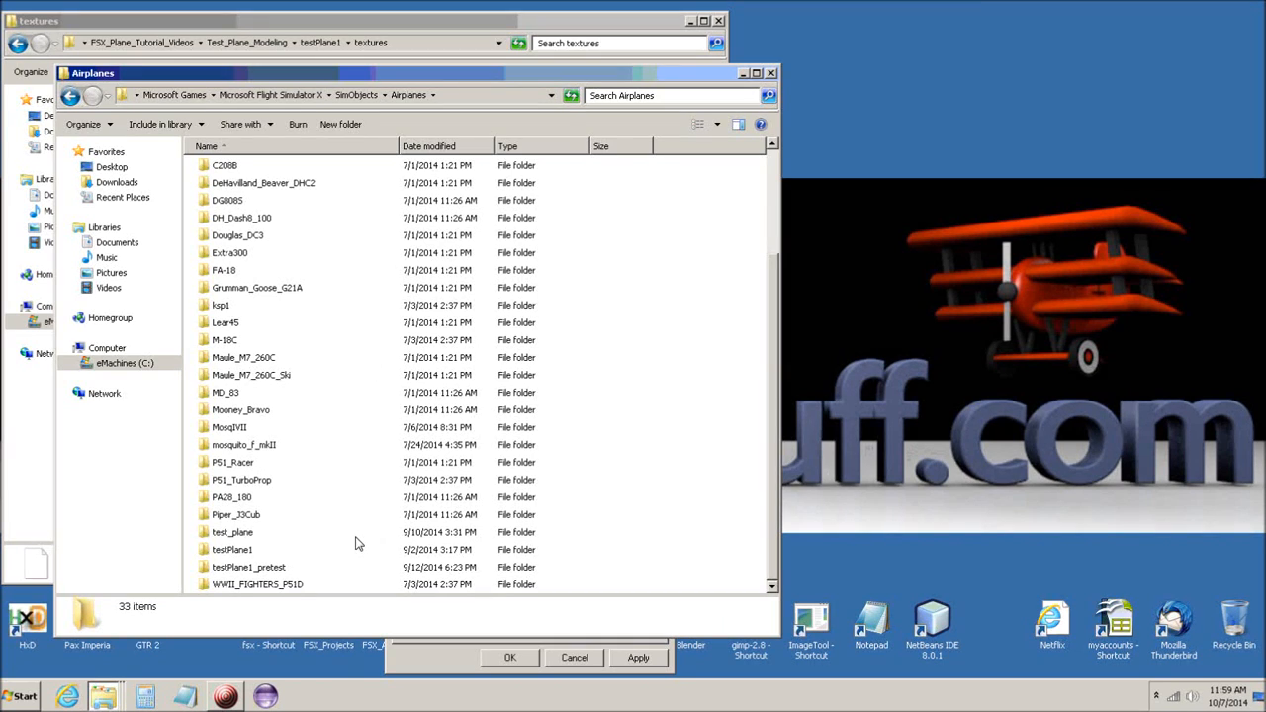
{"action": "double_click", "coordinate": [207, 551]}
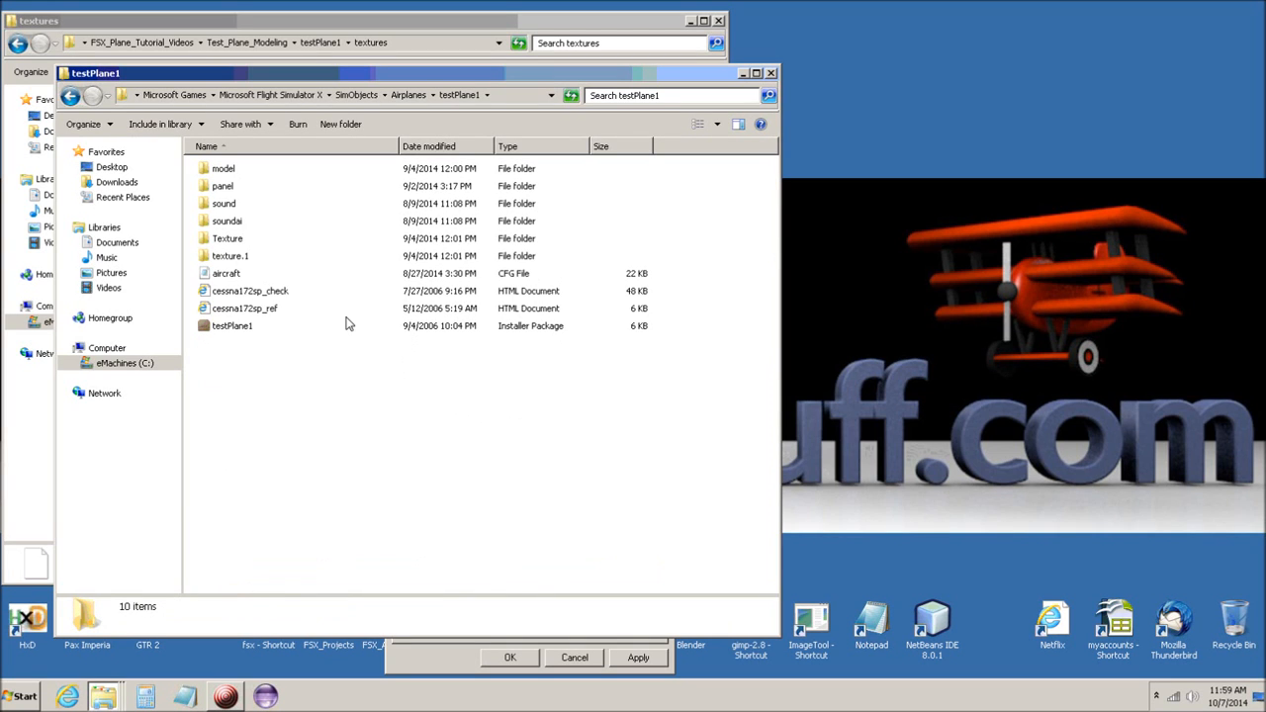
Place the testPlane1 window beside the textures window and close the FSX_Airplanes properties
{"action": "left_click_drag", "start_coordinate": [391, 75], "coordinate": [876, 14]}
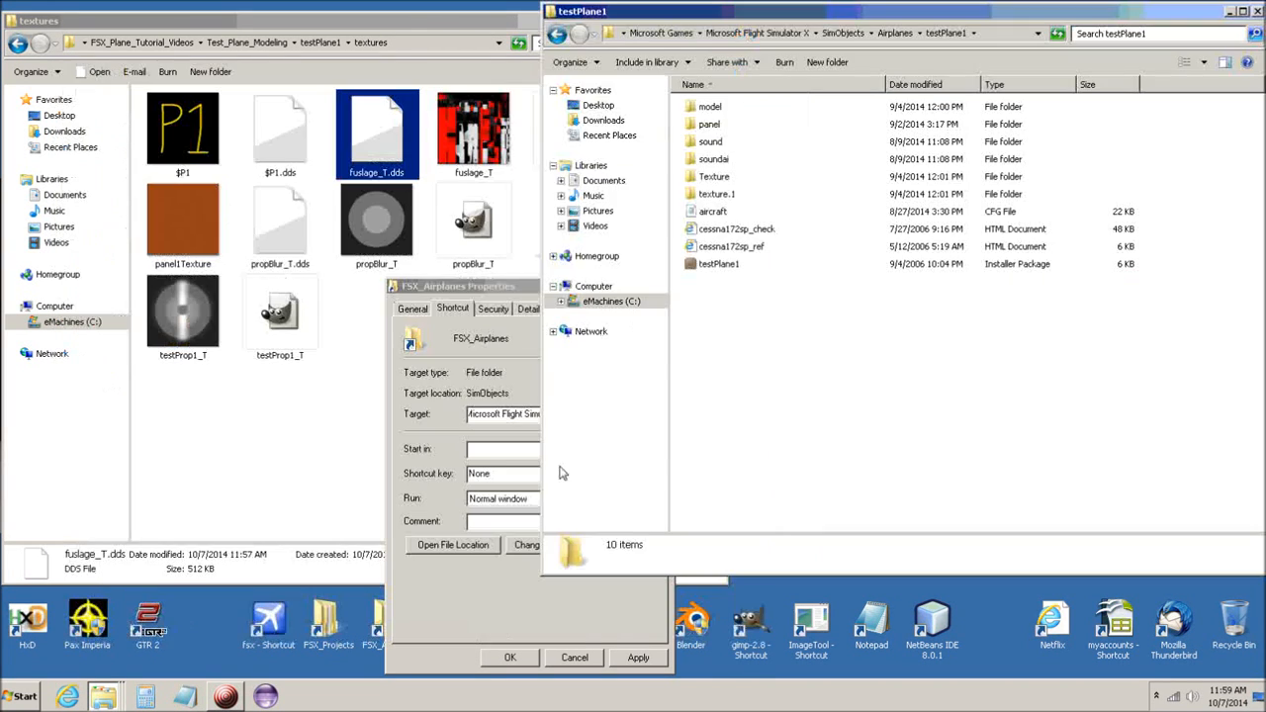
{"action": "left_click", "coordinate": [524, 289]}
{"action": "left_click", "coordinate": [666, 287]}
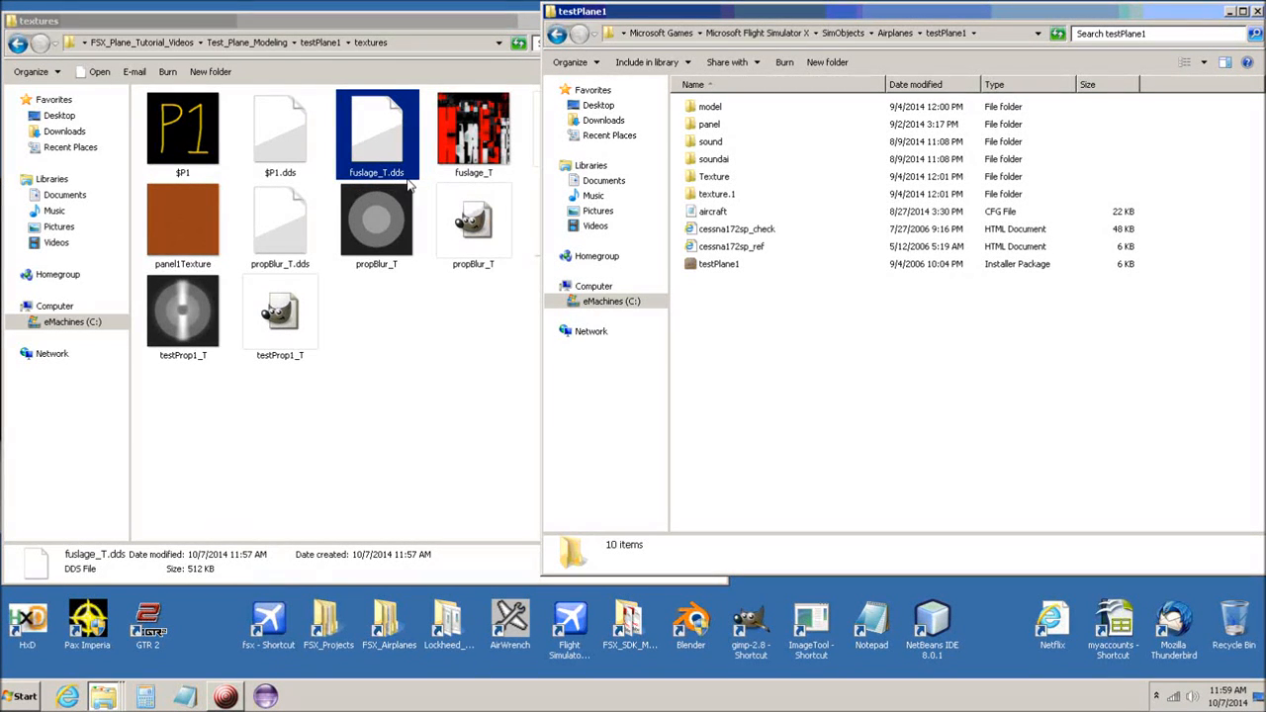
Paste fuslage_T.dds into the FSX testPlane1 Texture folder and return to the testPlane1 folder
{"action": "double_click", "coordinate": [694, 177]}
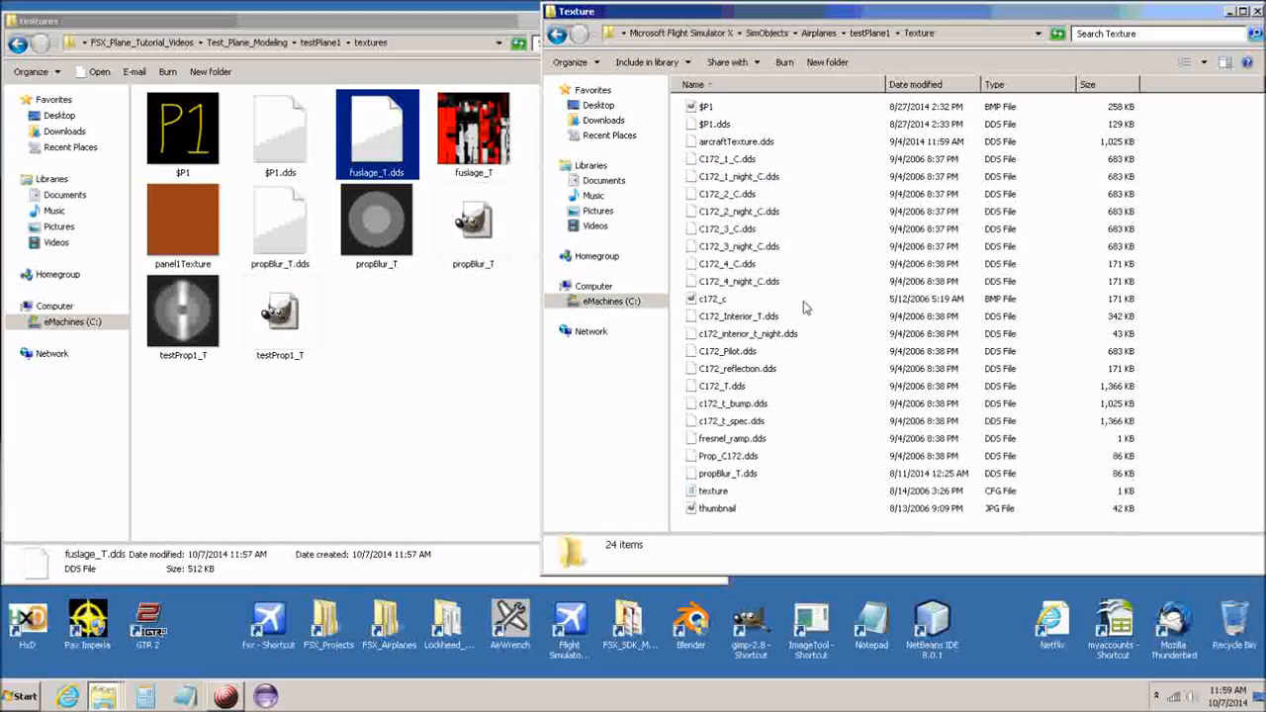
{"action": "right_click", "coordinate": [856, 465]}
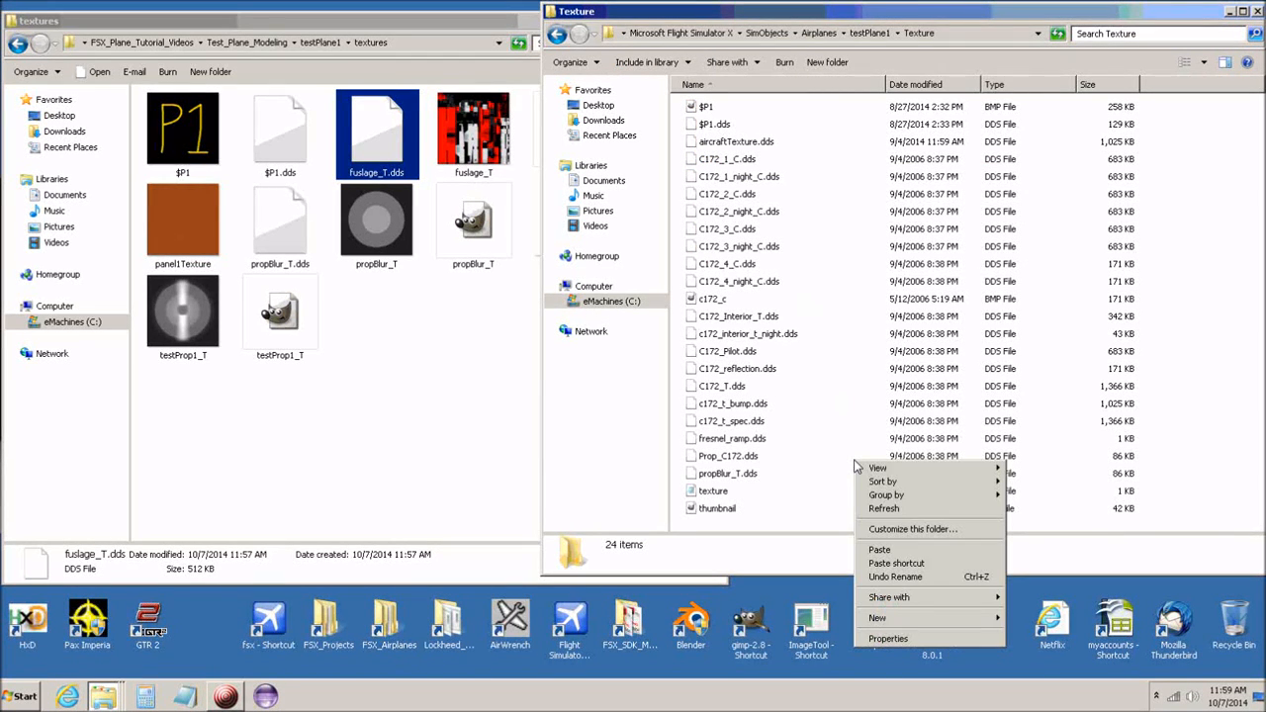
{"action": "left_click", "coordinate": [883, 549]}
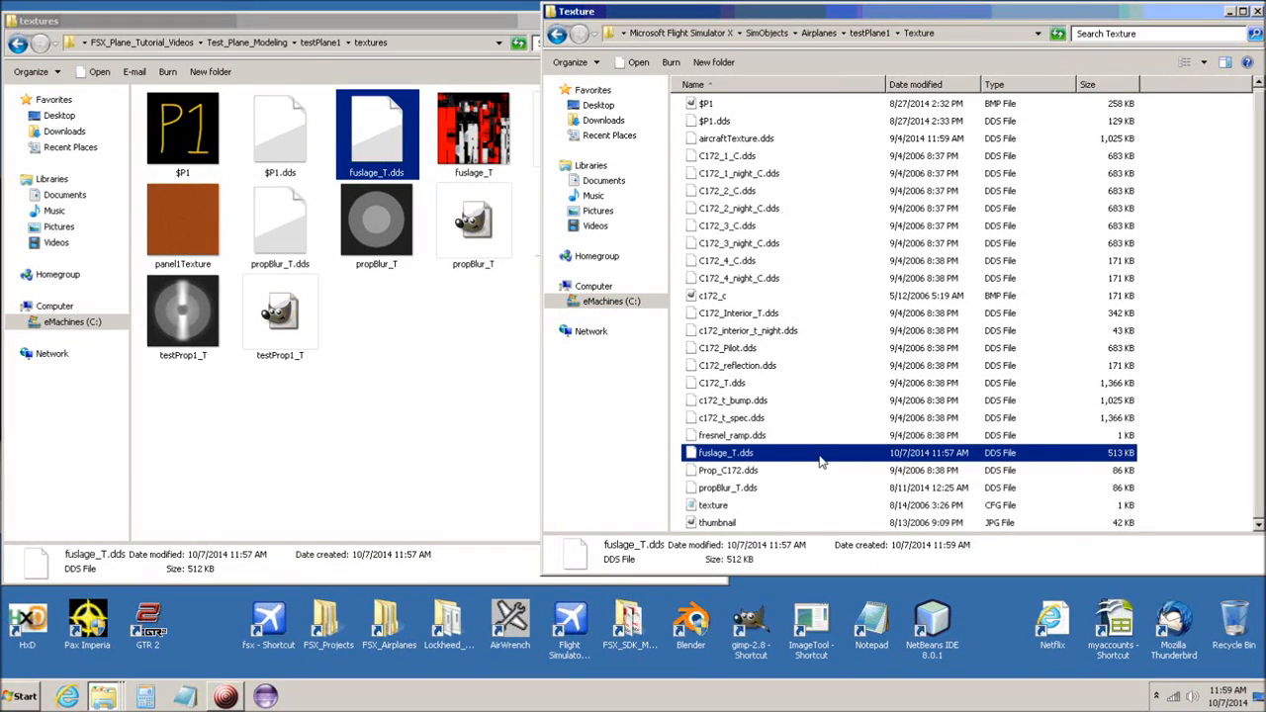
{"action": "left_click", "coordinate": [866, 34]}
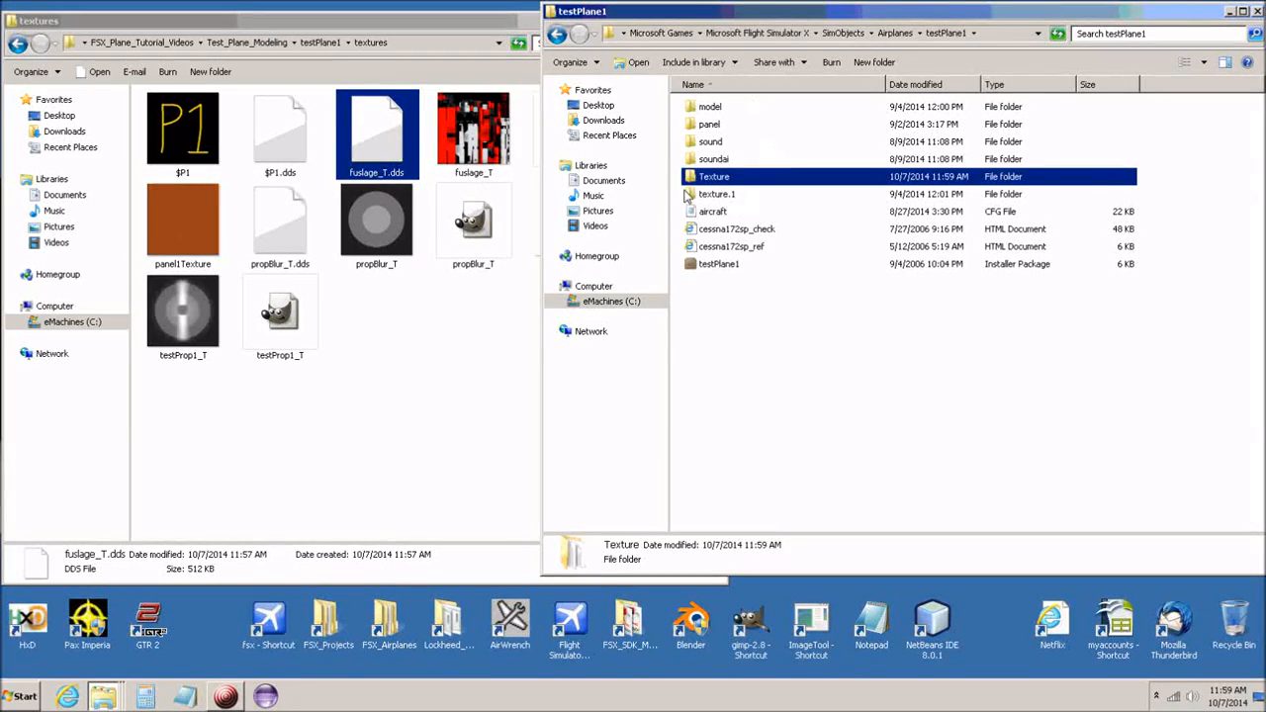
Paste the copied fuslage_T.dds into the FSX testPlane1 texture.1 folder
{"action": "double_click", "coordinate": [697, 195]}
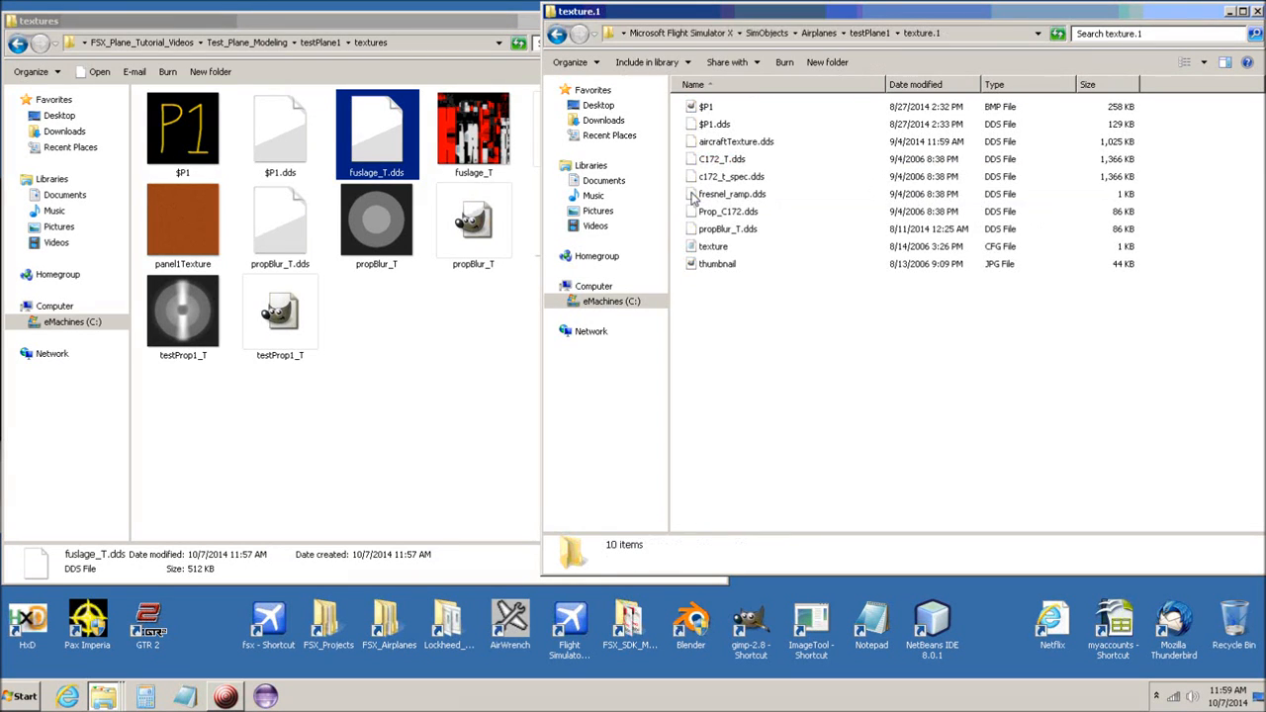
{"action": "right_click", "coordinate": [788, 337]}
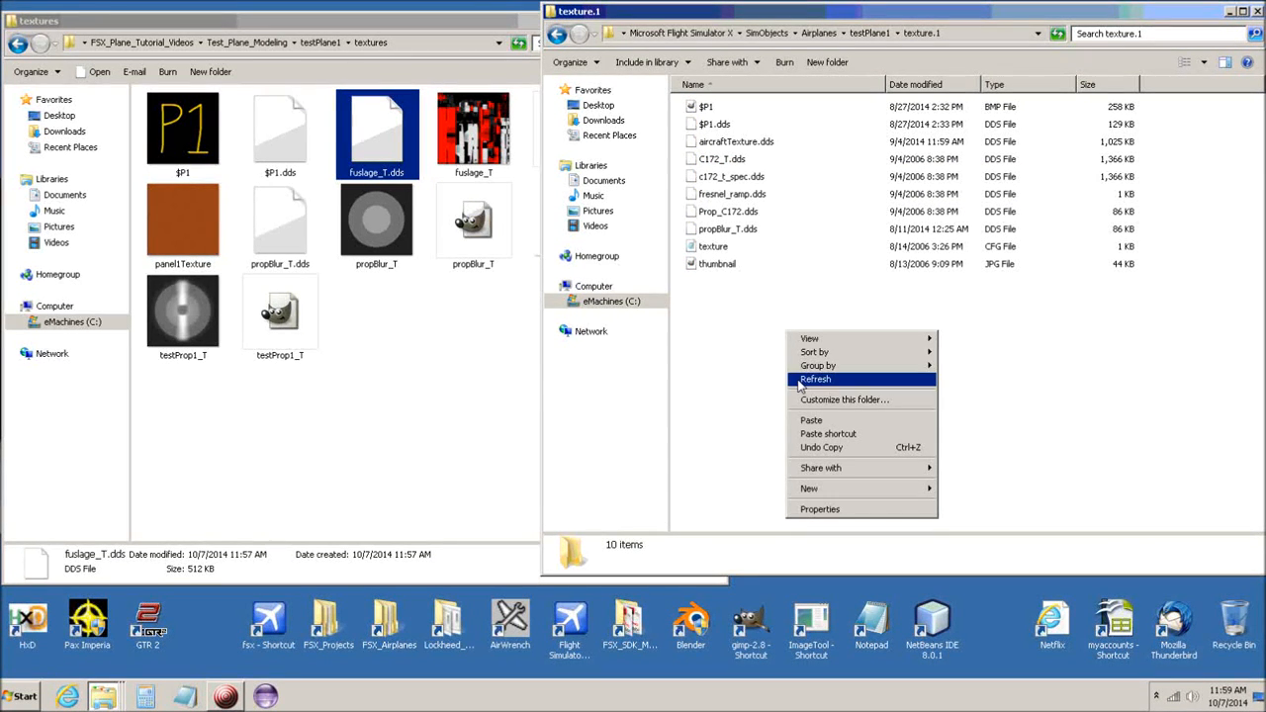
{"action": "left_click", "coordinate": [819, 420]}
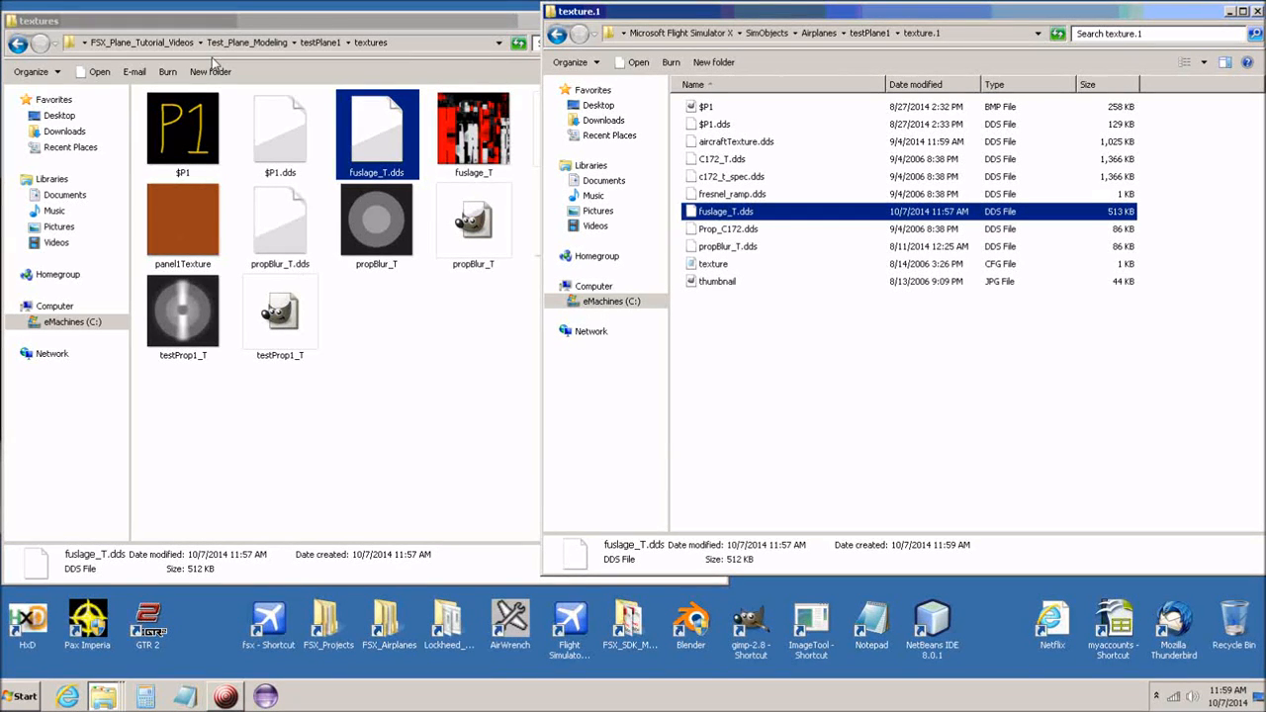
Browse to the modeling project's testPlane1\MDL folder, copy testPlane1.MDL and minimize that window
{"action": "left_click", "coordinate": [312, 27]}
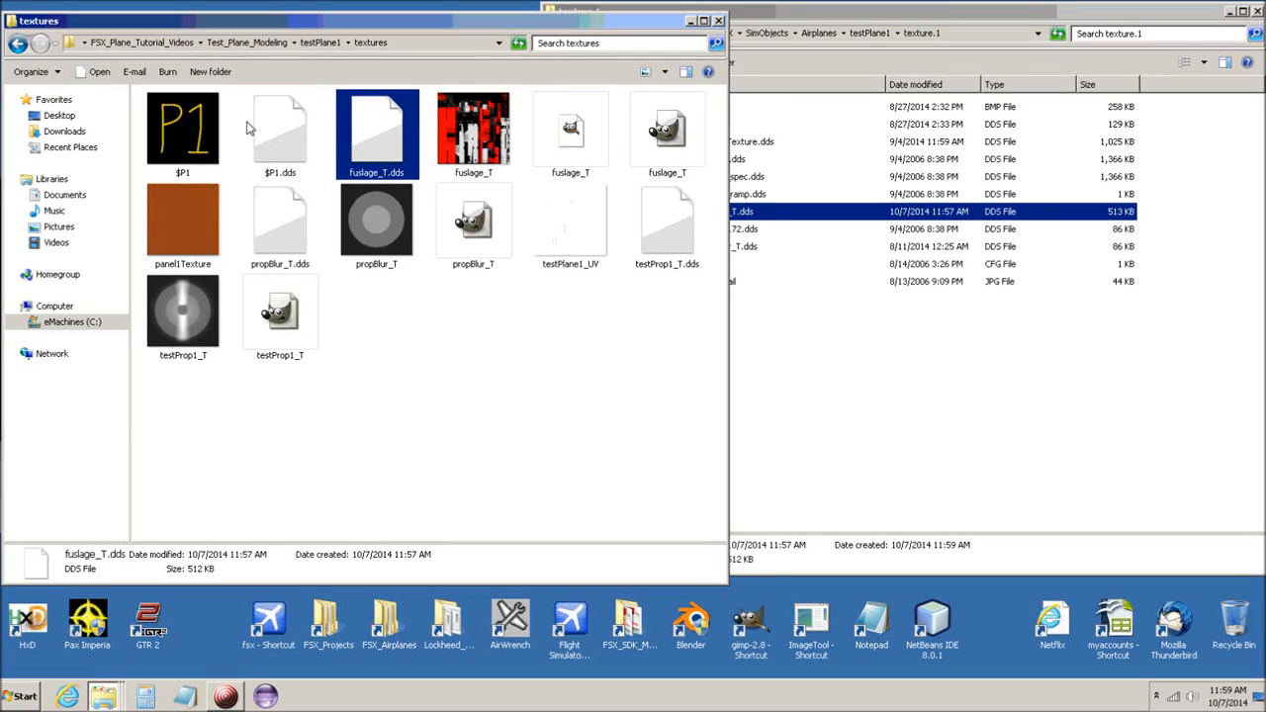
{"action": "left_click", "coordinate": [248, 43]}
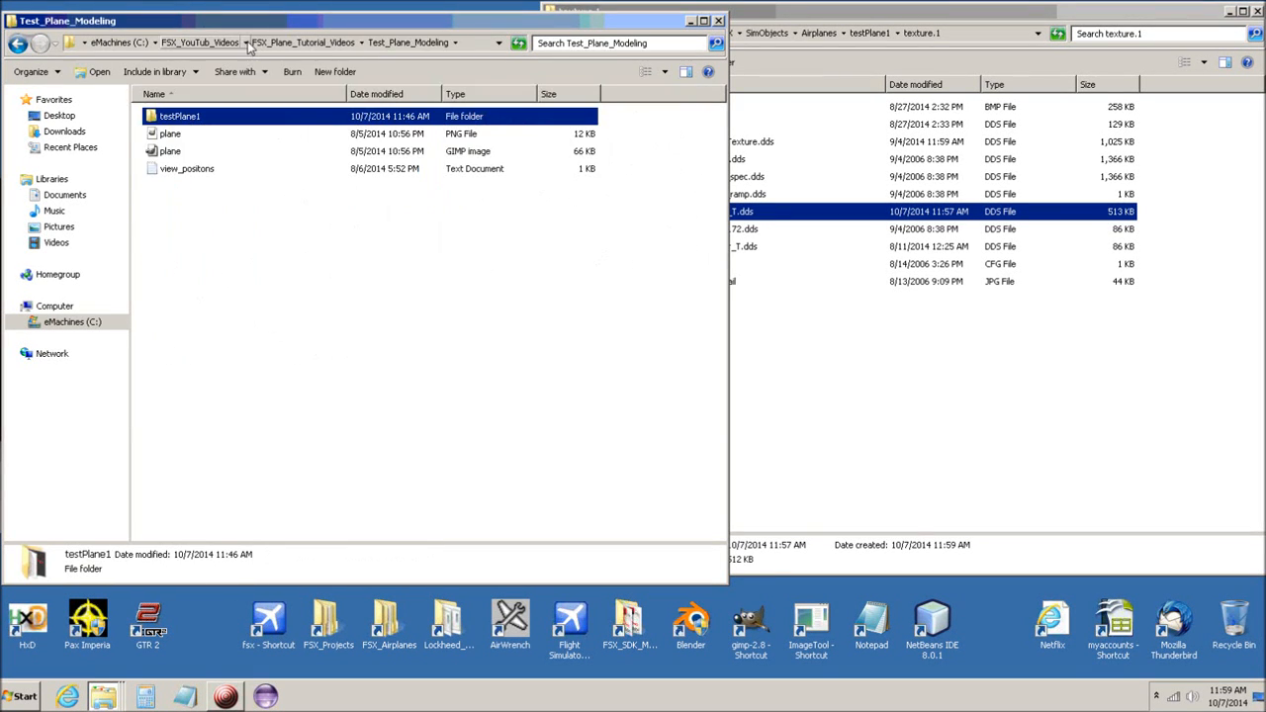
{"action": "double_click", "coordinate": [152, 121]}
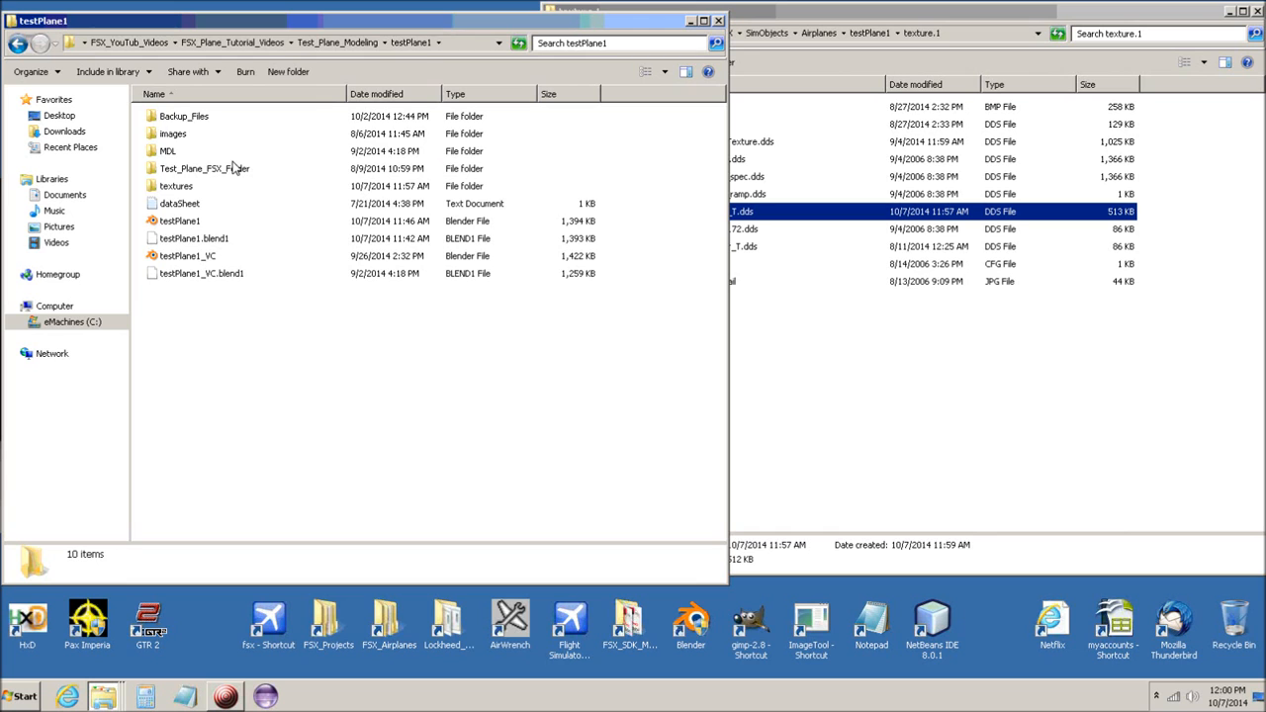
{"action": "double_click", "coordinate": [154, 154]}
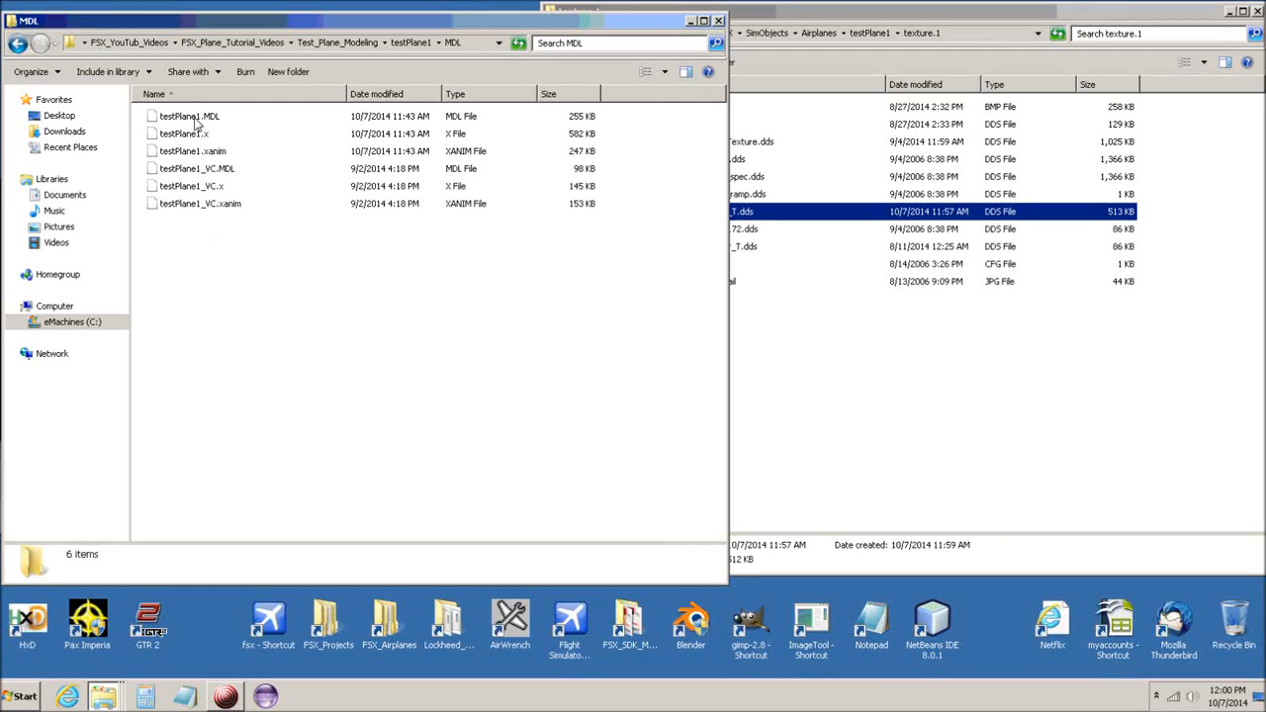
{"action": "left_click", "coordinate": [151, 118]}
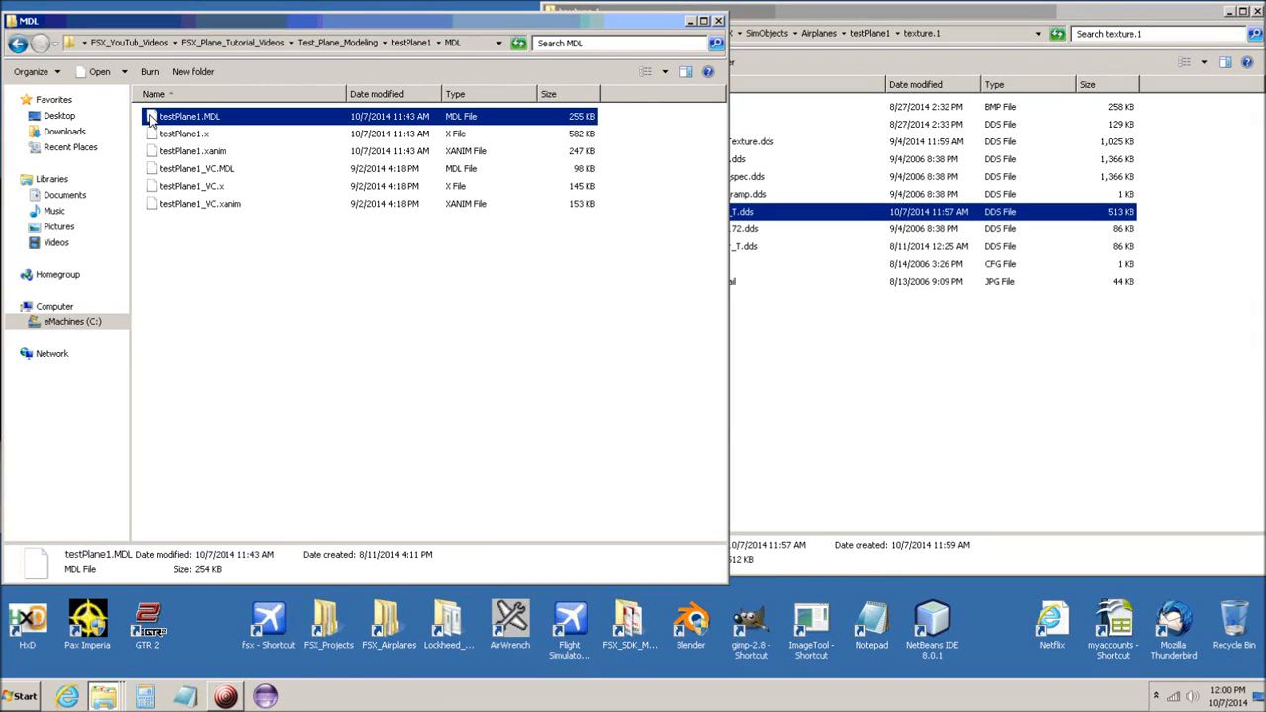
{"action": "right_click", "coordinate": [151, 117]}
{"action": "left_click", "coordinate": [182, 222]}
{"action": "left_click", "coordinate": [690, 21]}
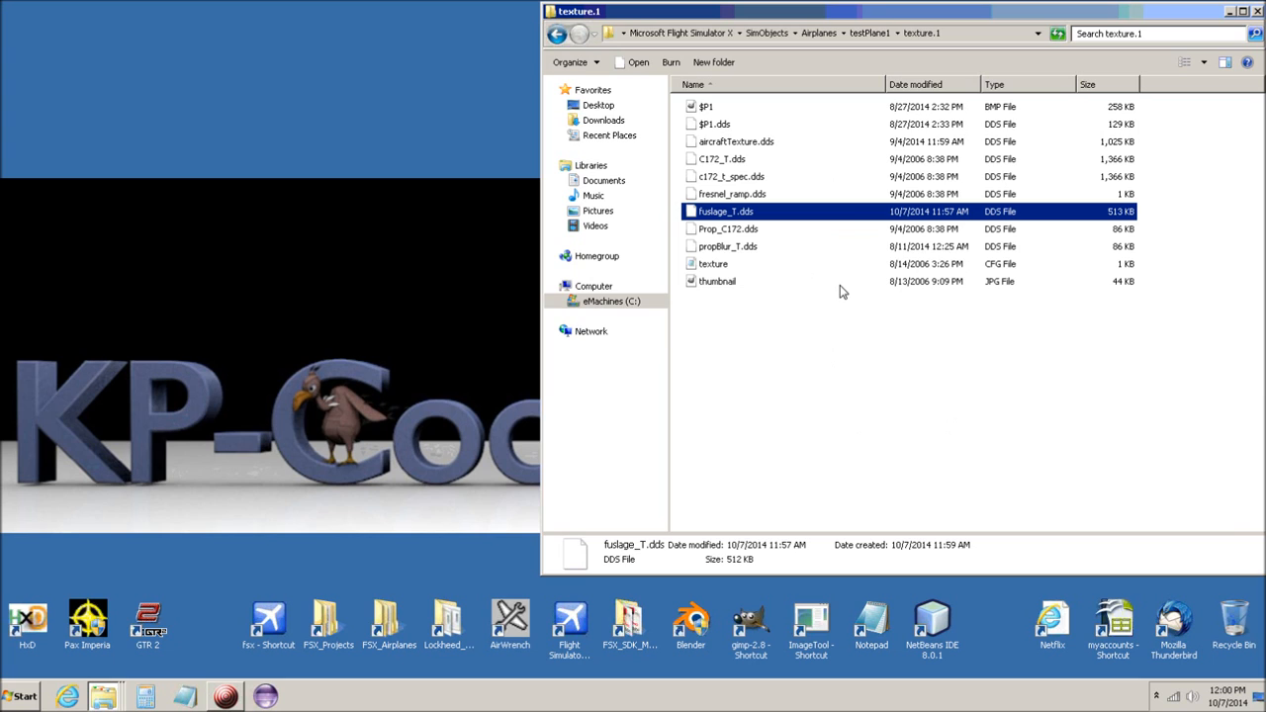
Replace testPlane1.MDL in the FSX testPlane1 model folder with the copied version, permanently deleting the old file, and minimize the window
{"action": "left_click", "coordinate": [868, 33]}
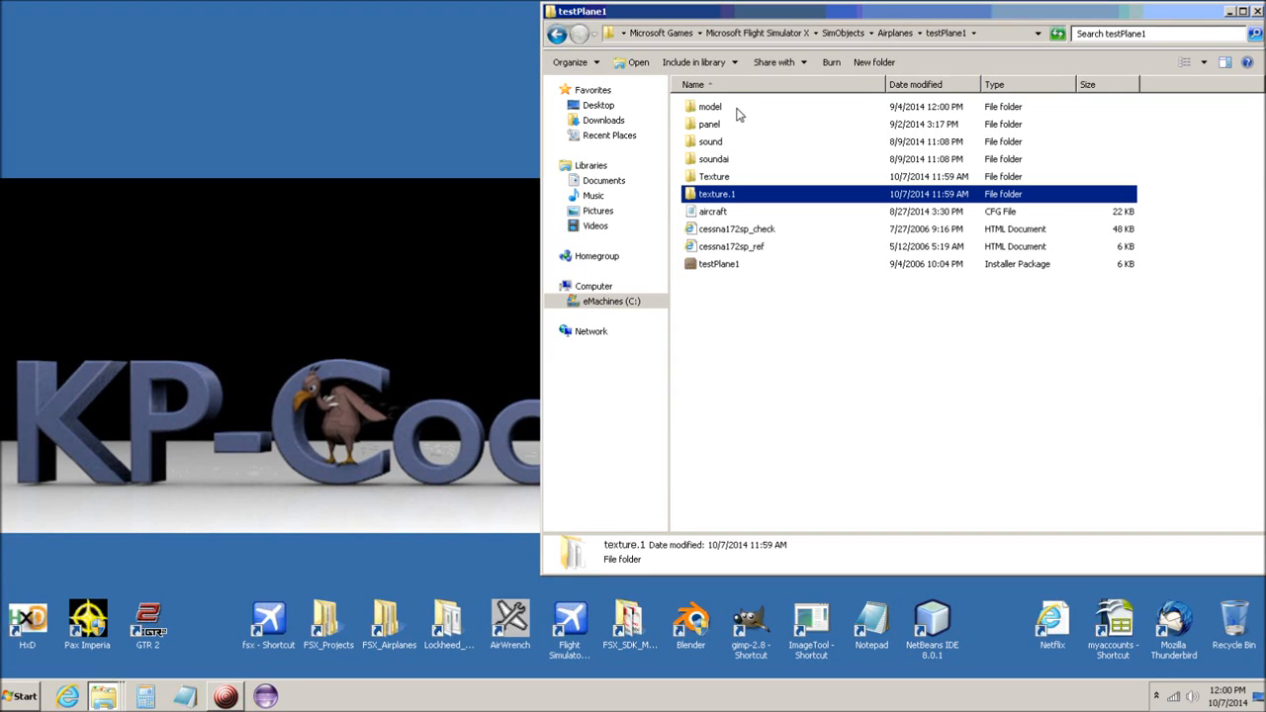
{"action": "double_click", "coordinate": [692, 109]}
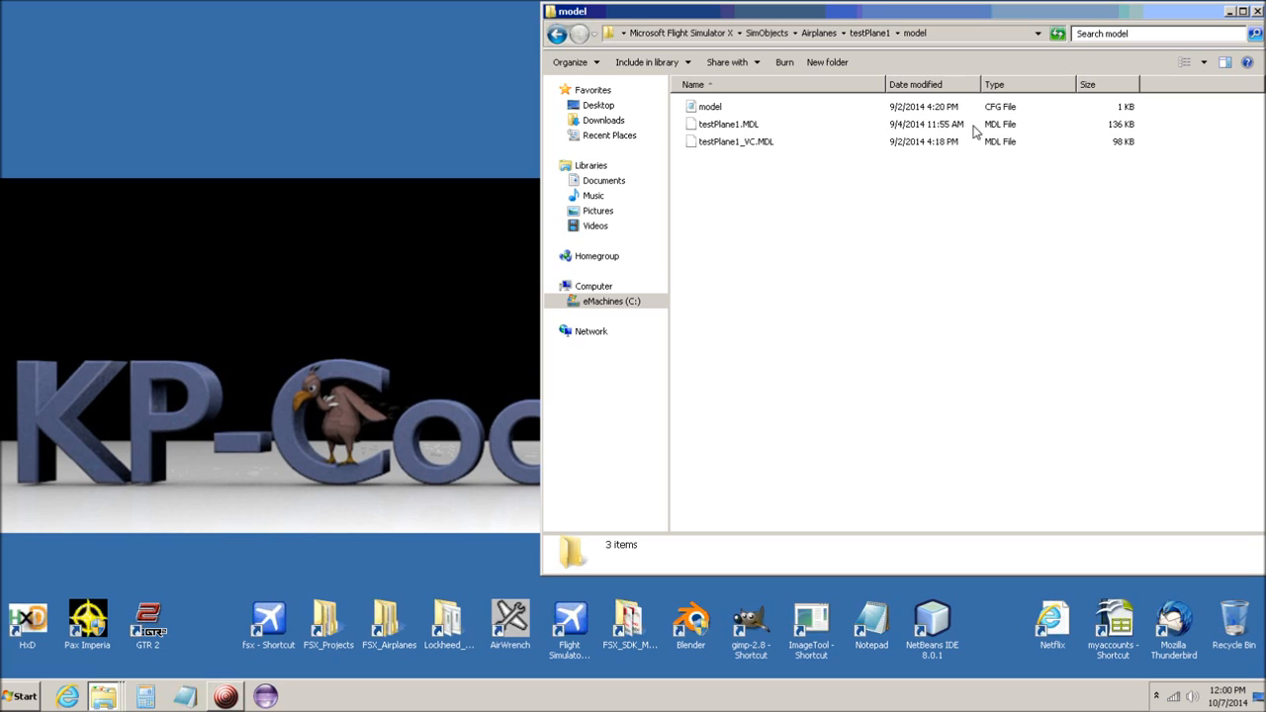
{"action": "left_click", "coordinate": [691, 125]}
{"action": "key", "text": "shift+Delete"}
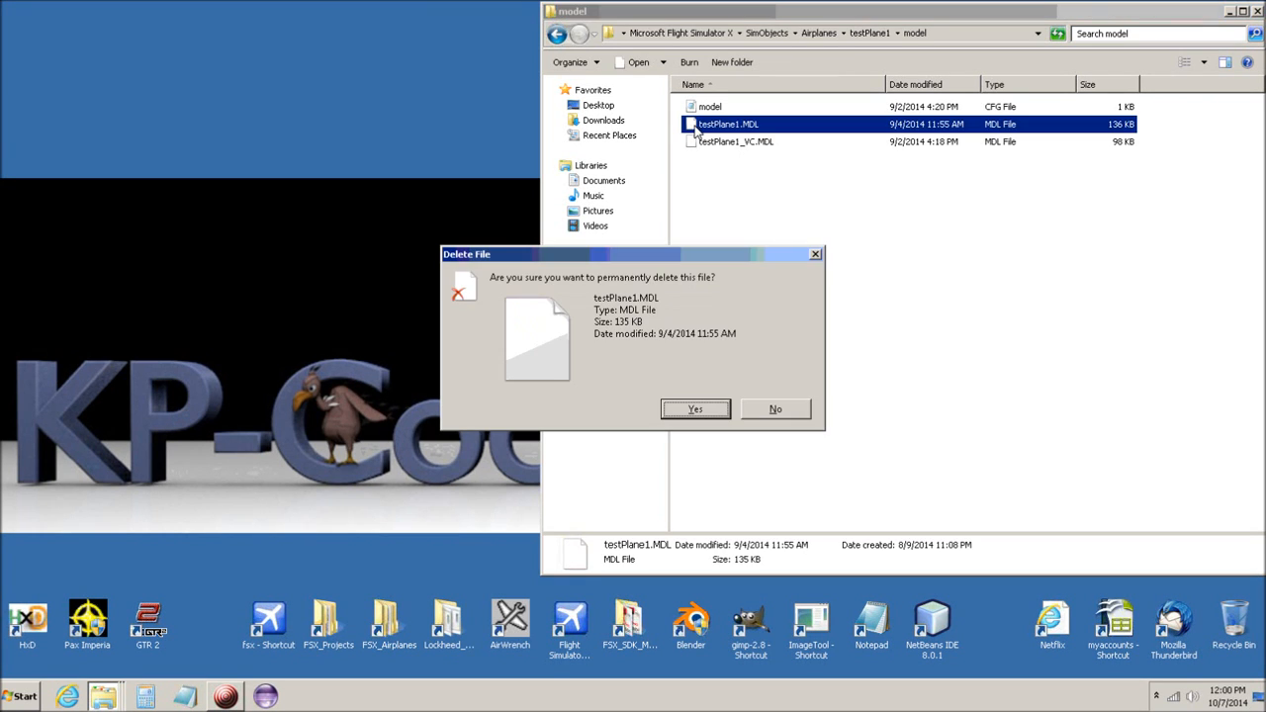
{"action": "left_click", "coordinate": [691, 410]}
{"action": "right_click", "coordinate": [783, 213]}
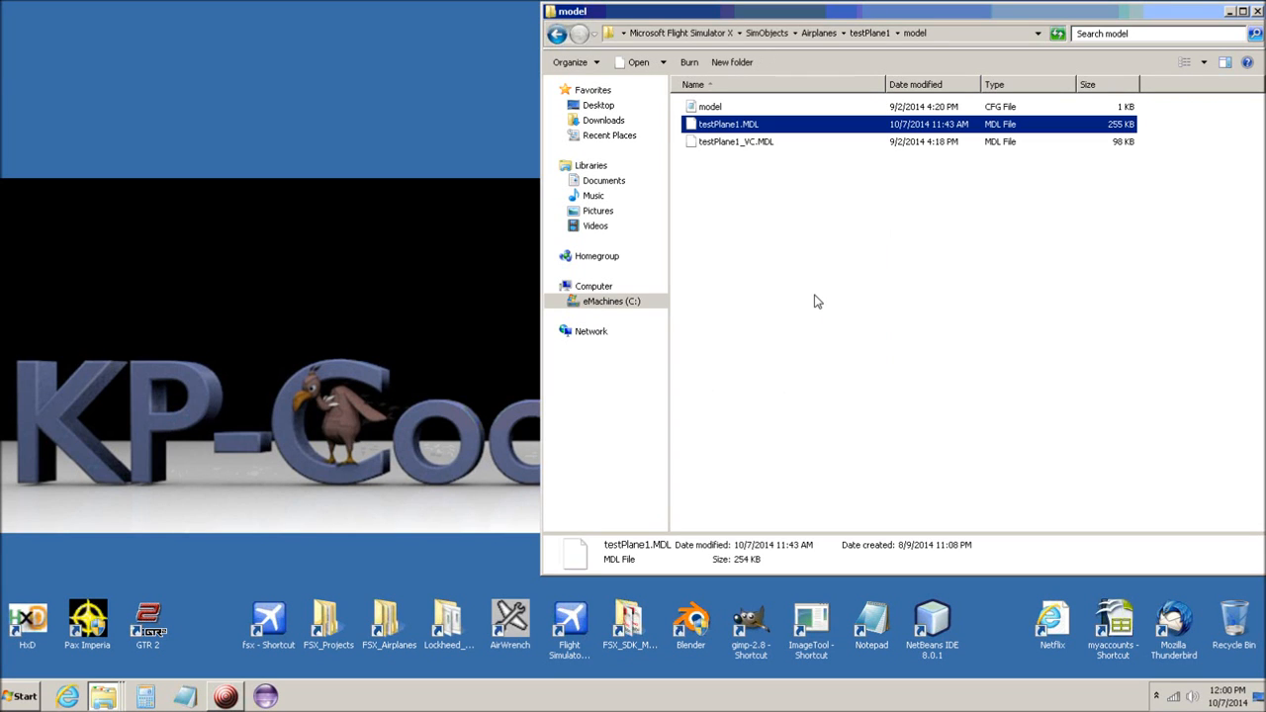
{"action": "left_click", "coordinate": [1231, 12]}
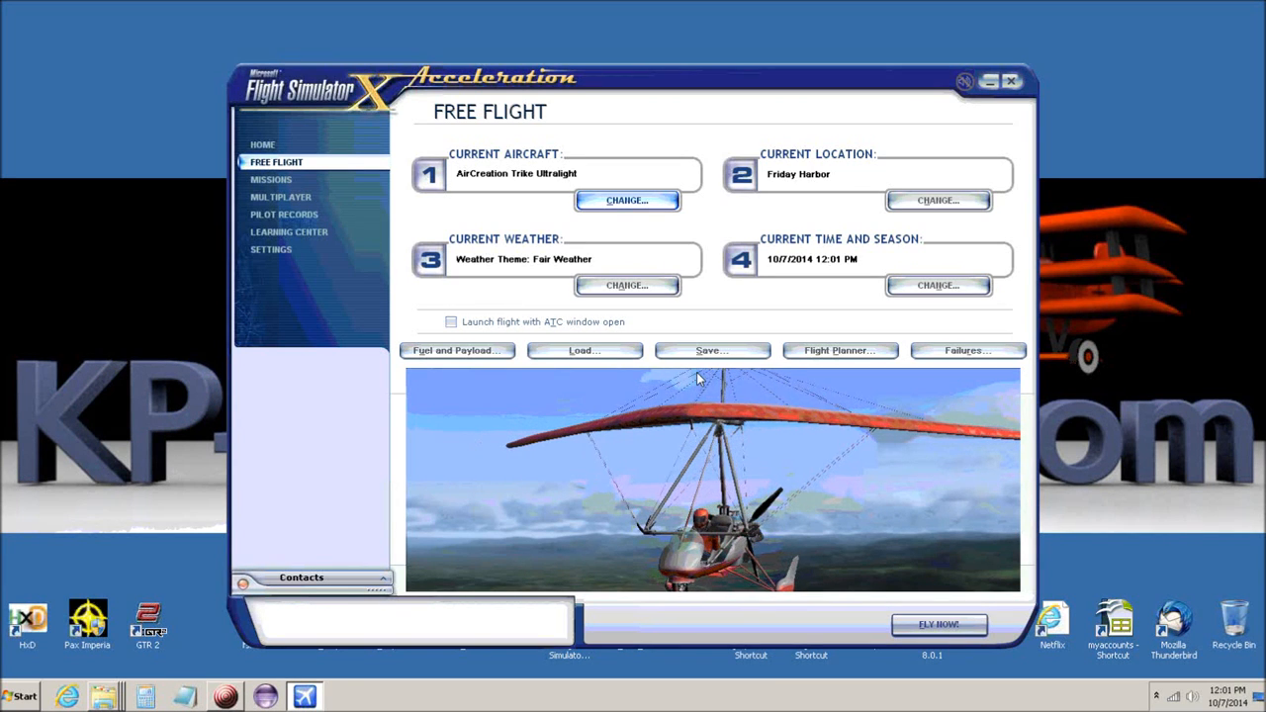
In Flight Simulator X, choose kp1001 Test Plane as the current aircraft for the free flight
{"action": "left_click", "coordinate": [628, 203]}
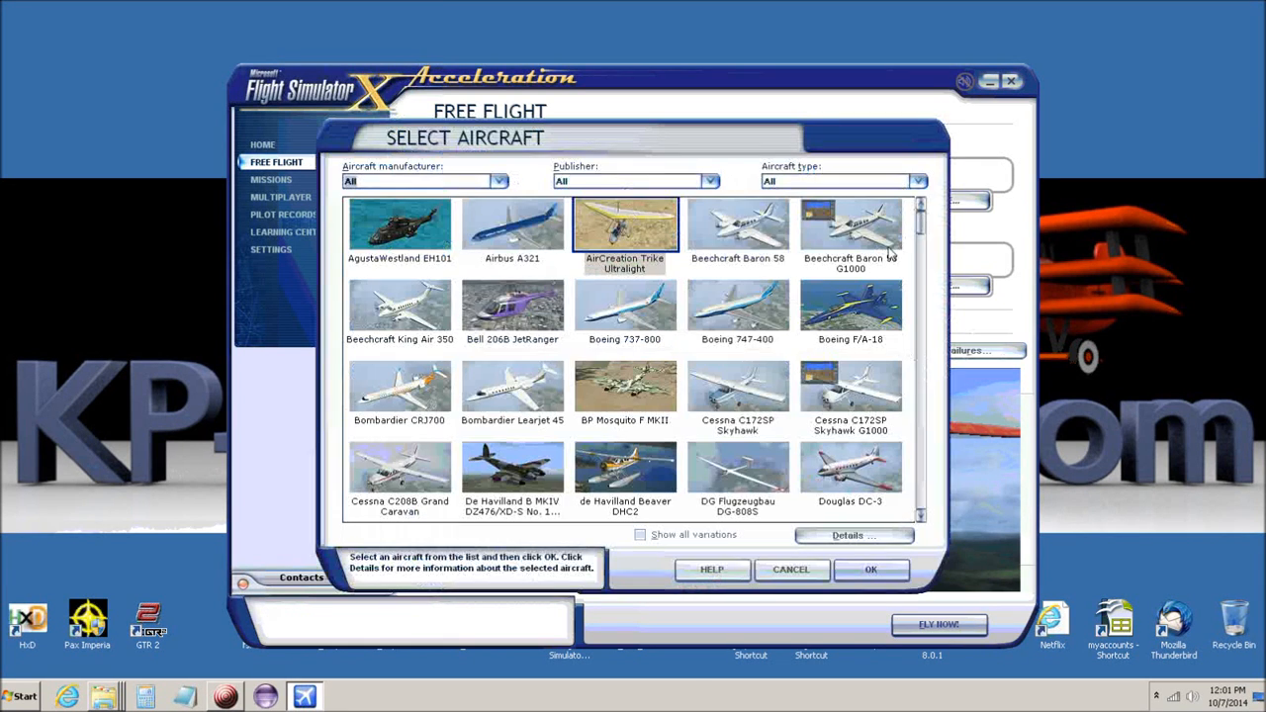
{"action": "left_click", "coordinate": [919, 515]}
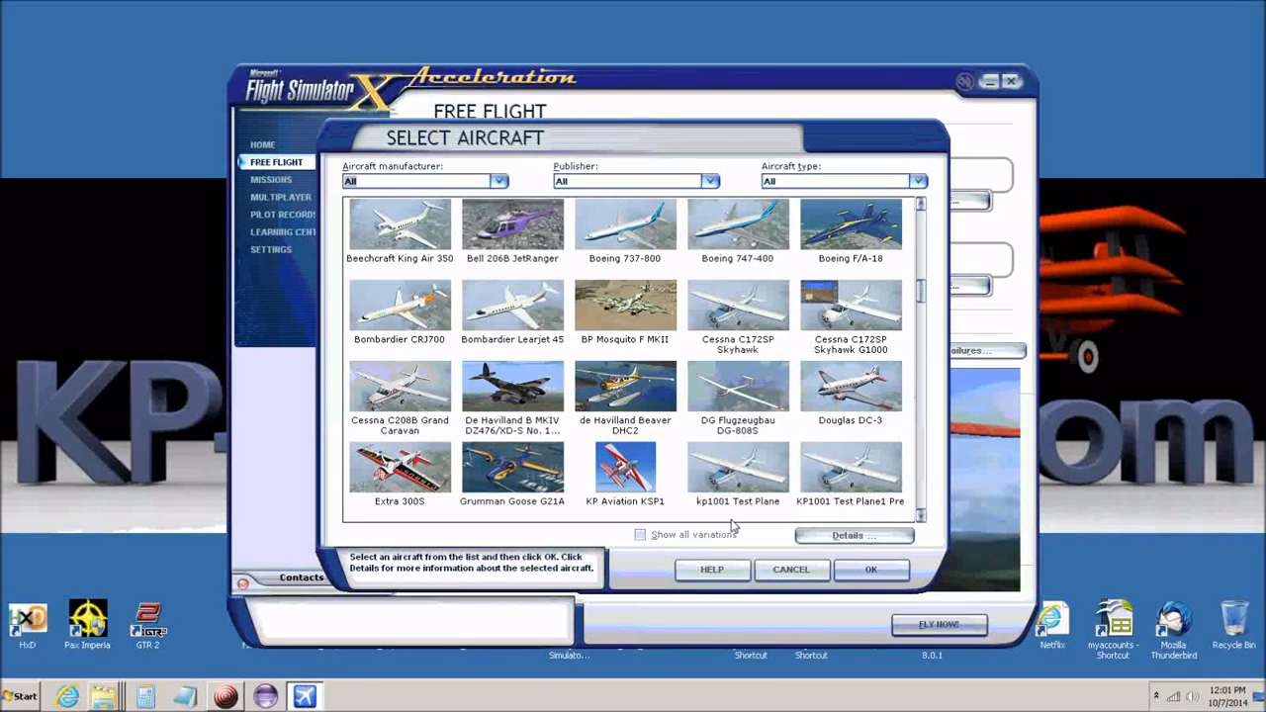
{"action": "left_click", "coordinate": [739, 473]}
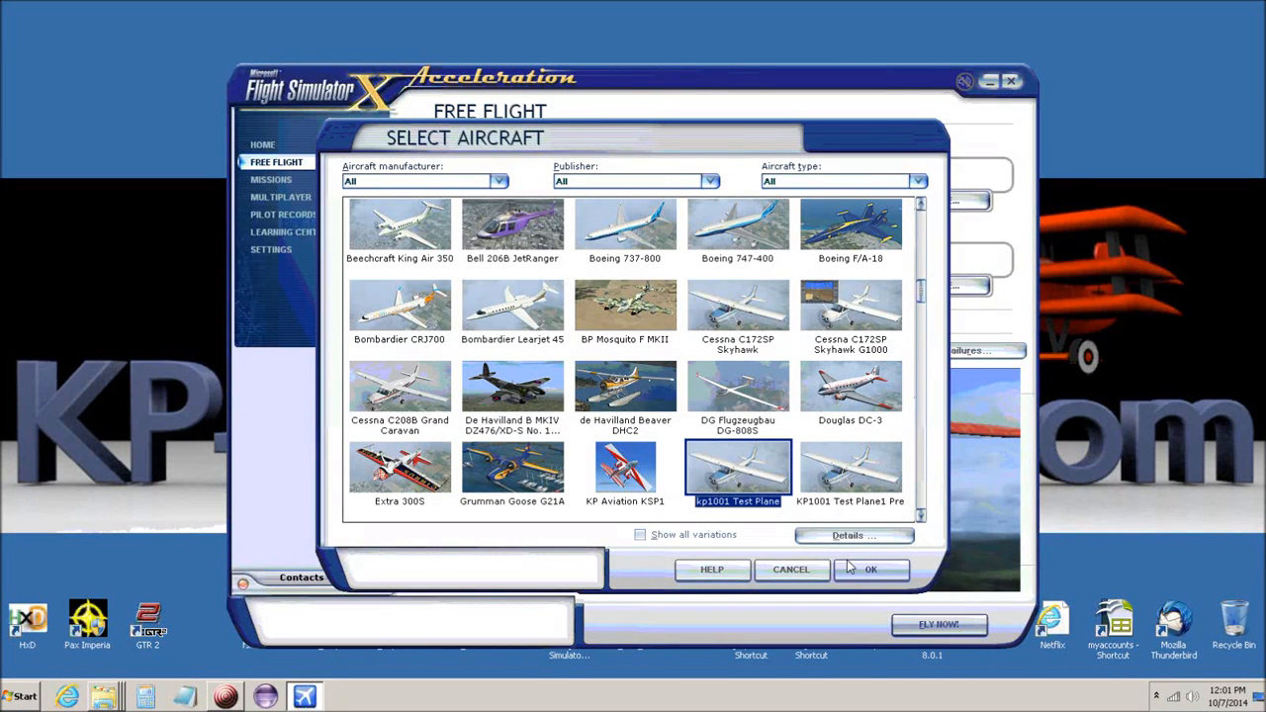
{"action": "left_click", "coordinate": [871, 571]}
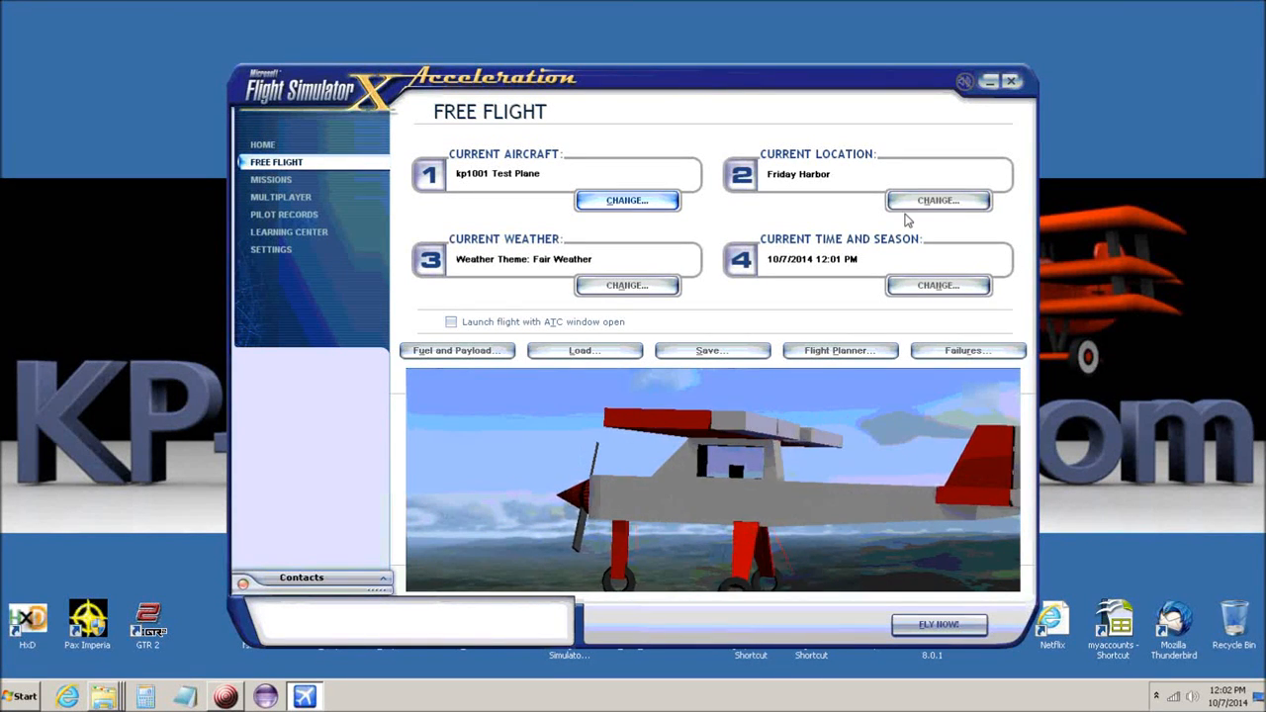
Search the airports by name for "kp" and set the flight's location to KP1011
{"action": "left_click", "coordinate": [937, 200]}
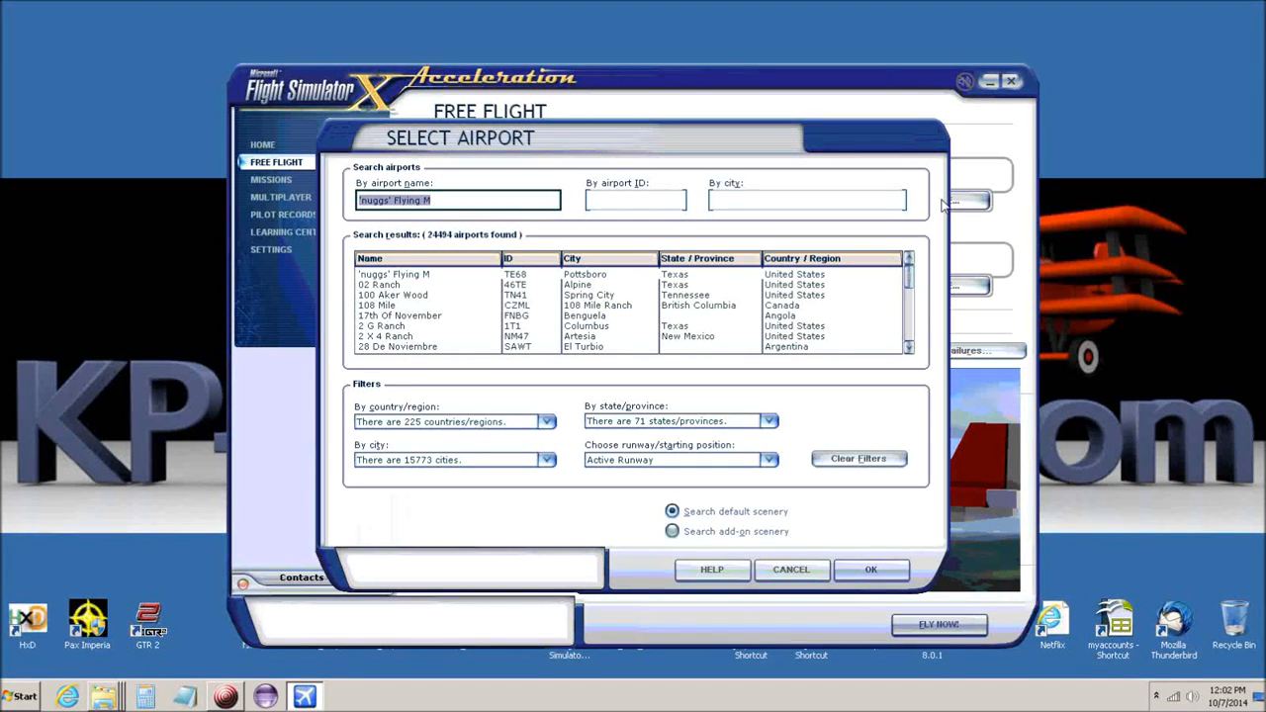
{"action": "type", "text": "kp"}
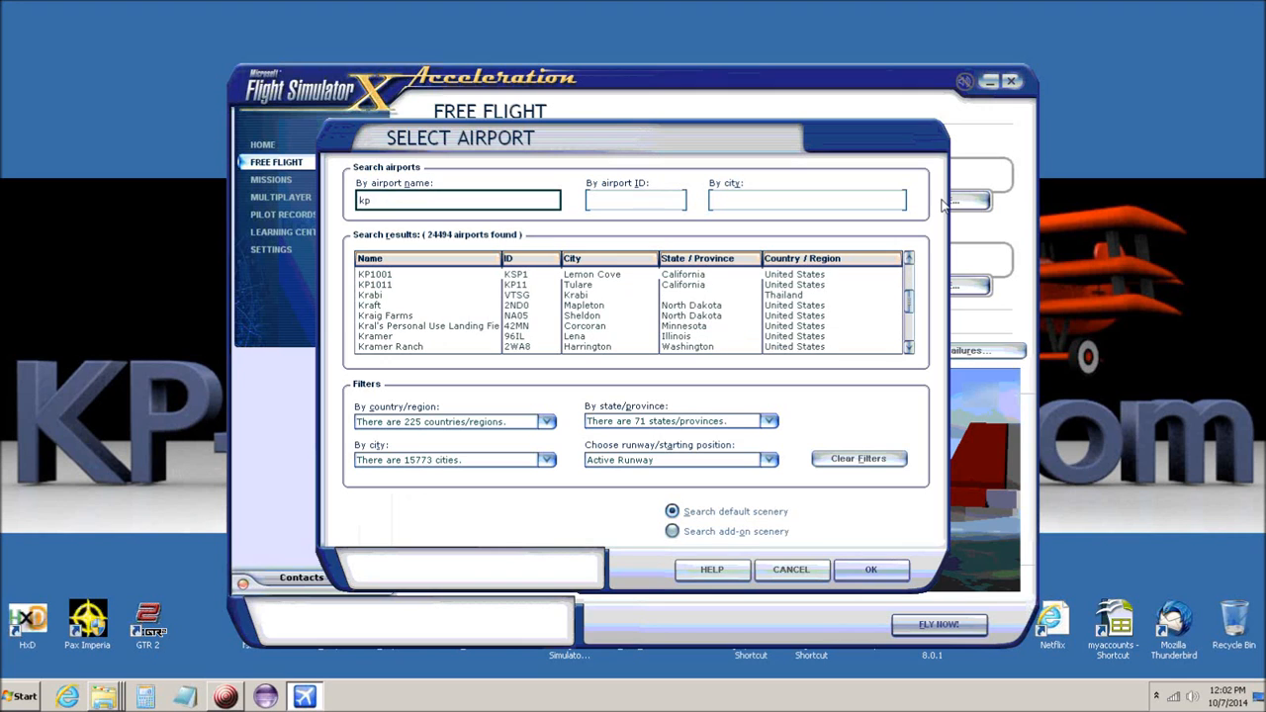
{"action": "left_click", "coordinate": [401, 285]}
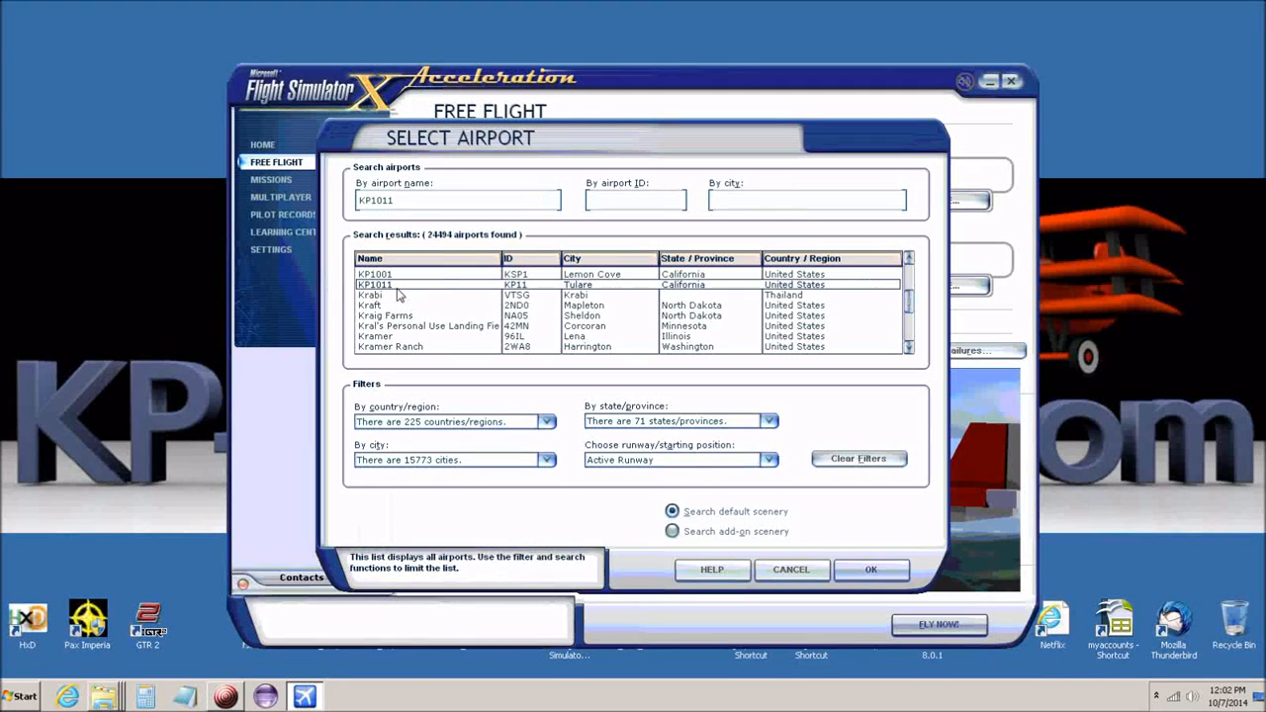
{"action": "left_click", "coordinate": [868, 570]}
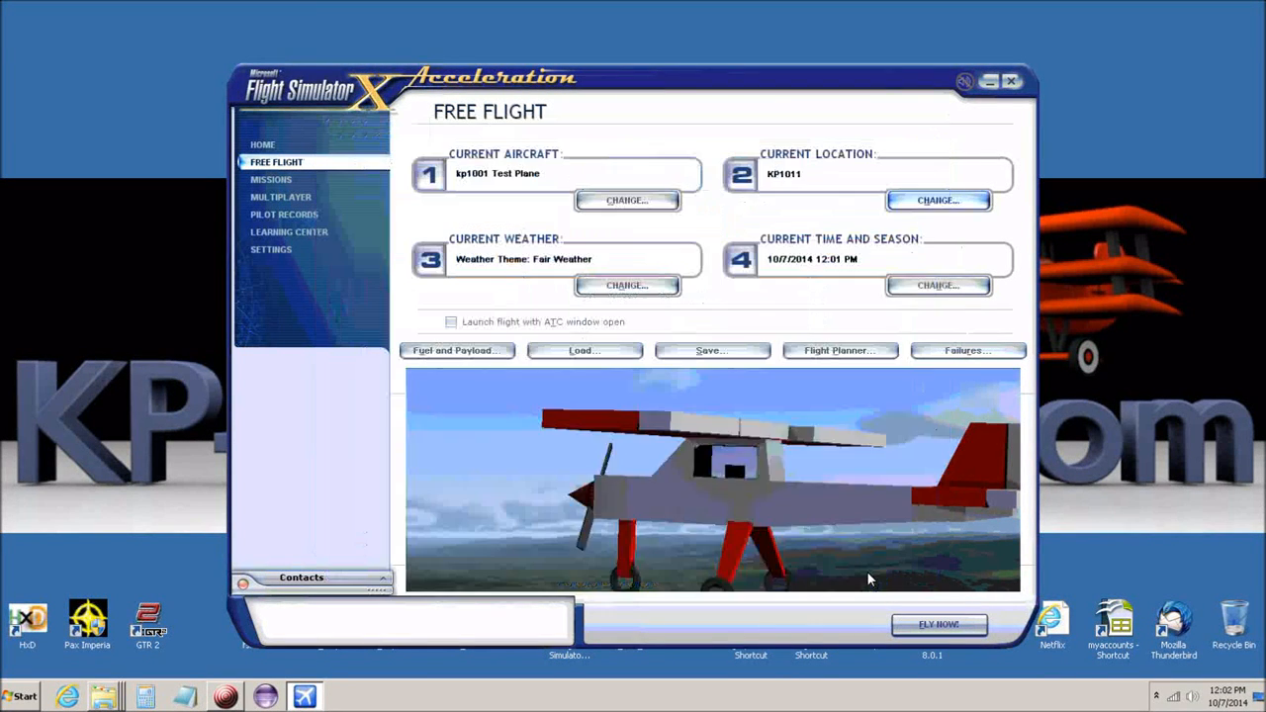
Confirm Day as the time of day and set the weather to Clear skies
{"action": "left_click", "coordinate": [938, 285]}
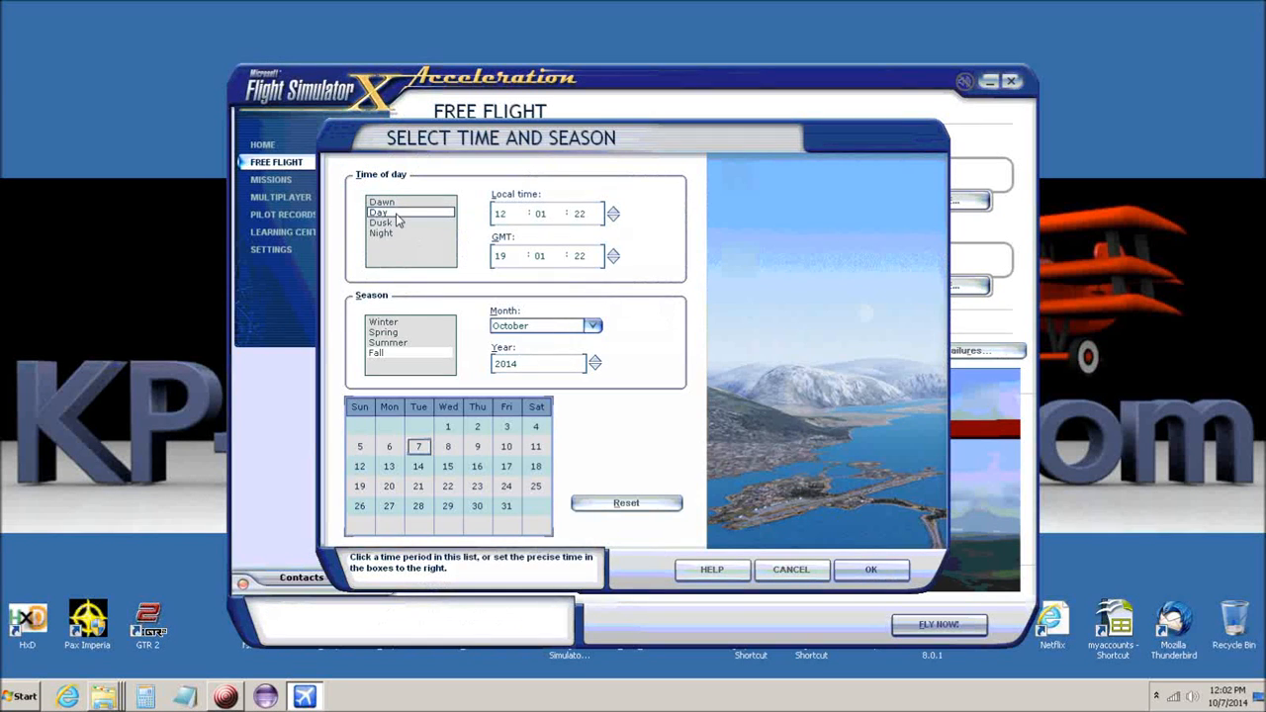
{"action": "left_click", "coordinate": [870, 570]}
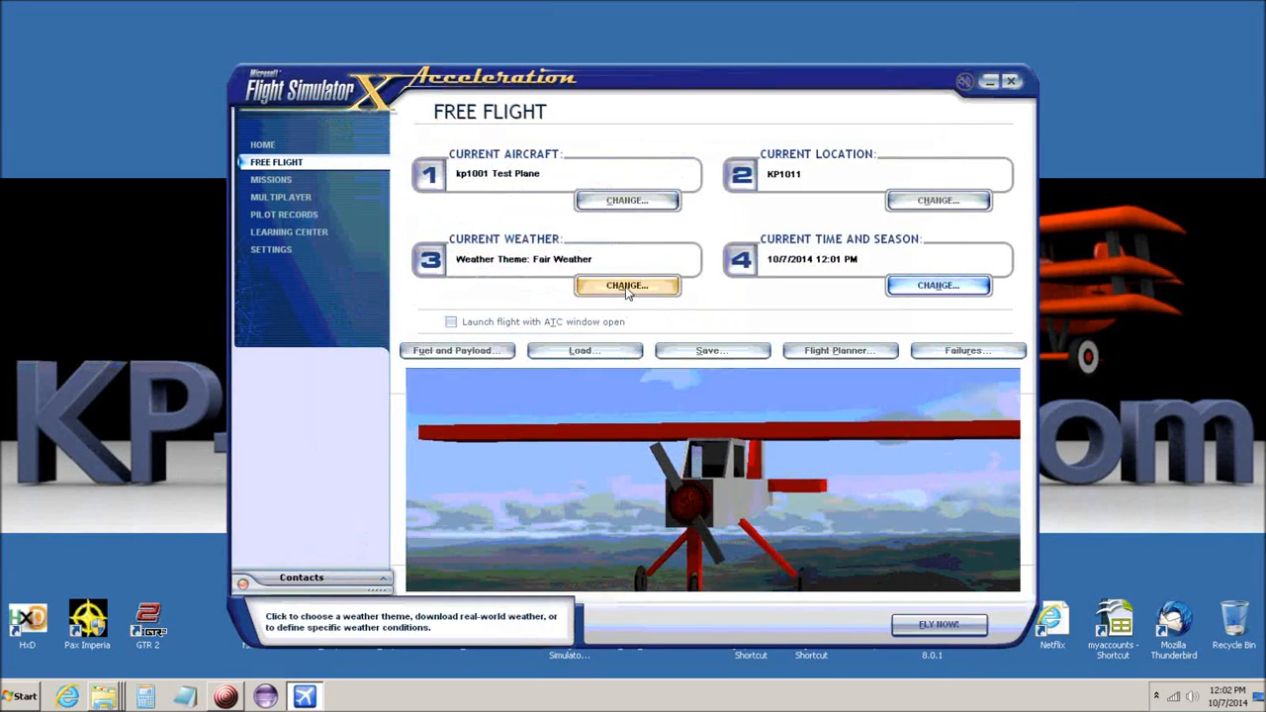
{"action": "left_click", "coordinate": [627, 286]}
{"action": "left_click", "coordinate": [850, 572]}
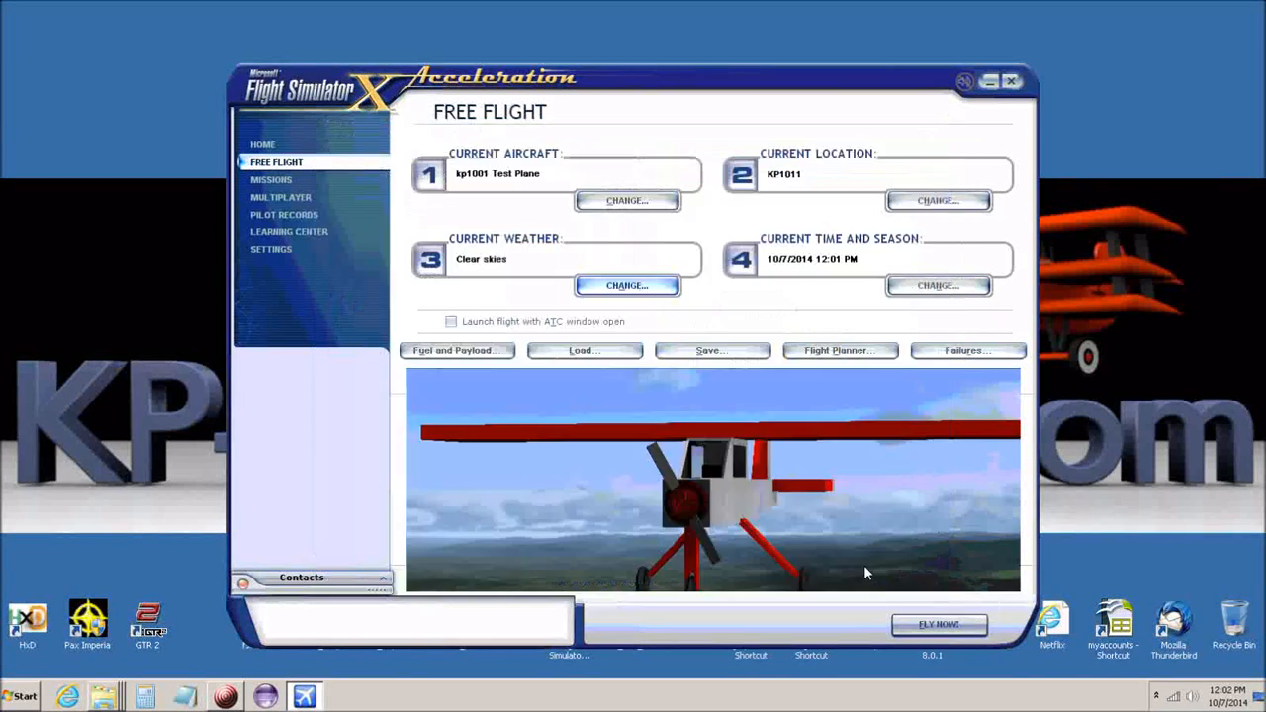
Start the flight, cycle through the cockpit views back to the virtual cockpit and set its zoom to 0.40
{"action": "left_click", "coordinate": [937, 624]}
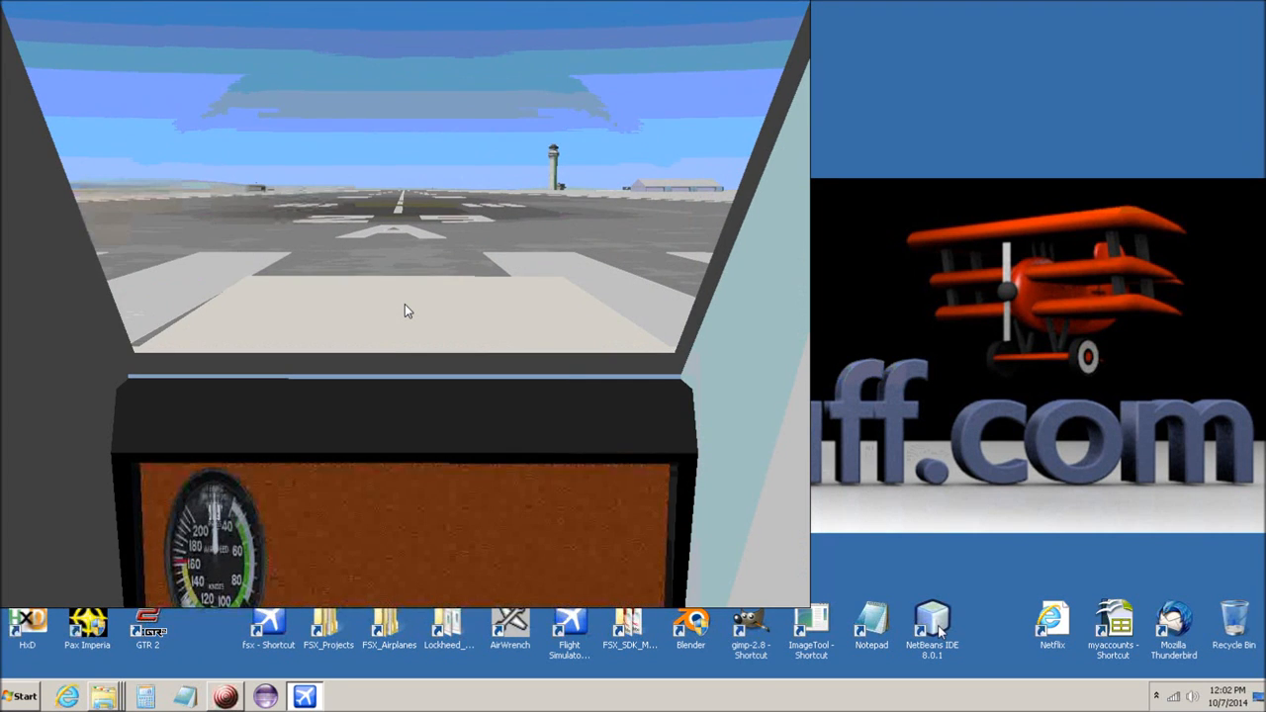
{"action": "key", "text": "a"}
{"action": "key", "text": "a"}
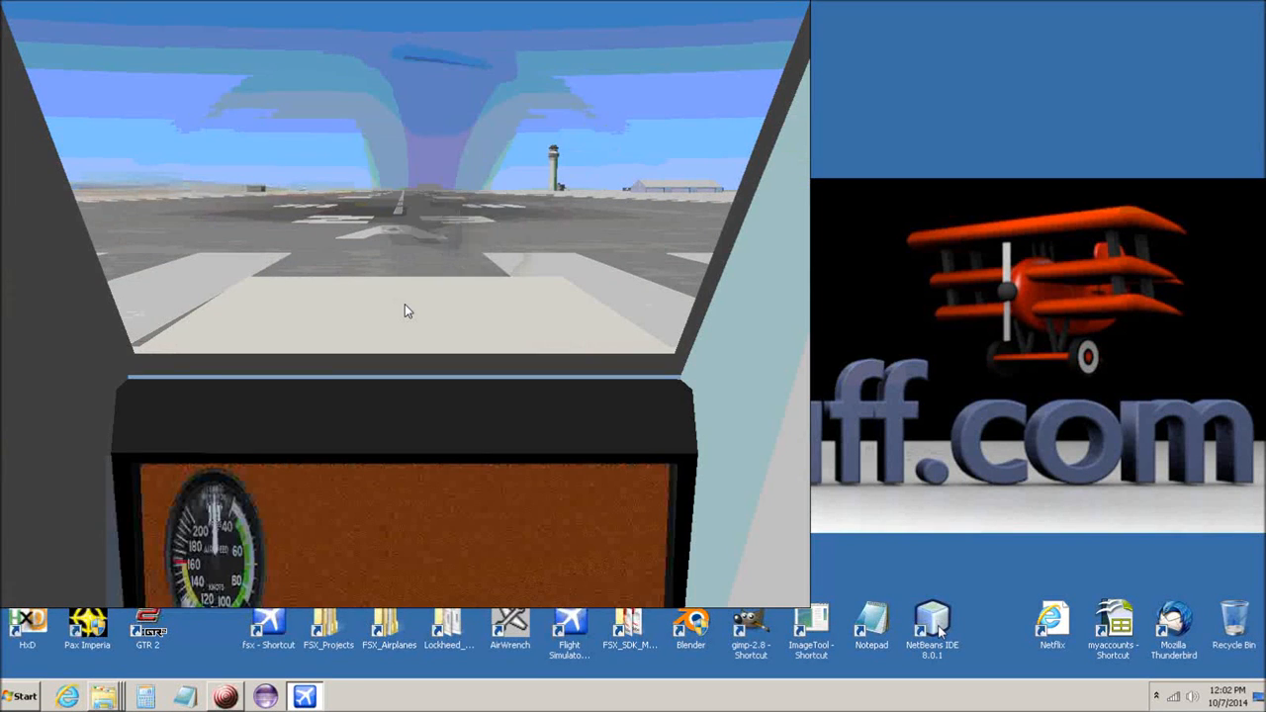
{"action": "key", "text": "a"}
{"action": "key", "text": "a"}
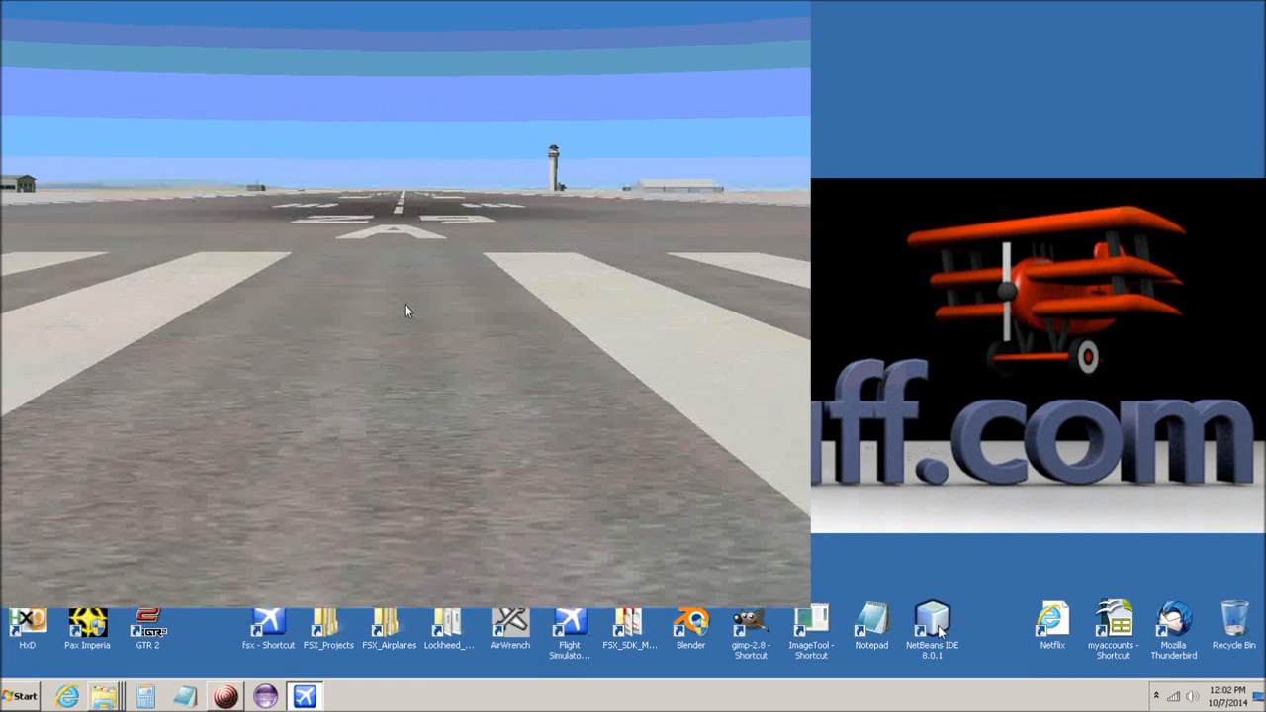
{"action": "key", "text": "a"}
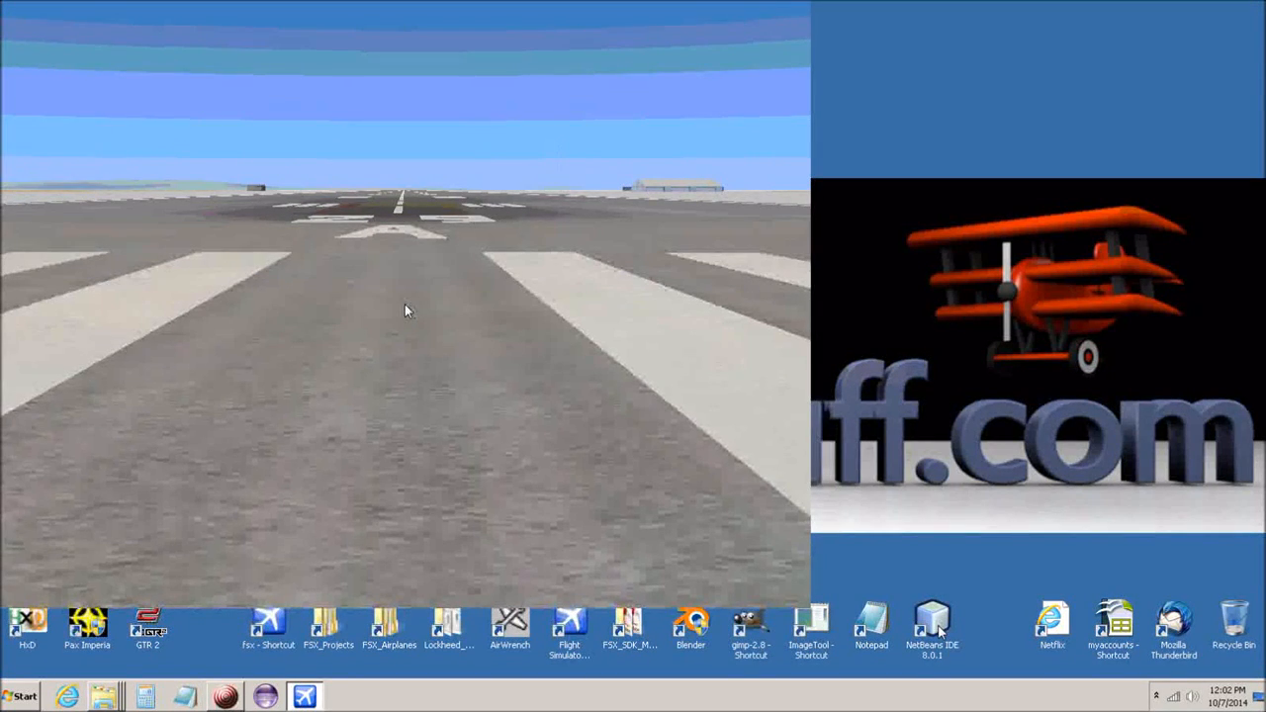
{"action": "key", "text": "a"}
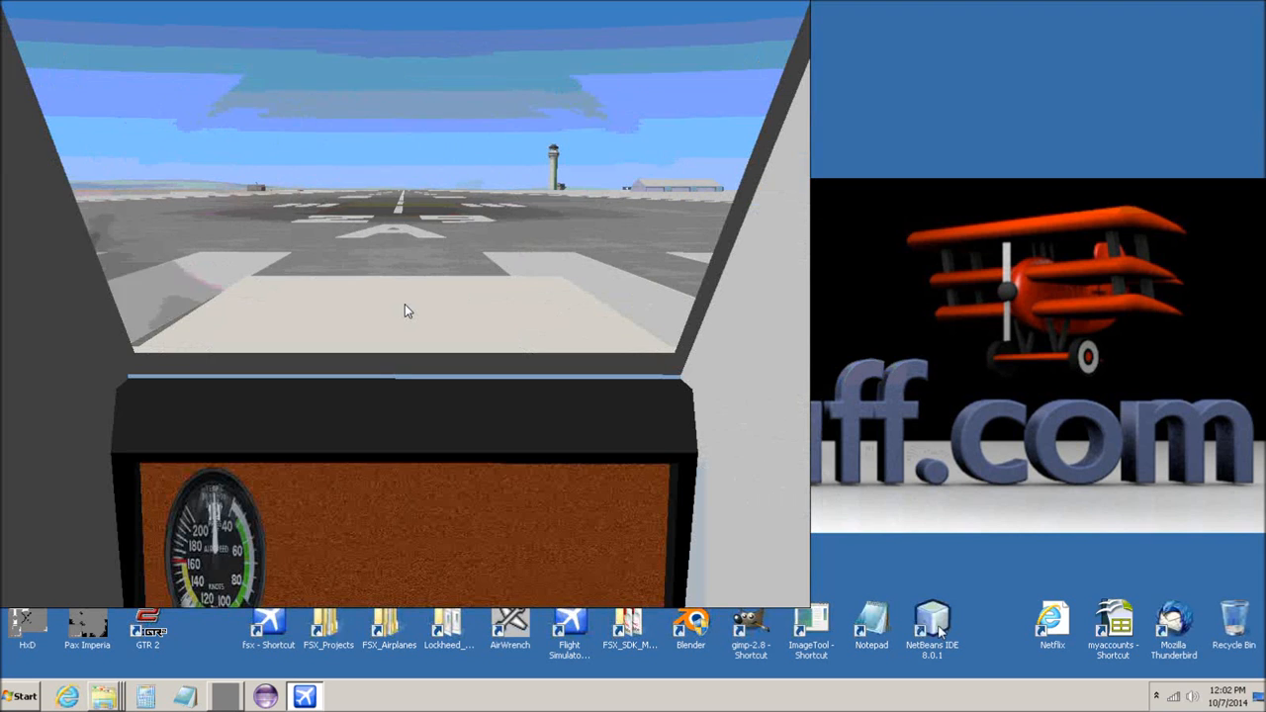
{"action": "key", "text": "minus"}
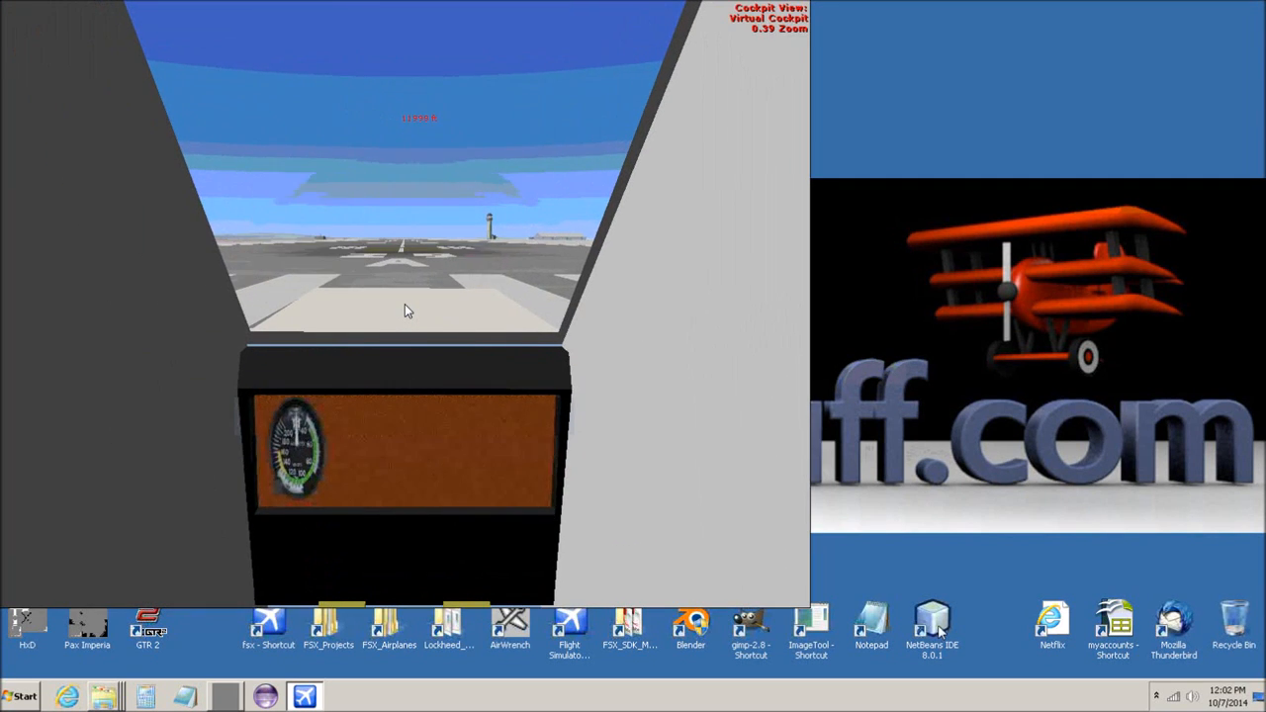
{"action": "key", "text": "equal"}
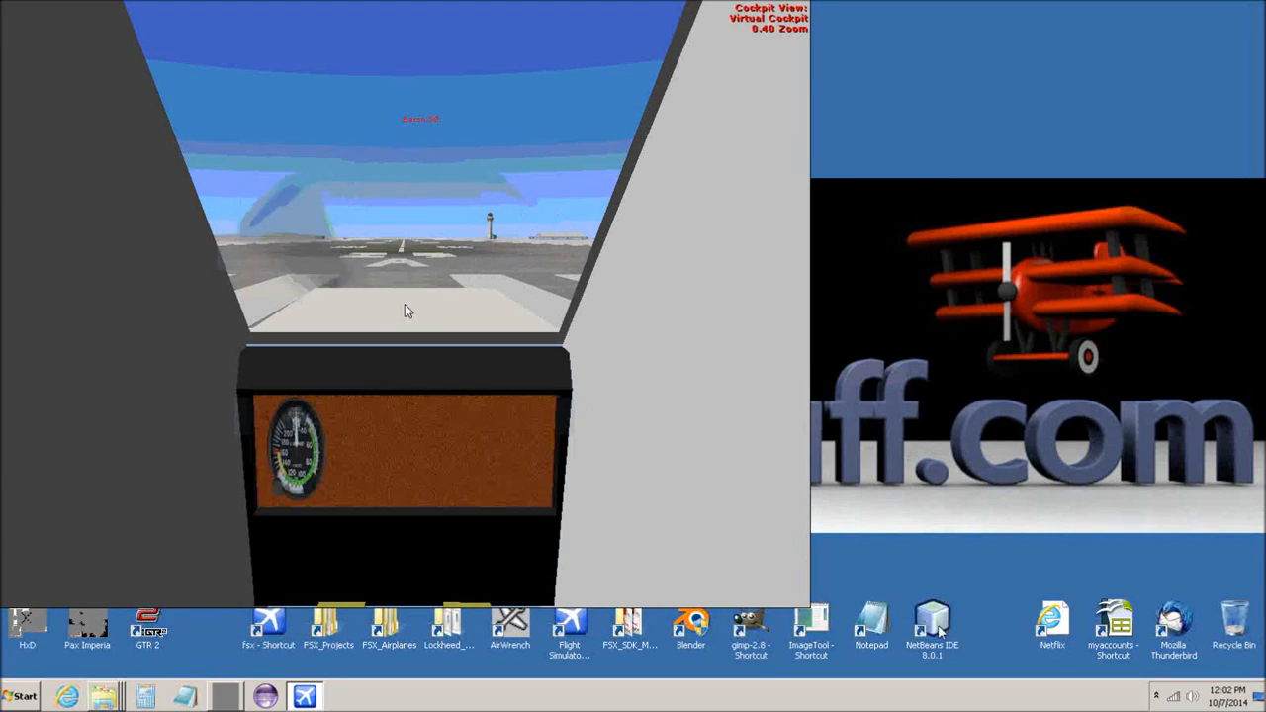
Switch to the outside view and circle the test plane to examine its fuselage texture and propeller
{"action": "key", "text": "s"}
{"action": "key", "text": "ctrl+r"}
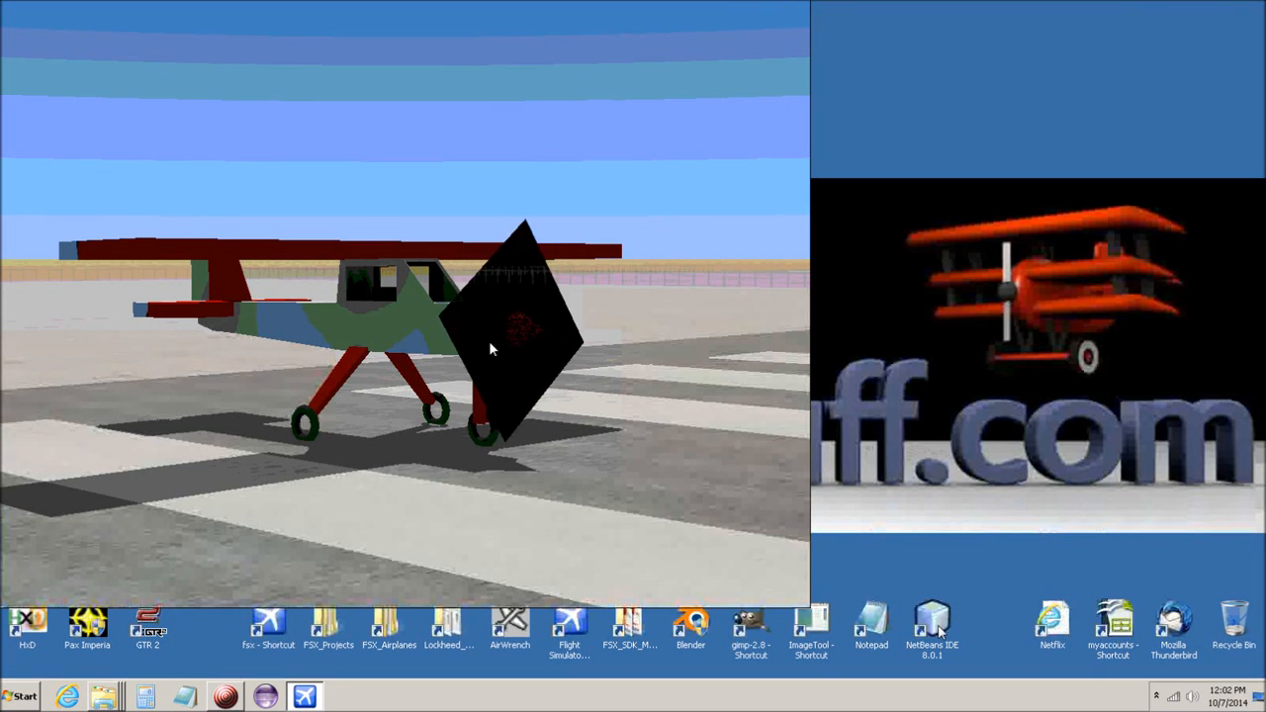
{"action": "key", "text": "ctrl+r"}
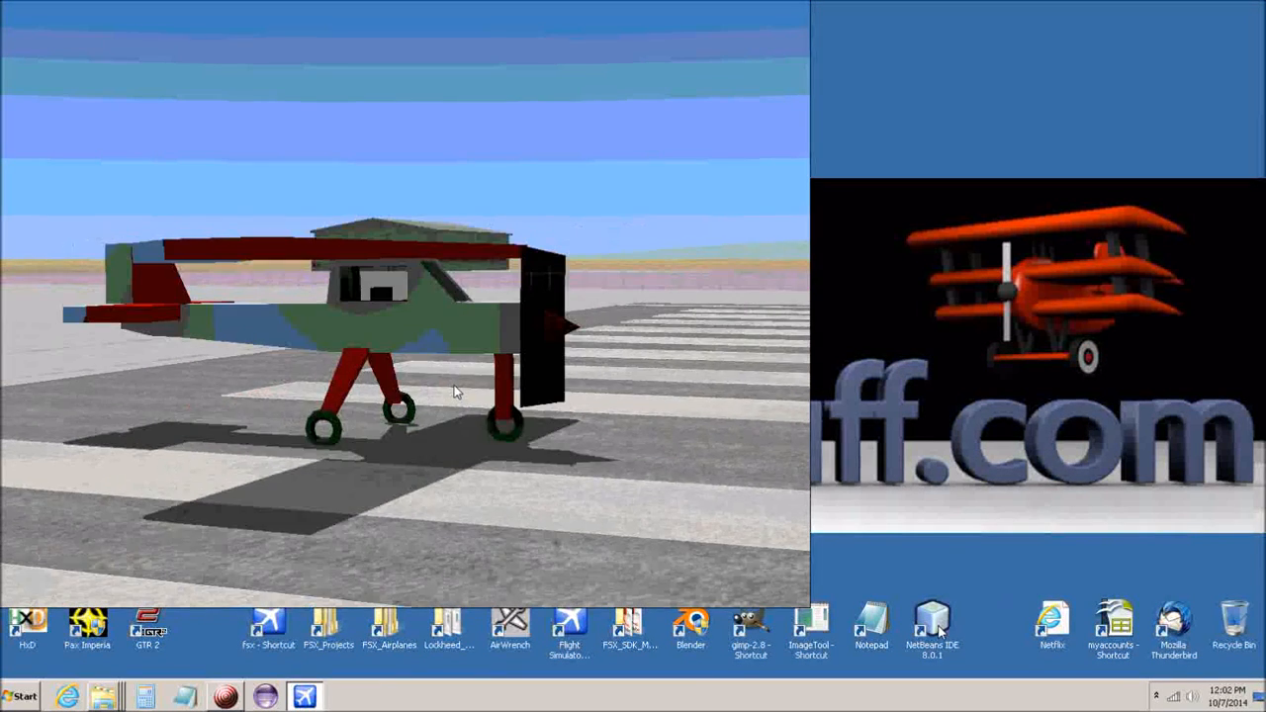
{"action": "key", "text": "ctrl+shift+Return"}
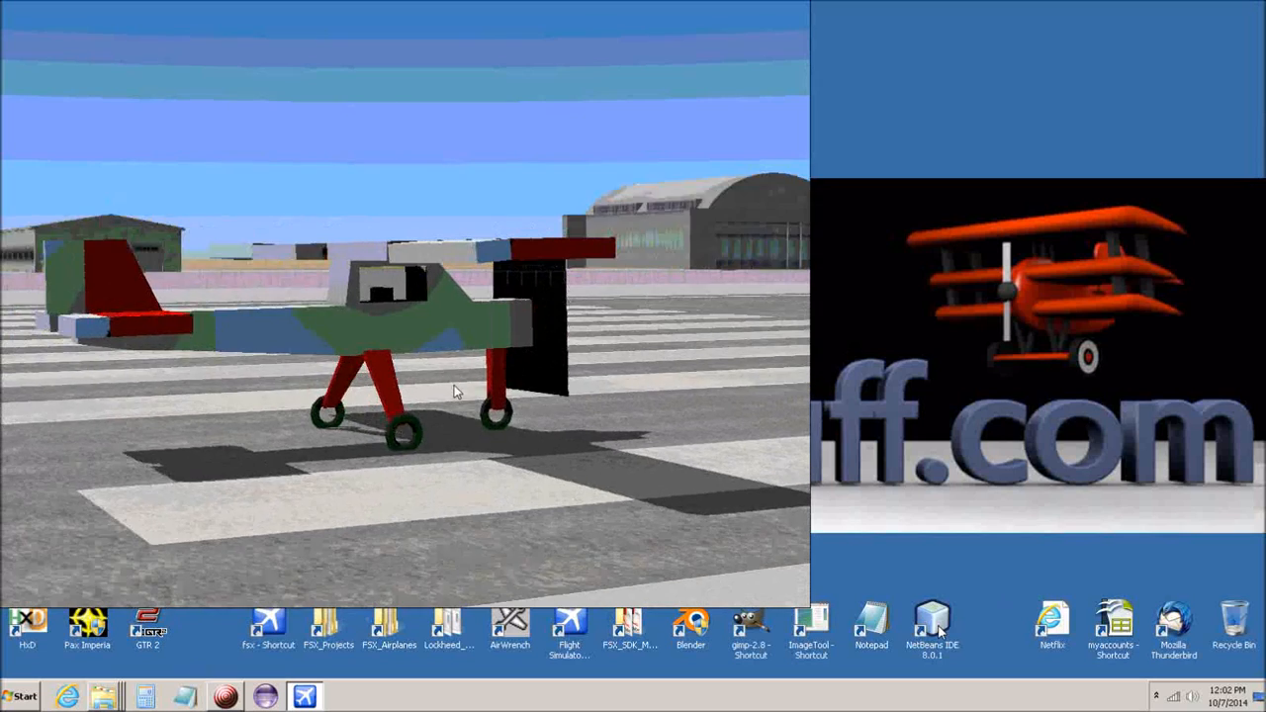
Circle the test plane around to its tail in the outside view, then switch to the other views to inspect them
{"action": "key", "text": "ctrl+shift+Return"}
{"action": "key", "text": "ctrl+shift+Return"}
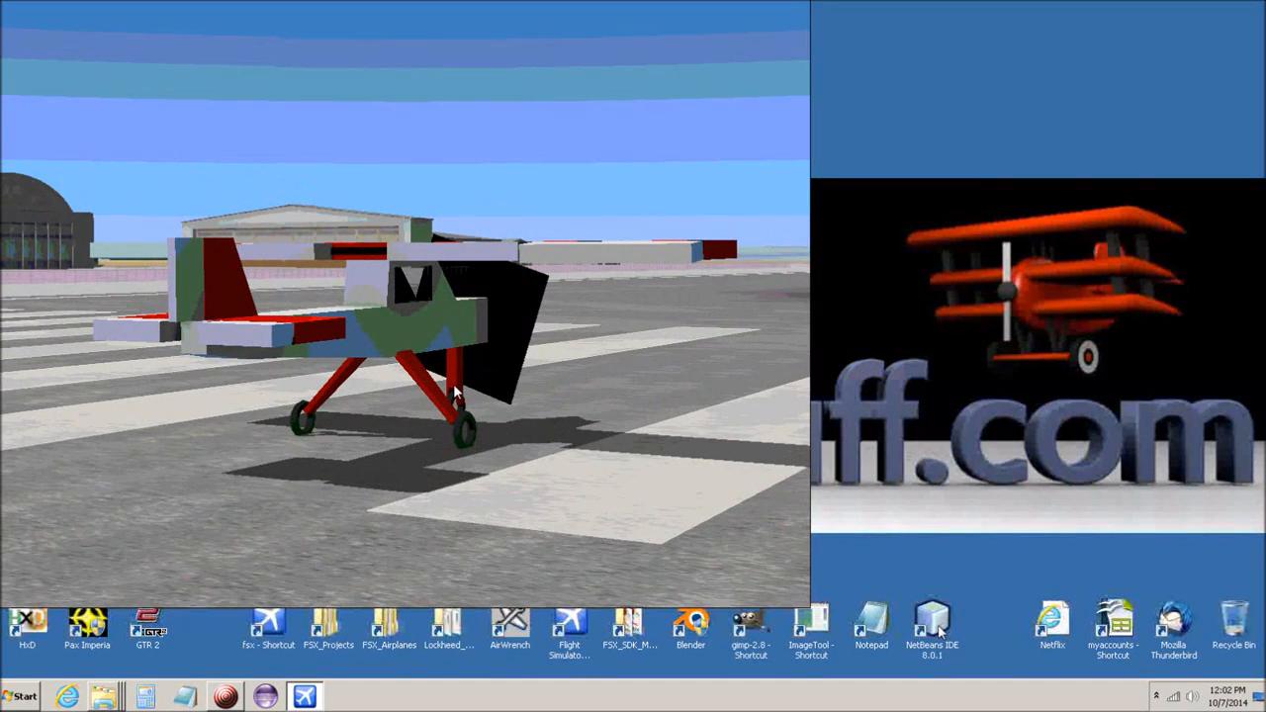
{"action": "key", "text": "ctrl+shift+Return"}
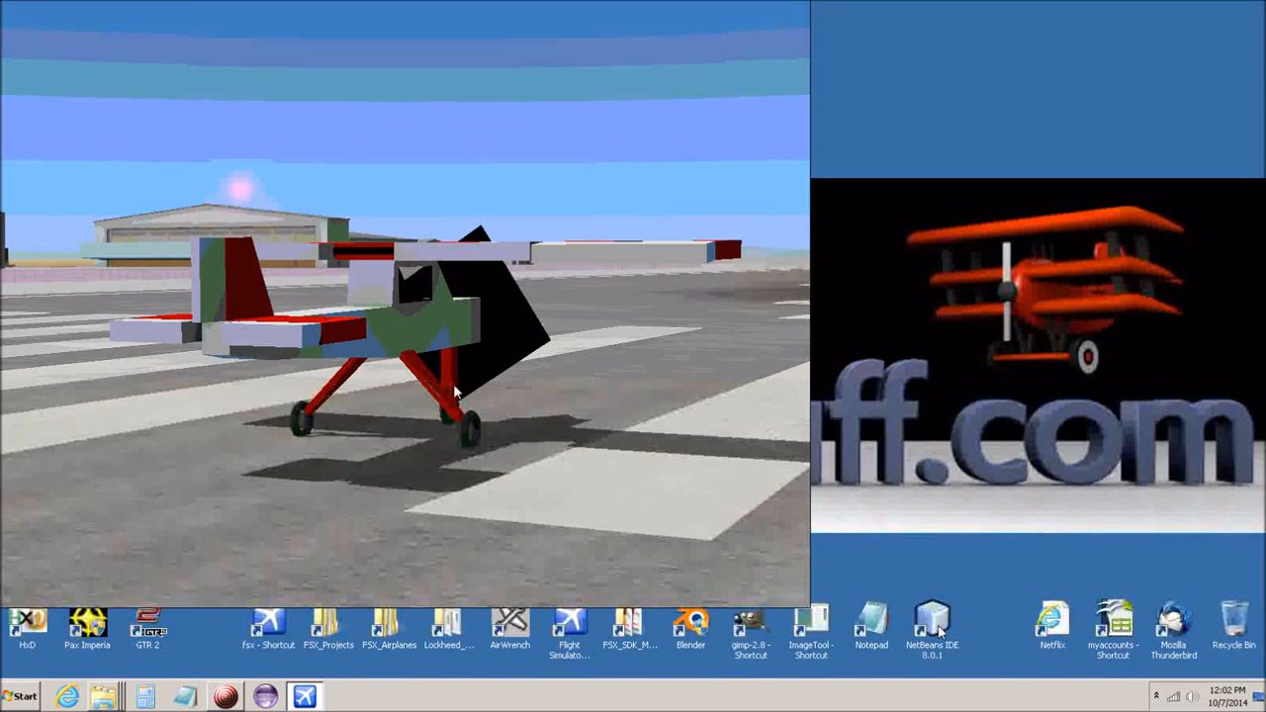
{"action": "key", "text": "s"}
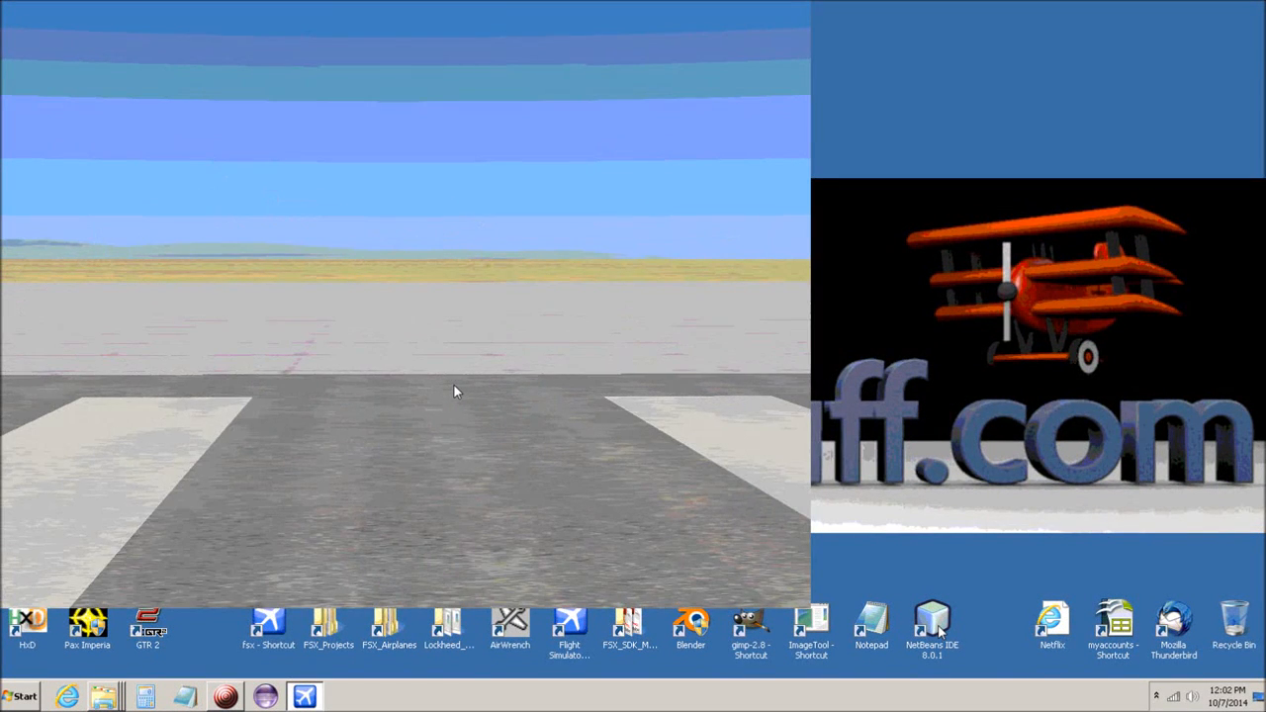
{"action": "key", "text": "s"}
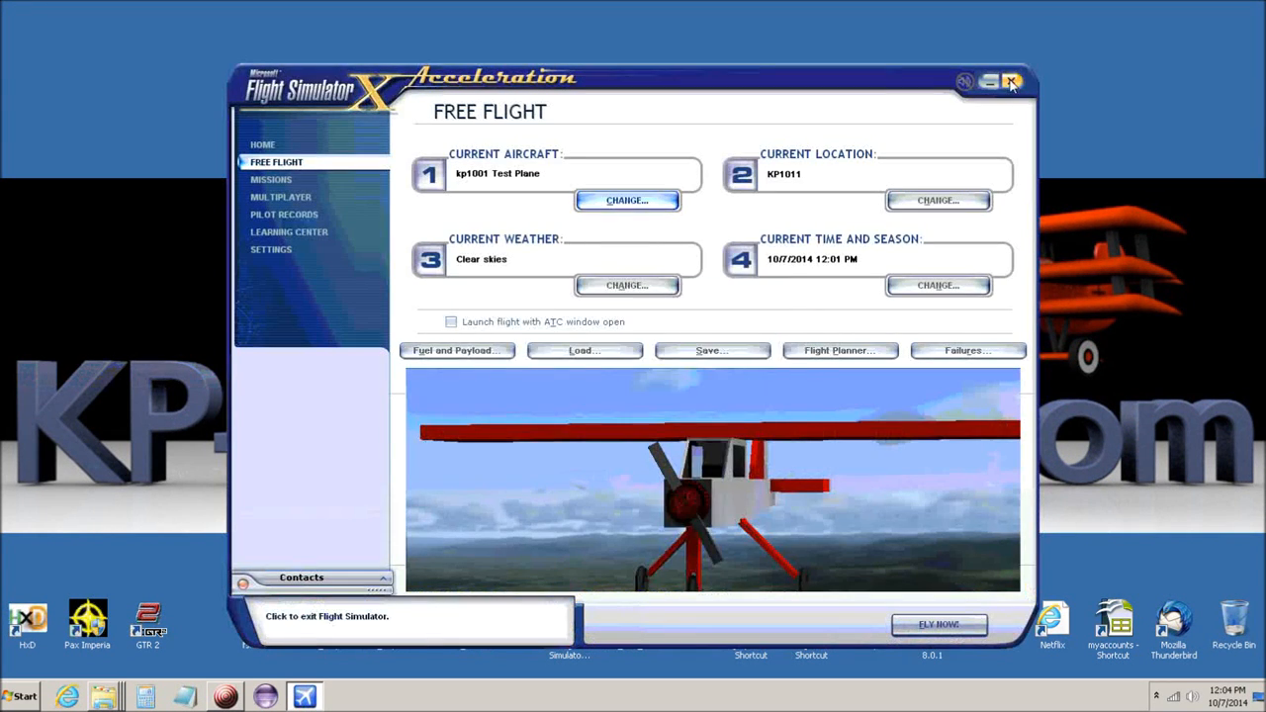
Exit Flight Simulator from the free flight setup and confirm the exit
{"action": "left_click", "coordinate": [1011, 83]}
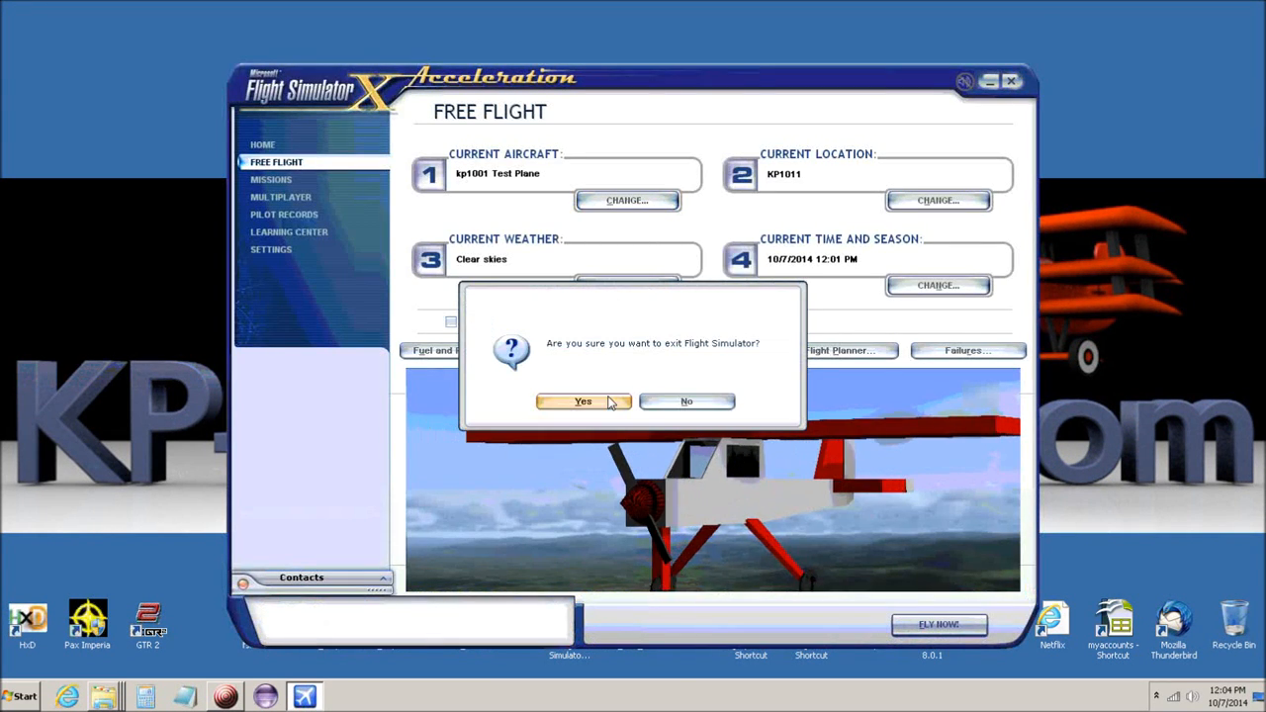
{"action": "left_click", "coordinate": [578, 398]}
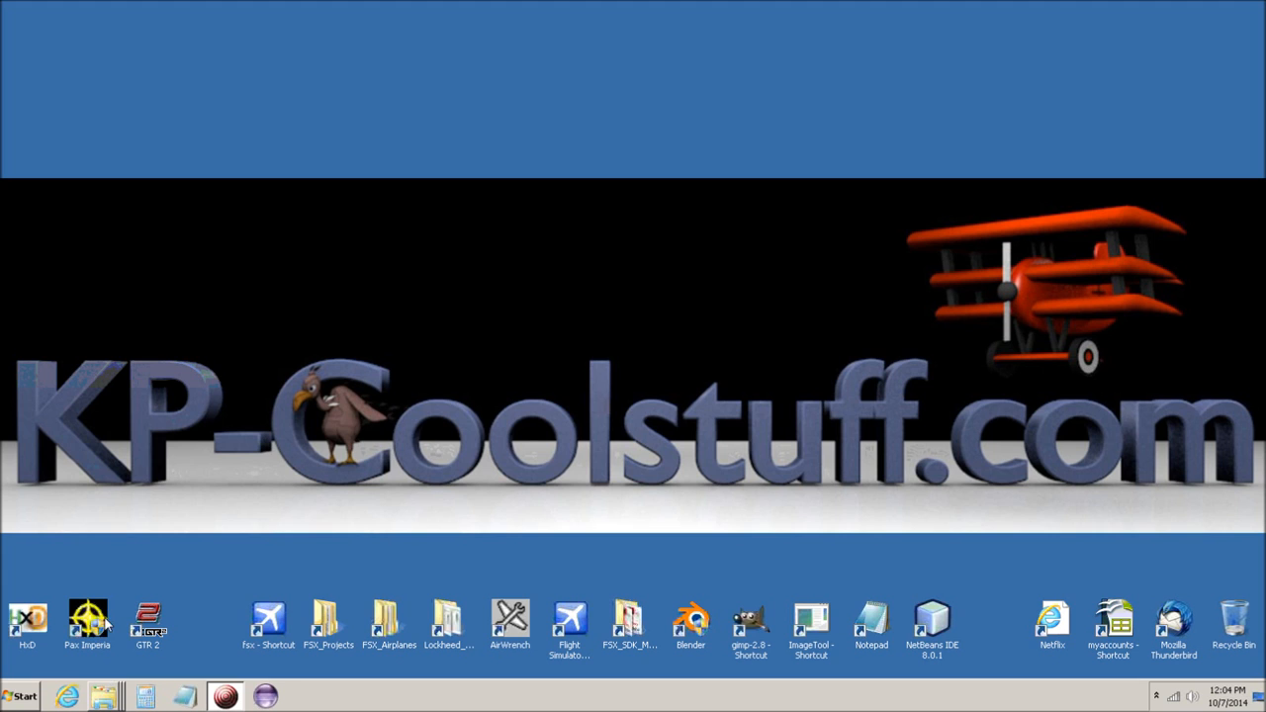
Open the testPlane1 textures folder in the file explorer and load the fuslage_T GIMP image in GIMP
{"action": "key", "text": "alt+Tab"}
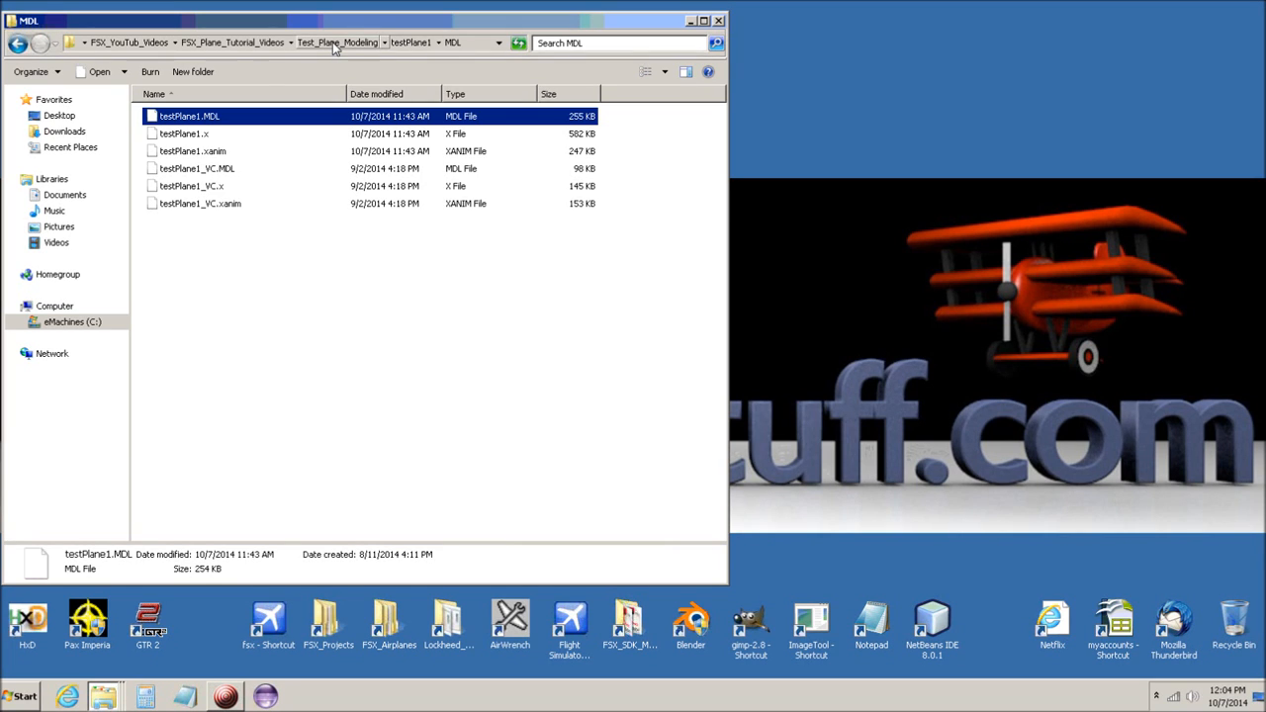
{"action": "left_click", "coordinate": [410, 43]}
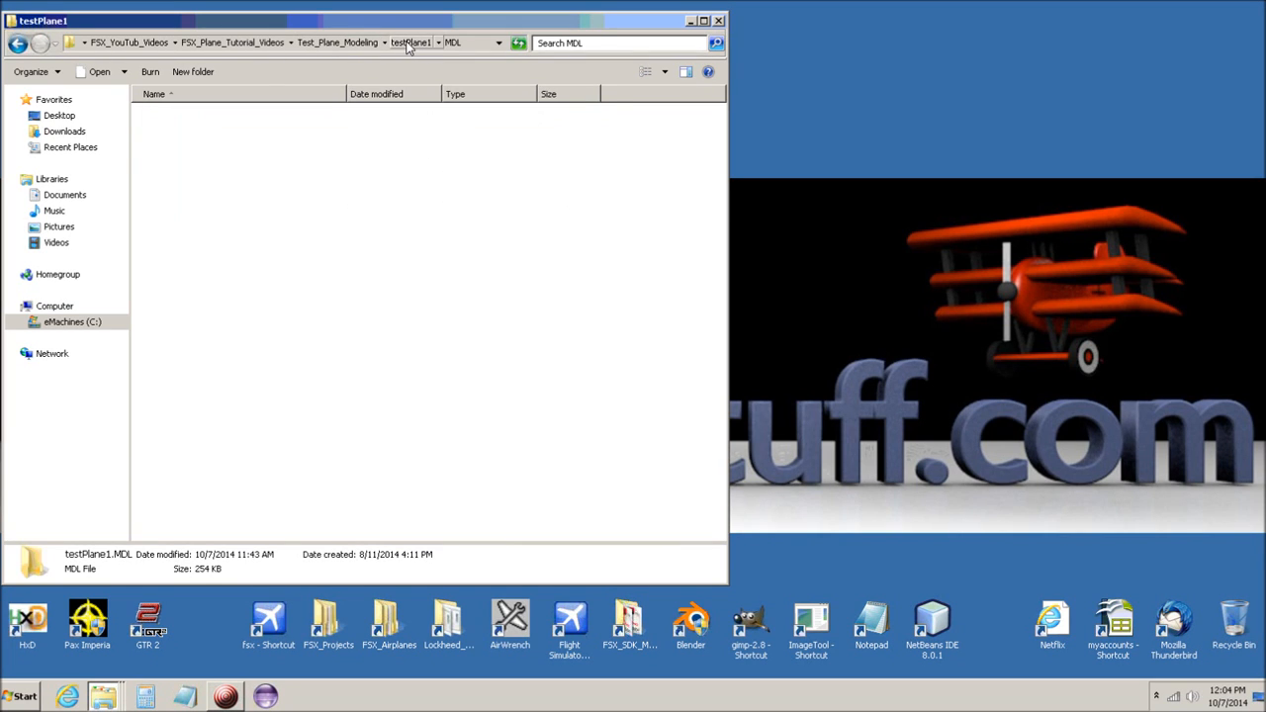
{"action": "double_click", "coordinate": [156, 186]}
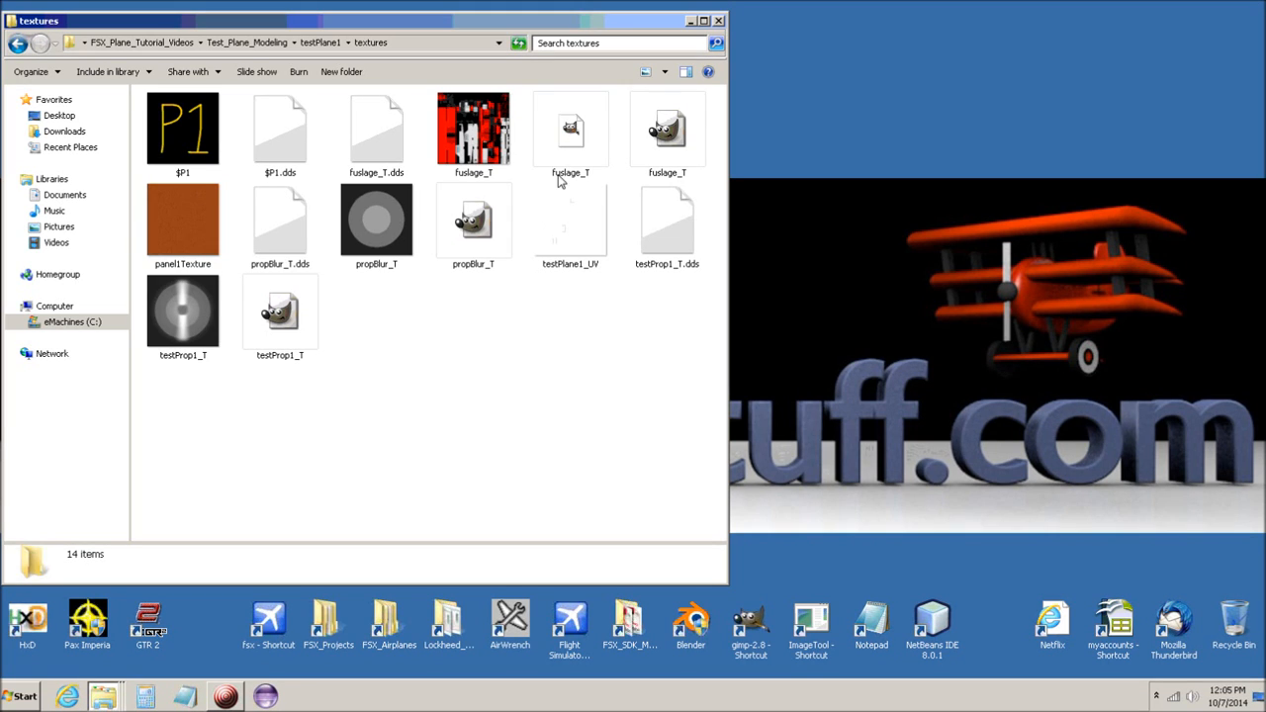
{"action": "left_click", "coordinate": [670, 136]}
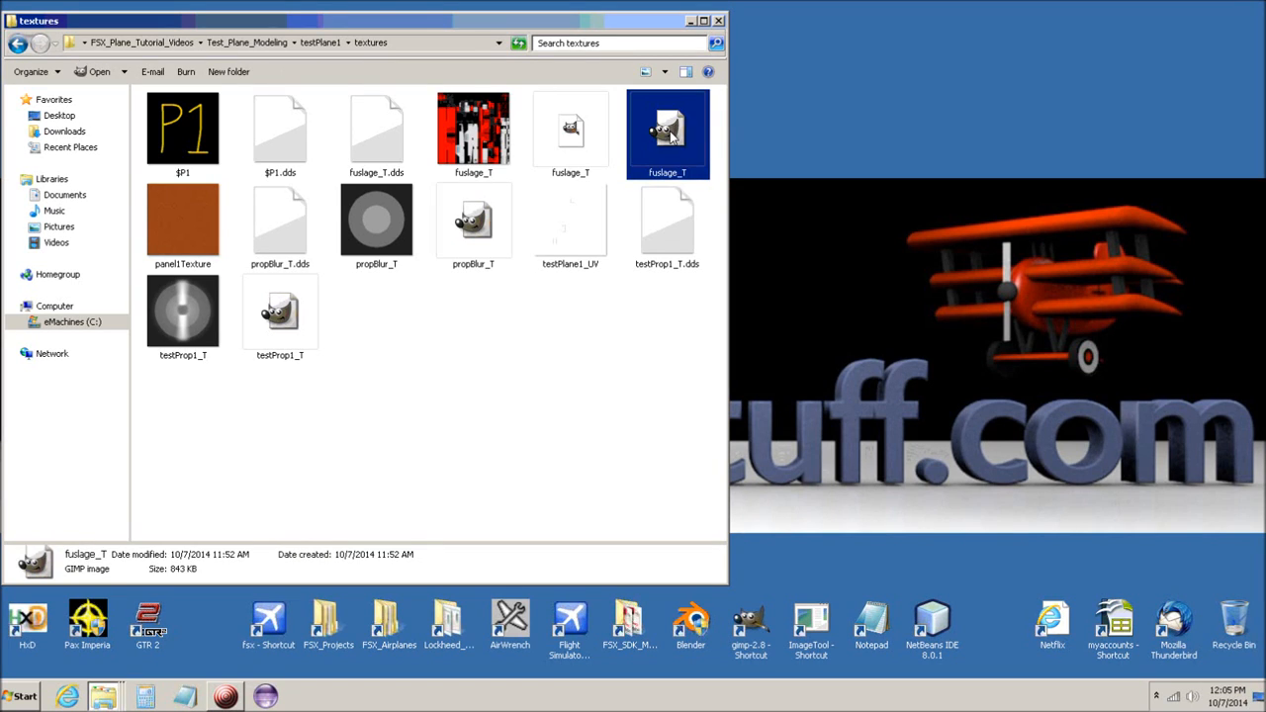
{"action": "left_click", "coordinate": [689, 19]}
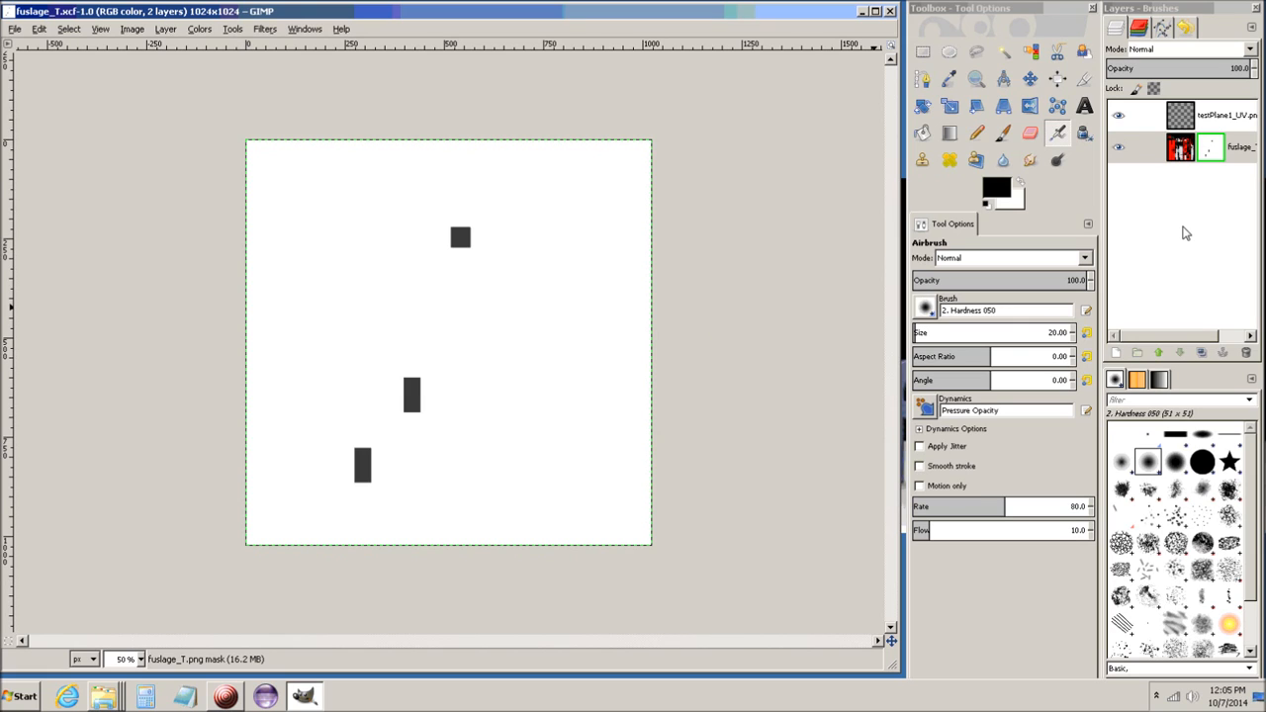
Stop showing and editing the fuslage_T layer's mask, and hide the testPlane1_UV layer
{"action": "right_click", "coordinate": [1164, 147]}
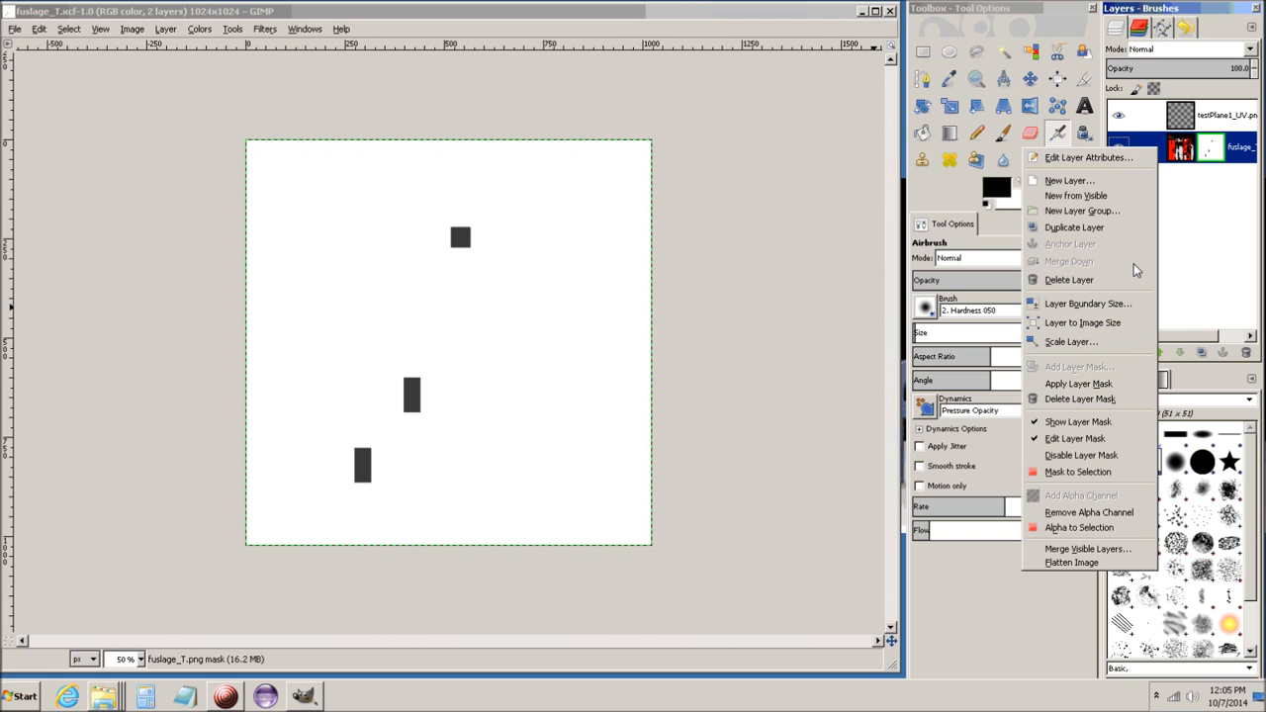
{"action": "left_click", "coordinate": [1094, 425]}
{"action": "right_click", "coordinate": [1159, 151]}
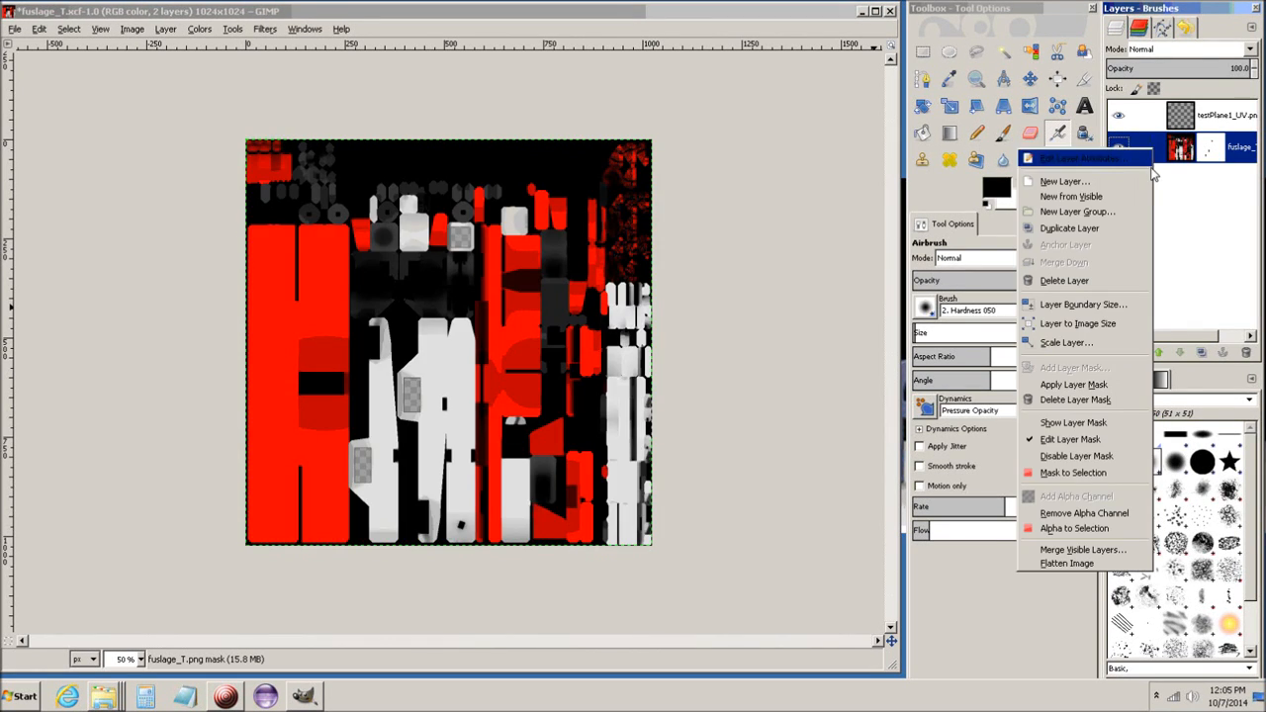
{"action": "left_click", "coordinate": [1083, 442]}
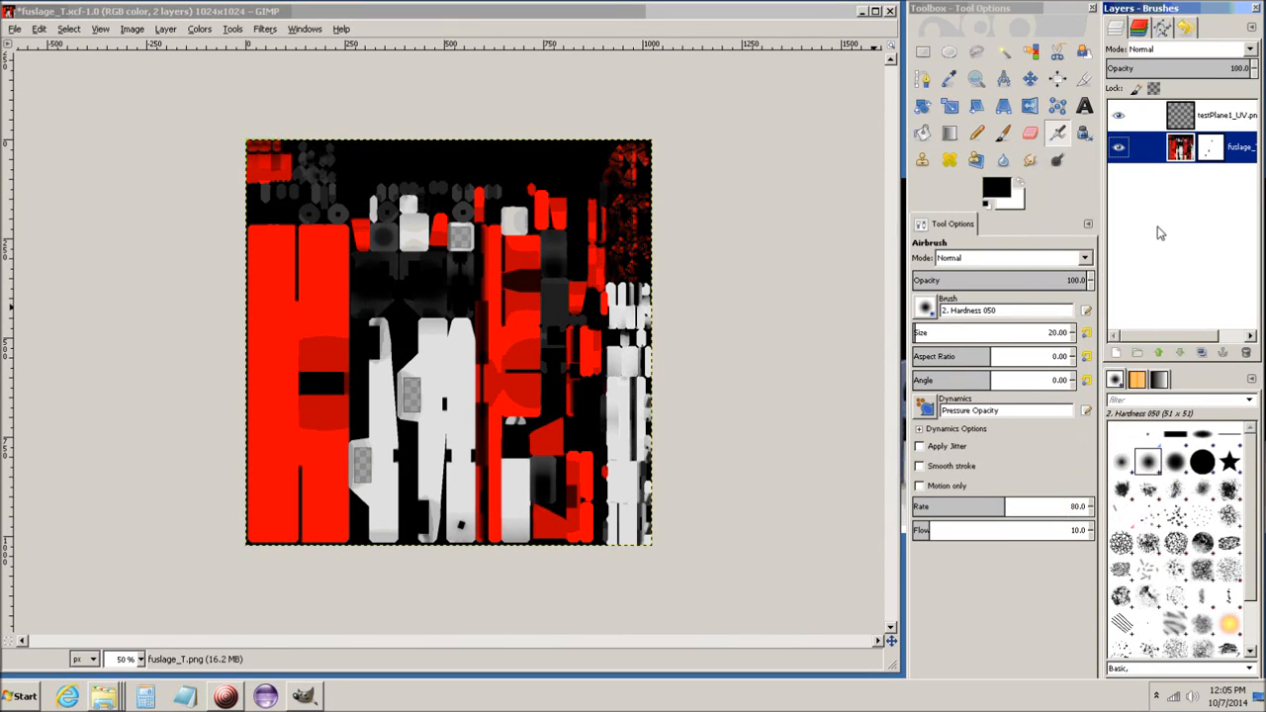
{"action": "left_click", "coordinate": [1118, 116]}
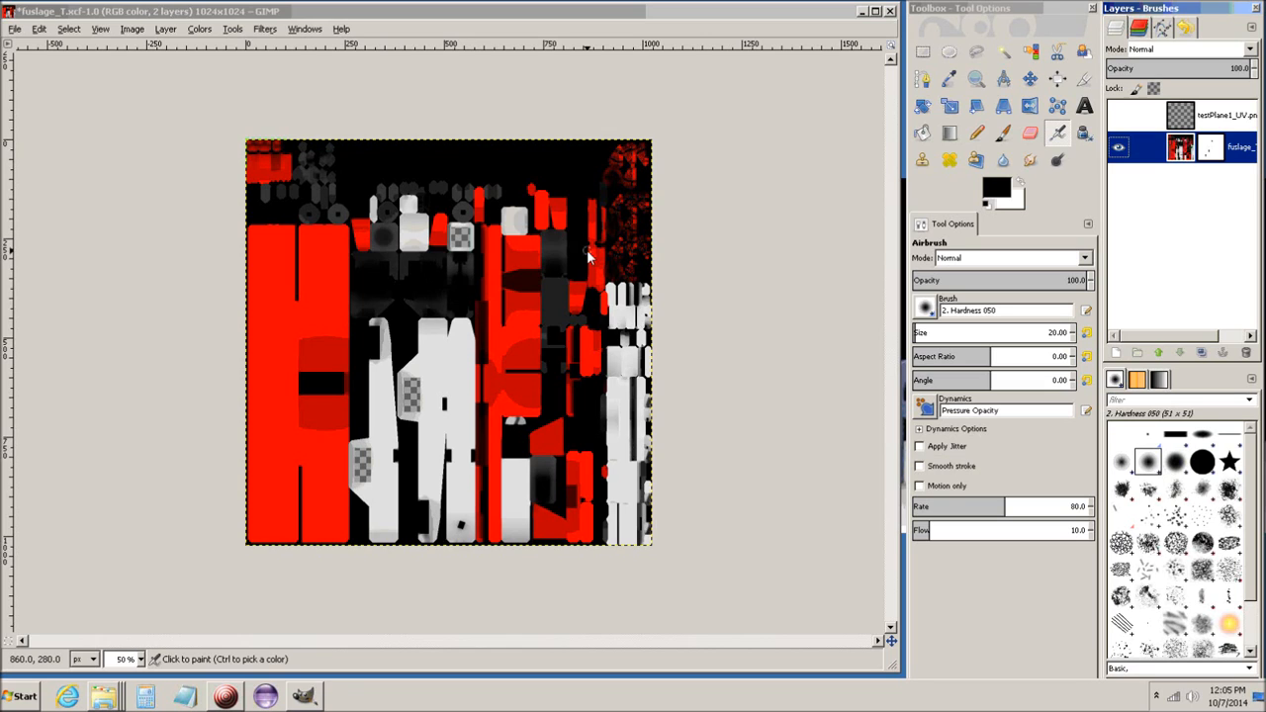
Examine the baked fuselage texture up close, especially the striped fan-shaped patches in the image's upper-right corner
{"action": "middle_click_drag", "start_coordinate": [586, 249], "coordinate": [470, 303], "text": "ctrl"}
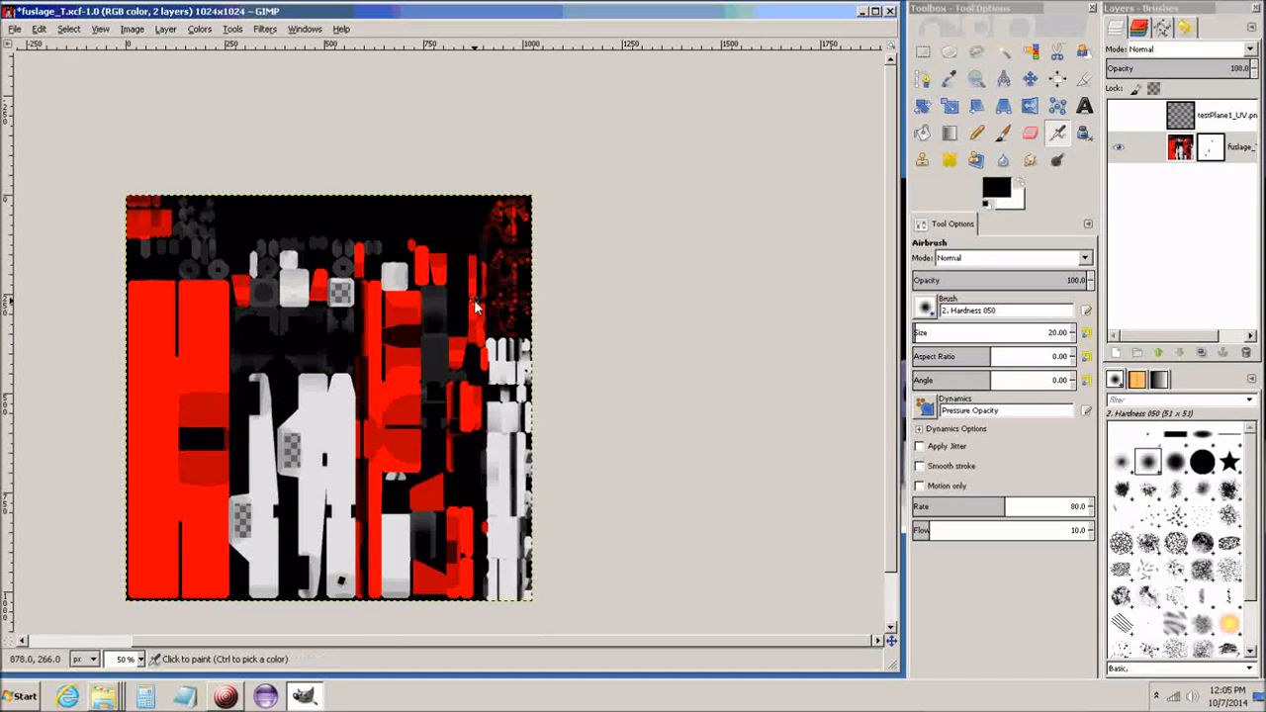
{"action": "key", "text": "ctrl"}
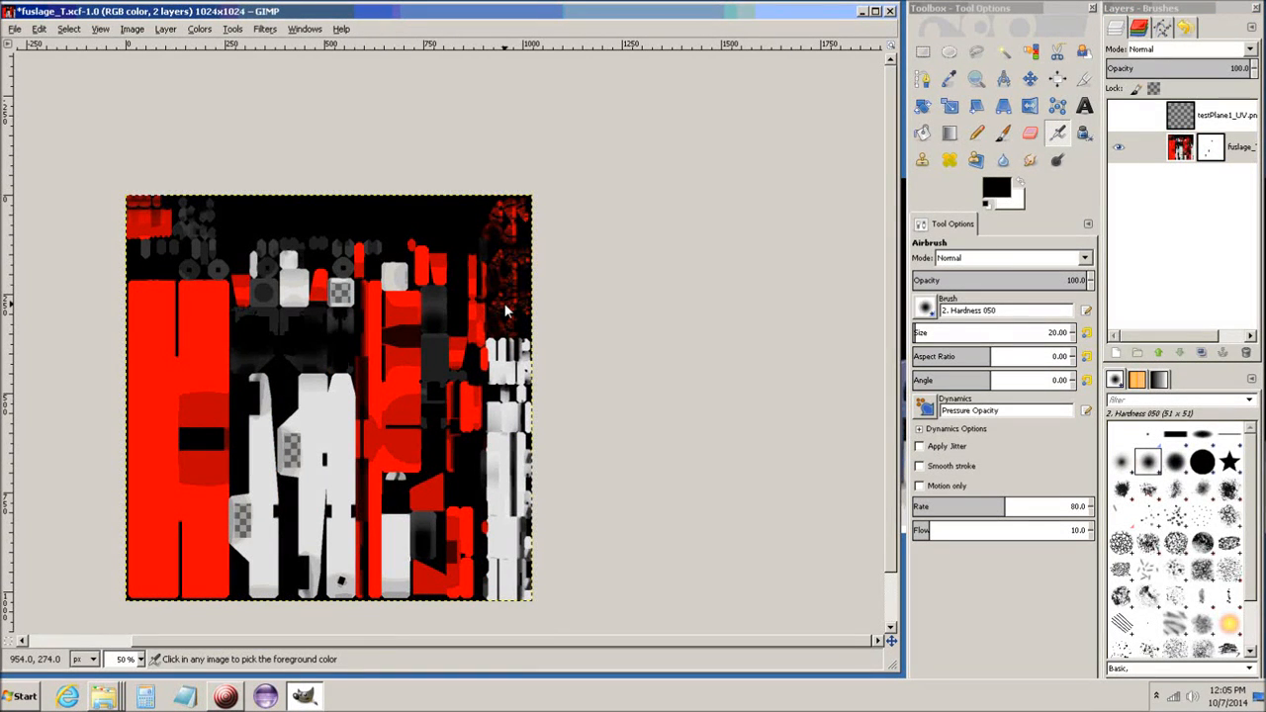
{"action": "scroll", "coordinate": [504, 305], "scroll_direction": "up", "scroll_amount": 6, "text": "ctrl"}
{"action": "scroll", "coordinate": [504, 305], "scroll_direction": "down", "scroll_amount": 2, "text": "ctrl"}
{"action": "middle_click_drag", "start_coordinate": [715, 195], "coordinate": [446, 468], "text": "ctrl"}
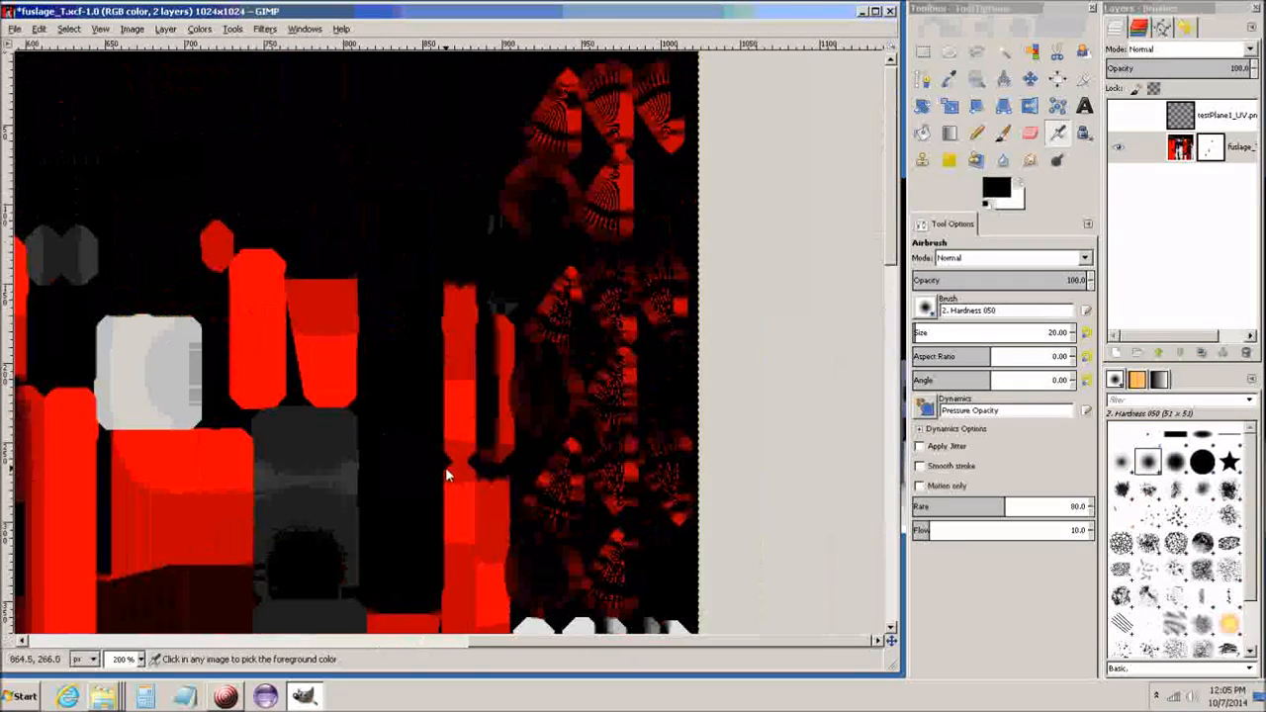
{"action": "middle_click_drag", "start_coordinate": [505, 245], "coordinate": [494, 300], "text": "ctrl"}
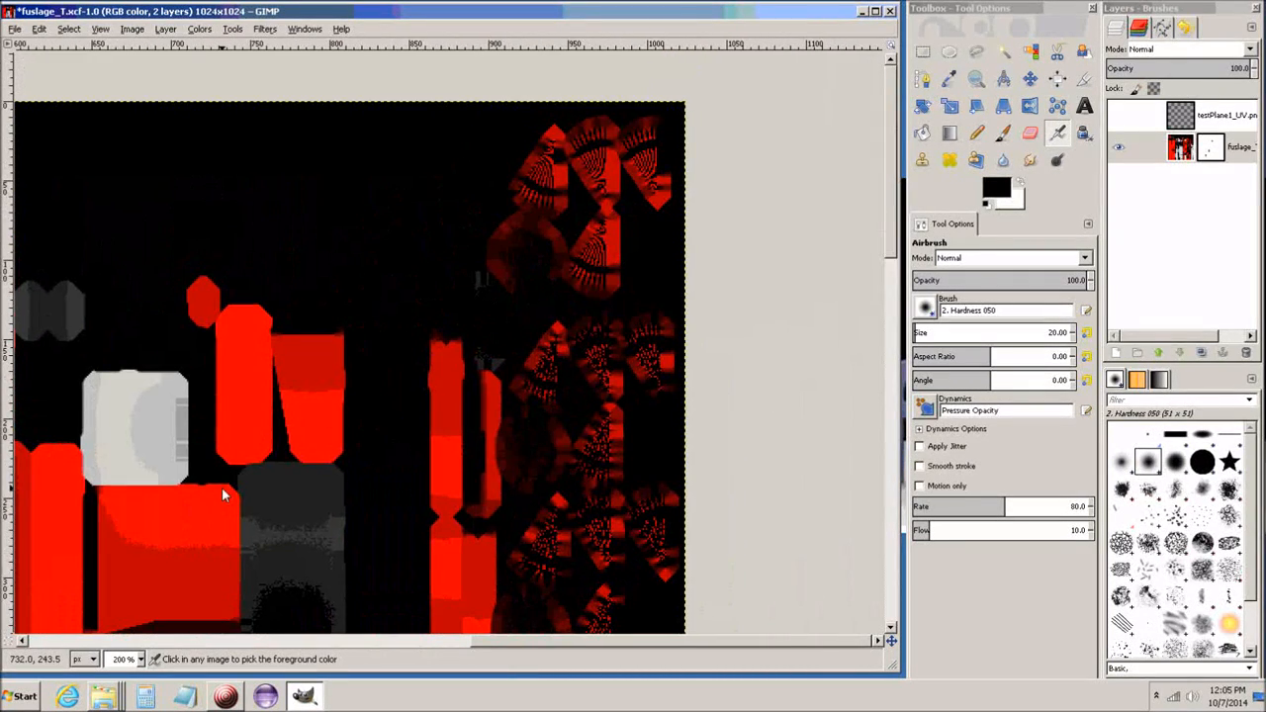
{"action": "middle_click_drag", "start_coordinate": [76, 618], "coordinate": [508, 169], "text": "ctrl"}
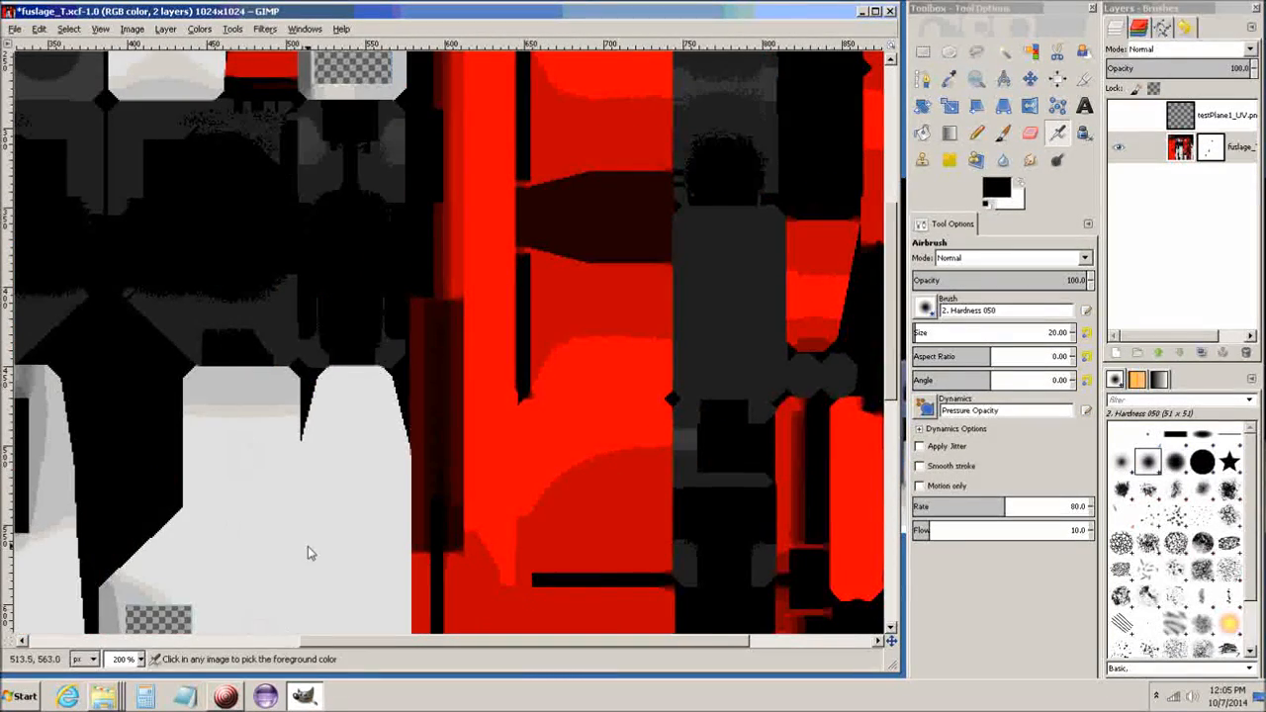
{"action": "middle_click_drag", "start_coordinate": [308, 553], "coordinate": [468, 212], "text": "ctrl"}
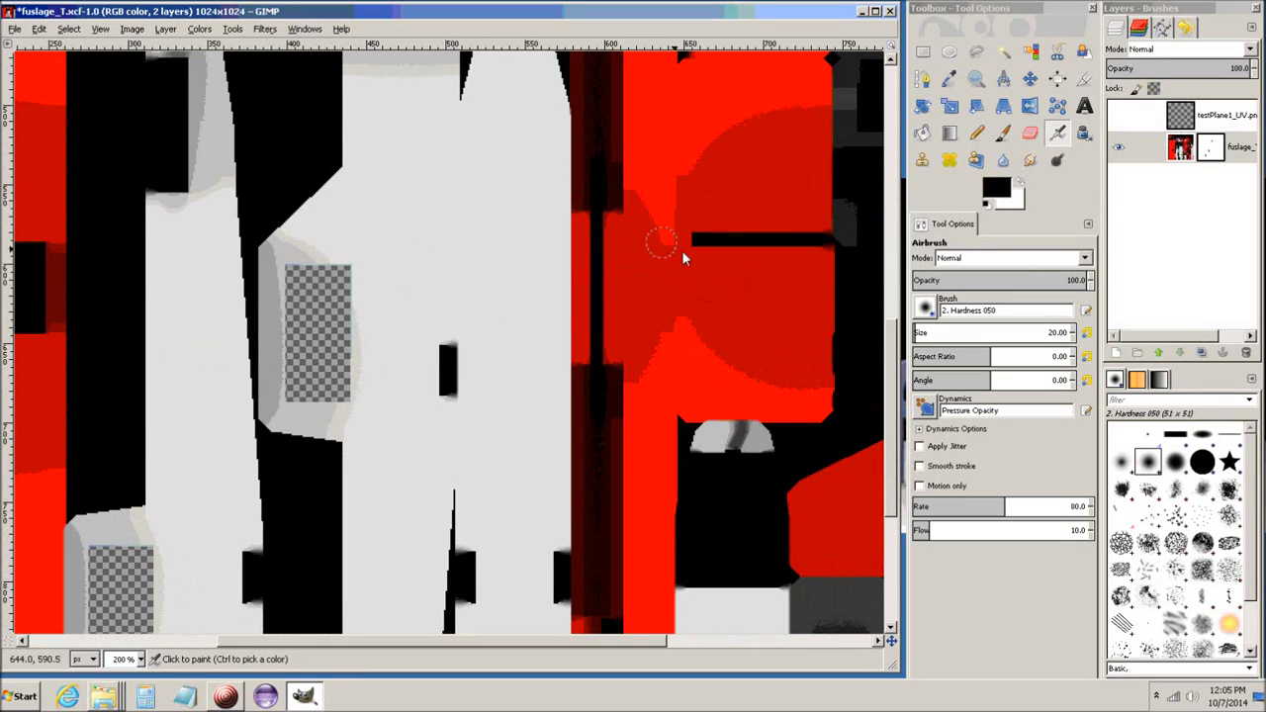
{"action": "middle_click_drag", "start_coordinate": [718, 231], "coordinate": [330, 572], "text": "ctrl"}
{"action": "mouse_move", "coordinate": [621, 215]}
{"action": "middle_mouse_down", "text": "ctrl"}
{"action": "mouse_move", "coordinate": [451, 379]}
{"action": "mouse_move", "coordinate": [335, 517]}
{"action": "middle_mouse_up", "text": "ctrl"}
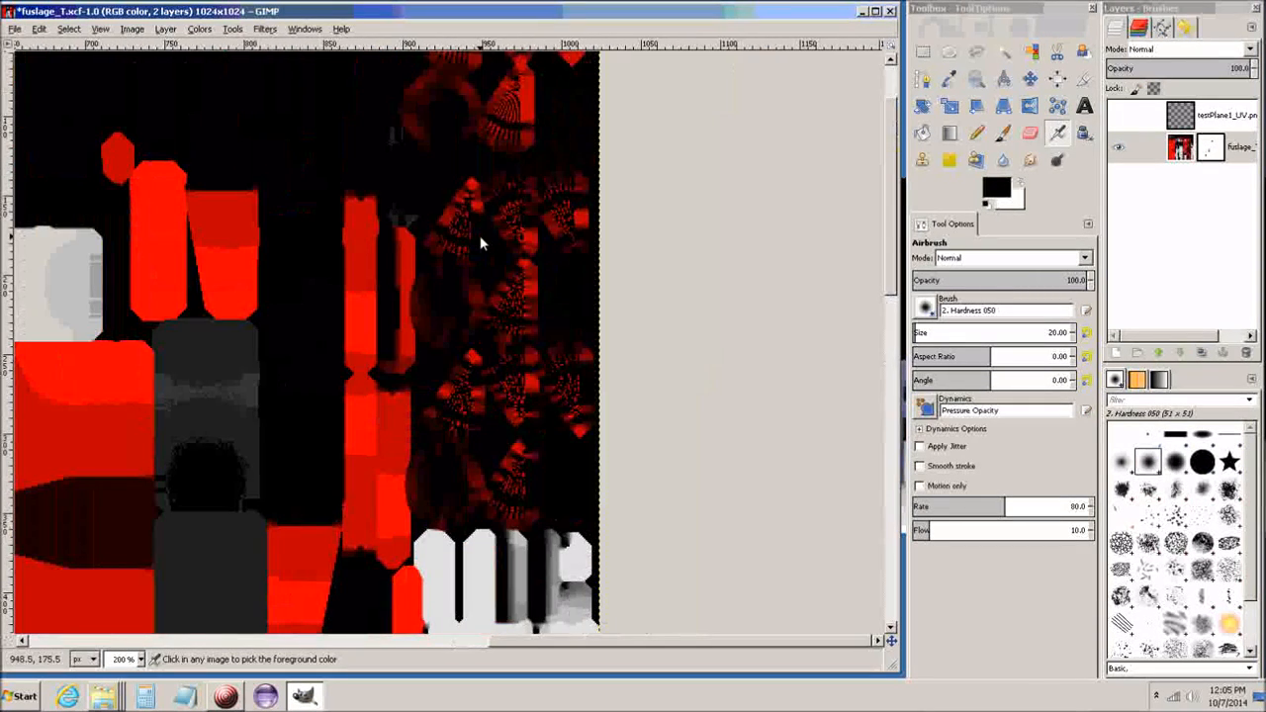
{"action": "middle_click_drag", "start_coordinate": [480, 243], "coordinate": [547, 385], "text": "ctrl"}
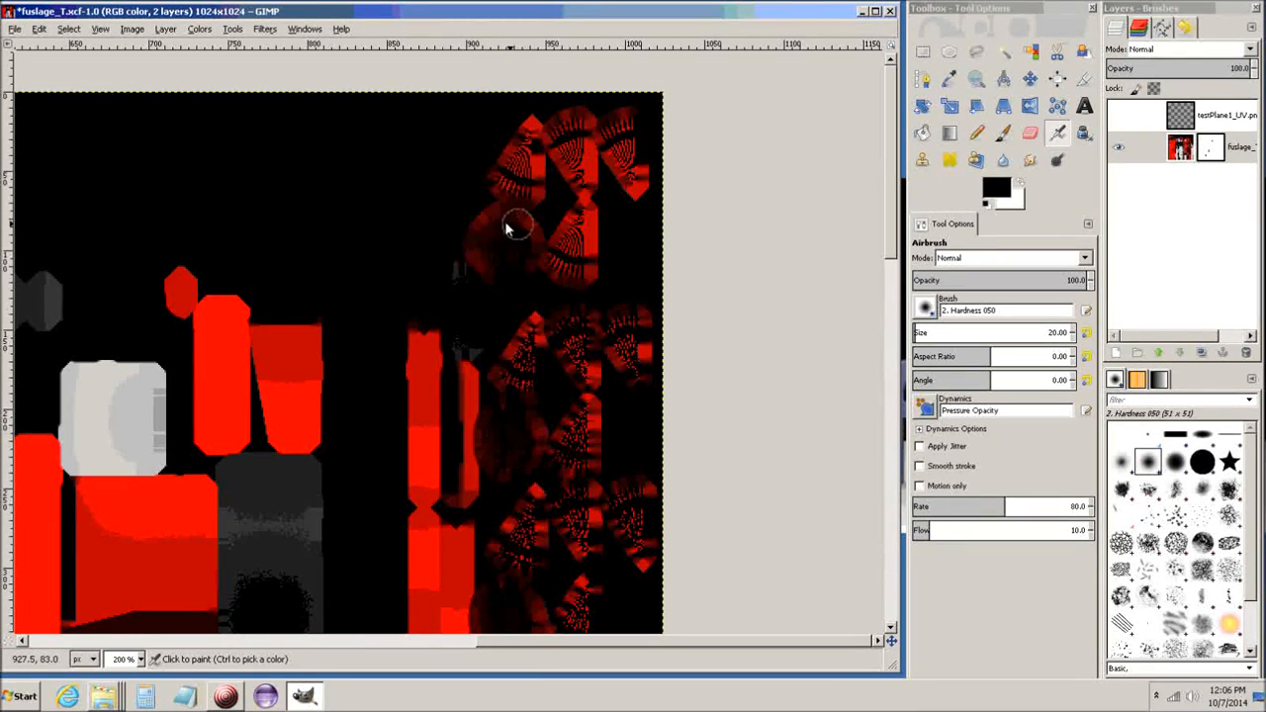
{"action": "left_click_drag", "start_coordinate": [504, 227], "coordinate": [495, 240]}
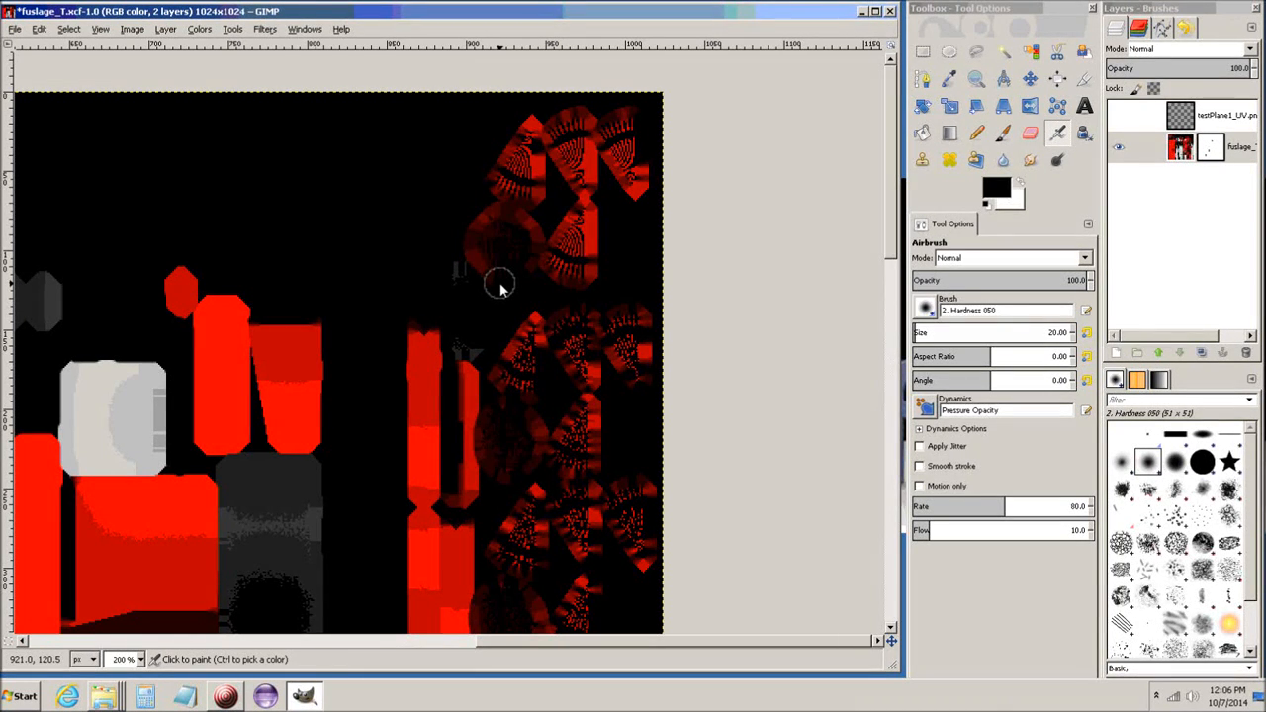
Choose the Pencil tool with a brush size of 10 and pick the texture's bright red as the foreground colour
{"action": "left_click", "coordinate": [977, 135]}
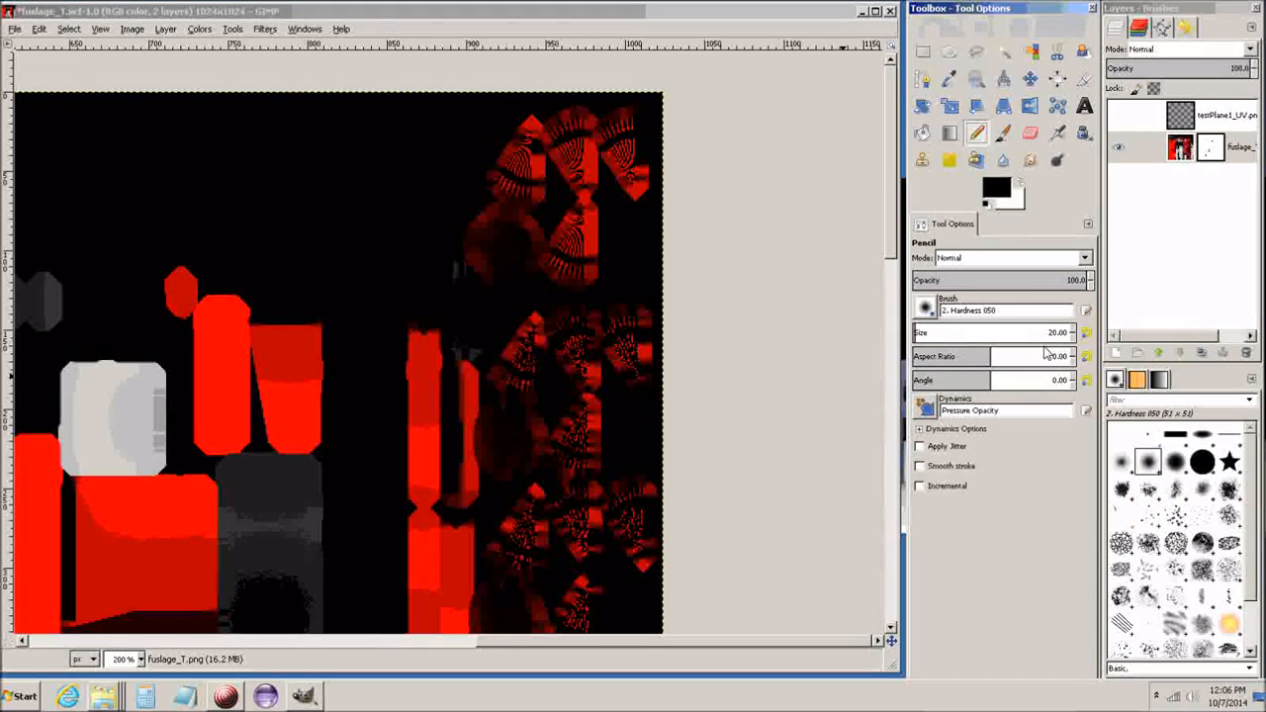
{"action": "left_click", "coordinate": [1075, 338]}
{"action": "left_click", "coordinate": [1074, 338]}
{"action": "left_click", "coordinate": [1075, 338]}
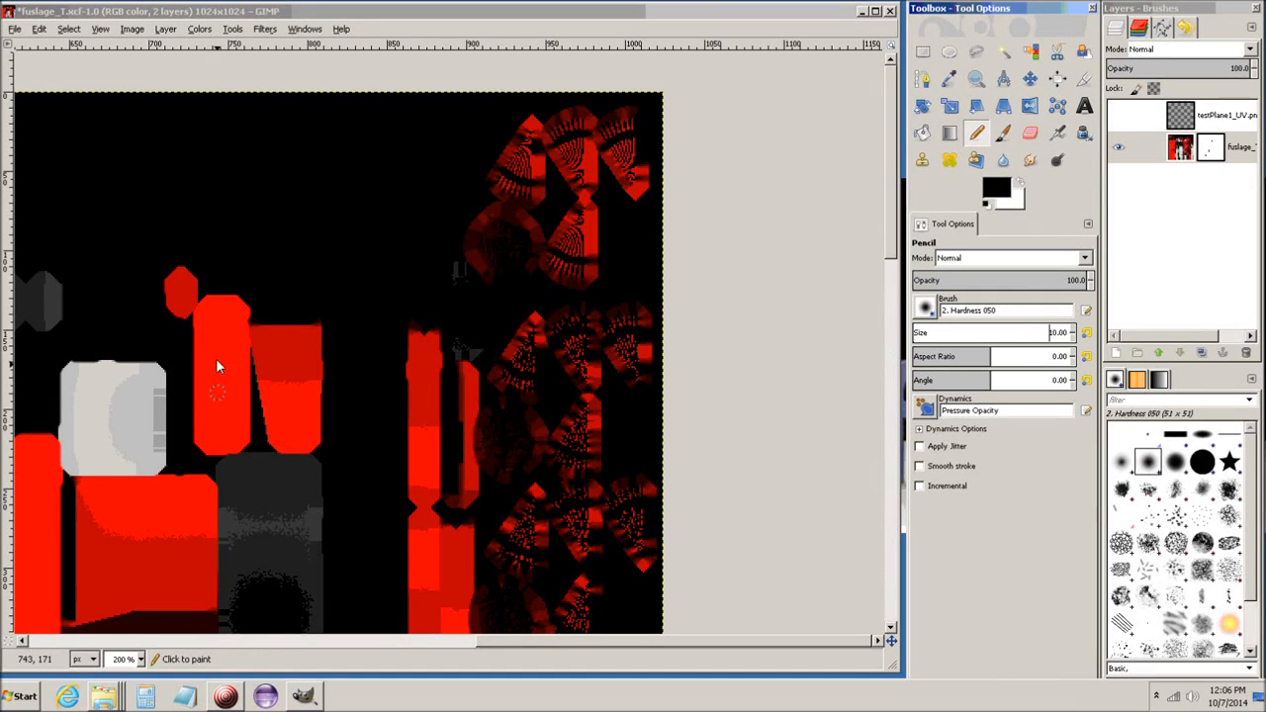
{"action": "left_click", "coordinate": [223, 387], "text": "ctrl"}
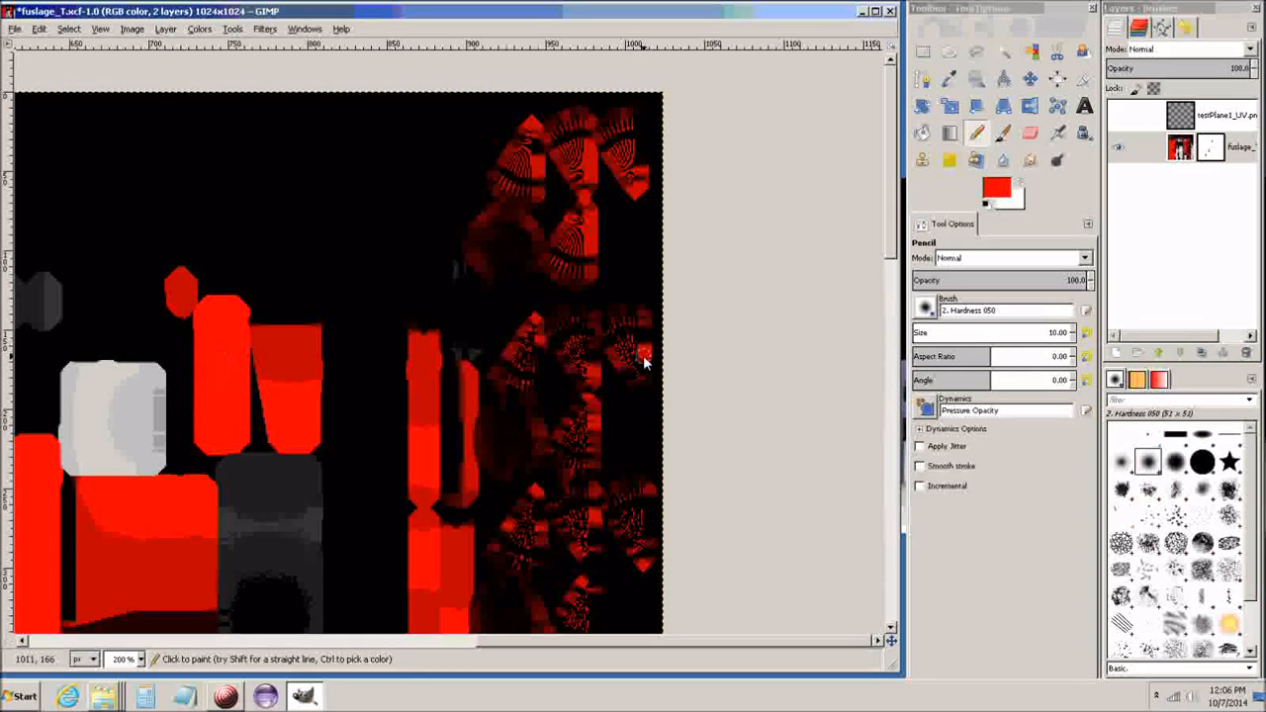
Paint over the middle striped fan-shaped patch in the texture's upper-right corner with solid red, covering its edges and interior
{"action": "middle_click_drag", "start_coordinate": [614, 247], "coordinate": [517, 497], "text": "shift"}
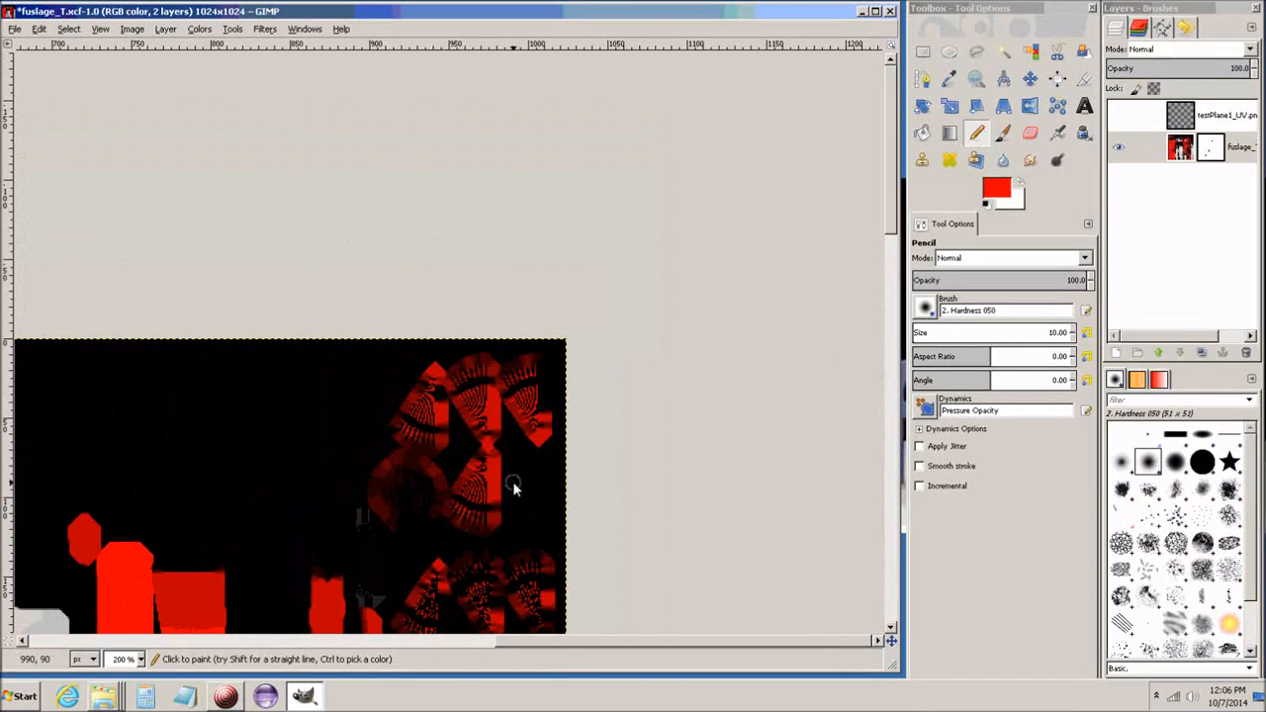
{"action": "scroll", "coordinate": [513, 476], "scroll_direction": "up", "scroll_amount": 5, "text": "ctrl"}
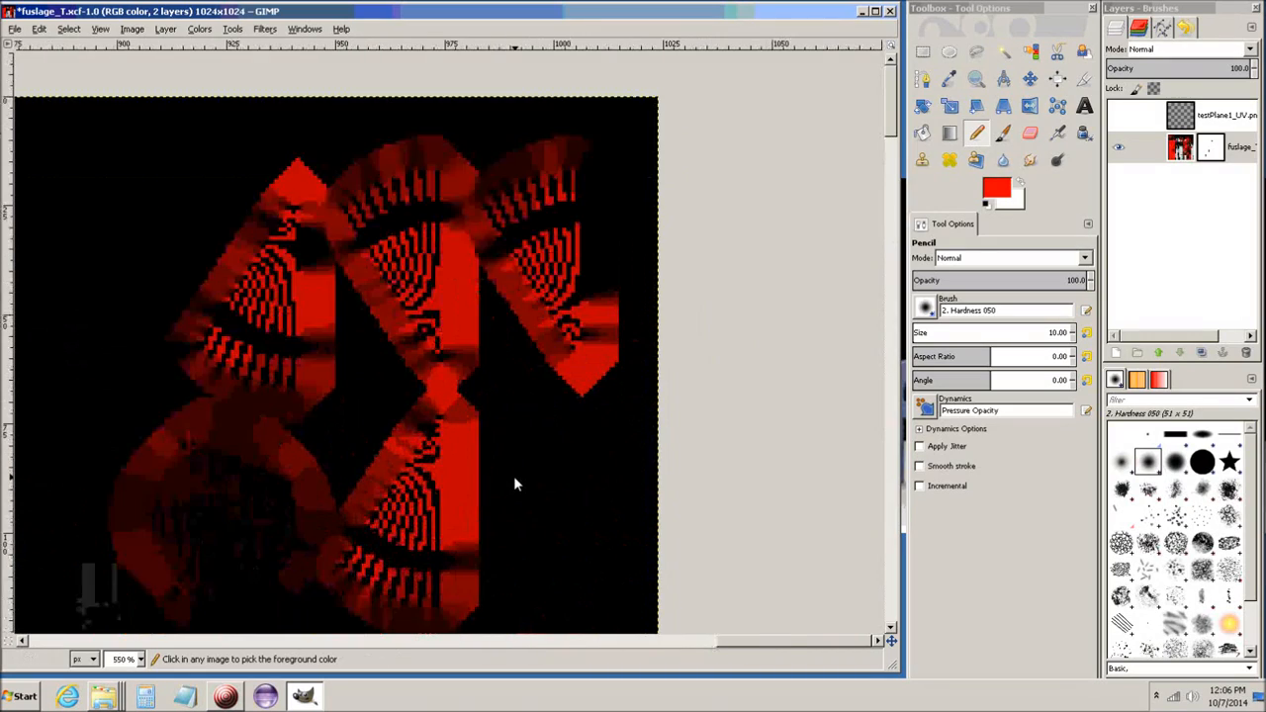
{"action": "middle_click_drag", "start_coordinate": [393, 162], "coordinate": [653, 424]}
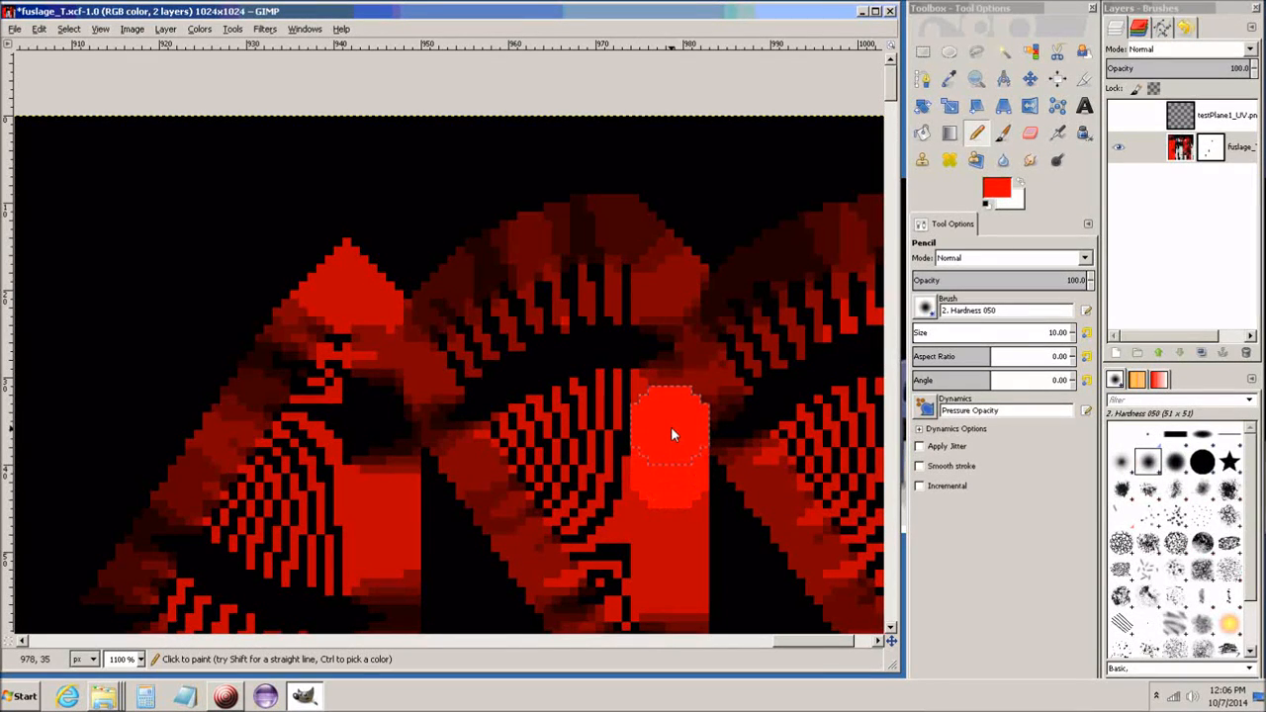
{"action": "left_click_drag", "start_coordinate": [671, 430], "coordinate": [675, 364]}
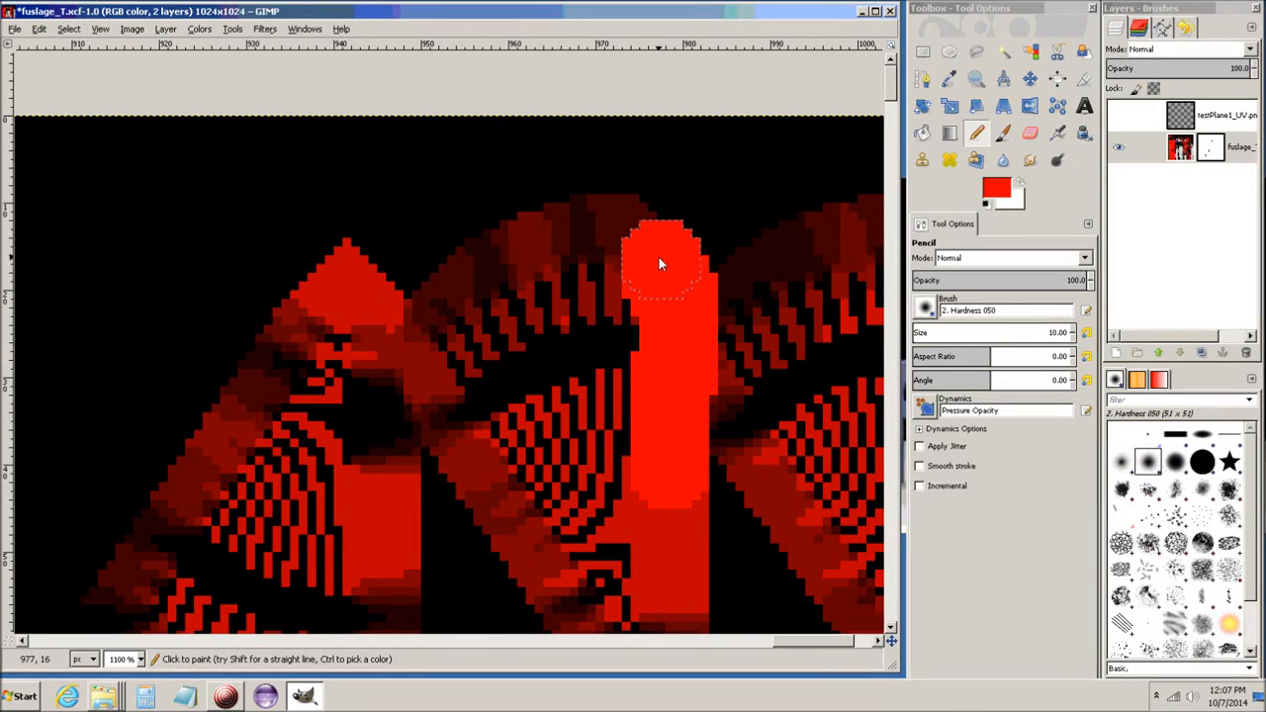
{"action": "mouse_move", "coordinate": [659, 262]}
{"action": "left_mouse_down"}
{"action": "mouse_move", "coordinate": [611, 234]}
{"action": "mouse_move", "coordinate": [560, 230]}
{"action": "mouse_move", "coordinate": [445, 311]}
{"action": "mouse_move", "coordinate": [432, 385]}
{"action": "mouse_move", "coordinate": [564, 613]}
{"action": "left_mouse_up"}
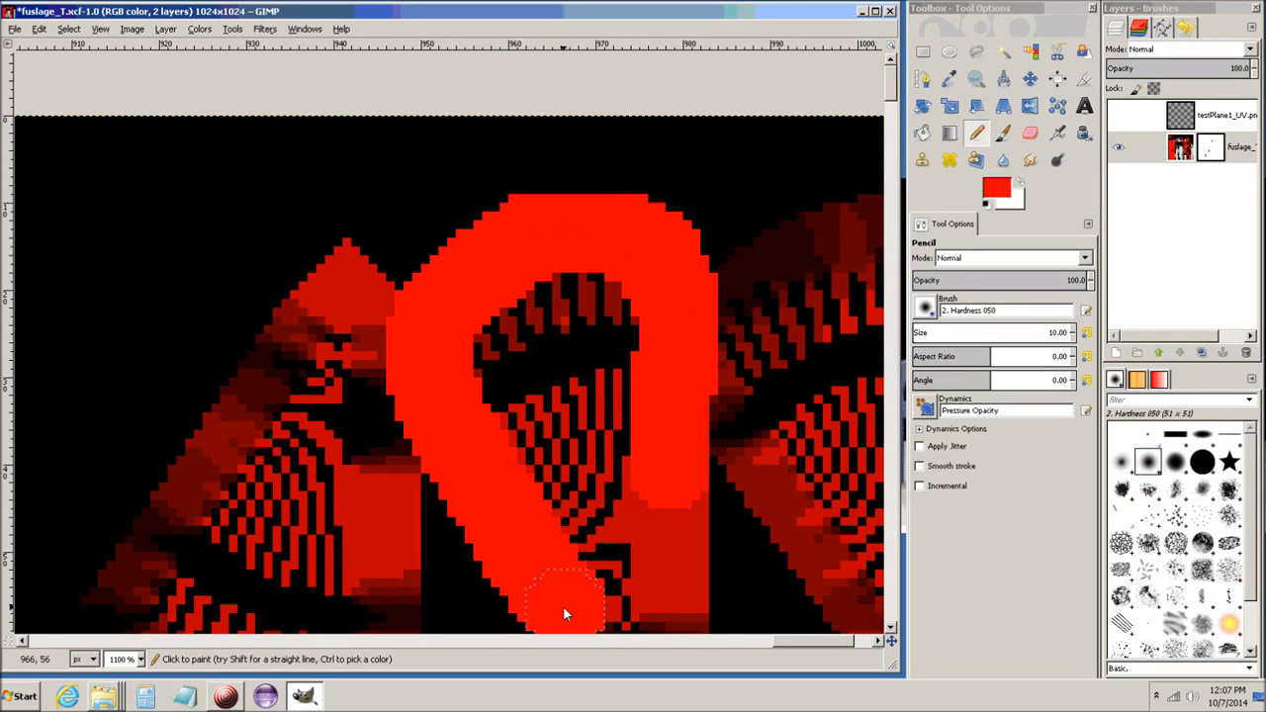
{"action": "middle_click_drag", "start_coordinate": [542, 584], "coordinate": [510, 337]}
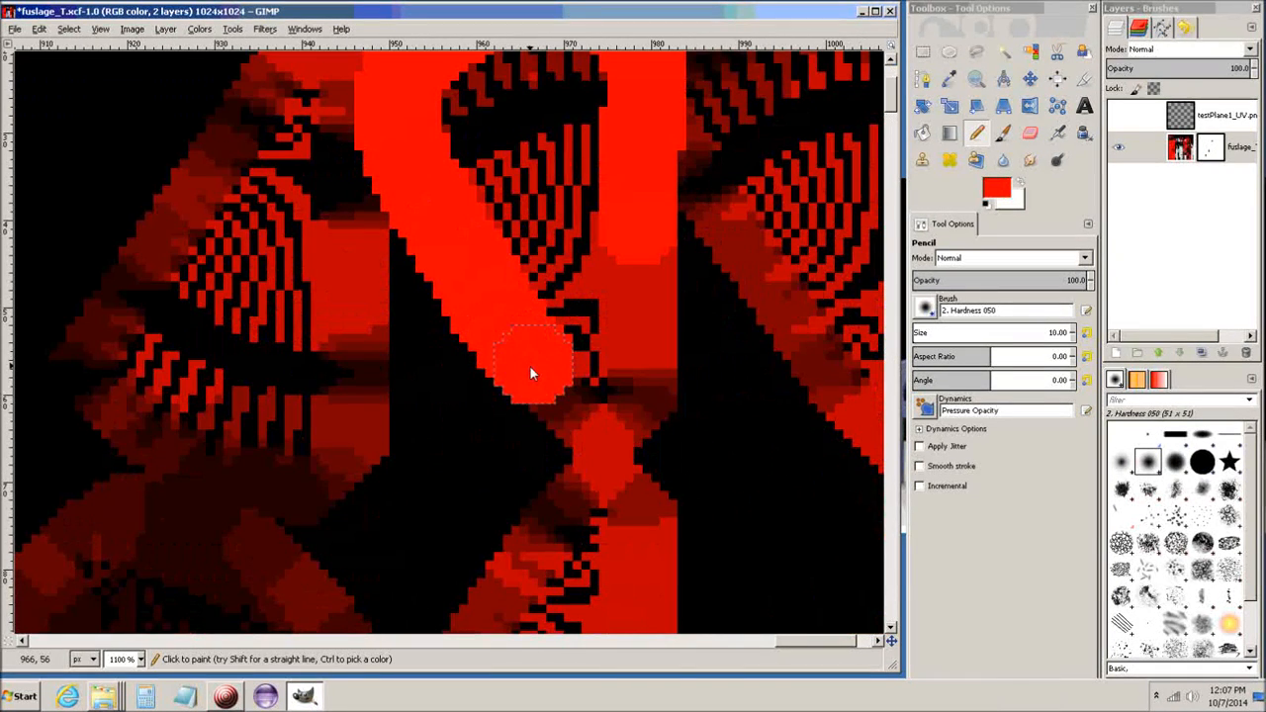
{"action": "mouse_move", "coordinate": [529, 368]}
{"action": "left_mouse_down"}
{"action": "mouse_move", "coordinate": [603, 426]}
{"action": "mouse_move", "coordinate": [644, 410]}
{"action": "mouse_move", "coordinate": [479, 132]}
{"action": "mouse_move", "coordinate": [573, 122]}
{"action": "mouse_move", "coordinate": [551, 255]}
{"action": "mouse_move", "coordinate": [538, 116]}
{"action": "left_mouse_up"}
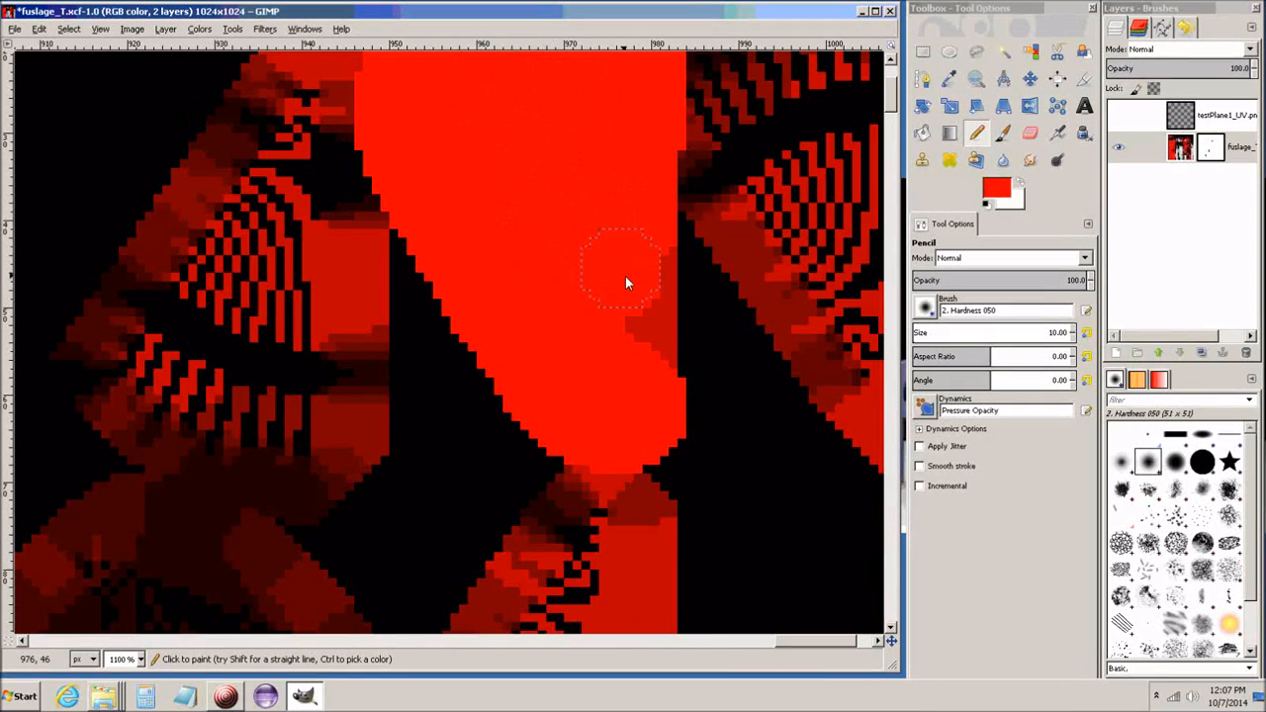
{"action": "mouse_move", "coordinate": [625, 277]}
{"action": "left_mouse_down"}
{"action": "mouse_move", "coordinate": [645, 372]}
{"action": "mouse_move", "coordinate": [633, 140]}
{"action": "left_mouse_up"}
{"action": "middle_click_drag", "start_coordinate": [606, 259], "coordinate": [620, 466]}
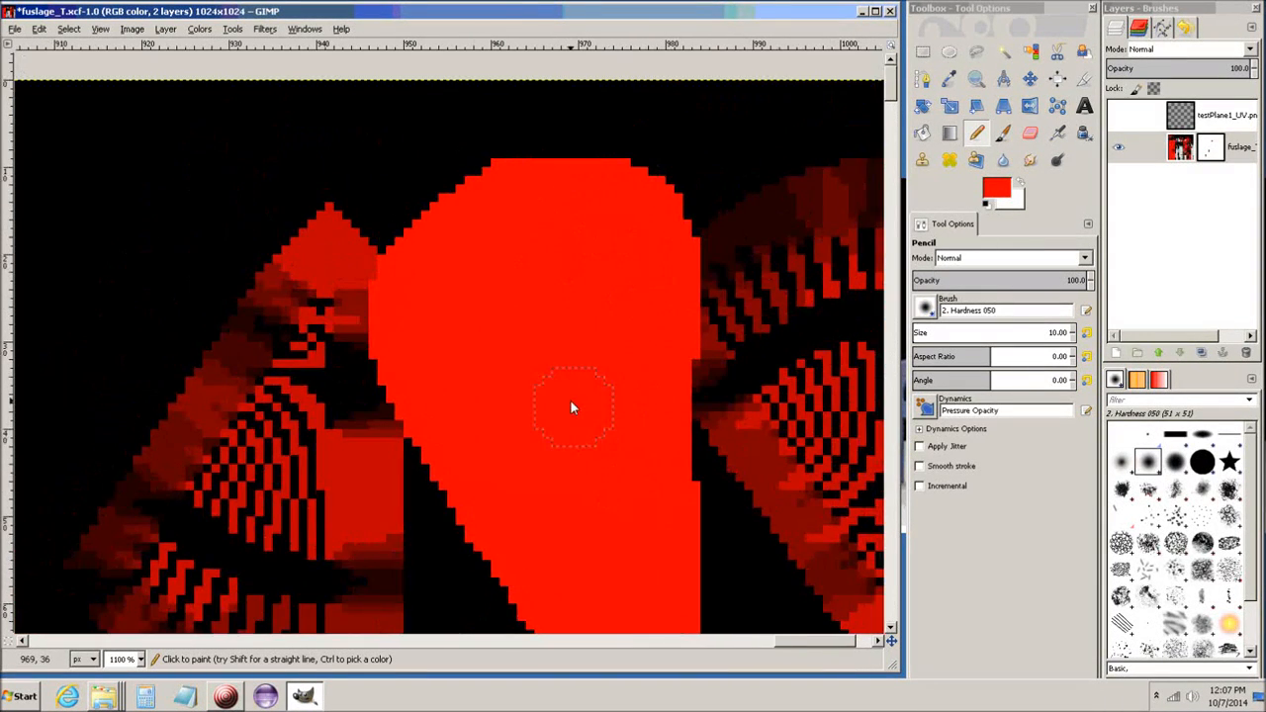
Paint over the left and lower striped patches of the uppermost cluster in the texture's upper-right corner with solid red
{"action": "middle_click_drag", "start_coordinate": [583, 415], "coordinate": [779, 301]}
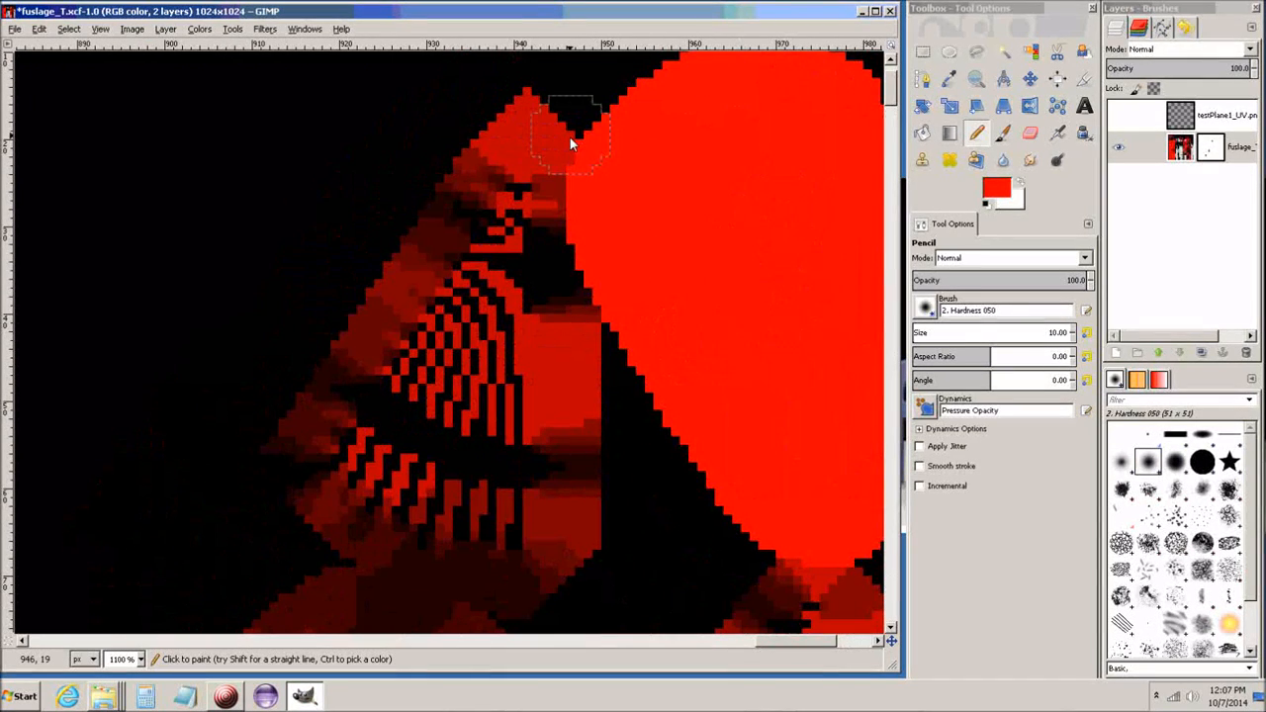
{"action": "mouse_move", "coordinate": [568, 135]}
{"action": "left_mouse_down"}
{"action": "mouse_move", "coordinate": [559, 148]}
{"action": "mouse_move", "coordinate": [542, 126]}
{"action": "mouse_move", "coordinate": [324, 429]}
{"action": "mouse_move", "coordinate": [351, 531]}
{"action": "mouse_move", "coordinate": [433, 575]}
{"action": "mouse_move", "coordinate": [531, 579]}
{"action": "mouse_move", "coordinate": [564, 490]}
{"action": "mouse_move", "coordinate": [574, 311]}
{"action": "mouse_move", "coordinate": [542, 203]}
{"action": "mouse_move", "coordinate": [416, 467]}
{"action": "mouse_move", "coordinate": [446, 516]}
{"action": "mouse_move", "coordinate": [500, 500]}
{"action": "left_mouse_up"}
{"action": "left_click_drag", "start_coordinate": [407, 494], "coordinate": [490, 235]}
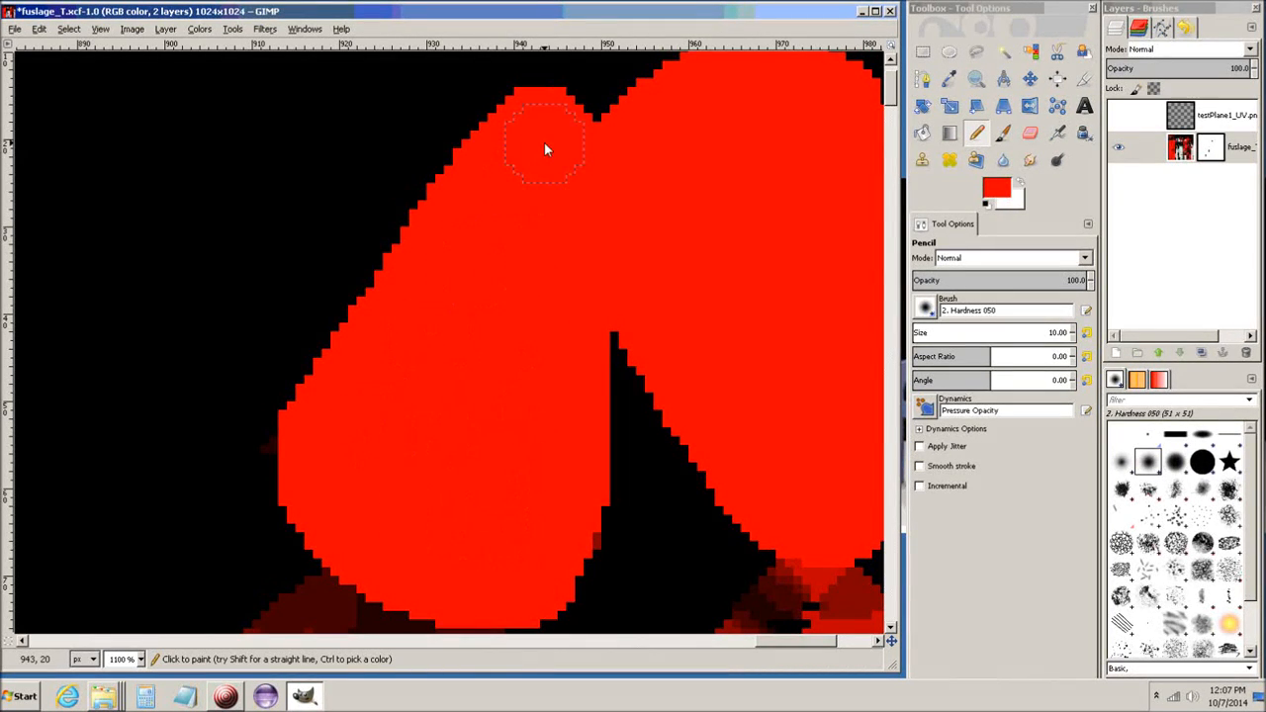
{"action": "middle_click_drag", "start_coordinate": [693, 406], "coordinate": [359, 121]}
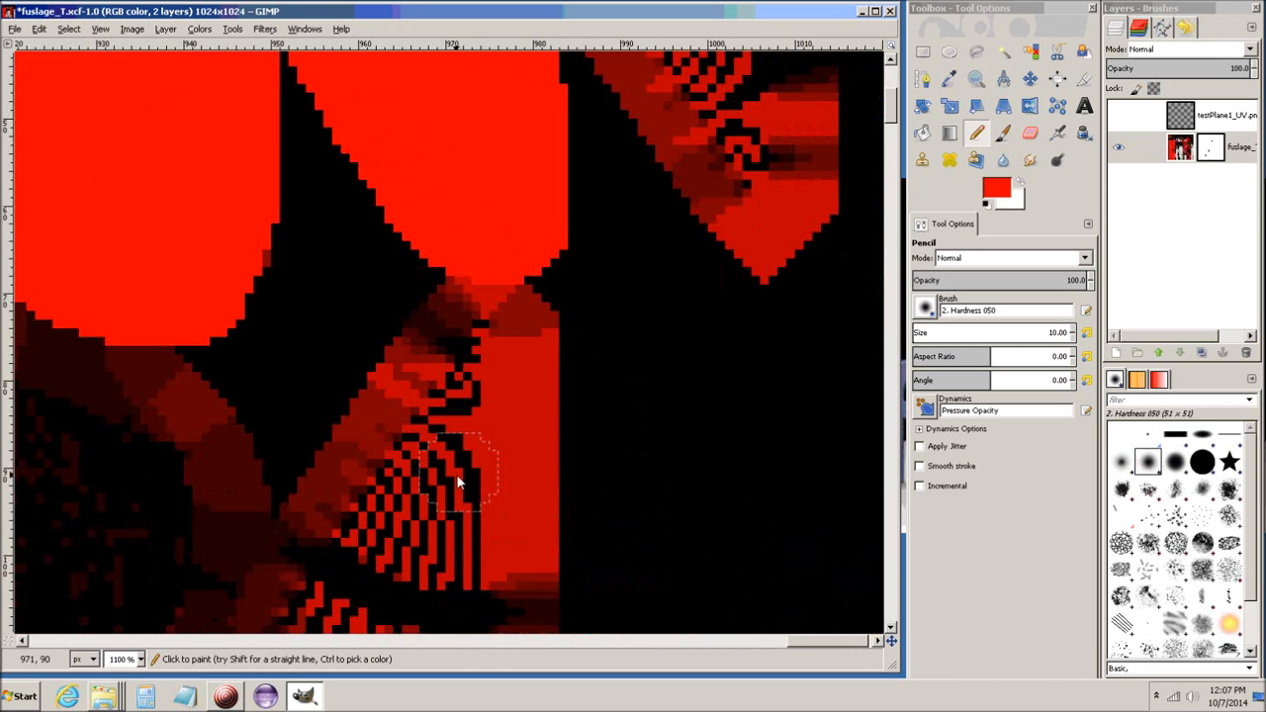
{"action": "middle_click_drag", "start_coordinate": [455, 474], "coordinate": [495, 355]}
{"action": "left_click_drag", "start_coordinate": [516, 195], "coordinate": [371, 407]}
{"action": "mouse_move", "coordinate": [332, 458]}
{"action": "left_mouse_down"}
{"action": "mouse_move", "coordinate": [307, 539]}
{"action": "mouse_move", "coordinate": [341, 586]}
{"action": "mouse_move", "coordinate": [444, 631]}
{"action": "mouse_move", "coordinate": [511, 634]}
{"action": "mouse_move", "coordinate": [563, 599]}
{"action": "mouse_move", "coordinate": [577, 446]}
{"action": "mouse_move", "coordinate": [568, 220]}
{"action": "mouse_move", "coordinate": [461, 431]}
{"action": "mouse_move", "coordinate": [494, 550]}
{"action": "mouse_move", "coordinate": [508, 469]}
{"action": "mouse_move", "coordinate": [412, 467]}
{"action": "left_mouse_up"}
Cover the rightmost striped patch of the uppermost cluster with solid red, filling its edges, interior and lower tip
{"action": "middle_click_drag", "start_coordinate": [528, 336], "coordinate": [262, 641]}
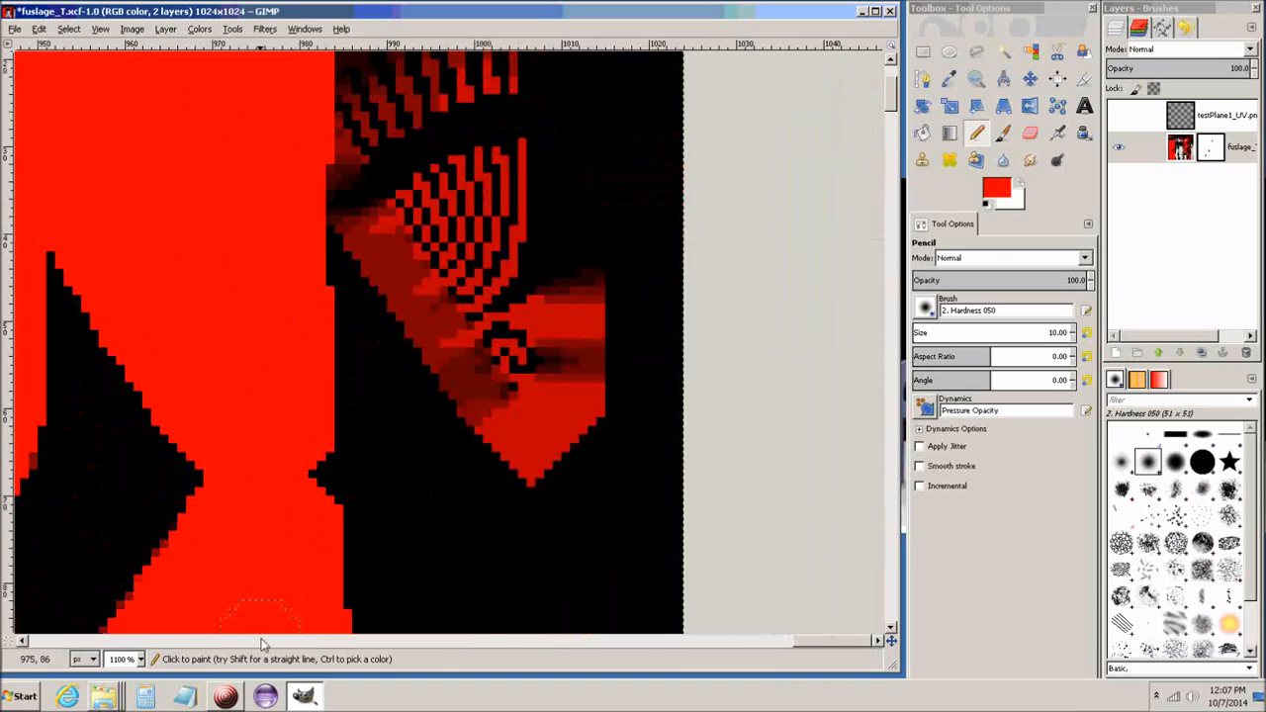
{"action": "middle_click_drag", "start_coordinate": [446, 347], "coordinate": [417, 397]}
{"action": "scroll", "coordinate": [417, 395], "scroll_direction": "up", "scroll_amount": 2}
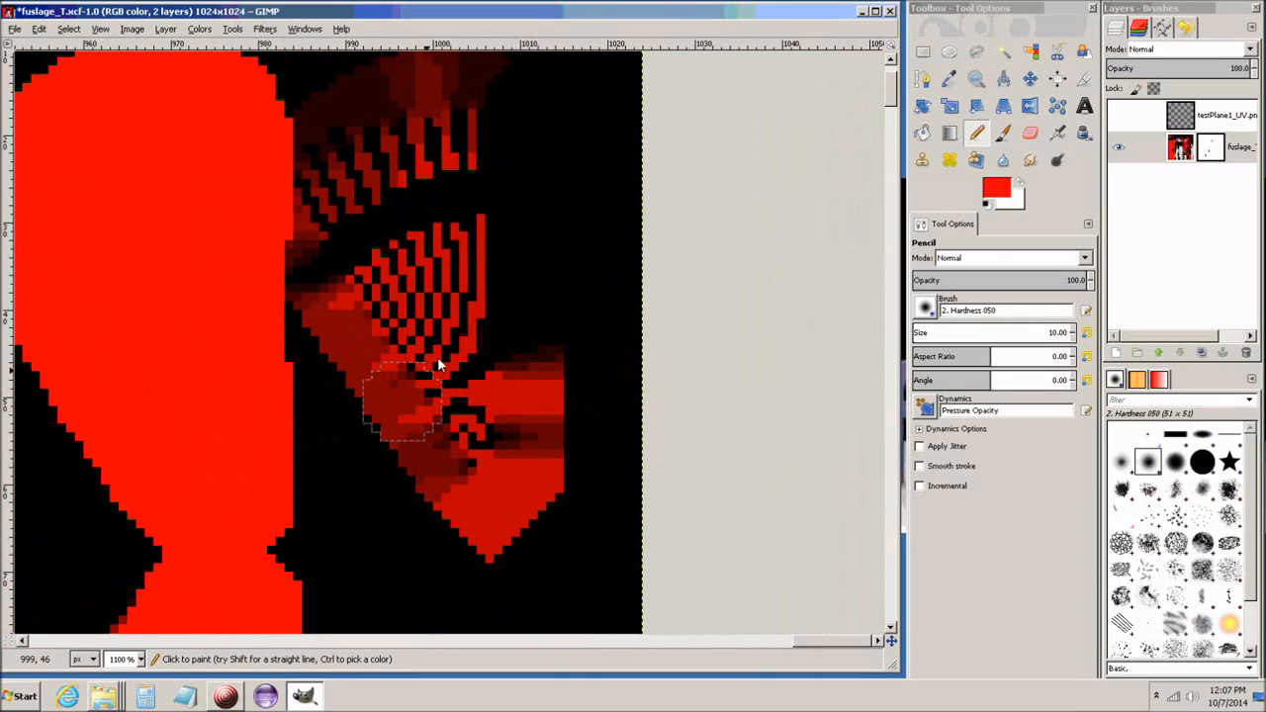
{"action": "scroll", "coordinate": [490, 275], "scroll_direction": "right", "scroll_amount": 1}
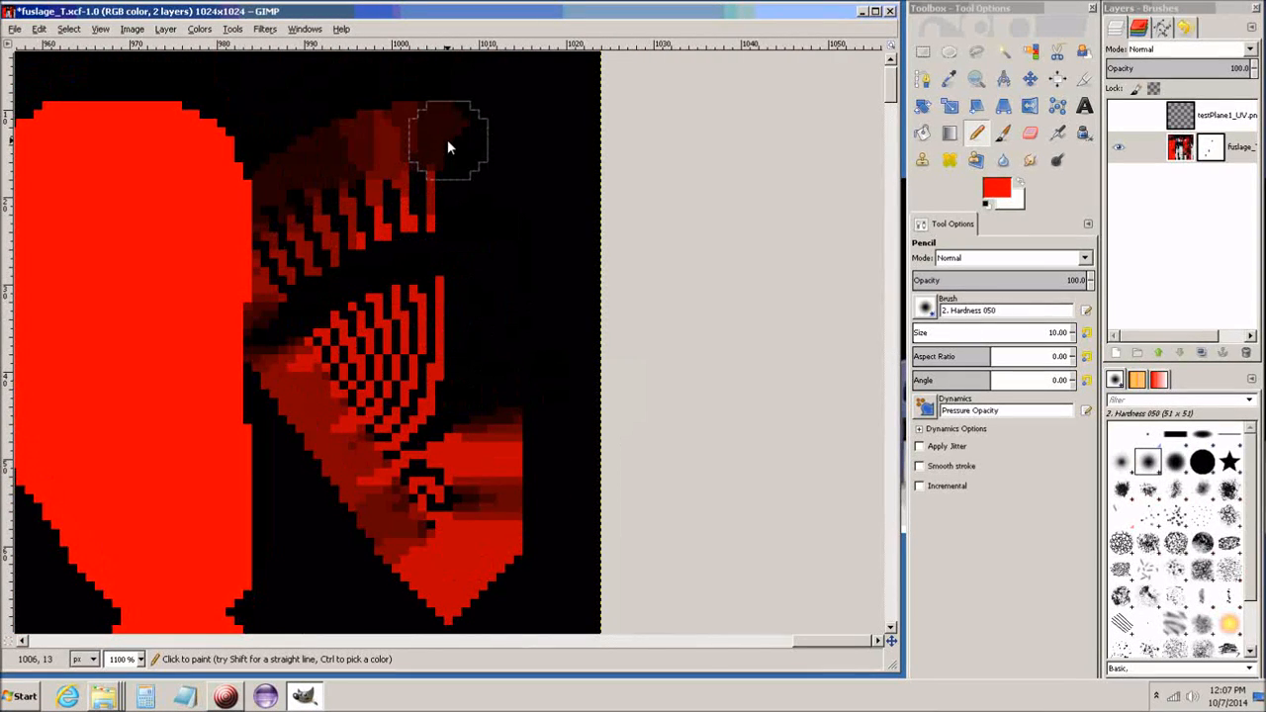
{"action": "mouse_move", "coordinate": [447, 143]}
{"action": "left_mouse_down"}
{"action": "mouse_move", "coordinate": [485, 429]}
{"action": "mouse_move", "coordinate": [489, 532]}
{"action": "mouse_move", "coordinate": [475, 589]}
{"action": "mouse_move", "coordinate": [434, 590]}
{"action": "mouse_move", "coordinate": [250, 240]}
{"action": "left_mouse_up"}
{"action": "mouse_move", "coordinate": [258, 195]}
{"action": "left_mouse_down"}
{"action": "mouse_move", "coordinate": [386, 125]}
{"action": "mouse_move", "coordinate": [383, 483]}
{"action": "mouse_move", "coordinate": [309, 220]}
{"action": "mouse_move", "coordinate": [426, 367]}
{"action": "left_mouse_up"}
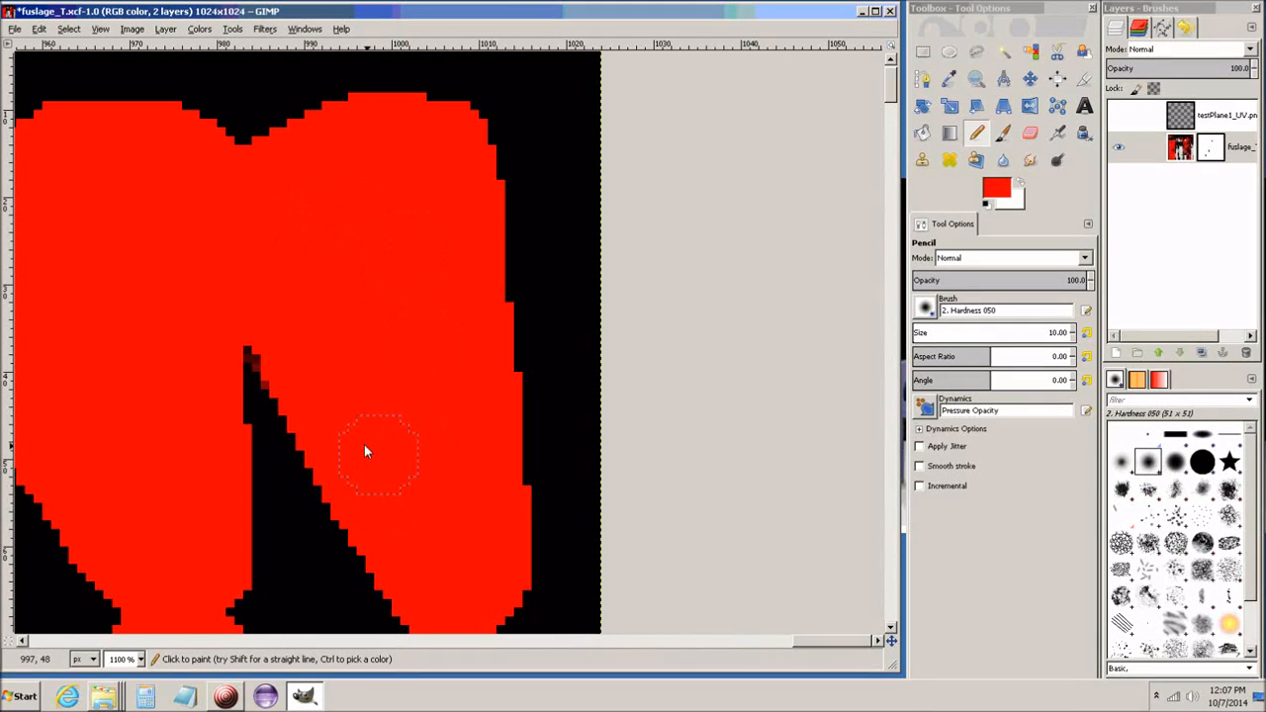
{"action": "left_click_drag", "start_coordinate": [364, 446], "coordinate": [260, 329]}
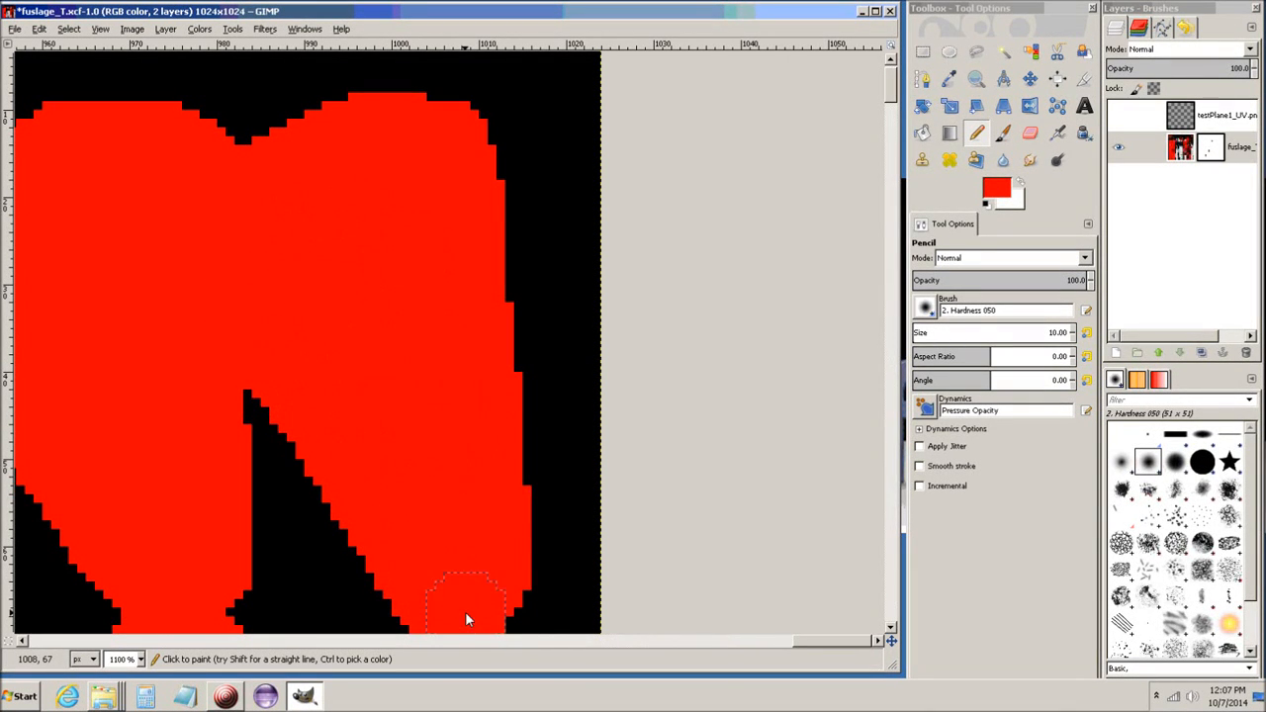
{"action": "mouse_move", "coordinate": [466, 613]}
{"action": "left_mouse_down"}
{"action": "mouse_move", "coordinate": [488, 424]}
{"action": "mouse_move", "coordinate": [458, 240]}
{"action": "left_mouse_up"}
Paint over the rightmost speckled fan-shaped patch of the second cluster down the texture's right edge with solid red
{"action": "scroll", "coordinate": [415, 331], "scroll_direction": "down", "scroll_amount": 3, "text": "ctrl"}
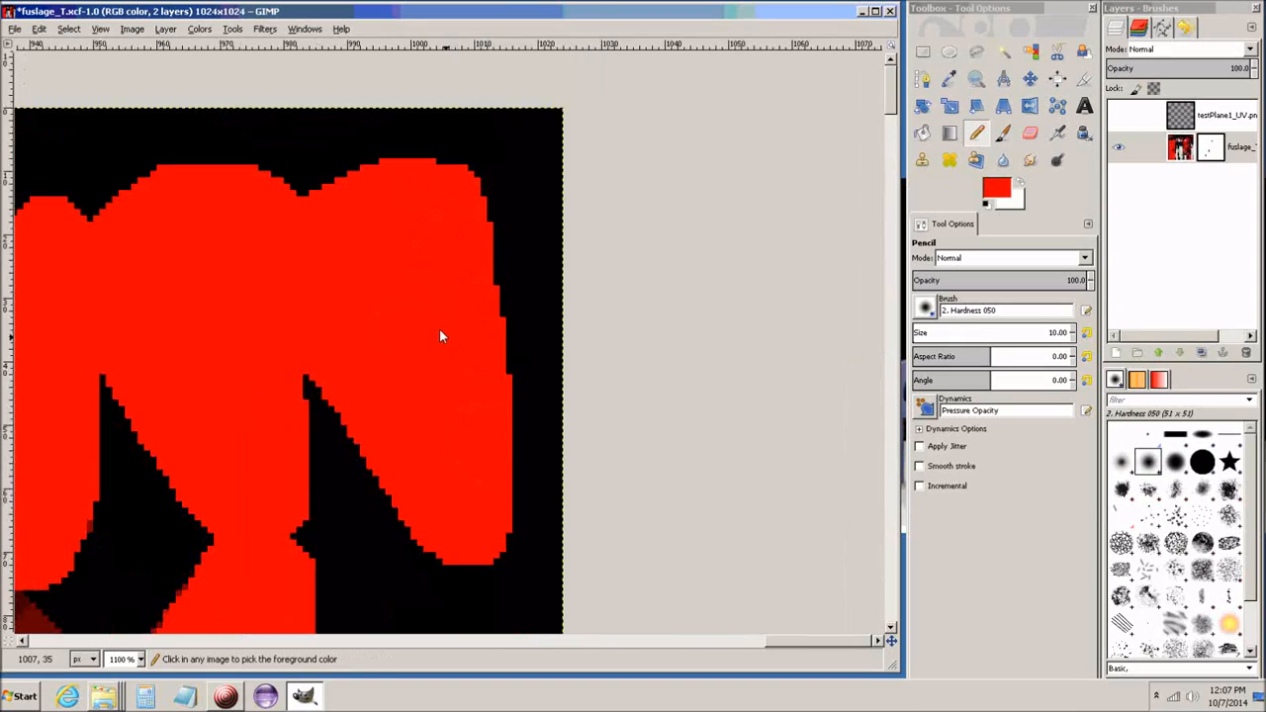
{"action": "middle_click_drag", "start_coordinate": [372, 479], "coordinate": [502, 166]}
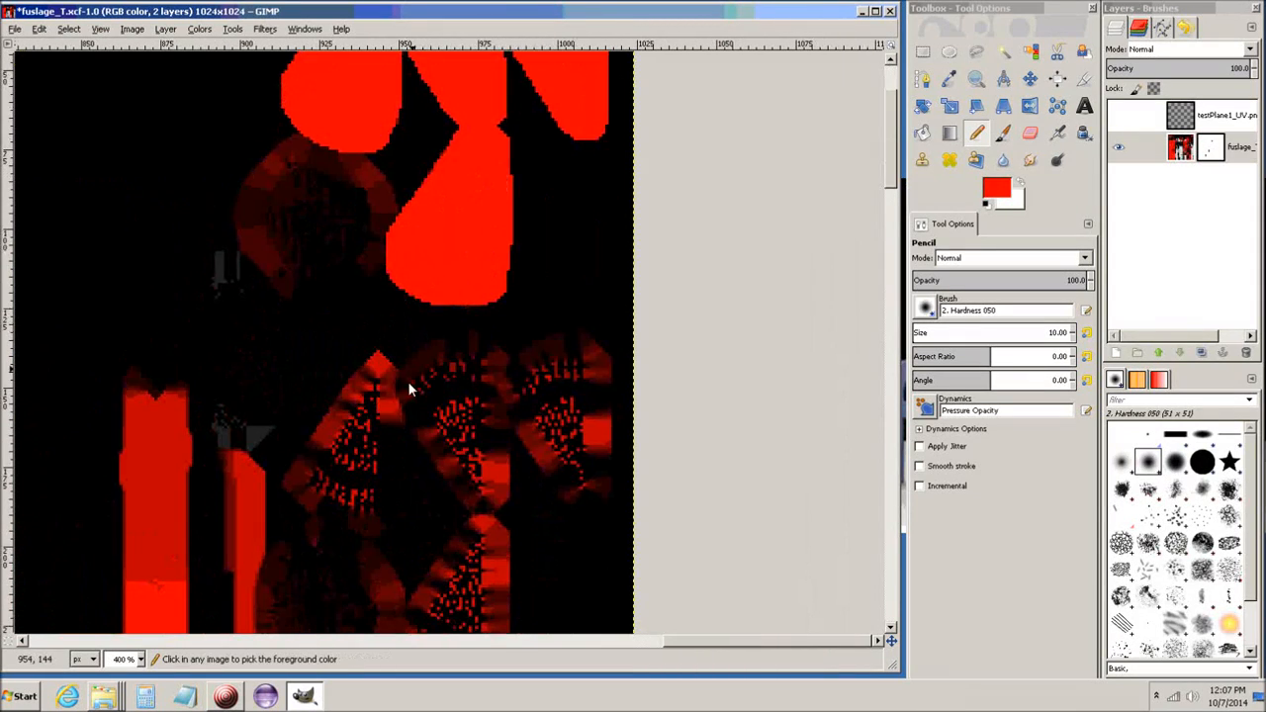
{"action": "middle_click_drag", "start_coordinate": [401, 431], "coordinate": [380, 349]}
{"action": "scroll", "coordinate": [496, 360], "scroll_direction": "up", "scroll_amount": 3, "text": "ctrl"}
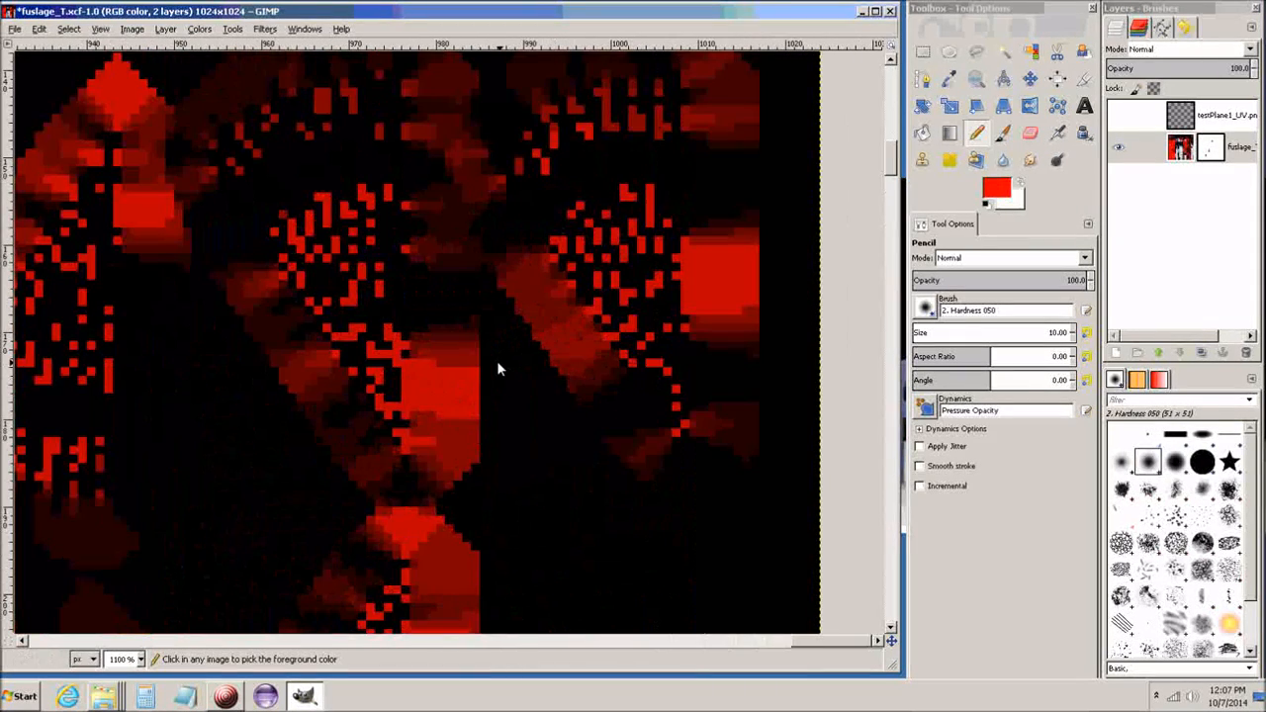
{"action": "middle_click_drag", "start_coordinate": [499, 342], "coordinate": [355, 440]}
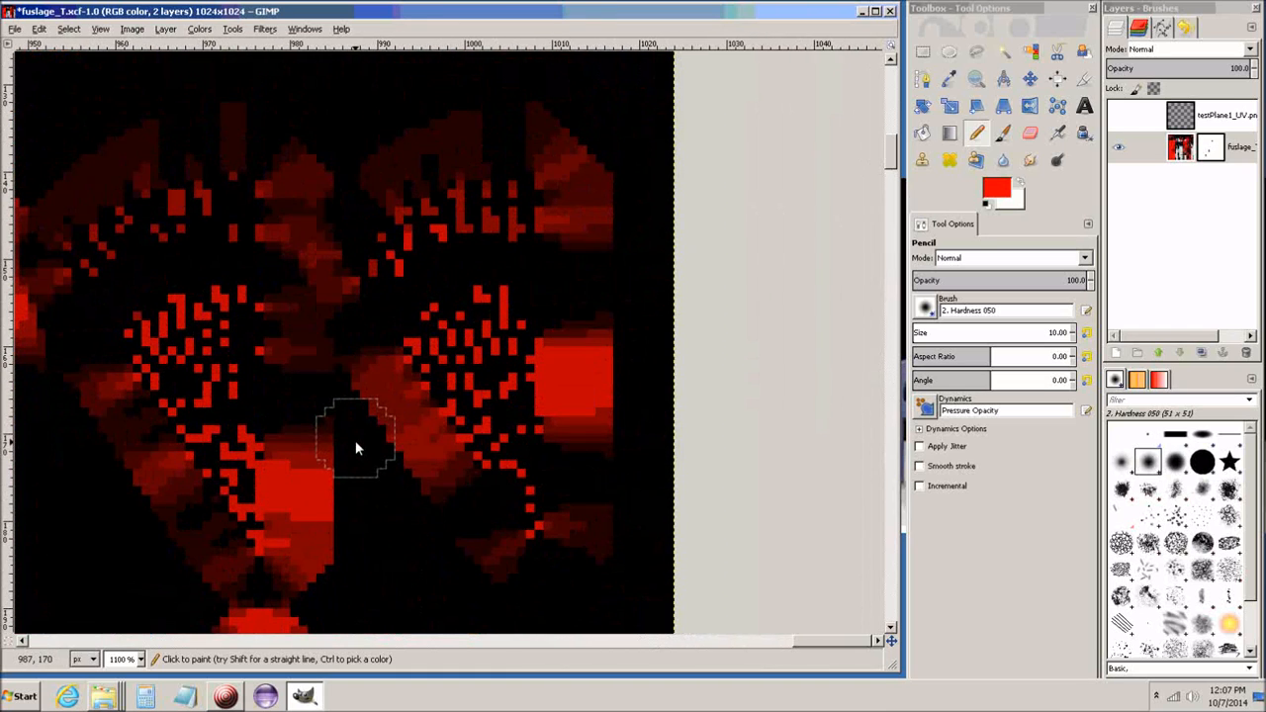
{"action": "mouse_move", "coordinate": [588, 277]}
{"action": "left_mouse_down"}
{"action": "mouse_move", "coordinate": [573, 173]}
{"action": "mouse_move", "coordinate": [446, 118]}
{"action": "mouse_move", "coordinate": [358, 223]}
{"action": "mouse_move", "coordinate": [391, 378]}
{"action": "mouse_move", "coordinate": [536, 604]}
{"action": "mouse_move", "coordinate": [582, 584]}
{"action": "mouse_move", "coordinate": [582, 361]}
{"action": "mouse_move", "coordinate": [565, 212]}
{"action": "mouse_move", "coordinate": [537, 429]}
{"action": "mouse_move", "coordinate": [500, 472]}
{"action": "mouse_move", "coordinate": [402, 263]}
{"action": "mouse_move", "coordinate": [465, 263]}
{"action": "mouse_move", "coordinate": [489, 327]}
{"action": "left_mouse_up"}
Fill the middle and left speckled patches of the second cluster with solid red
{"action": "mouse_move", "coordinate": [489, 328]}
{"action": "middle_mouse_down"}
{"action": "mouse_move", "coordinate": [704, 373]}
{"action": "mouse_move", "coordinate": [601, 204]}
{"action": "middle_mouse_up"}
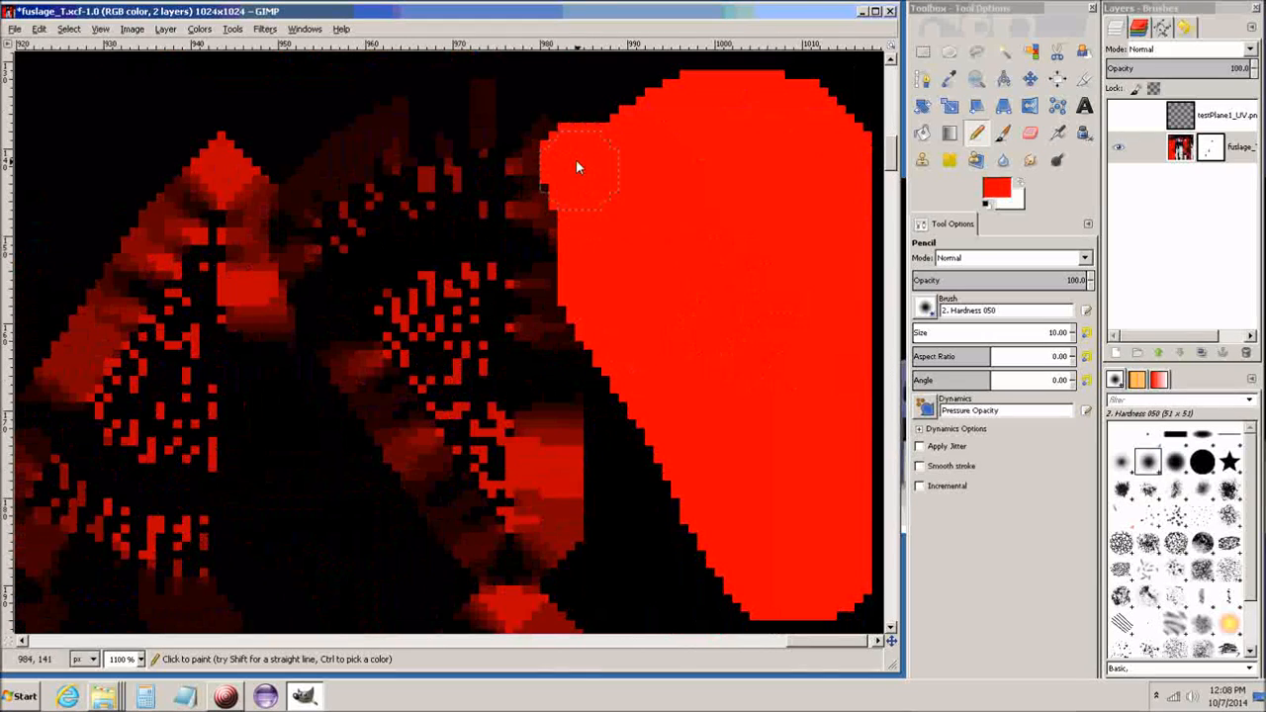
{"action": "mouse_move", "coordinate": [577, 161]}
{"action": "left_mouse_down"}
{"action": "mouse_move", "coordinate": [369, 143]}
{"action": "mouse_move", "coordinate": [308, 283]}
{"action": "mouse_move", "coordinate": [445, 521]}
{"action": "mouse_move", "coordinate": [529, 561]}
{"action": "mouse_move", "coordinate": [557, 341]}
{"action": "mouse_move", "coordinate": [506, 163]}
{"action": "mouse_move", "coordinate": [440, 381]}
{"action": "mouse_move", "coordinate": [500, 446]}
{"action": "mouse_move", "coordinate": [374, 251]}
{"action": "left_mouse_up"}
{"action": "middle_click_drag", "start_coordinate": [446, 322], "coordinate": [690, 285]}
{"action": "mouse_move", "coordinate": [666, 211]}
{"action": "left_mouse_down"}
{"action": "mouse_move", "coordinate": [632, 172]}
{"action": "mouse_move", "coordinate": [453, 383]}
{"action": "mouse_move", "coordinate": [397, 493]}
{"action": "mouse_move", "coordinate": [491, 607]}
{"action": "mouse_move", "coordinate": [609, 634]}
{"action": "mouse_move", "coordinate": [721, 452]}
{"action": "mouse_move", "coordinate": [610, 187]}
{"action": "mouse_move", "coordinate": [654, 537]}
{"action": "mouse_move", "coordinate": [568, 397]}
{"action": "mouse_move", "coordinate": [481, 525]}
{"action": "mouse_move", "coordinate": [579, 565]}
{"action": "mouse_move", "coordinate": [531, 353]}
{"action": "mouse_move", "coordinate": [625, 468]}
{"action": "left_mouse_up"}
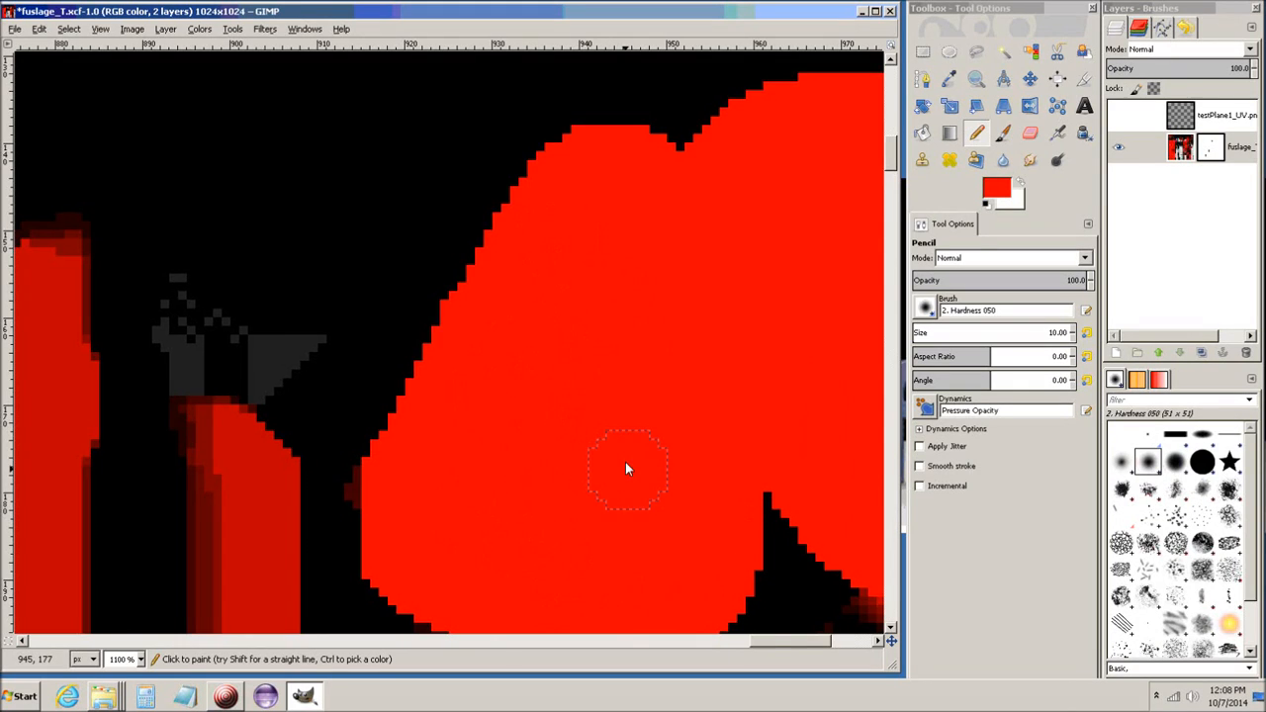
Paint the lower speckled patch beneath the second cluster's middle patch solid red
{"action": "middle_click_drag", "start_coordinate": [625, 462], "coordinate": [387, 243]}
{"action": "mouse_move", "coordinate": [489, 257]}
{"action": "middle_mouse_down"}
{"action": "mouse_move", "coordinate": [488, 296]}
{"action": "mouse_move", "coordinate": [515, 137]}
{"action": "mouse_move", "coordinate": [567, 280]}
{"action": "middle_mouse_up"}
{"action": "mouse_move", "coordinate": [619, 155]}
{"action": "left_mouse_down"}
{"action": "mouse_move", "coordinate": [432, 439]}
{"action": "mouse_move", "coordinate": [548, 602]}
{"action": "mouse_move", "coordinate": [663, 578]}
{"action": "mouse_move", "coordinate": [681, 224]}
{"action": "mouse_move", "coordinate": [643, 184]}
{"action": "mouse_move", "coordinate": [599, 525]}
{"action": "mouse_move", "coordinate": [627, 481]}
{"action": "mouse_move", "coordinate": [503, 444]}
{"action": "mouse_move", "coordinate": [551, 301]}
{"action": "left_mouse_up"}
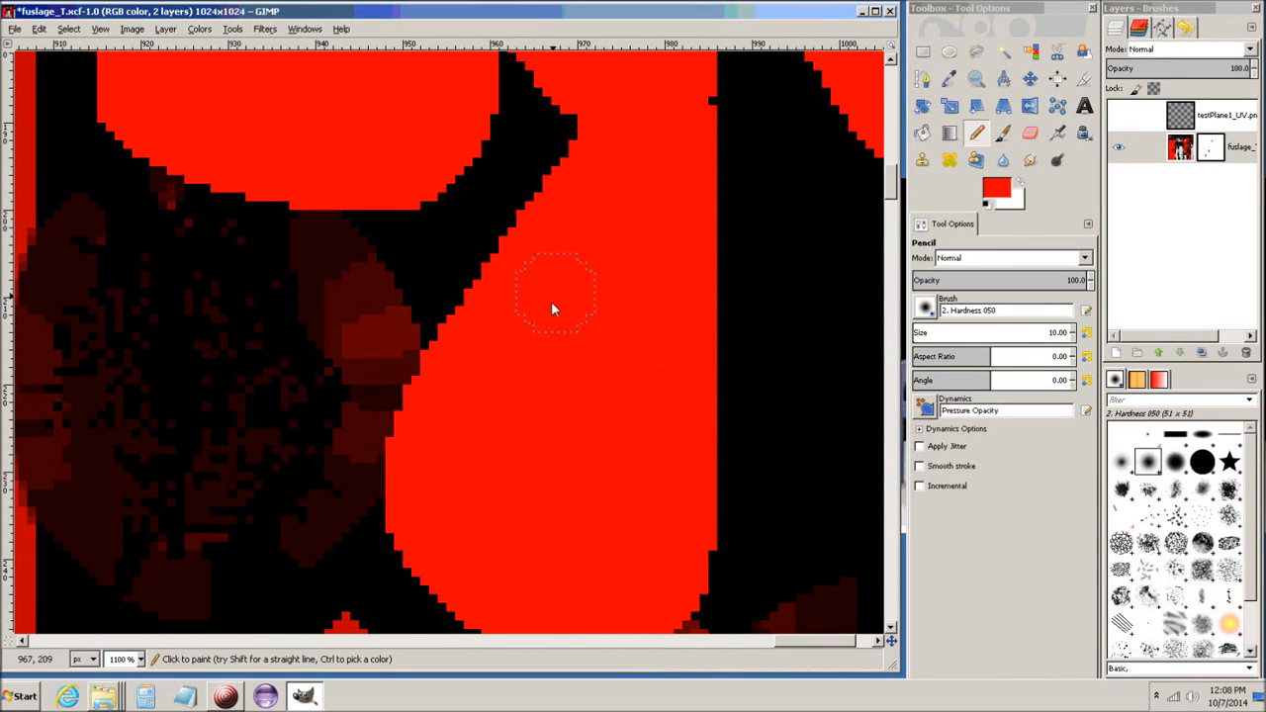
Paint over the rightmost speckled patch of the third cluster, near the texture's right edge, with solid red
{"action": "middle_click_drag", "start_coordinate": [544, 513], "coordinate": [332, 166]}
{"action": "middle_click_drag", "start_coordinate": [395, 334], "coordinate": [328, 220]}
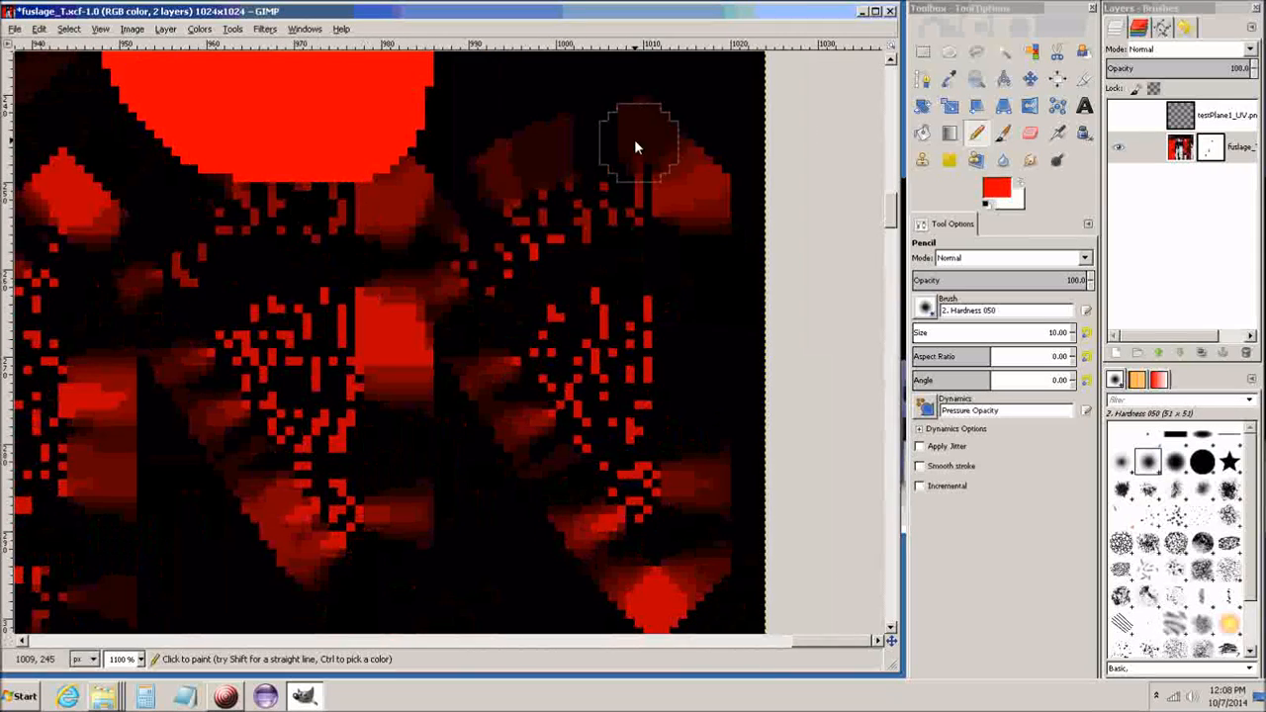
{"action": "mouse_move", "coordinate": [683, 124]}
{"action": "left_mouse_down"}
{"action": "mouse_move", "coordinate": [659, 120]}
{"action": "mouse_move", "coordinate": [481, 209]}
{"action": "mouse_move", "coordinate": [508, 405]}
{"action": "mouse_move", "coordinate": [600, 564]}
{"action": "mouse_move", "coordinate": [721, 565]}
{"action": "mouse_move", "coordinate": [715, 283]}
{"action": "mouse_move", "coordinate": [501, 237]}
{"action": "mouse_move", "coordinate": [597, 486]}
{"action": "mouse_move", "coordinate": [670, 385]}
{"action": "mouse_move", "coordinate": [644, 186]}
{"action": "mouse_move", "coordinate": [637, 427]}
{"action": "mouse_move", "coordinate": [604, 179]}
{"action": "left_mouse_up"}
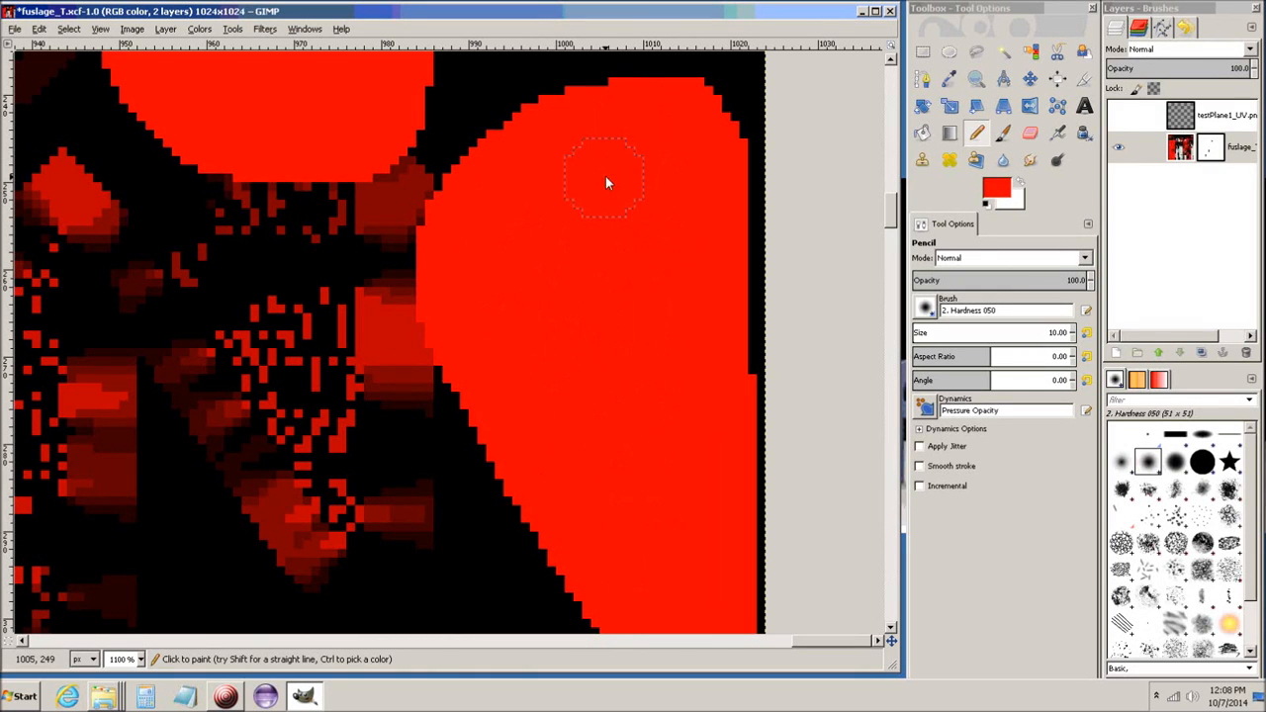
Cover the third cluster's middle and left speckled patches with solid red, including the gaps left inside the outline
{"action": "middle_click_drag", "start_coordinate": [562, 284], "coordinate": [738, 274]}
{"action": "mouse_move", "coordinate": [613, 188]}
{"action": "left_mouse_down"}
{"action": "mouse_move", "coordinate": [525, 175]}
{"action": "mouse_move", "coordinate": [379, 192]}
{"action": "mouse_move", "coordinate": [339, 327]}
{"action": "mouse_move", "coordinate": [457, 522]}
{"action": "mouse_move", "coordinate": [593, 633]}
{"action": "mouse_move", "coordinate": [610, 478]}
{"action": "mouse_move", "coordinate": [519, 166]}
{"action": "mouse_move", "coordinate": [359, 339]}
{"action": "mouse_move", "coordinate": [571, 531]}
{"action": "mouse_move", "coordinate": [528, 217]}
{"action": "mouse_move", "coordinate": [472, 432]}
{"action": "mouse_move", "coordinate": [452, 198]}
{"action": "mouse_move", "coordinate": [452, 438]}
{"action": "left_mouse_up"}
{"action": "mouse_move", "coordinate": [452, 438]}
{"action": "middle_mouse_down"}
{"action": "mouse_move", "coordinate": [656, 274]}
{"action": "mouse_move", "coordinate": [710, 275]}
{"action": "middle_mouse_up"}
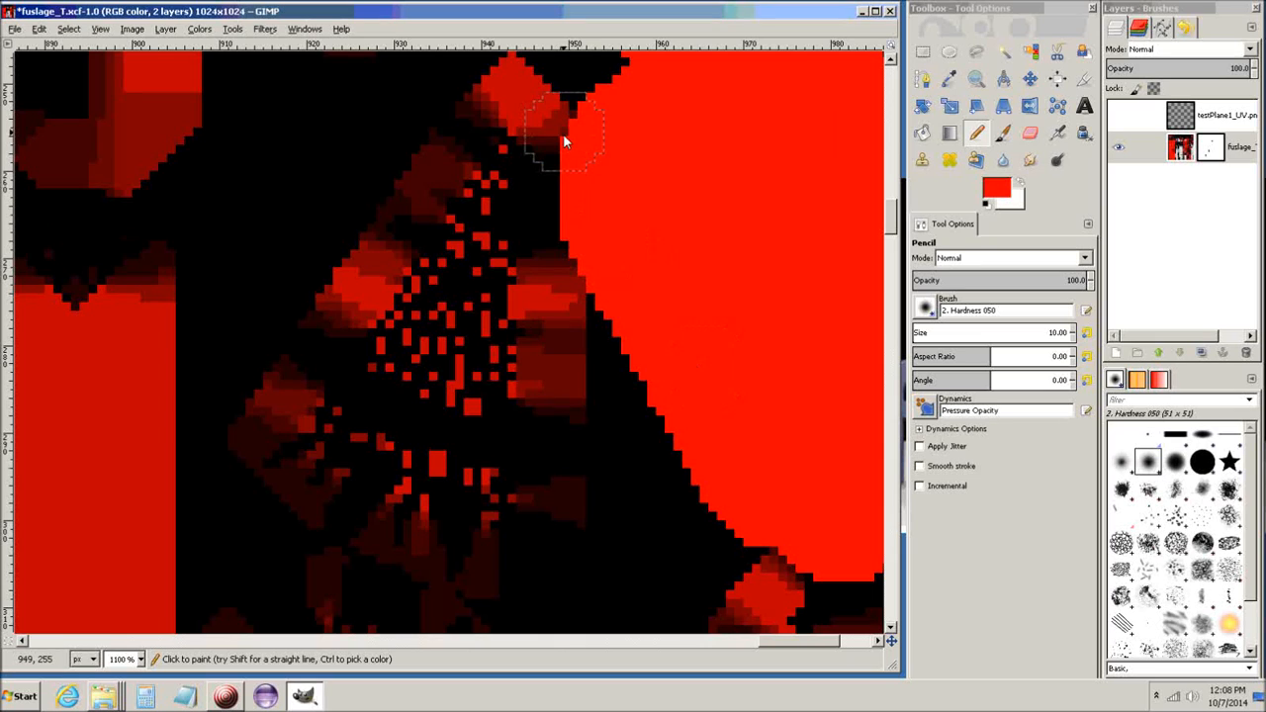
{"action": "mouse_move", "coordinate": [563, 133]}
{"action": "left_mouse_down"}
{"action": "mouse_move", "coordinate": [523, 96]}
{"action": "mouse_move", "coordinate": [337, 299]}
{"action": "mouse_move", "coordinate": [286, 550]}
{"action": "mouse_move", "coordinate": [465, 613]}
{"action": "mouse_move", "coordinate": [578, 481]}
{"action": "mouse_move", "coordinate": [586, 227]}
{"action": "mouse_move", "coordinate": [511, 489]}
{"action": "mouse_move", "coordinate": [521, 599]}
{"action": "left_mouse_up"}
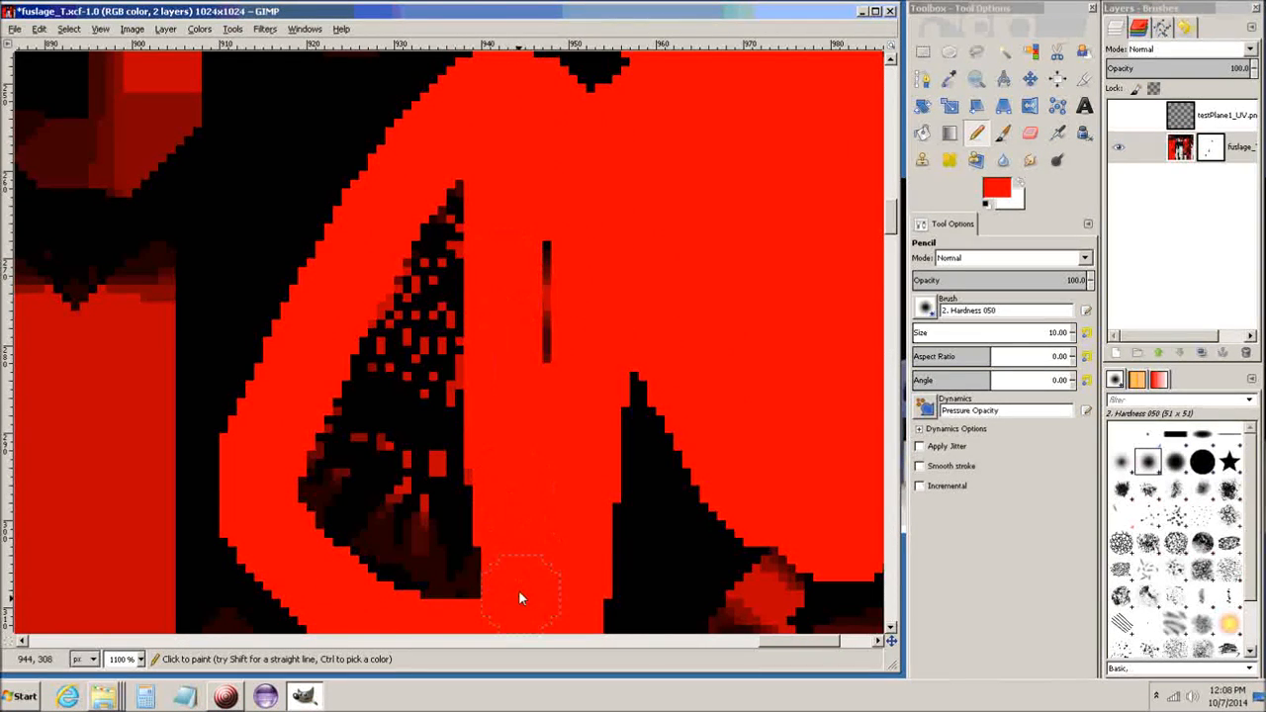
{"action": "mouse_move", "coordinate": [526, 200]}
{"action": "left_mouse_down"}
{"action": "mouse_move", "coordinate": [342, 457]}
{"action": "mouse_move", "coordinate": [379, 294]}
{"action": "mouse_move", "coordinate": [389, 543]}
{"action": "mouse_move", "coordinate": [463, 449]}
{"action": "left_mouse_up"}
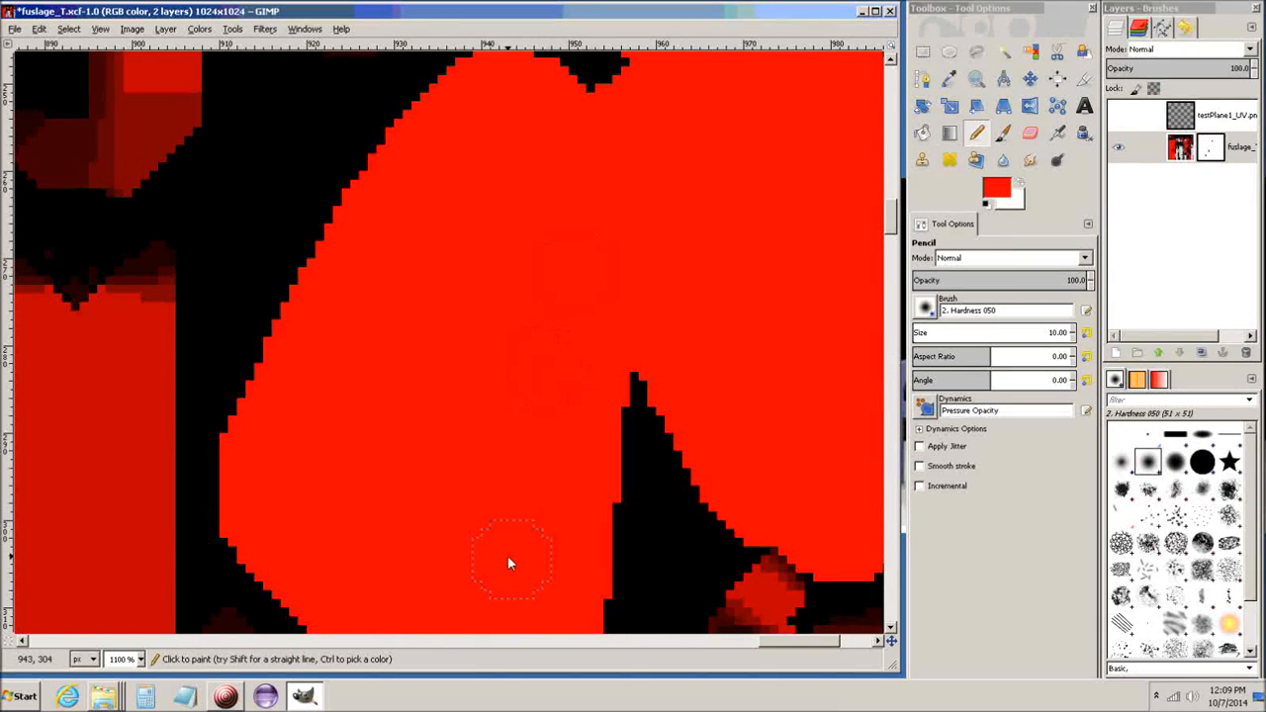
Paint the third cluster's lower speckled patch, just above the white shapes, solid red
{"action": "middle_click_drag", "start_coordinate": [508, 556], "coordinate": [254, 136], "text": "ctrl"}
{"action": "middle_click_drag", "start_coordinate": [569, 330], "coordinate": [687, 286], "text": "ctrl"}
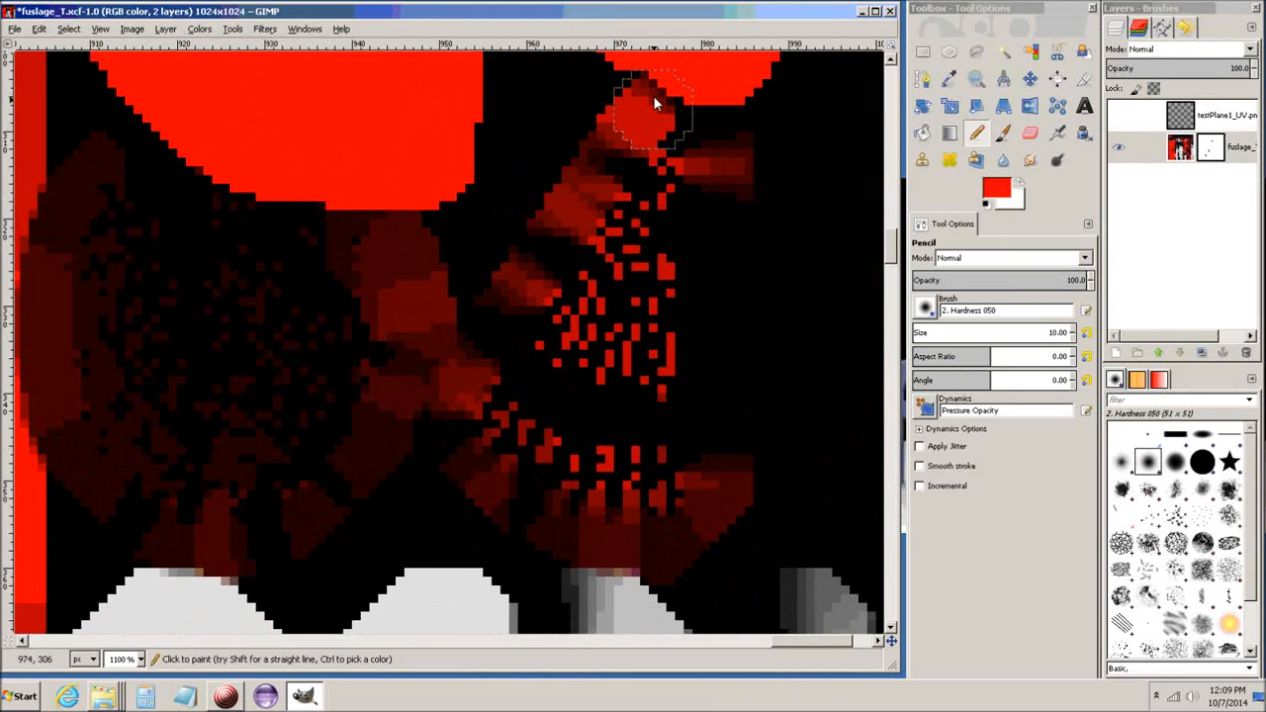
{"action": "mouse_move", "coordinate": [652, 94]}
{"action": "left_mouse_down"}
{"action": "mouse_move", "coordinate": [457, 414]}
{"action": "mouse_move", "coordinate": [576, 537]}
{"action": "mouse_move", "coordinate": [654, 543]}
{"action": "mouse_move", "coordinate": [745, 389]}
{"action": "mouse_move", "coordinate": [746, 123]}
{"action": "mouse_move", "coordinate": [695, 392]}
{"action": "mouse_move", "coordinate": [602, 461]}
{"action": "mouse_move", "coordinate": [537, 362]}
{"action": "mouse_move", "coordinate": [659, 105]}
{"action": "mouse_move", "coordinate": [643, 387]}
{"action": "left_mouse_up"}
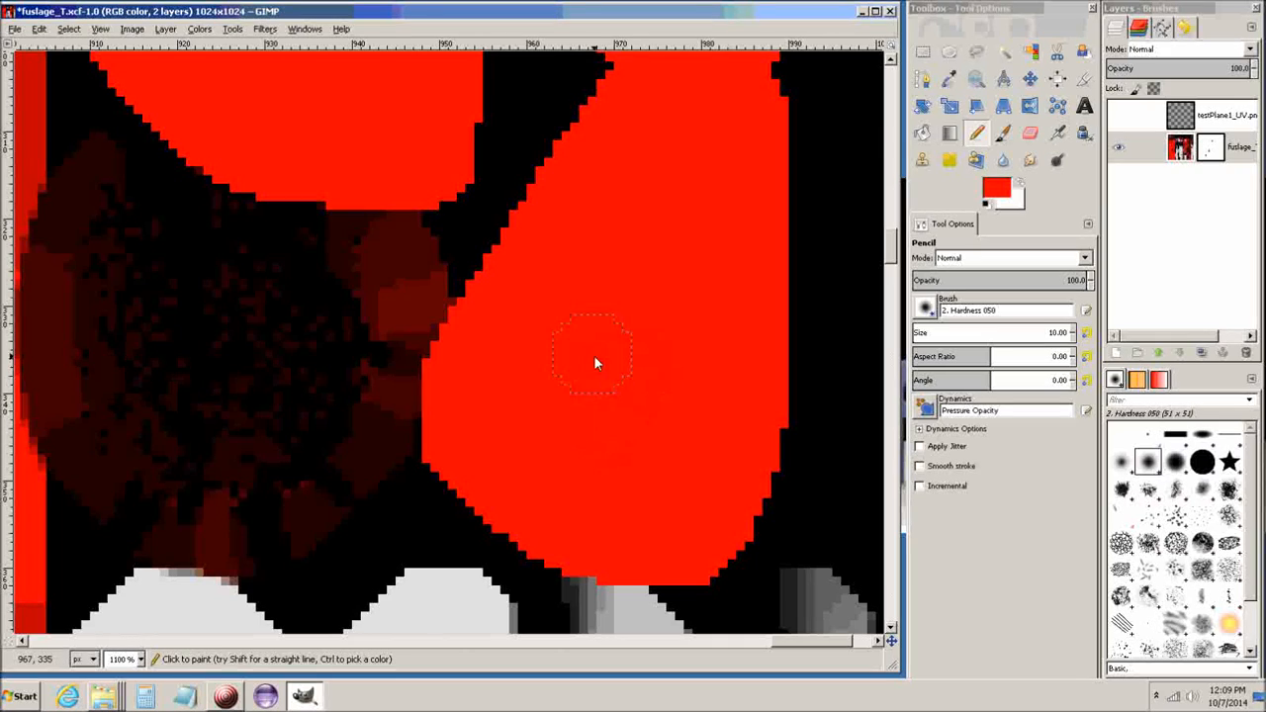
Check the repainted red clusters against the whole texture and save the image as fuslage_T.xcf
{"action": "scroll", "coordinate": [577, 332], "scroll_direction": "down", "scroll_amount": 6, "text": "ctrl"}
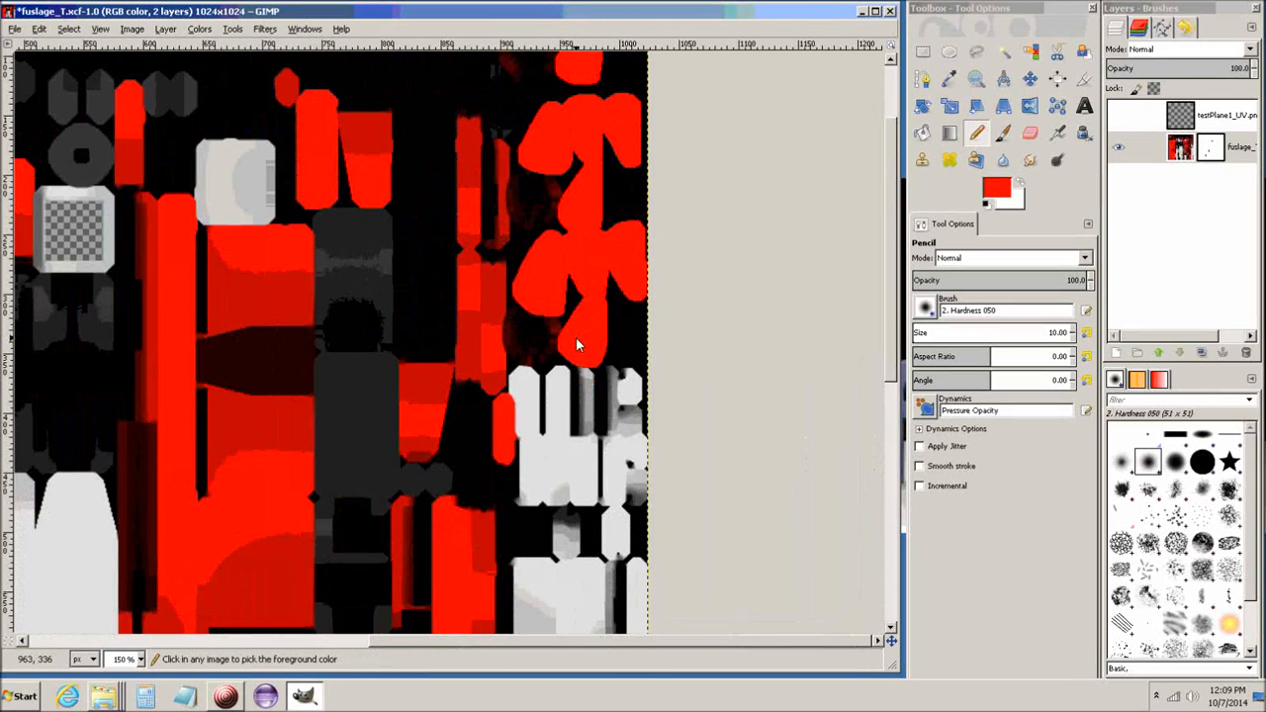
{"action": "middle_click_drag", "start_coordinate": [545, 269], "coordinate": [510, 466]}
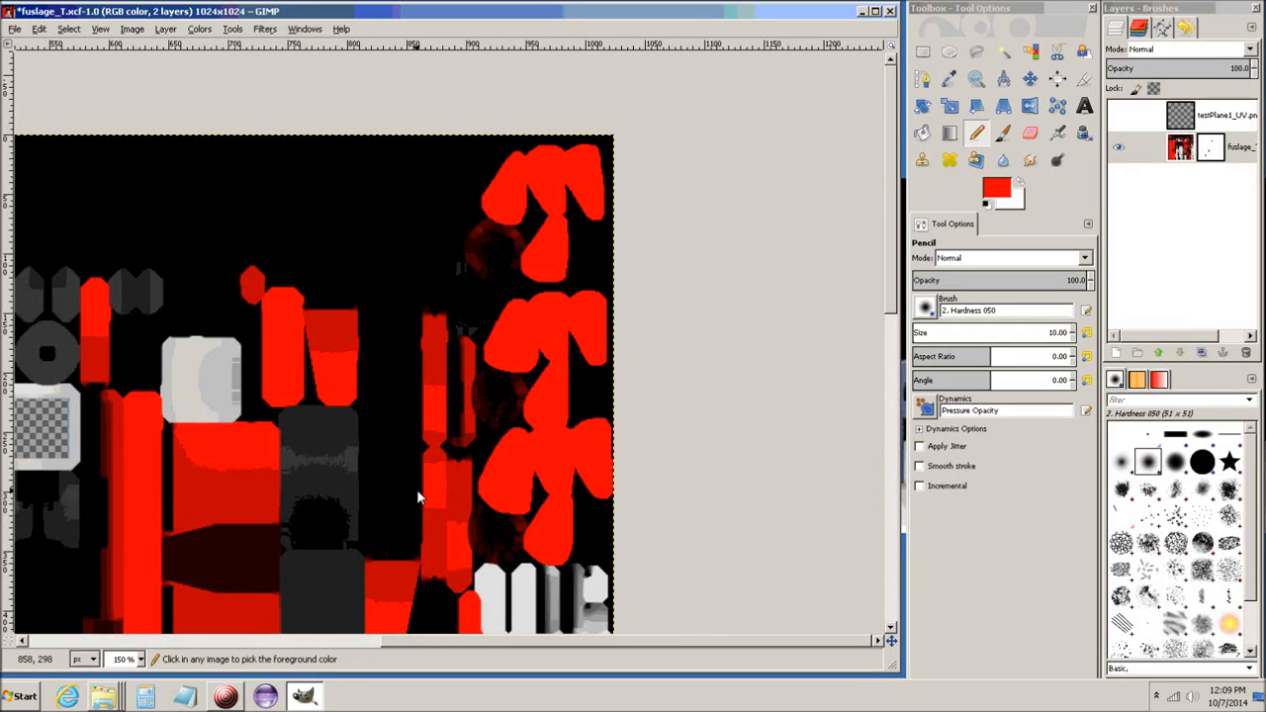
{"action": "mouse_move", "coordinate": [418, 498]}
{"action": "middle_mouse_down"}
{"action": "mouse_move", "coordinate": [579, 387]}
{"action": "mouse_move", "coordinate": [557, 444]}
{"action": "middle_mouse_up"}
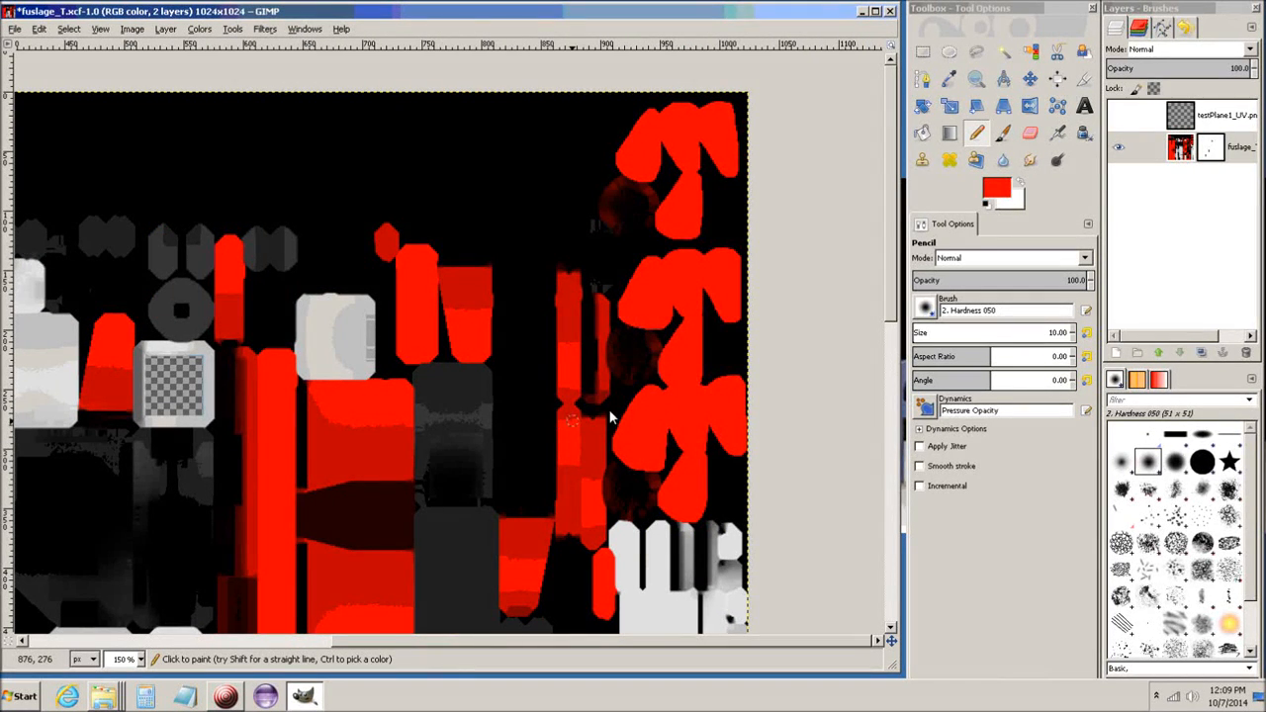
{"action": "scroll", "coordinate": [382, 283], "scroll_direction": "down", "scroll_amount": 2, "text": "ctrl"}
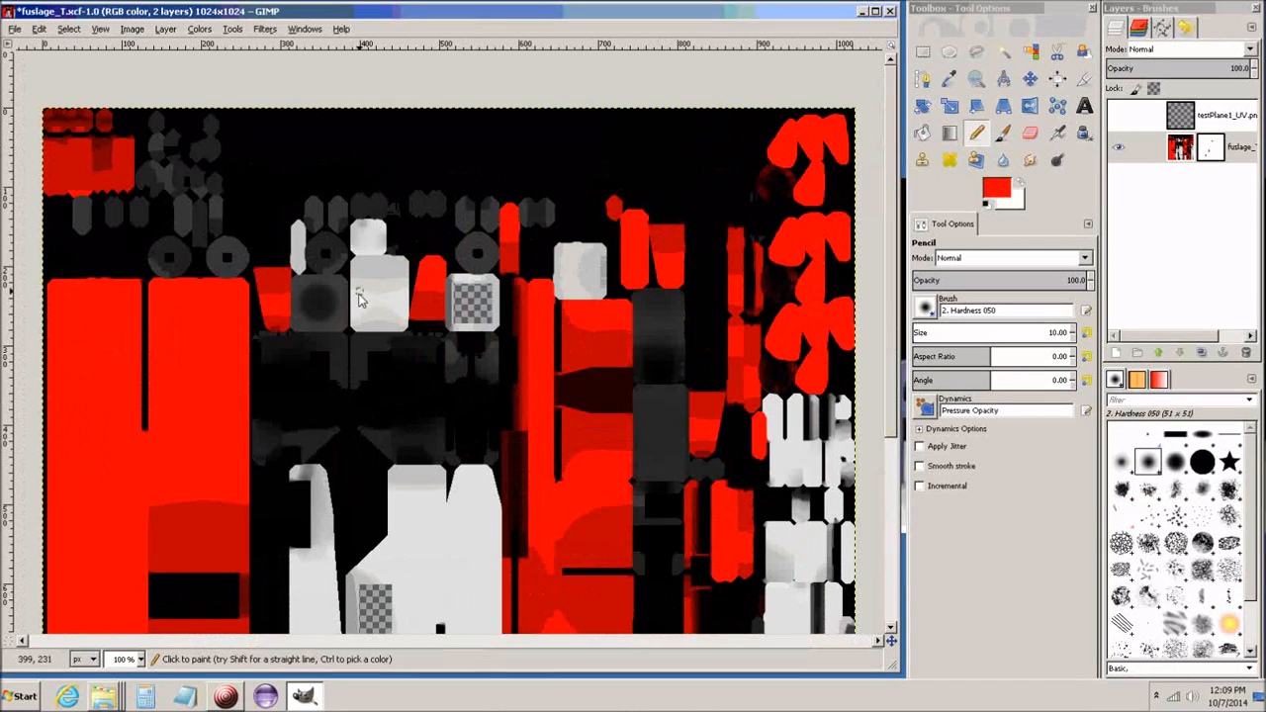
{"action": "left_click", "coordinate": [14, 29]}
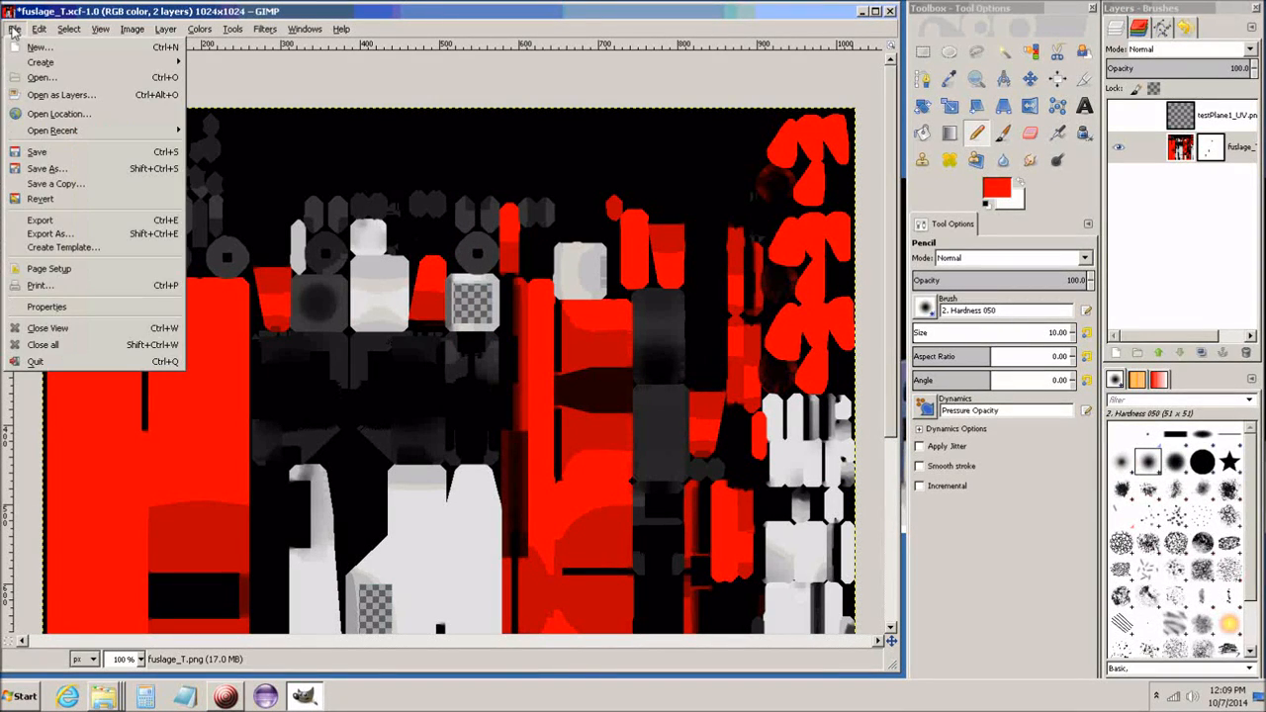
{"action": "left_click", "coordinate": [38, 151]}
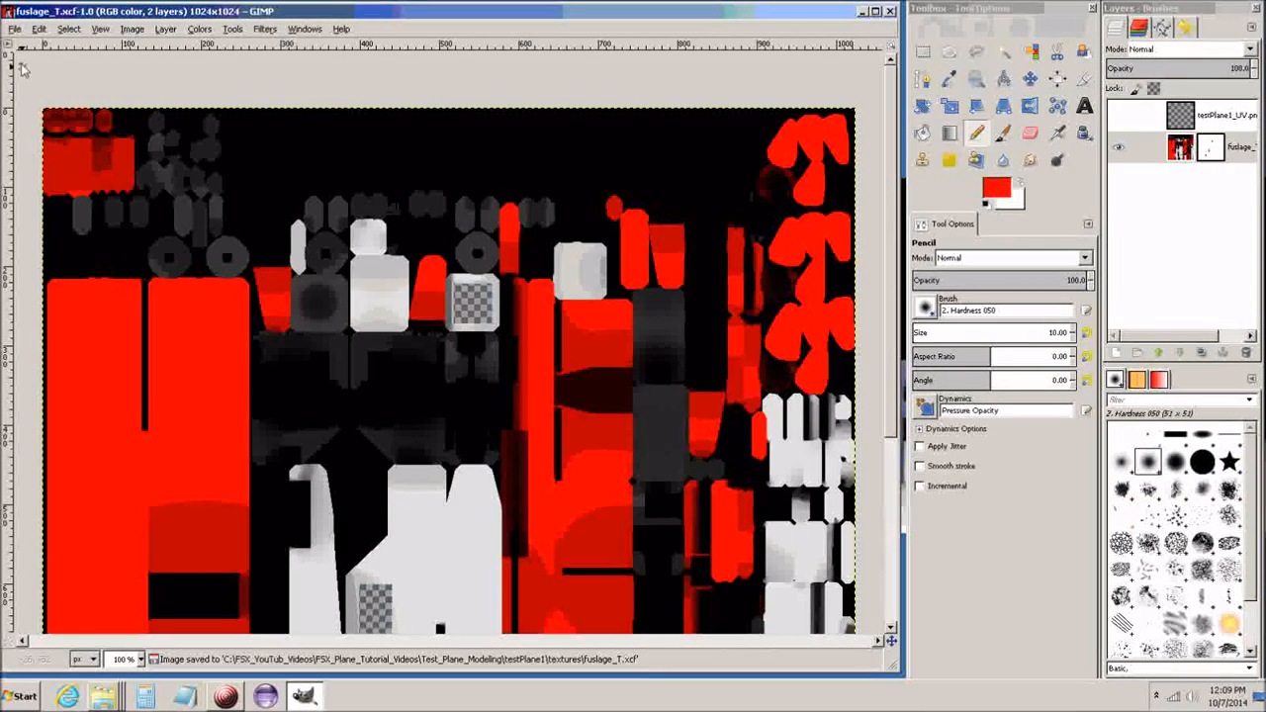
Export the texture as fuslage_T.psd in the textures folder, replacing the existing file
{"action": "left_click", "coordinate": [14, 28]}
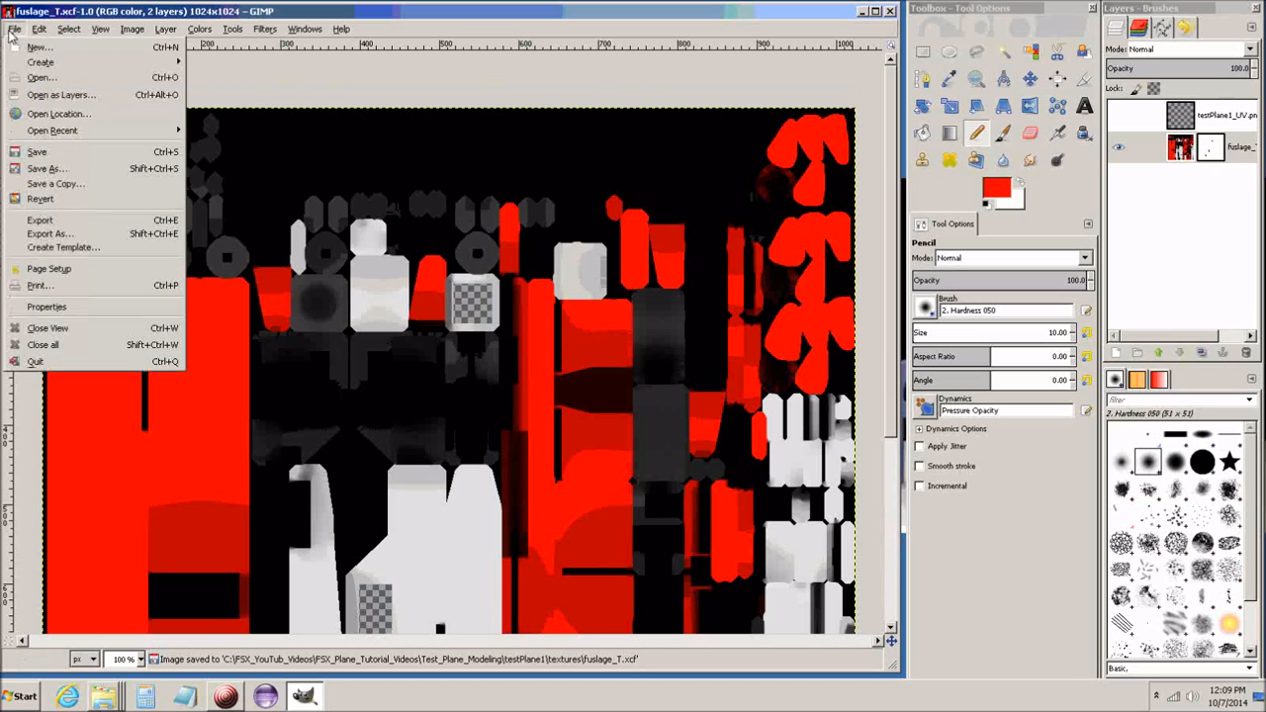
{"action": "left_click", "coordinate": [44, 234]}
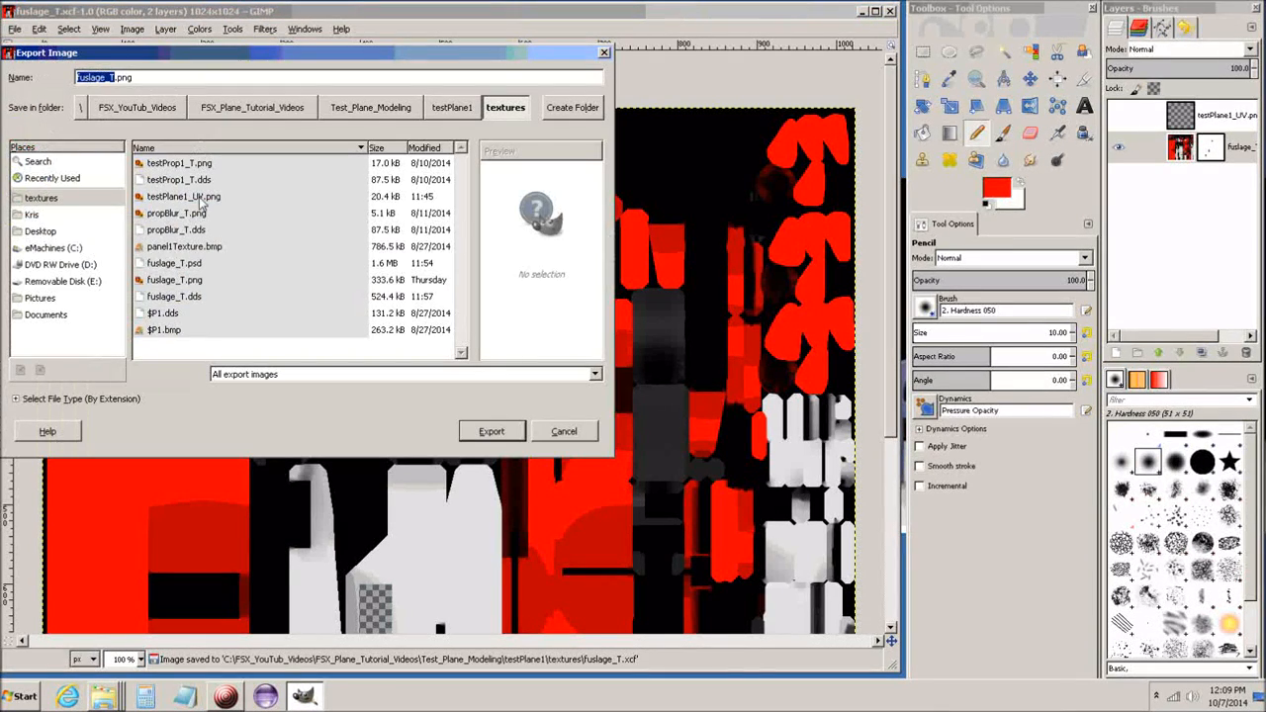
{"action": "left_click", "coordinate": [158, 264]}
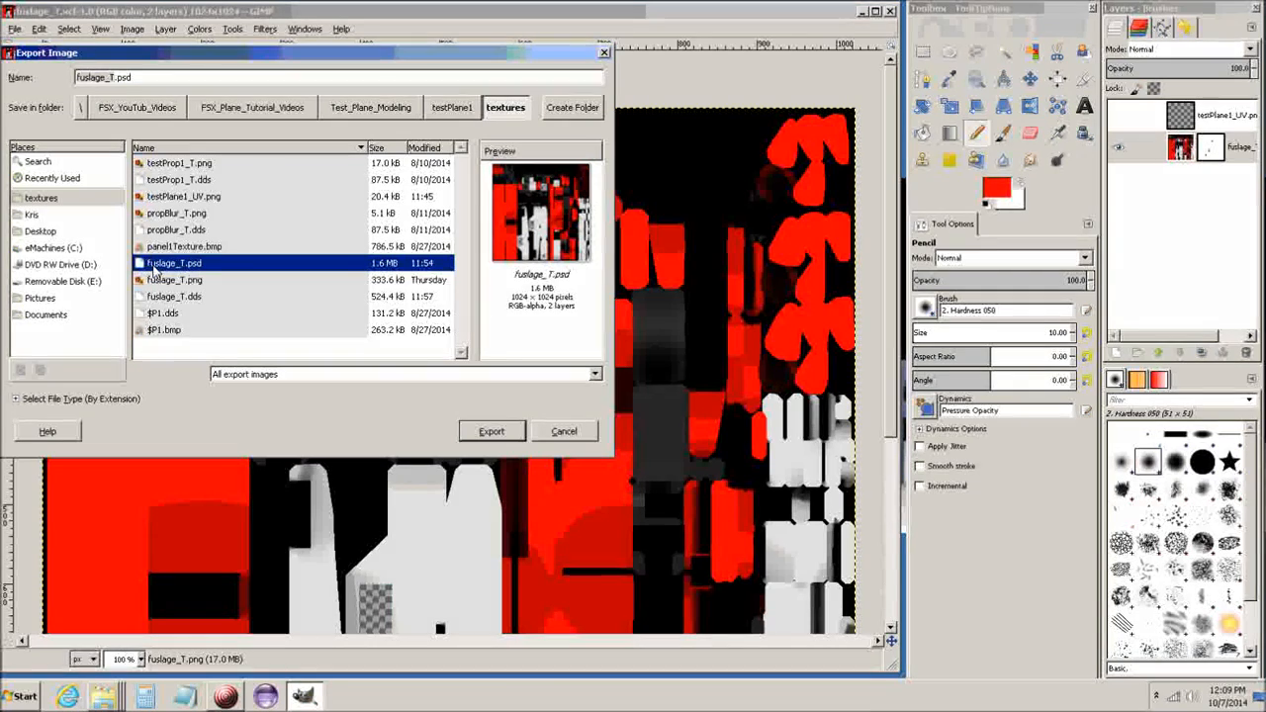
{"action": "left_click", "coordinate": [494, 436]}
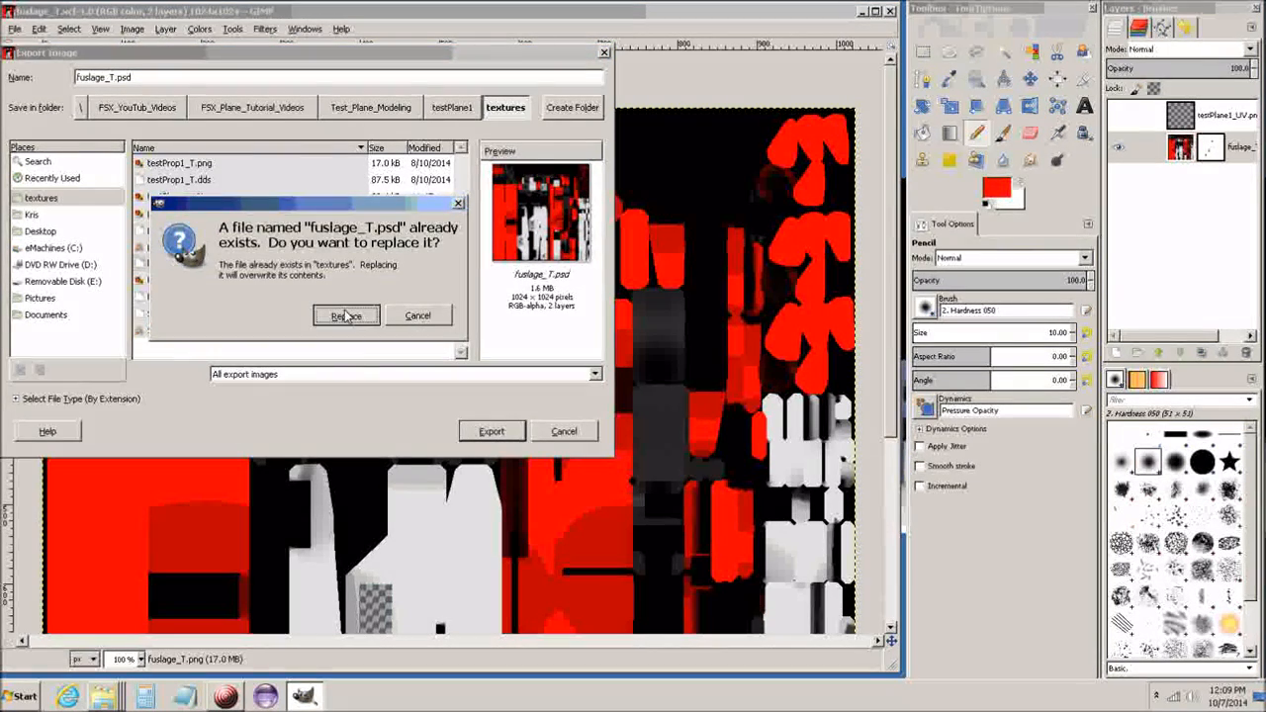
{"action": "left_click", "coordinate": [344, 315]}
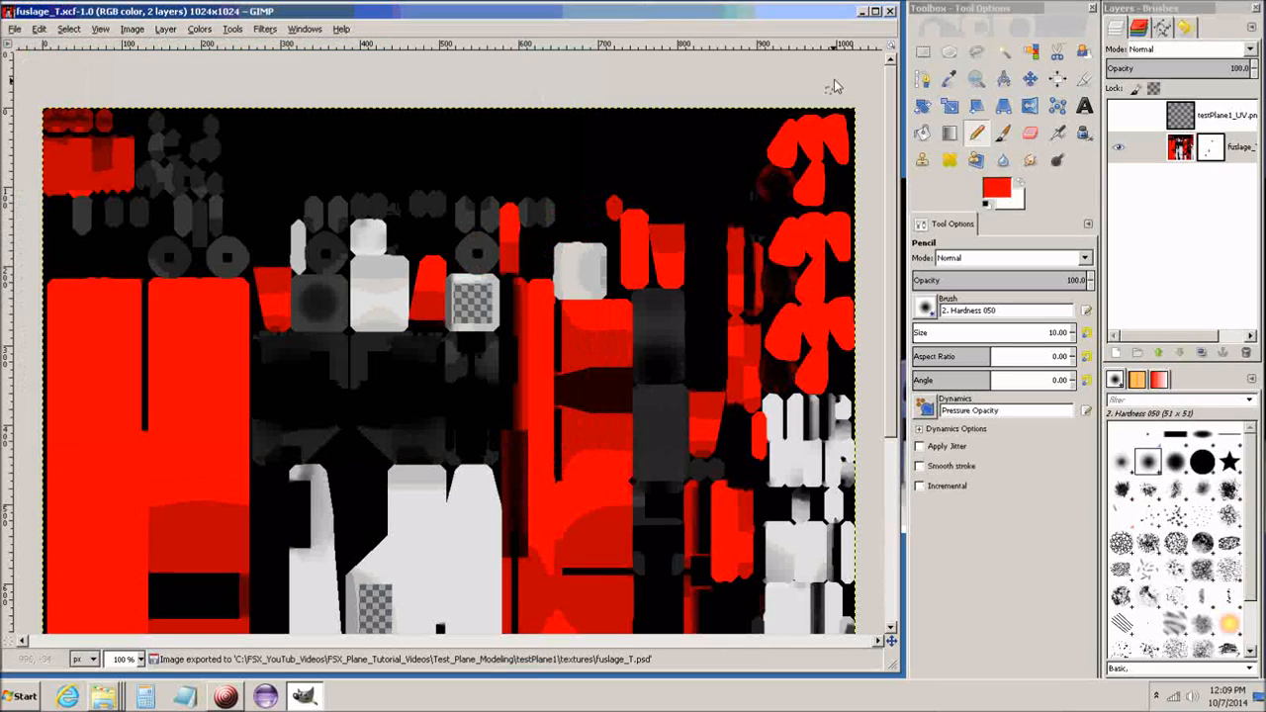
Close GIMP and open Image Tool from the desktop
{"action": "left_click", "coordinate": [891, 11]}
{"action": "left_click", "coordinate": [891, 11]}
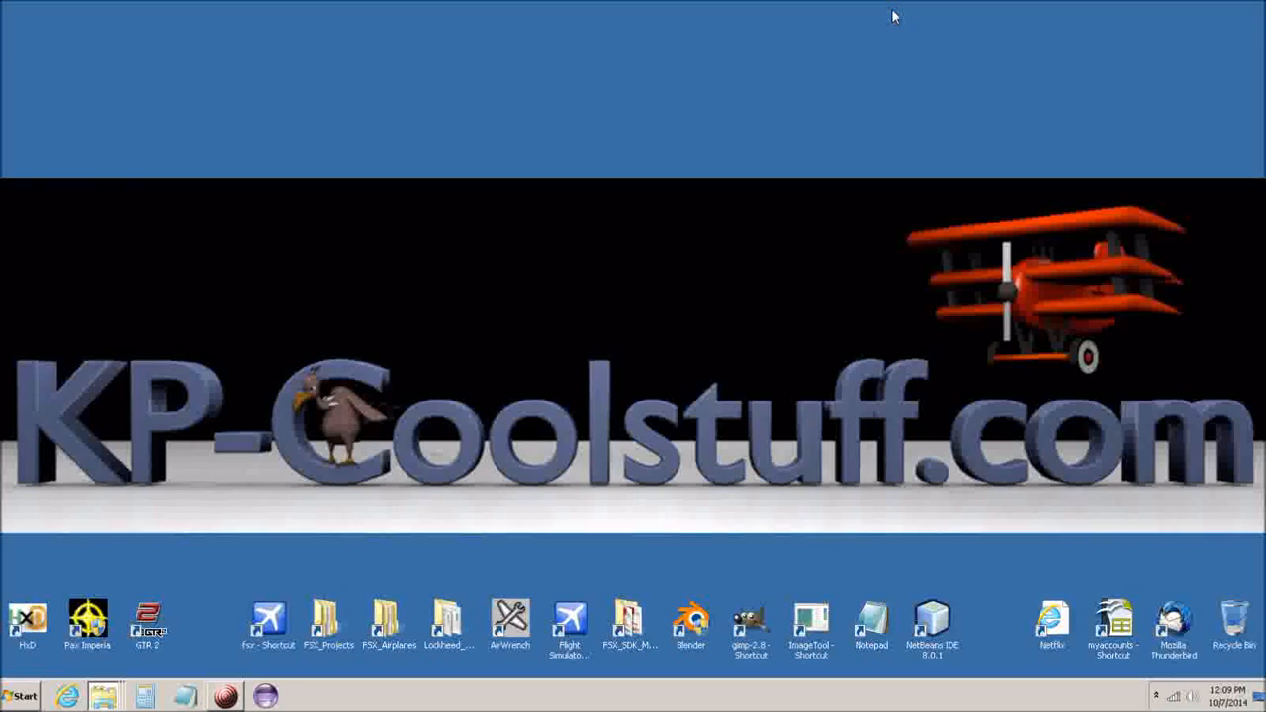
{"action": "double_click", "coordinate": [811, 624]}
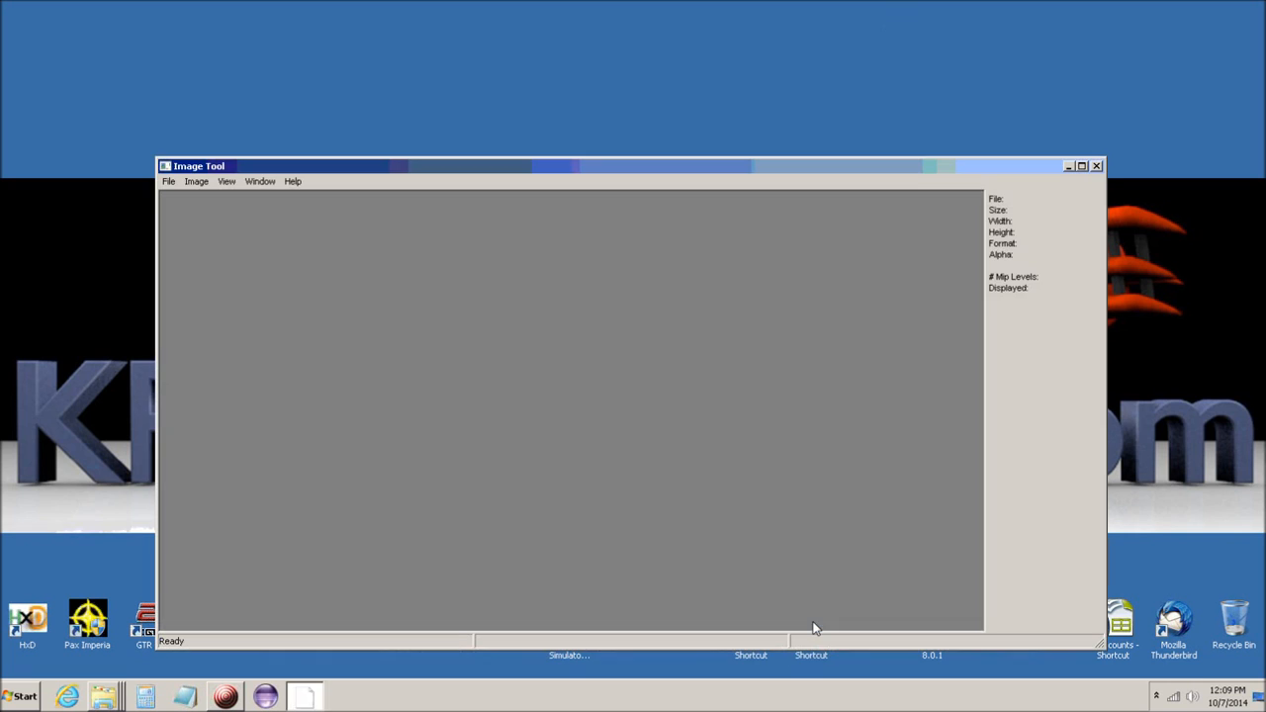
Open fuslage_T.psd from the testPlane1 textures folder and convert the image to the DXT1 format
{"action": "left_click", "coordinate": [169, 182]}
{"action": "left_click", "coordinate": [174, 197]}
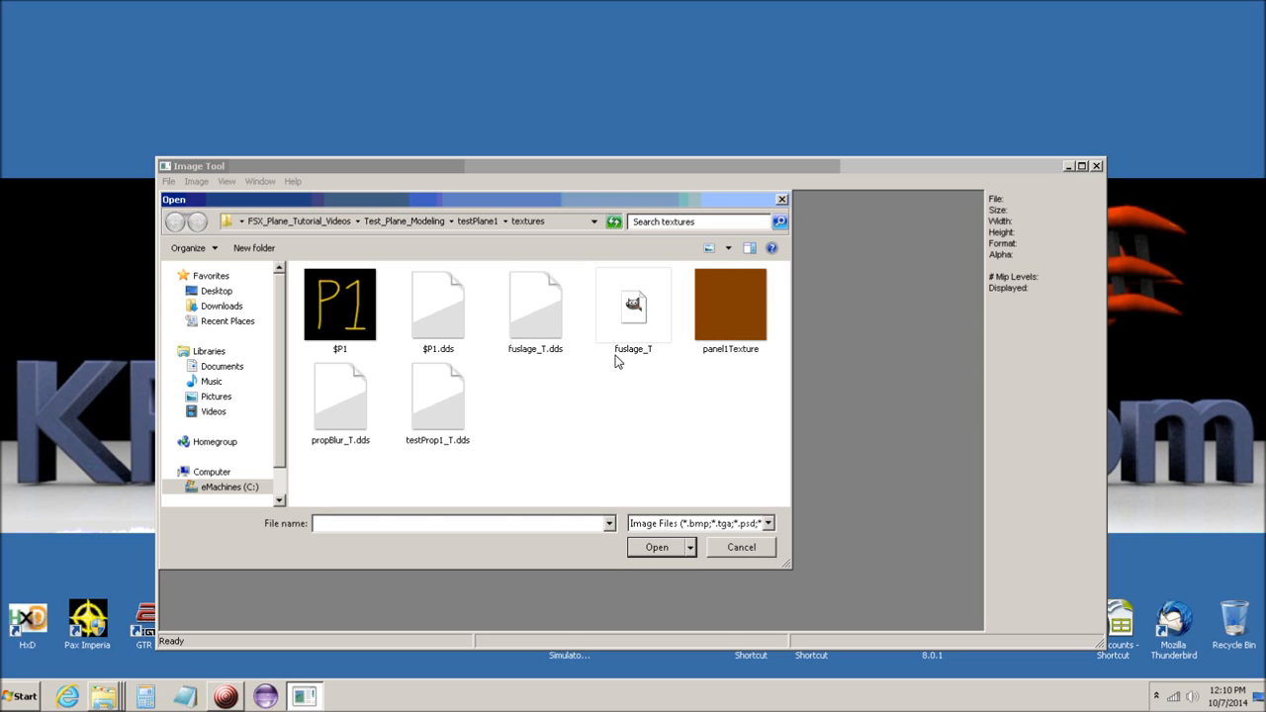
{"action": "left_click", "coordinate": [634, 309]}
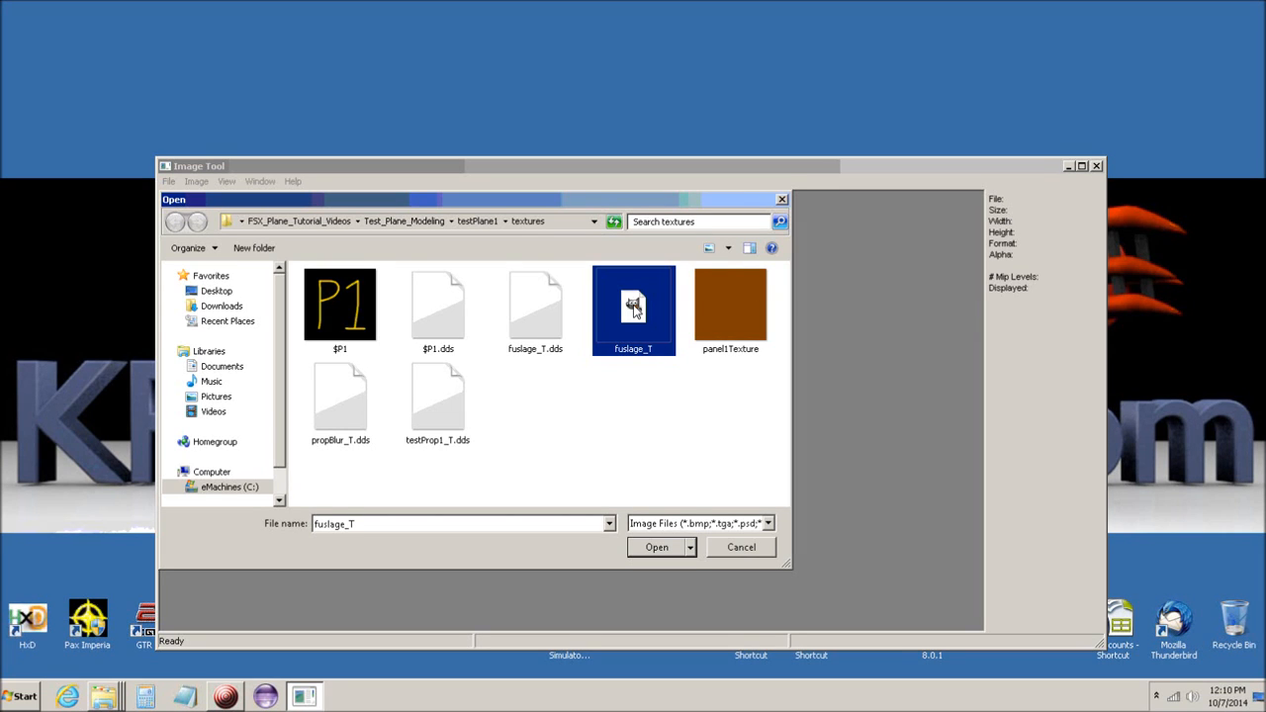
{"action": "left_click", "coordinate": [660, 547]}
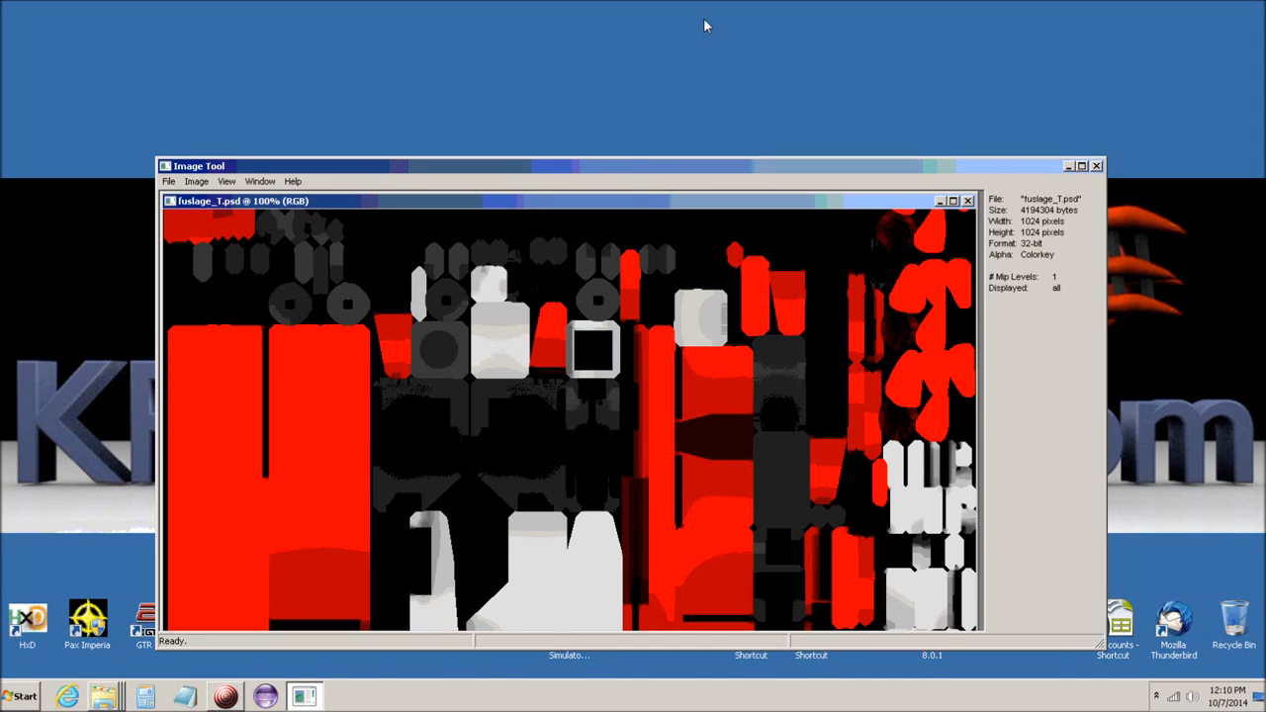
{"action": "left_click_drag", "start_coordinate": [634, 169], "coordinate": [705, 19]}
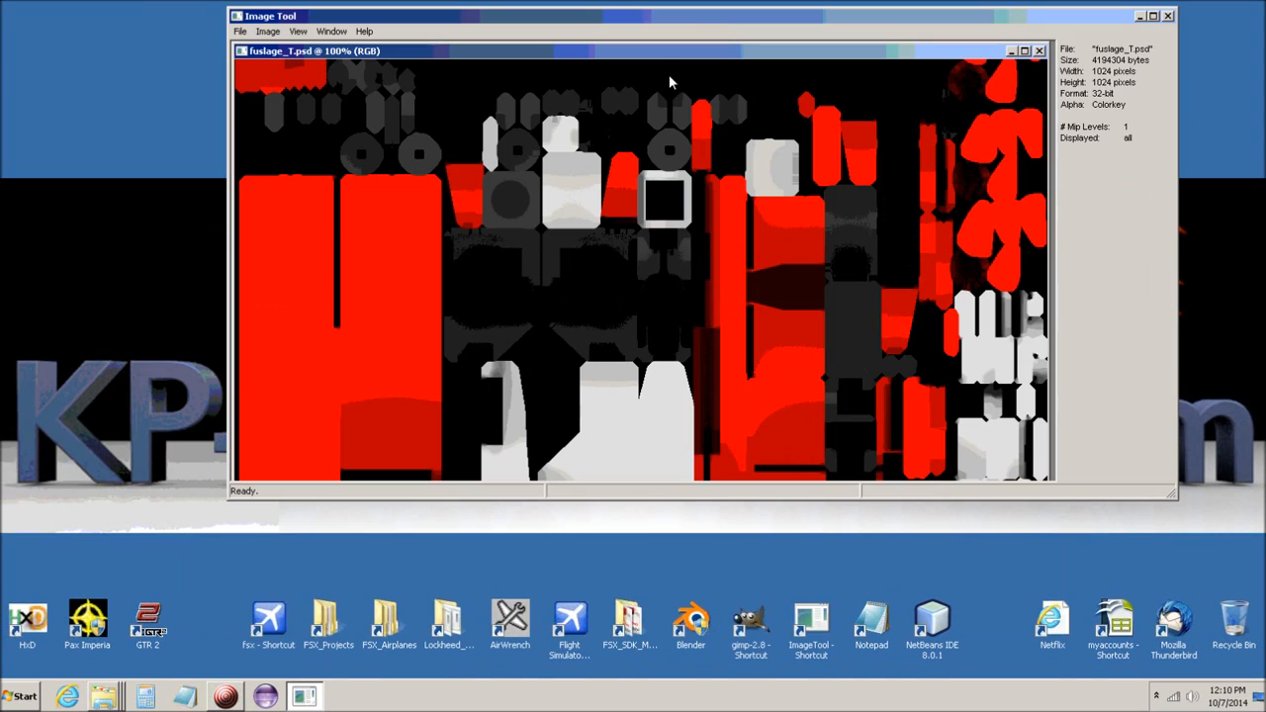
{"action": "left_click", "coordinate": [268, 32]}
{"action": "mouse_move", "coordinate": [273, 49]}
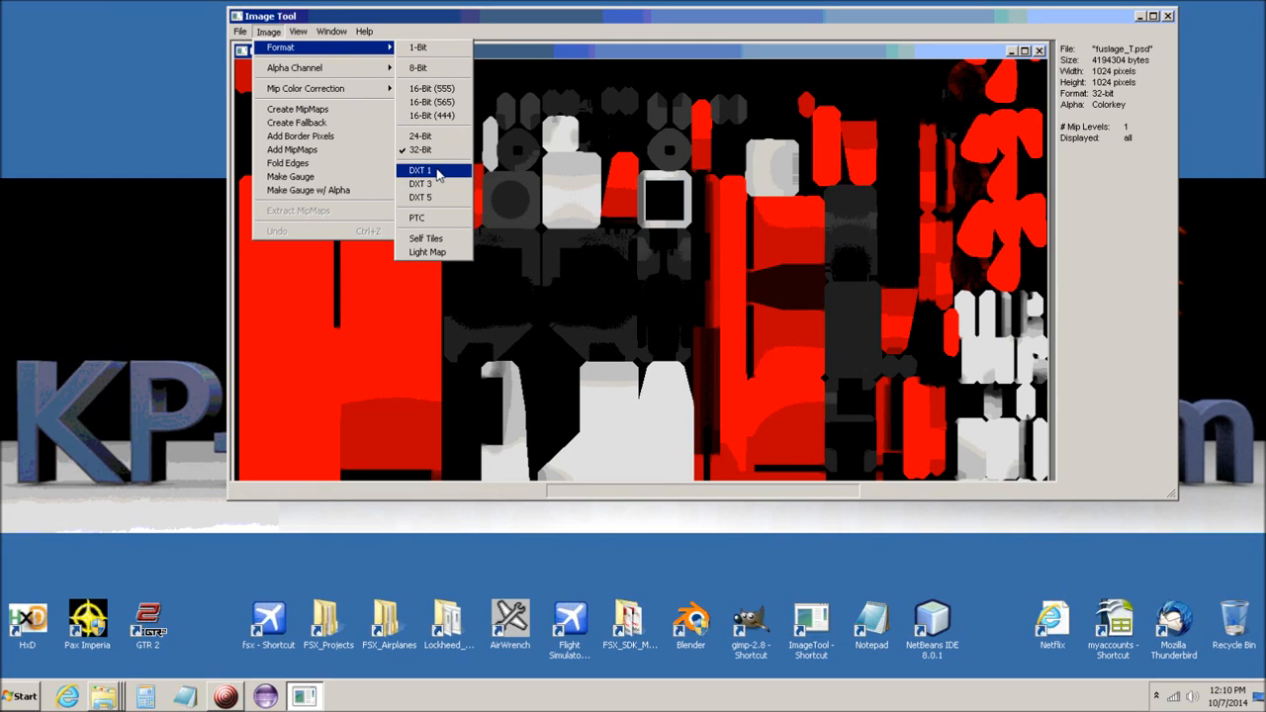
{"action": "left_click", "coordinate": [420, 170]}
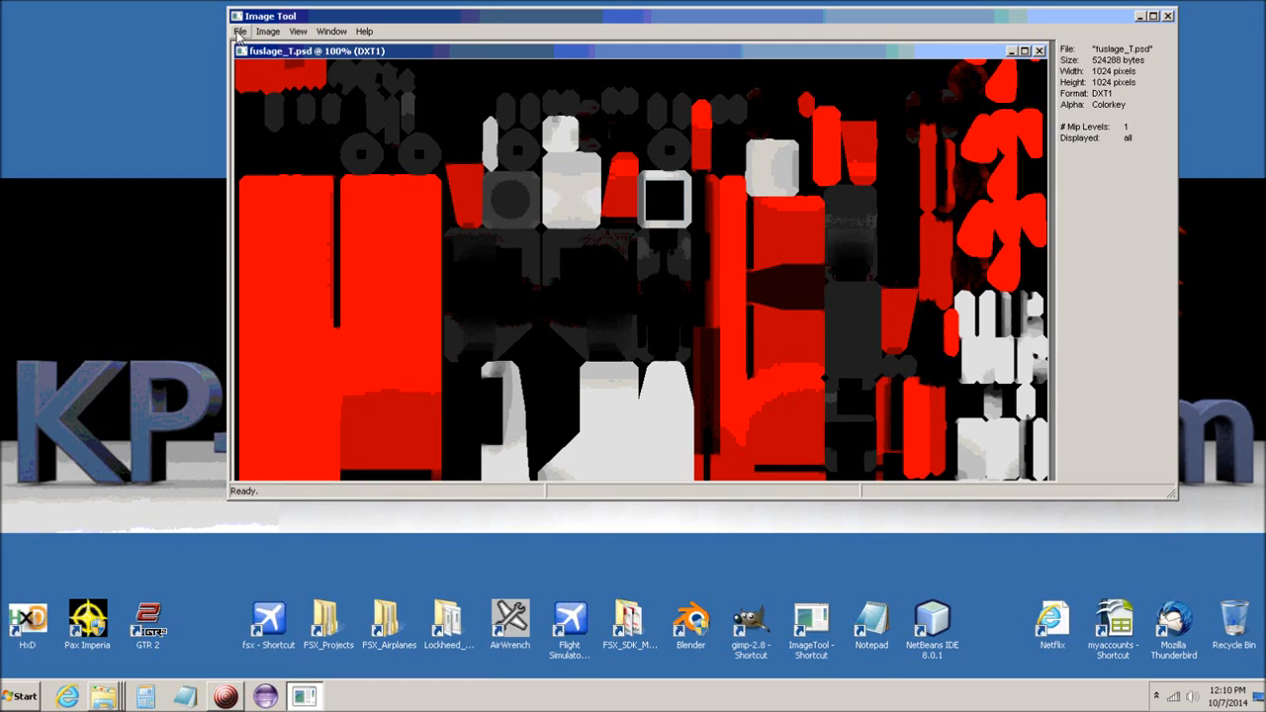
Save the converted image as fuslage_T.dds in the textures folder, replacing the existing file, and close Image Tool
{"action": "left_click", "coordinate": [239, 32]}
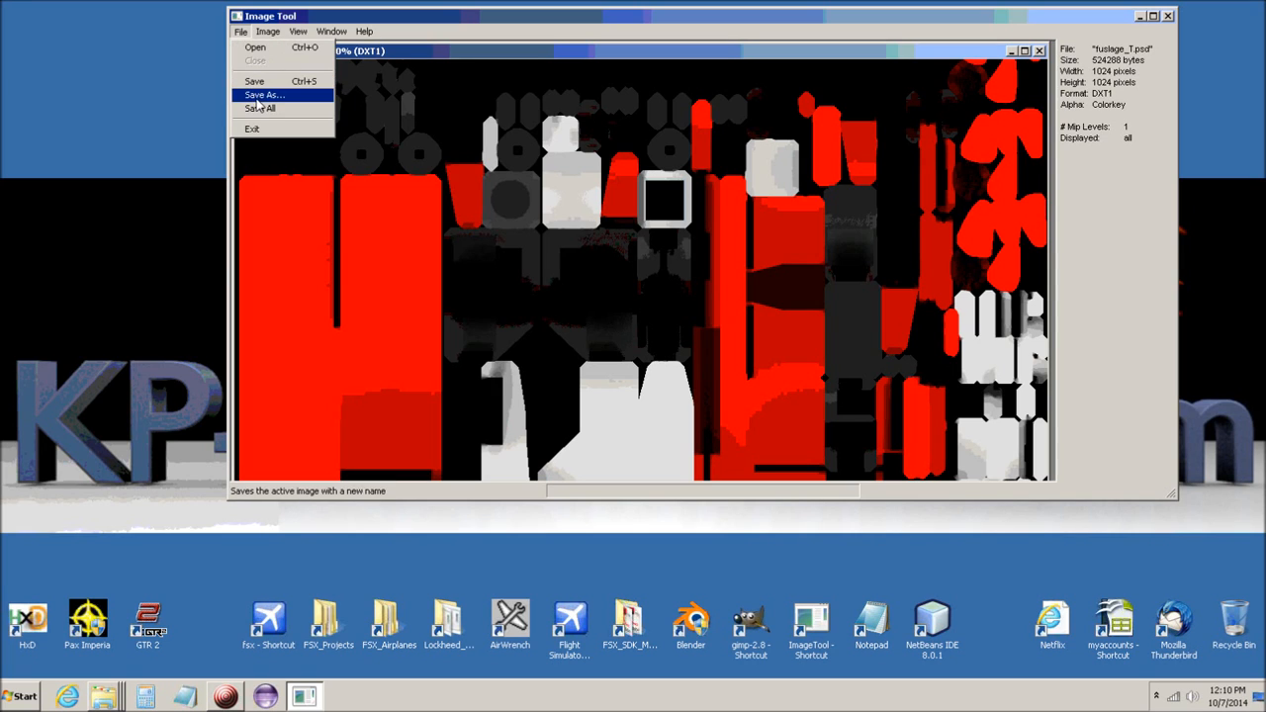
{"action": "left_click", "coordinate": [259, 95]}
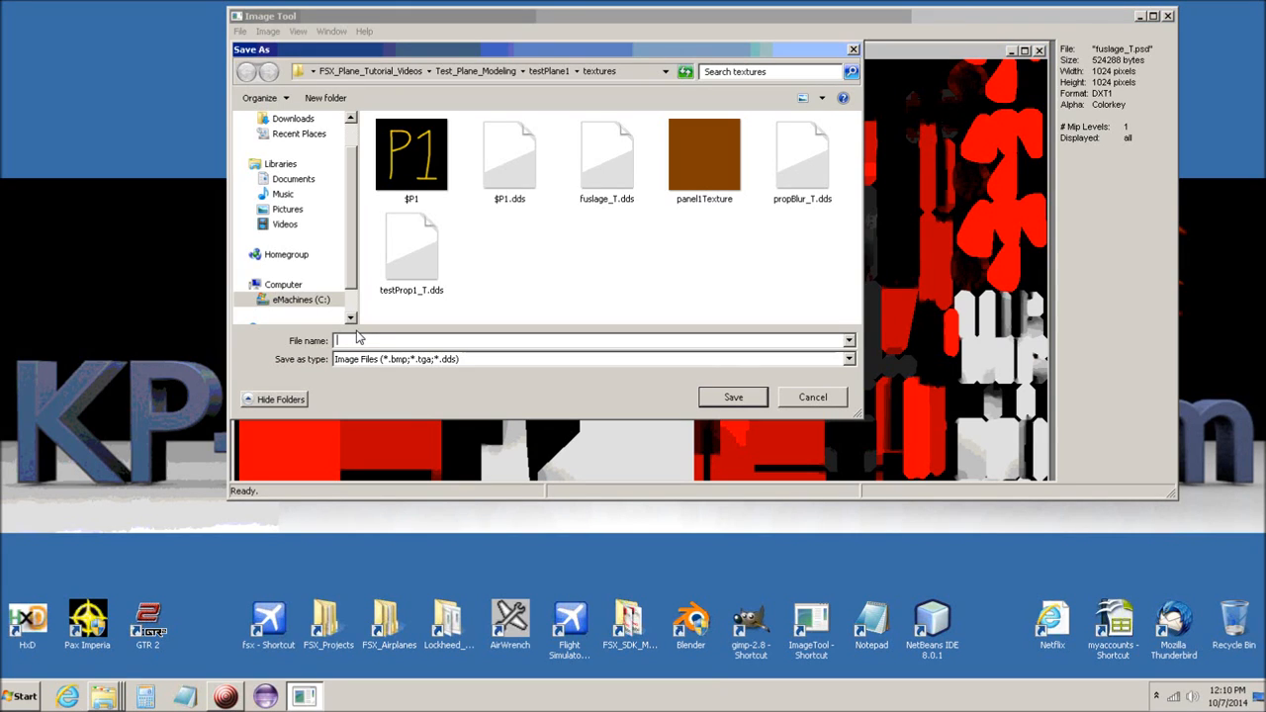
{"action": "type", "text": "fuslag"}
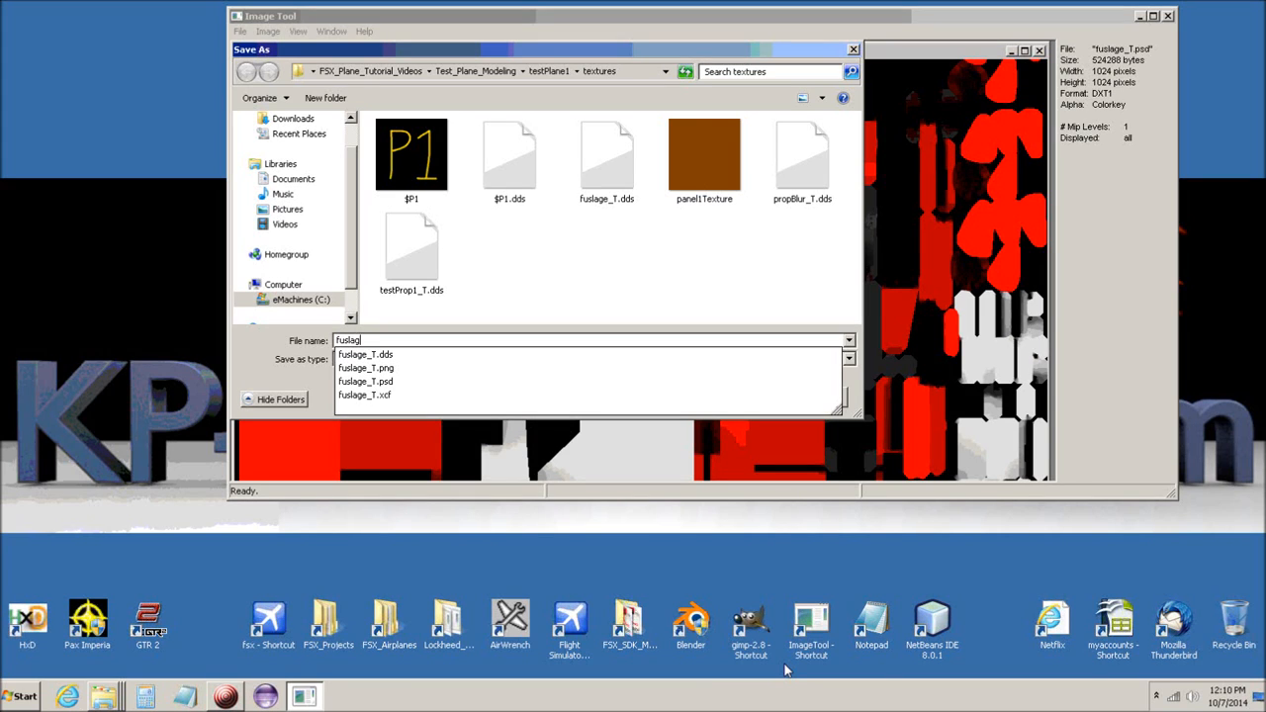
{"action": "type", "text": "e_T.dds"}
{"action": "key", "text": "Return"}
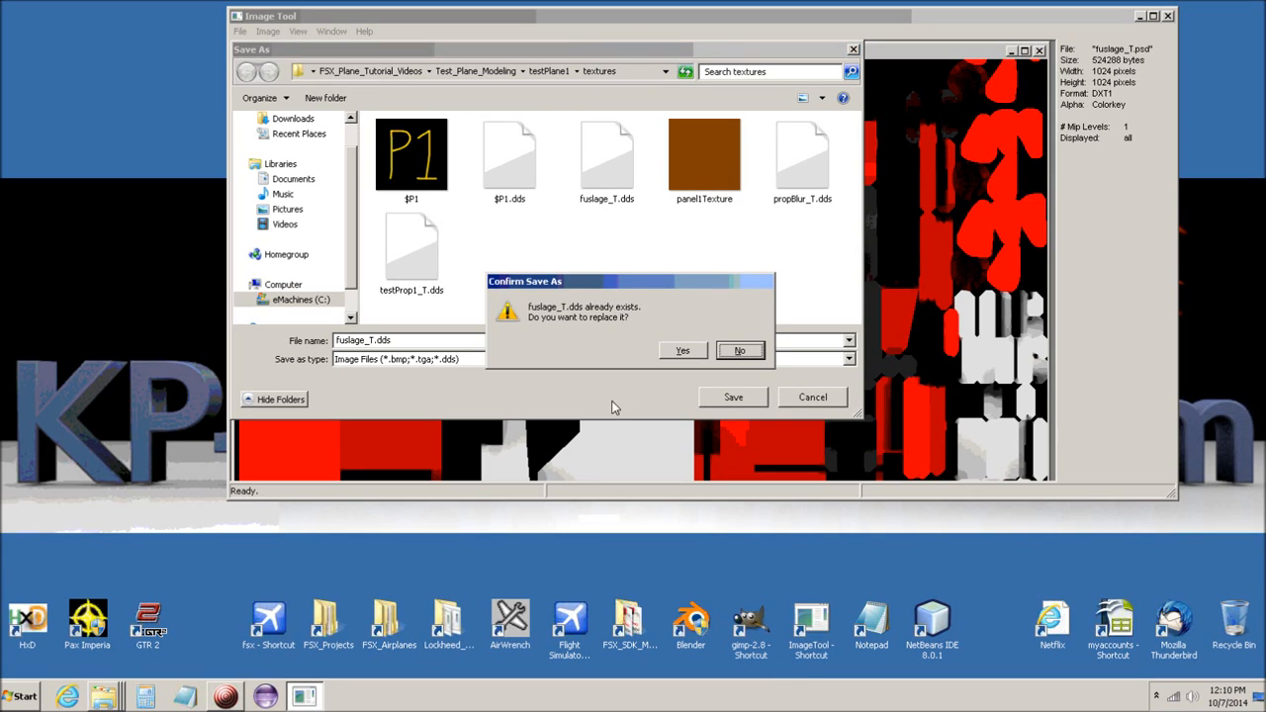
{"action": "left_click", "coordinate": [682, 351]}
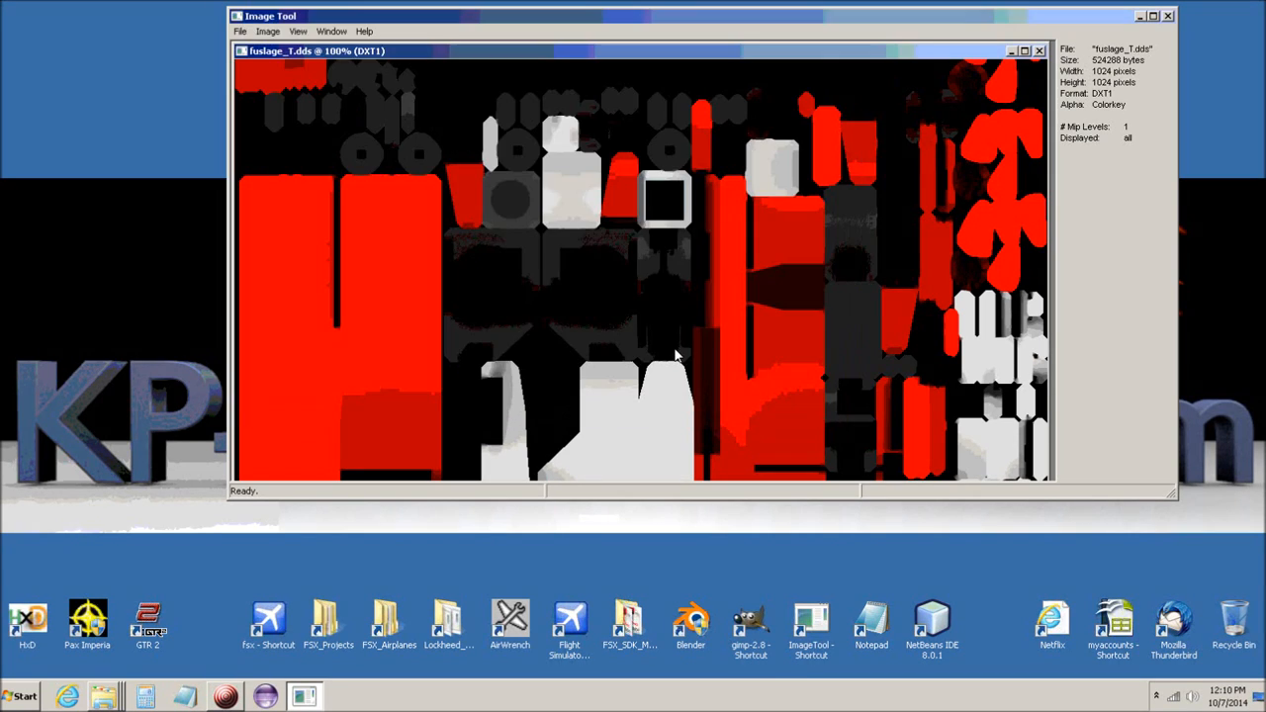
{"action": "left_click", "coordinate": [1038, 50]}
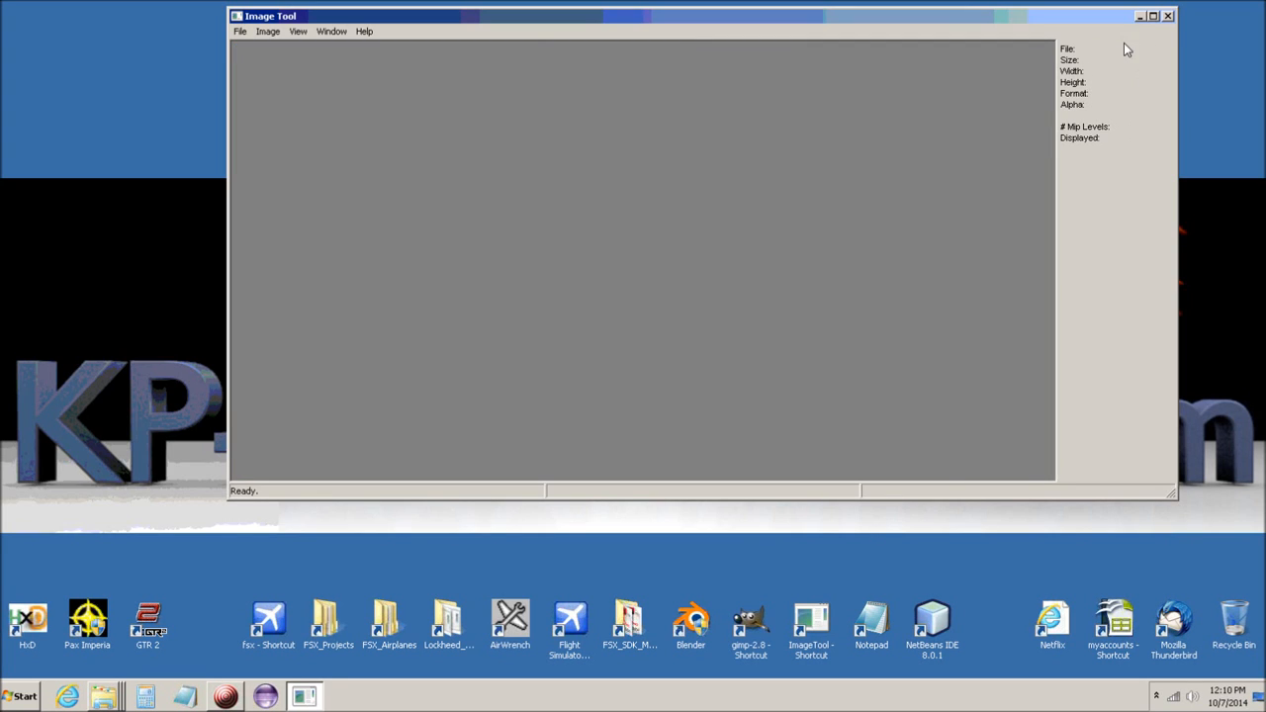
{"action": "left_click", "coordinate": [1168, 17]}
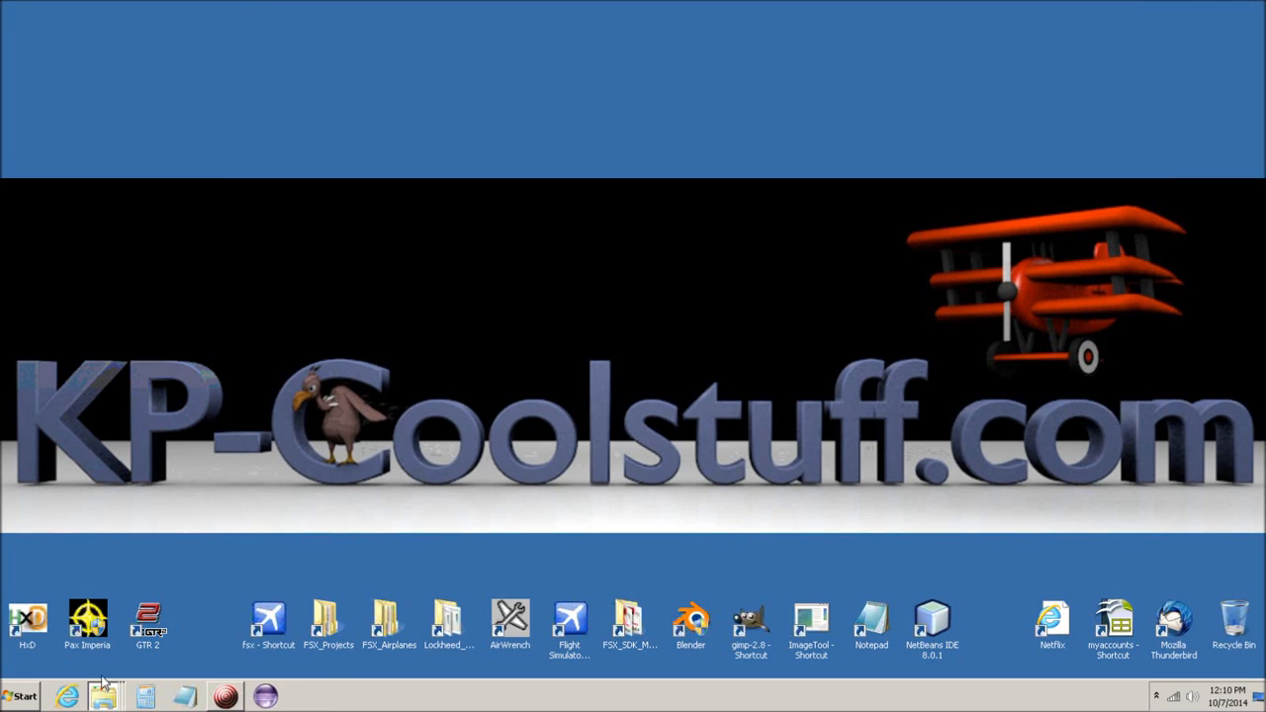
Copy fuslage_T.dds from the modeling textures folder into the Flight Simulator X testPlane1 Texture folder, replacing the existing file
{"action": "left_click", "coordinate": [99, 619]}
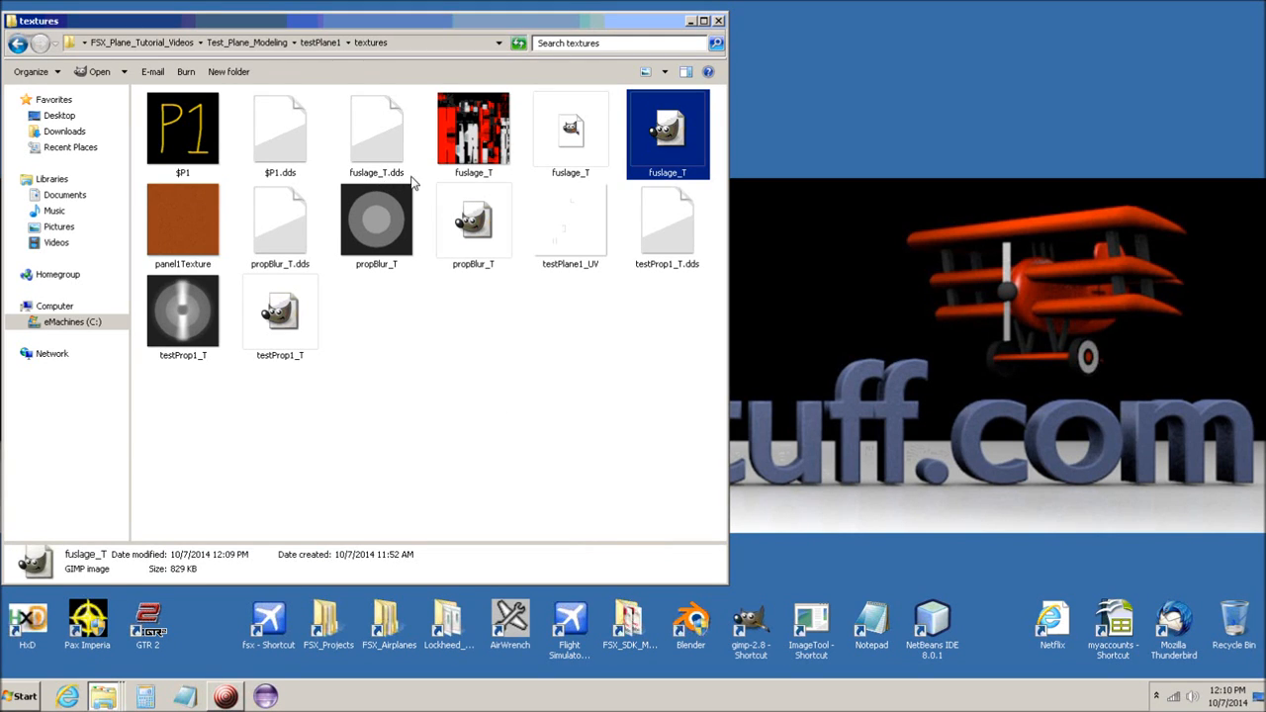
{"action": "left_click", "coordinate": [377, 136]}
{"action": "right_click", "coordinate": [376, 129]}
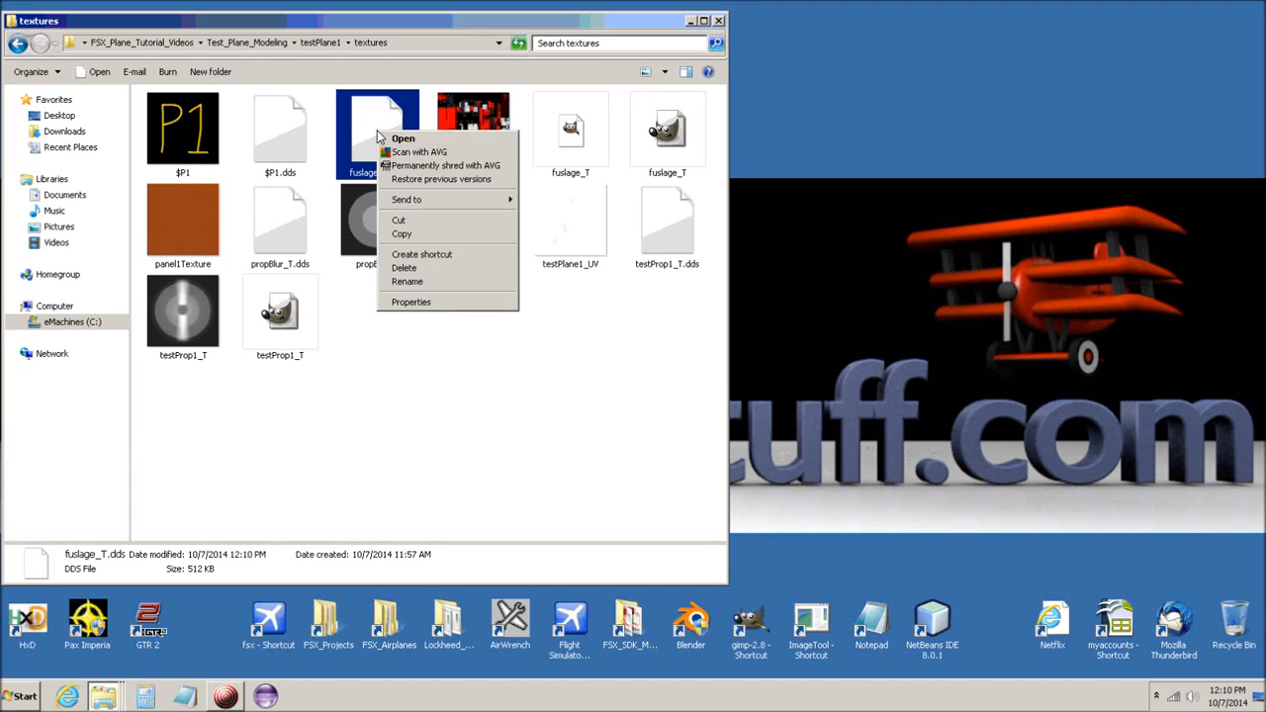
{"action": "left_click", "coordinate": [410, 235]}
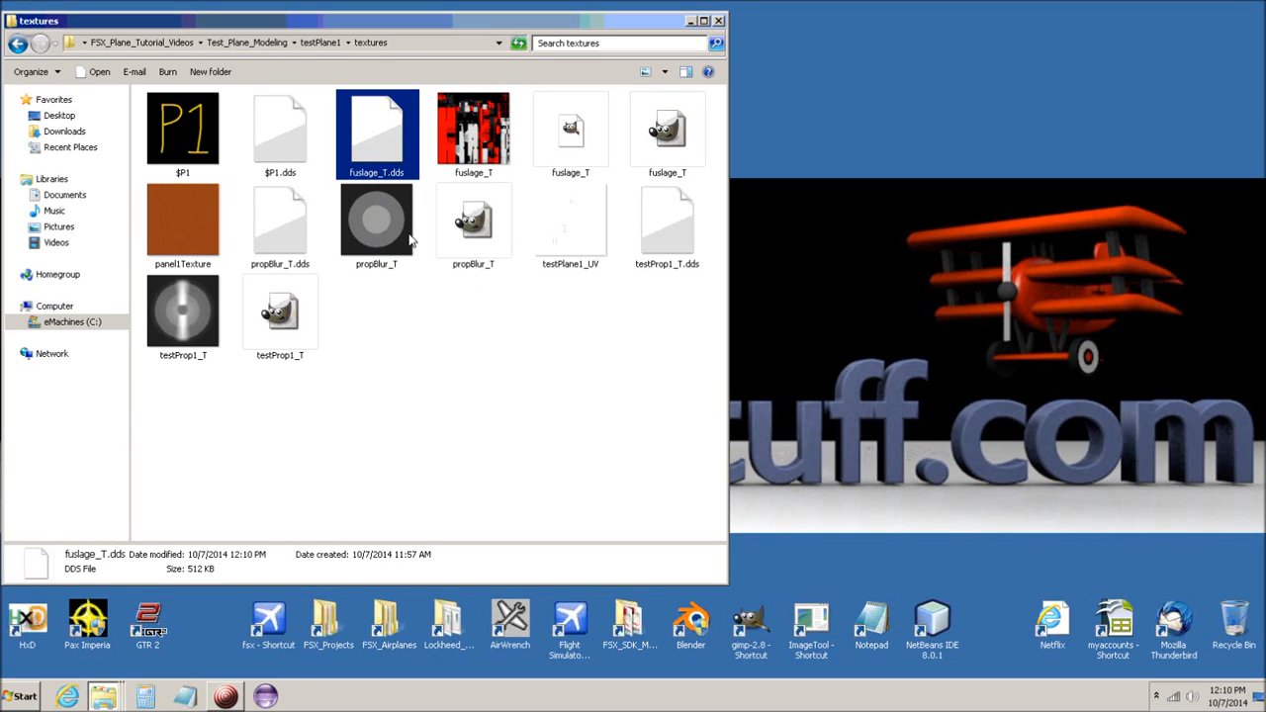
{"action": "left_click", "coordinate": [97, 669]}
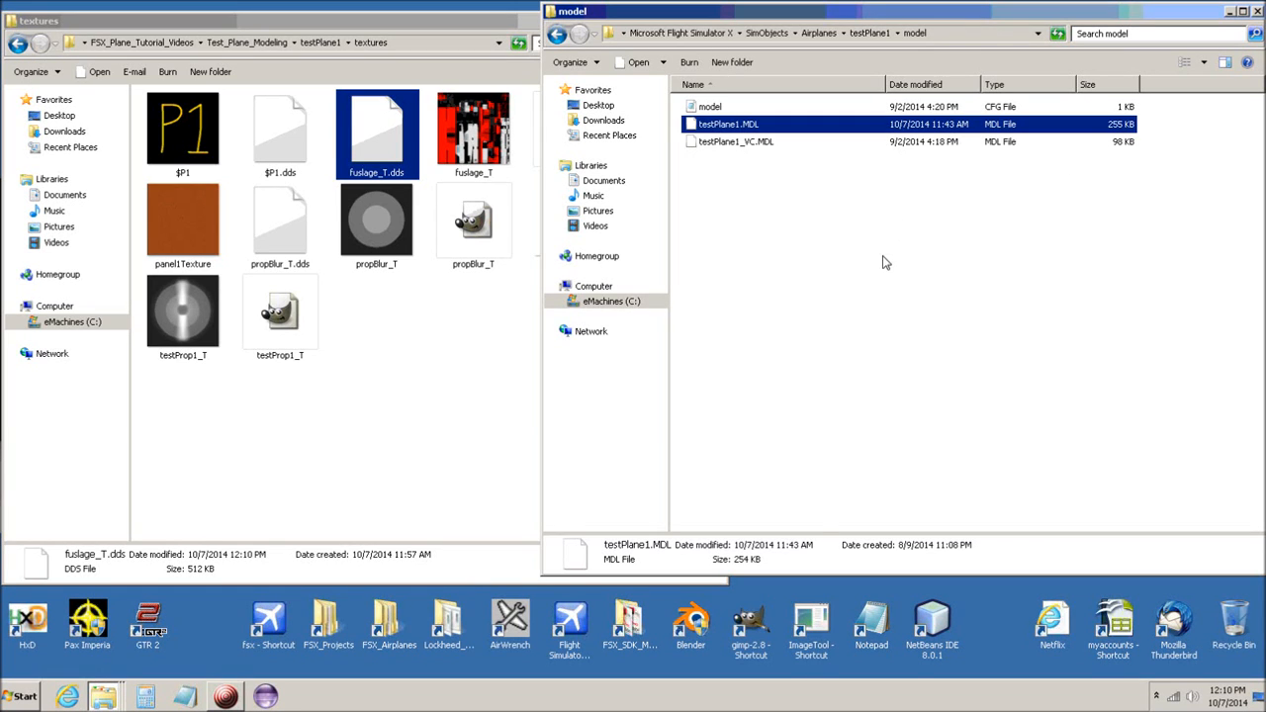
{"action": "left_click", "coordinate": [870, 34]}
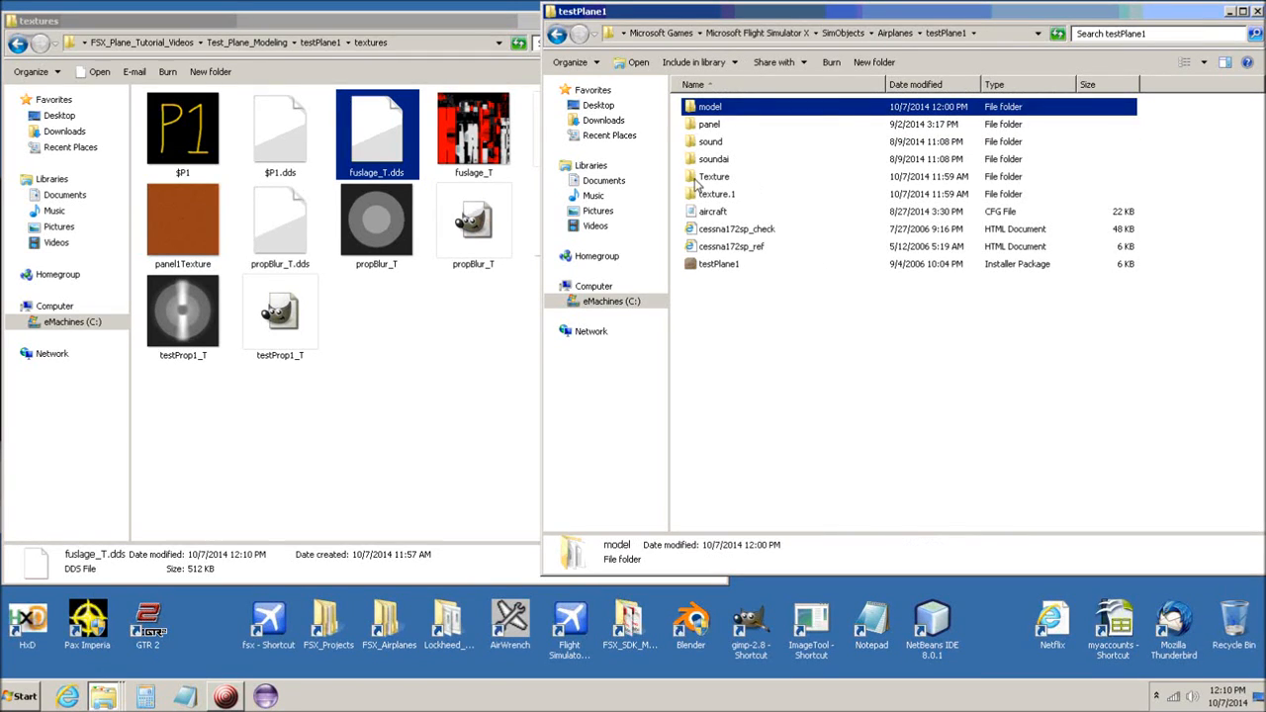
{"action": "double_click", "coordinate": [697, 178]}
{"action": "right_click", "coordinate": [1202, 358]}
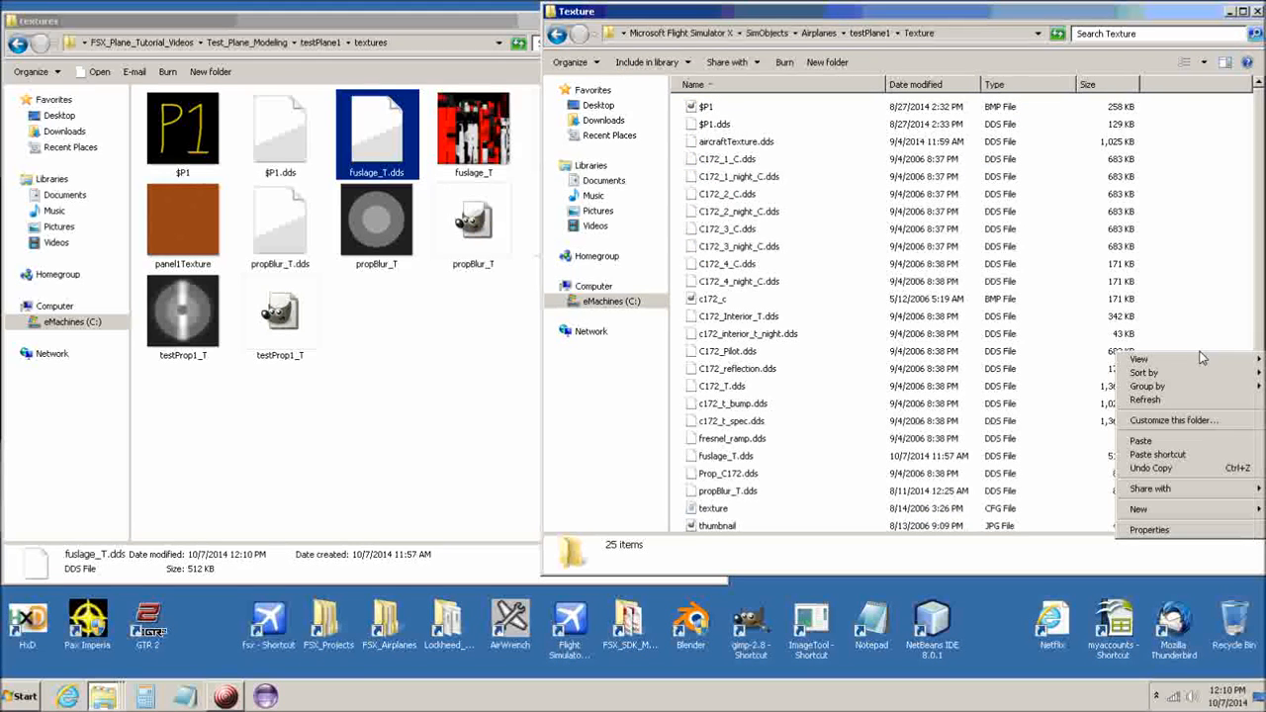
{"action": "left_click", "coordinate": [1174, 443]}
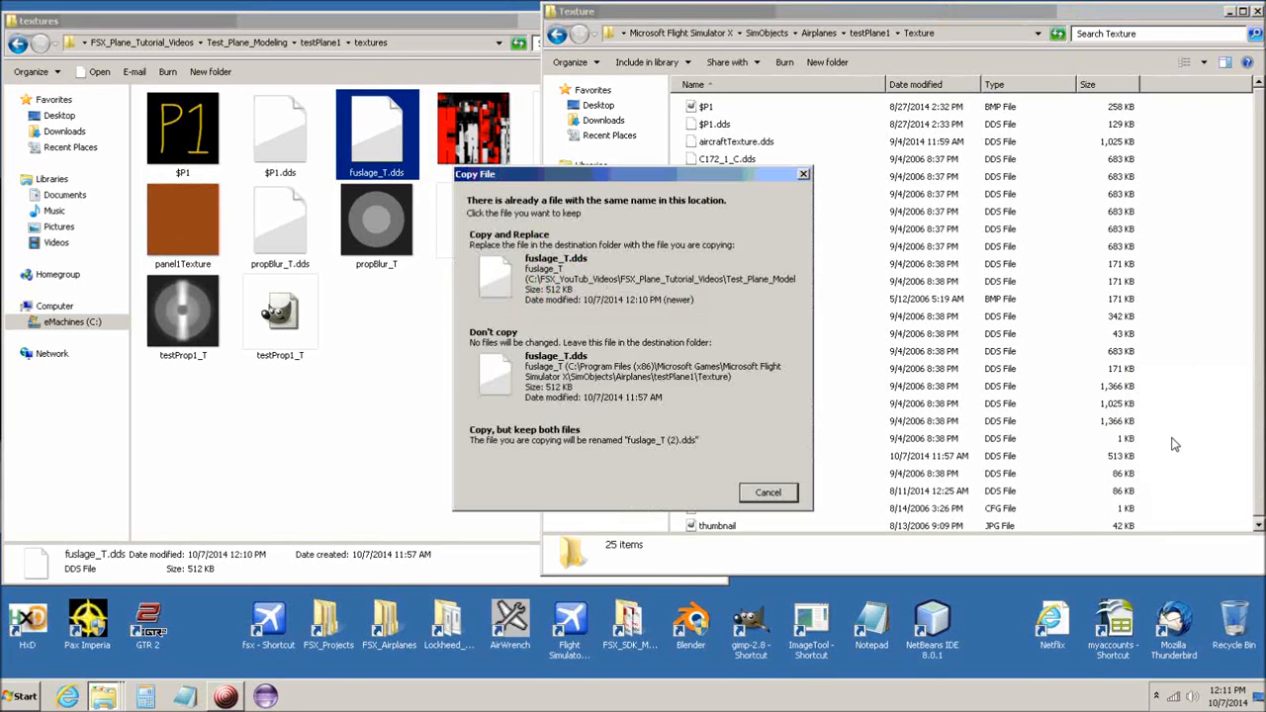
{"action": "left_click", "coordinate": [556, 282]}
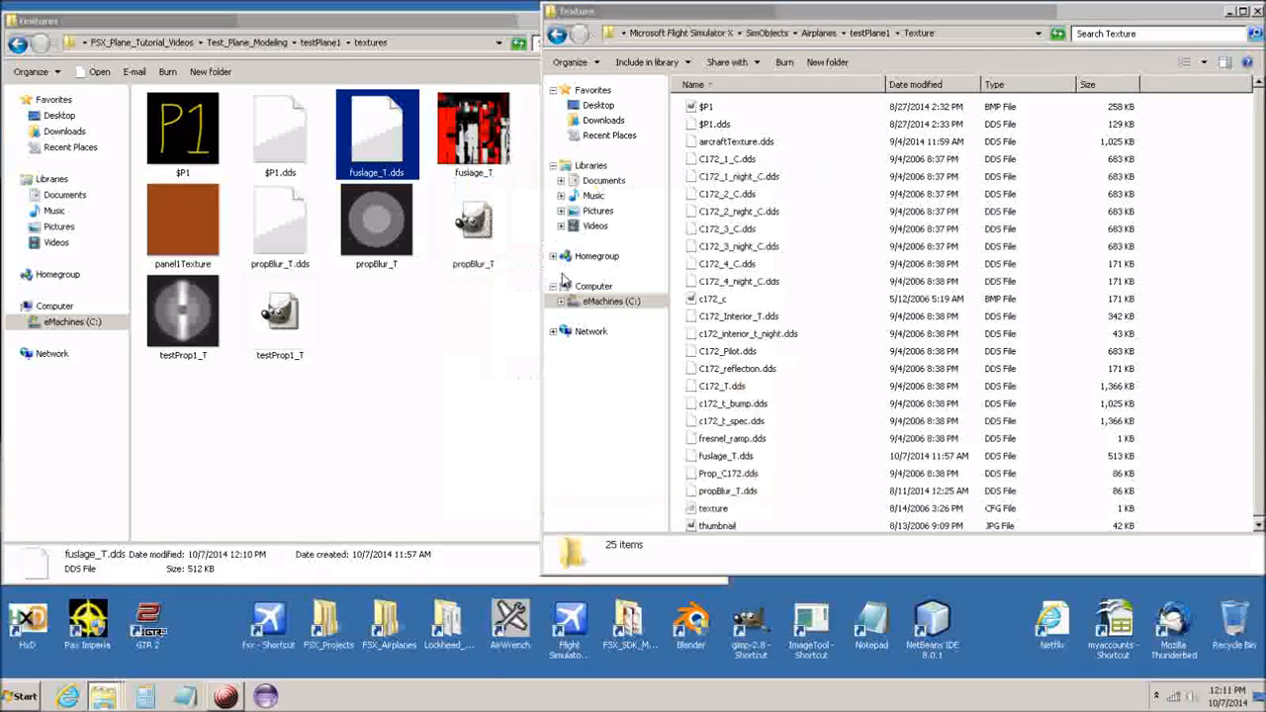
Paste fuslage_T.dds into testPlane1's texture.1 folder as well, replacing the existing file, and minimize both folder windows
{"action": "left_click", "coordinate": [859, 35]}
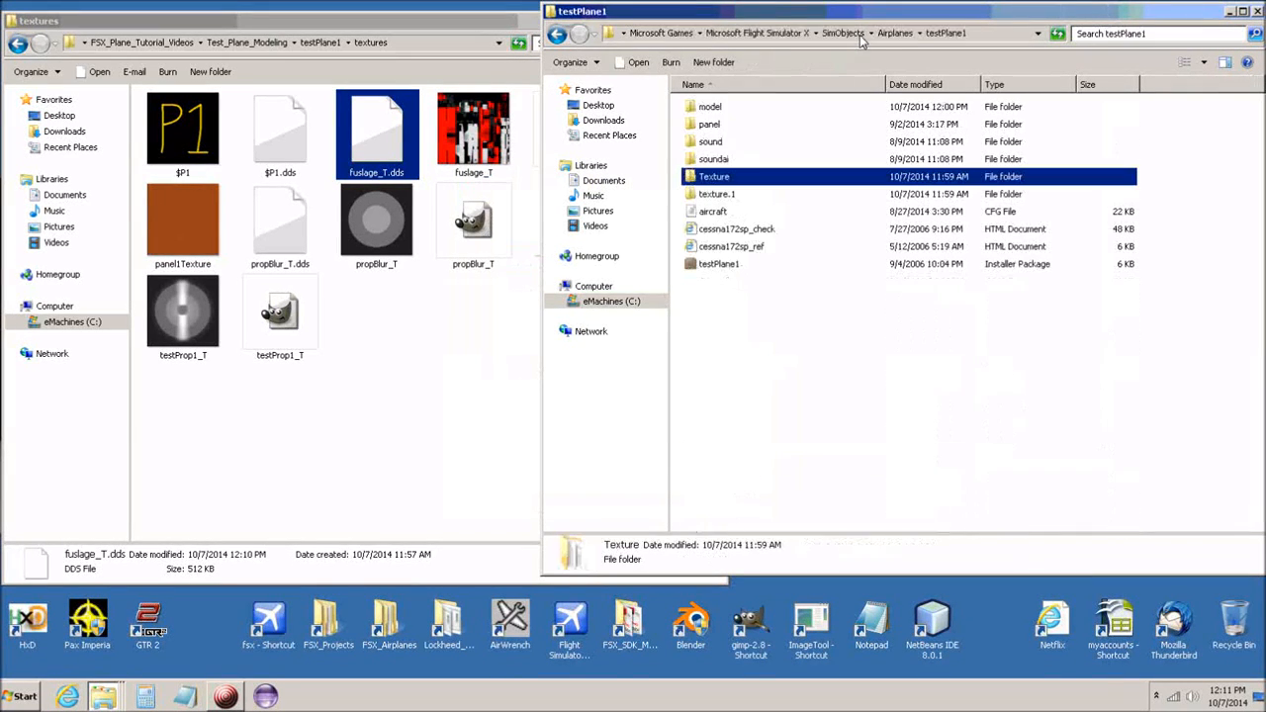
{"action": "double_click", "coordinate": [692, 198]}
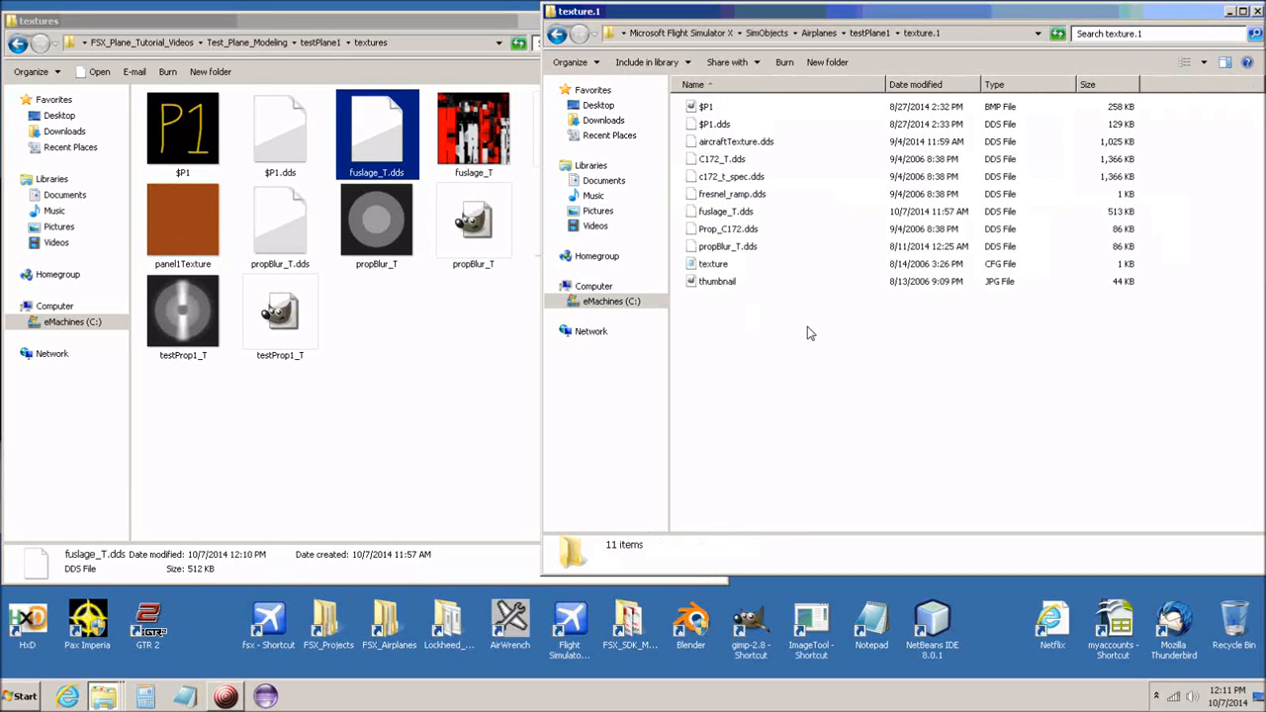
{"action": "right_click", "coordinate": [808, 330]}
{"action": "left_click", "coordinate": [838, 423]}
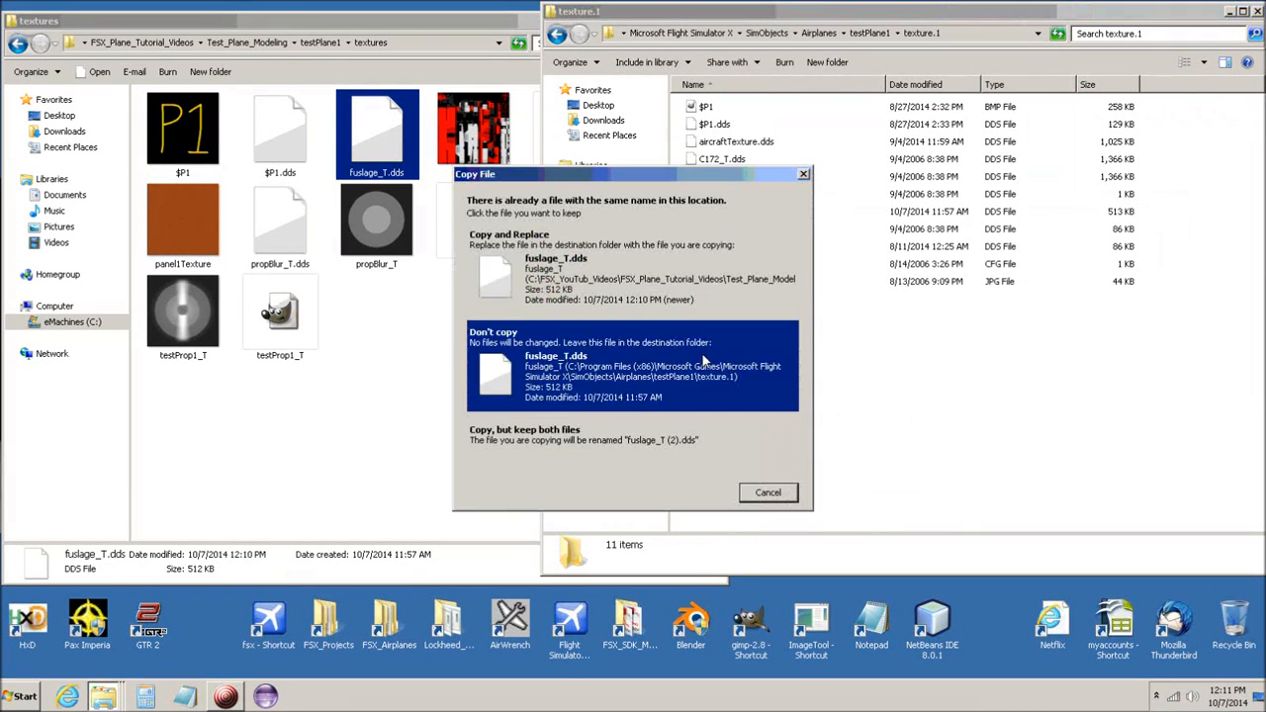
{"action": "left_click", "coordinate": [564, 282]}
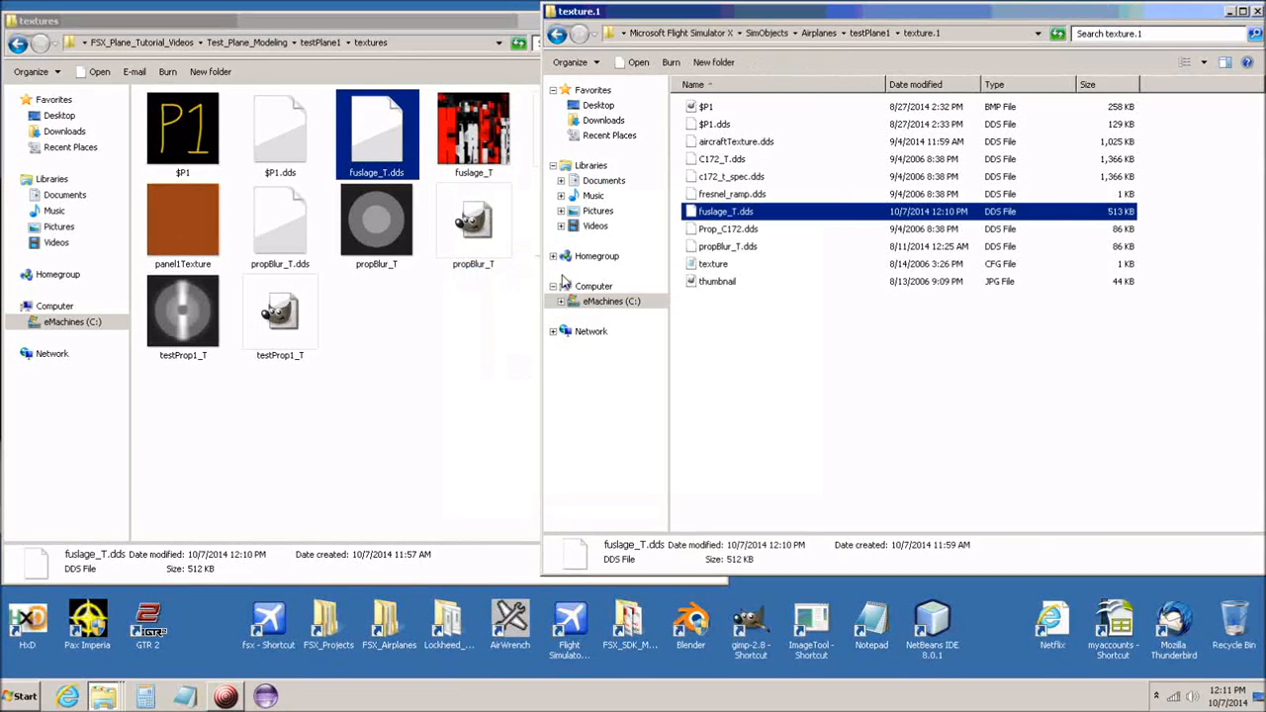
{"action": "left_click", "coordinate": [1229, 11]}
{"action": "left_click", "coordinate": [691, 21]}
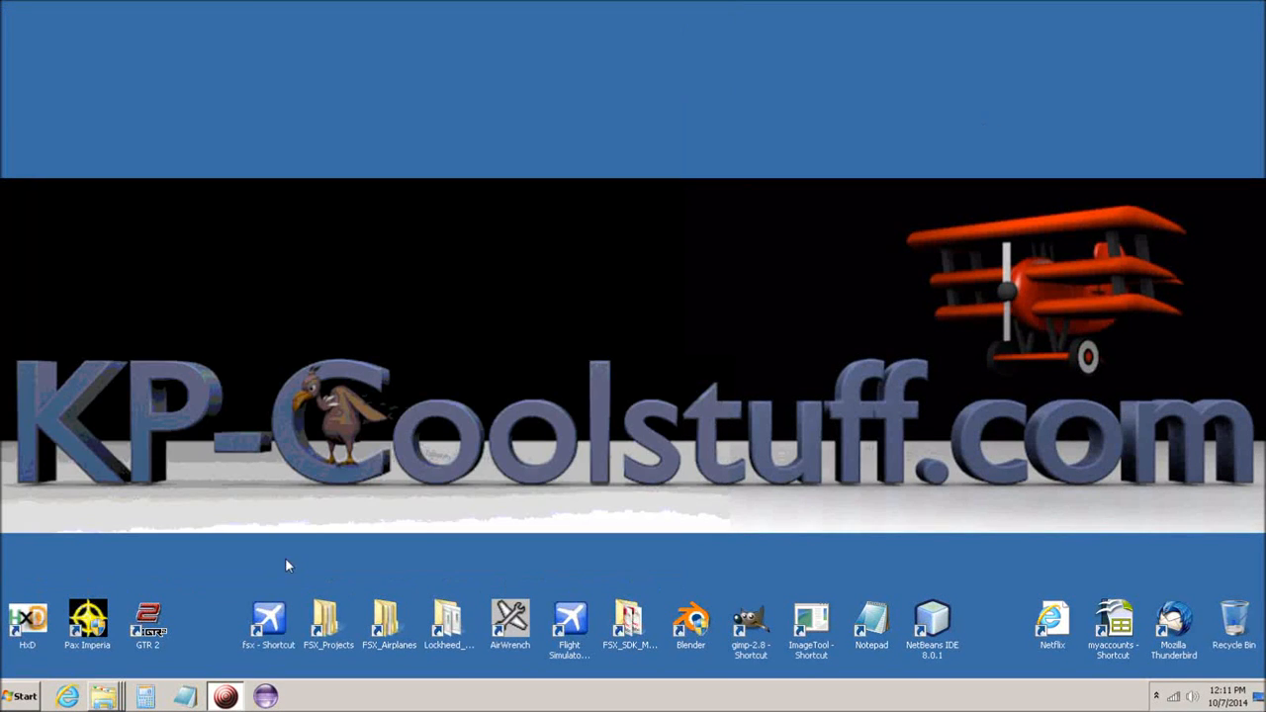
Launch Flight Simulator X and select kp1001 Test Plane as the free-flight aircraft to check its texture in the preview
{"action": "left_click", "coordinate": [268, 625]}
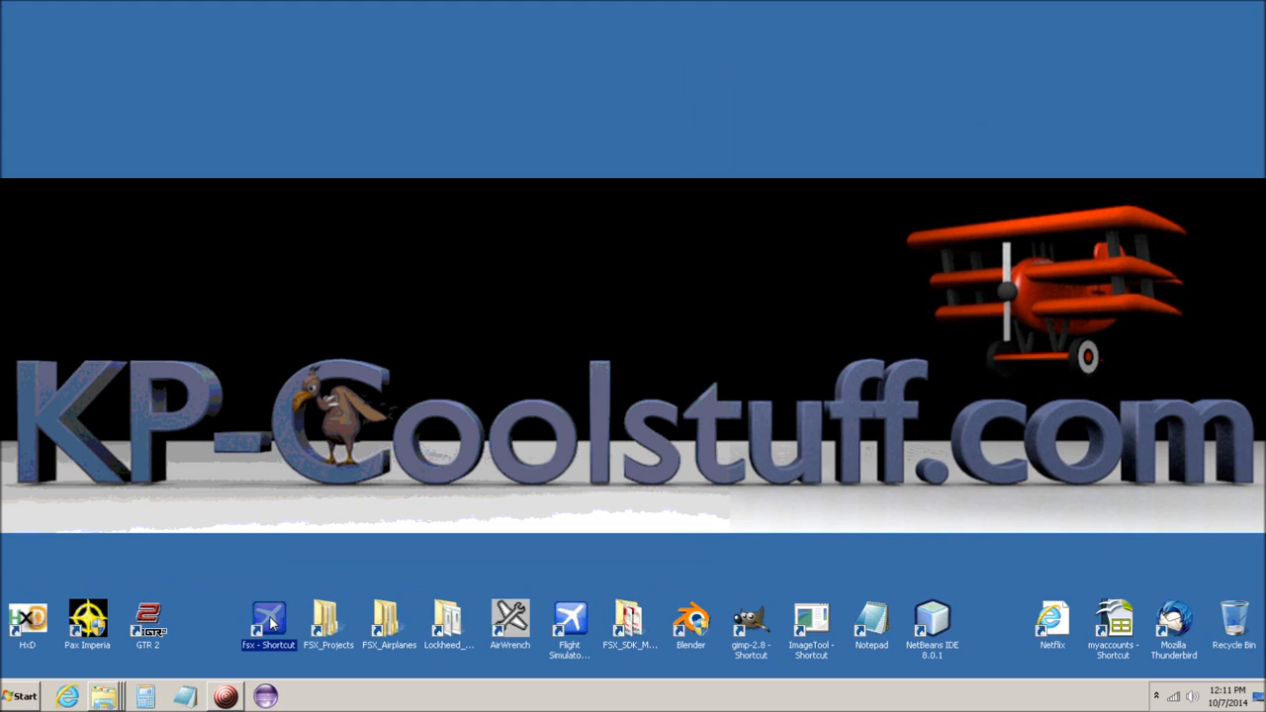
{"action": "double_click", "coordinate": [270, 623]}
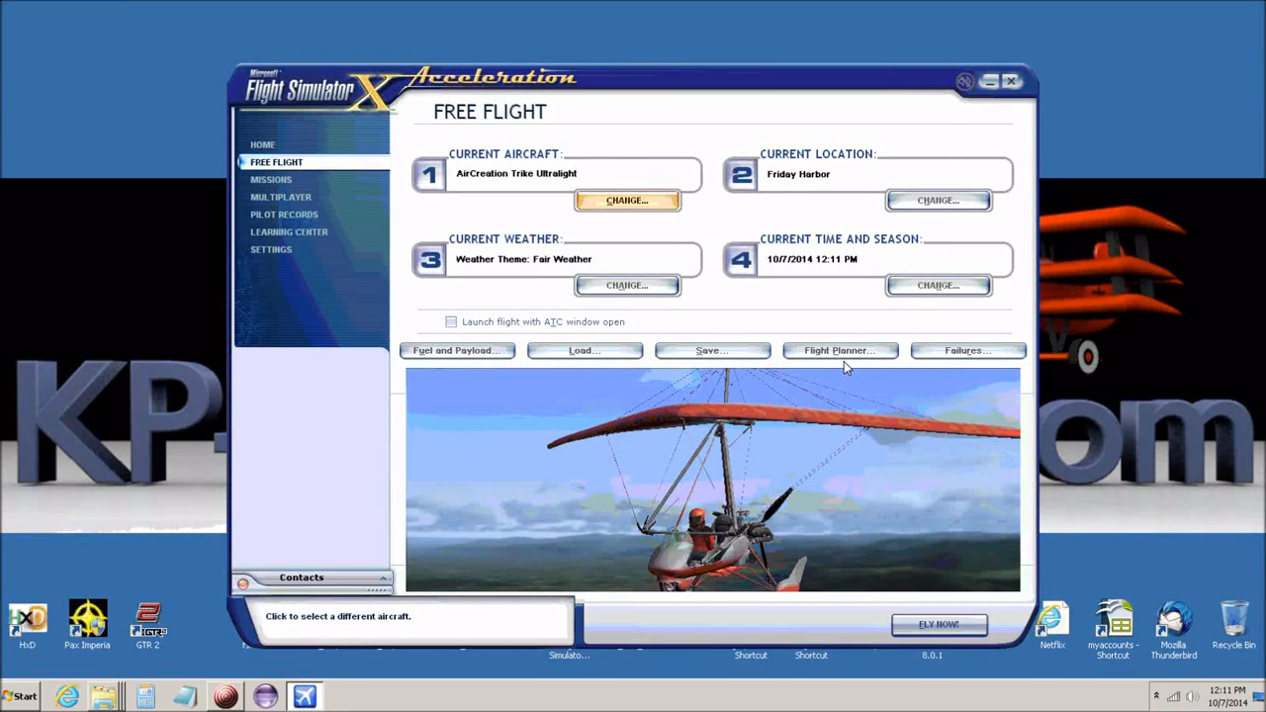
{"action": "key", "text": "Return"}
{"action": "left_click", "coordinate": [919, 517]}
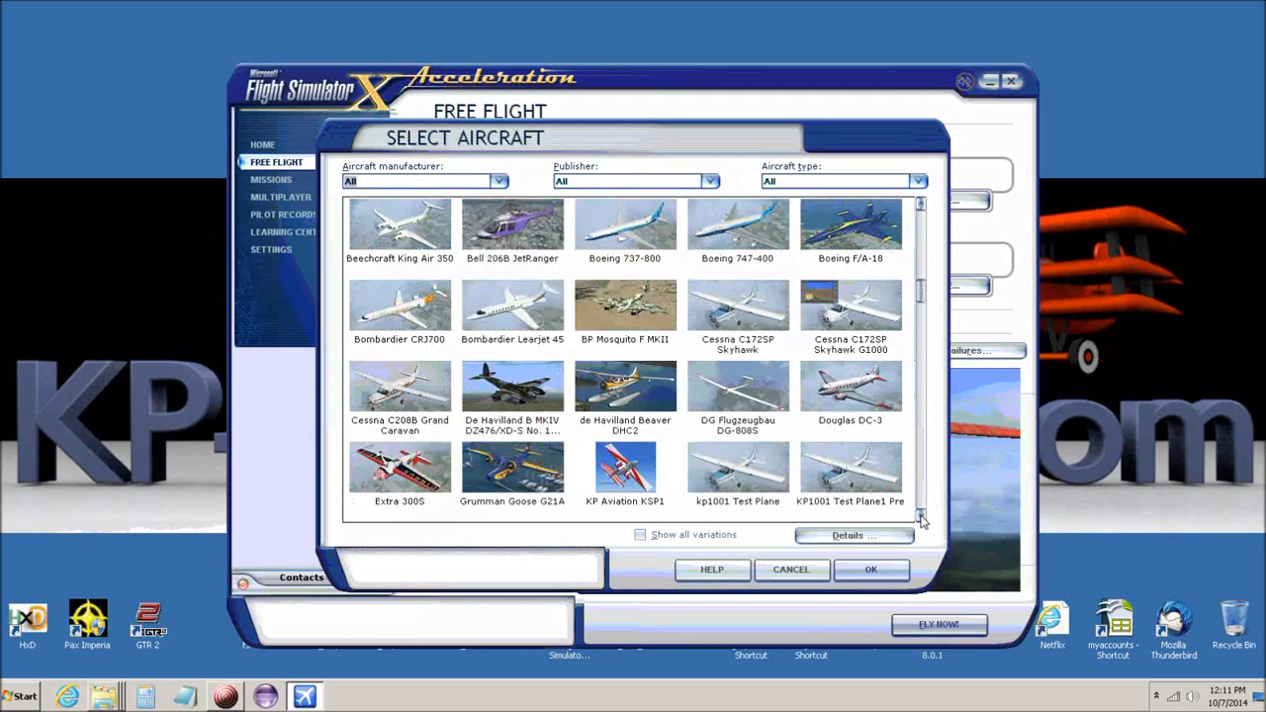
{"action": "left_click", "coordinate": [919, 516]}
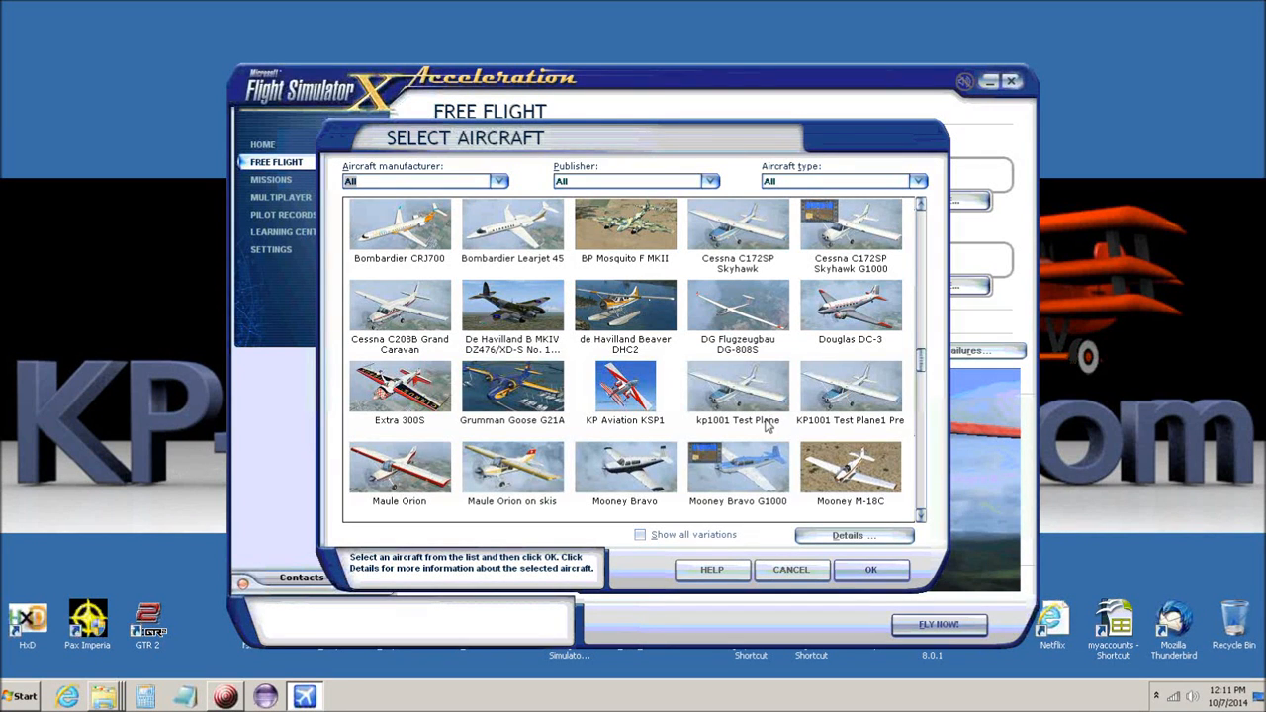
{"action": "left_click", "coordinate": [740, 394]}
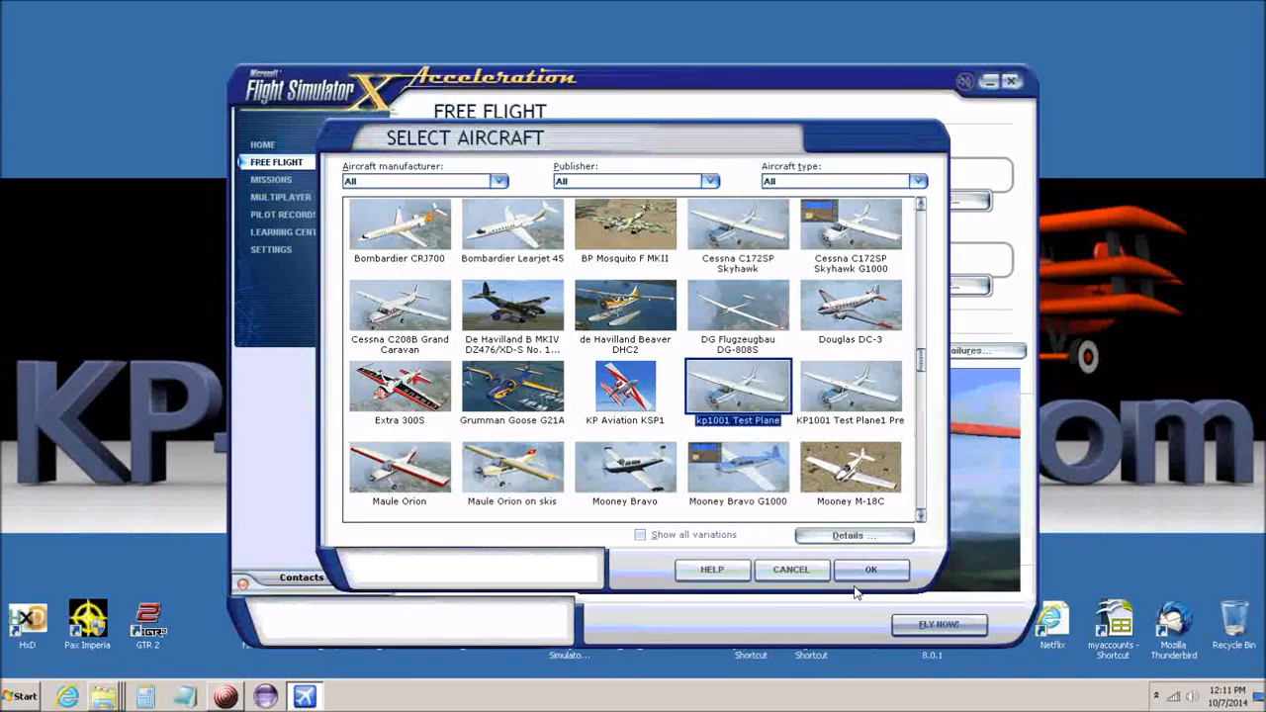
{"action": "left_click", "coordinate": [874, 566]}
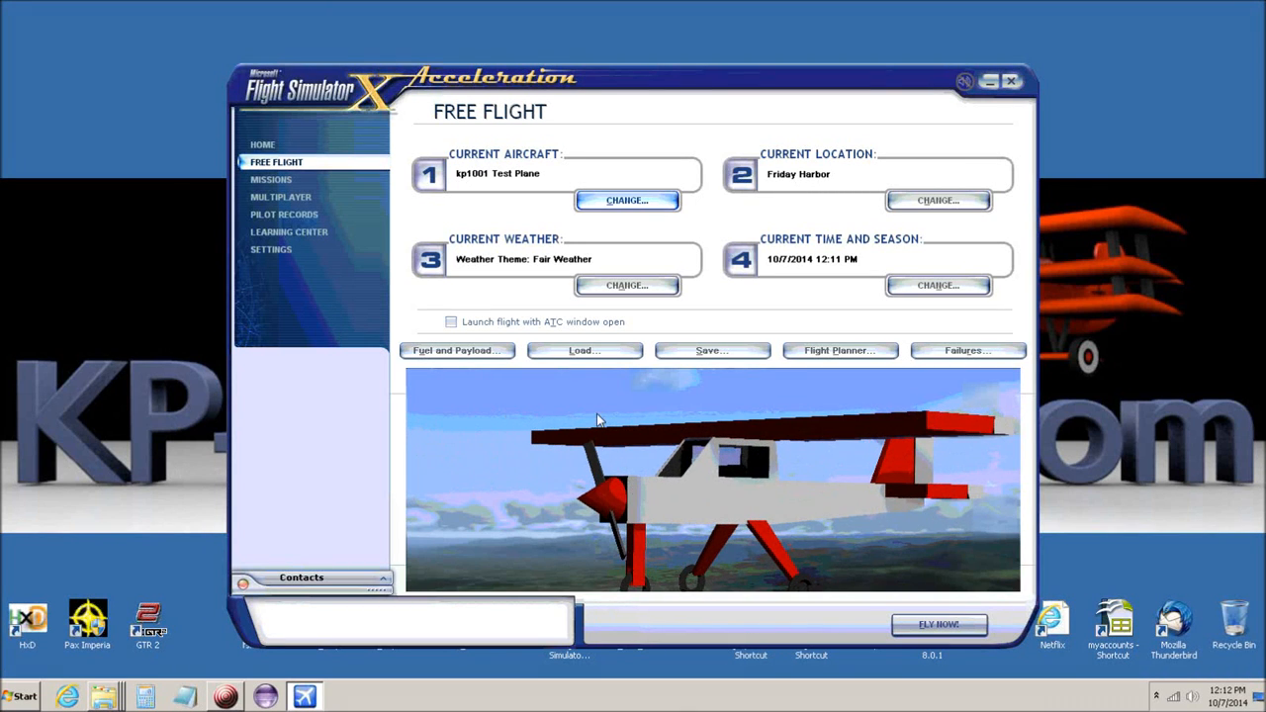
Exit Flight Simulator X and bring back the textures and texture.1 folder windows
{"action": "left_click", "coordinate": [1011, 81]}
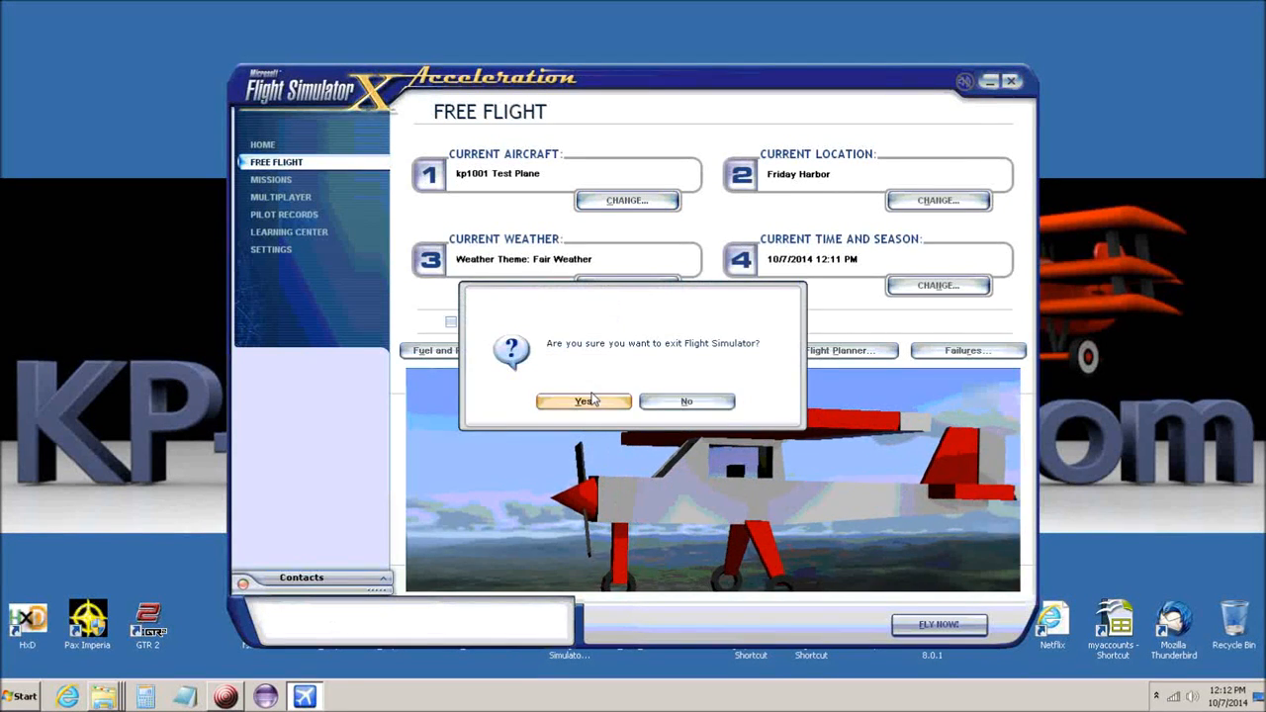
{"action": "left_click", "coordinate": [583, 401]}
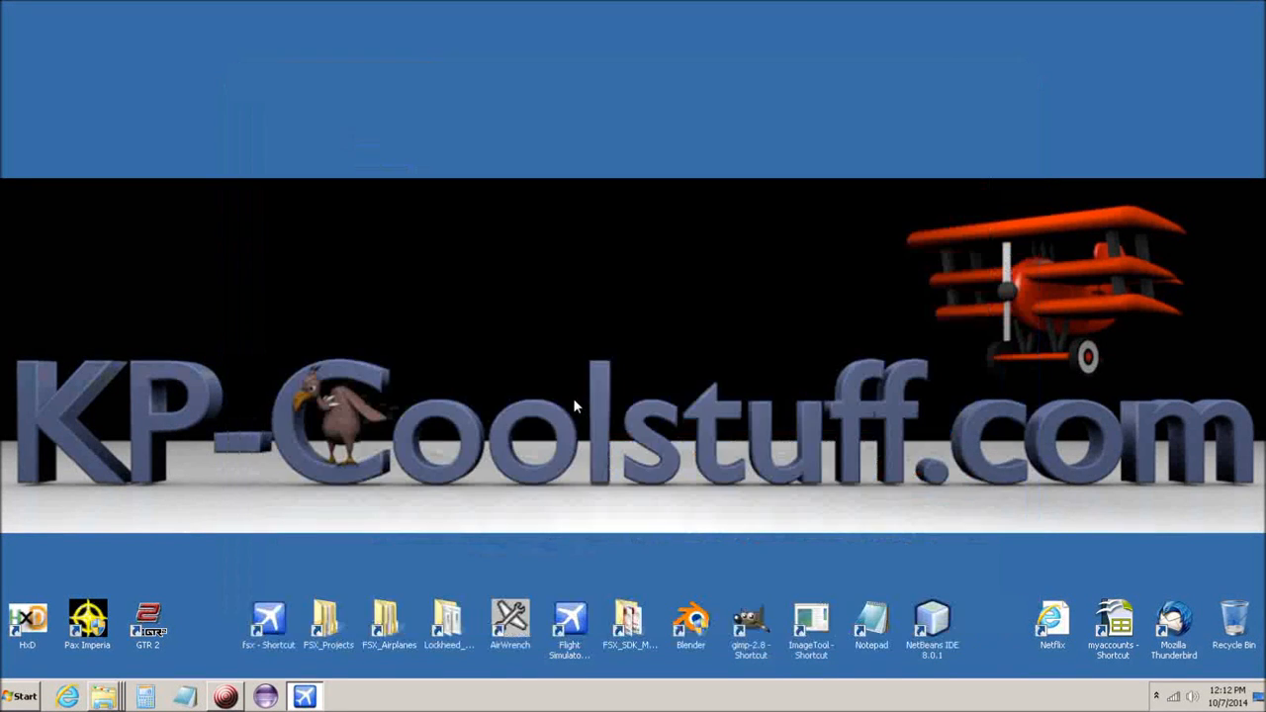
{"action": "left_click", "coordinate": [103, 696]}
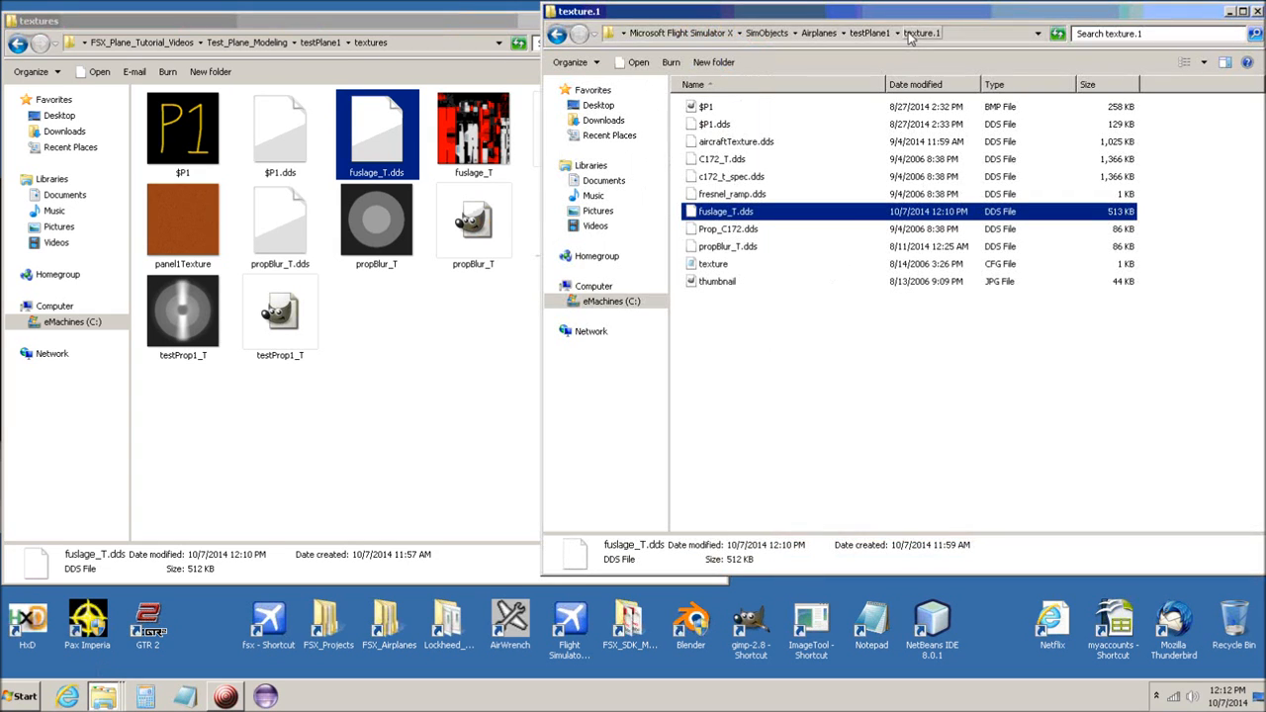
Copy testProp1_T.dds from the modeling textures folder into the Flight Simulator X testPlane1 Texture folder
{"action": "left_click", "coordinate": [870, 34]}
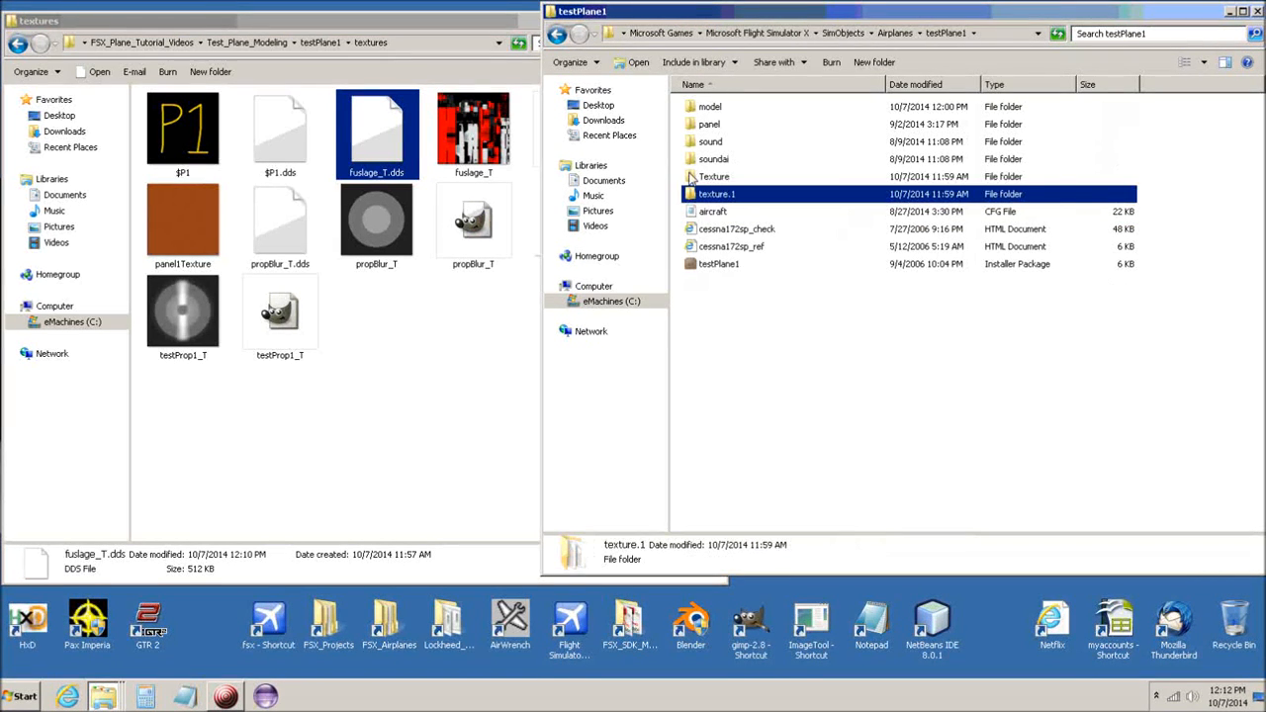
{"action": "double_click", "coordinate": [692, 176]}
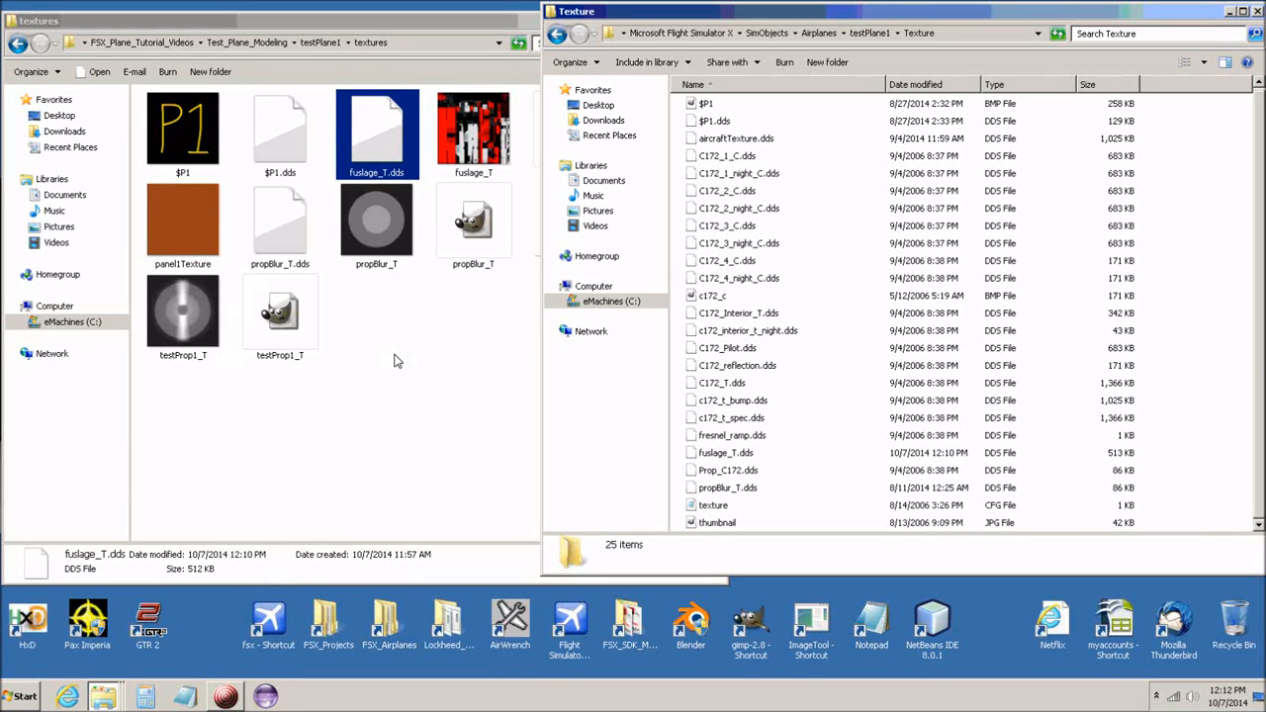
{"action": "left_click", "coordinate": [408, 28]}
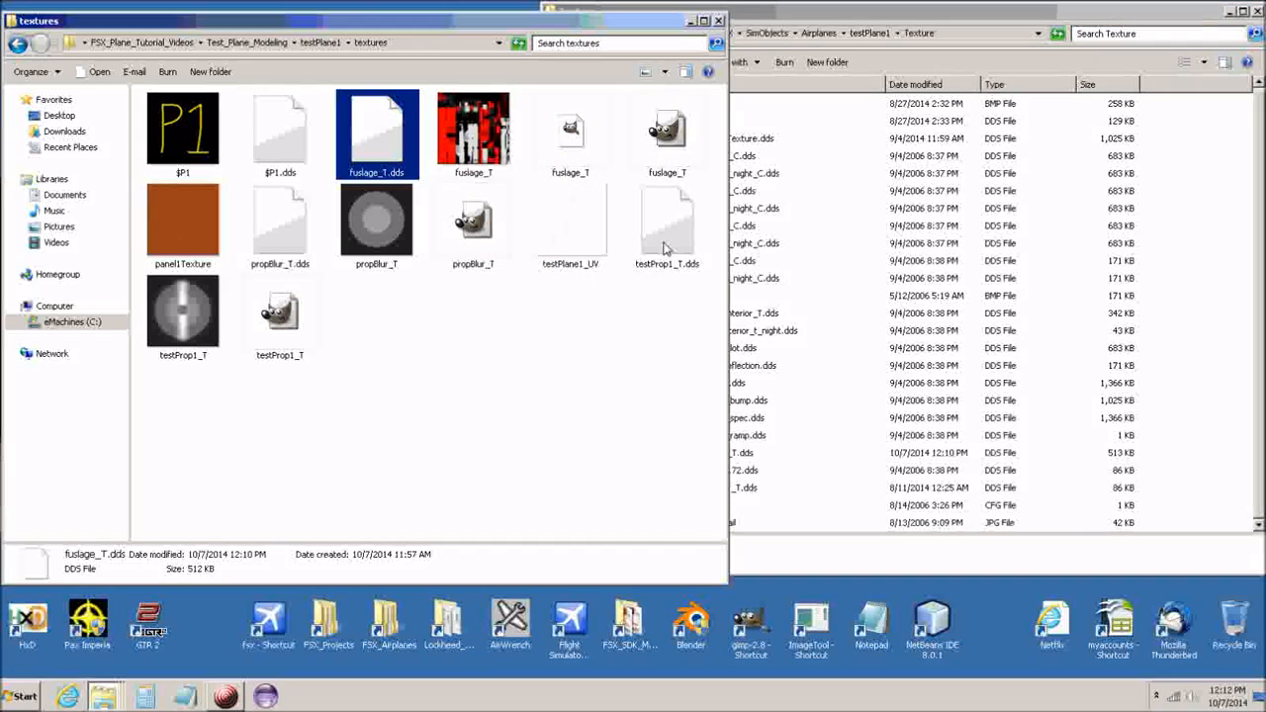
{"action": "left_click", "coordinate": [666, 237]}
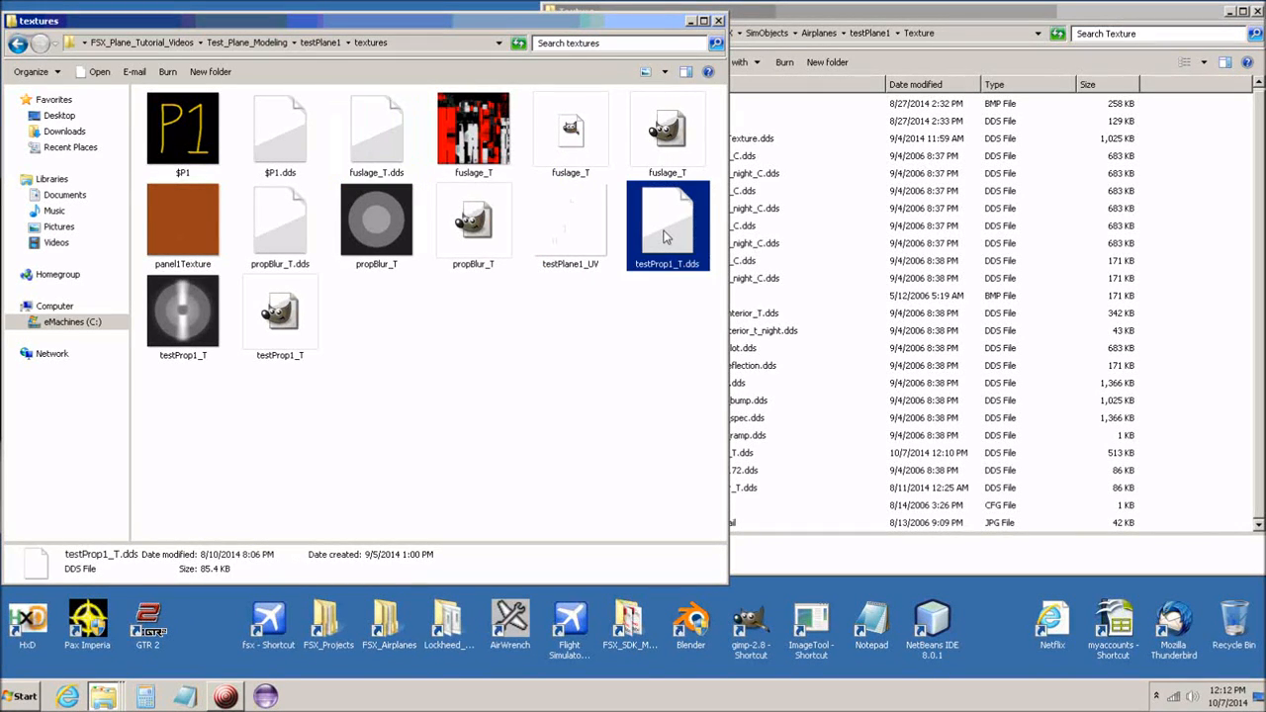
{"action": "right_click", "coordinate": [665, 238]}
{"action": "left_click", "coordinate": [699, 341]}
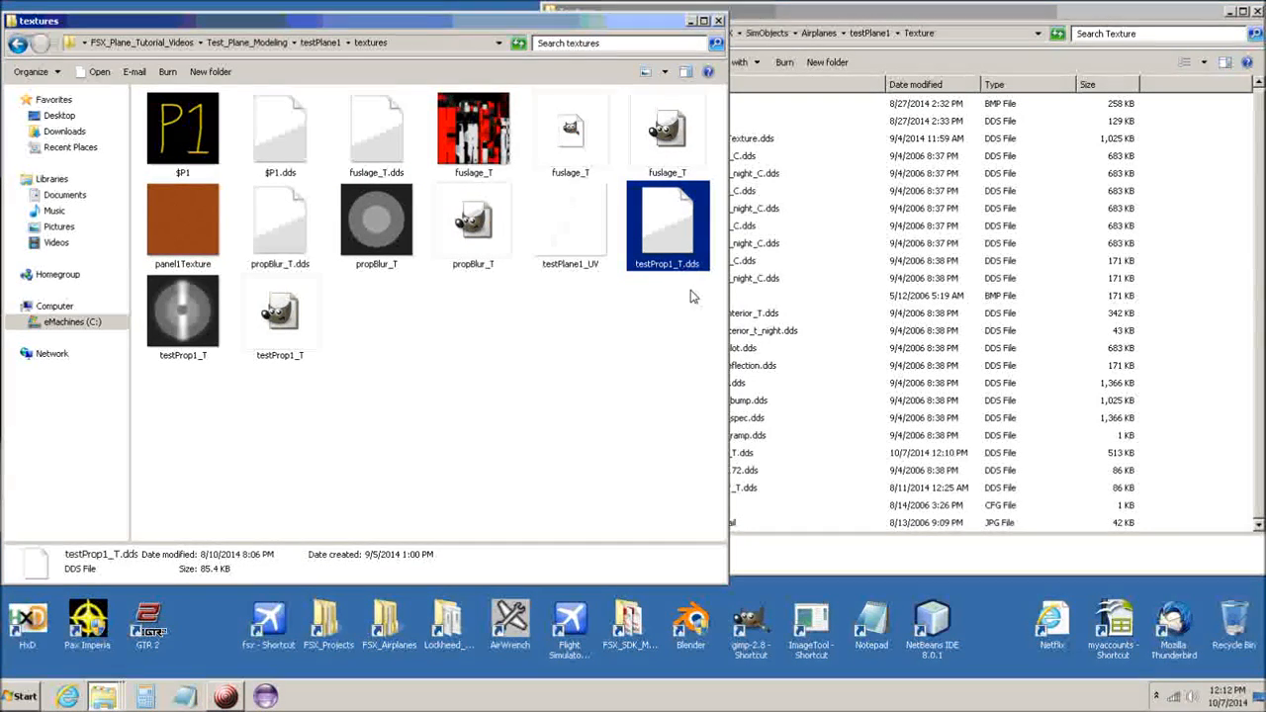
{"action": "left_click", "coordinate": [936, 17]}
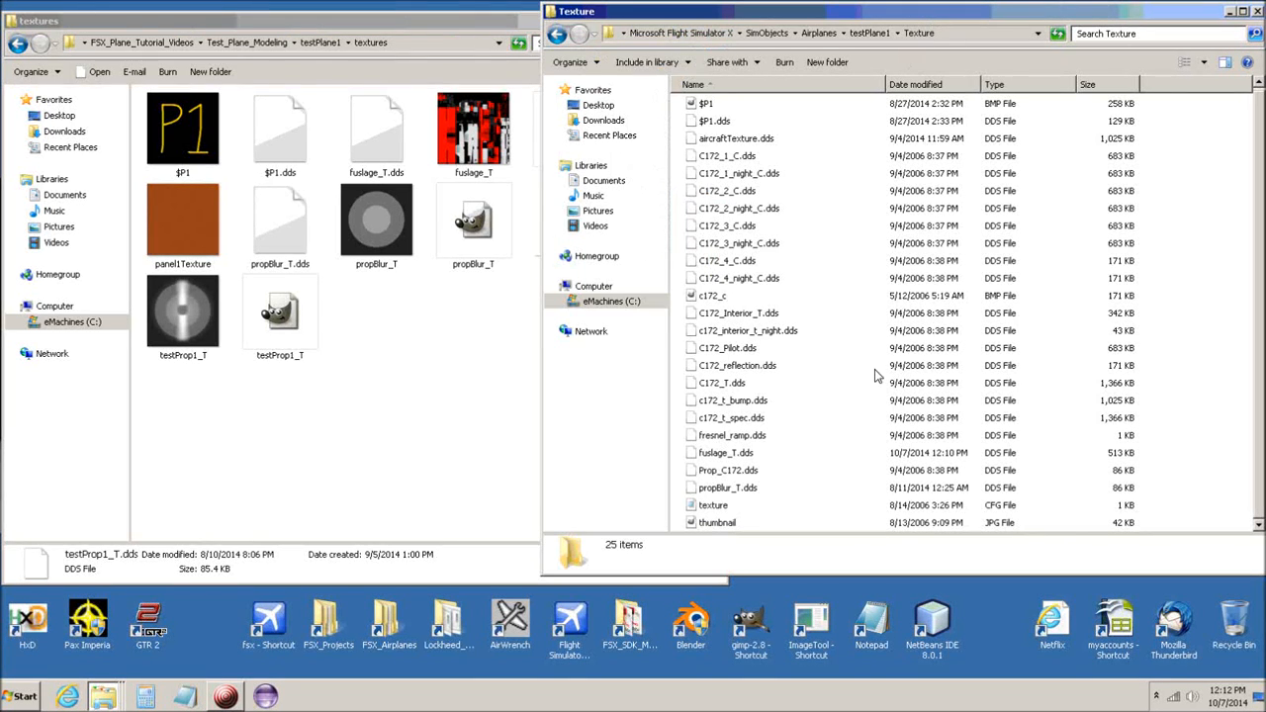
{"action": "right_click", "coordinate": [1201, 368]}
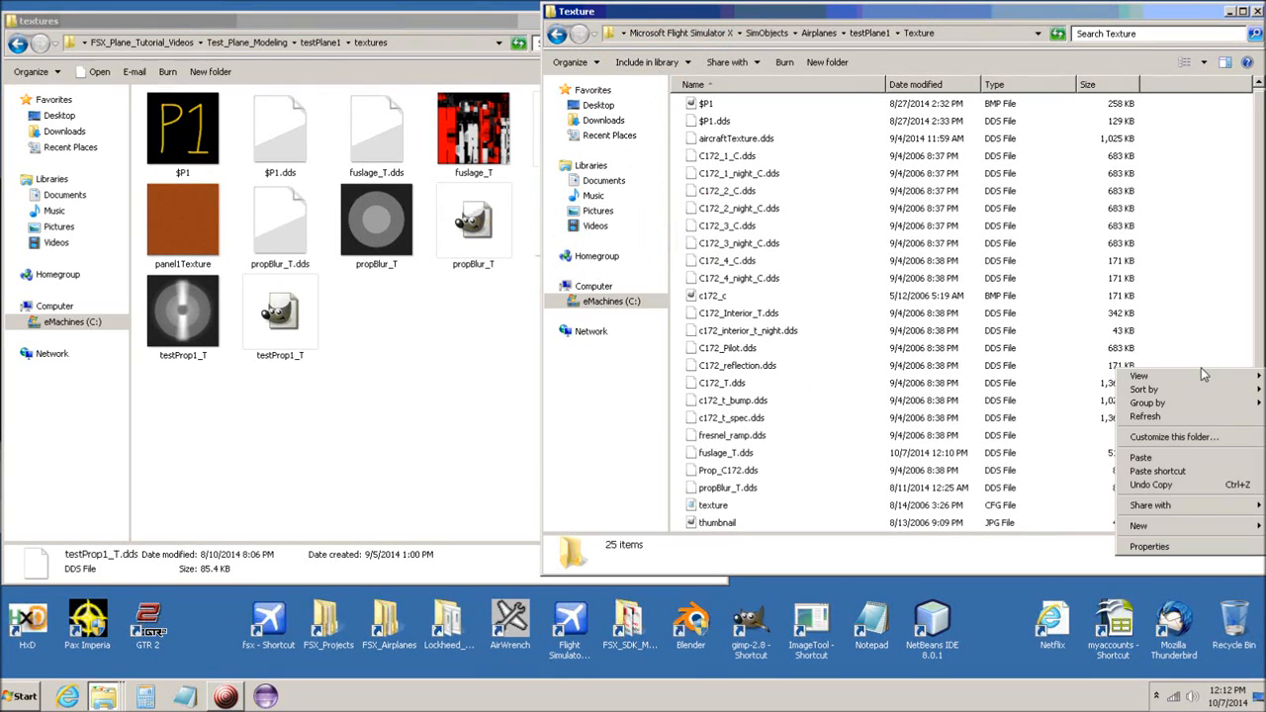
{"action": "left_click", "coordinate": [1142, 457]}
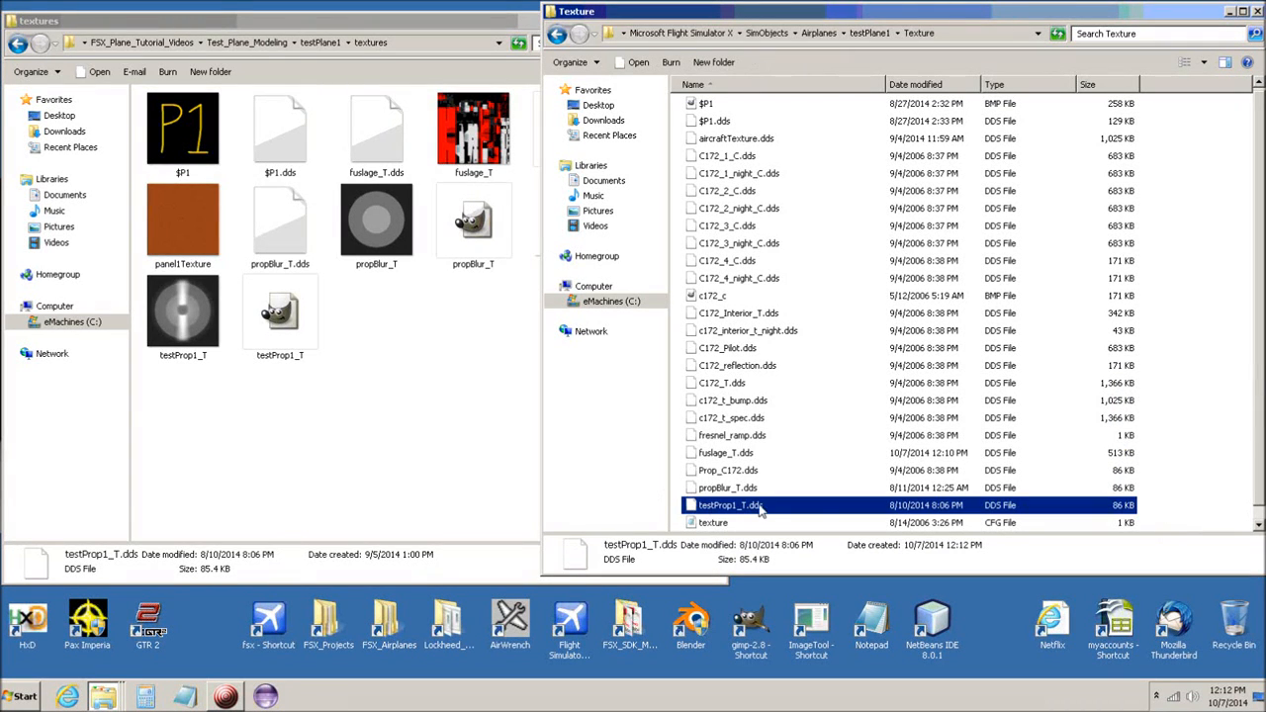
Paste testProp1_T.dds into testPlane1's texture.1 folder as well, and clear both folder windows off the desktop
{"action": "left_click", "coordinate": [869, 35]}
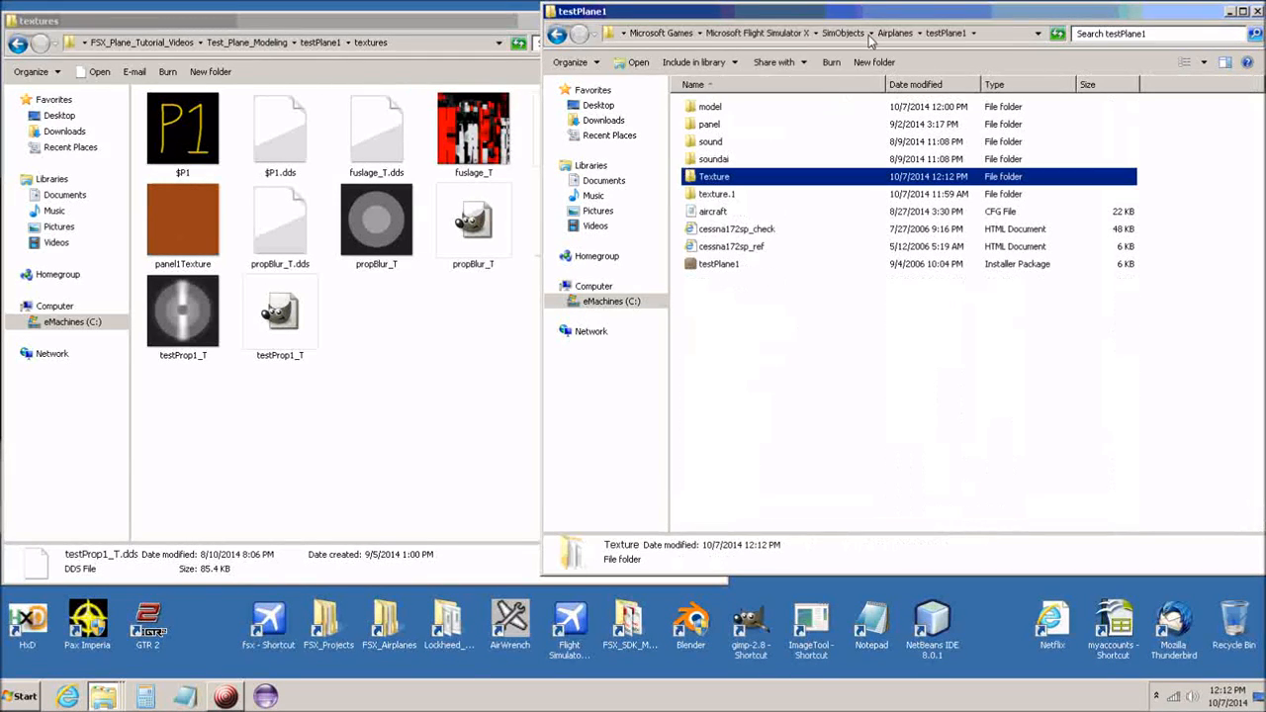
{"action": "double_click", "coordinate": [714, 194]}
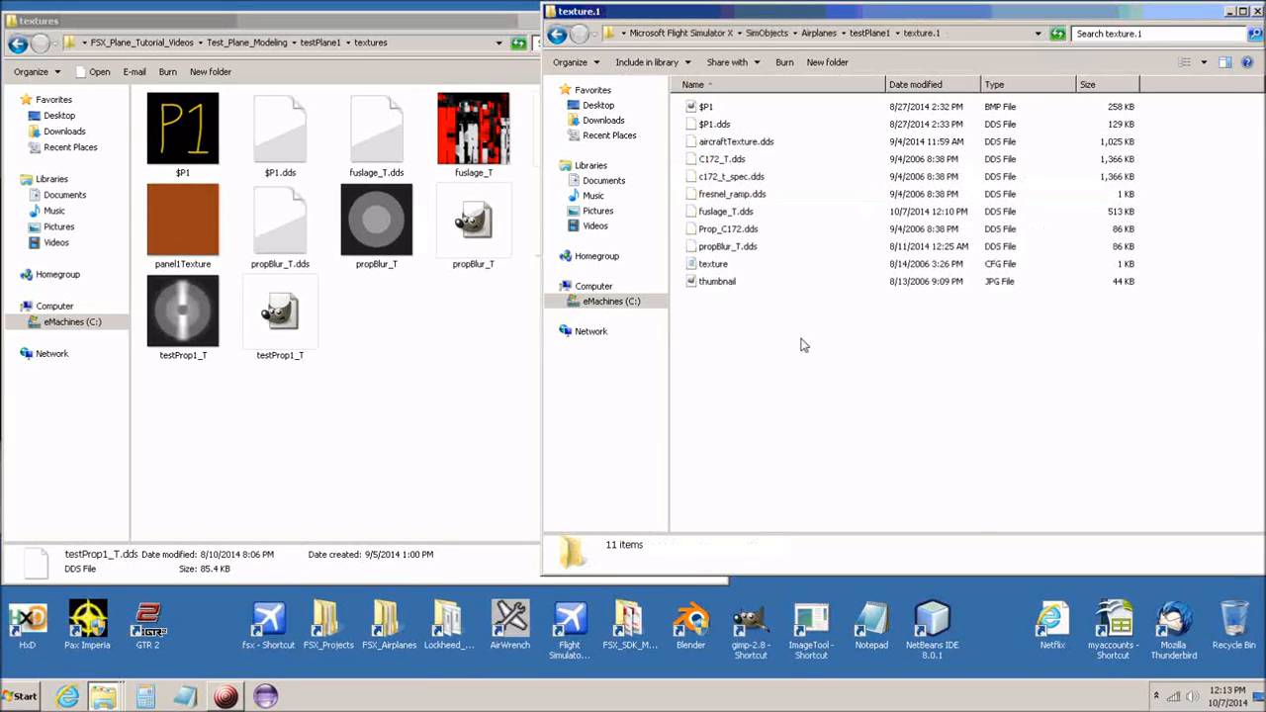
{"action": "right_click", "coordinate": [828, 358]}
{"action": "left_click", "coordinate": [852, 447]}
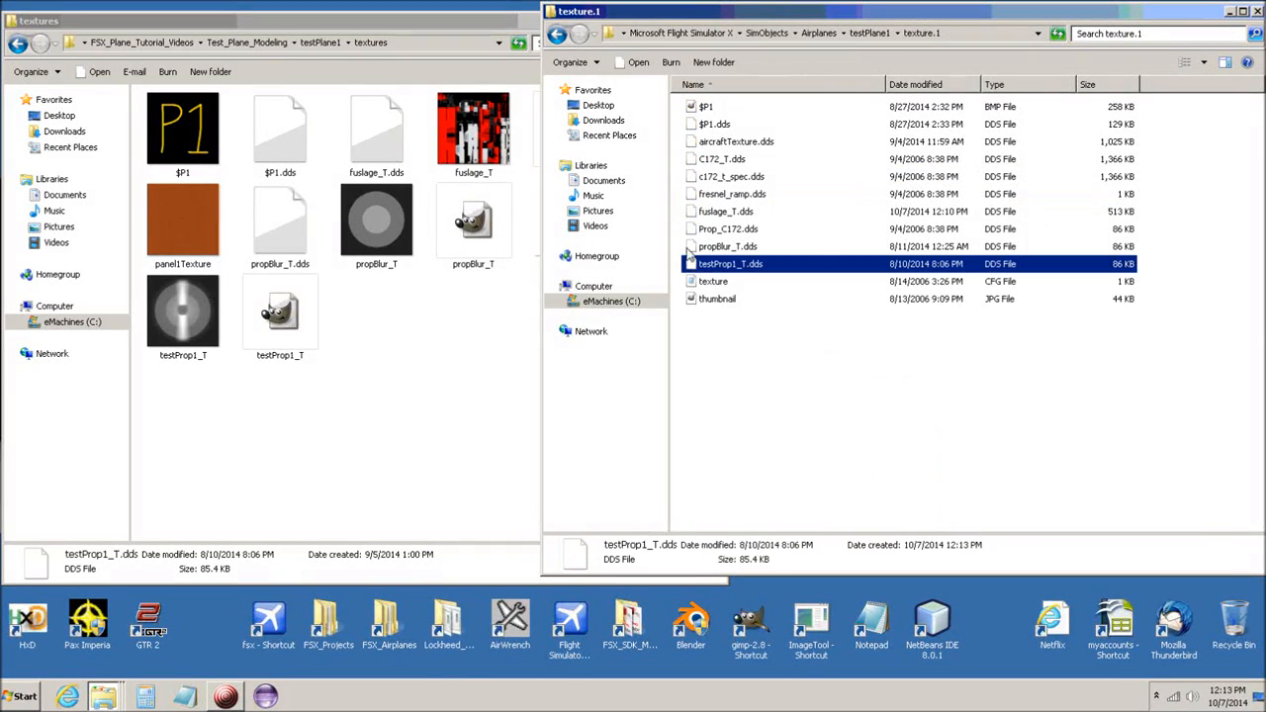
{"action": "left_click", "coordinate": [1255, 11]}
{"action": "left_click", "coordinate": [691, 22]}
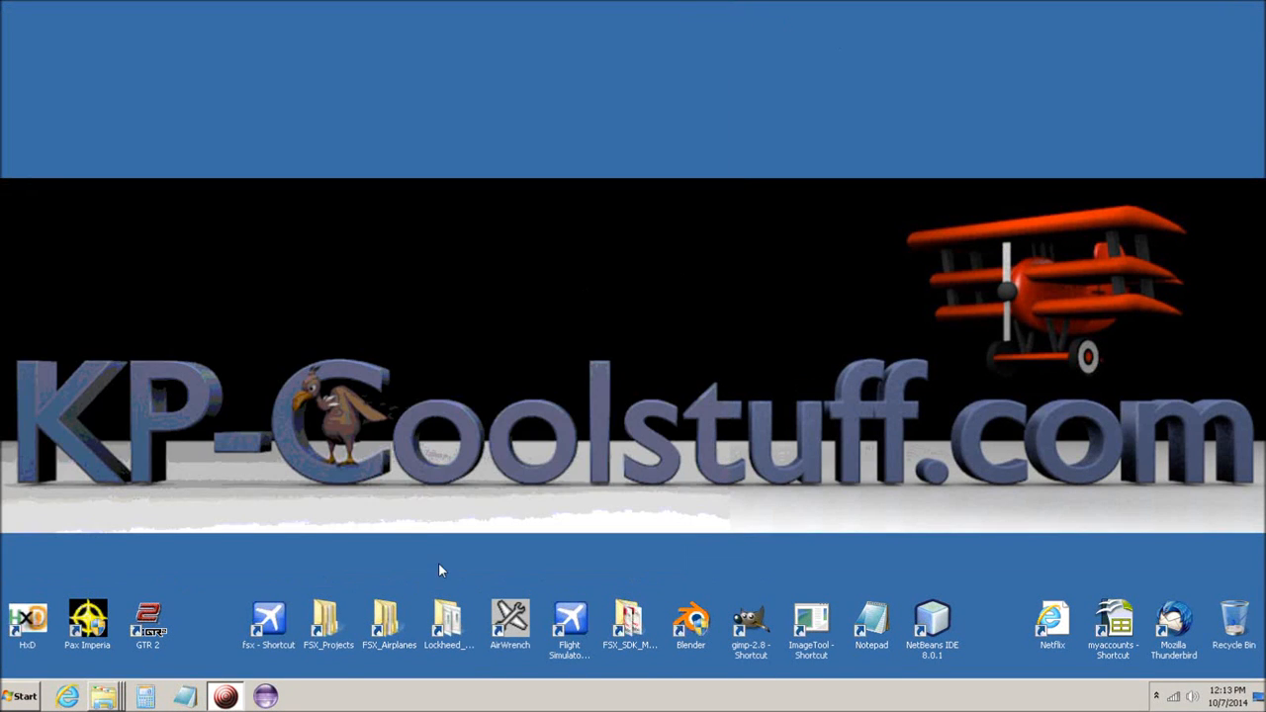
Launch Flight Simulator X and select kp1001 Test Plane as the free-flight aircraft
{"action": "left_click", "coordinate": [269, 621]}
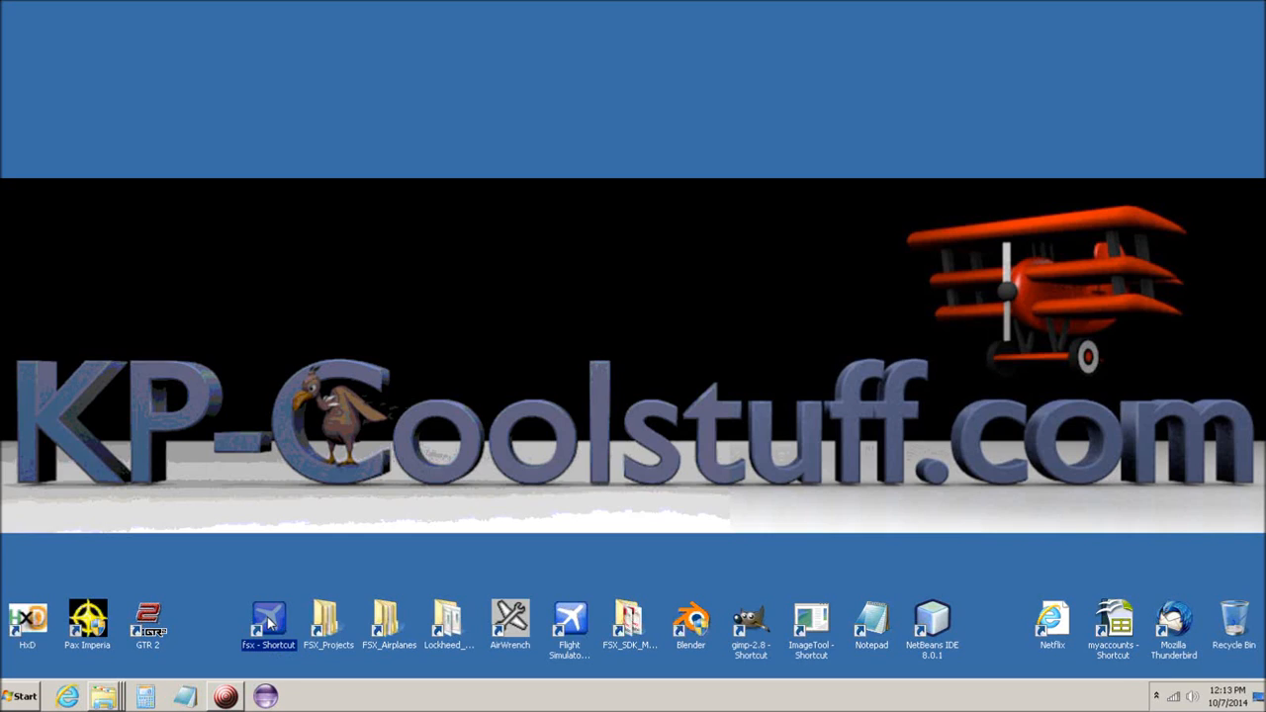
{"action": "double_click", "coordinate": [269, 621]}
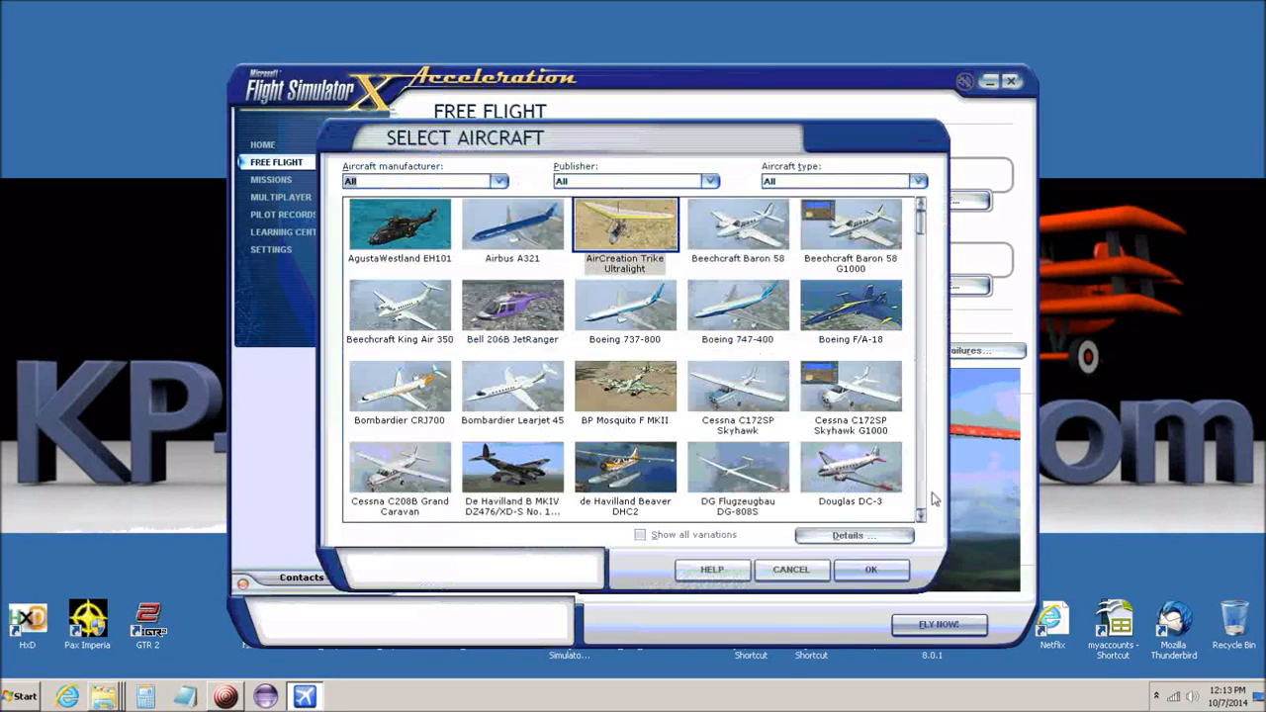
{"action": "left_click", "coordinate": [921, 516]}
{"action": "left_click", "coordinate": [731, 472]}
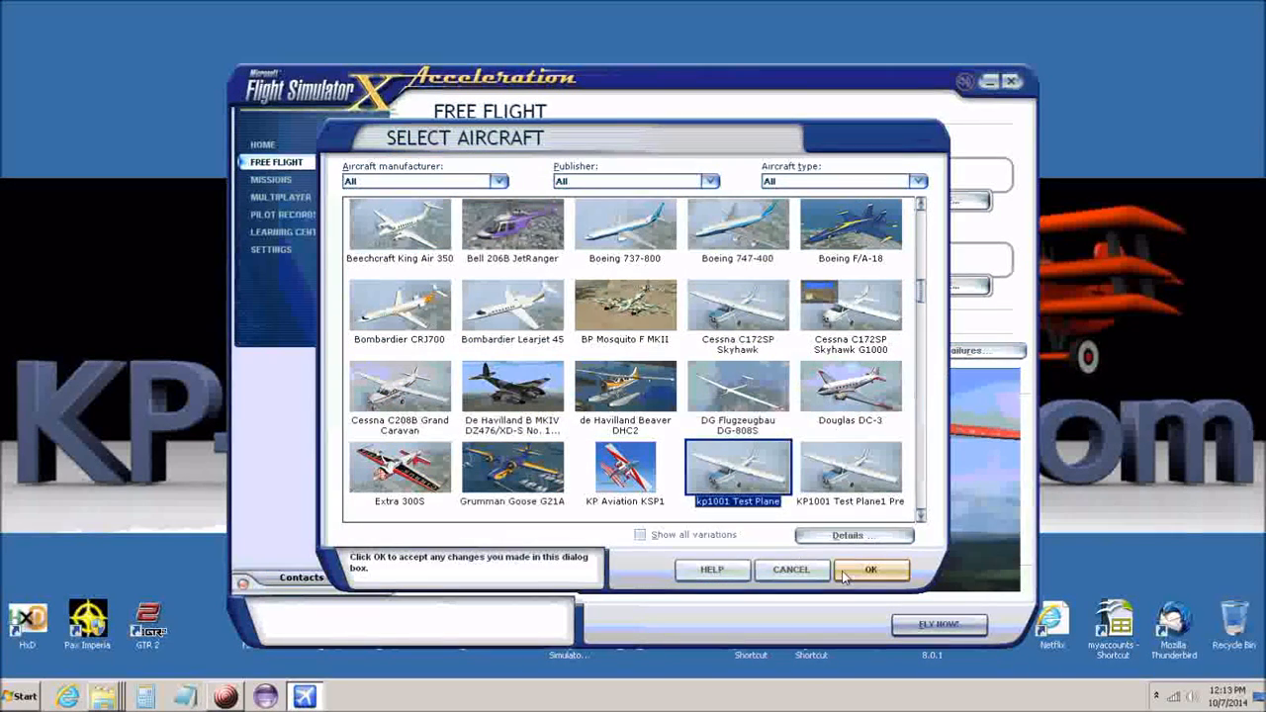
{"action": "left_click", "coordinate": [871, 569]}
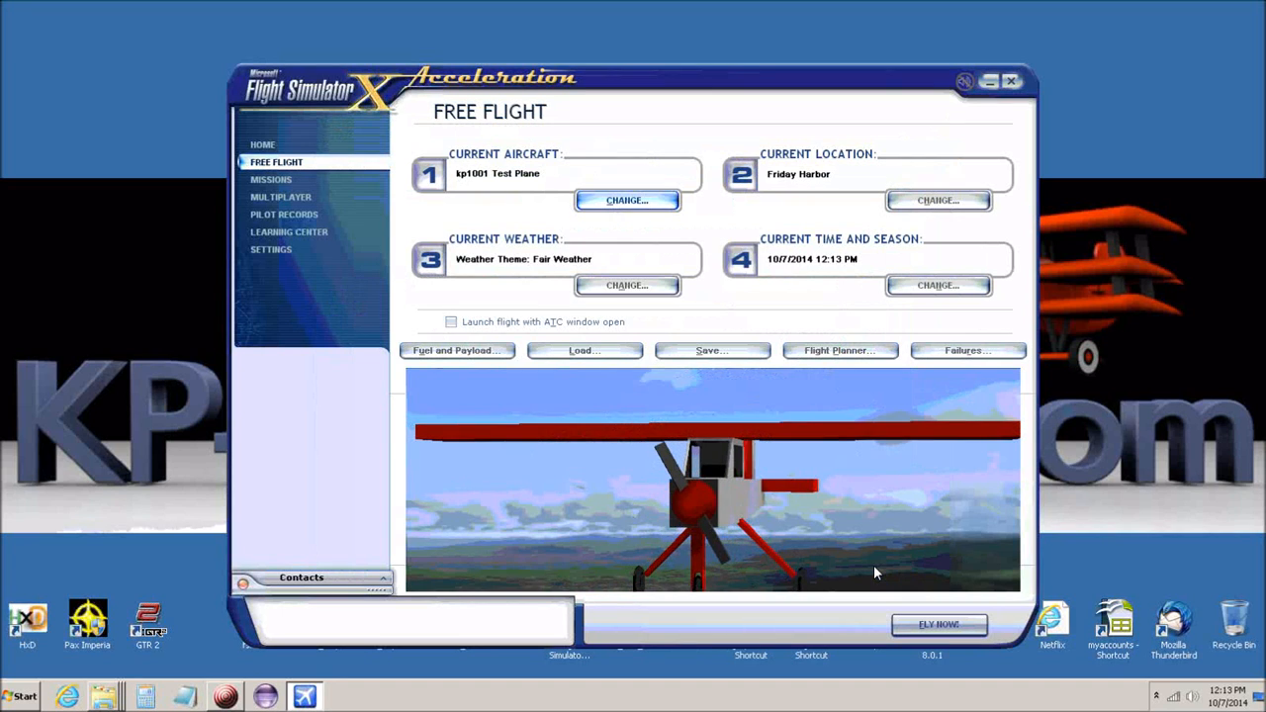
Search the airports for kp and set KP1011 as the free-flight location
{"action": "left_click", "coordinate": [935, 199]}
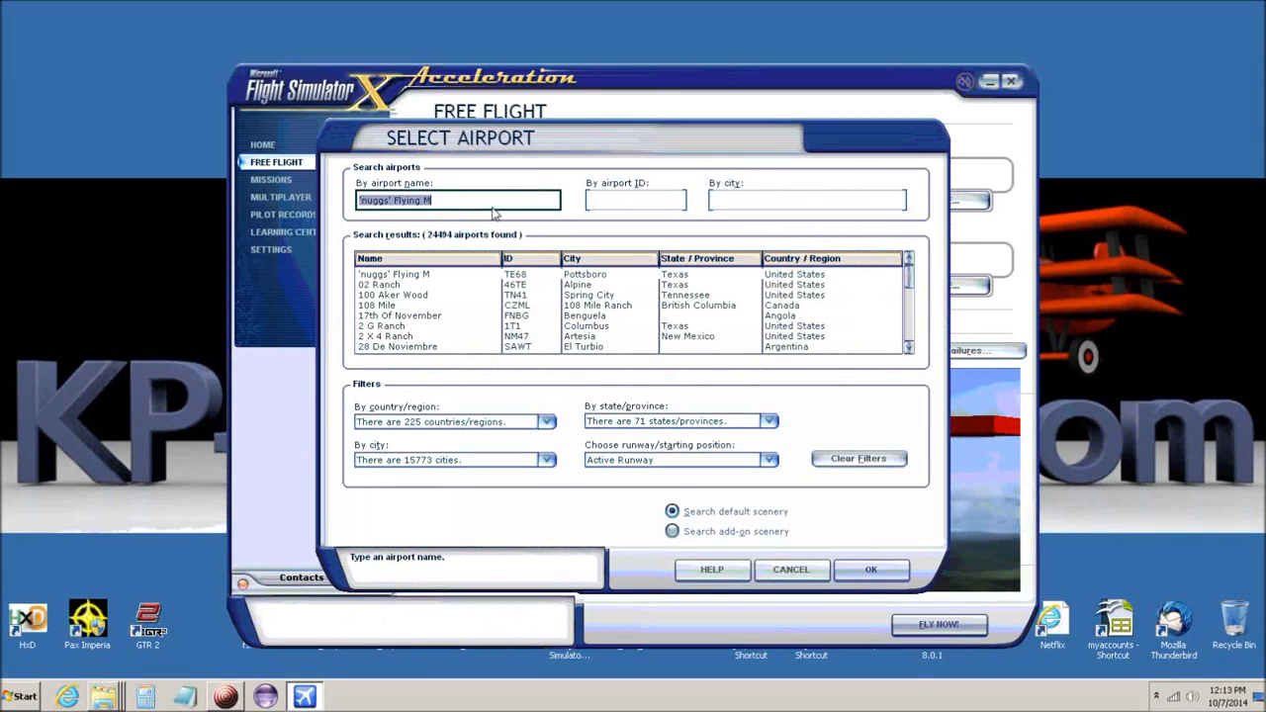
{"action": "type", "text": "kp"}
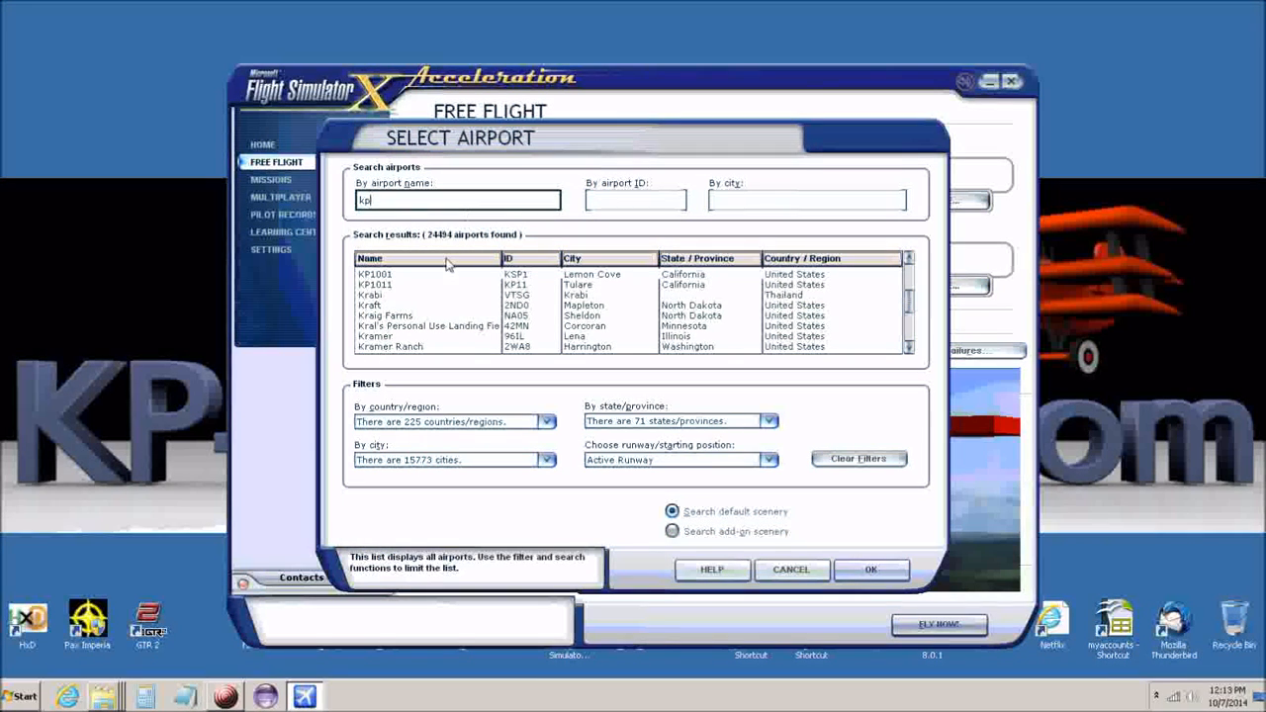
{"action": "left_click", "coordinate": [412, 285]}
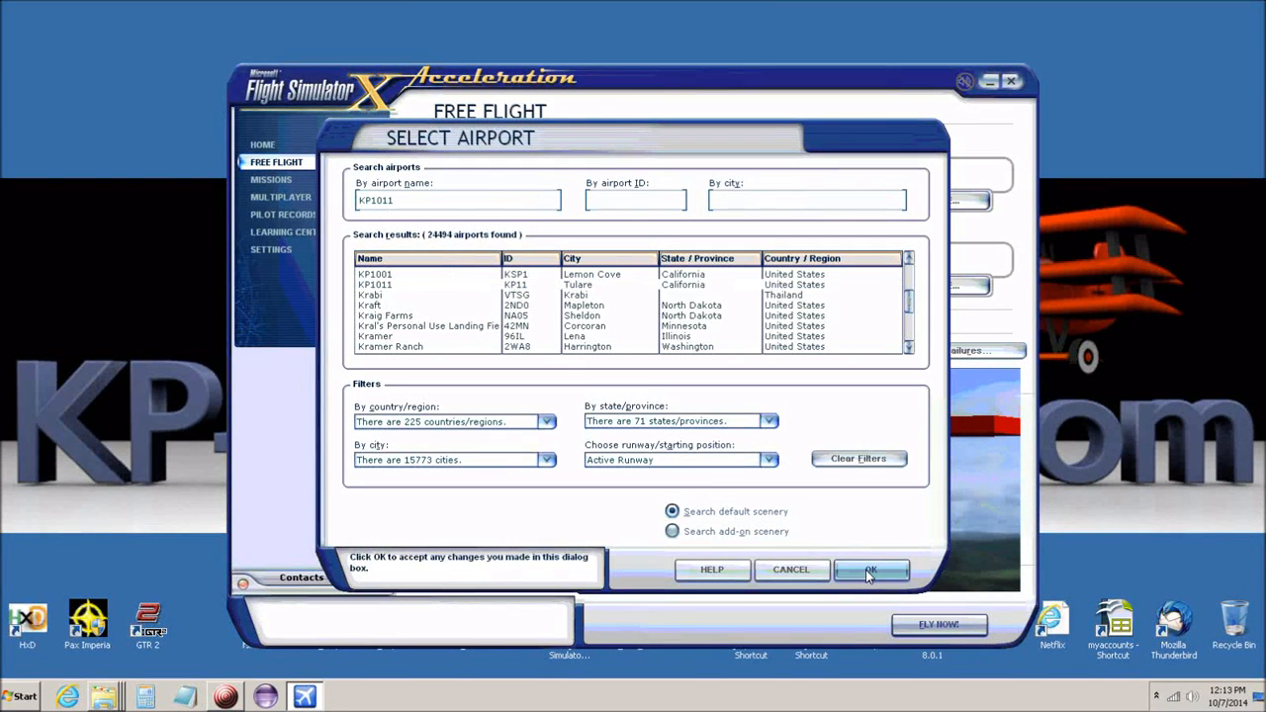
{"action": "left_click", "coordinate": [867, 568]}
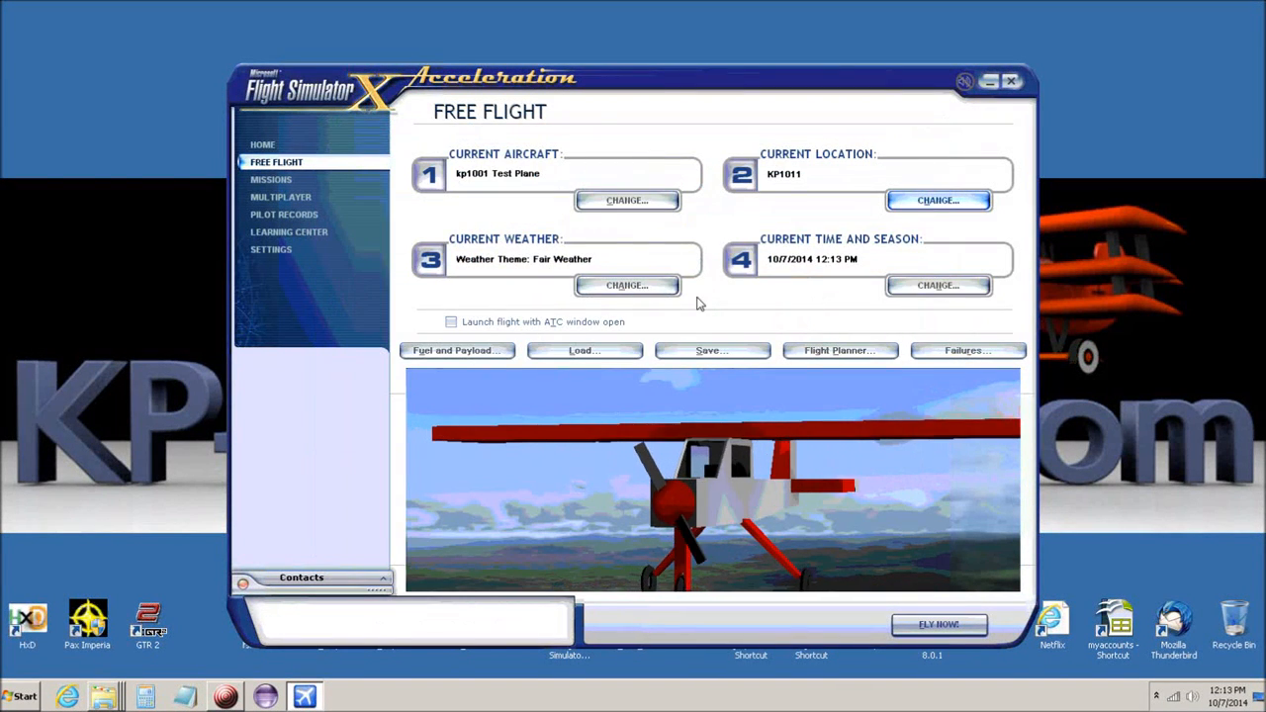
Set the weather theme to Clear skies and start the flight
{"action": "left_click", "coordinate": [627, 285]}
{"action": "left_click", "coordinate": [425, 219]}
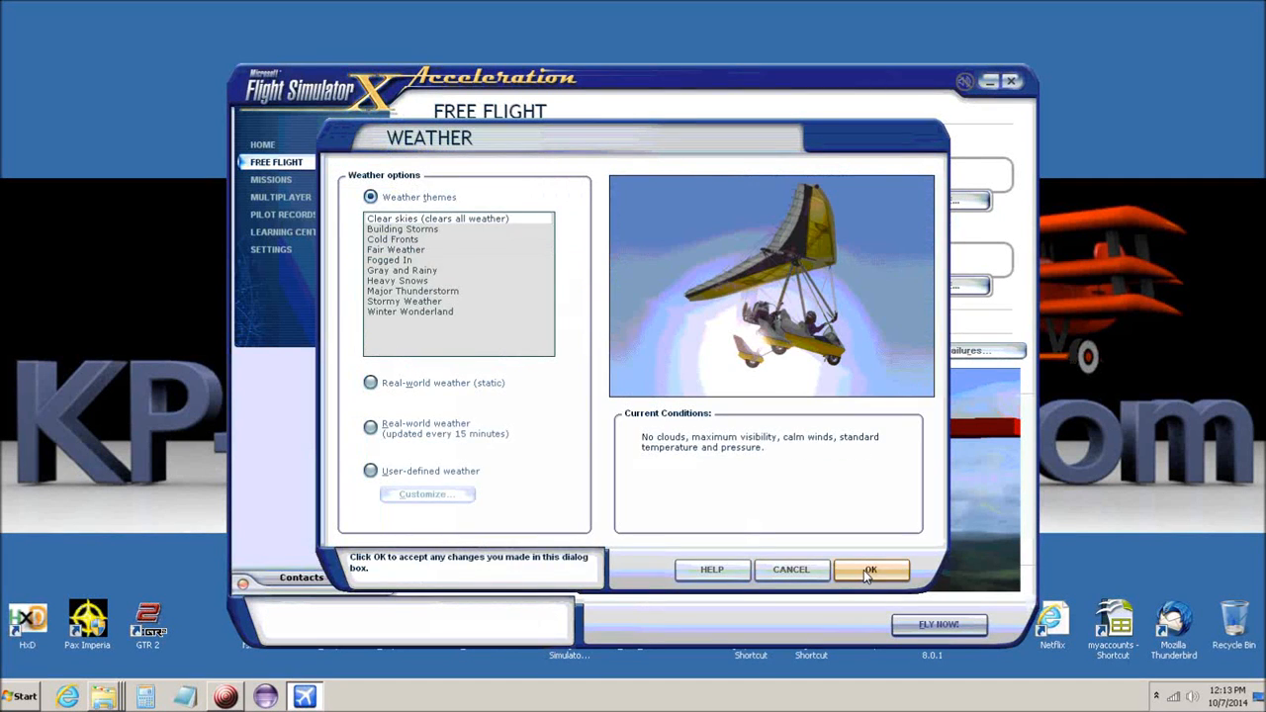
{"action": "left_click", "coordinate": [864, 569]}
{"action": "left_click", "coordinate": [945, 624]}
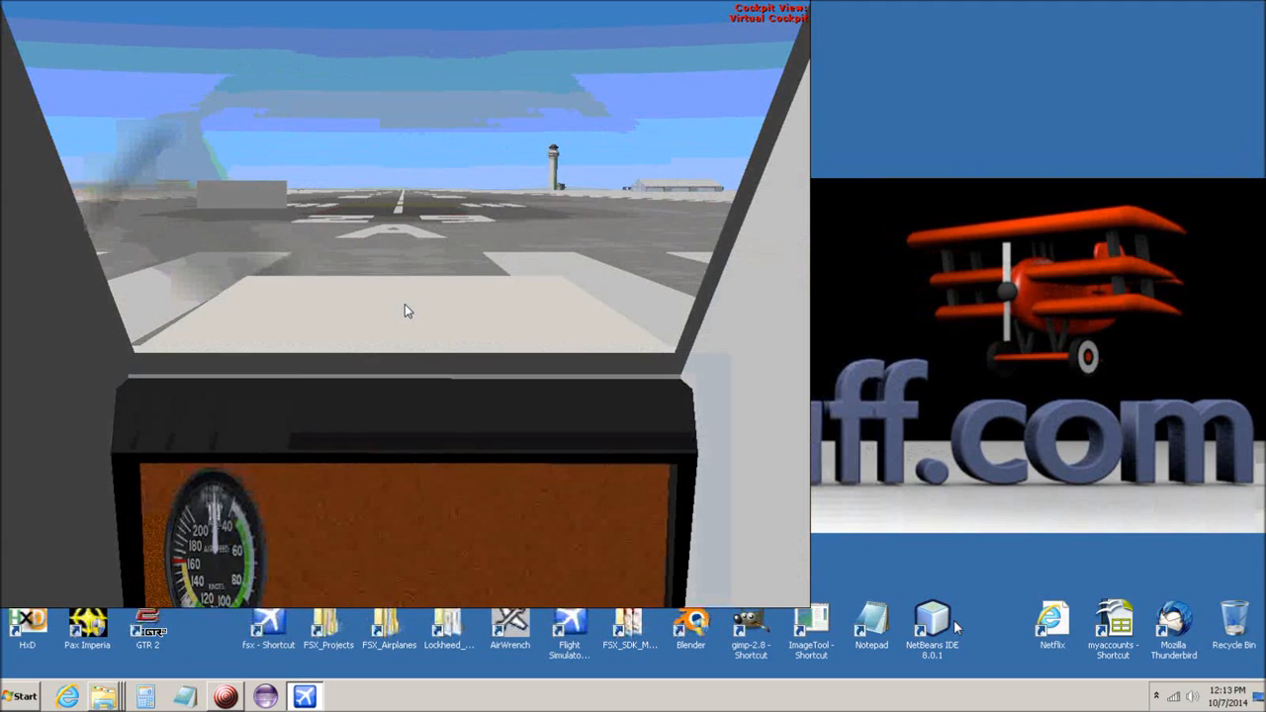
Cycle through the outside views to examine the plane's fuselage and propeller textures on the runway, and end the flight
{"action": "key", "text": "s"}
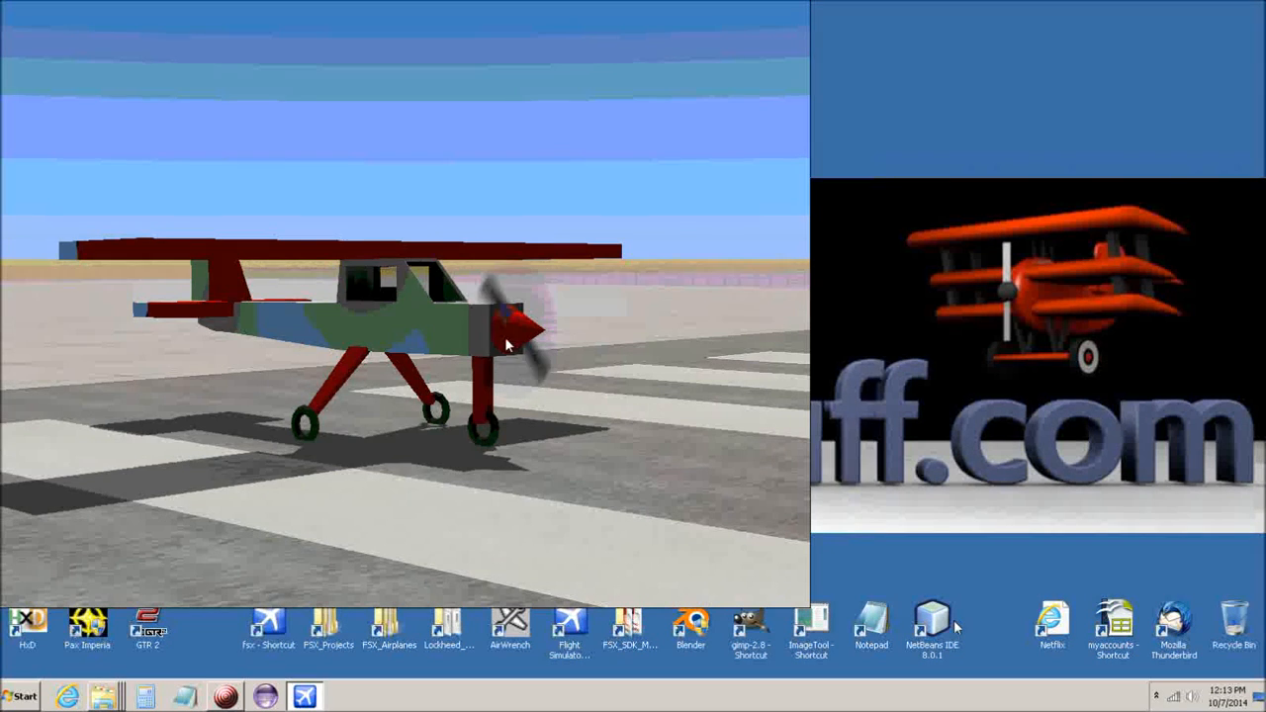
{"action": "key", "text": "ctrl+c"}
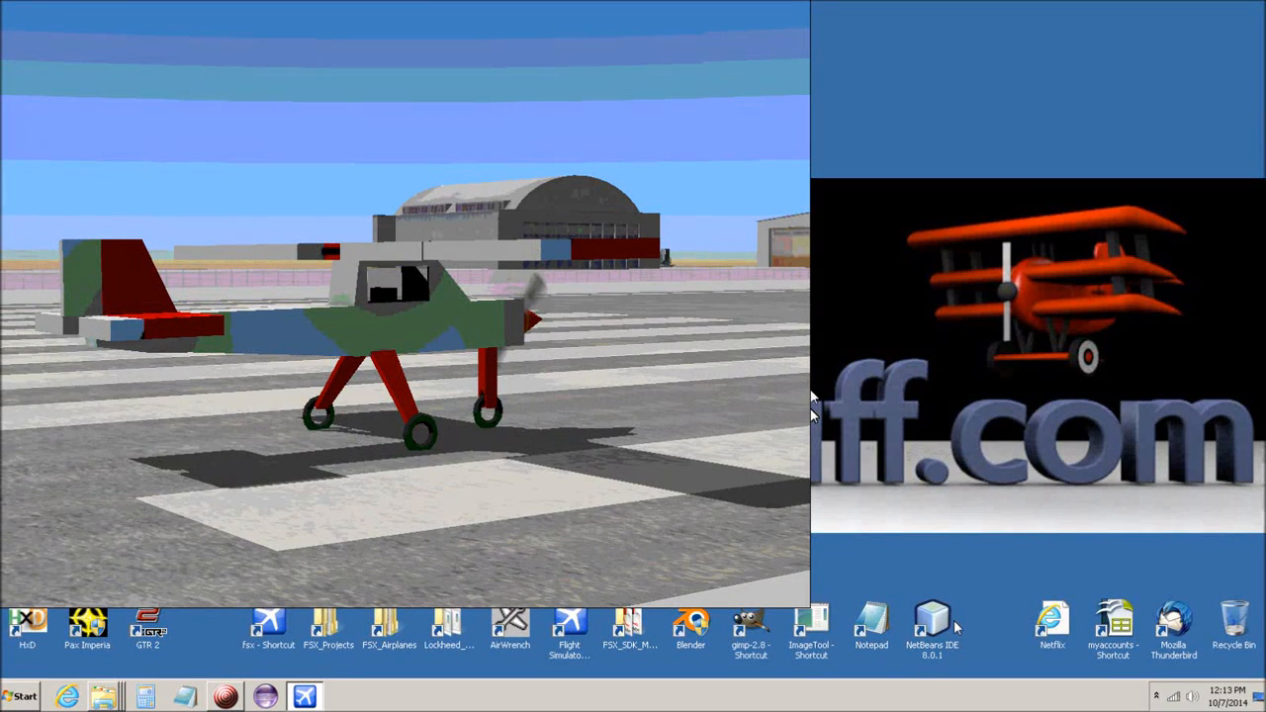
{"action": "key", "text": "s"}
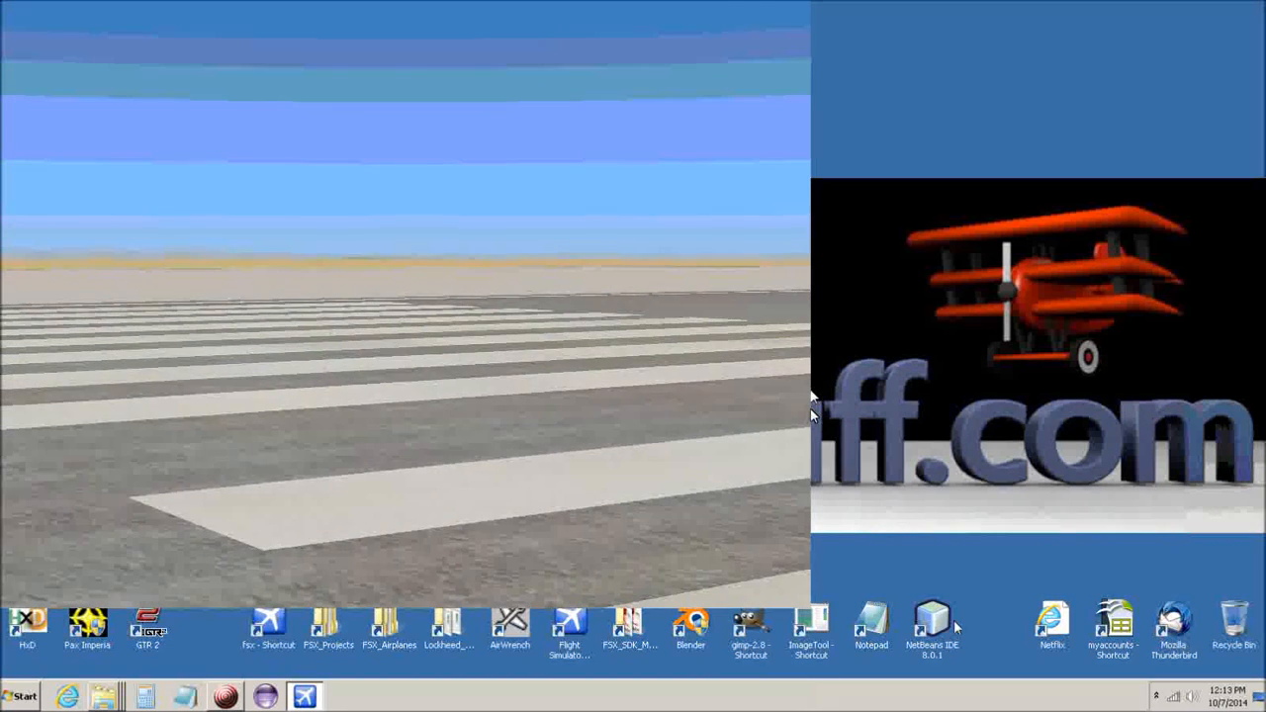
{"action": "key", "text": "s"}
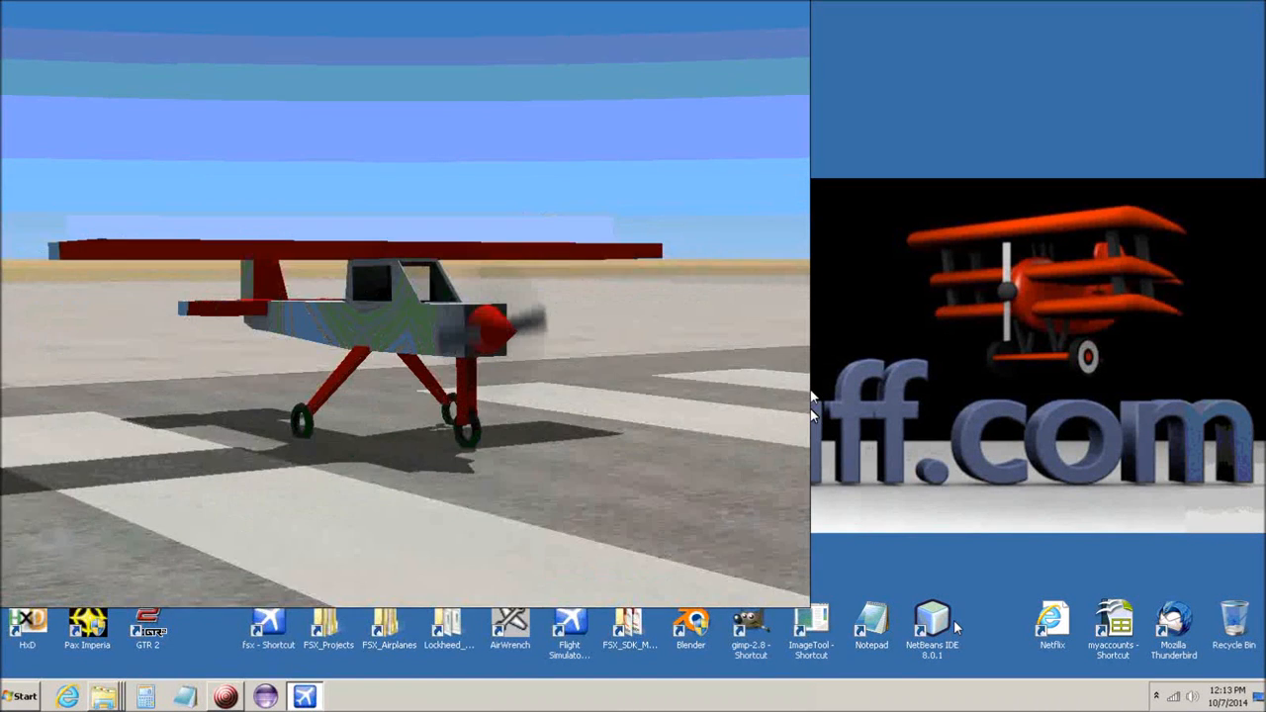
{"action": "key", "text": "s"}
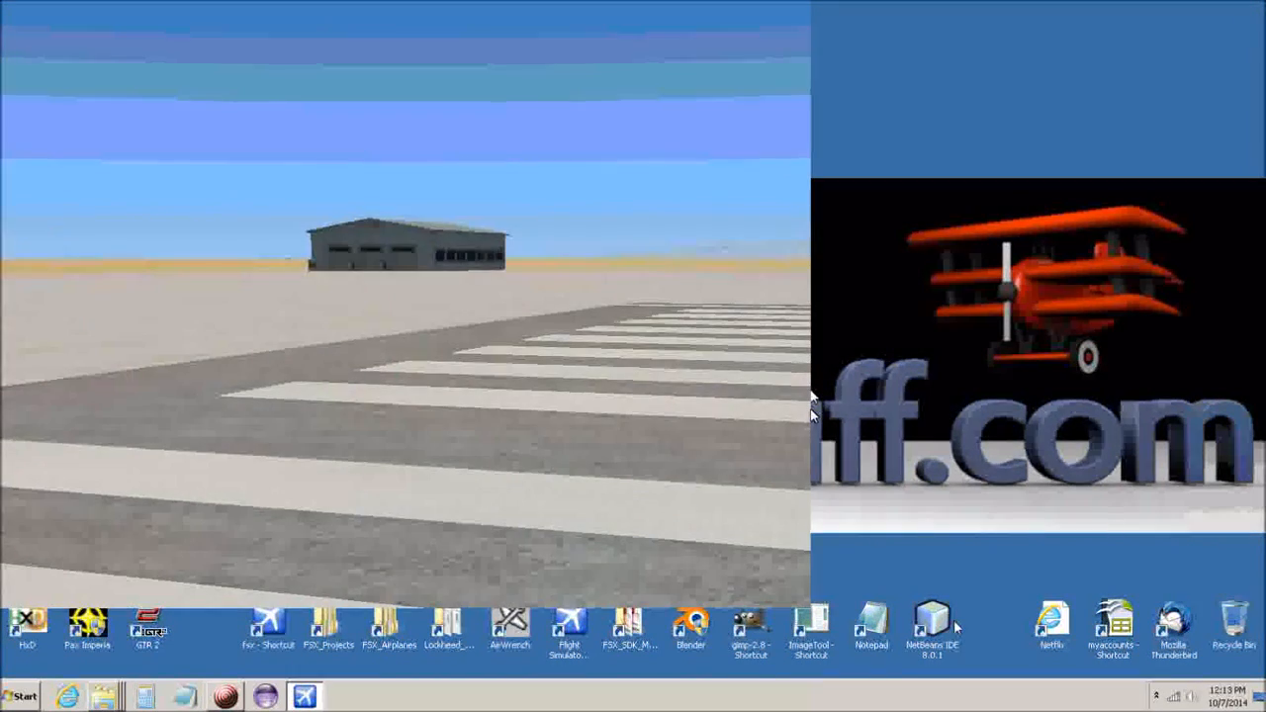
{"action": "key", "text": "s"}
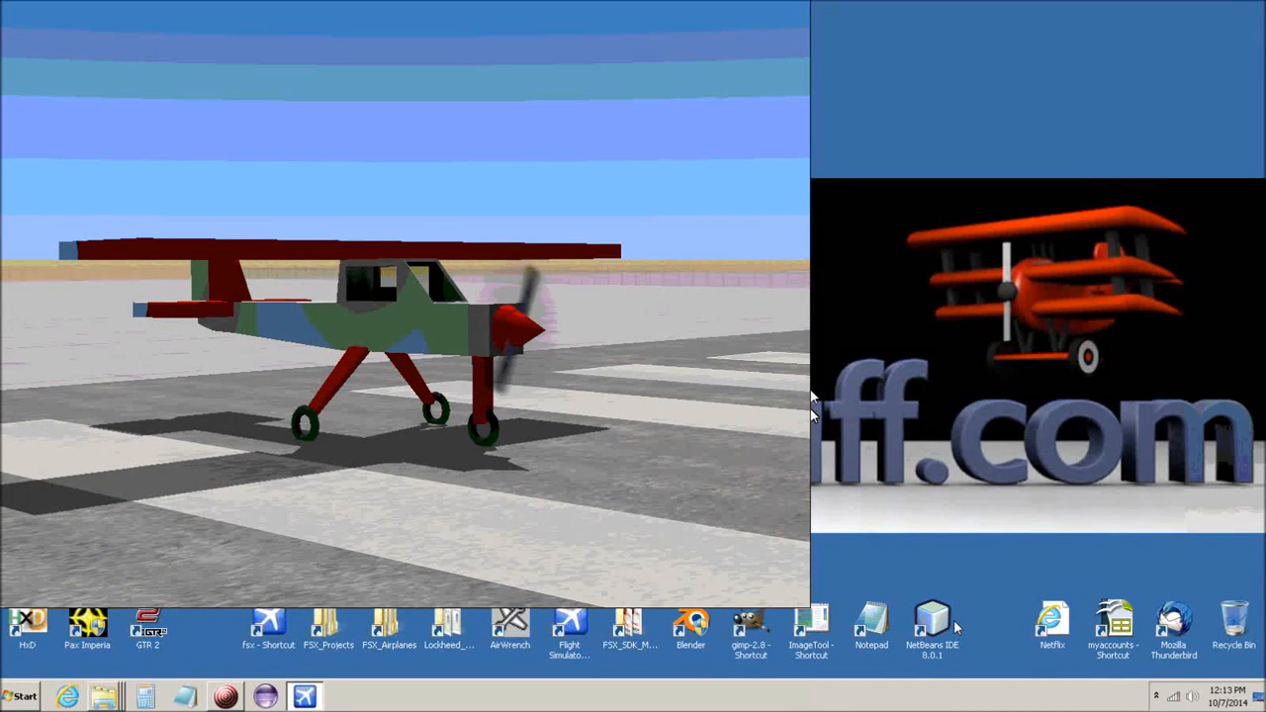
{"action": "key", "text": "s"}
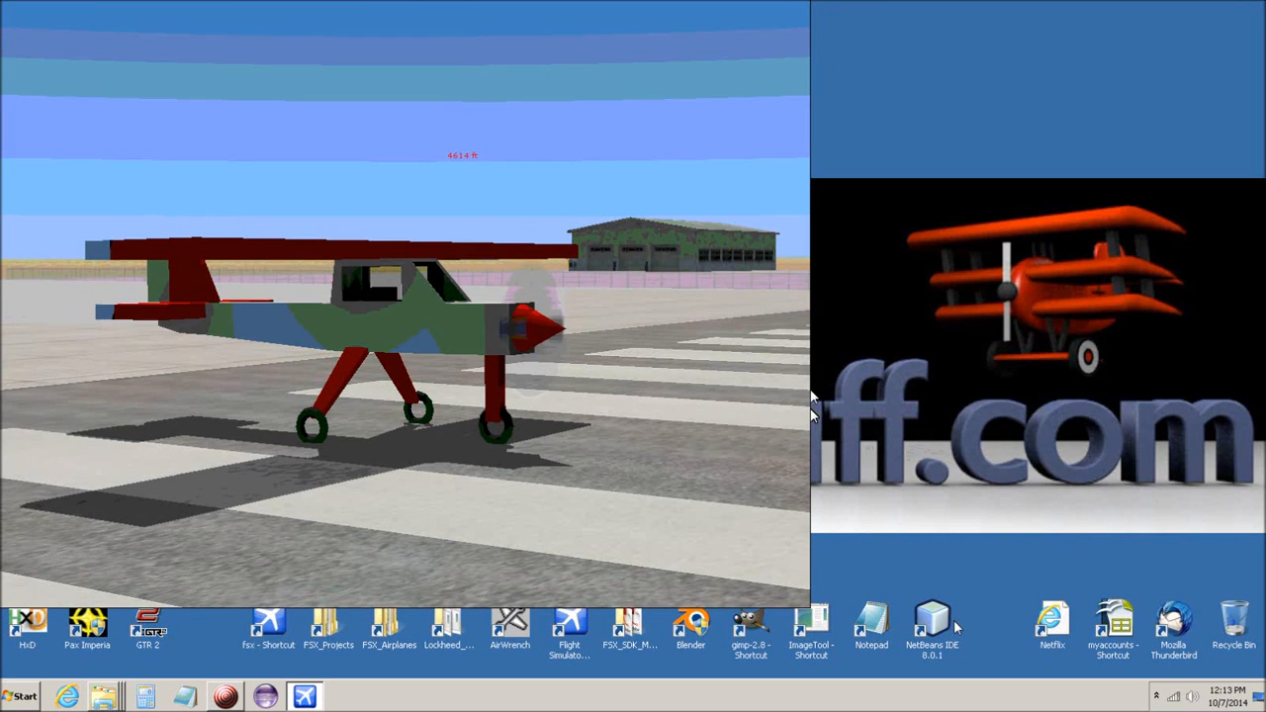
{"action": "key", "text": "Escape"}
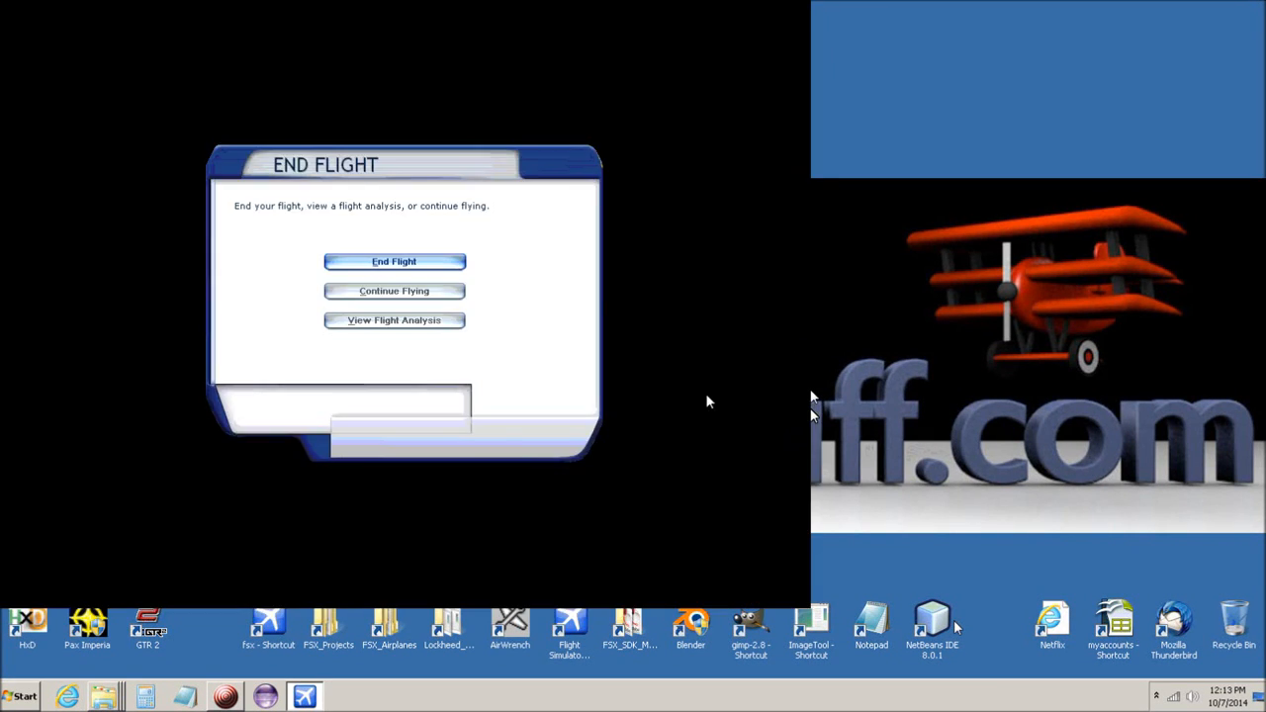
{"action": "left_click", "coordinate": [401, 263]}
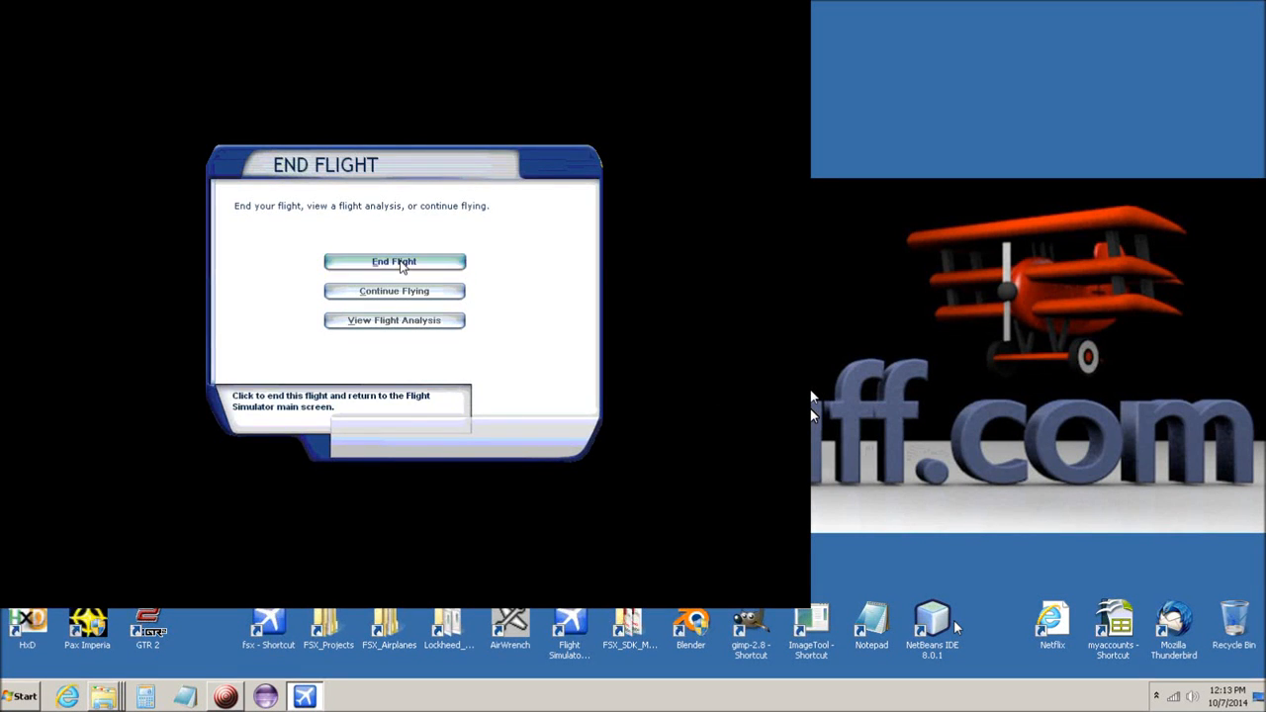